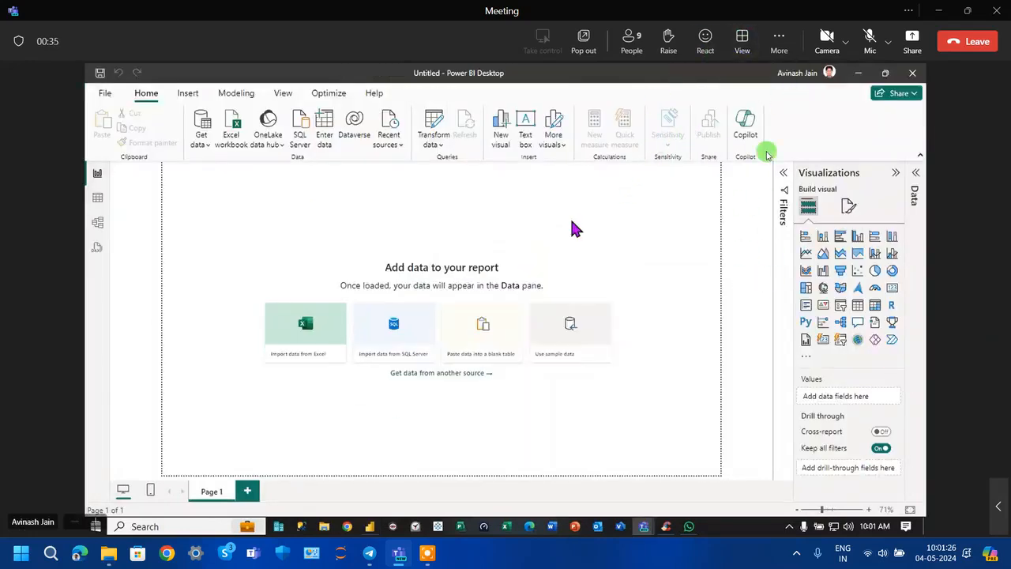
Switch the Teams meeting view to full screen
click(740, 49)
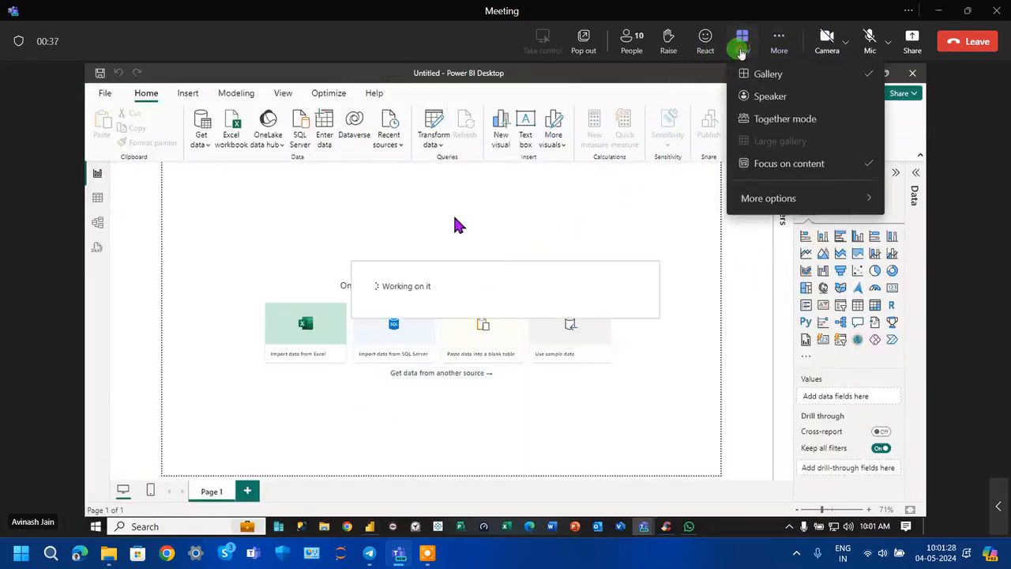
mouse_move(758, 203)
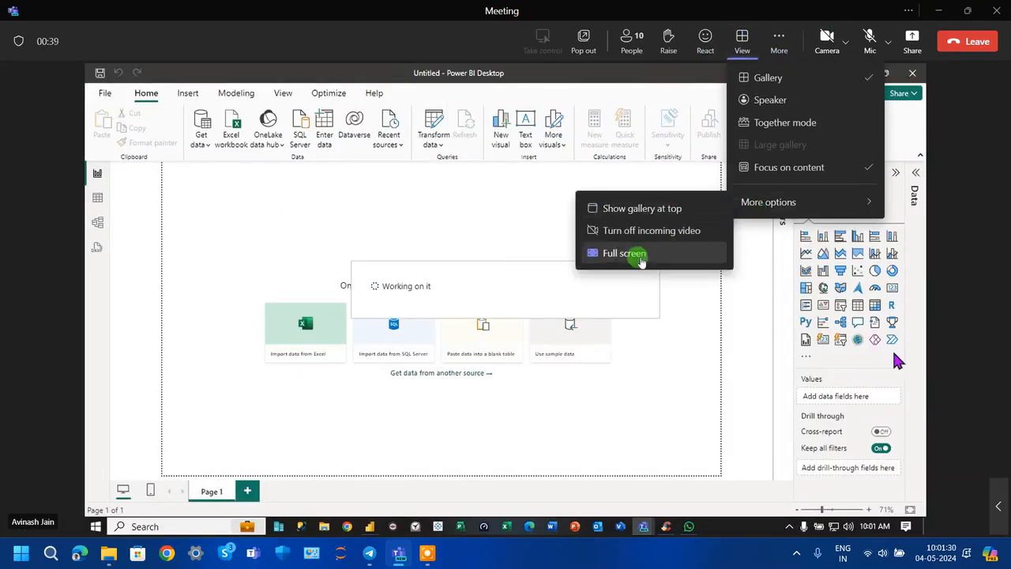
click(634, 253)
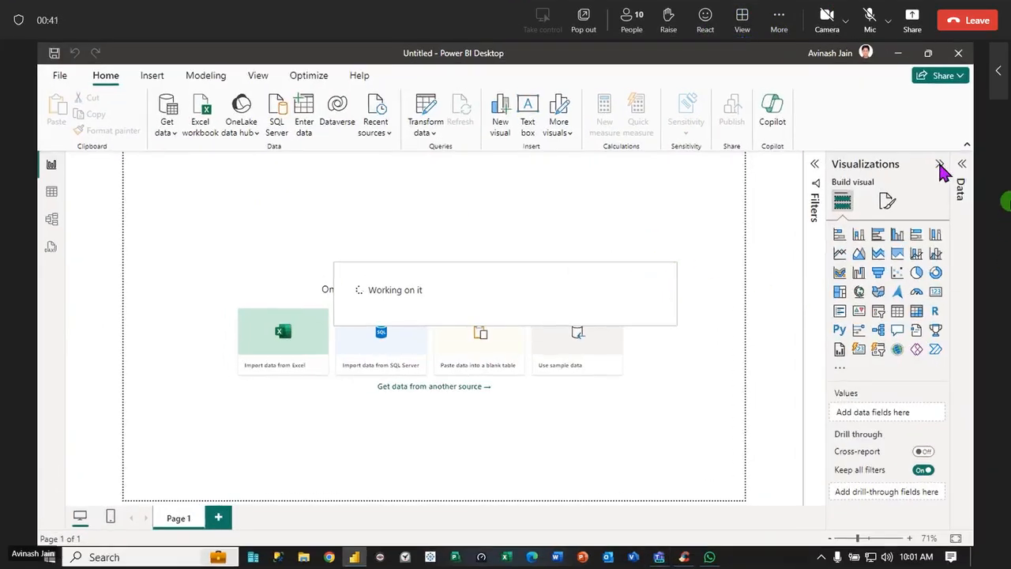
Collapse the Visualizations and Data panes to give the report canvas more room
click(939, 164)
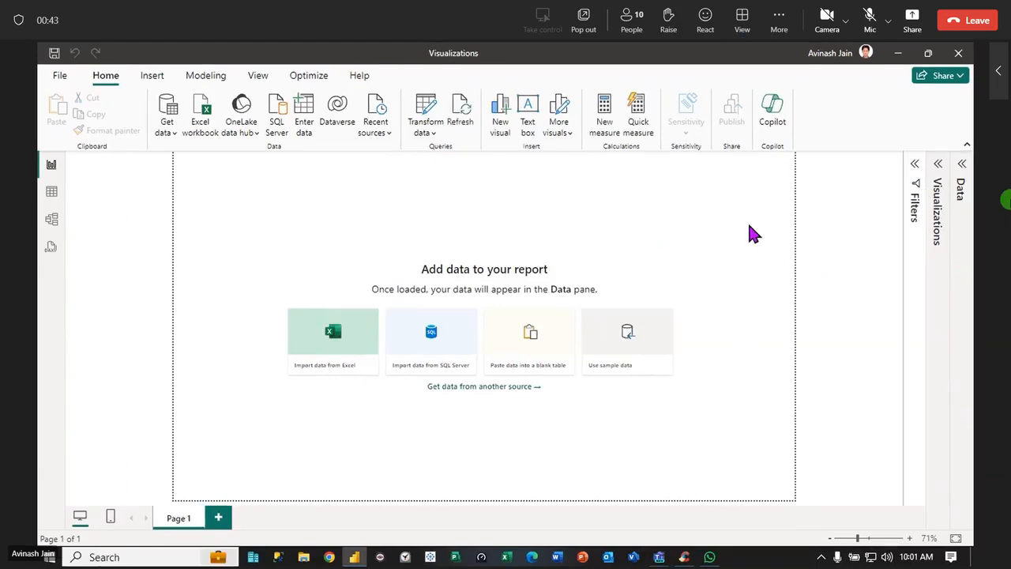
click(920, 557)
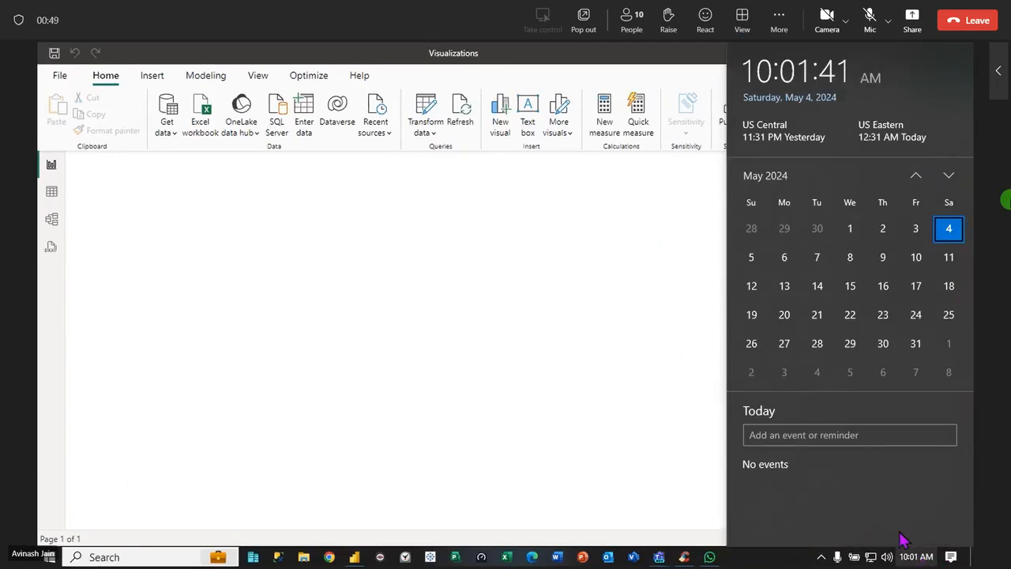
click(463, 333)
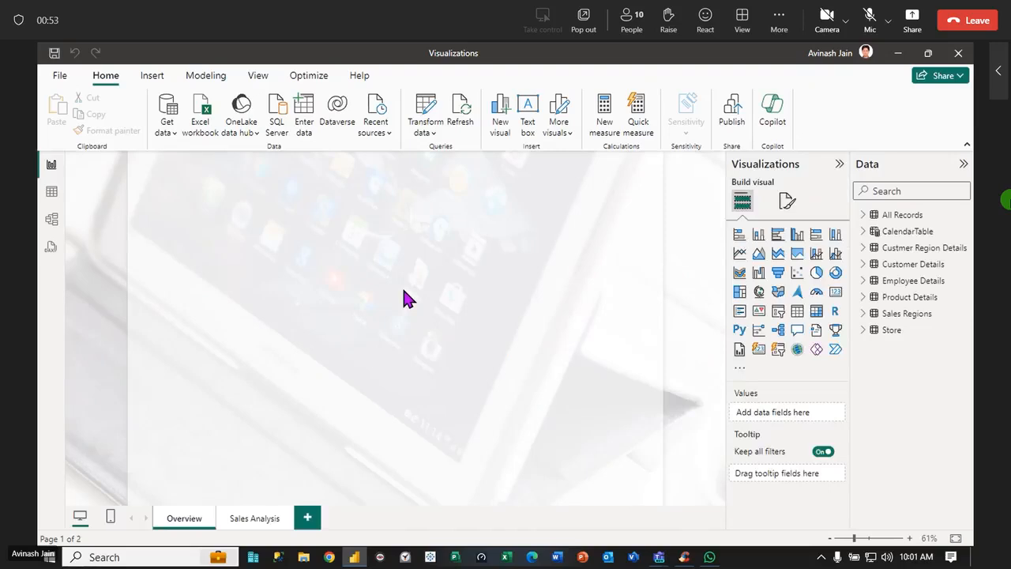
click(838, 164)
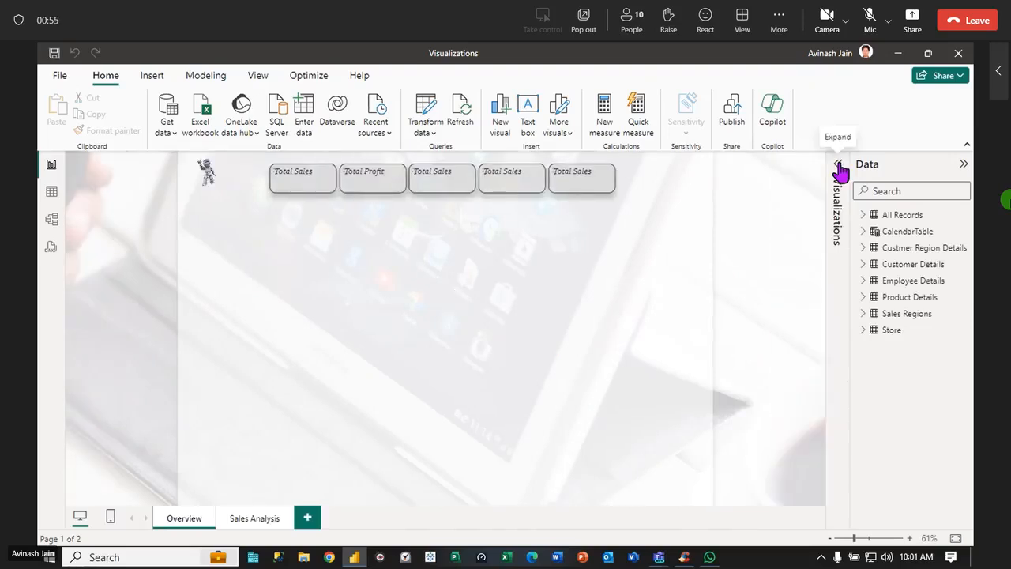
click(962, 164)
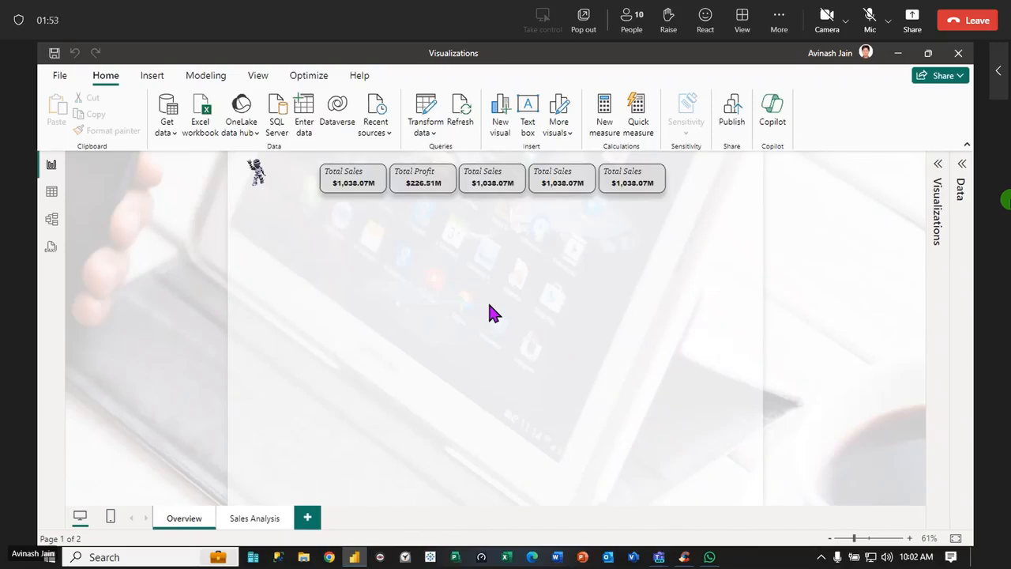
Switch from the report to the presenter's Teams meeting window and mute the microphone
click(898, 54)
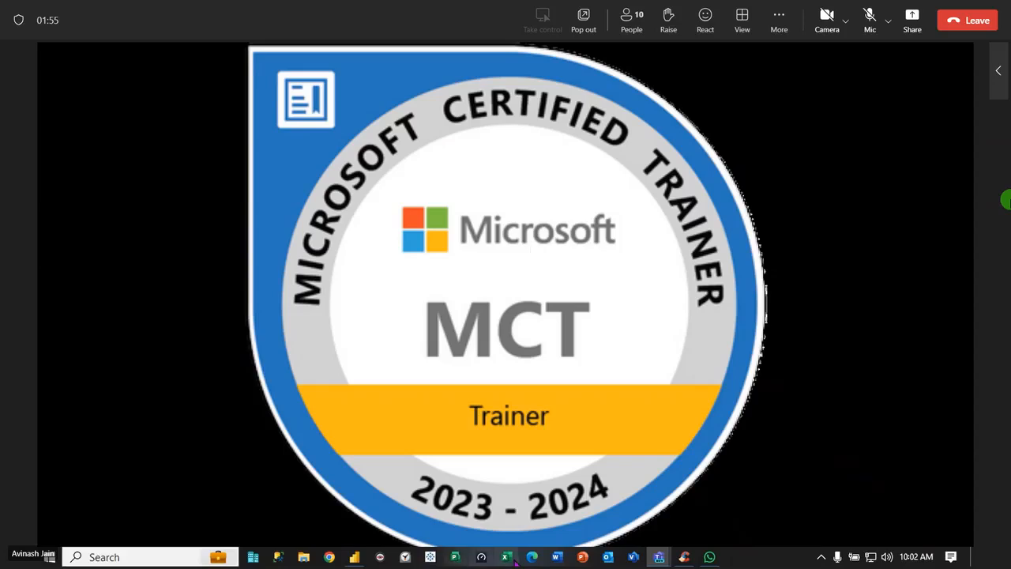
mouse_move(659, 557)
click(578, 511)
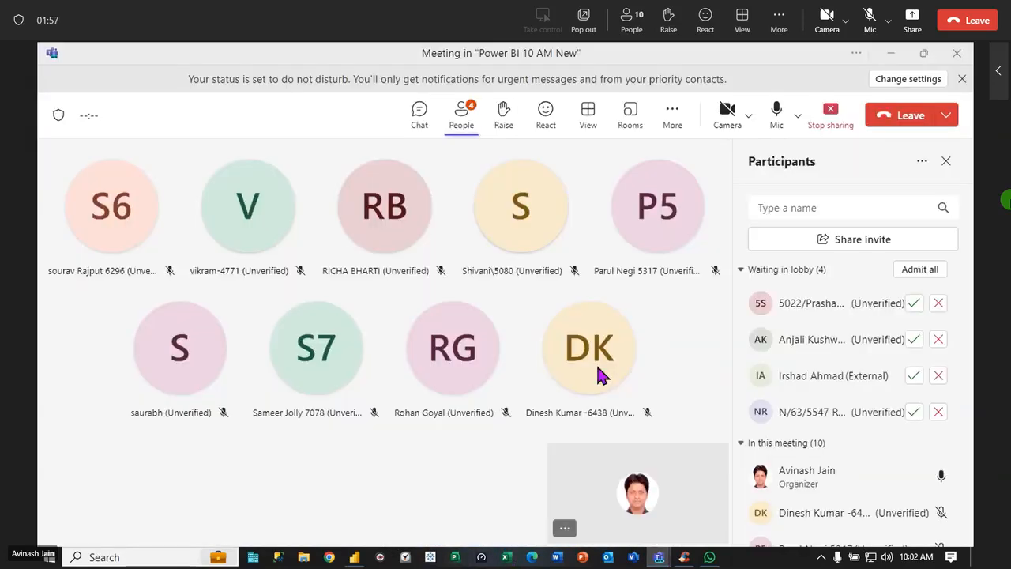
click(776, 112)
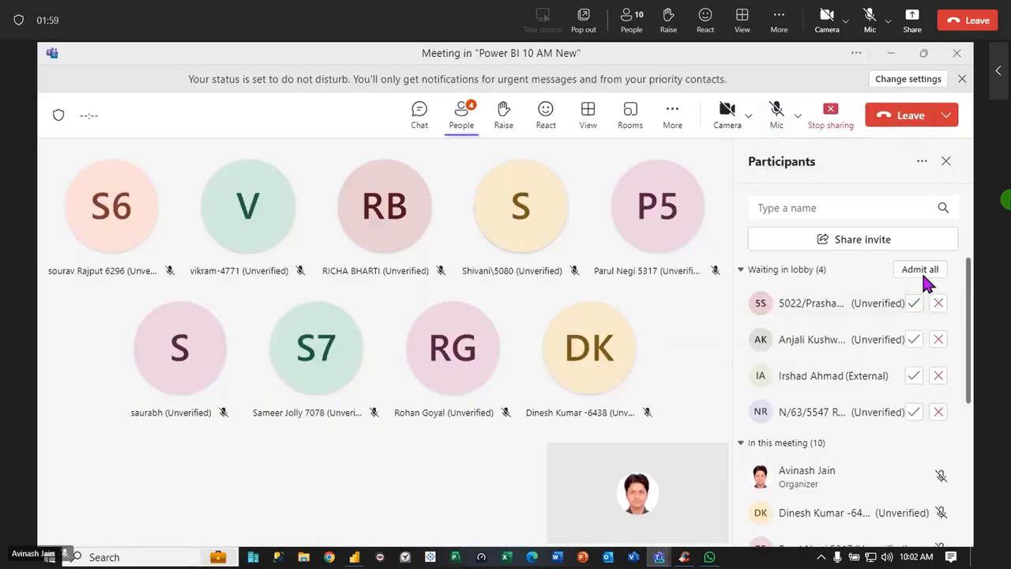
Admit all participants waiting in the meeting lobby, including those who arrive one by one
click(920, 270)
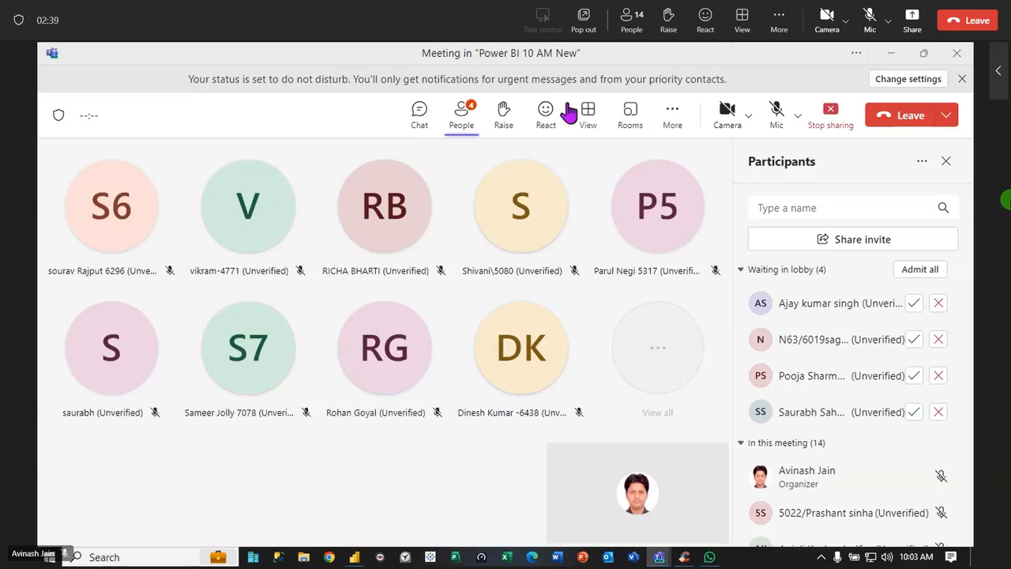
click(920, 269)
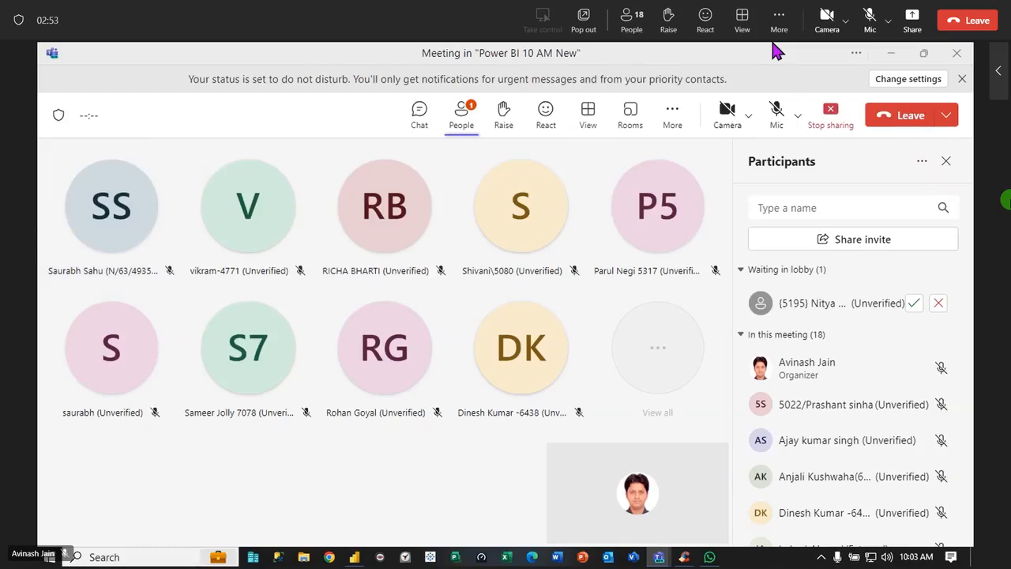
click(914, 303)
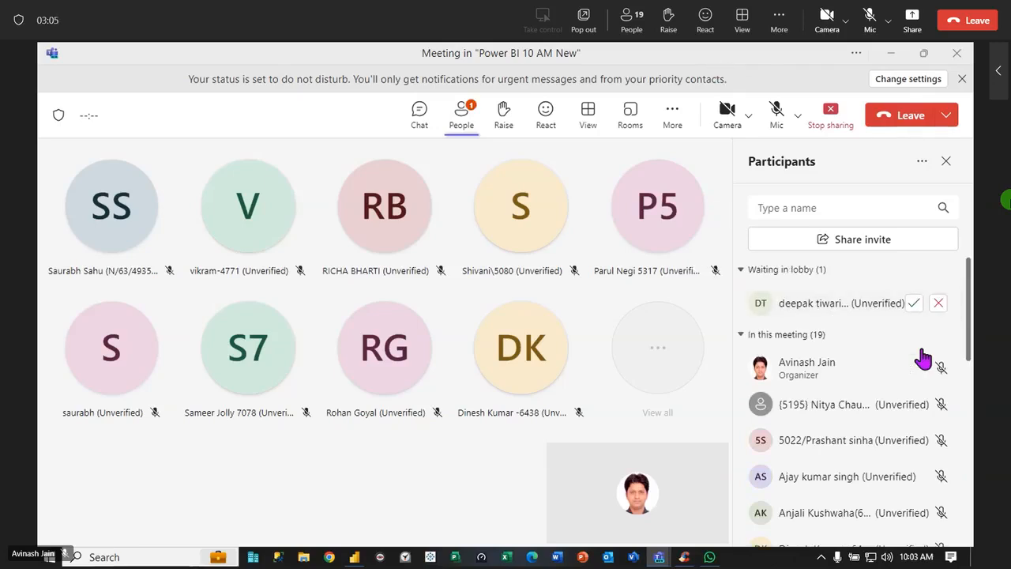
click(914, 304)
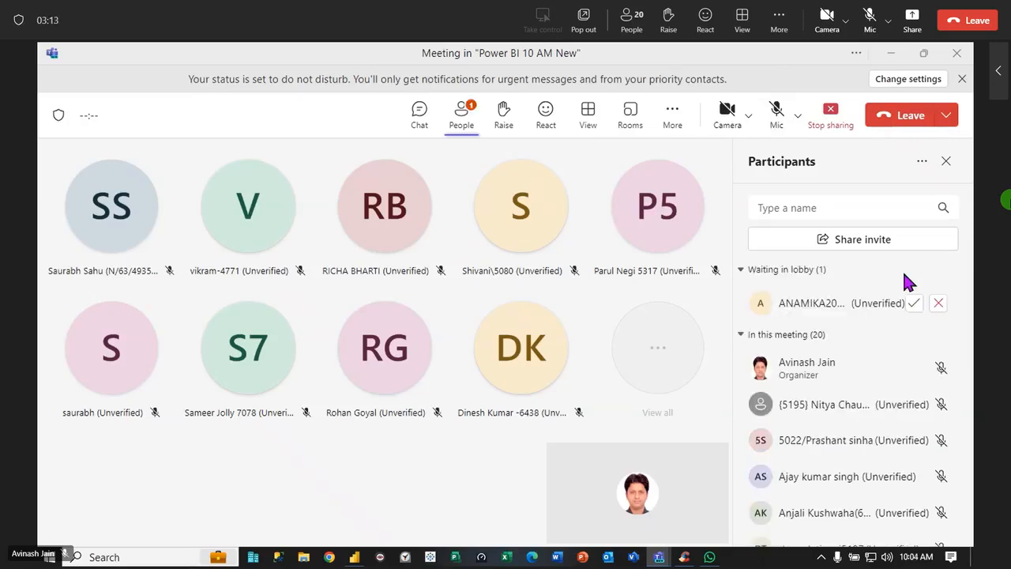
click(914, 303)
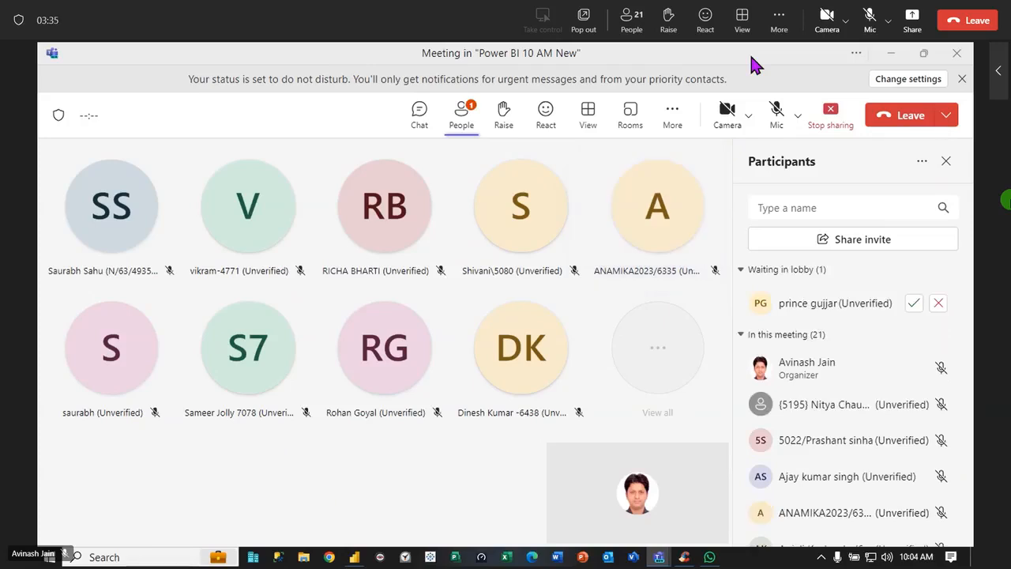
click(914, 304)
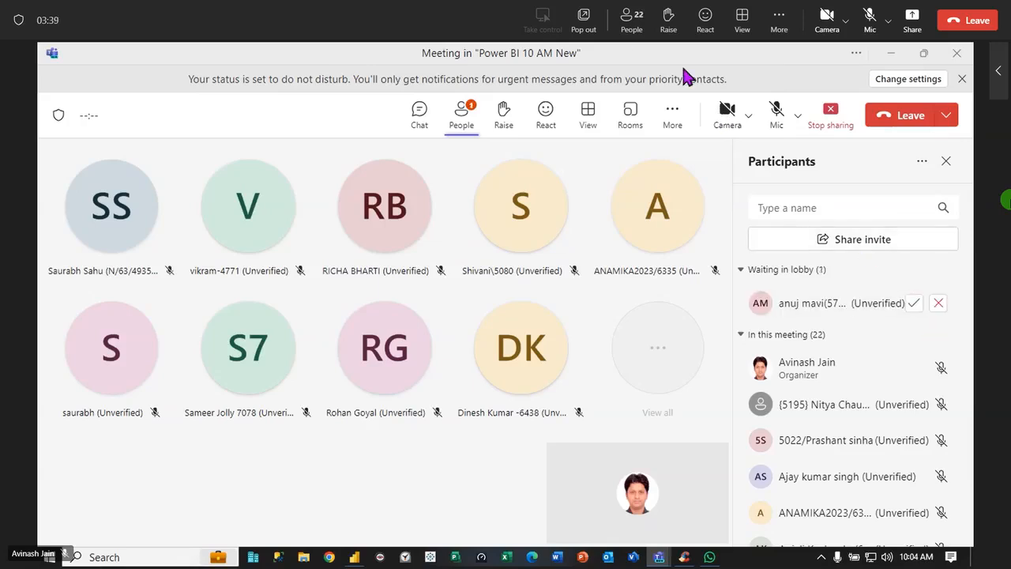
click(914, 304)
Unmute the microphone in the meeting and switch back to the Power BI report
click(777, 116)
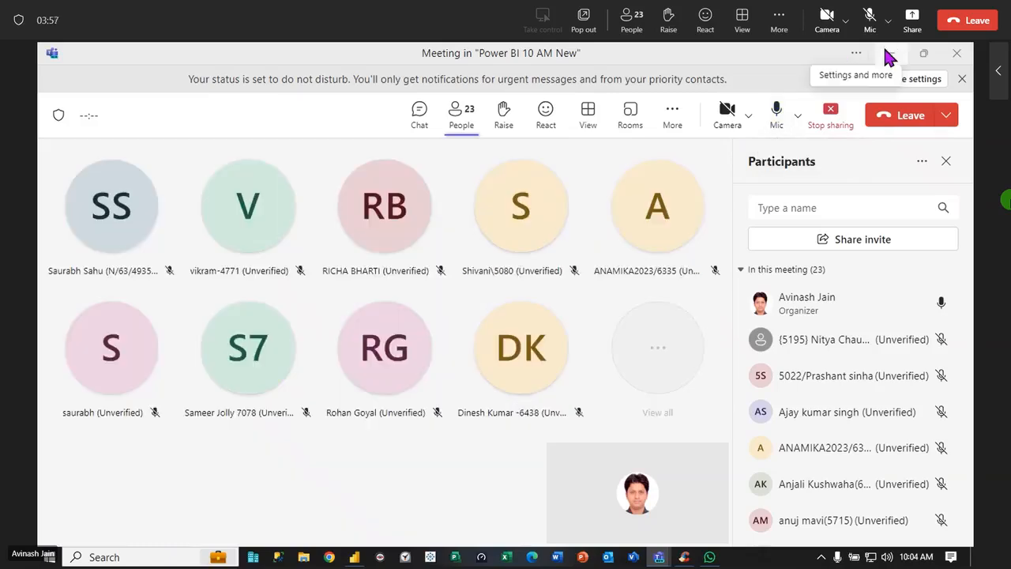
click(891, 53)
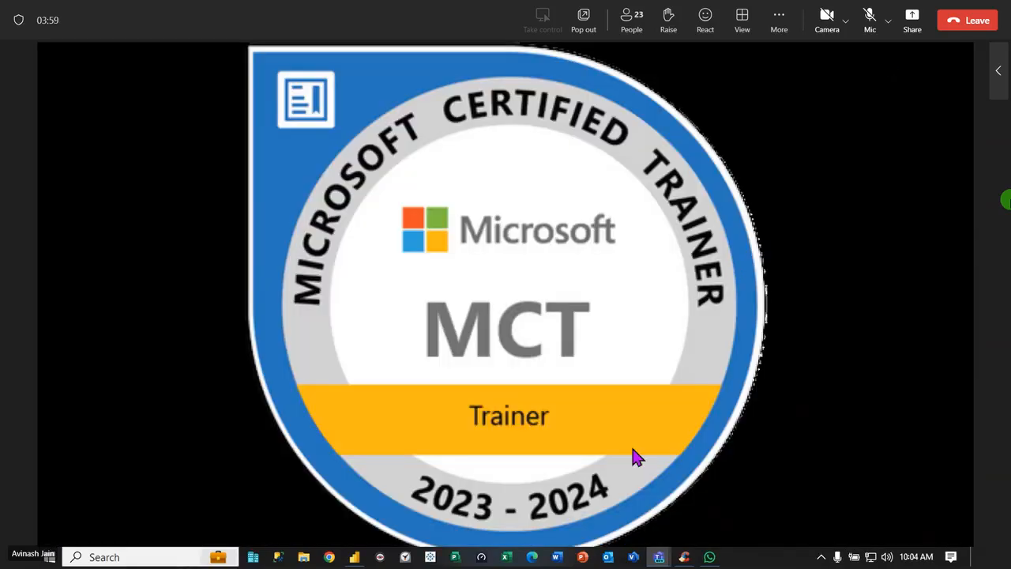
mouse_move(696, 559)
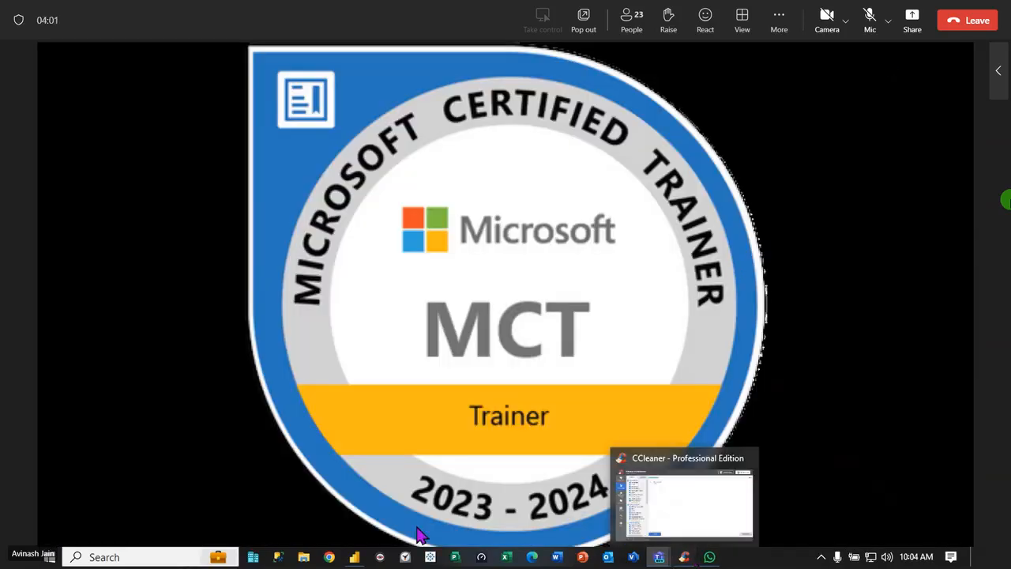
click(354, 556)
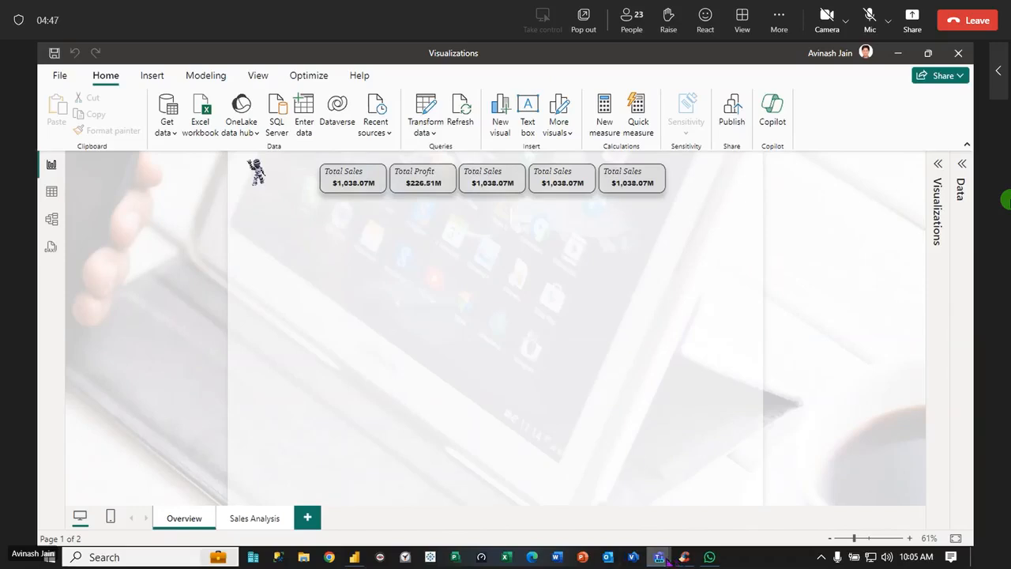
Switch to the Teams meeting window and admit everyone waiting in the lobby
mouse_move(659, 556)
click(641, 528)
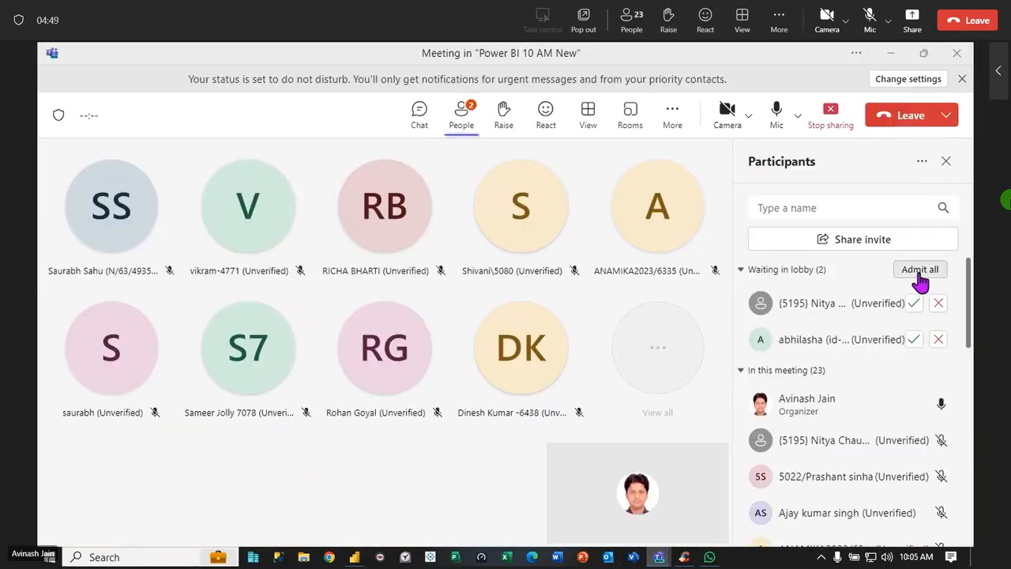
click(919, 268)
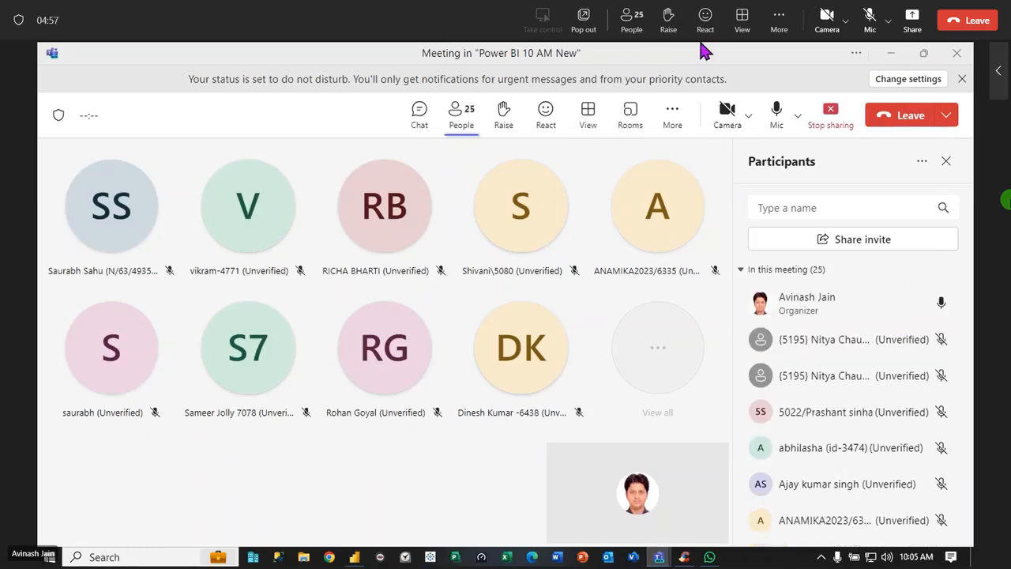
Return to the Power BI report and add a new blank page after Sales Analysis
click(893, 57)
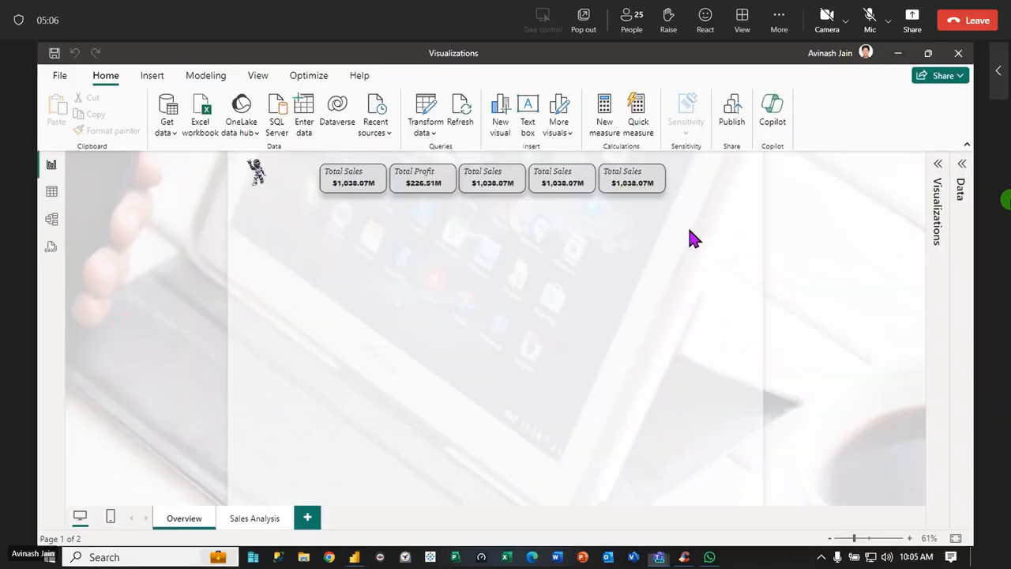
click(273, 517)
click(304, 519)
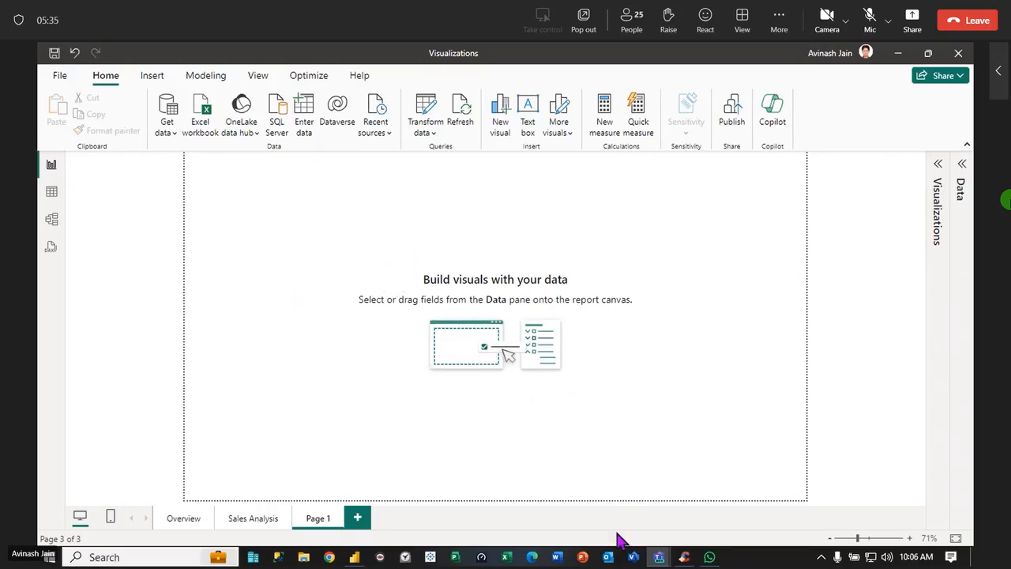
Close the CCleaner window
click(658, 557)
mouse_move(659, 558)
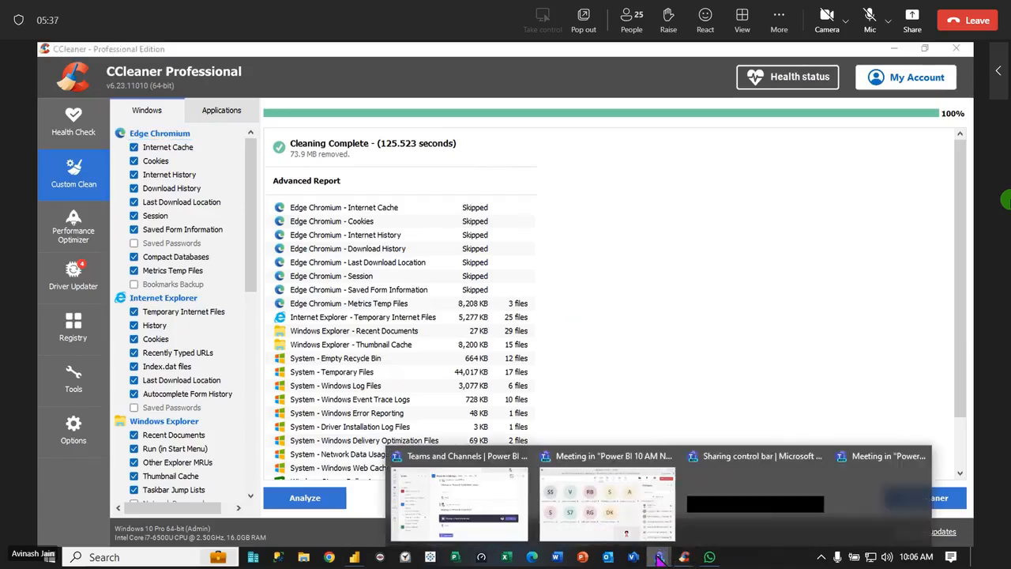
click(956, 49)
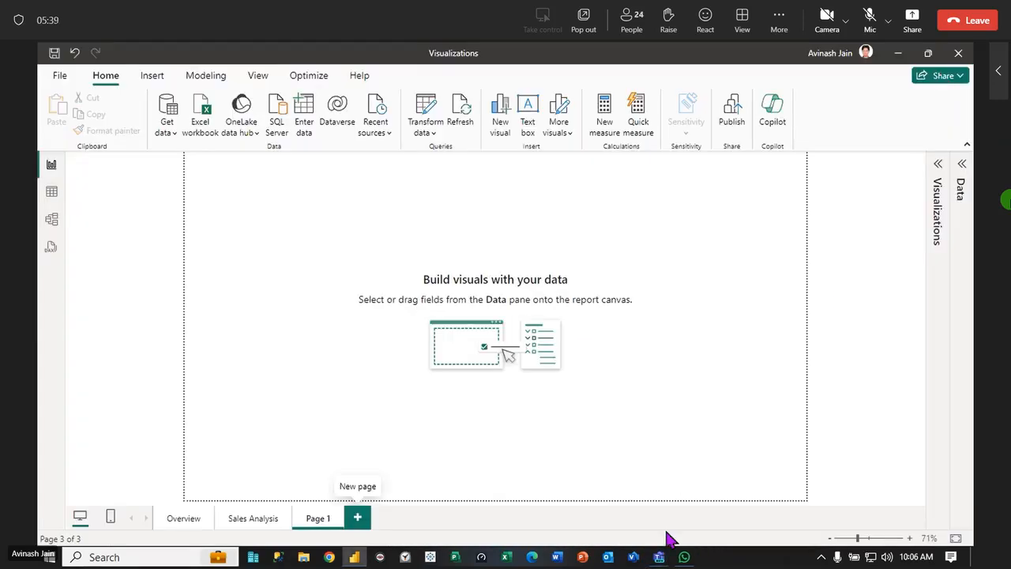
Switch to the Teams meeting window, admit the external participant waiting in the lobby, and return to the Power BI report
mouse_move(659, 557)
click(604, 505)
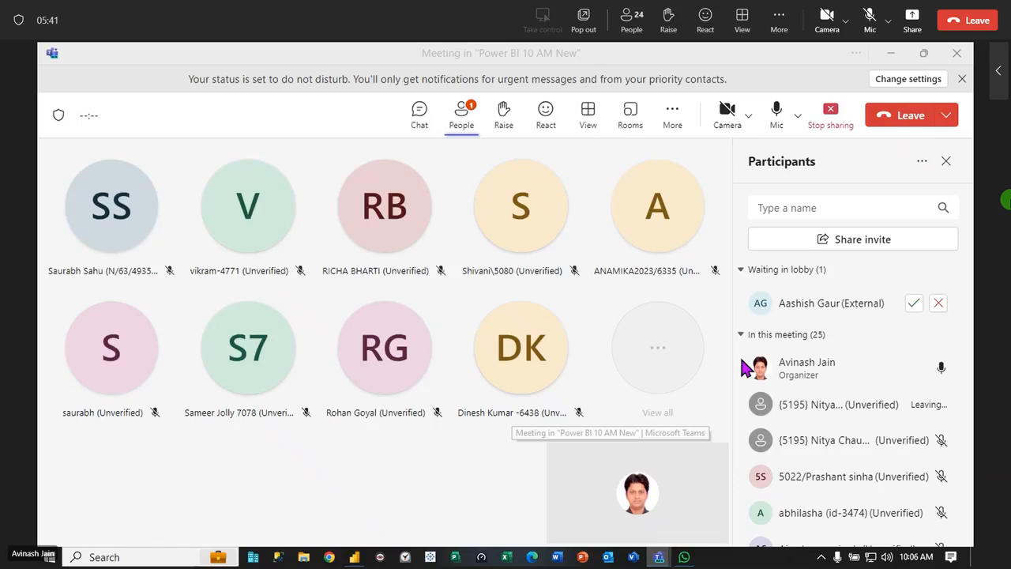
click(914, 304)
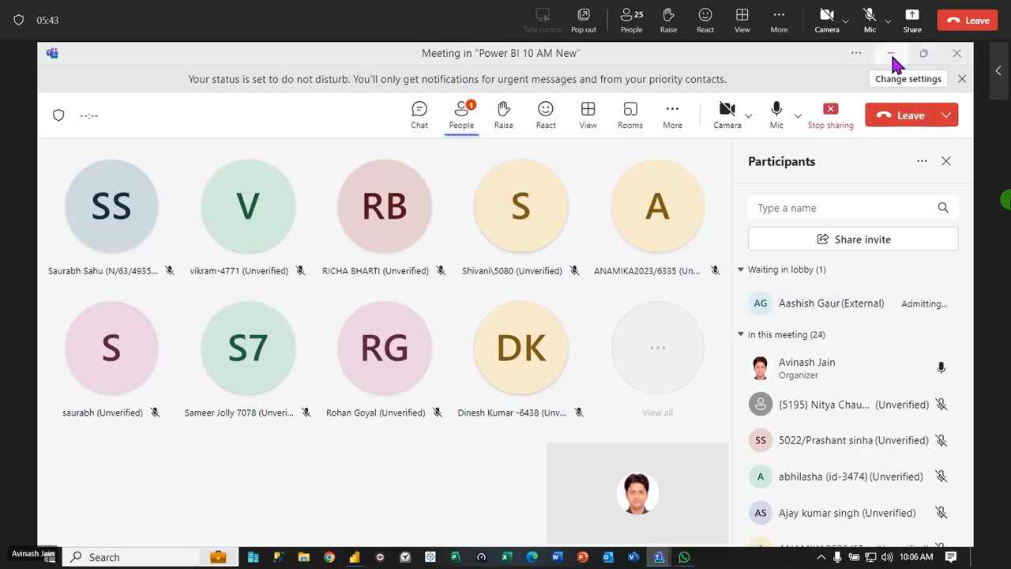
click(891, 54)
Open the page formatting options for Page 1 and review the Page information and Canvas settings, including the canvas type choices
click(944, 177)
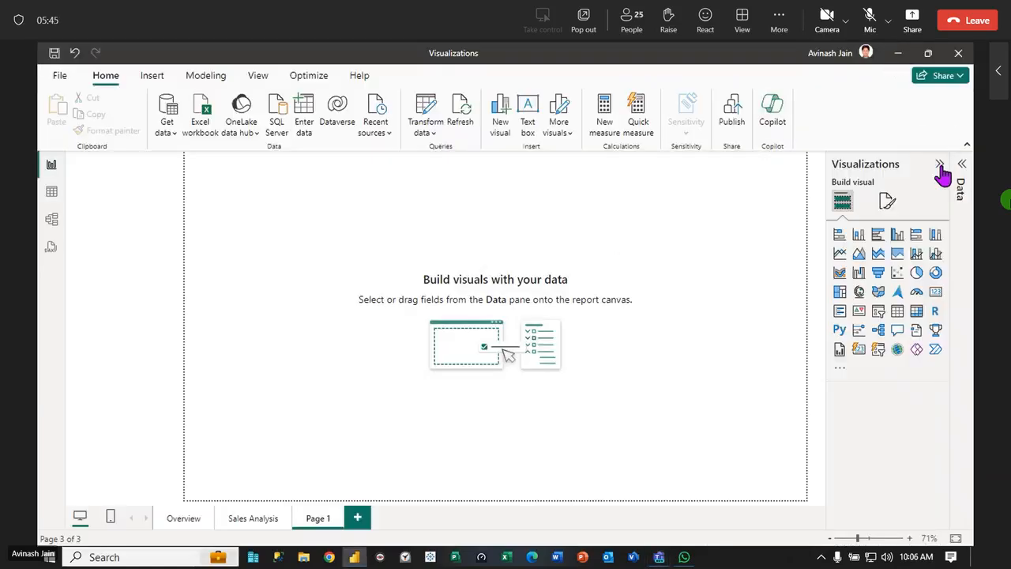
click(887, 203)
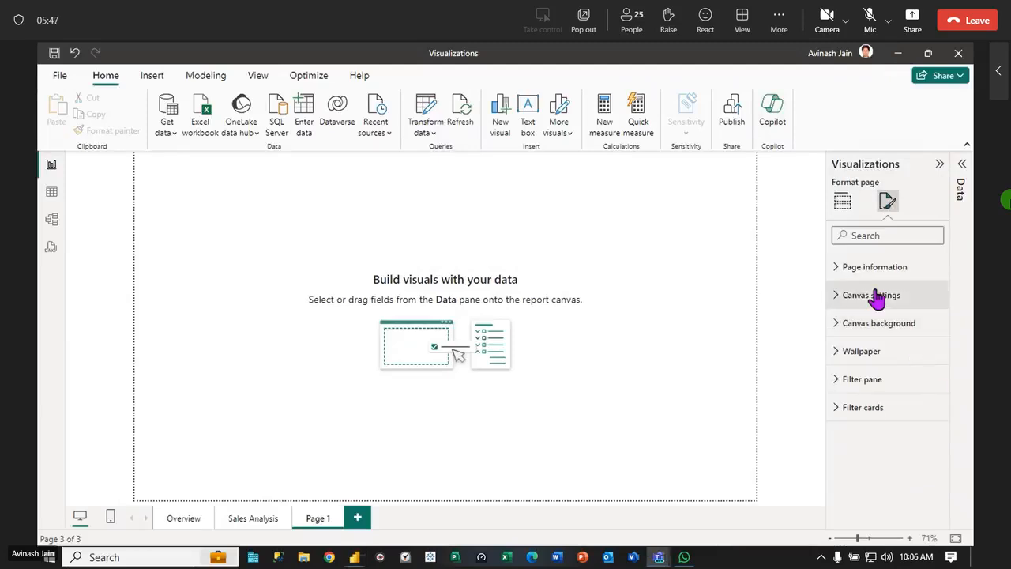
click(841, 267)
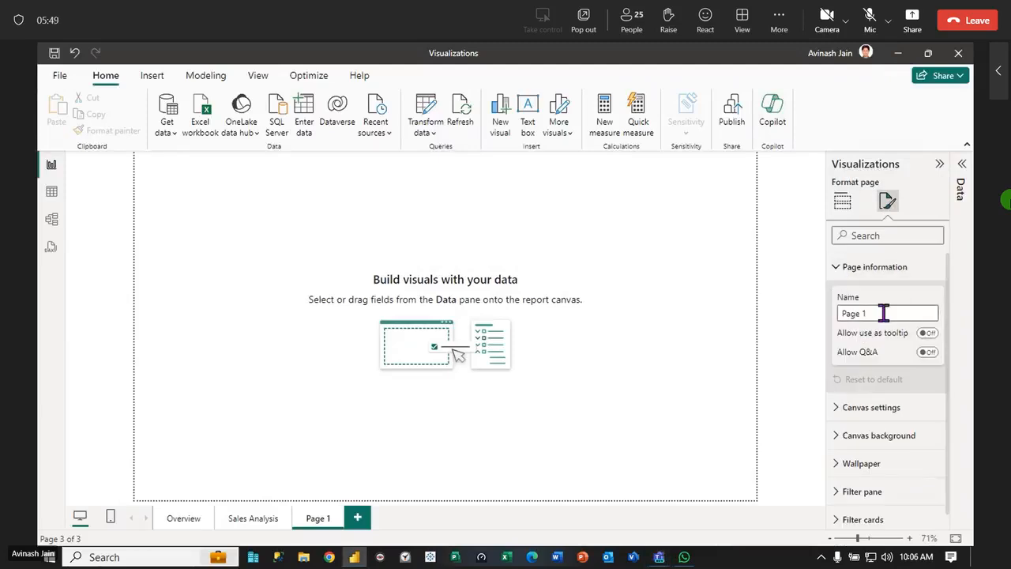
click(839, 269)
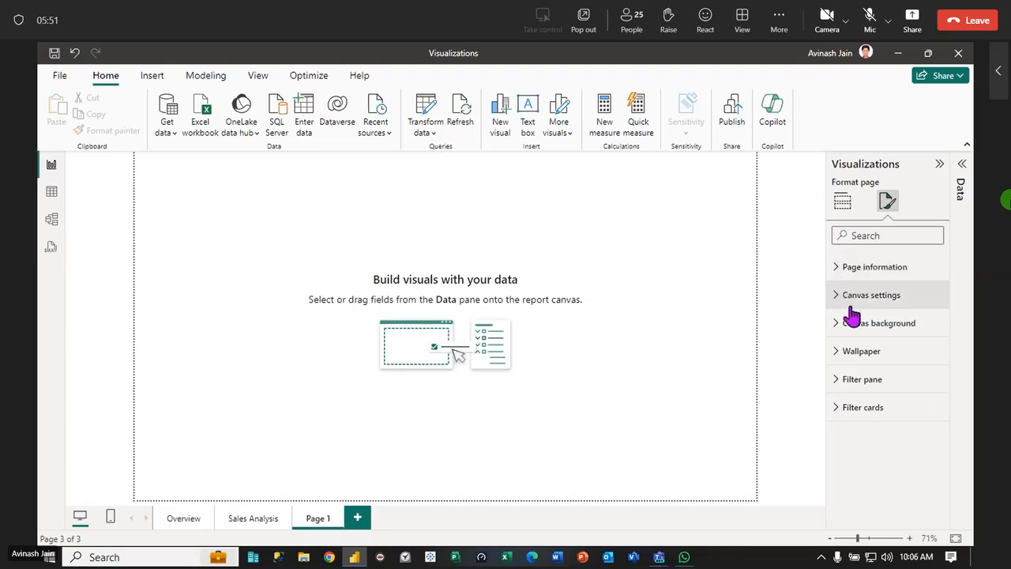
click(844, 305)
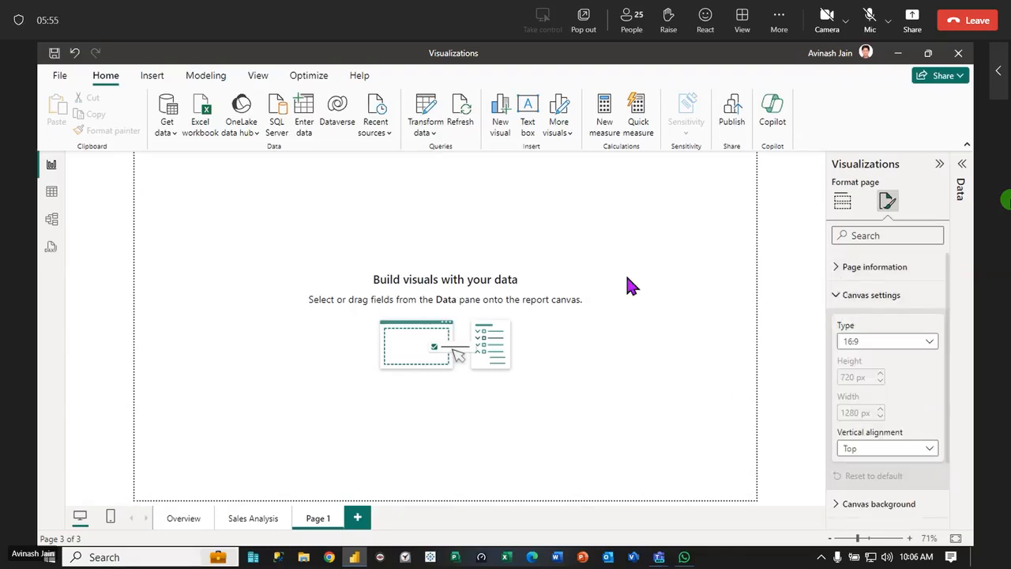
click(929, 348)
click(930, 347)
Set Page 1's canvas background to an orange theme color and review the transparency and wallpaper options
click(838, 306)
click(840, 322)
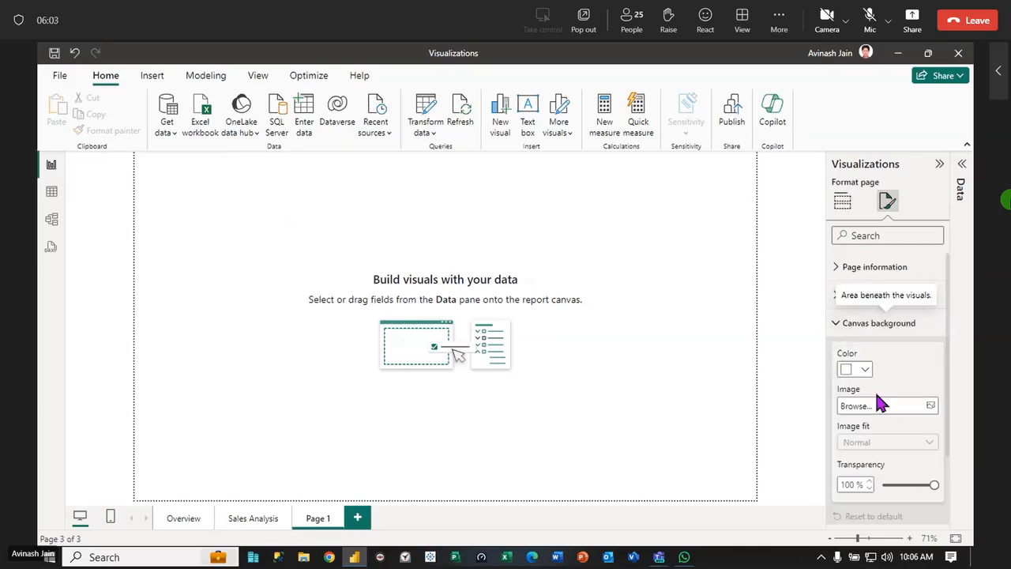
click(866, 372)
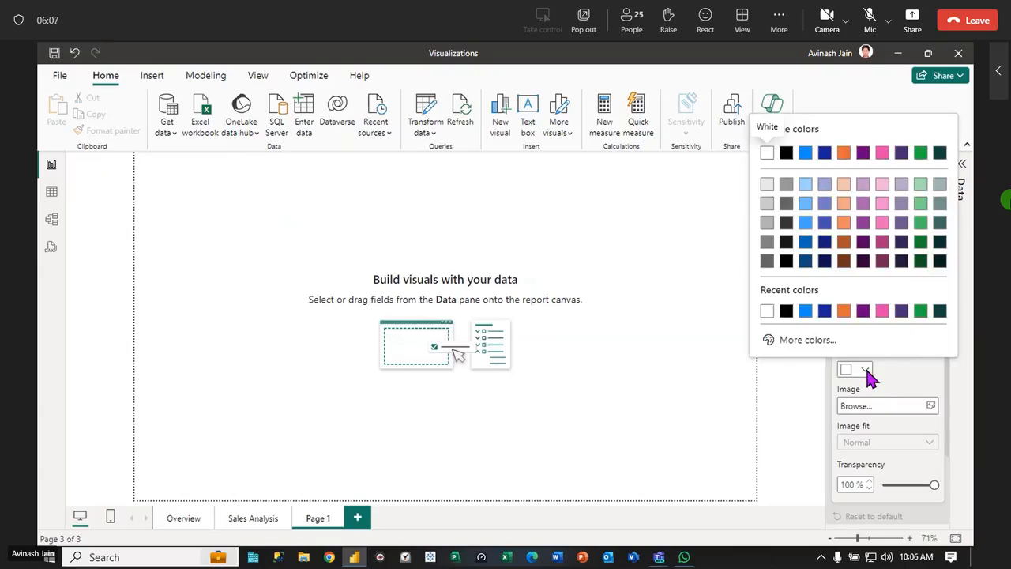
click(842, 223)
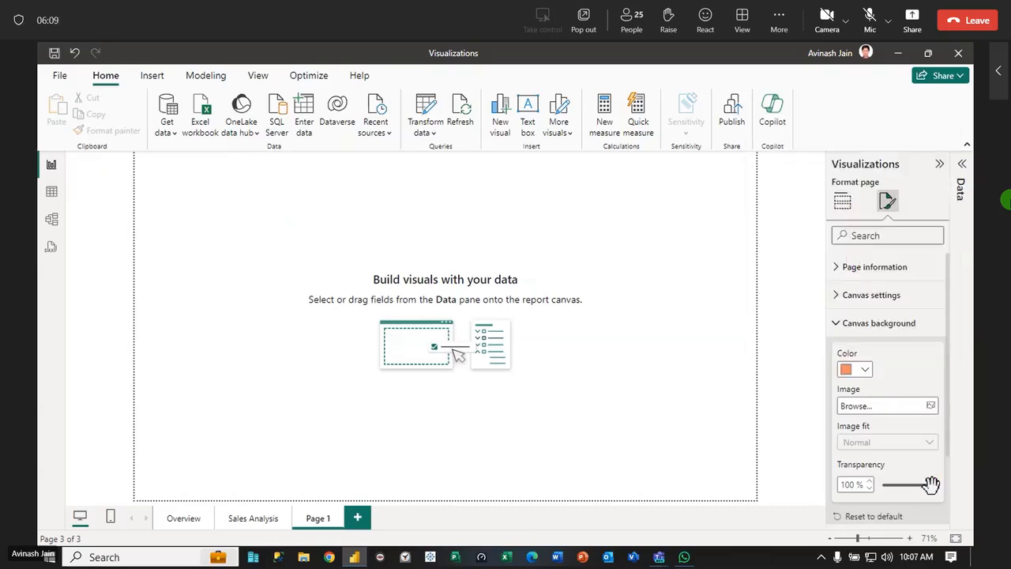
mouse_move(932, 484)
mouse_down()
mouse_move(880, 483)
mouse_move(934, 484)
mouse_up()
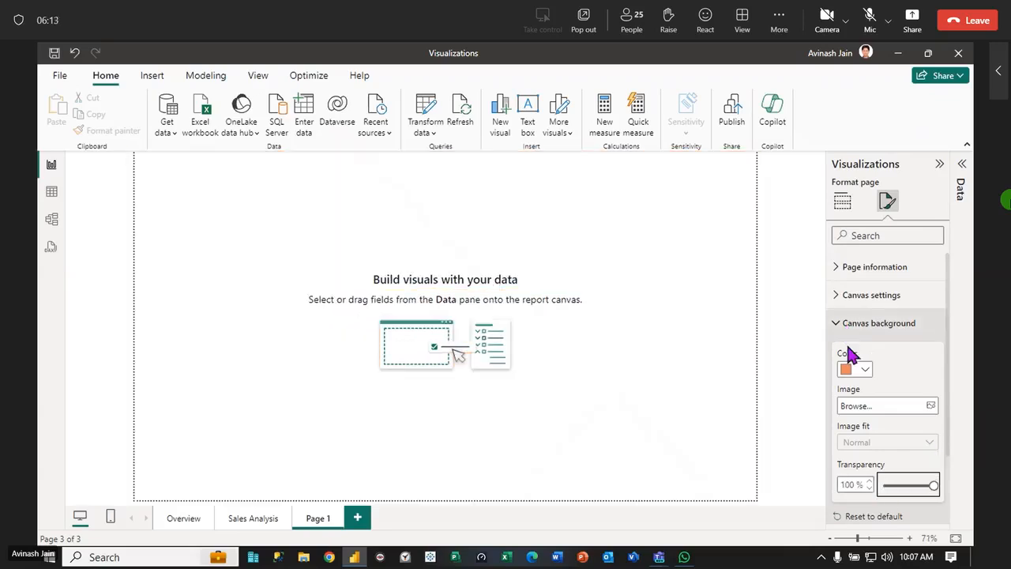
click(865, 369)
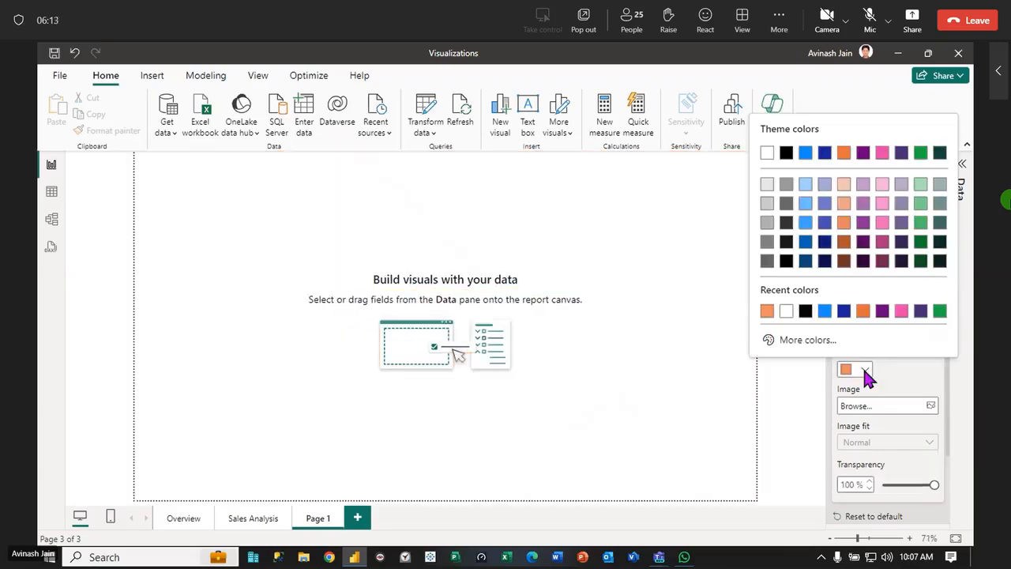
click(675, 268)
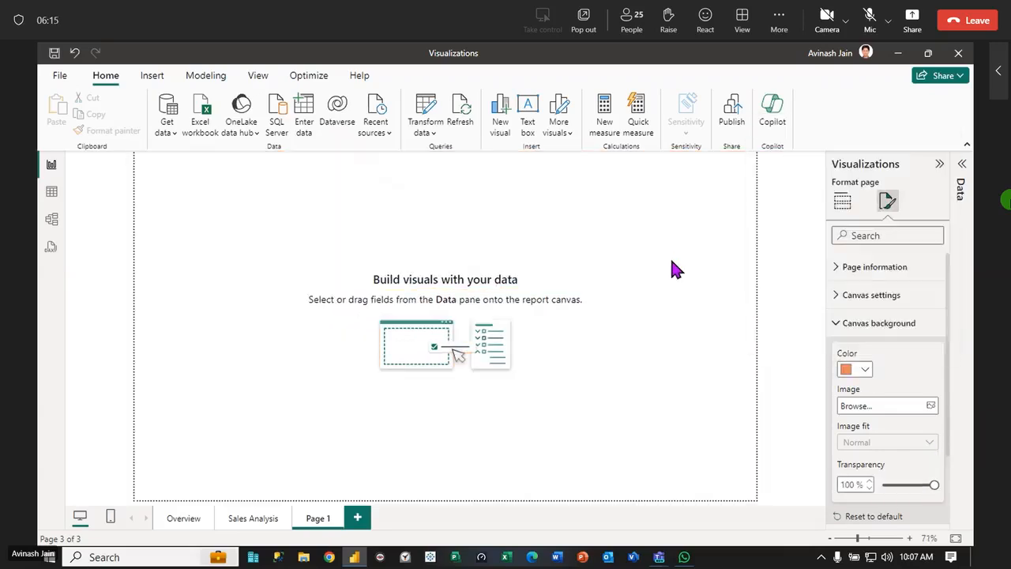
click(839, 325)
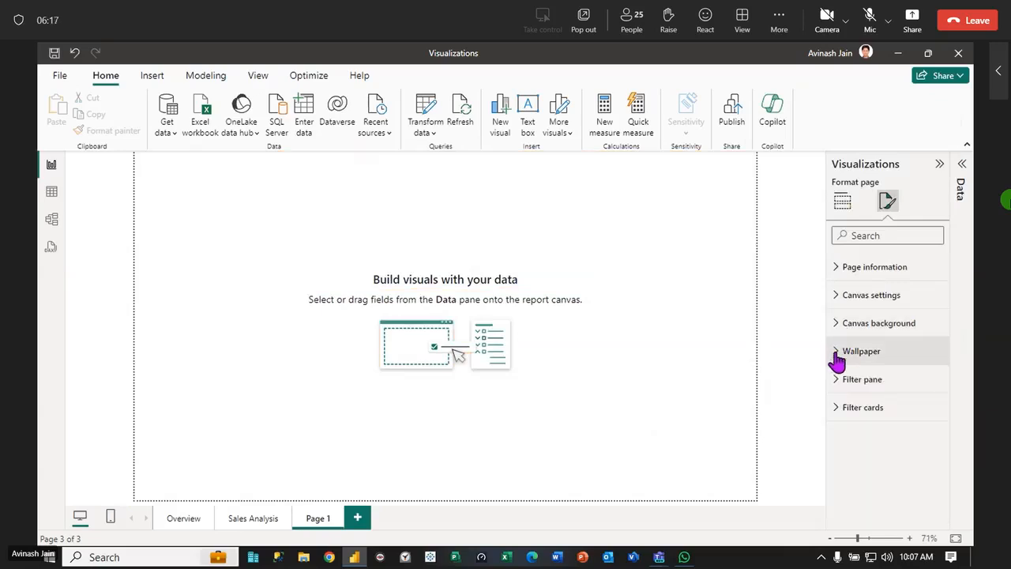
click(839, 356)
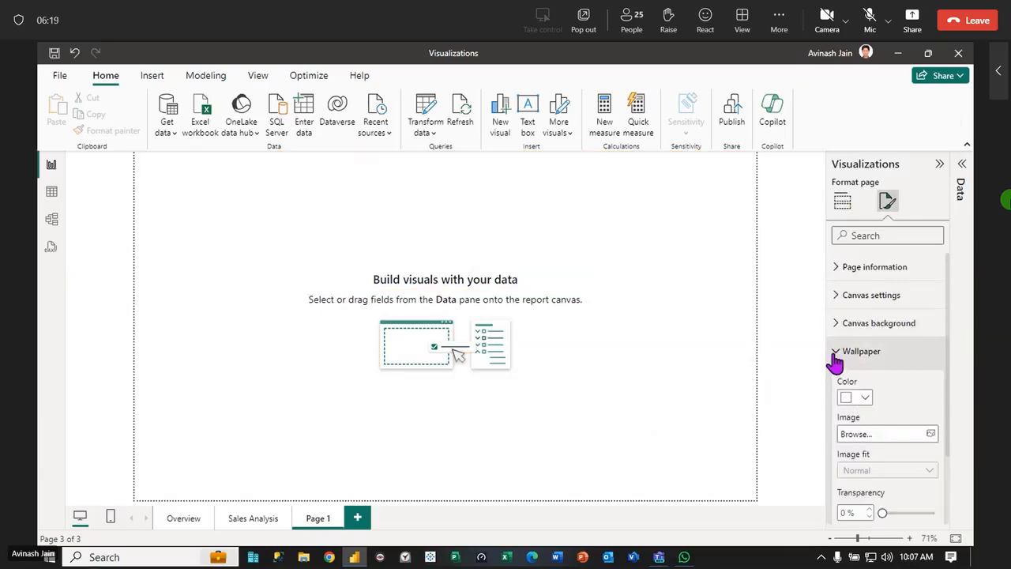
click(835, 359)
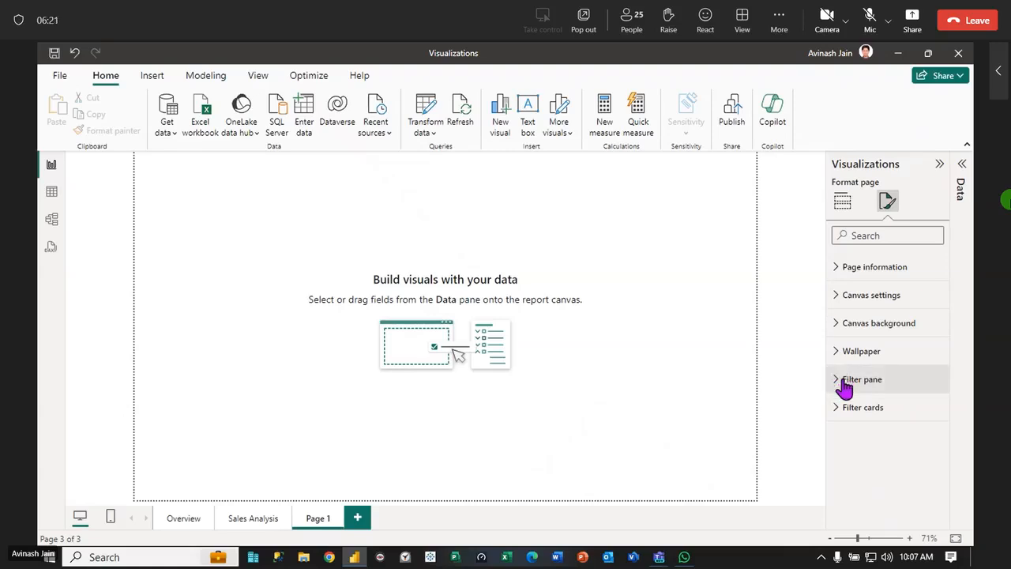
Show the Filters pane, review its page and all-pages filter areas, and collapse both the Filters and Visualizations panes
click(258, 75)
click(560, 119)
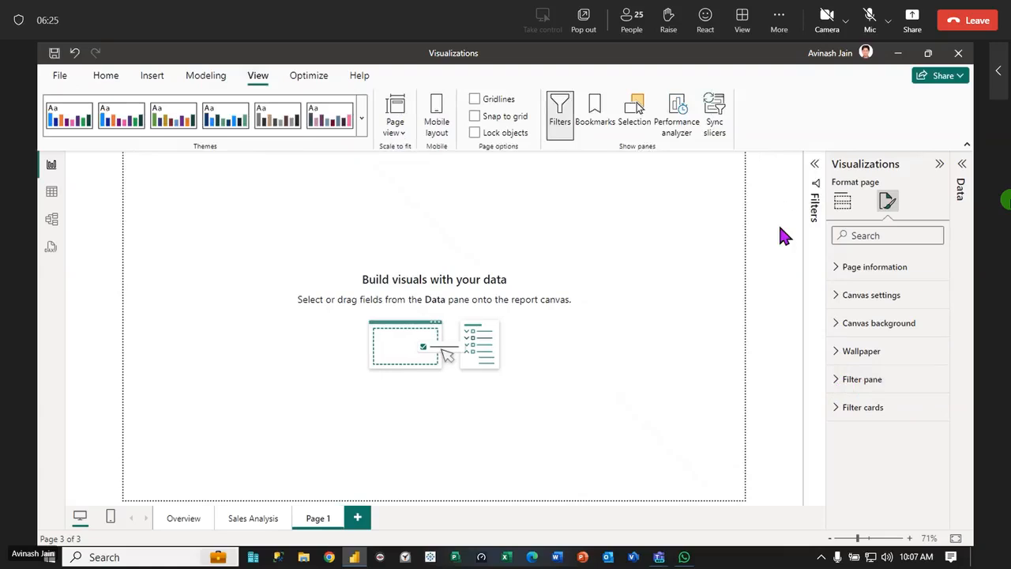
click(812, 166)
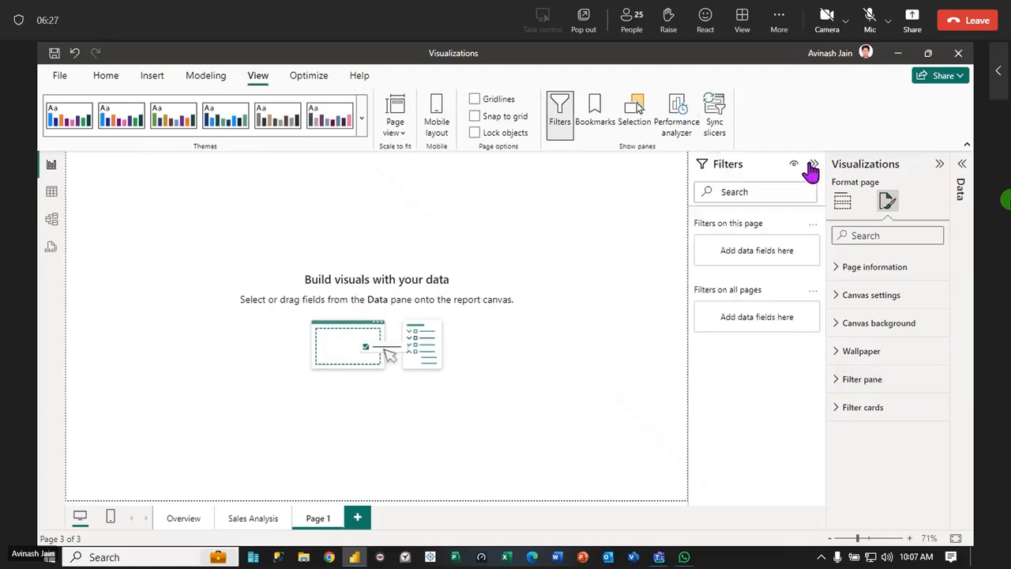
click(812, 167)
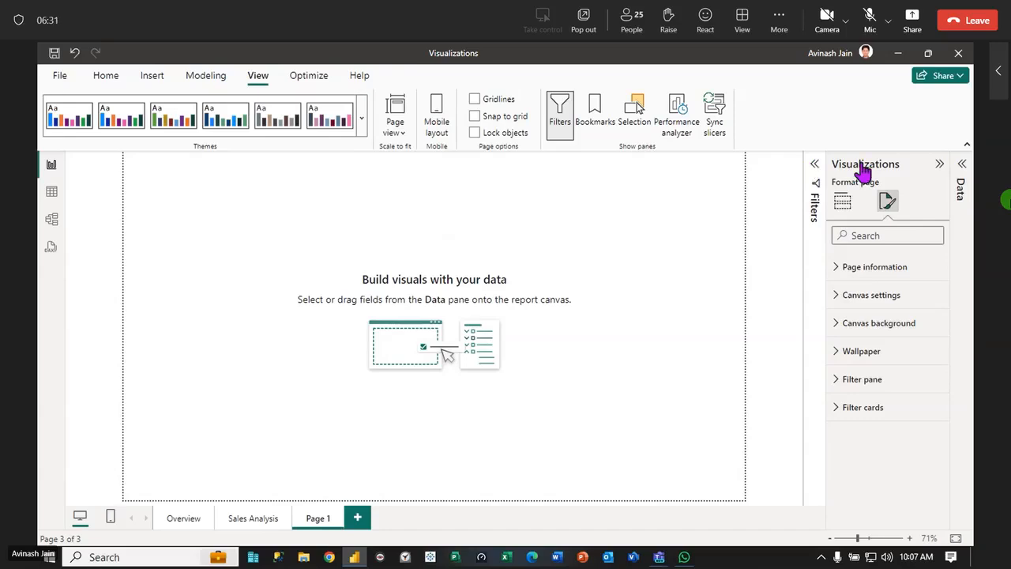
click(939, 165)
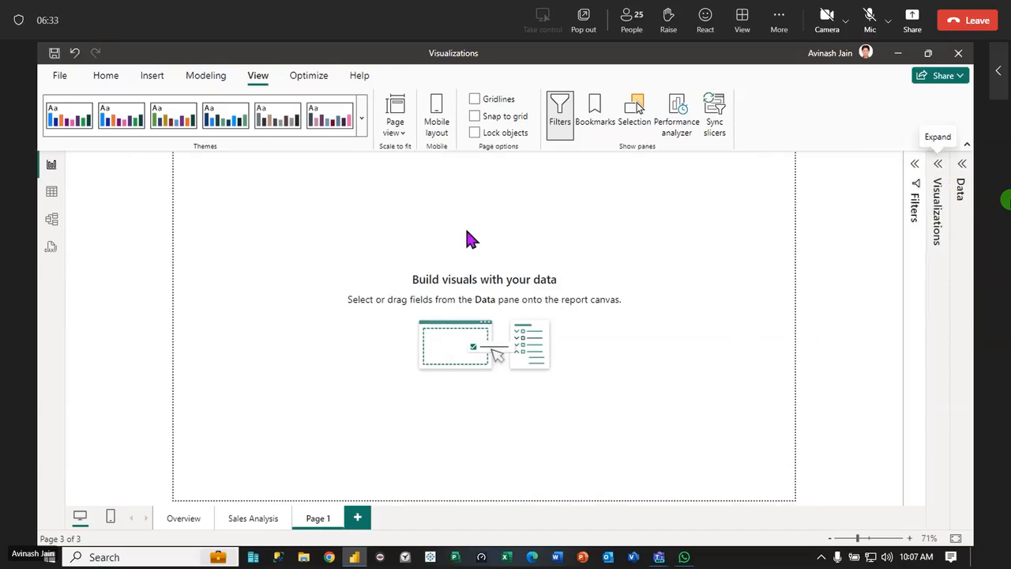
Check the Overview page, return to Page 1 and delete it from the report
click(182, 521)
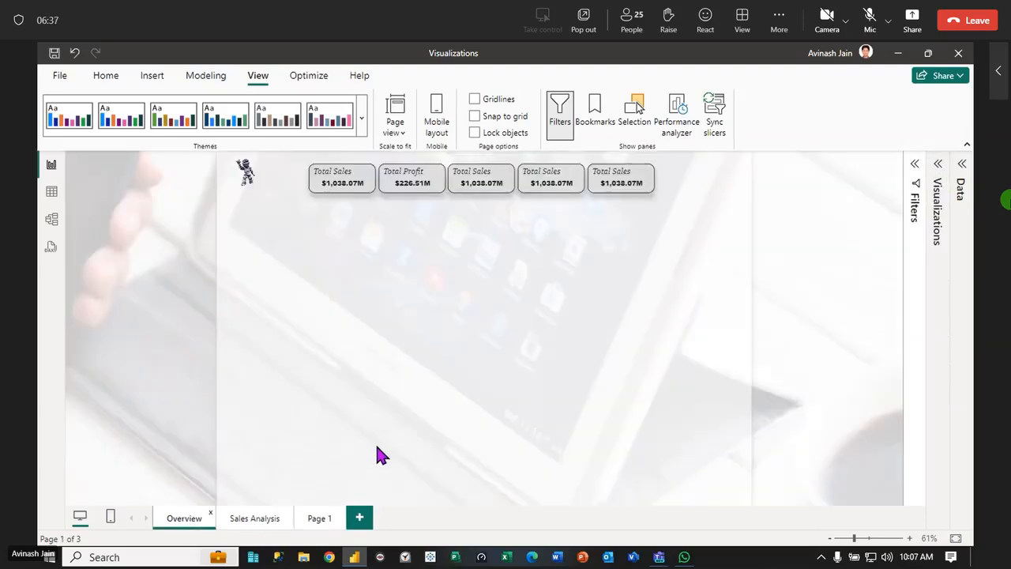
click(319, 520)
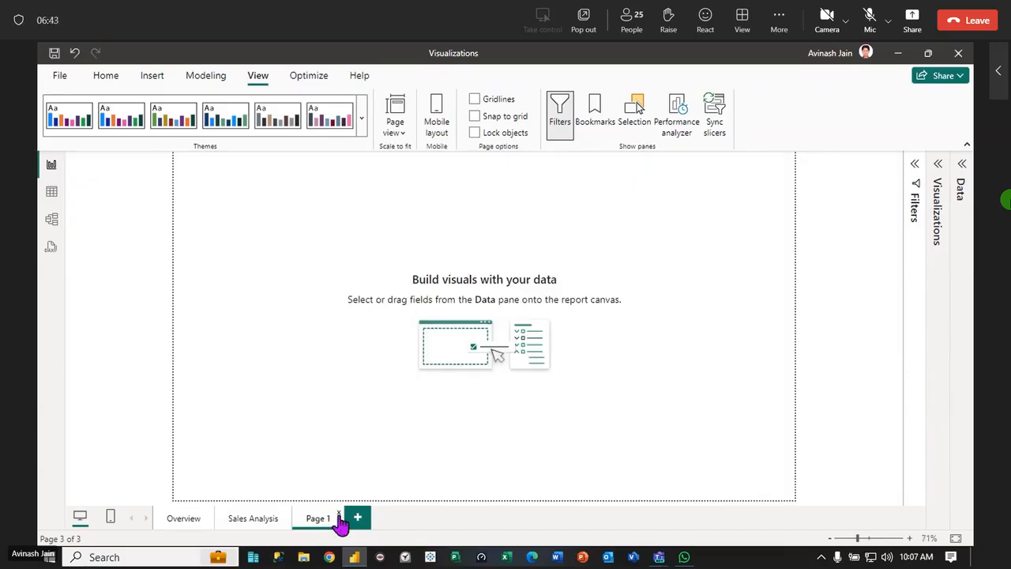
click(336, 514)
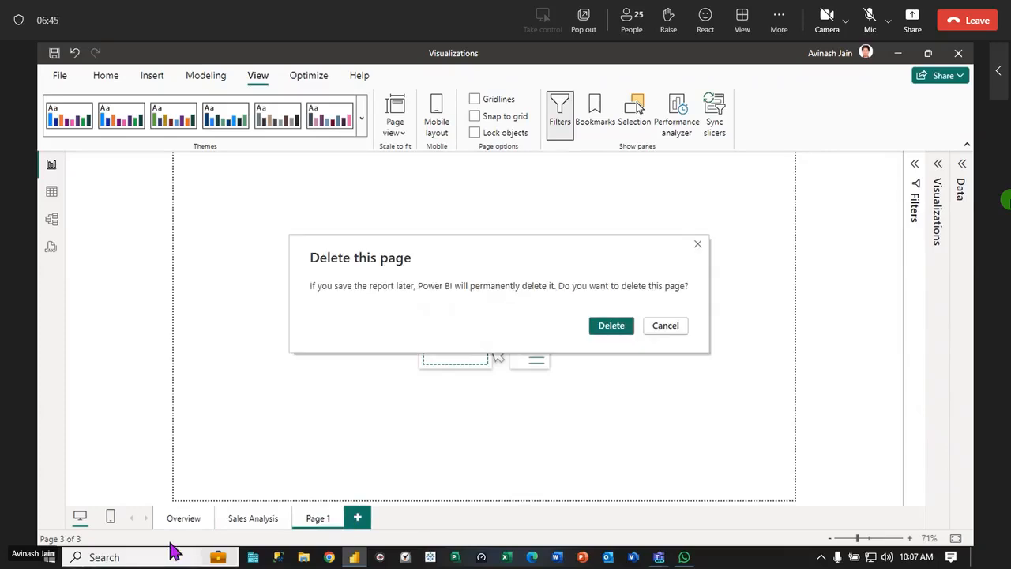
click(608, 325)
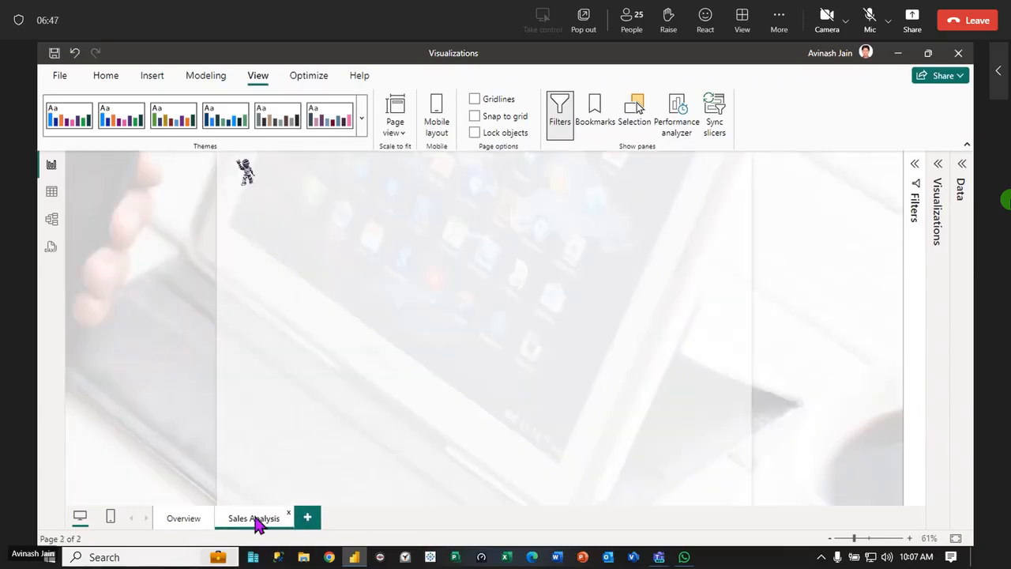
Duplicate the Sales Analysis page and view the KPI cards on the Overview page for reference
right_click(256, 520)
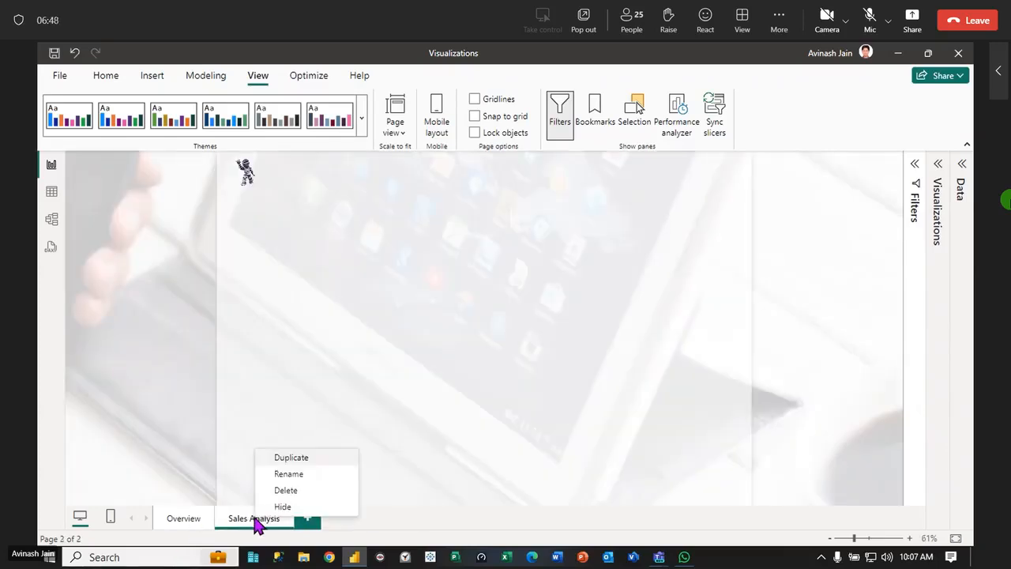
click(303, 462)
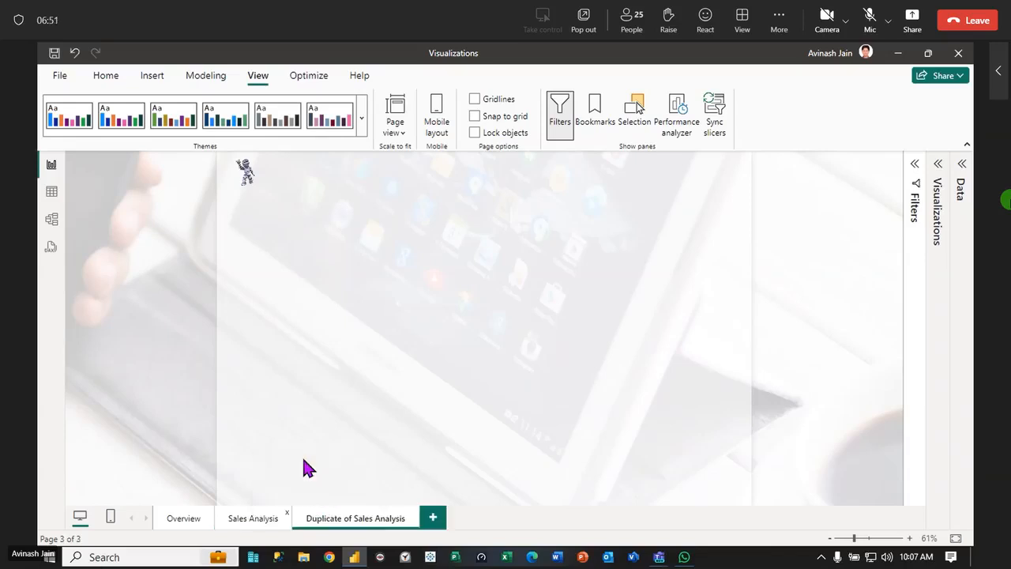
click(254, 522)
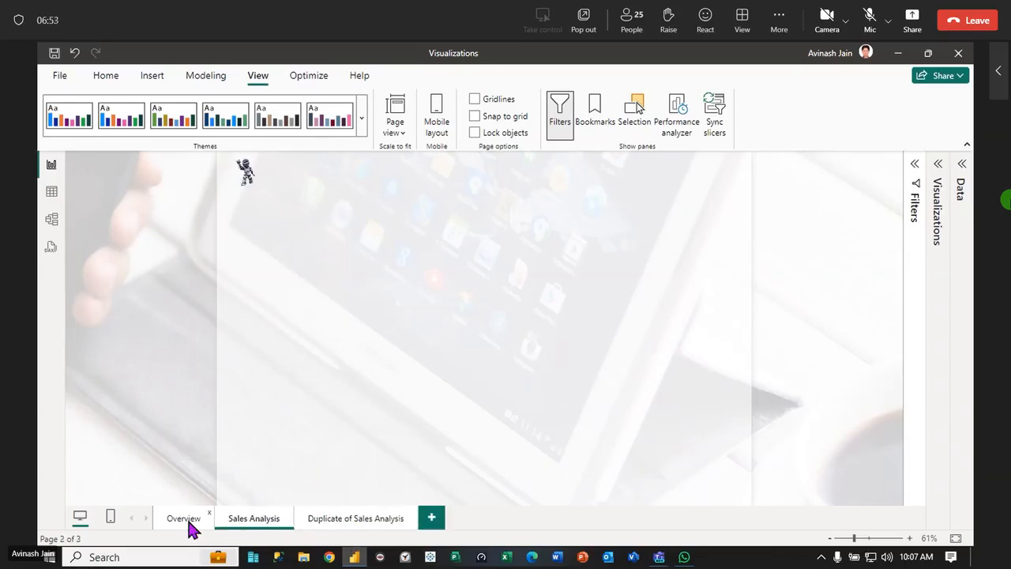
click(189, 521)
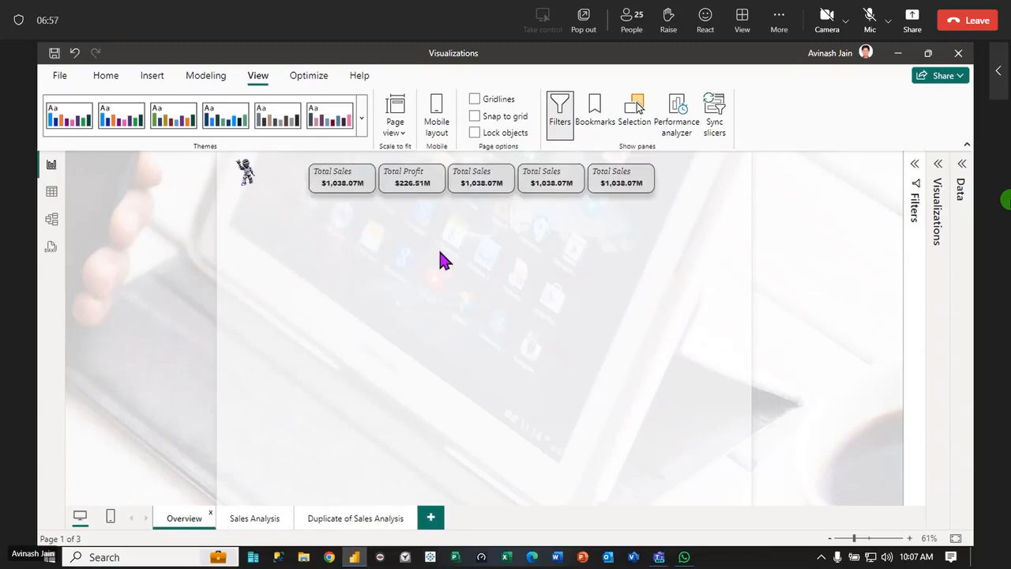
Add a Card, a Multi-row card and a new-style Card visual to the Duplicate of Sales Analysis page
click(939, 171)
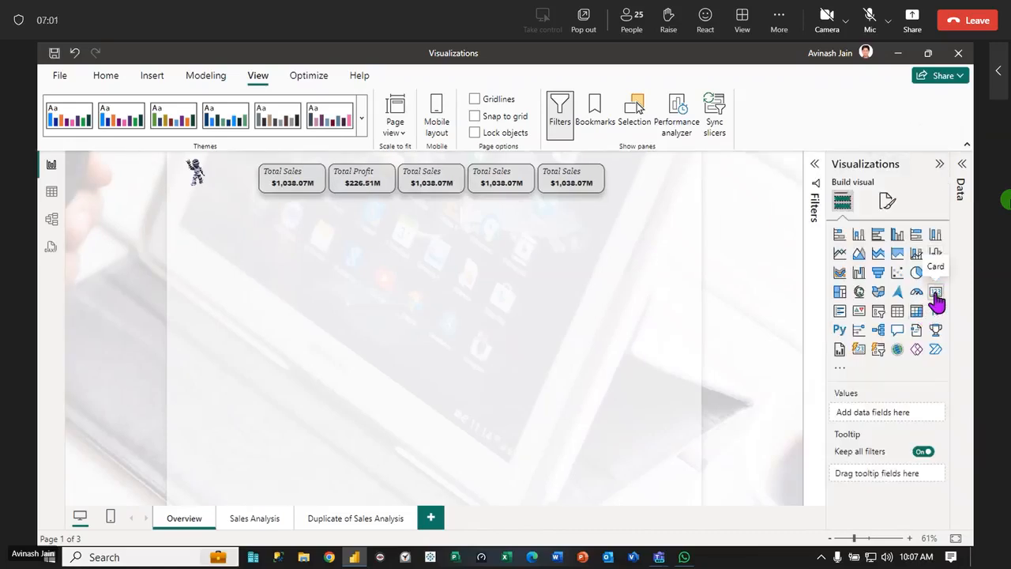
click(355, 518)
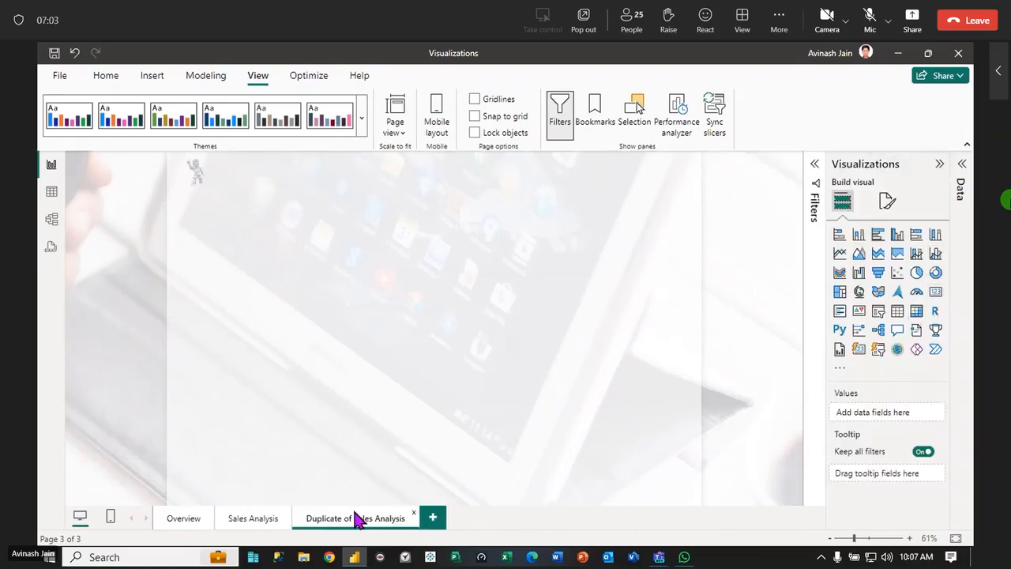
click(936, 294)
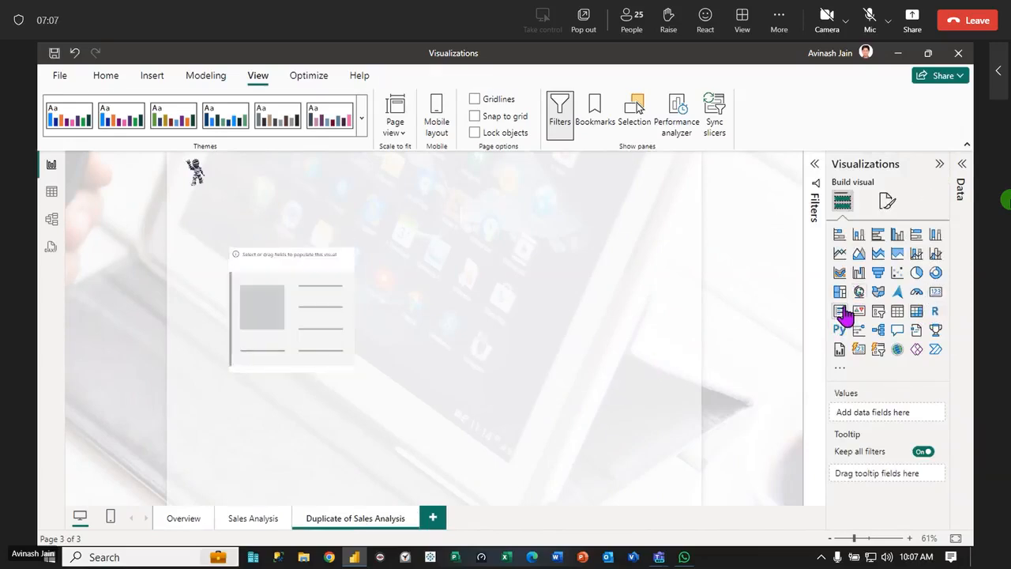
click(840, 312)
click(641, 382)
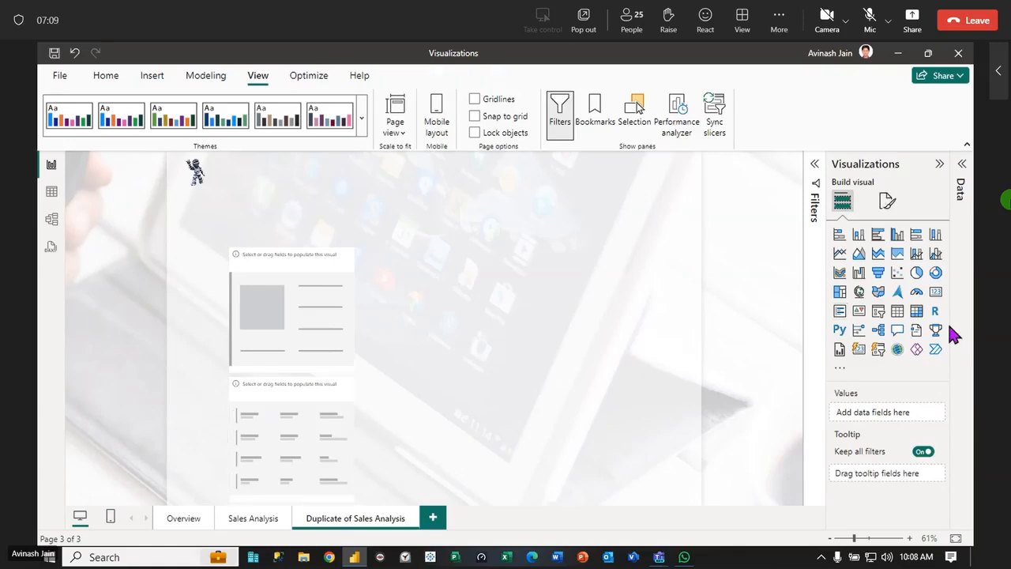
click(858, 350)
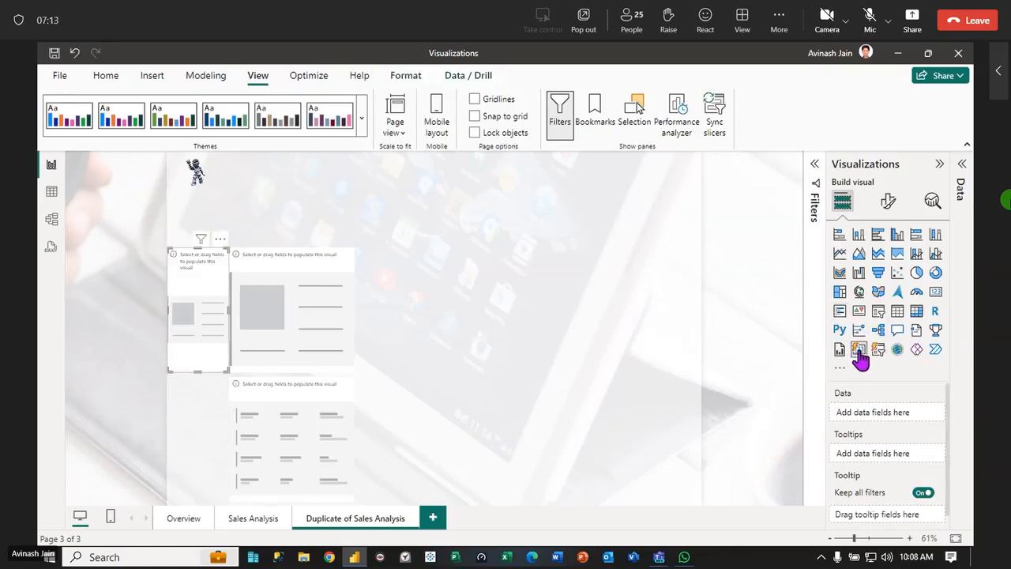
Arrange the three empty card visuals side by side in one row and widen the new-style card
drag(226, 293, 564, 306)
click(368, 409)
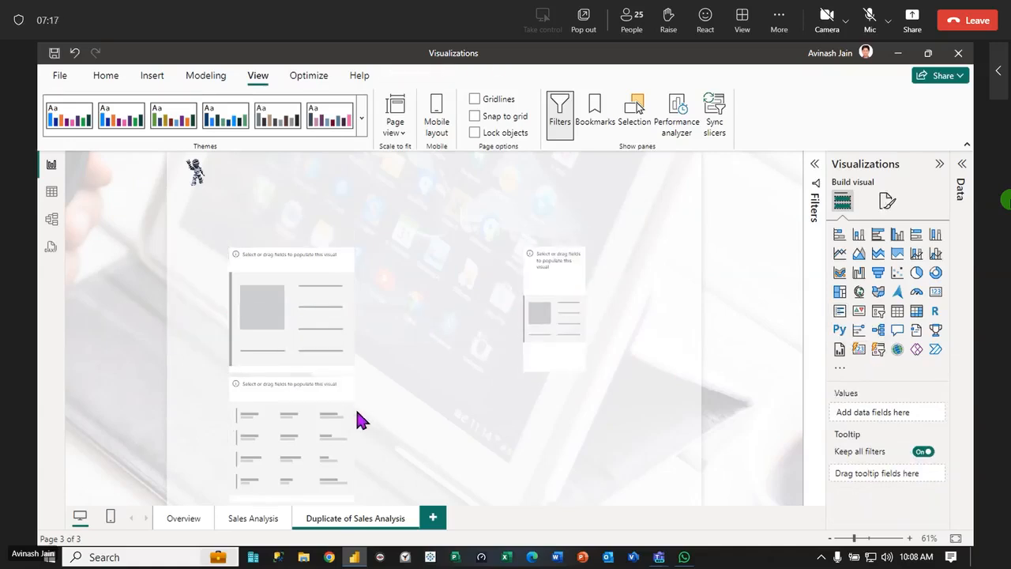
click(306, 401)
drag(309, 406, 440, 275)
drag(563, 276, 534, 267)
drag(564, 307, 660, 314)
click(666, 419)
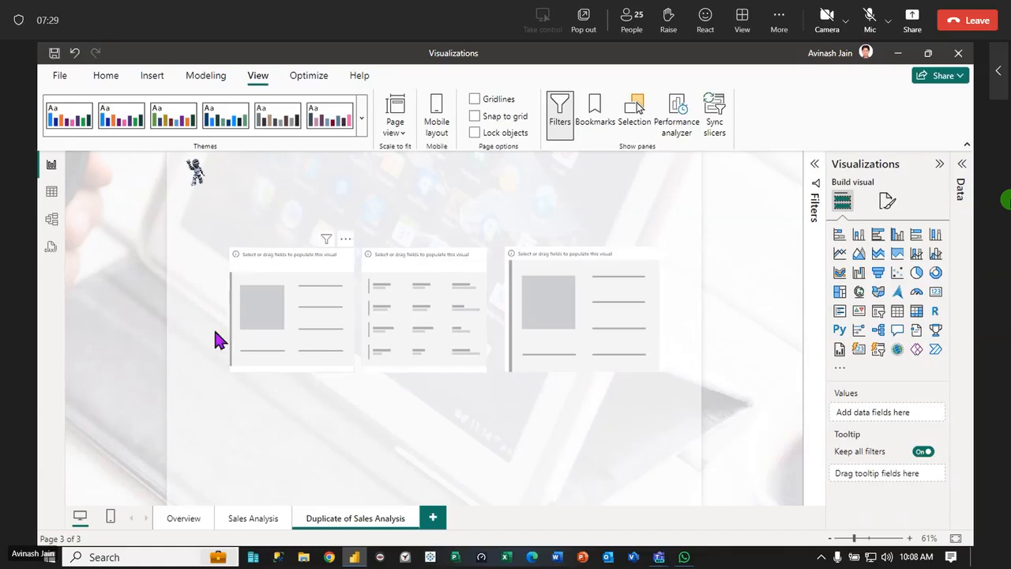
Add Total Profit from the Calculation folder of All Records to the standard Card visual, and collapse the Visualizations pane
click(281, 316)
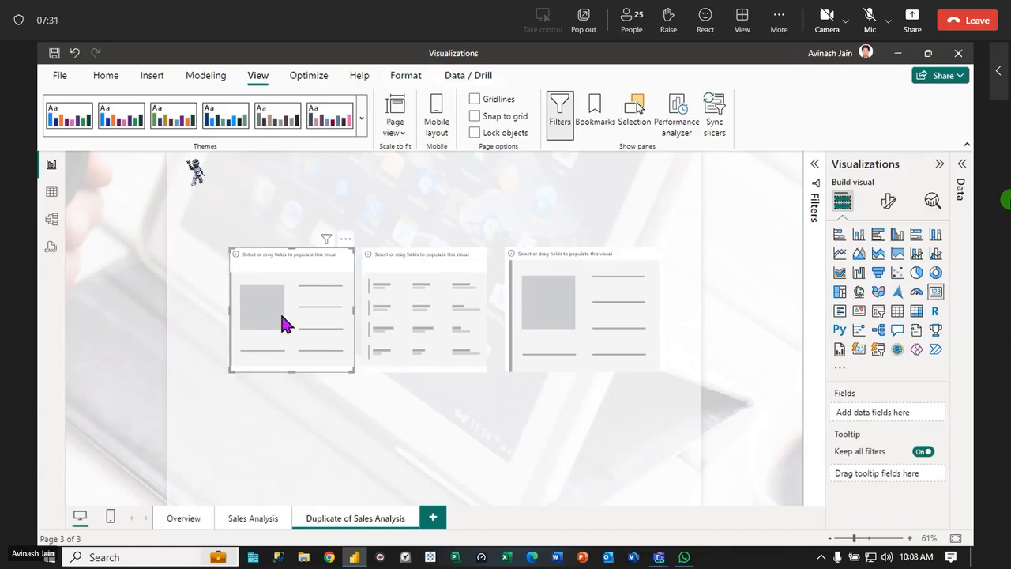
click(602, 315)
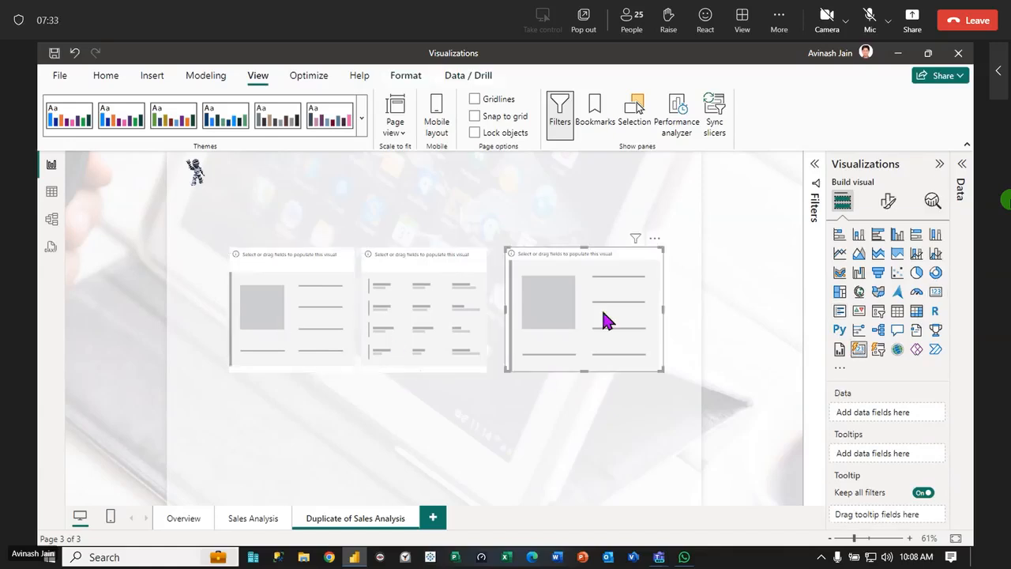
click(282, 316)
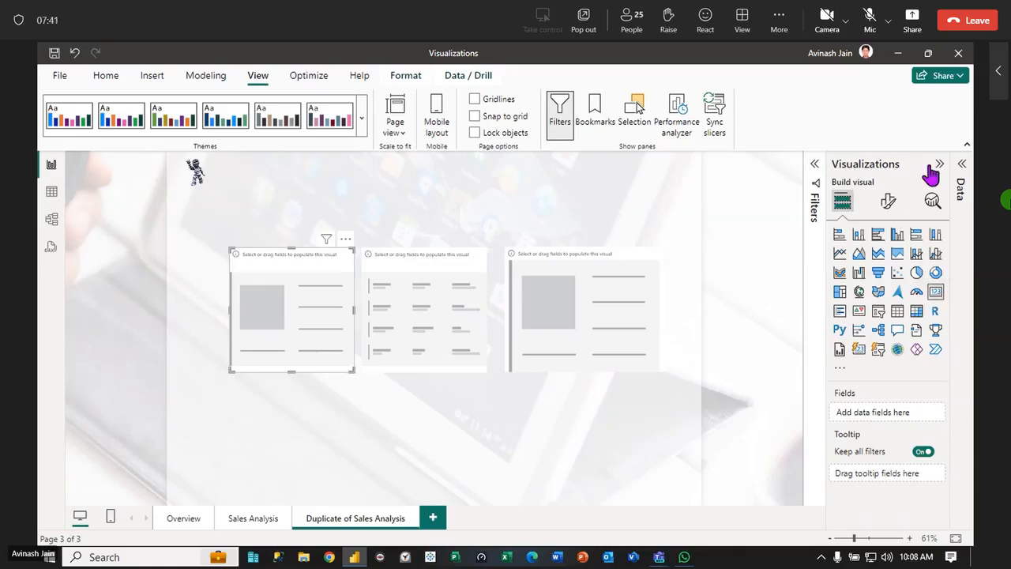
click(963, 166)
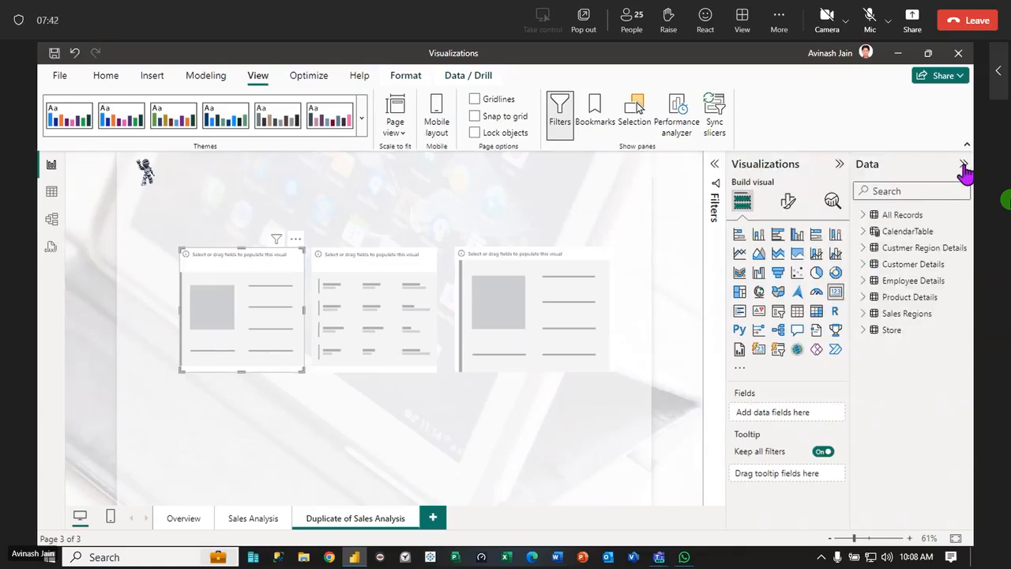
click(866, 216)
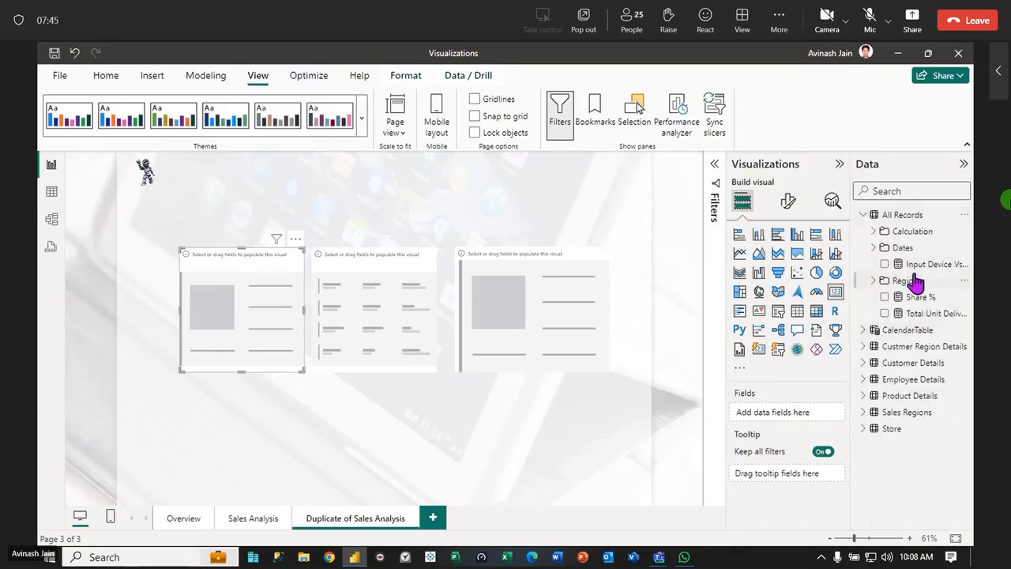
click(874, 231)
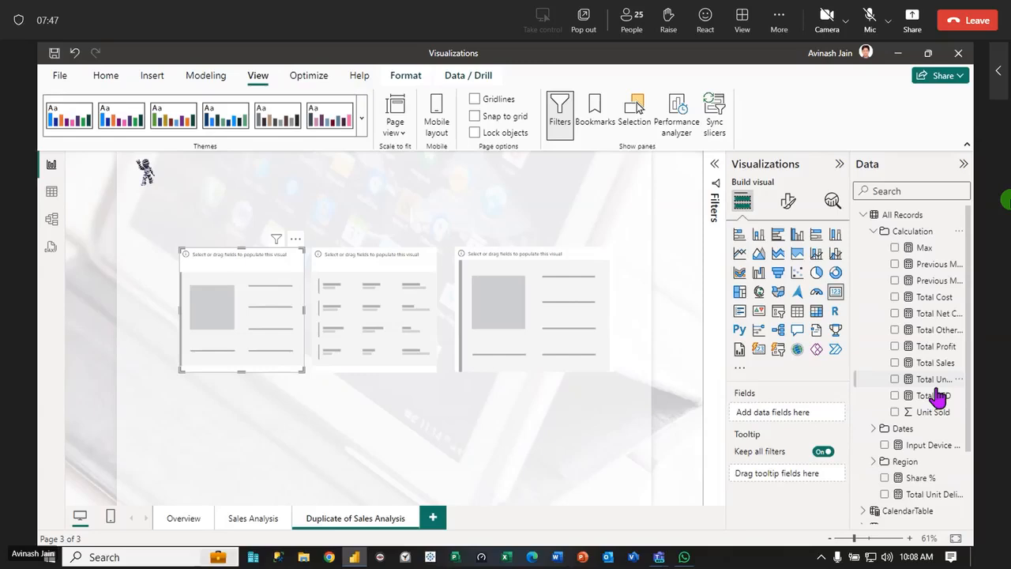
drag(932, 348, 255, 312)
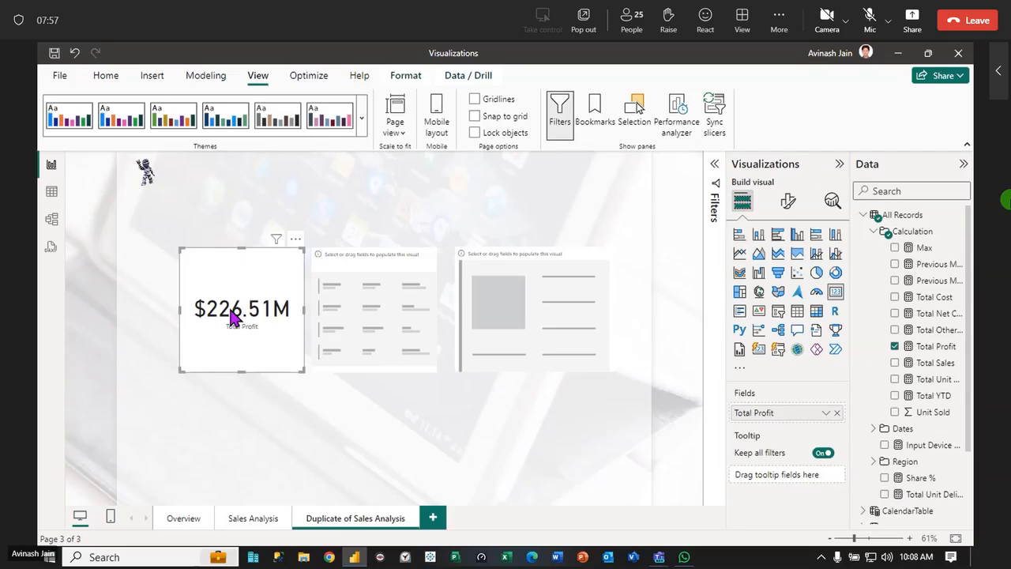
click(778, 166)
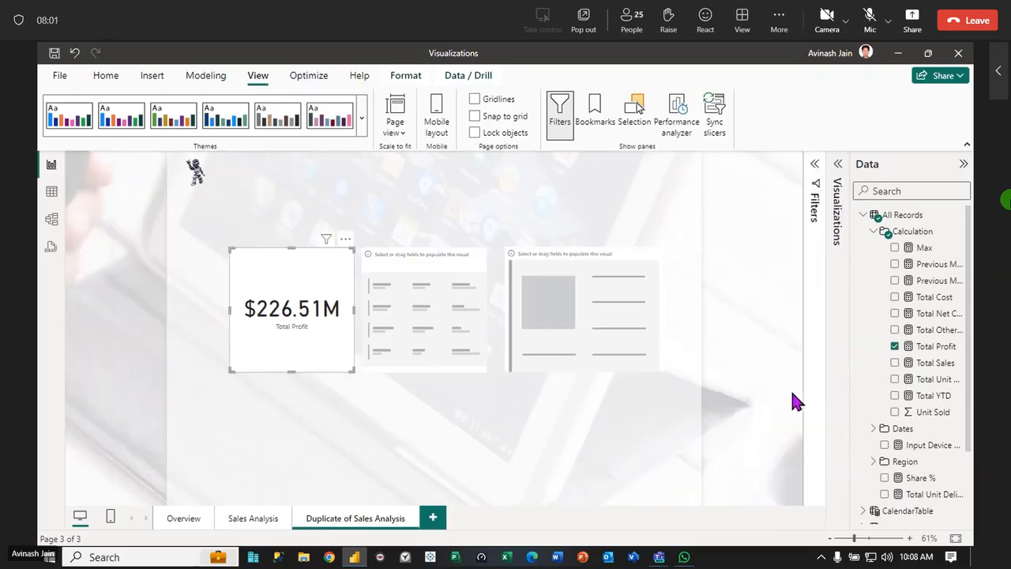
Remove Total Profit from the standard Card visual and add Total Profit, Total Sales and Total Unit Orders to the Multi-row card
click(838, 165)
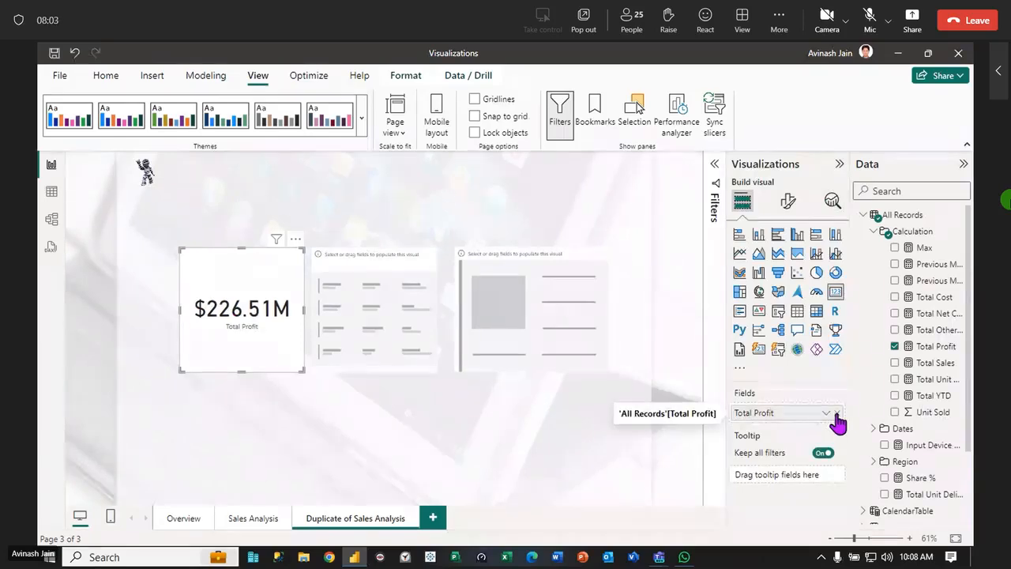
click(835, 414)
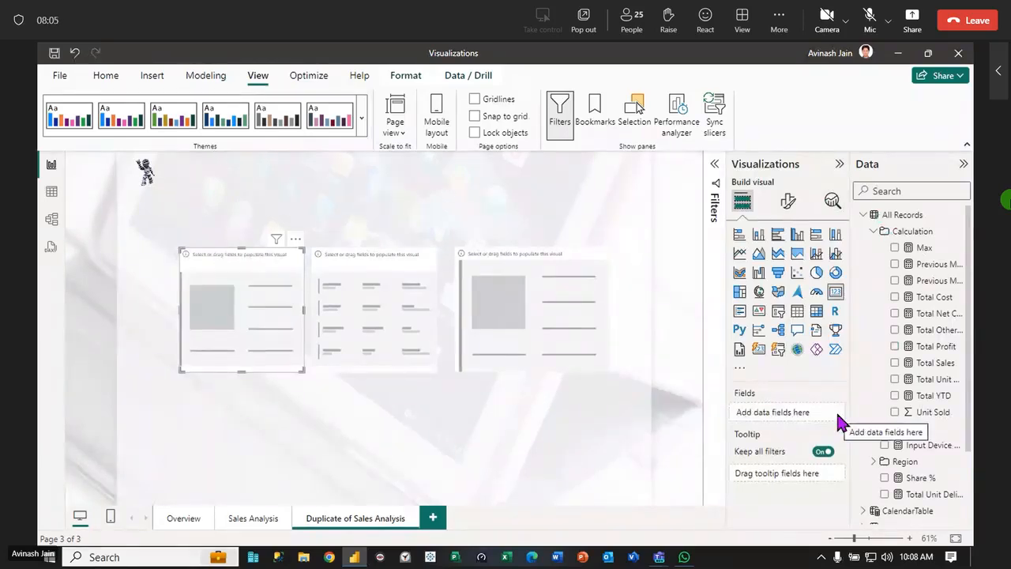
click(352, 293)
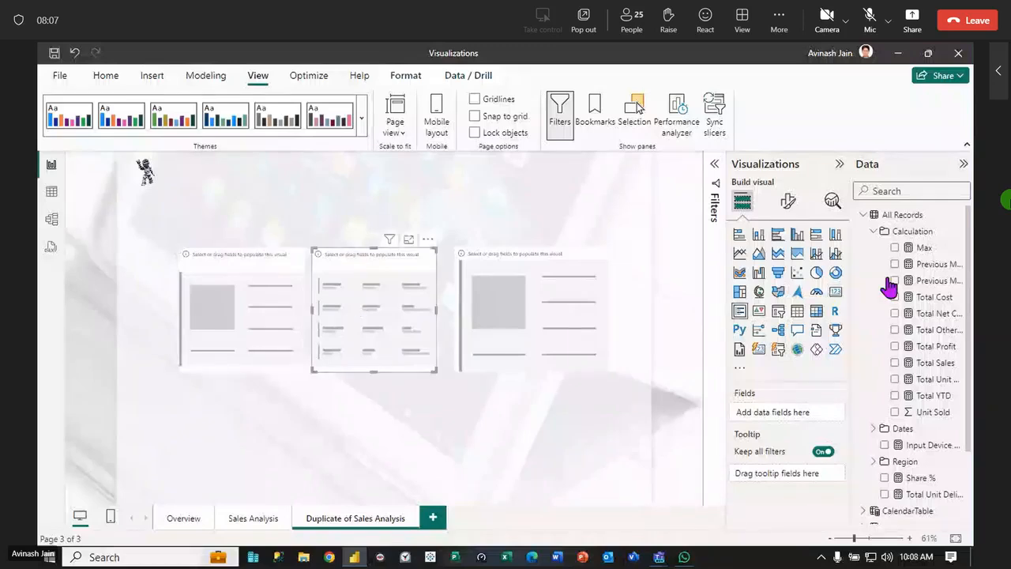
drag(941, 372, 388, 308)
drag(935, 363, 418, 327)
drag(913, 381, 381, 323)
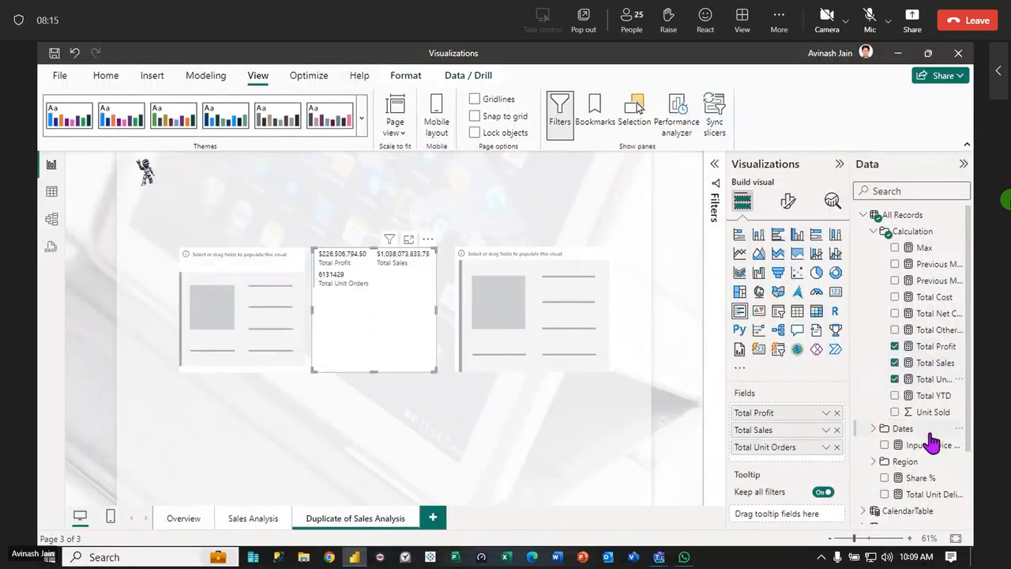
Add the Total Unit Delivered, Total Net Cost and Total Cost measures to the Multi-row card
drag(928, 498, 380, 332)
drag(937, 316, 397, 335)
drag(921, 300, 384, 334)
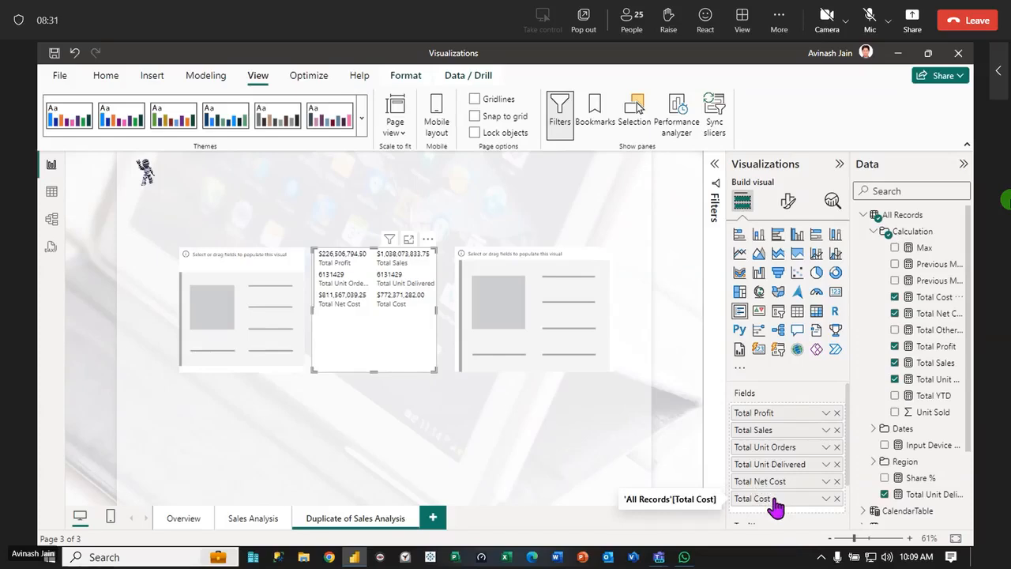
Move Total Cost to the first place in the Multi-row card's fields, and remove Total Net Cost and Total Cost from the card
drag(777, 508, 770, 406)
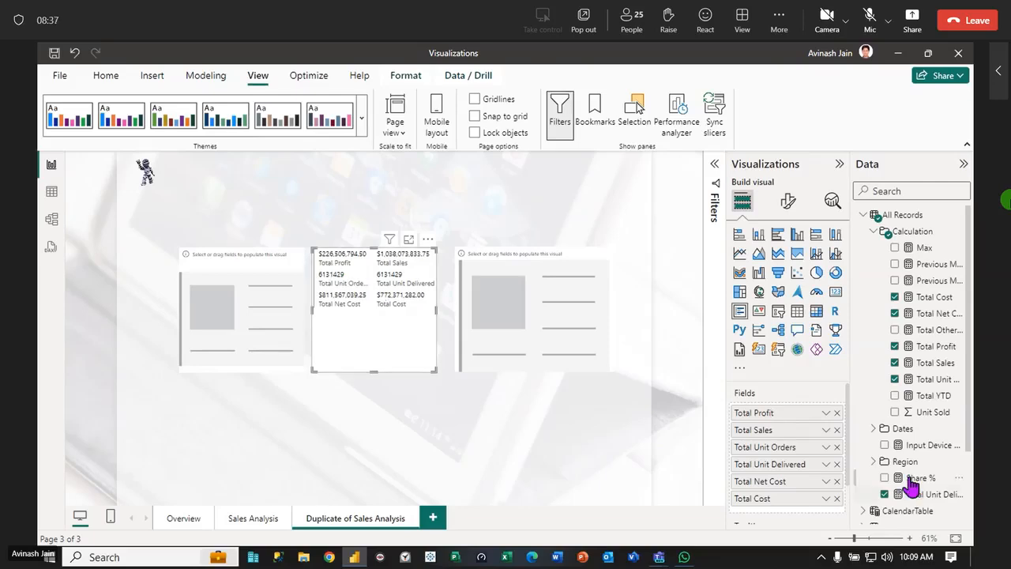
drag(790, 500, 788, 416)
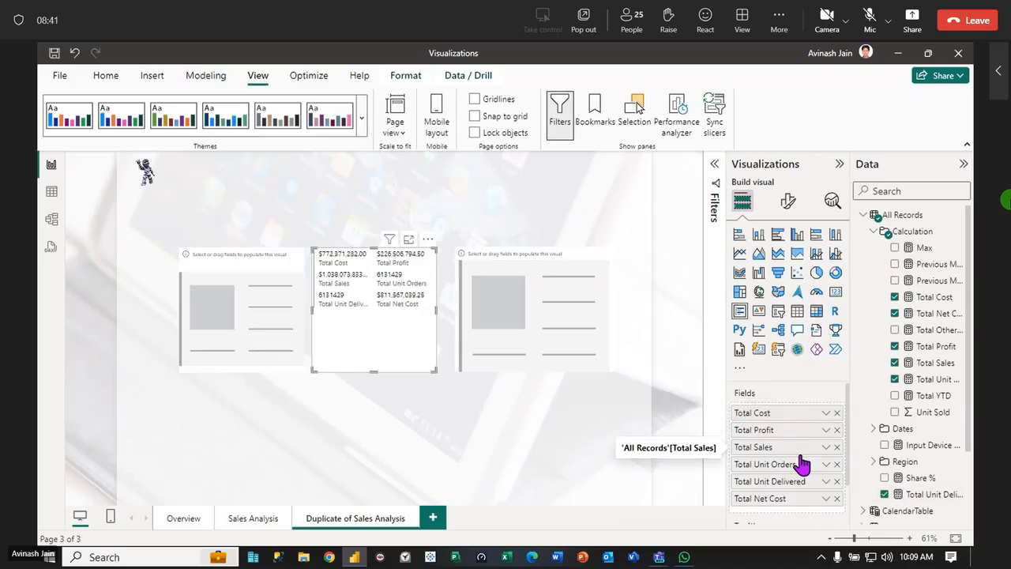
click(837, 498)
click(837, 413)
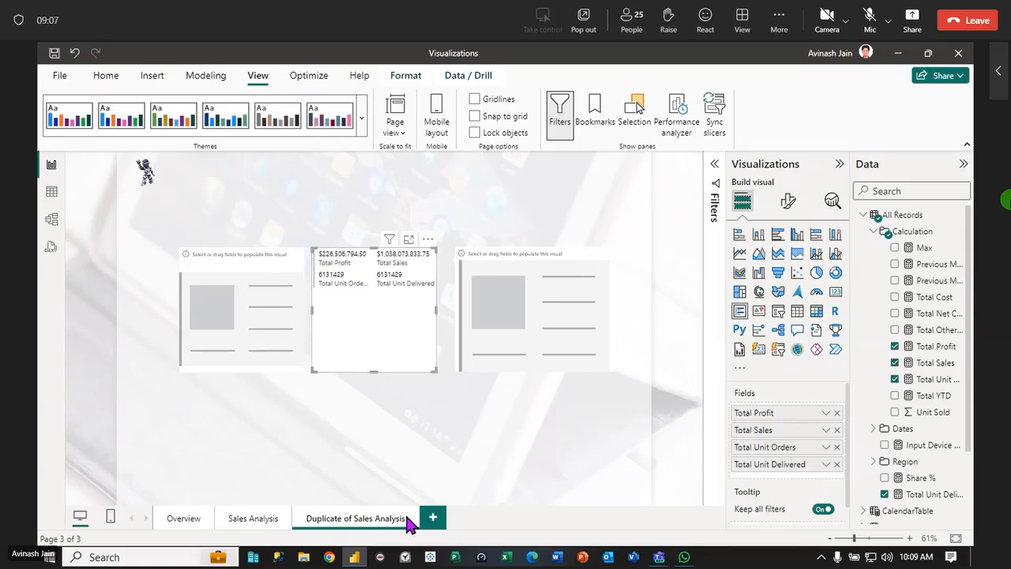
Add a new blank report page and view its wallpaper, canvas settings and canvas background formatting options
click(435, 521)
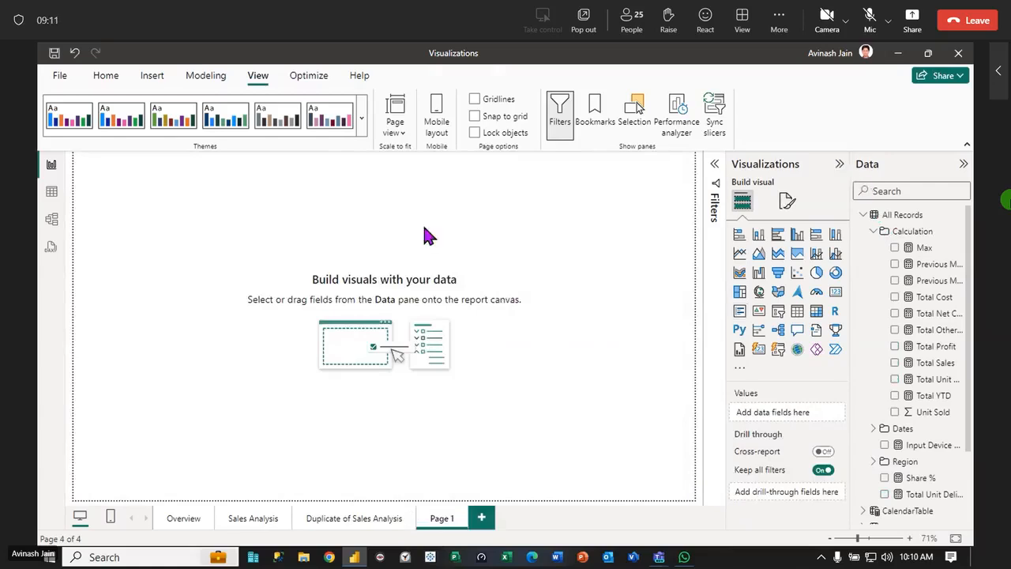
click(787, 201)
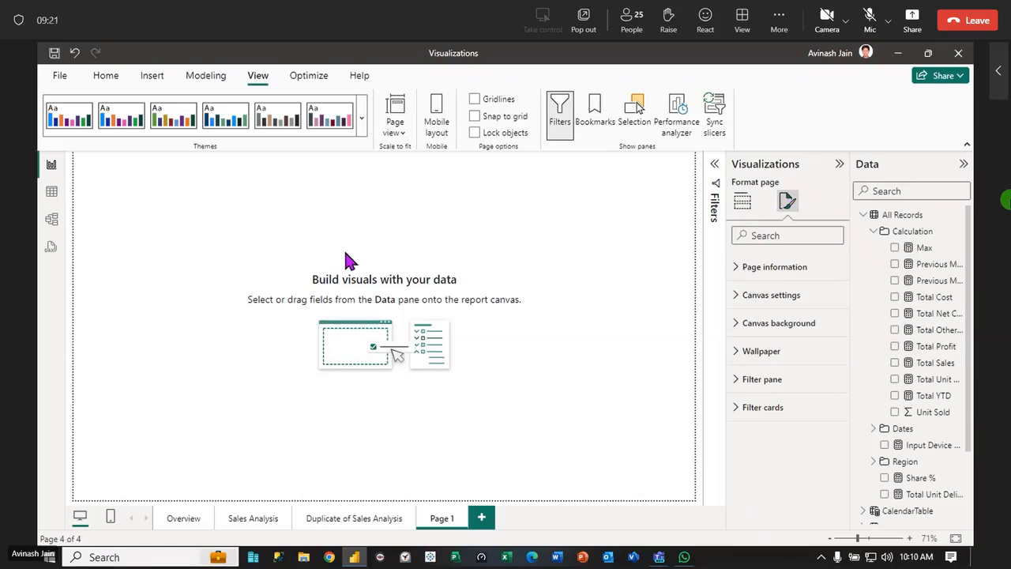
click(737, 353)
click(738, 353)
click(737, 302)
click(736, 303)
click(737, 323)
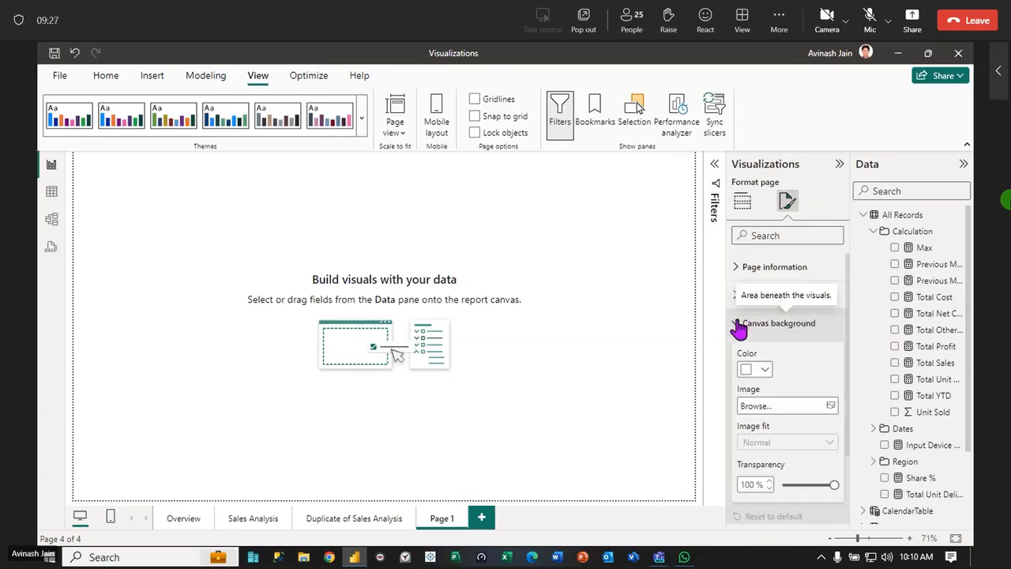
double_click(737, 325)
click(735, 329)
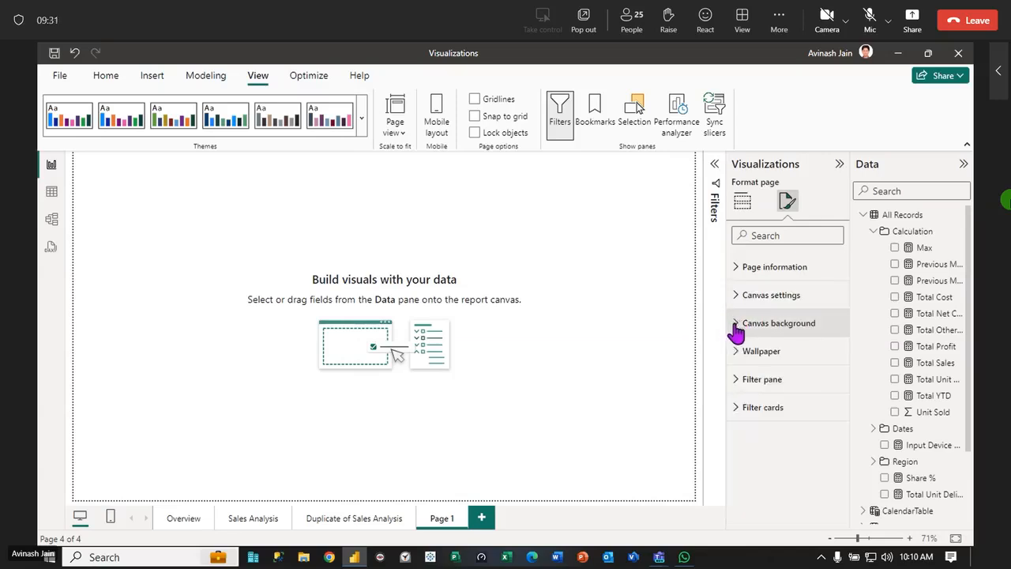
Set the My Avtar 4 image from the Pictures folder as the new page's wallpaper with 80% transparency
click(736, 353)
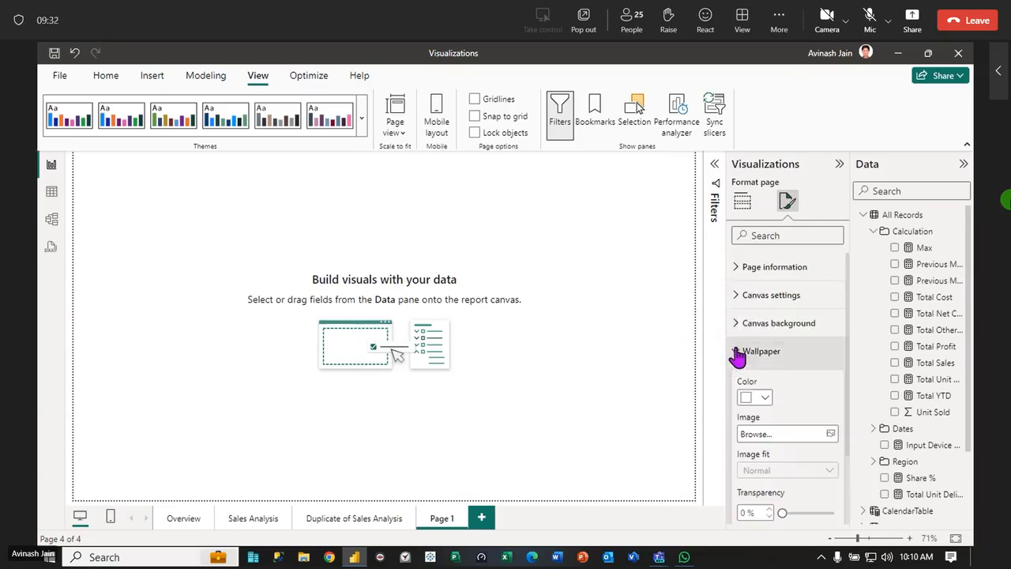
click(831, 437)
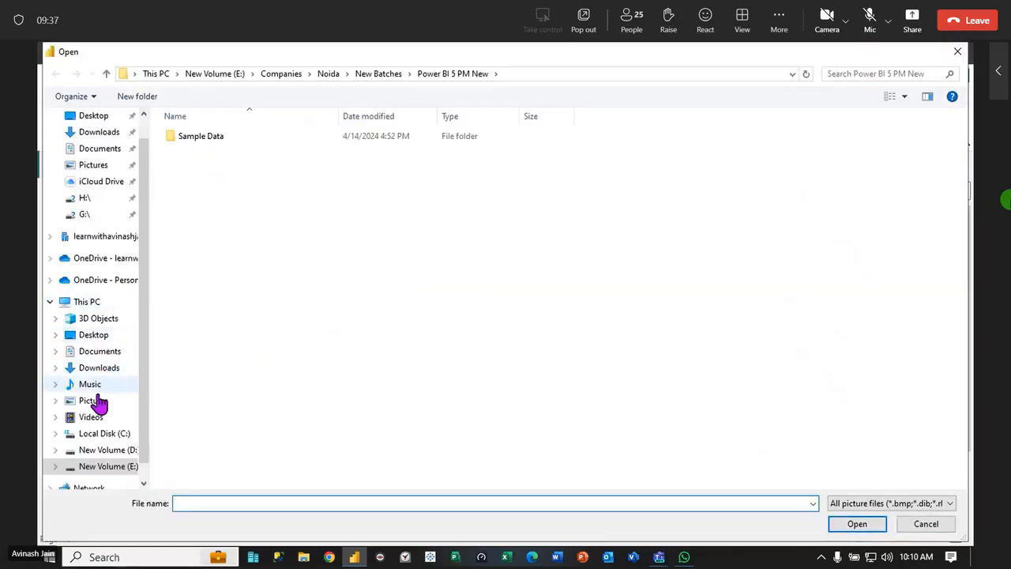
click(93, 401)
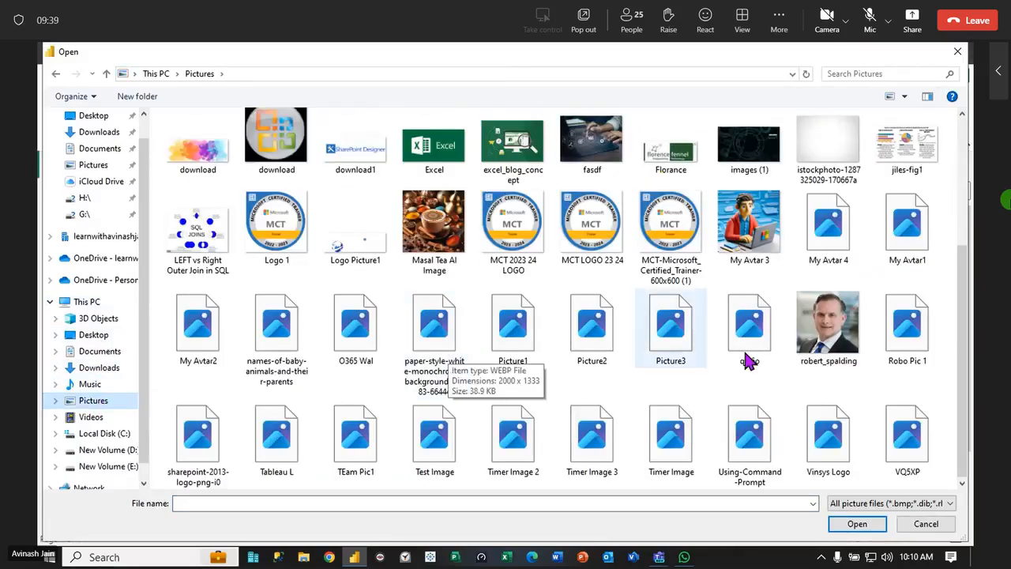
click(825, 233)
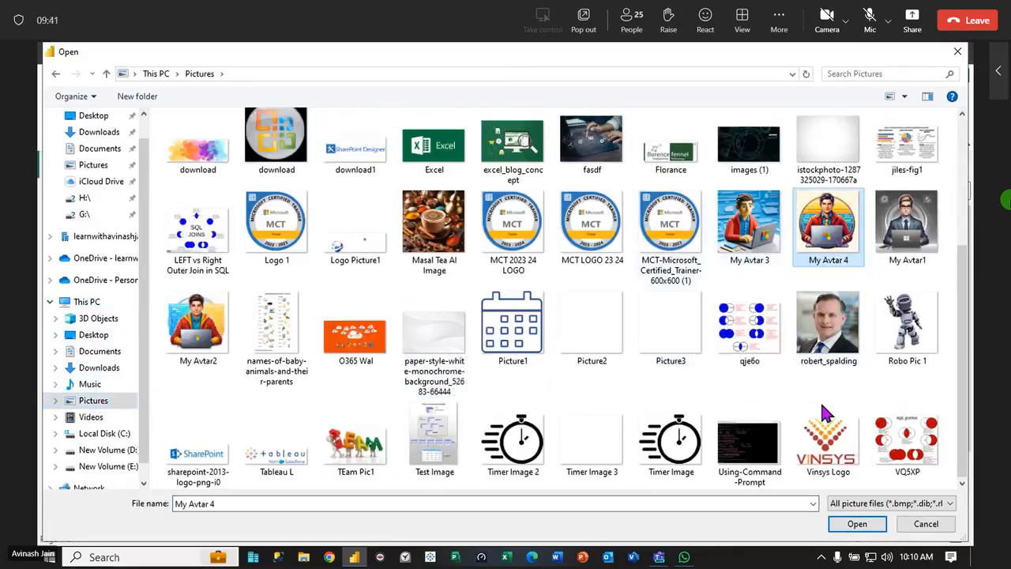
click(861, 525)
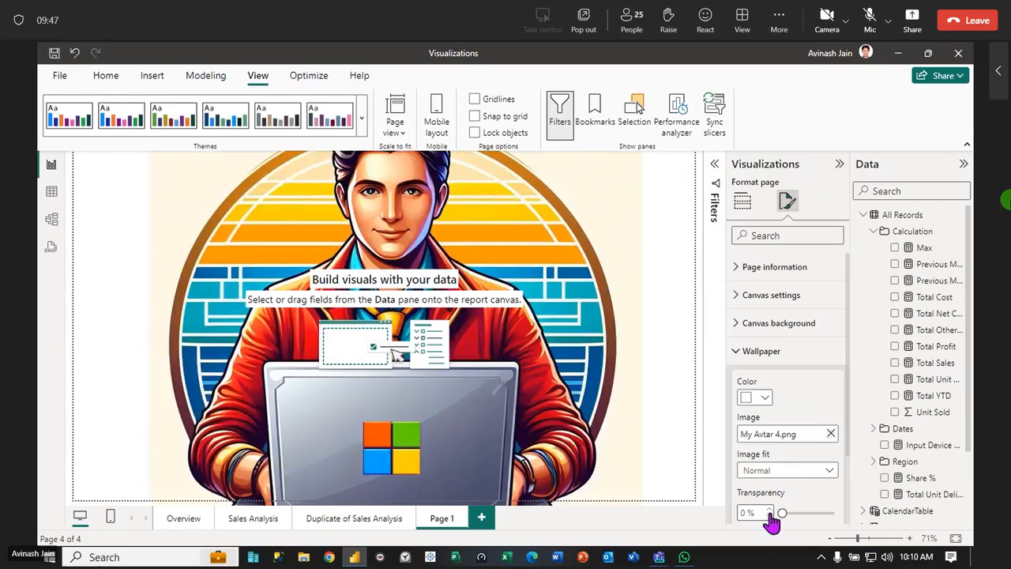
drag(785, 515, 824, 514)
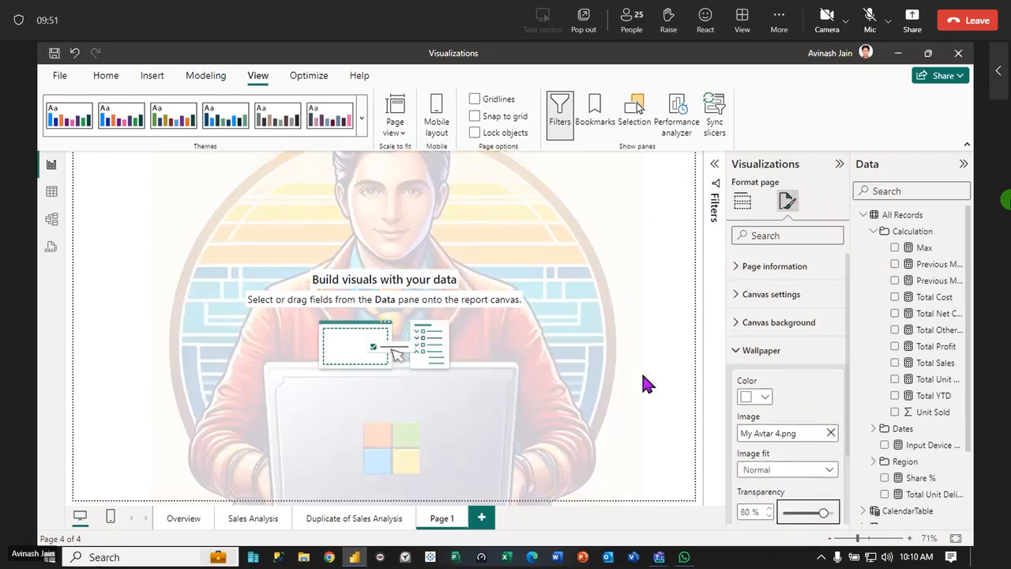
Try the Fit option for the wallpaper image and change the image fit to Fill
click(830, 539)
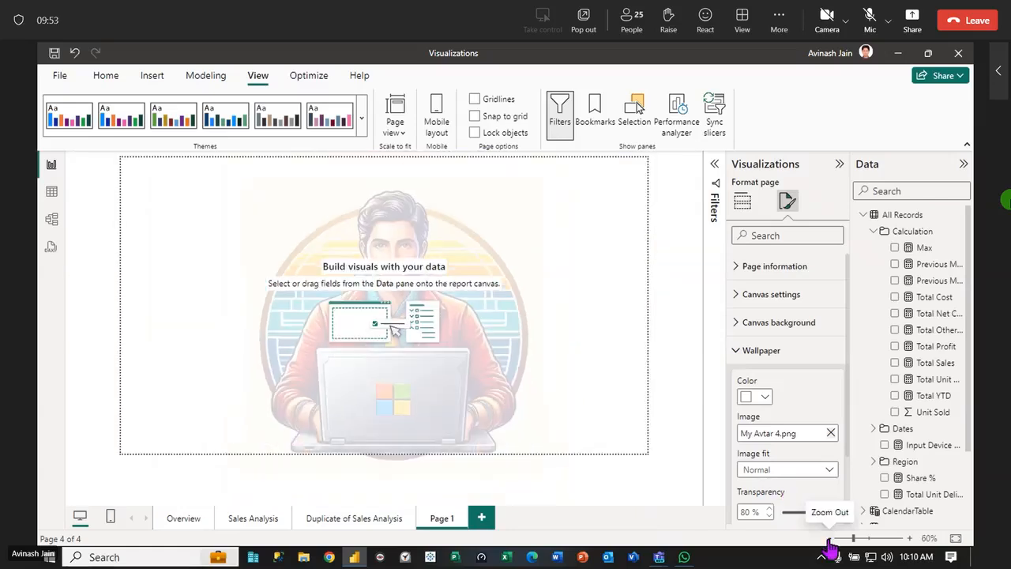
click(830, 540)
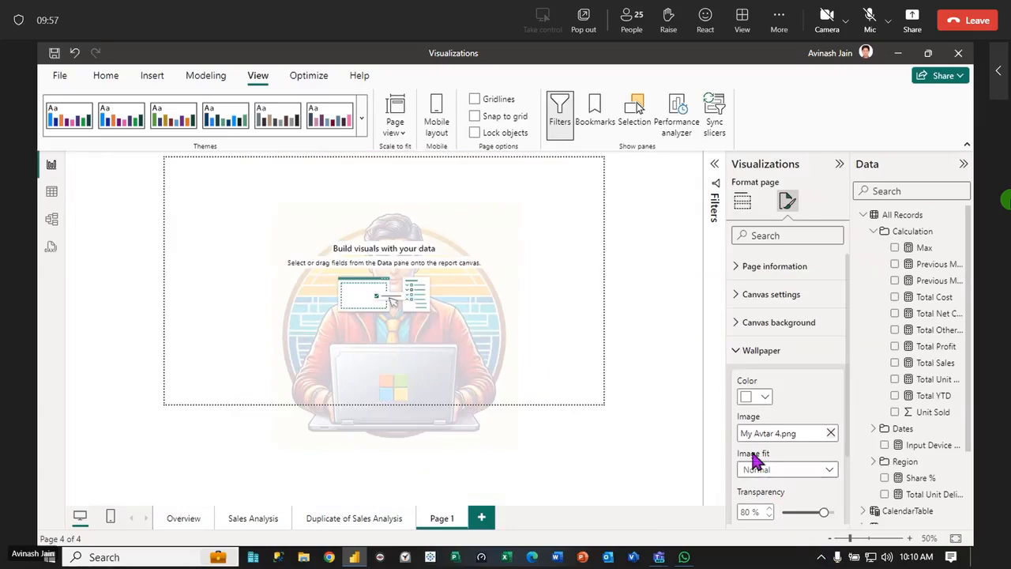
click(829, 469)
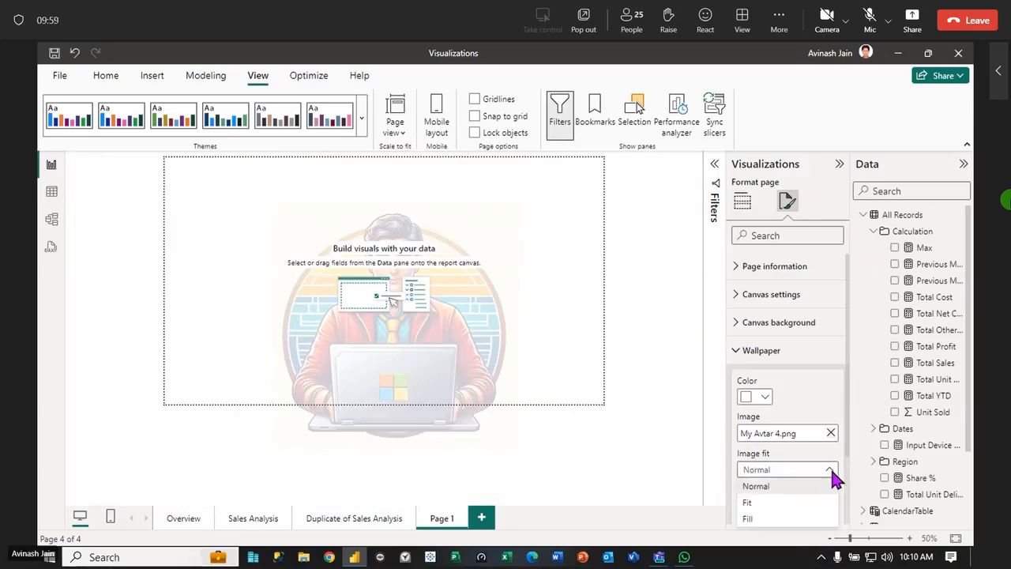
click(752, 504)
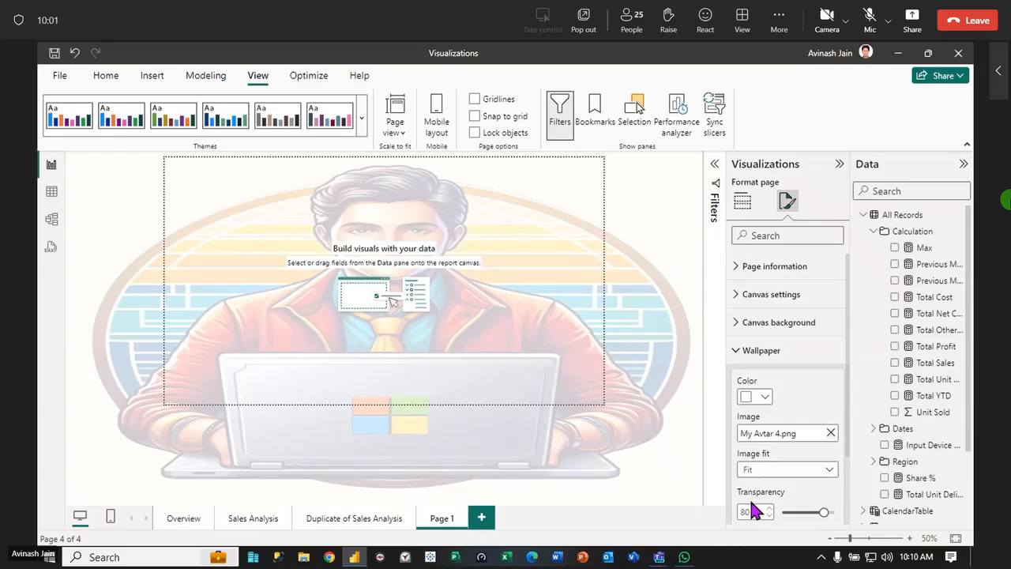
click(828, 469)
click(757, 517)
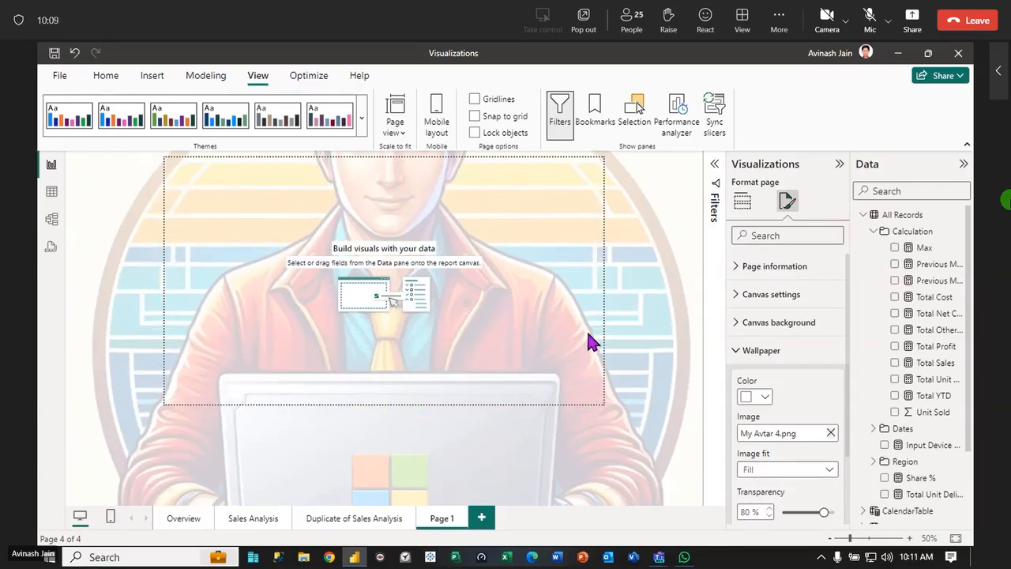
Reset the new page's wallpaper to default and view the page's canvas settings
scroll(790, 474, down, 2)
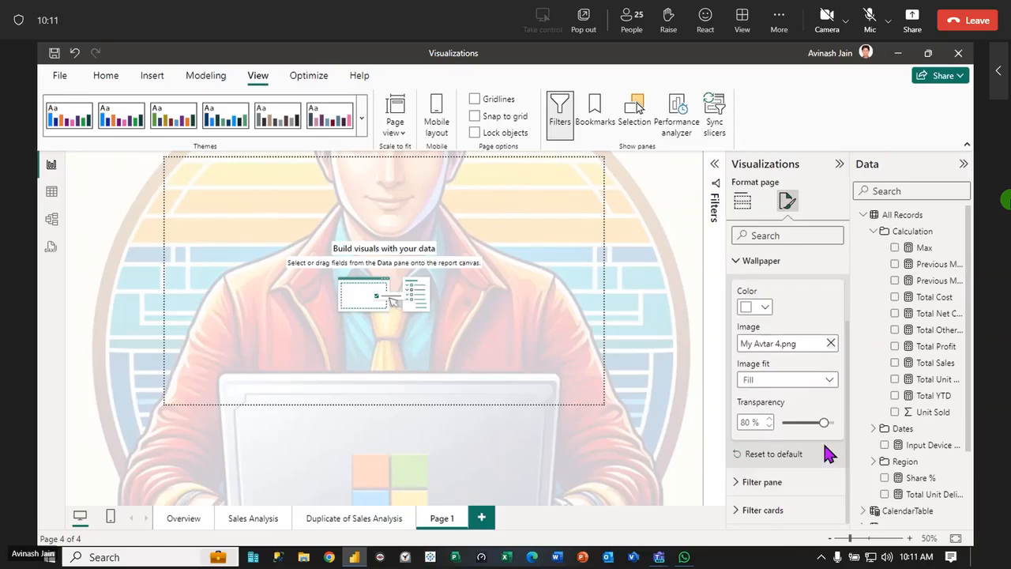
click(762, 454)
scroll(761, 316, up, 3)
click(735, 350)
click(735, 295)
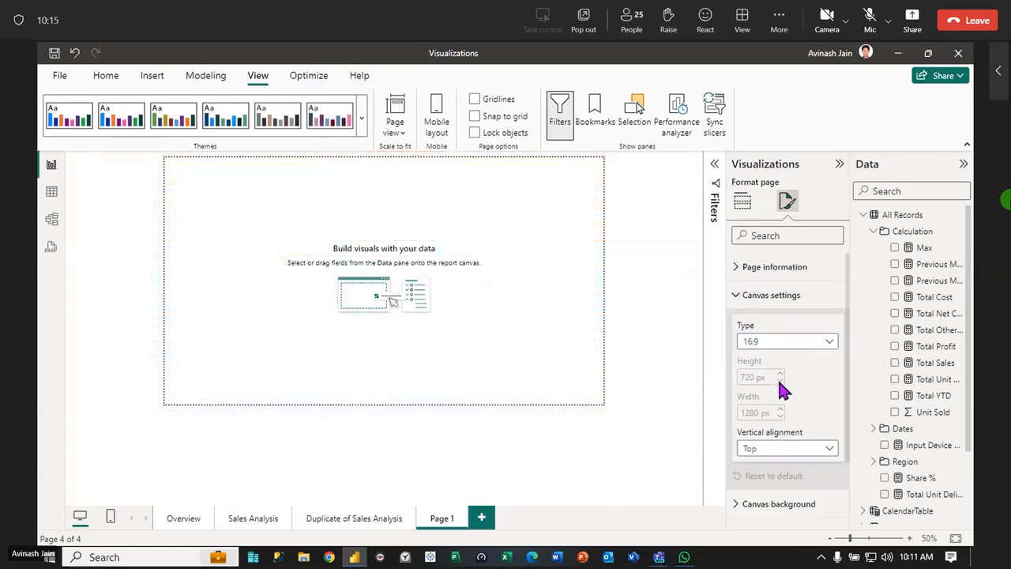
click(736, 295)
Apply the My Avtar 4 image as the canvas background at 42% transparency, and reset the canvas background to default
click(738, 323)
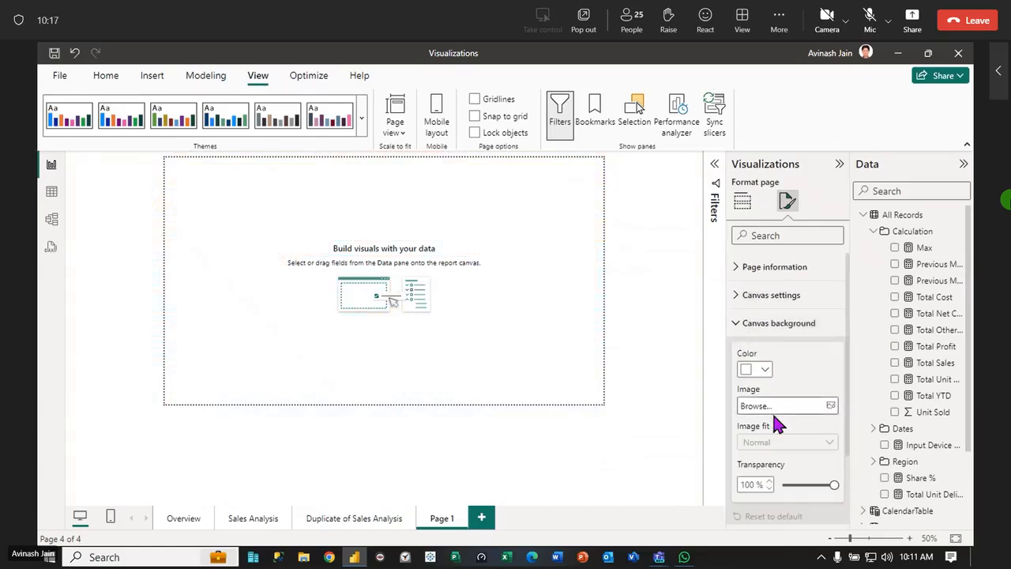
click(830, 407)
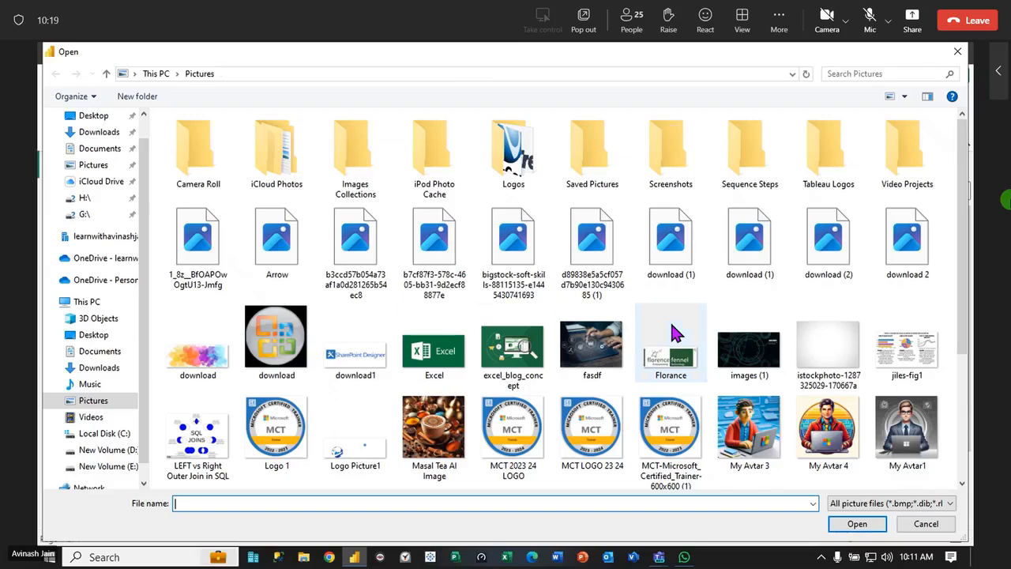
scroll(751, 332, down, 2)
click(836, 336)
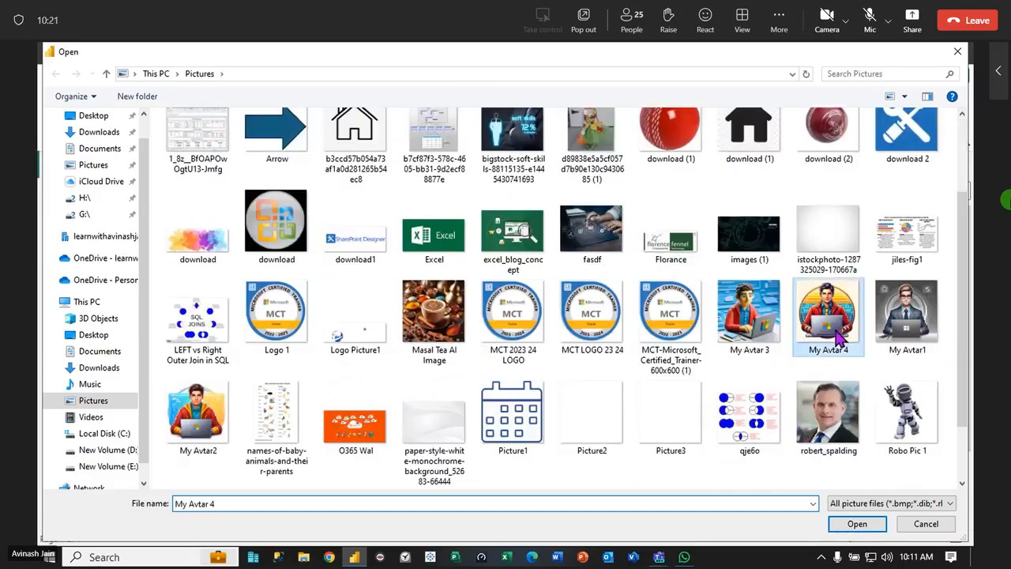
click(874, 527)
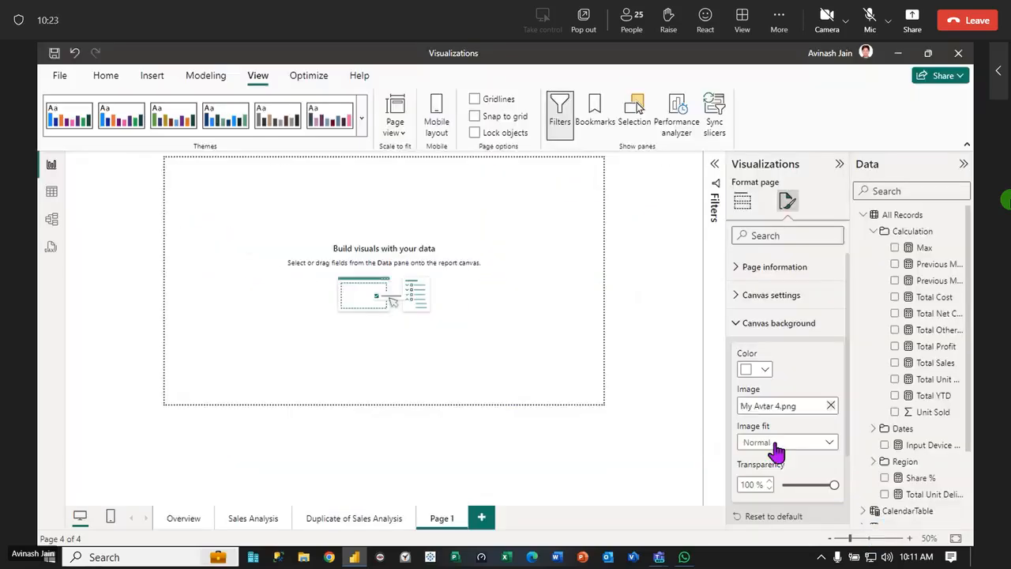
drag(834, 478, 805, 487)
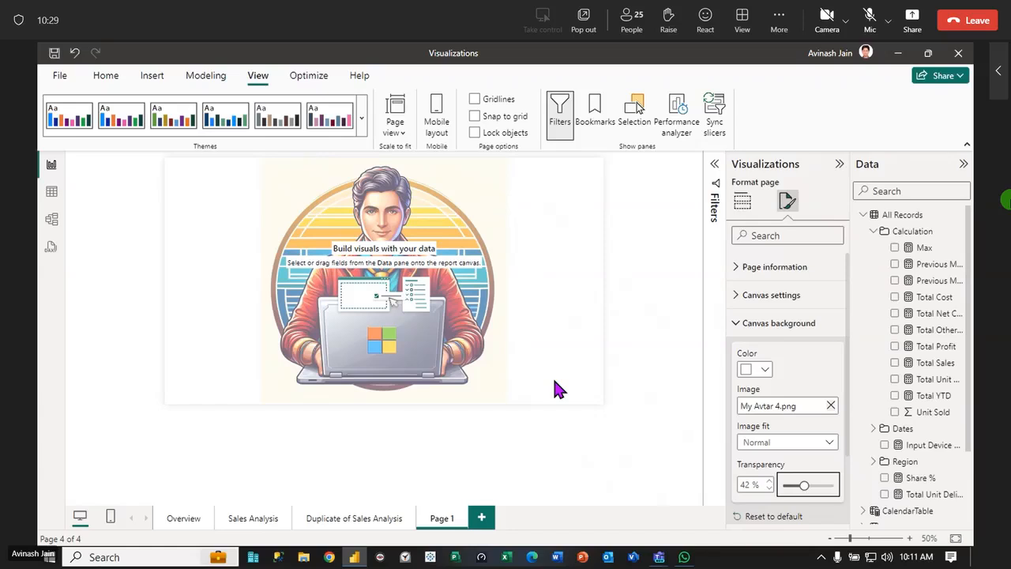
click(770, 518)
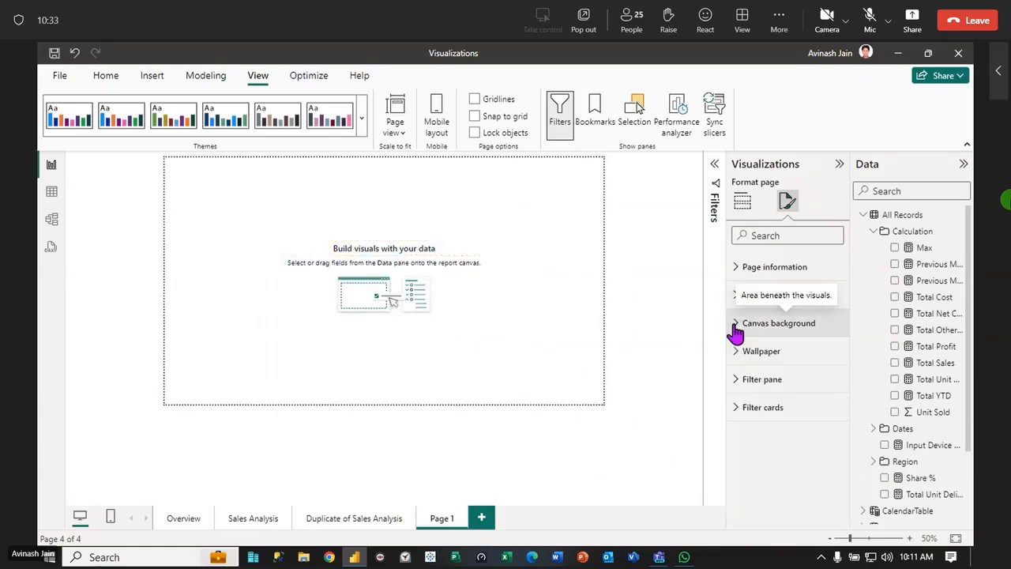
Delete the new blank page from the report
right_click(445, 521)
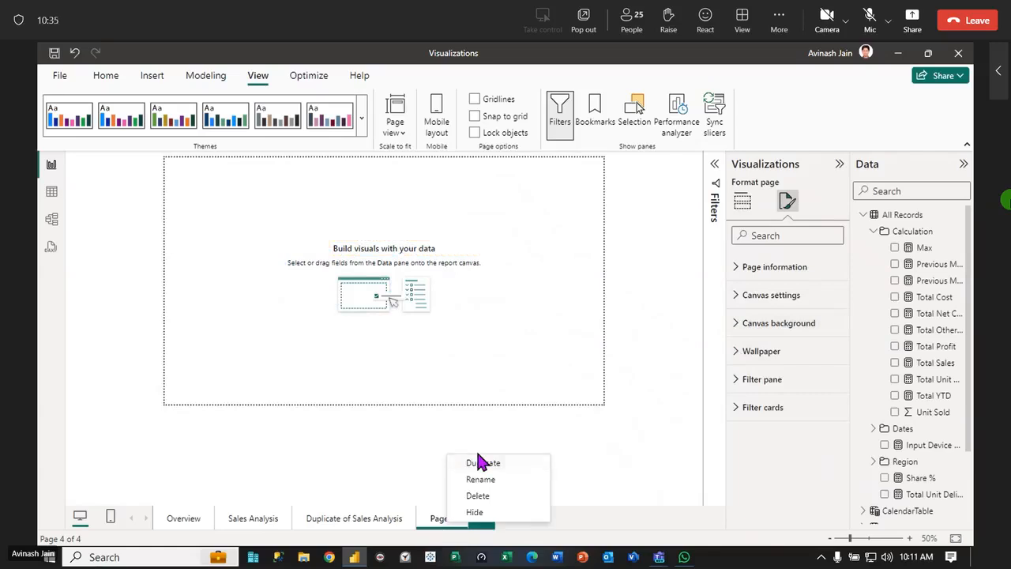
click(506, 495)
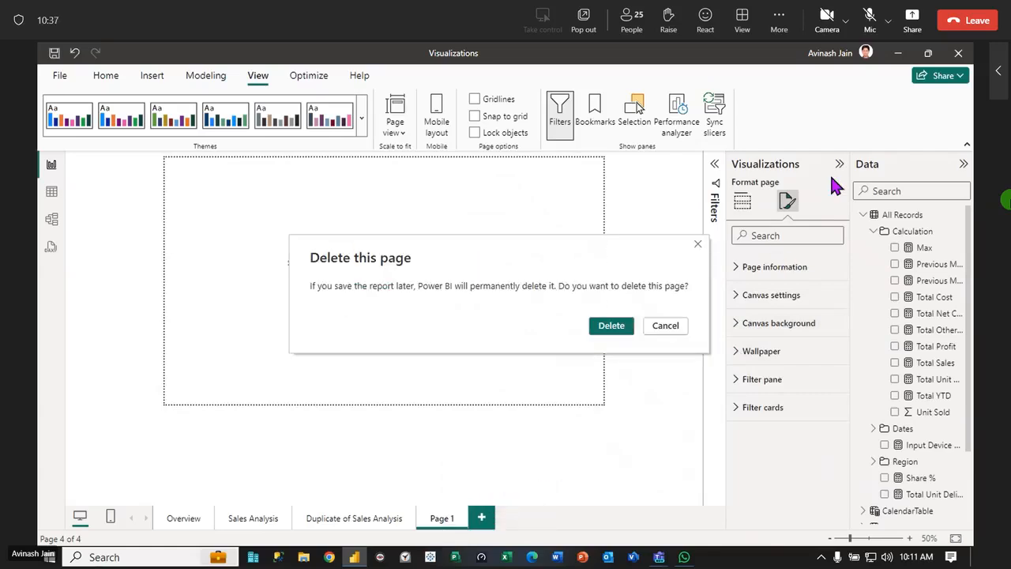
click(620, 325)
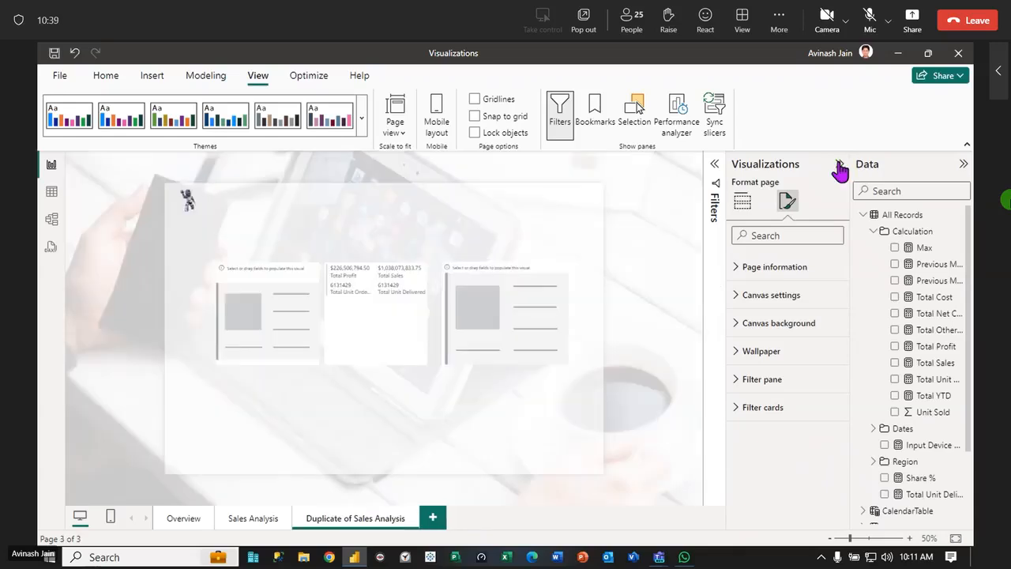
Collapse the Visualizations and Data panes to give the report canvas more room
click(839, 169)
click(963, 164)
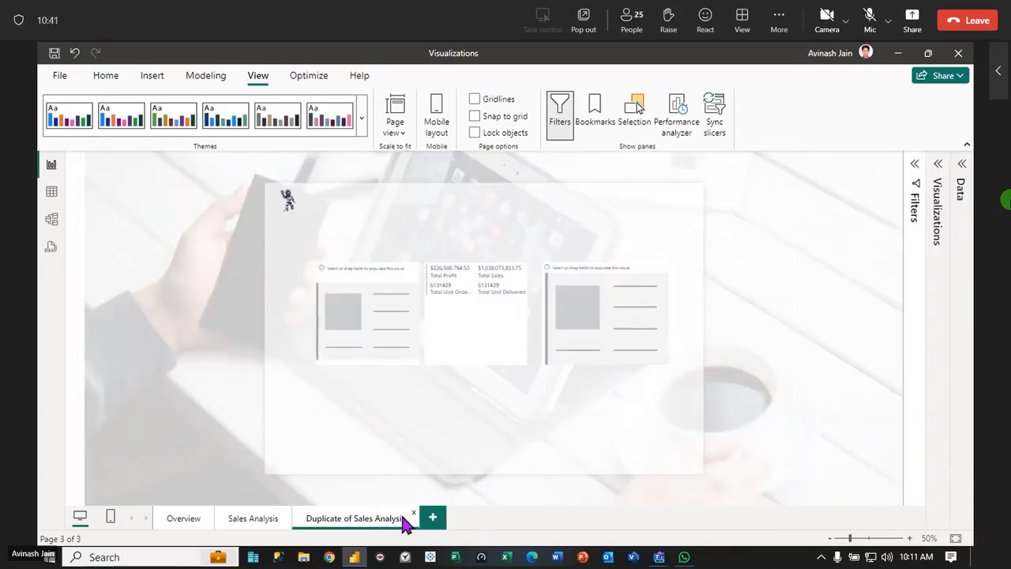
Select each of the three card visuals on the duplicated page in turn to compare the card types
click(349, 338)
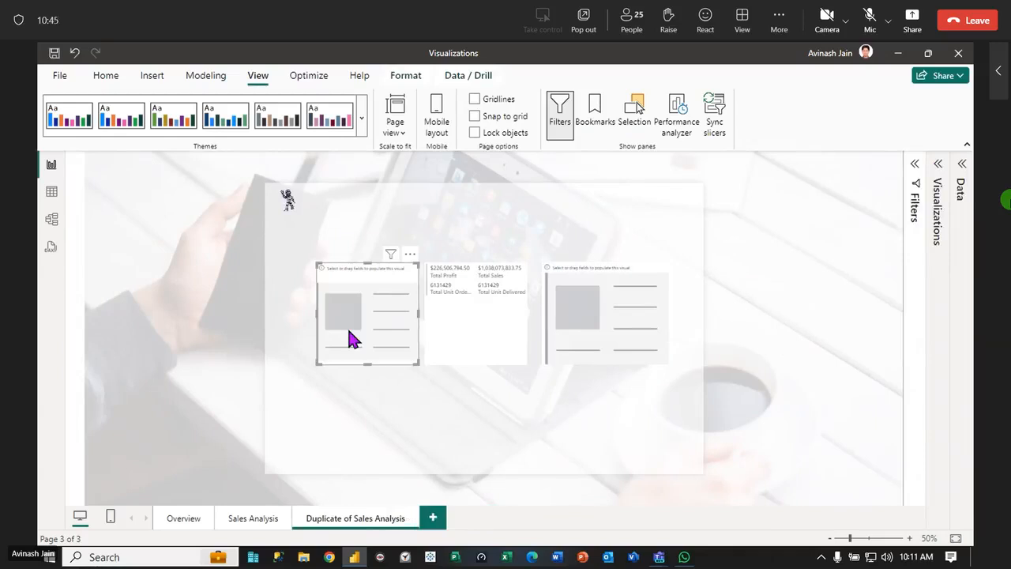
click(452, 338)
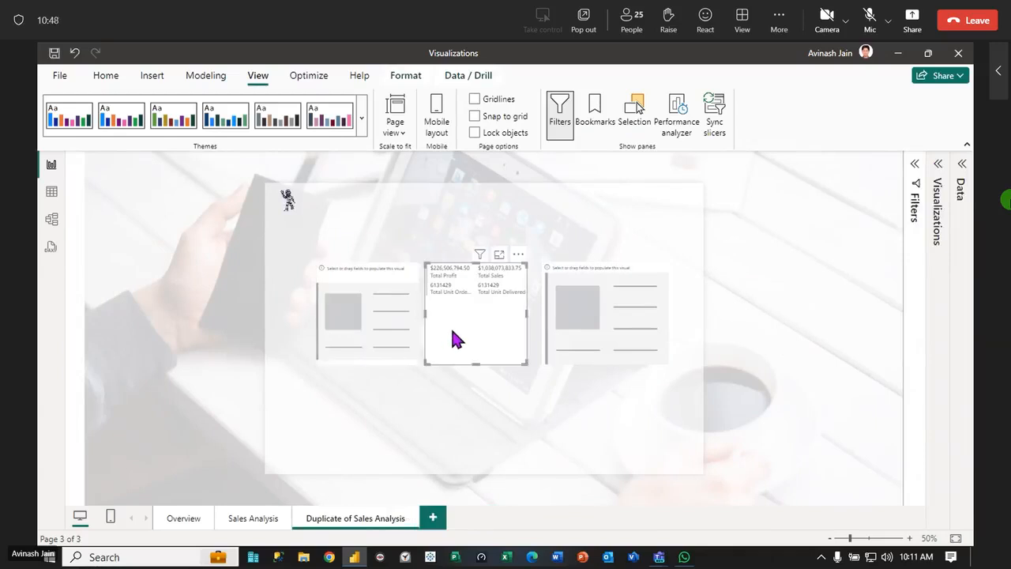
click(586, 338)
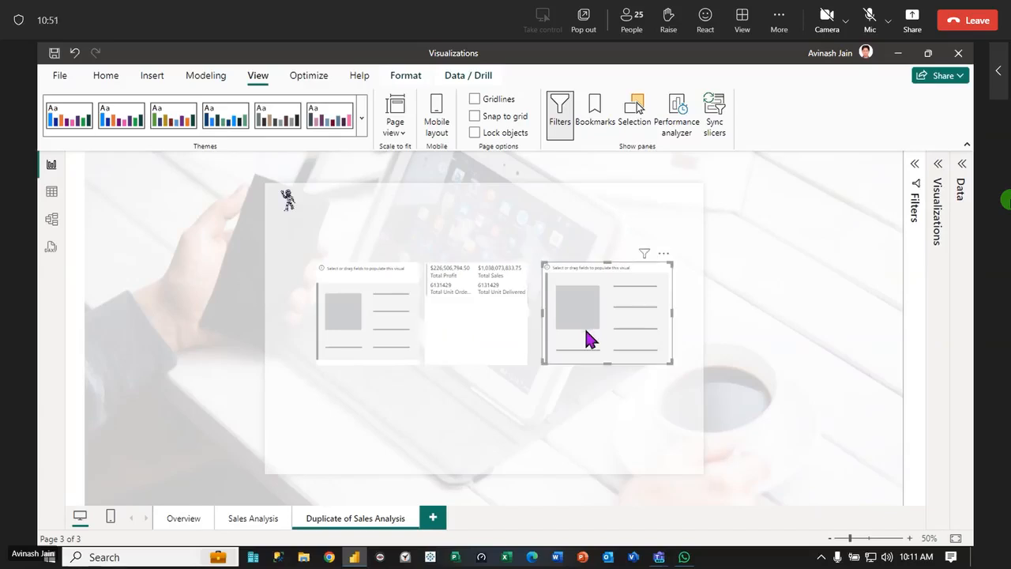
click(938, 178)
click(940, 166)
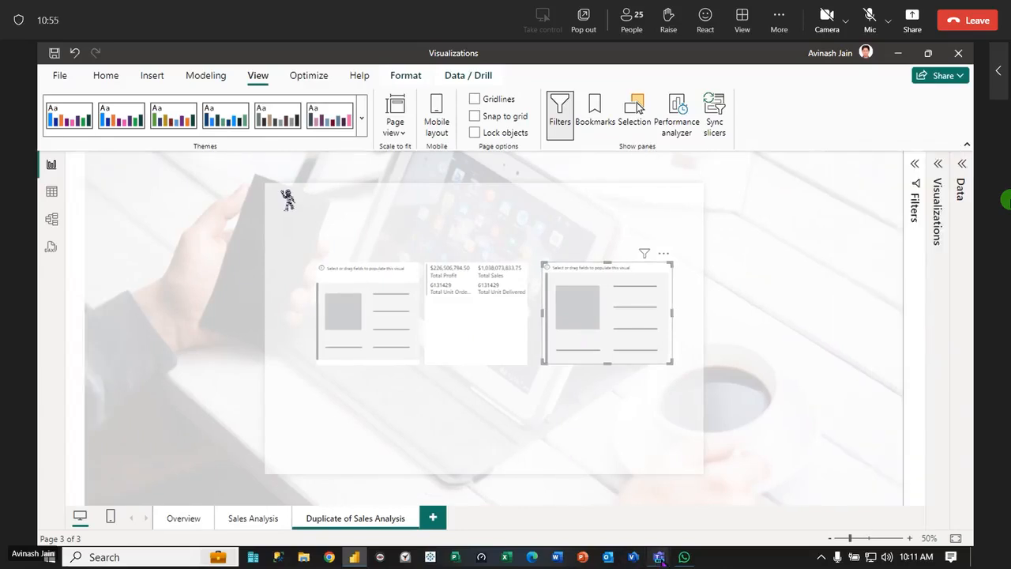
Switch to the Teams meeting, admit the participants waiting in the lobby, and minimize the meeting window
mouse_move(660, 557)
click(656, 513)
click(916, 280)
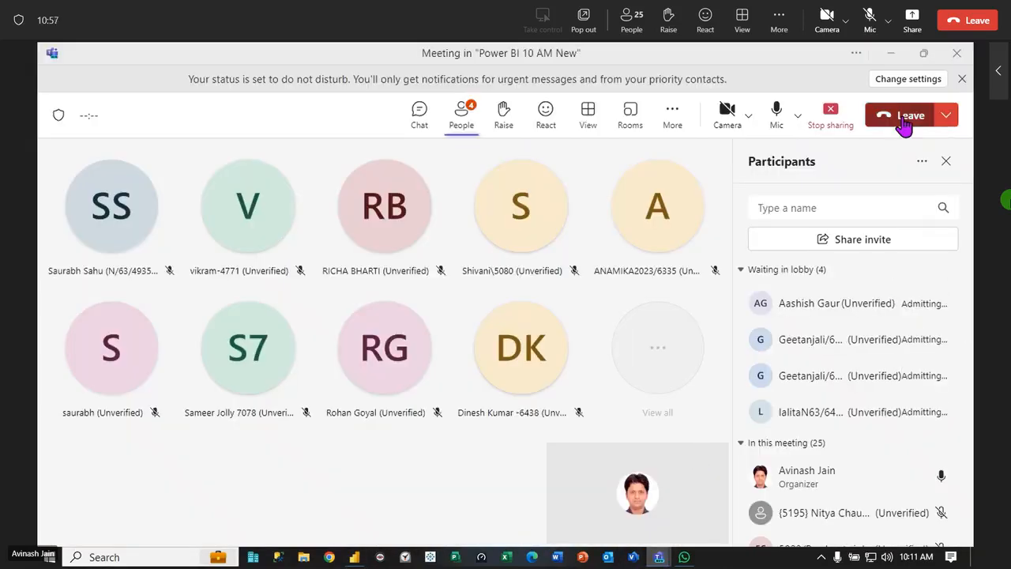
click(890, 52)
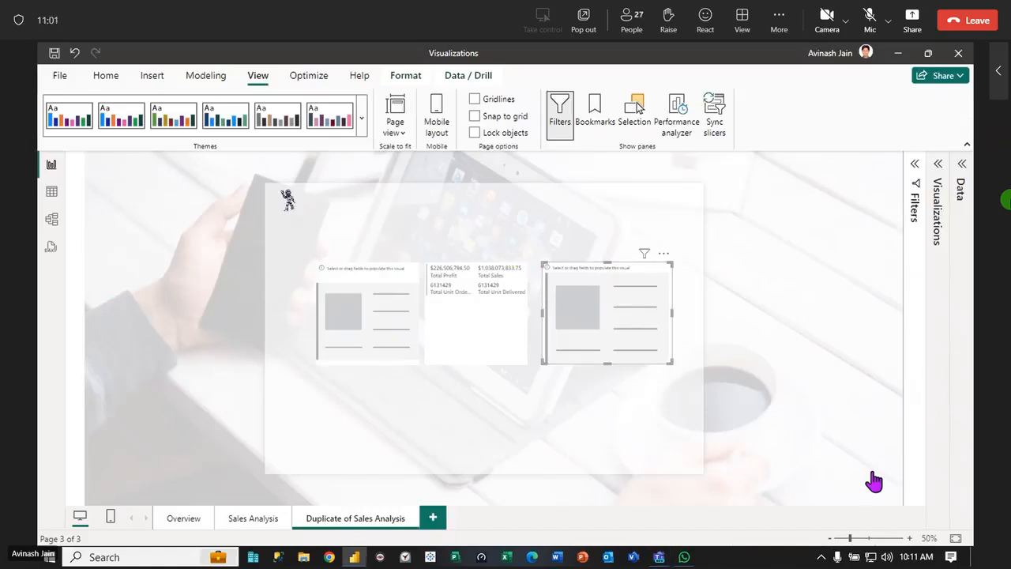
Fill the empty new card visual with the Total Unit Orders, Total Sales and Total Profit measures
click(961, 176)
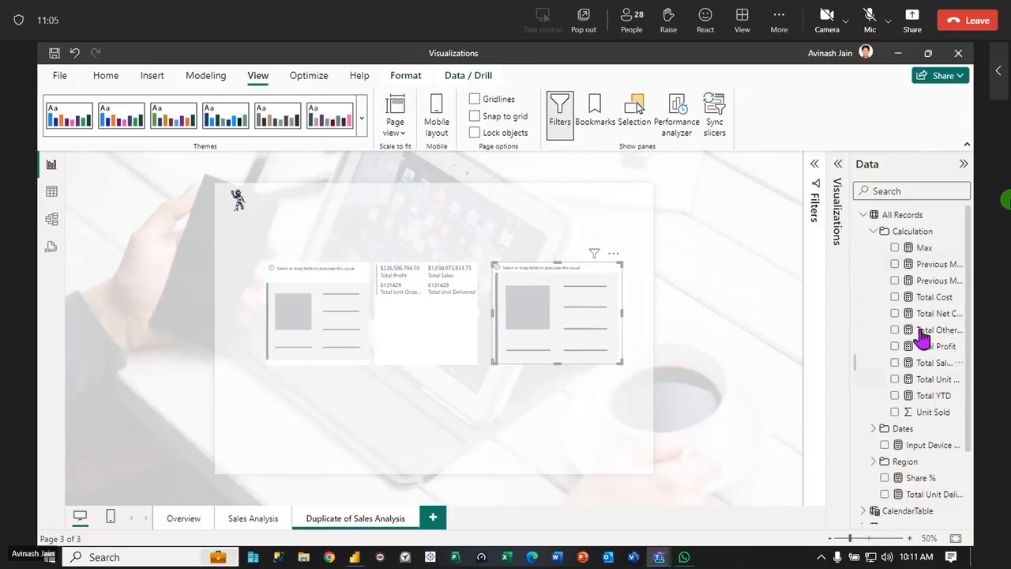
drag(920, 379, 577, 311)
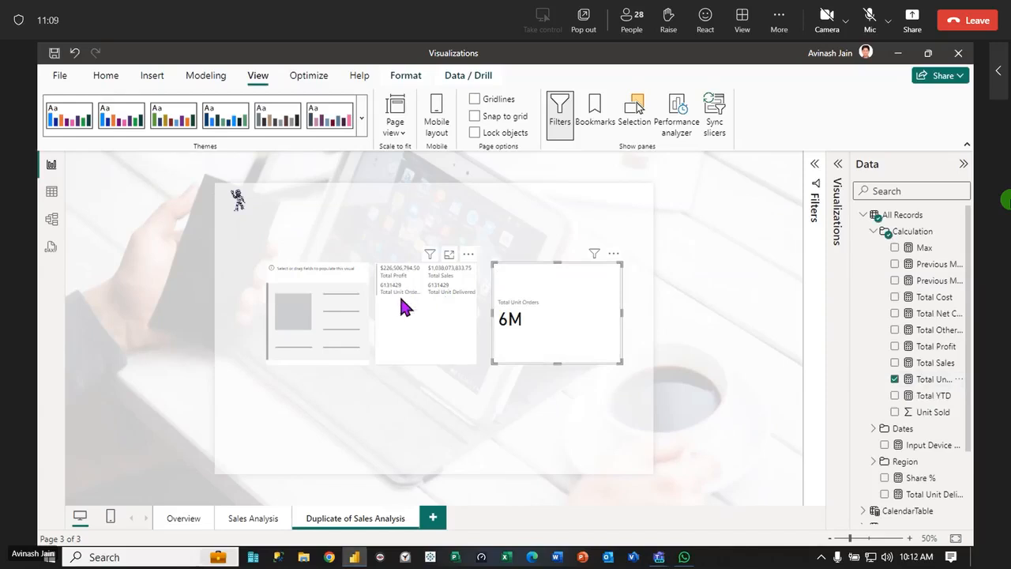
drag(937, 414, 598, 339)
drag(940, 348, 653, 379)
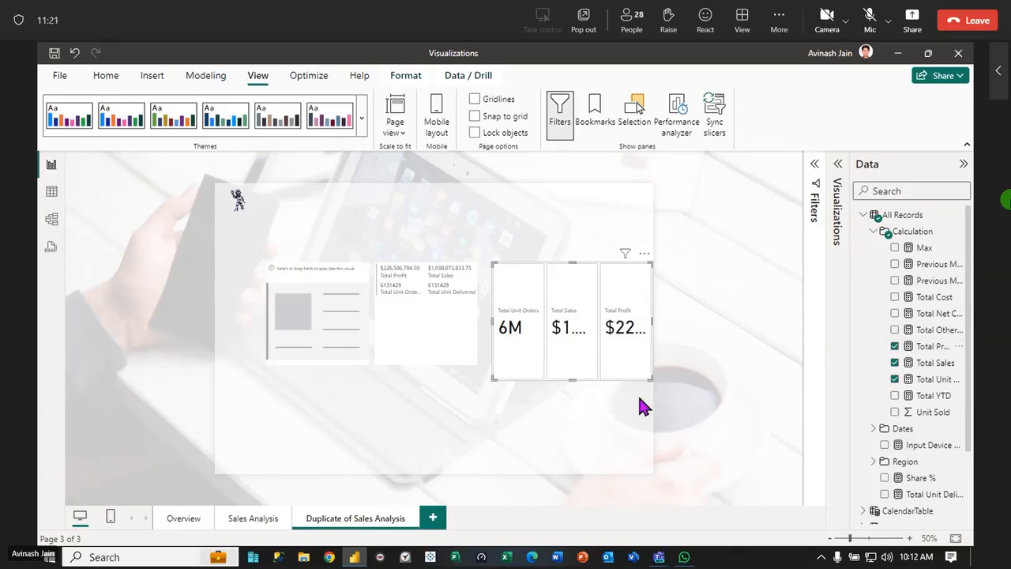
click(964, 163)
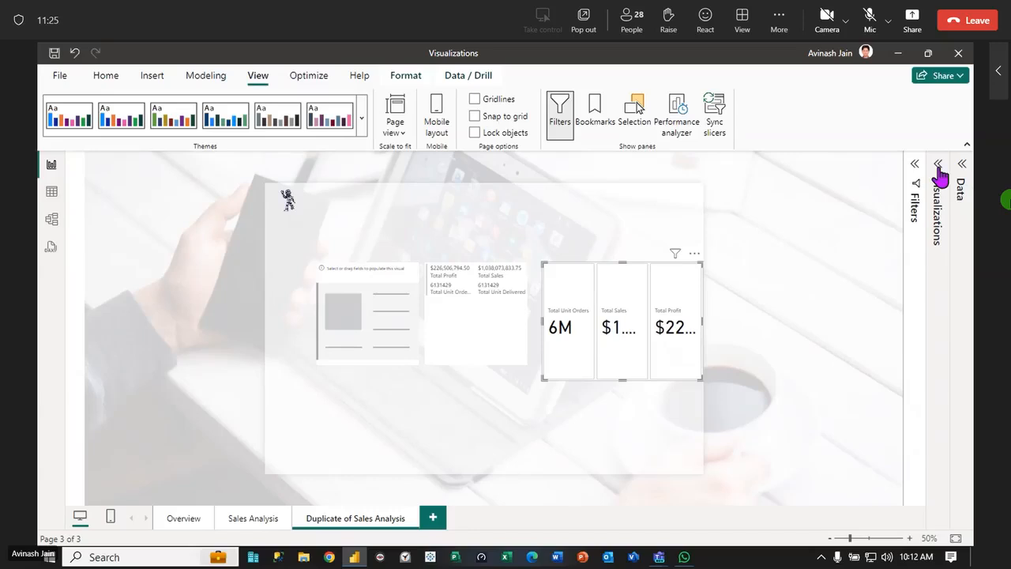
Add the Total Unit Orders measure to the remaining empty card visual
click(960, 166)
click(319, 316)
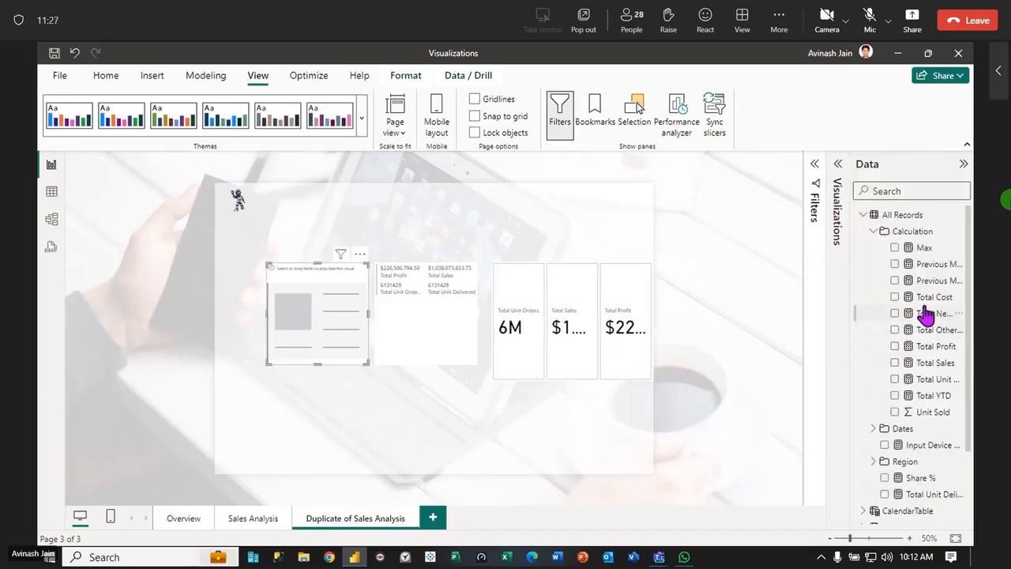
drag(920, 379, 334, 339)
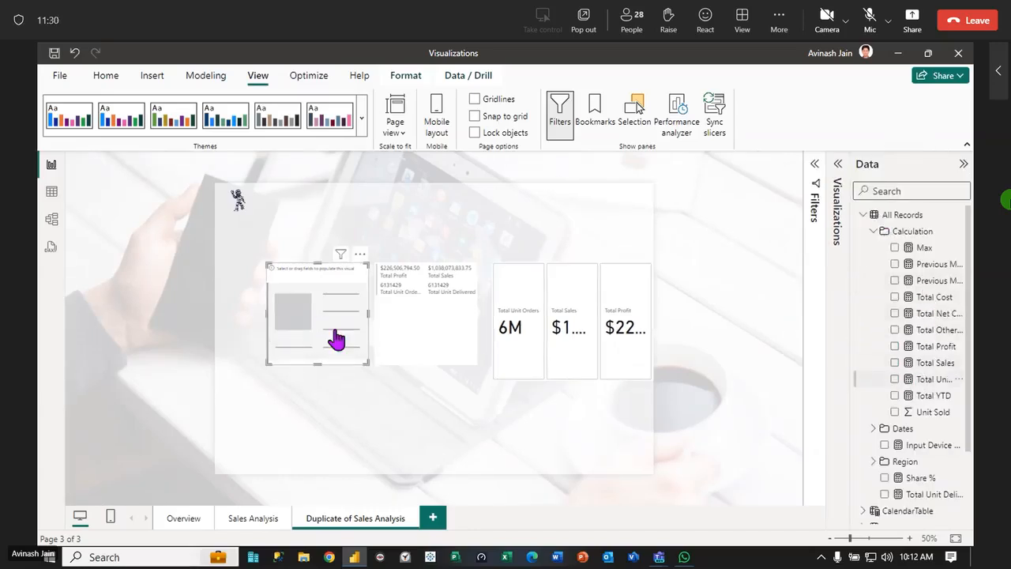
click(963, 164)
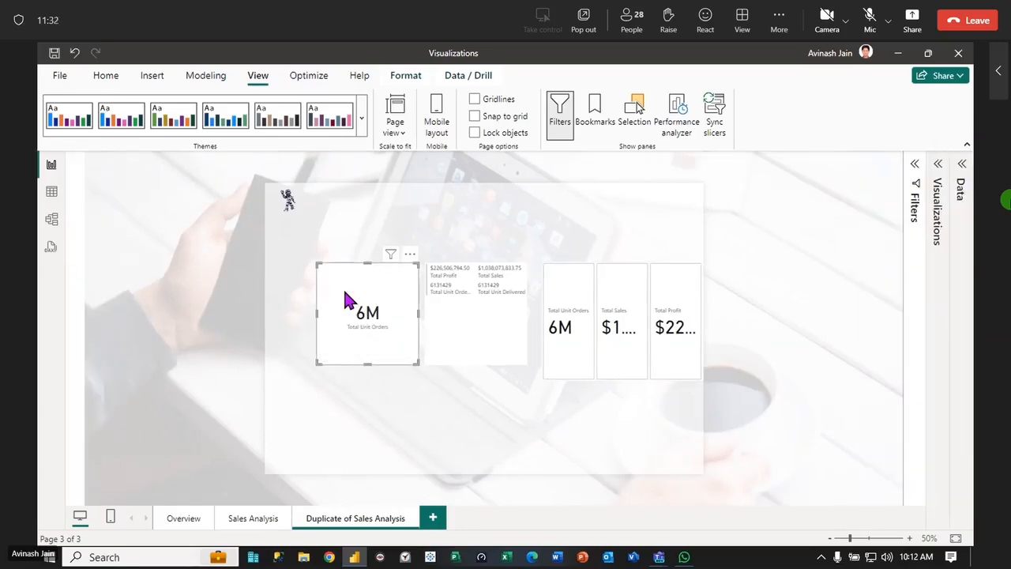
Format the callout value of the single Total Unit Orders card as size 18, bold and italic
click(936, 166)
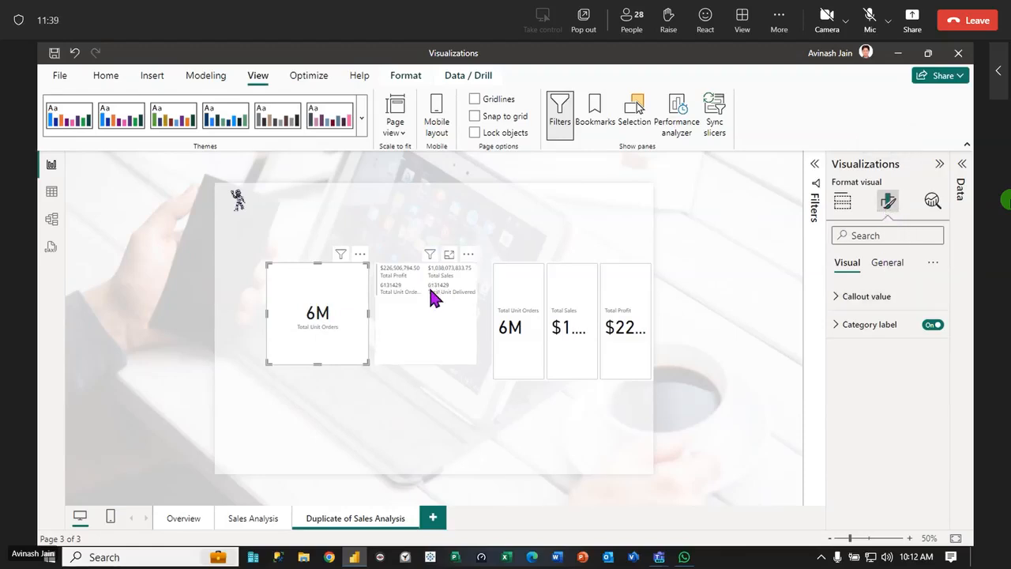
click(839, 302)
double_click(916, 342)
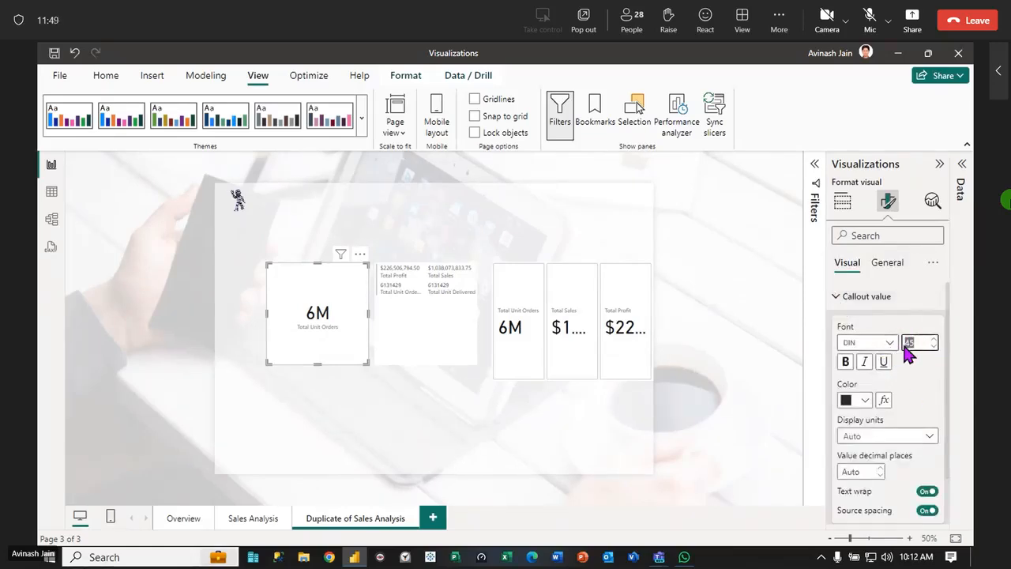
scroll(914, 418, down, 1)
scroll(927, 324, up, 1)
text(30)
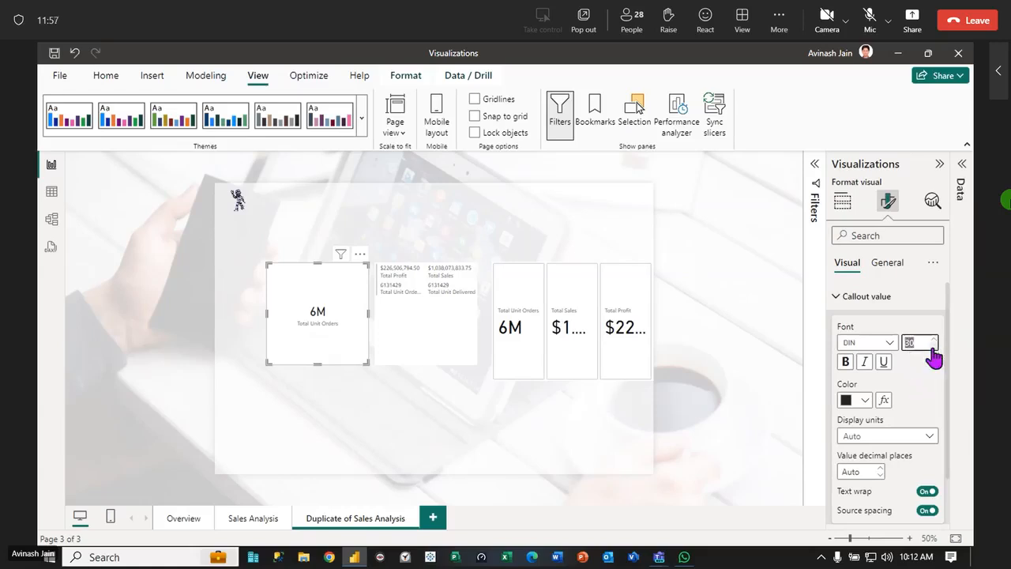
click(933, 347)
click(934, 349)
click(933, 348)
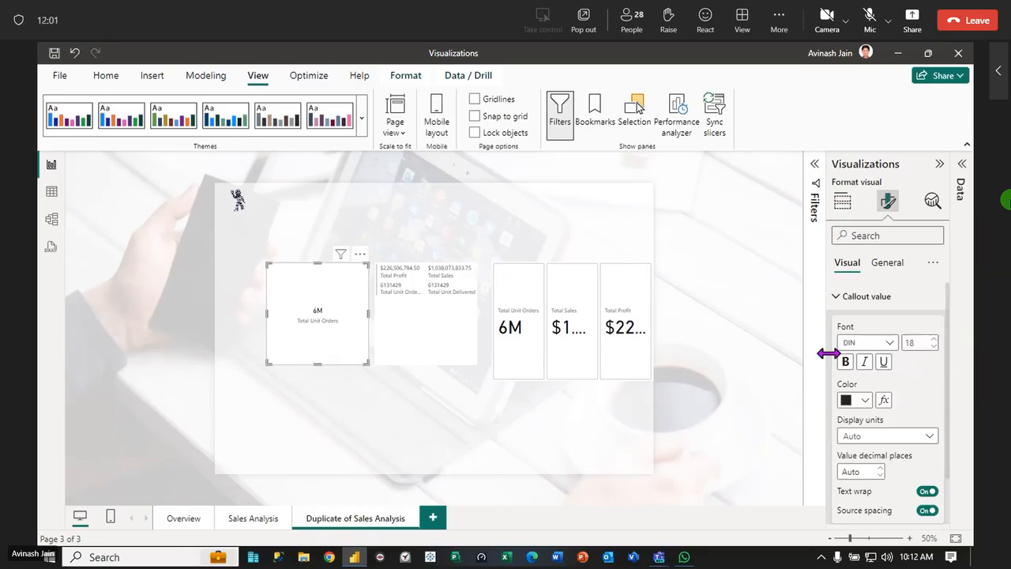
click(863, 363)
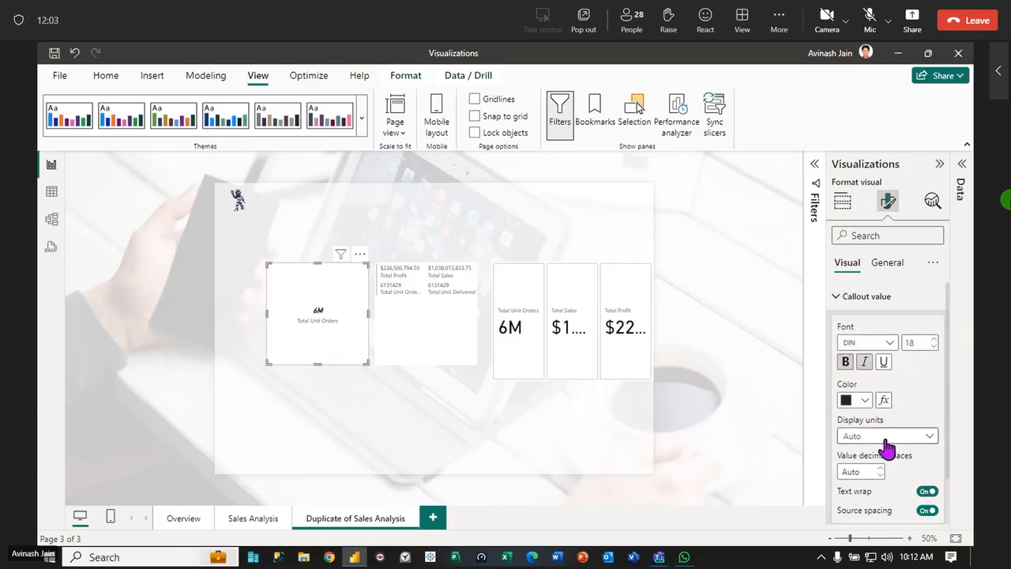
Try Thousands as the callout value's display units, and set them to None
click(892, 437)
click(873, 485)
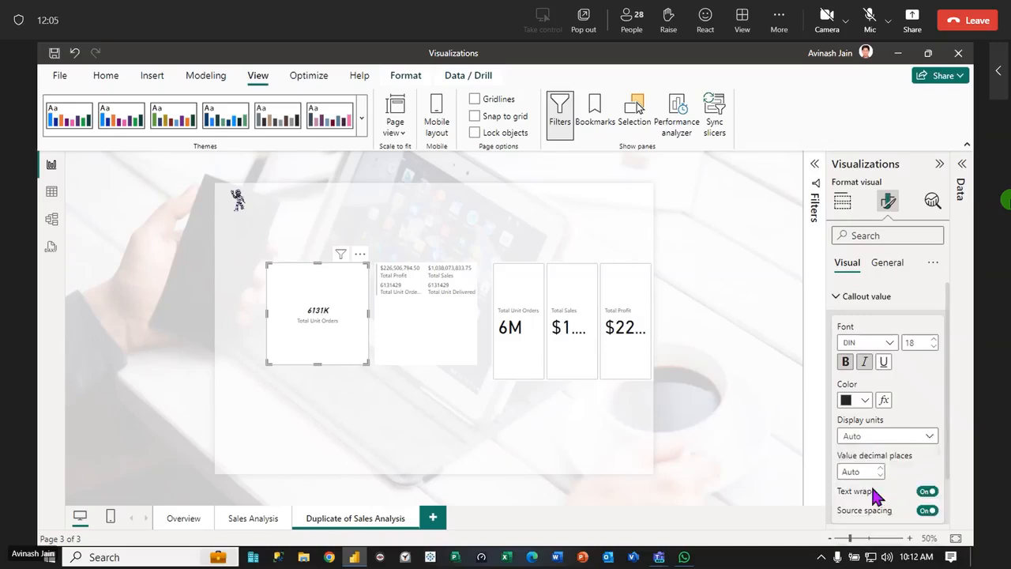
click(883, 441)
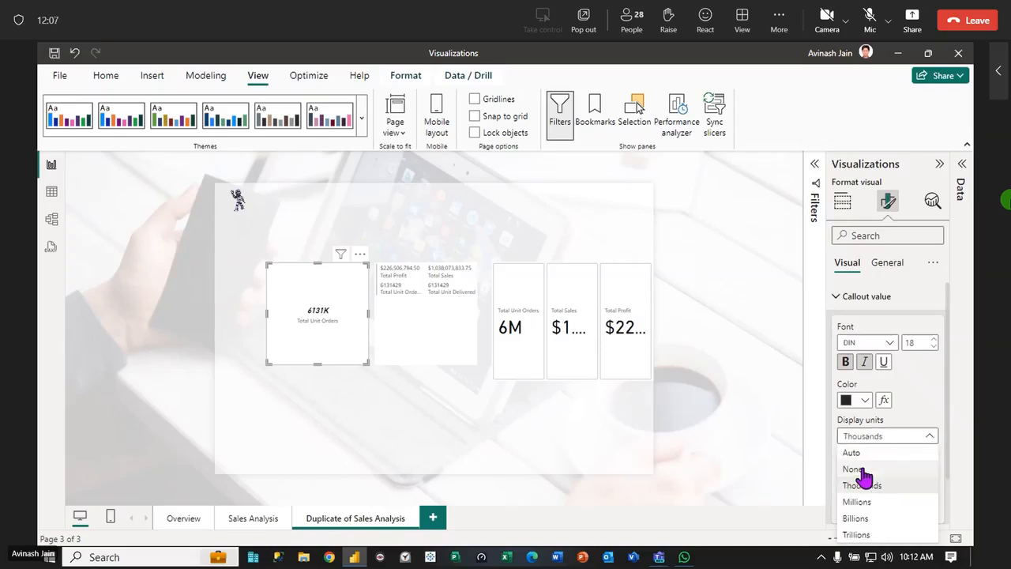
click(864, 469)
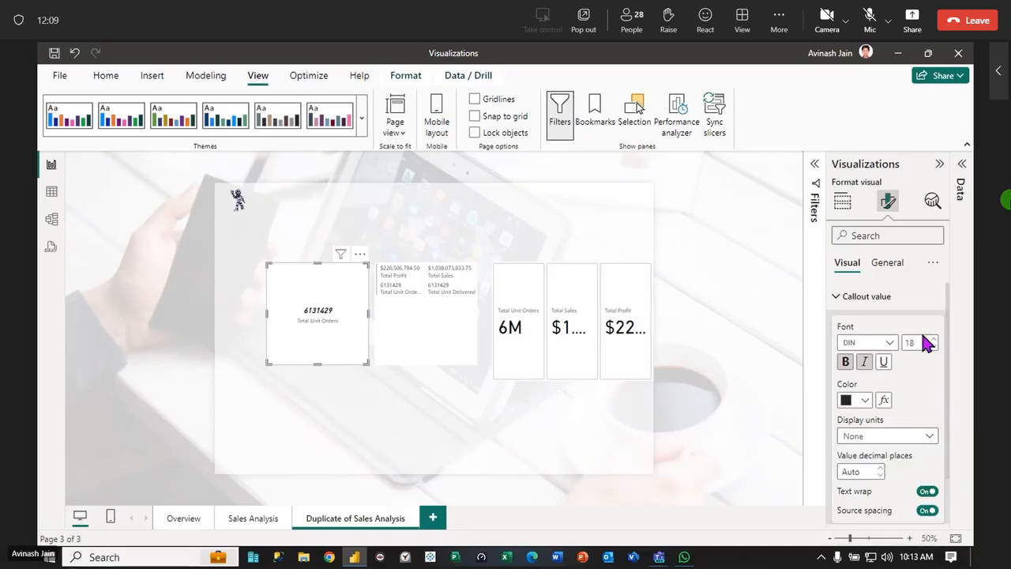
click(911, 538)
click(911, 538)
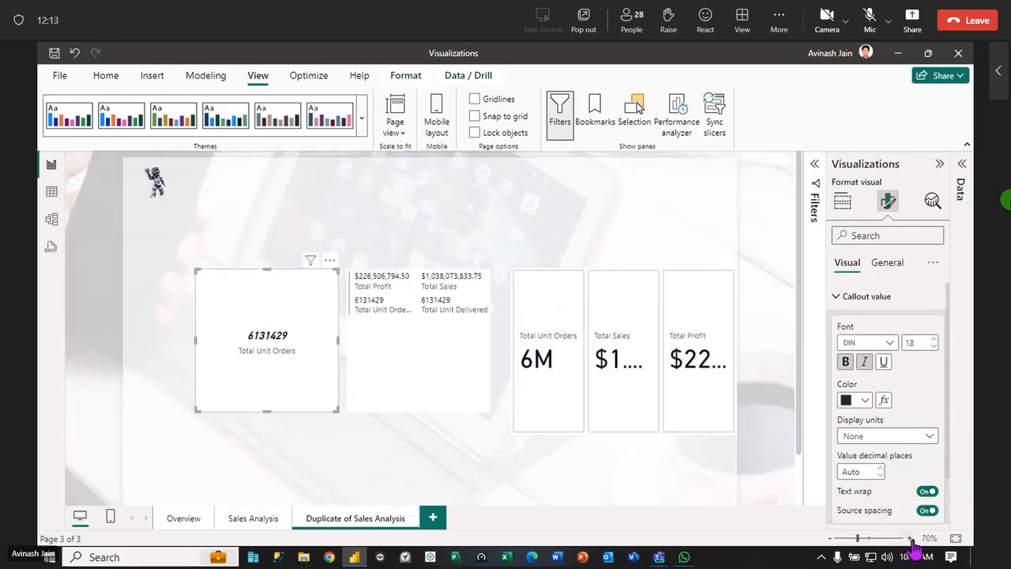
Turn off the category labels of the multi-row card
click(415, 316)
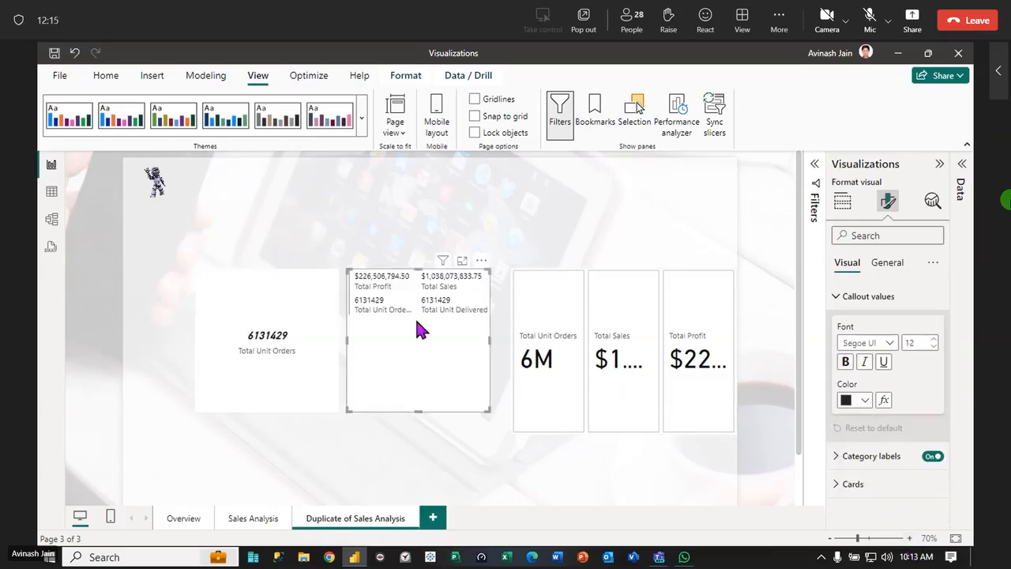
click(841, 298)
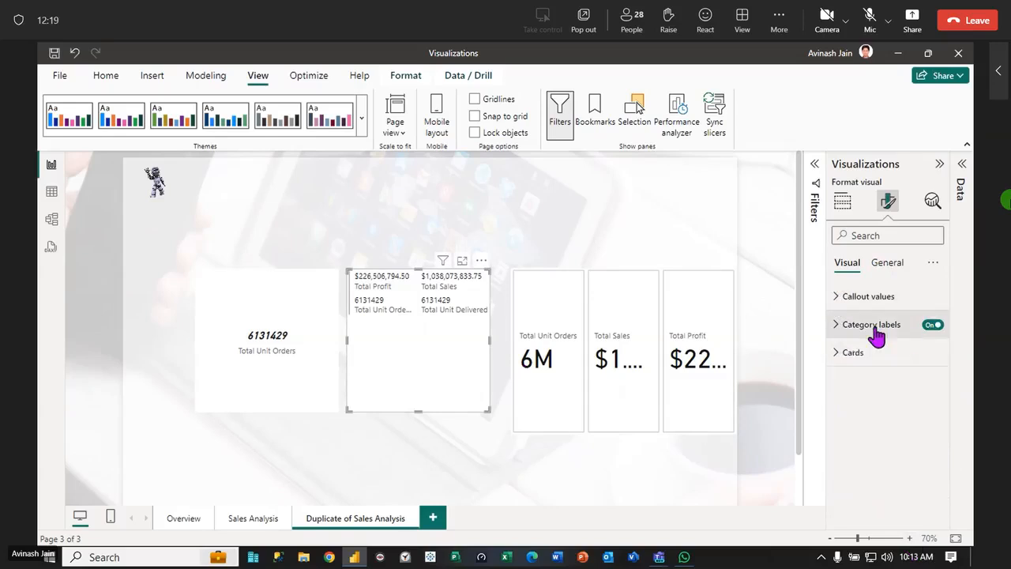
click(931, 327)
click(931, 327)
click(931, 327)
click(931, 327)
click(931, 327)
Delete the three card visuals from the Duplicate of Sales Analysis page
click(561, 300)
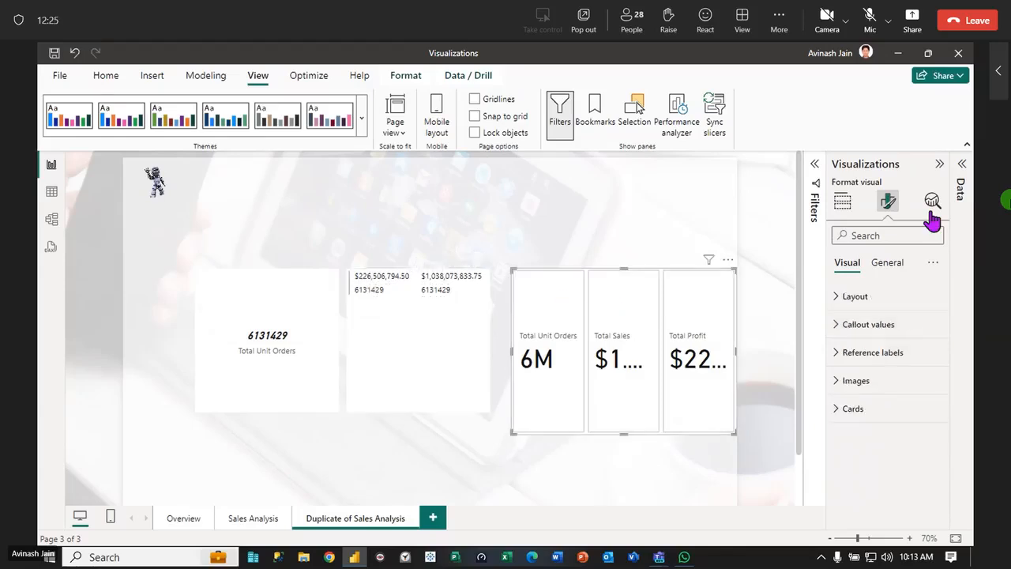
click(940, 165)
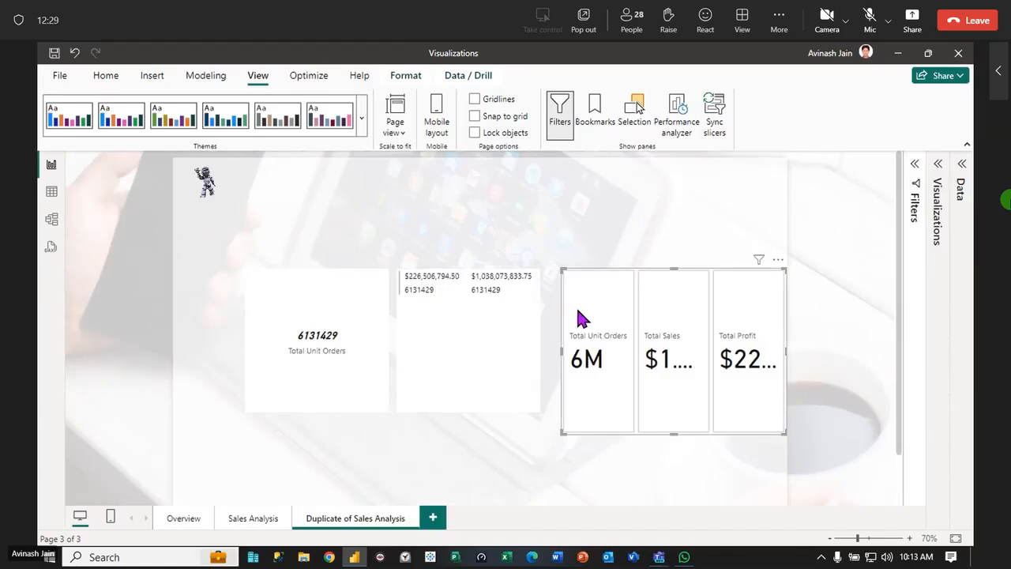
key(Delete)
click(504, 320)
key(Delete)
click(347, 324)
key(Delete)
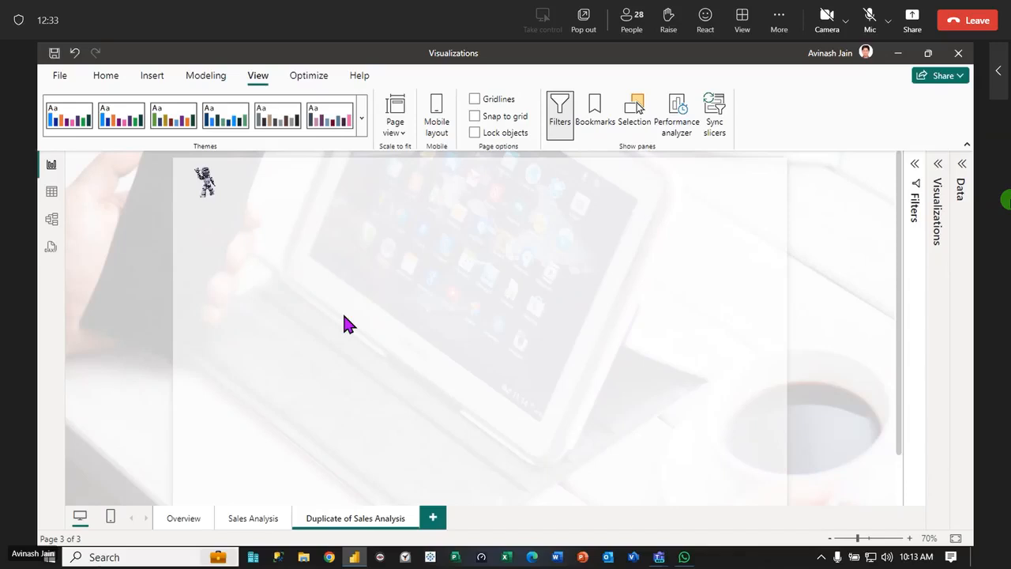
key(ctrl+z)
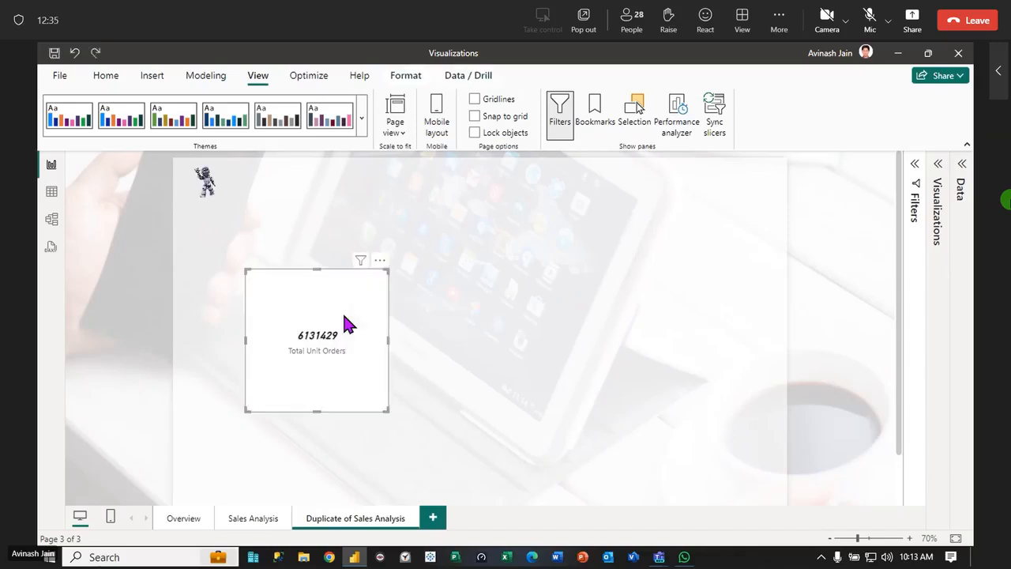
key(Delete)
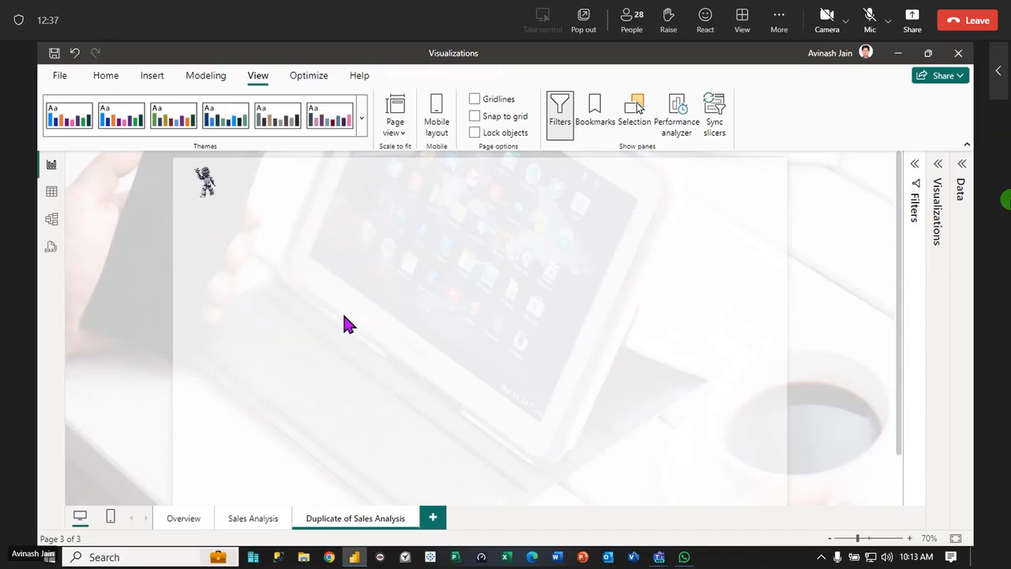
Open the Overview page and add a card visual showing the Total Sales measure
click(182, 522)
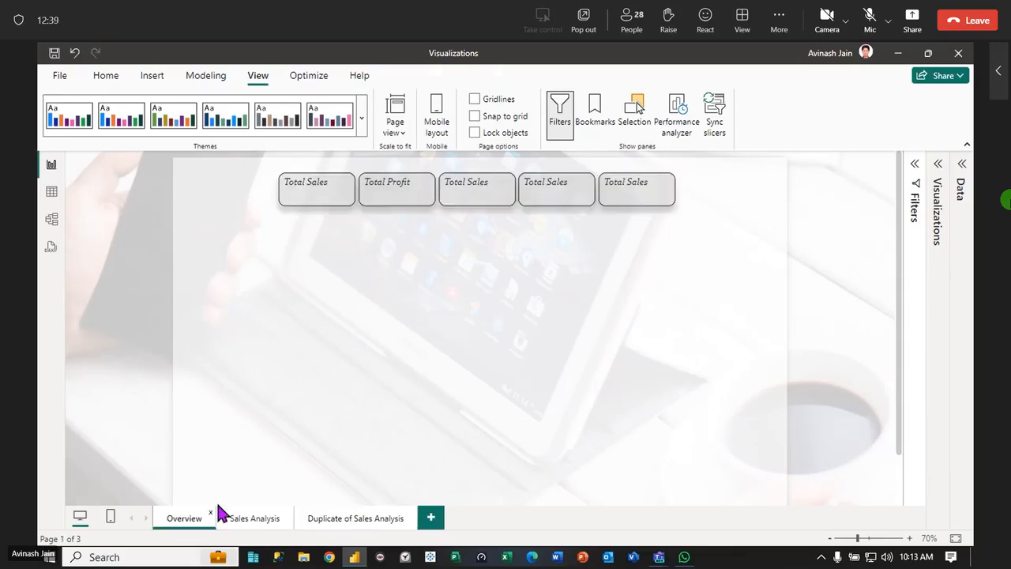
click(323, 197)
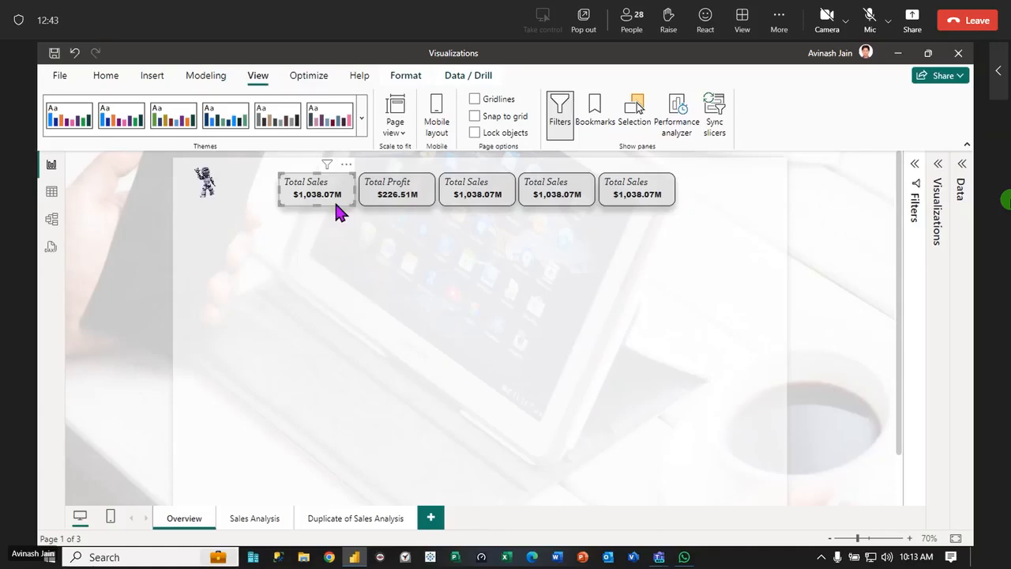
click(294, 451)
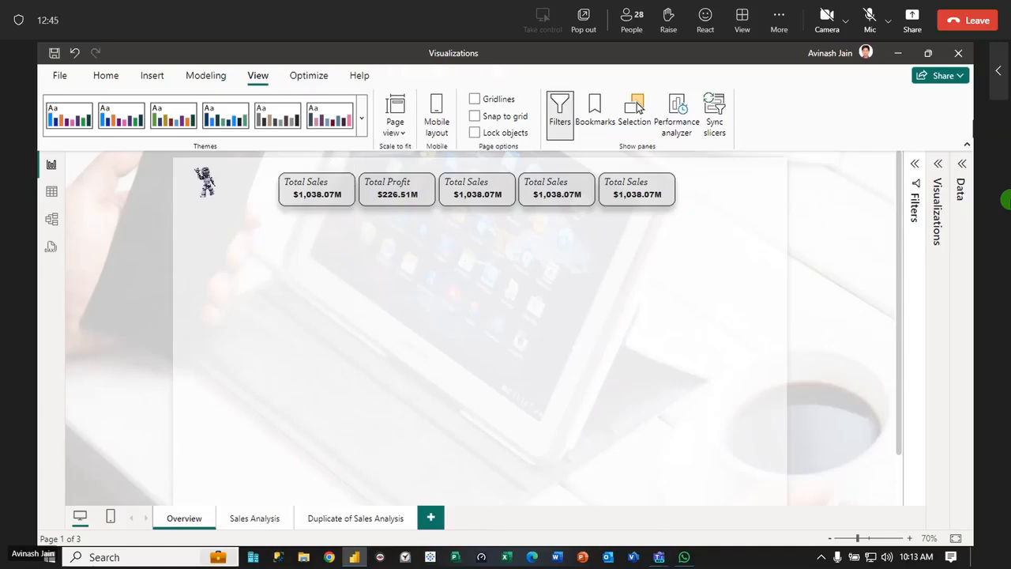
click(938, 166)
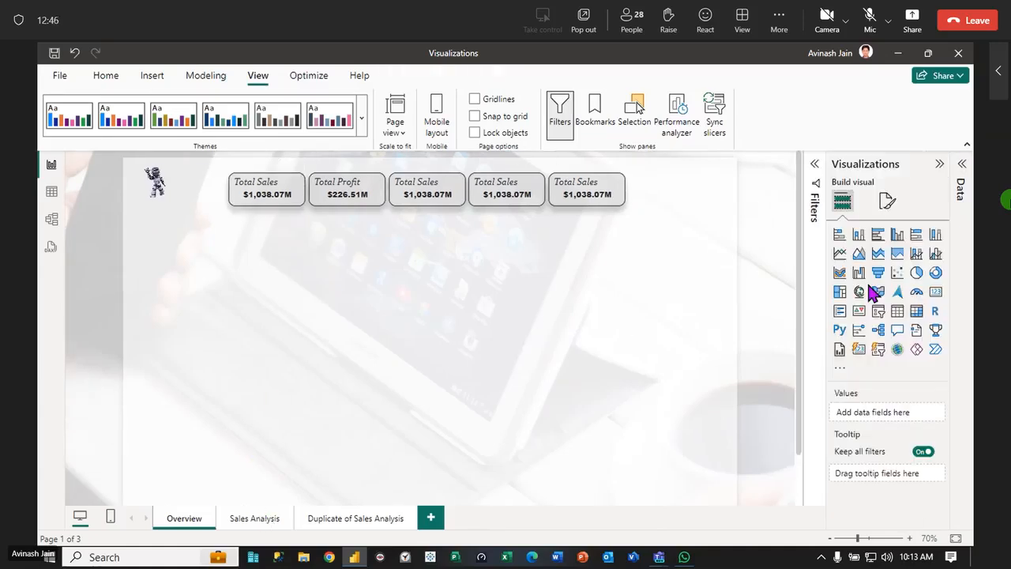
click(935, 294)
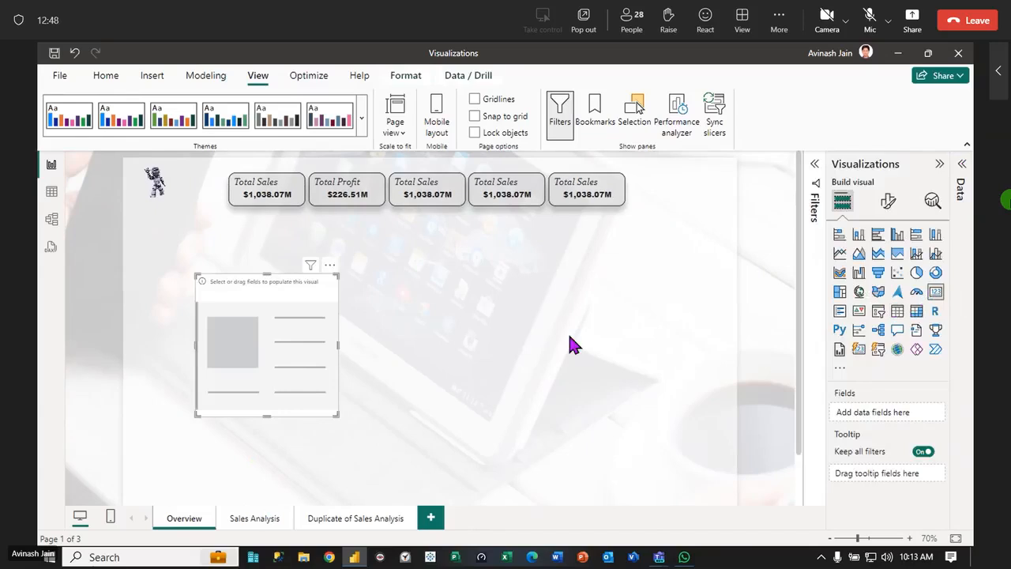
click(963, 165)
drag(940, 364, 250, 356)
click(963, 163)
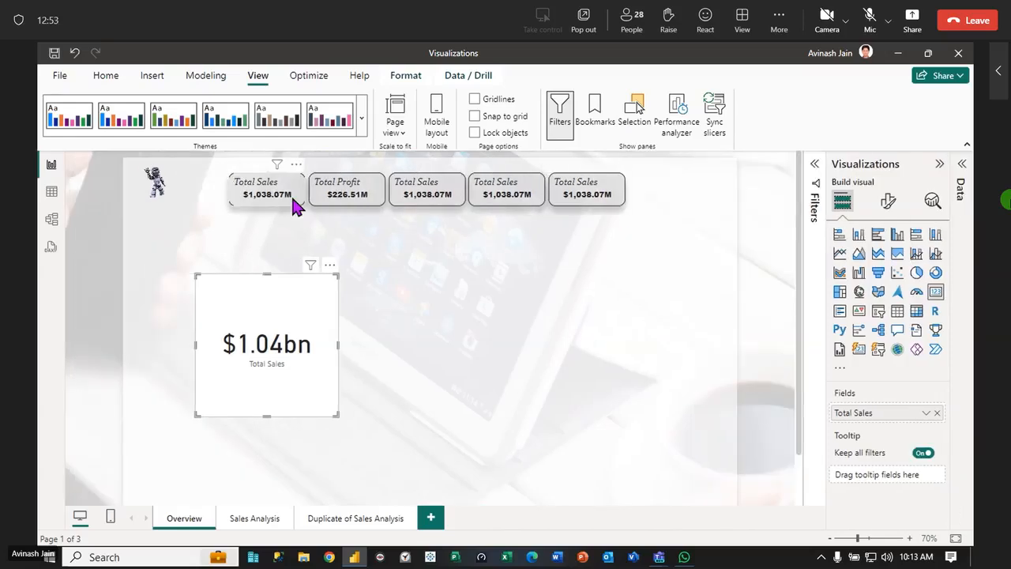
Reduce the font size of the callout value on the new Total Sales card
click(889, 203)
click(834, 298)
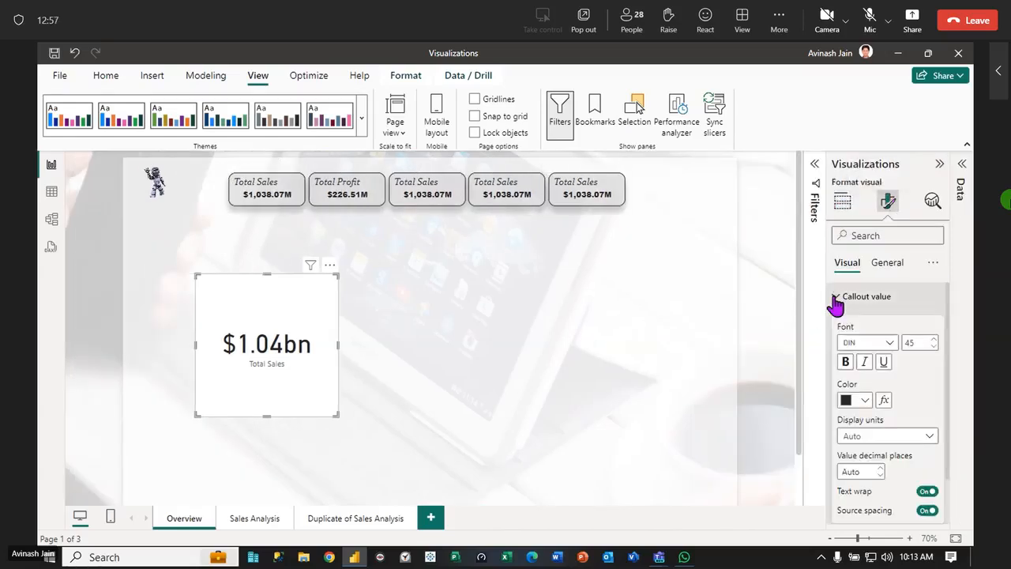
double_click(922, 348)
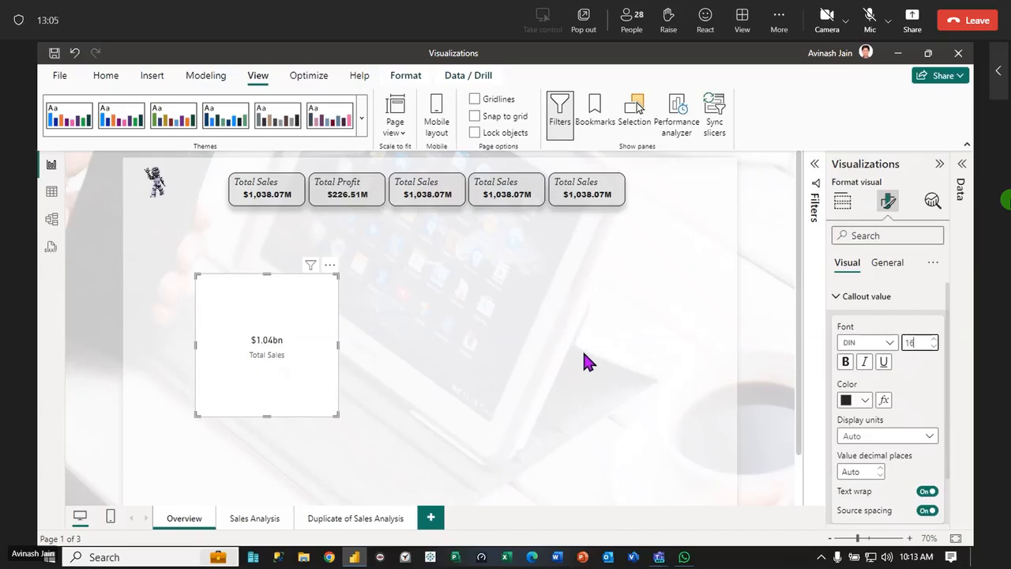
Try the new Total Sales visual as a multi-row card, and change it back to a card
click(962, 167)
click(742, 204)
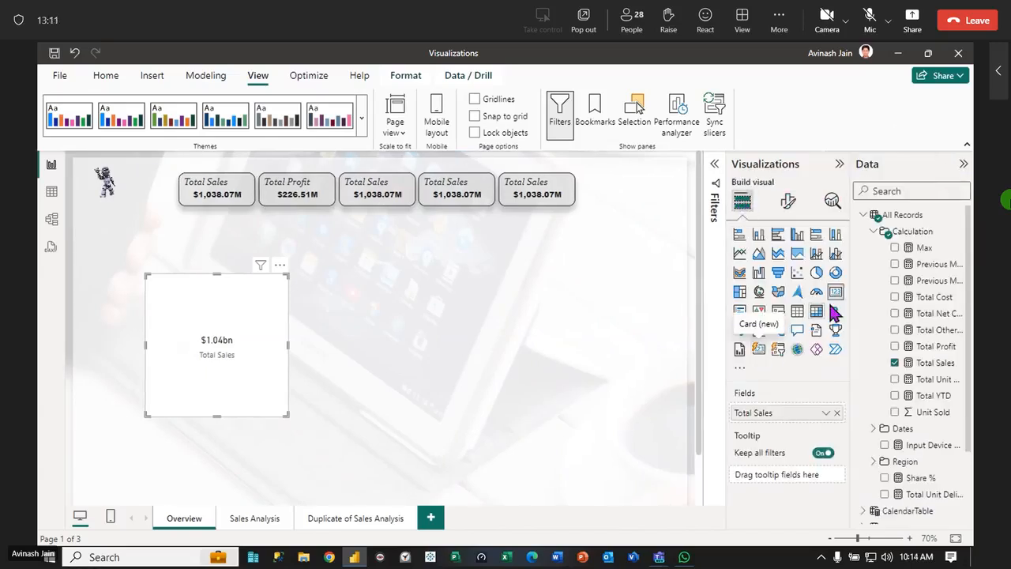
click(741, 316)
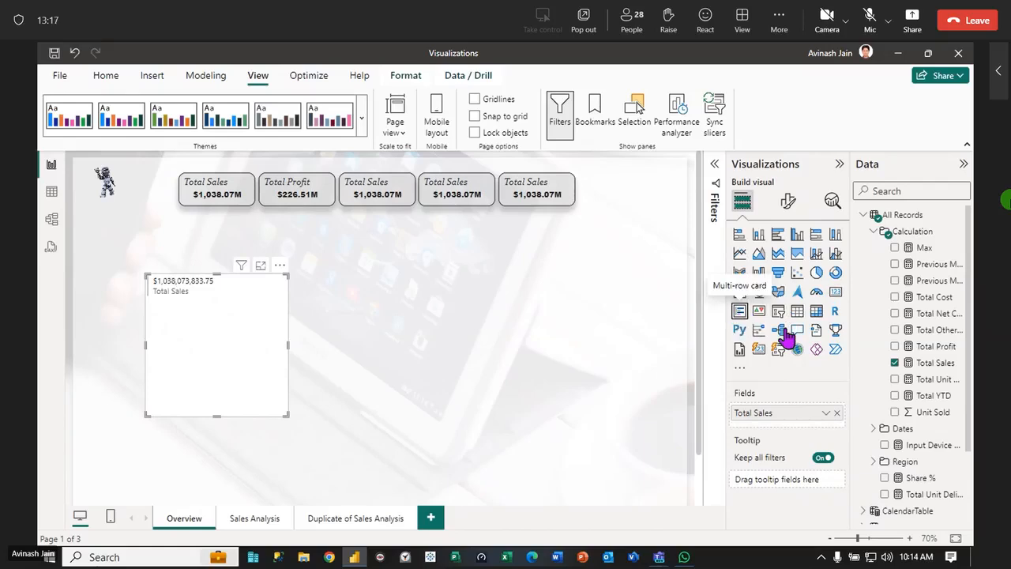
click(837, 295)
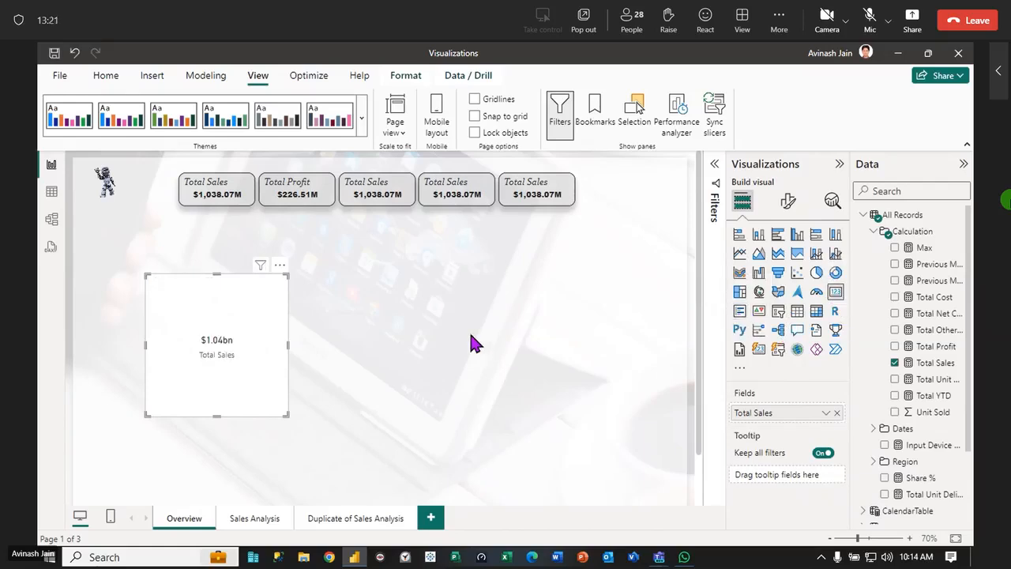
Set the background color of the new Total Sales card to light gray
click(788, 202)
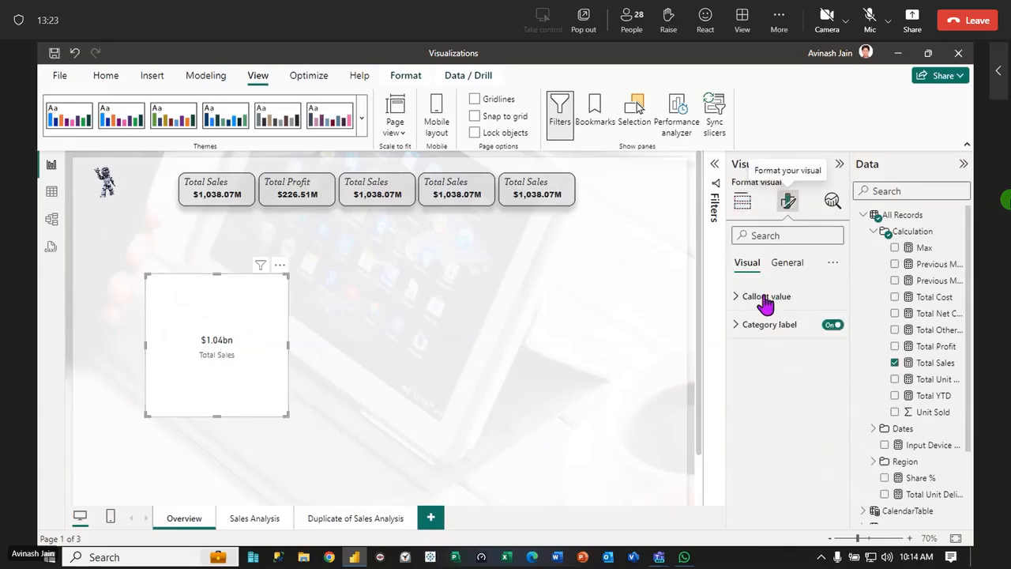
click(787, 263)
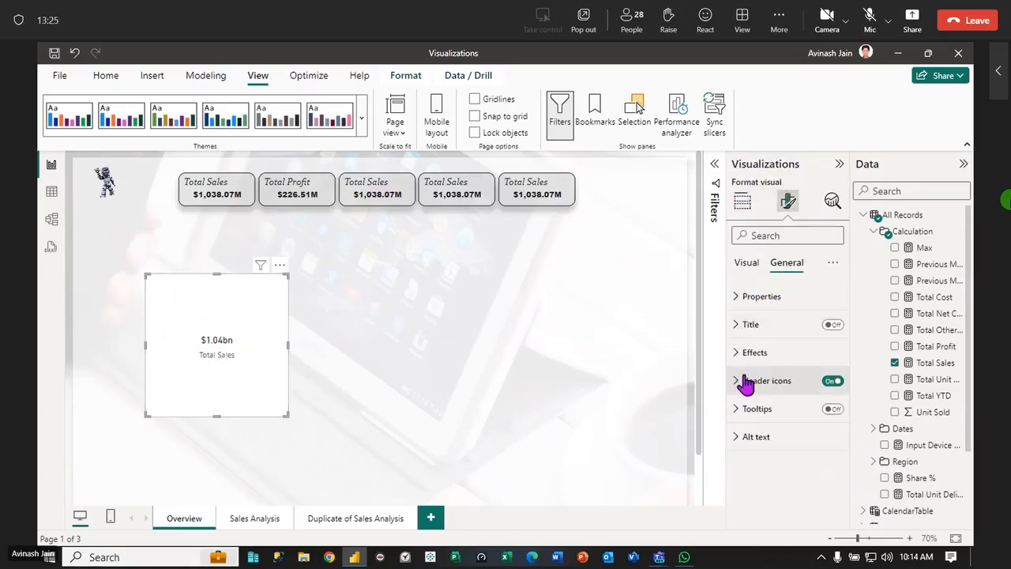
click(739, 353)
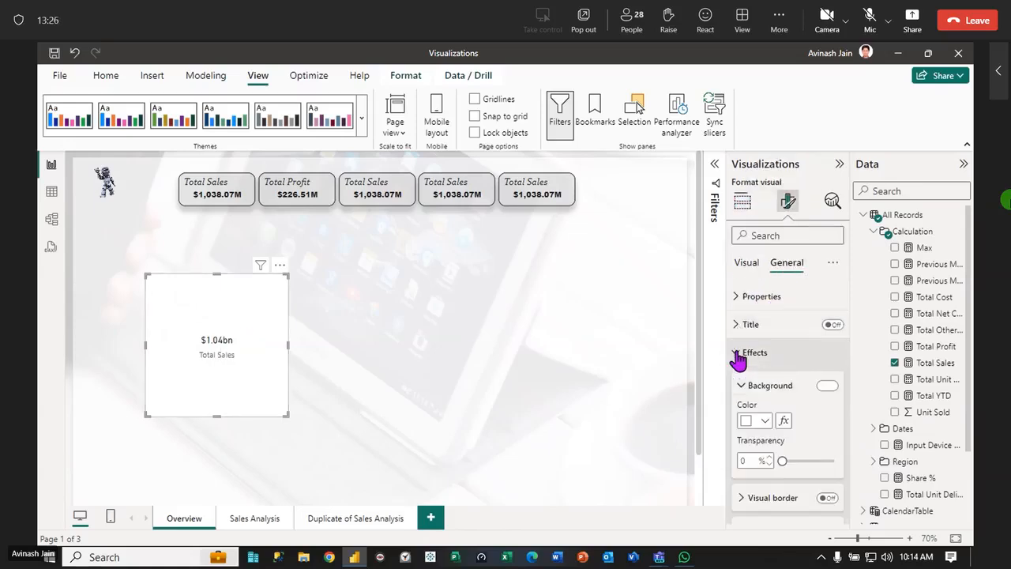
click(764, 421)
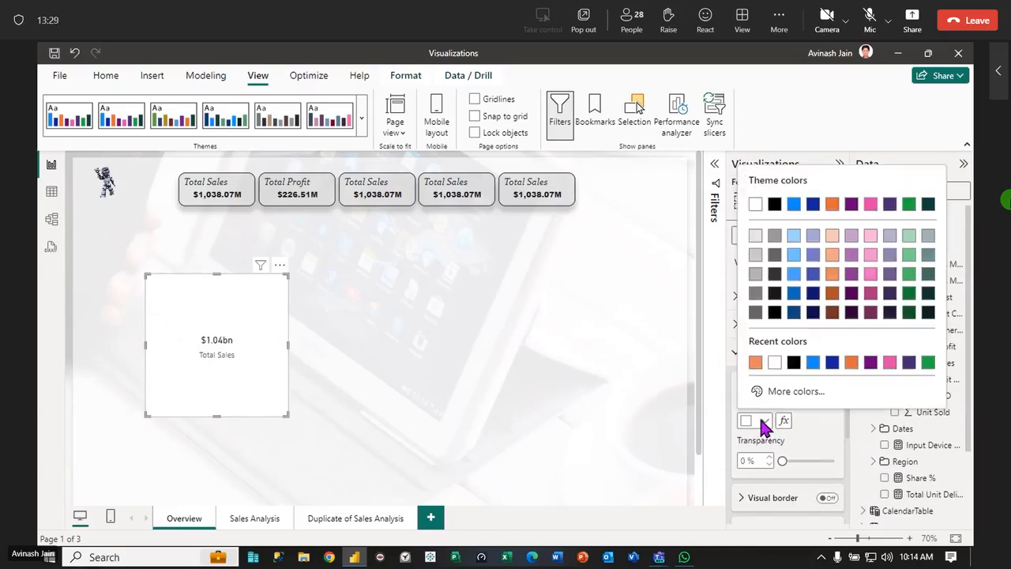
click(756, 244)
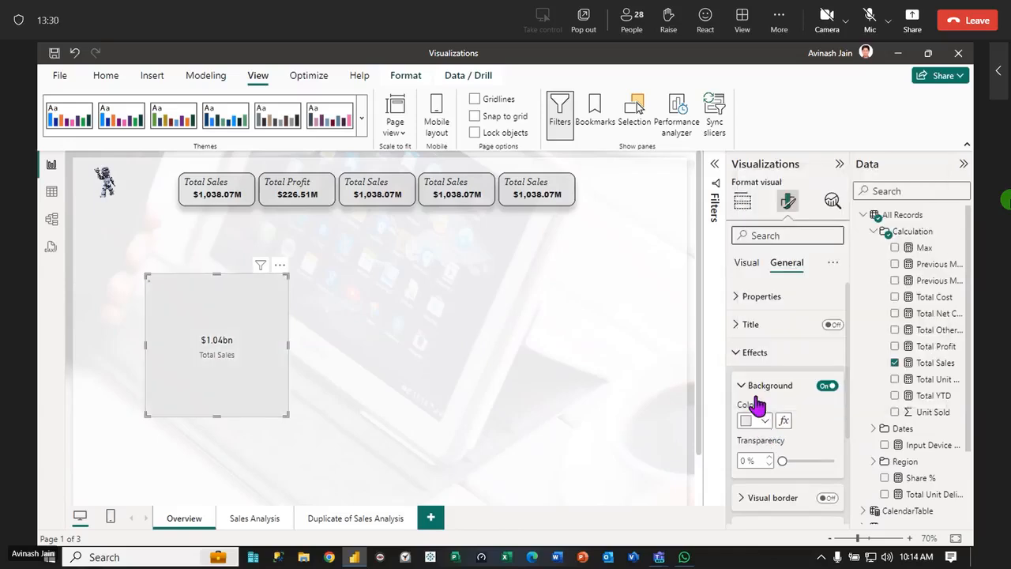
Turn on the new card's visual border and shadow, and give the border rounded corners
click(827, 499)
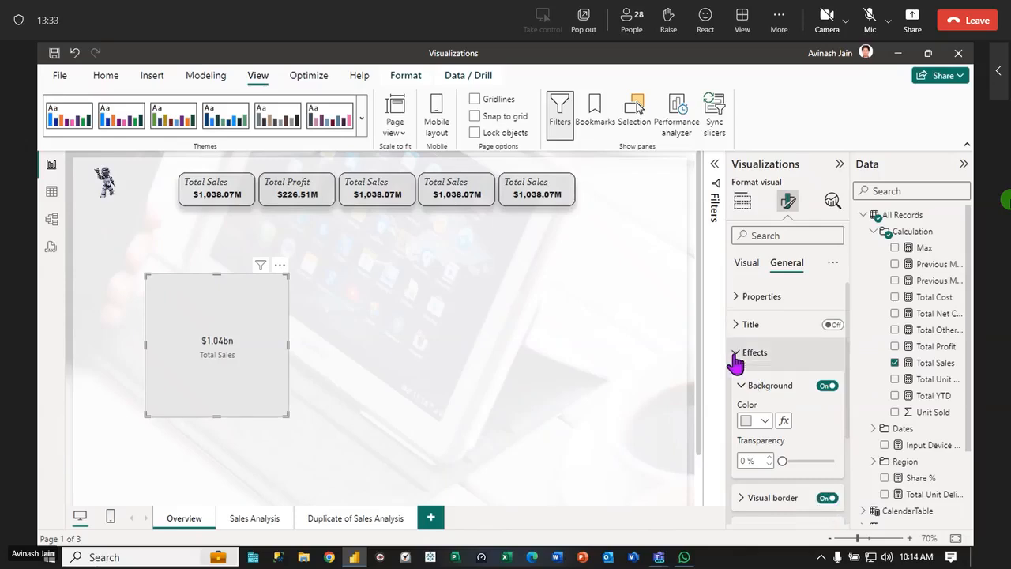
scroll(769, 404, down, 2)
click(827, 422)
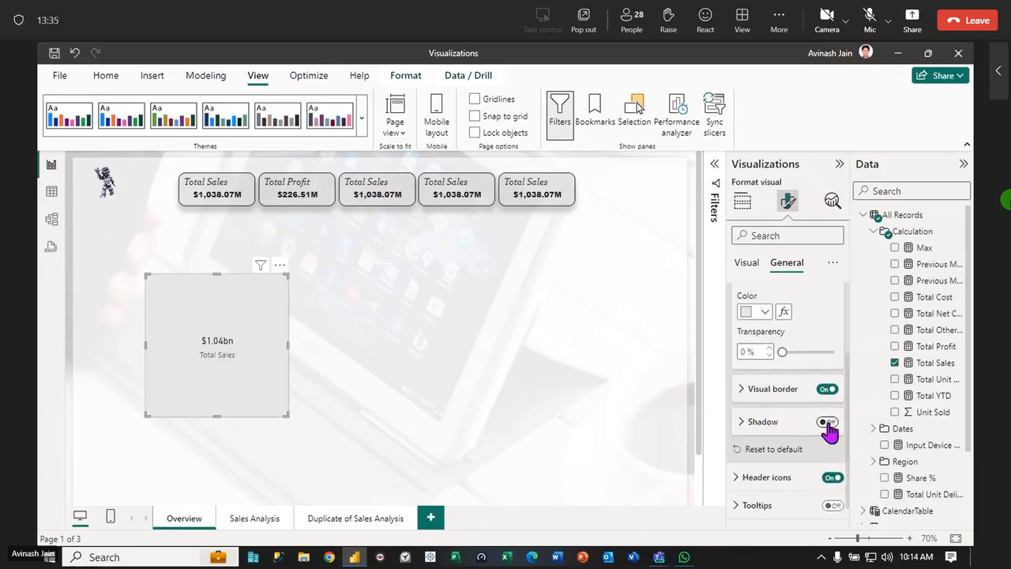
click(742, 391)
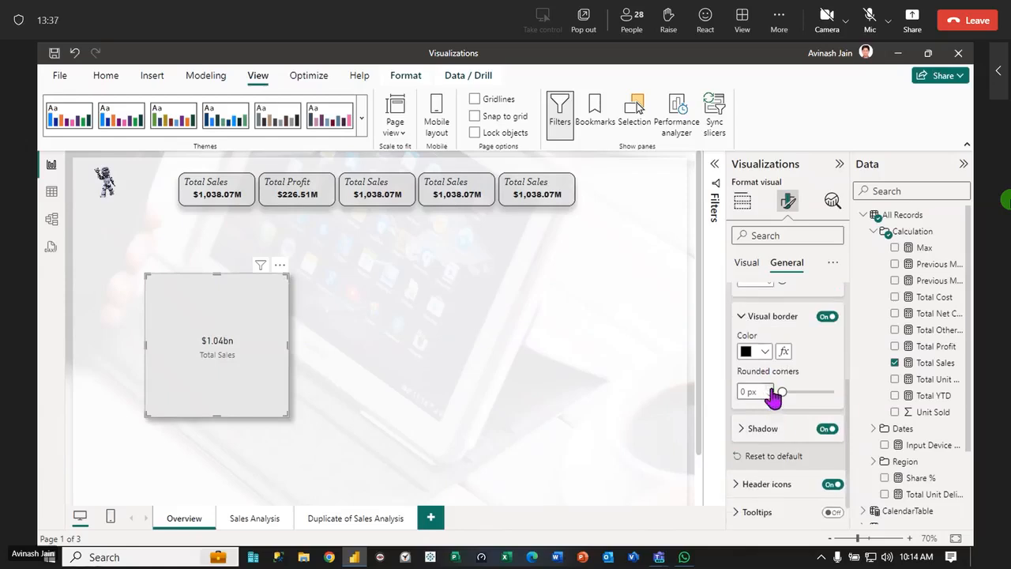
click(772, 390)
click(771, 390)
drag(788, 391, 818, 391)
click(305, 359)
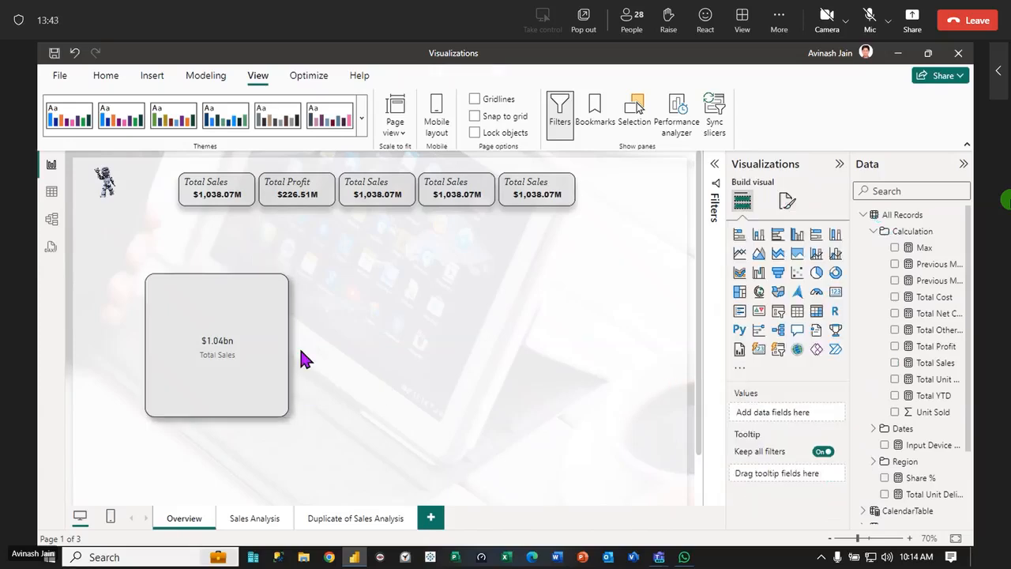
Reduce the new Total Sales card's height, and delete the card from the Overview page
click(273, 414)
drag(215, 416, 223, 319)
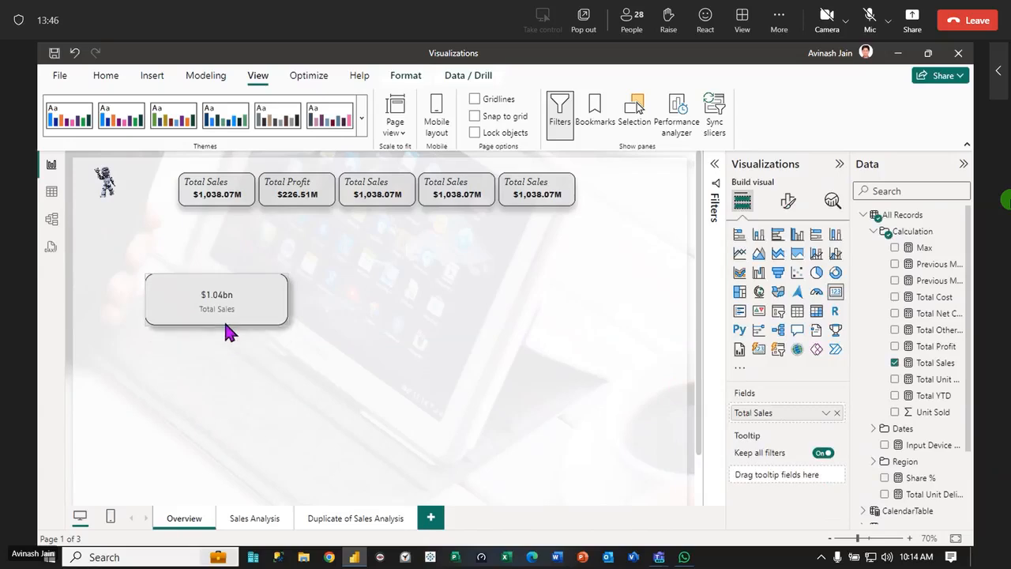
click(282, 382)
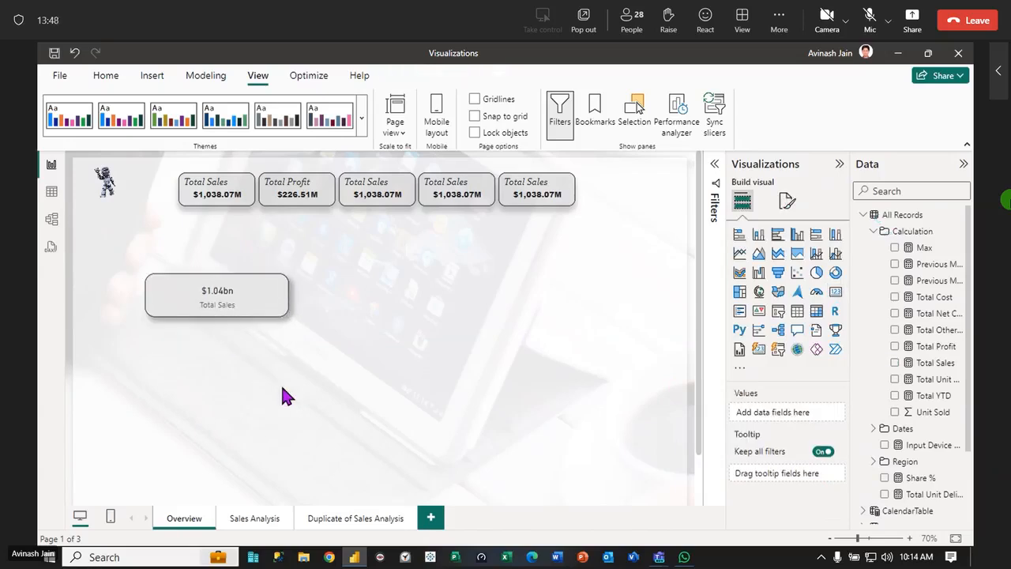
click(266, 303)
key(Delete)
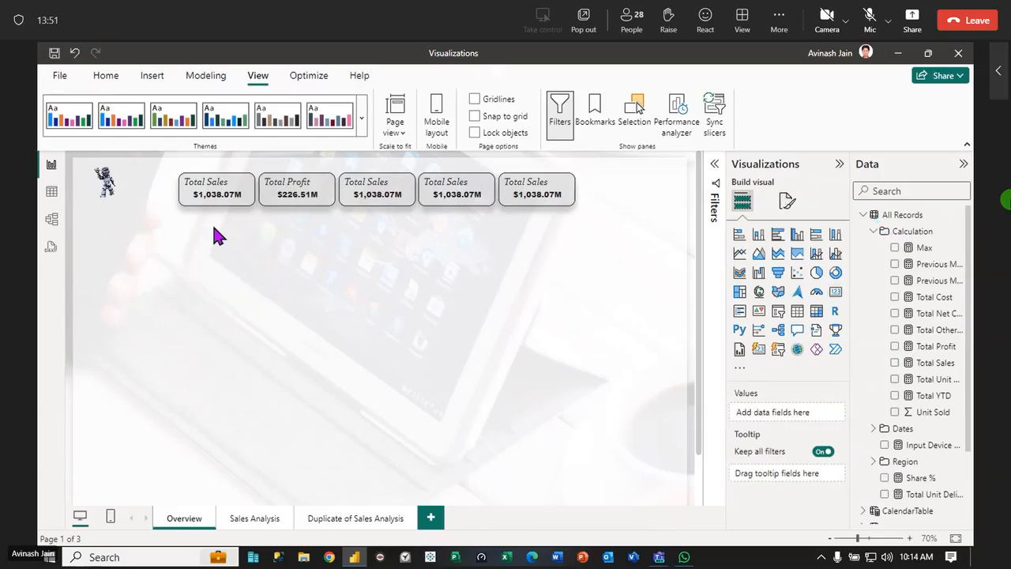
Move the five small cards from the top row to scattered positions on the Overview page, and select all five
drag(612, 255, 112, 174)
drag(144, 197, 97, 161)
click(375, 321)
drag(563, 198, 575, 401)
drag(458, 190, 413, 391)
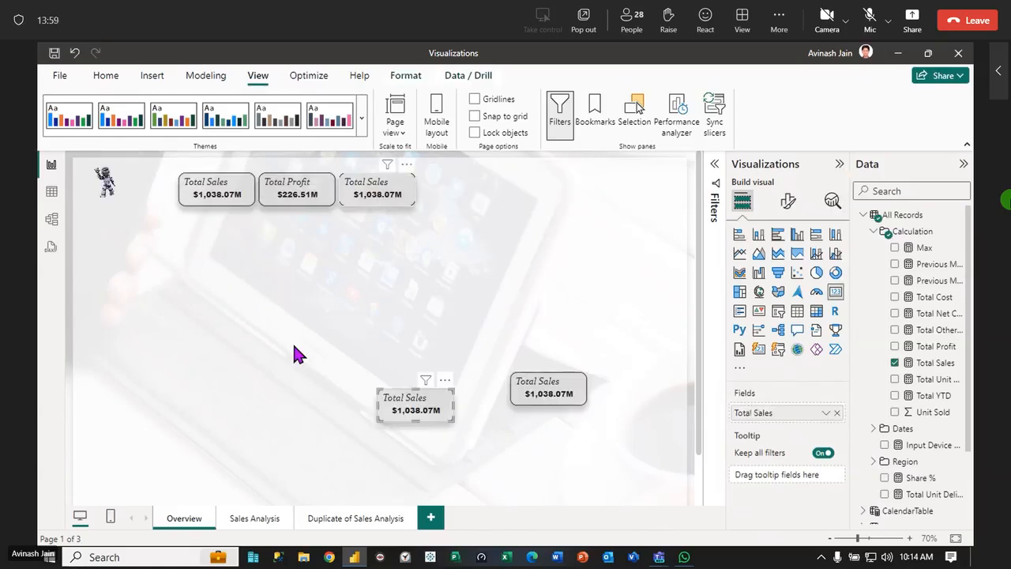
drag(372, 193, 292, 350)
drag(288, 199, 463, 297)
drag(239, 197, 186, 352)
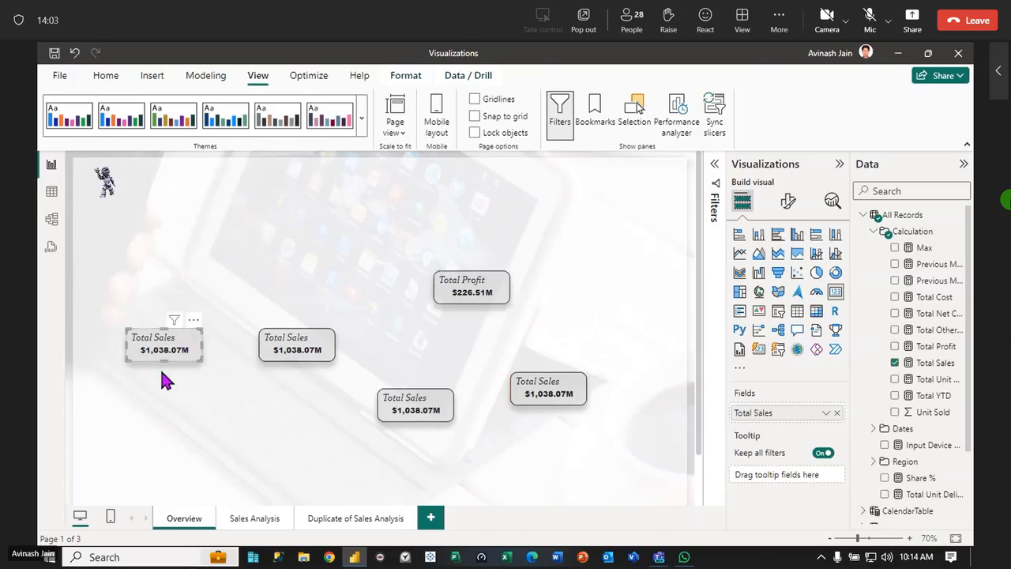
drag(553, 401, 517, 395)
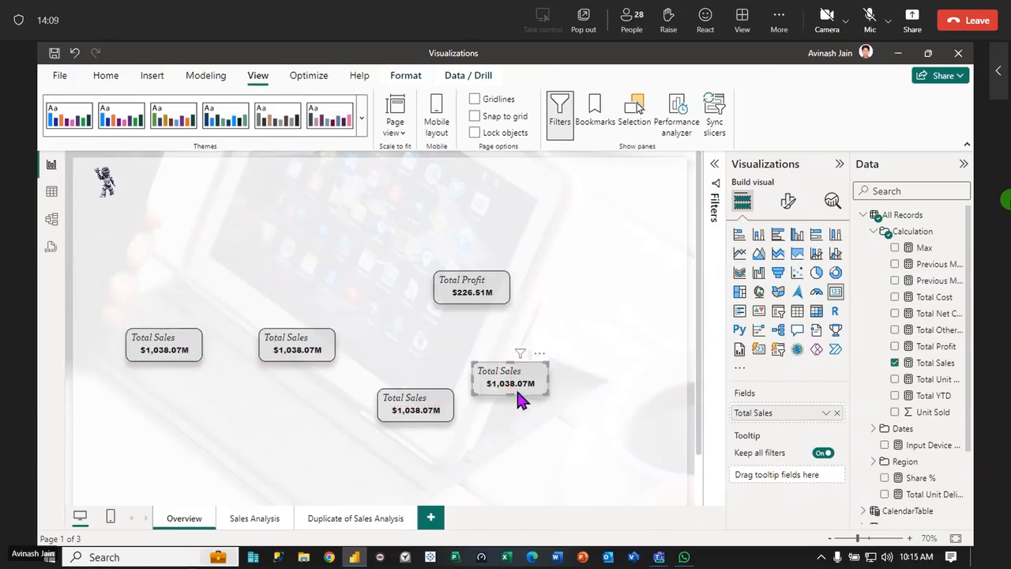
click(499, 294)
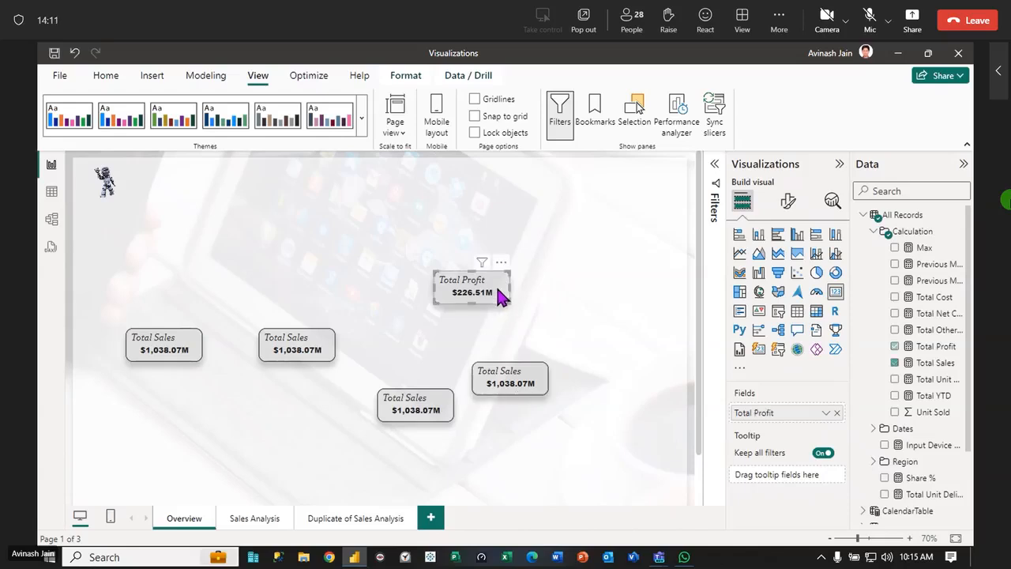
click(447, 408)
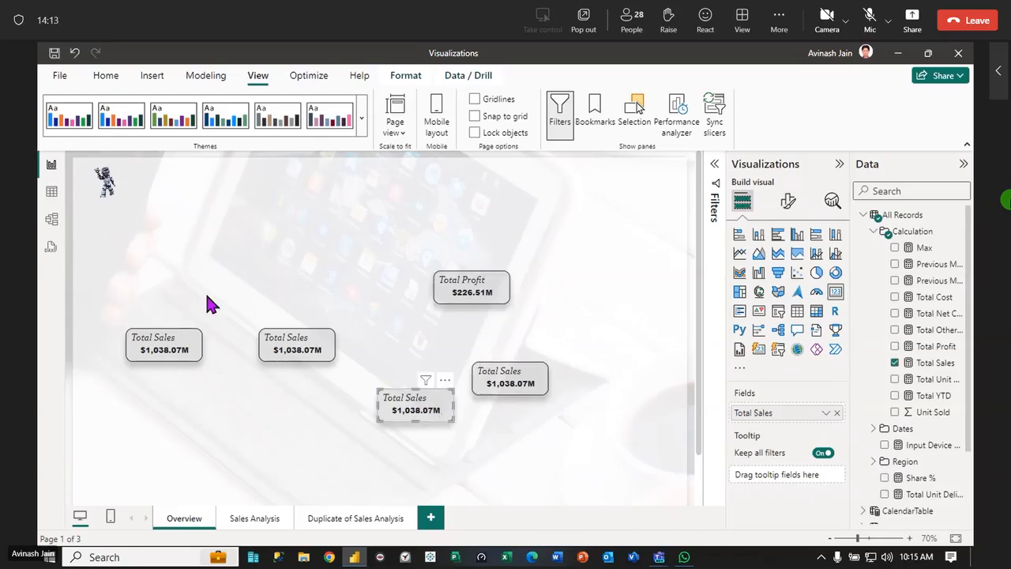
drag(86, 237, 645, 464)
Switch to the Teams meeting, admit the participant waiting in the lobby, and return to the Power BI report
click(658, 557)
click(875, 502)
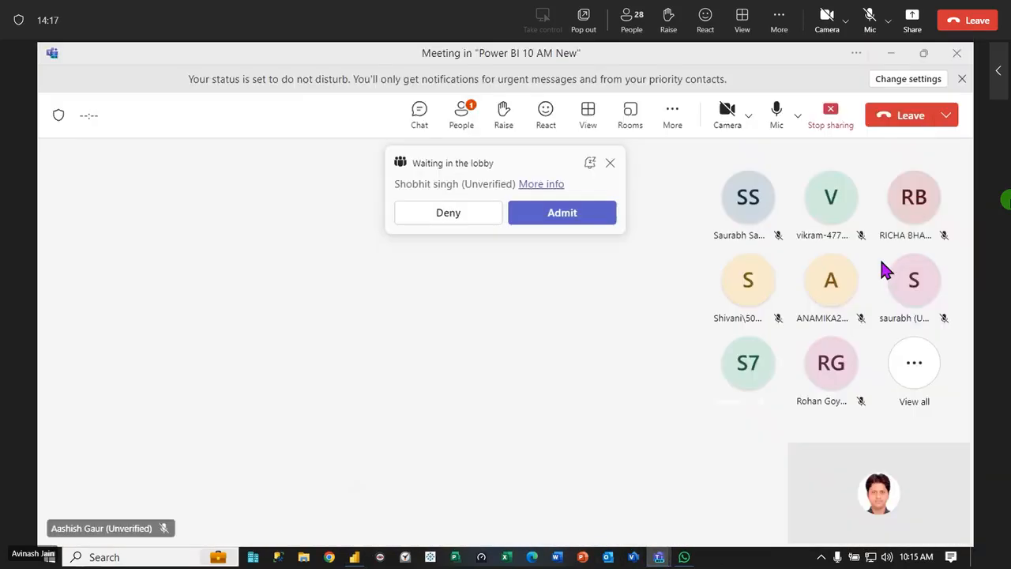
click(542, 215)
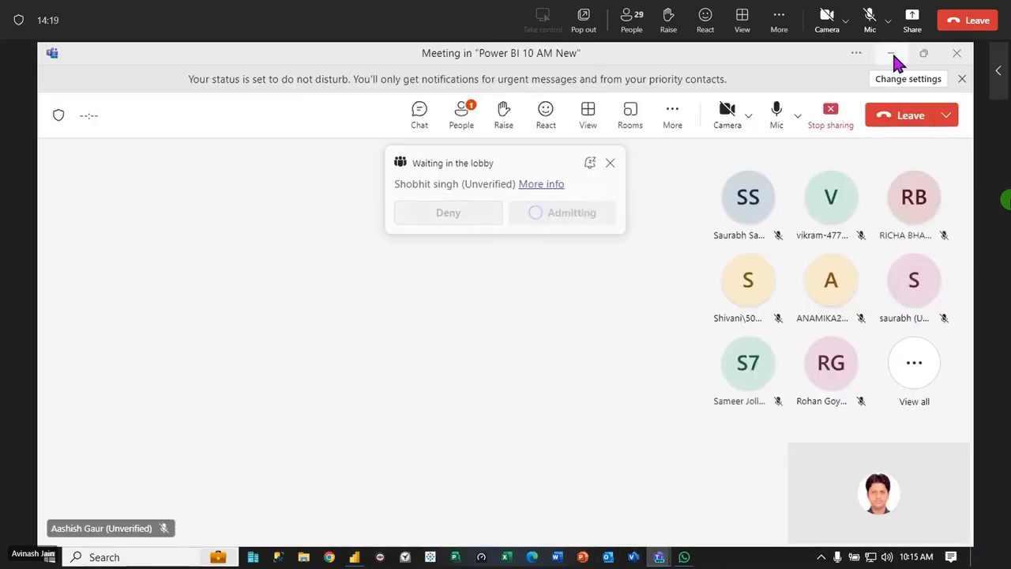
click(892, 57)
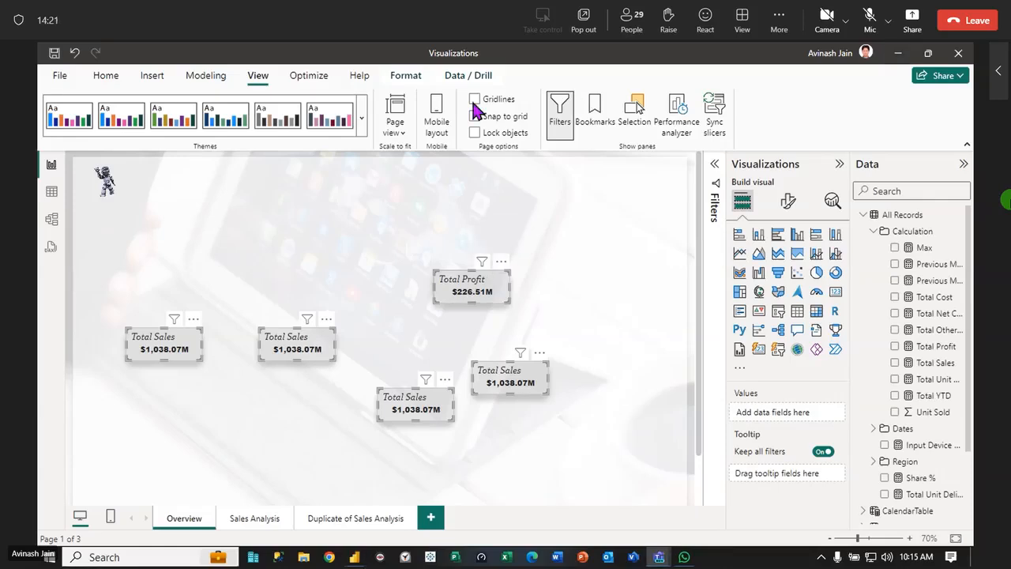
Try aligning the five selected cards to the bottom, and undo the alignment
click(396, 76)
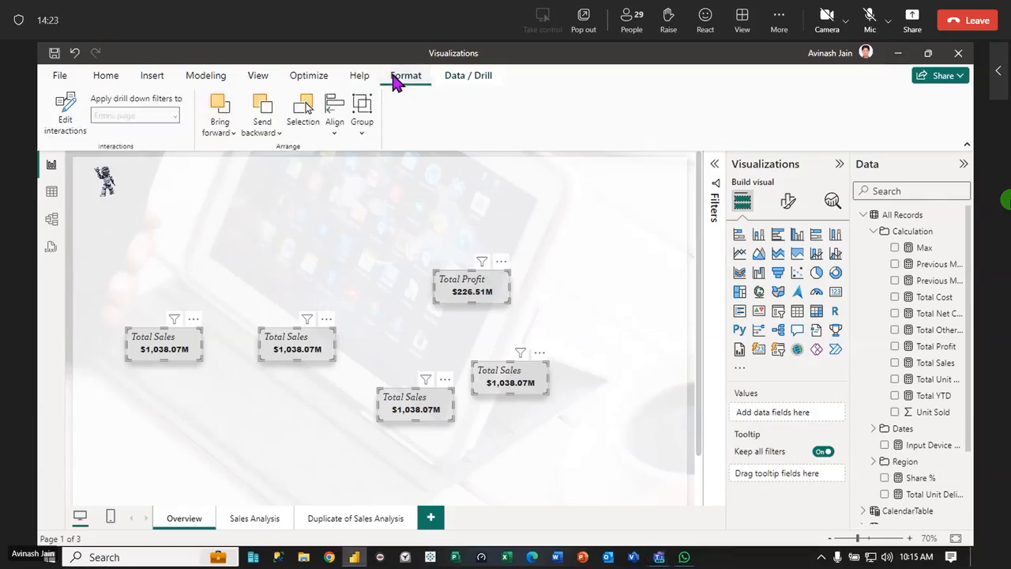
click(334, 133)
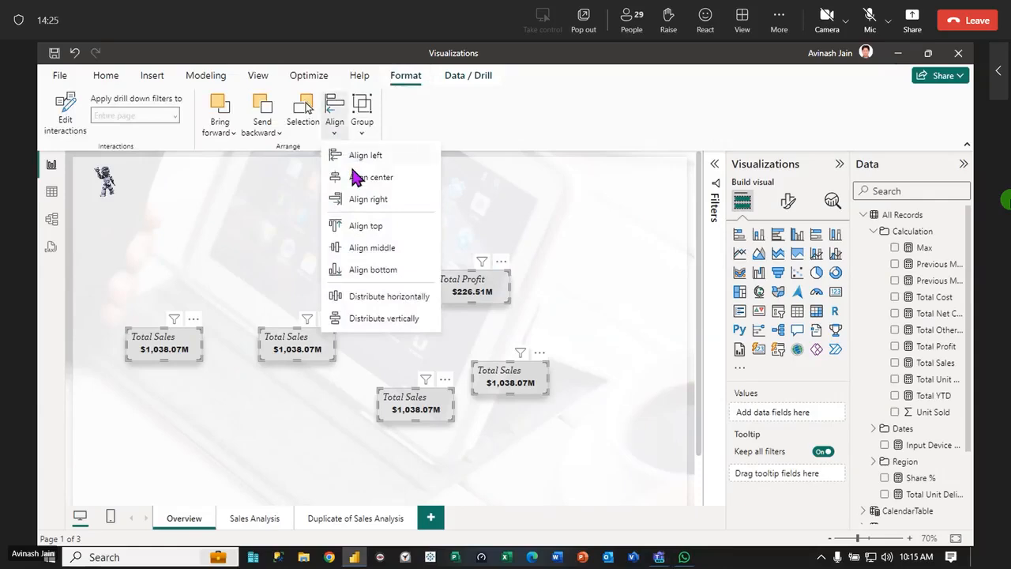
click(378, 273)
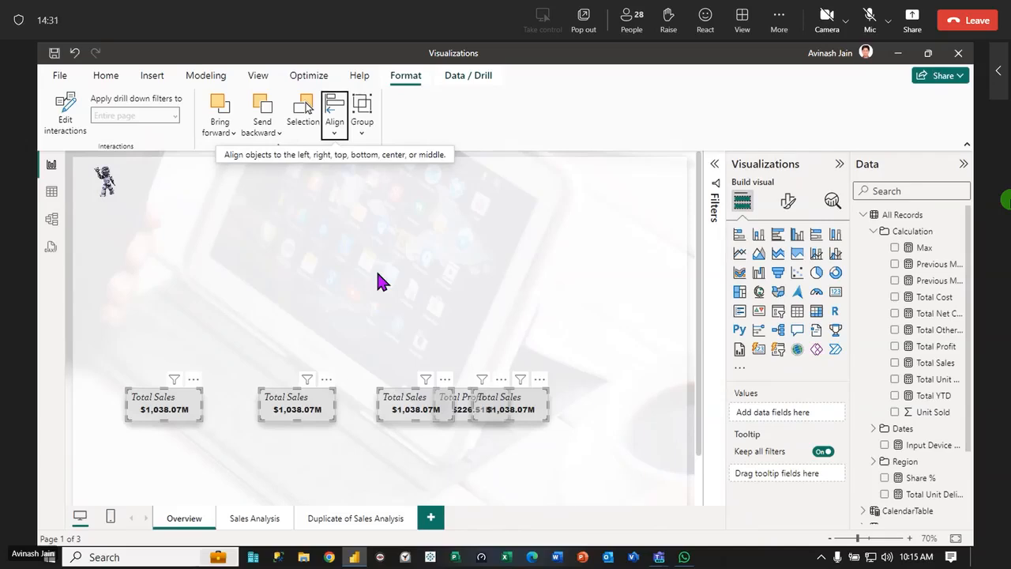
key(ctrl+z)
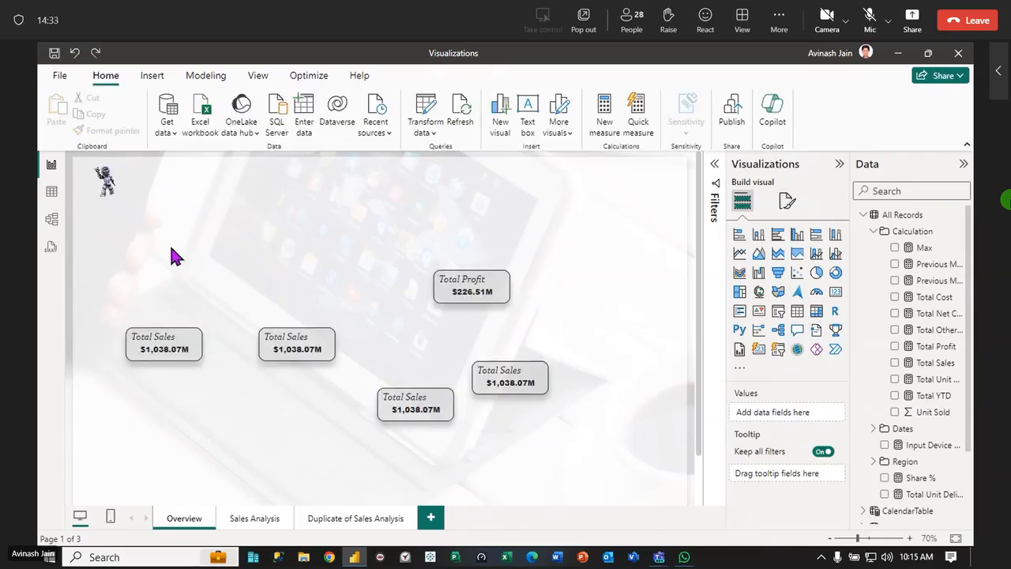
Select the five scattered cards, and try aligning them to the top
drag(97, 230, 650, 462)
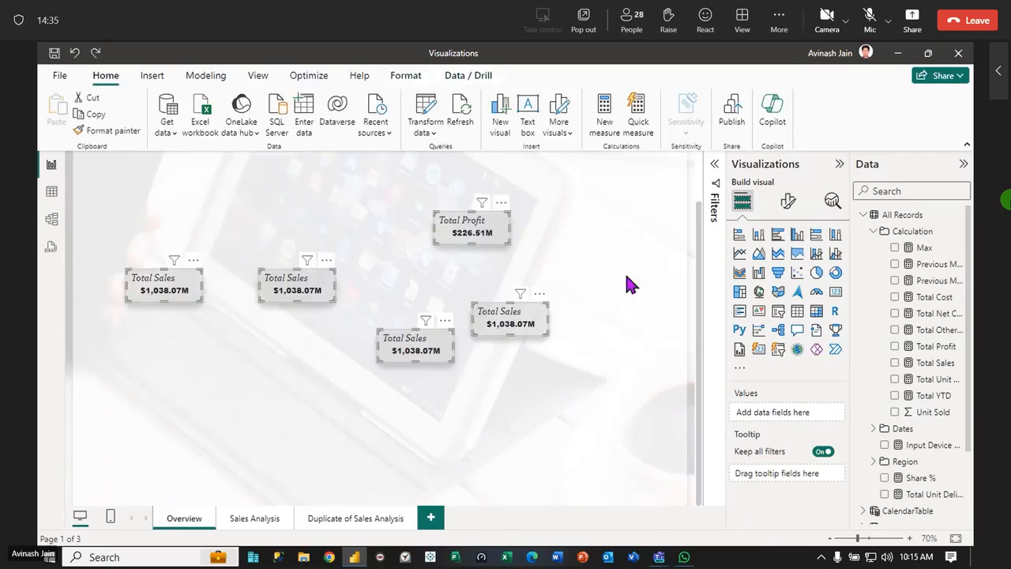
click(407, 77)
click(335, 117)
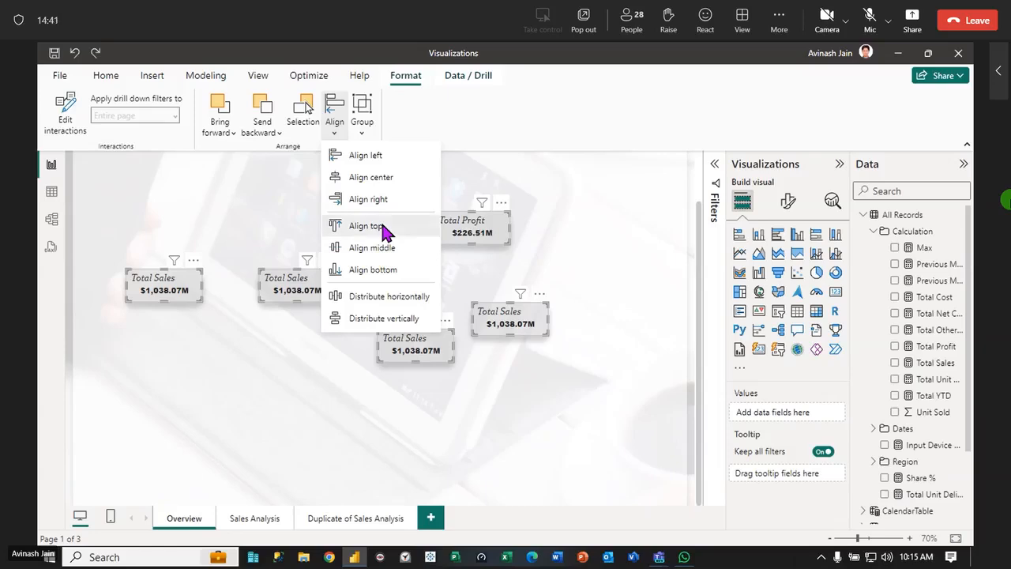
click(384, 228)
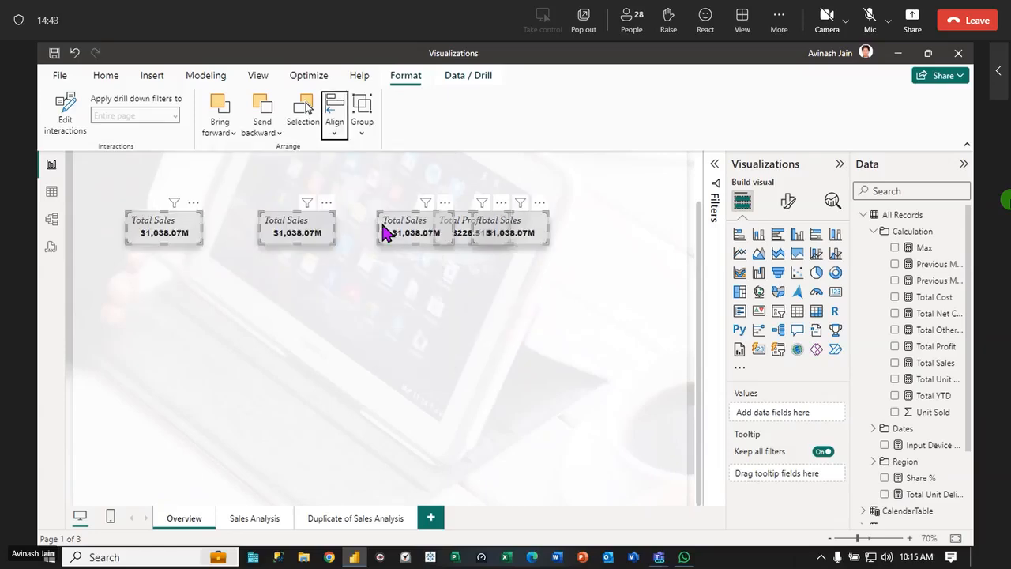
Try aligning the five cards to the left, and undo the alignment
click(335, 130)
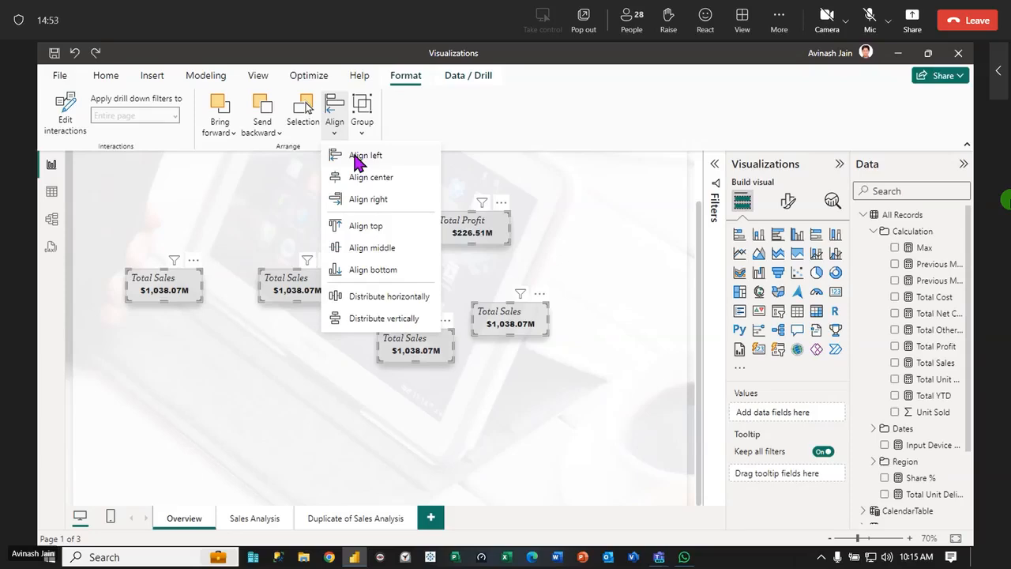
click(354, 156)
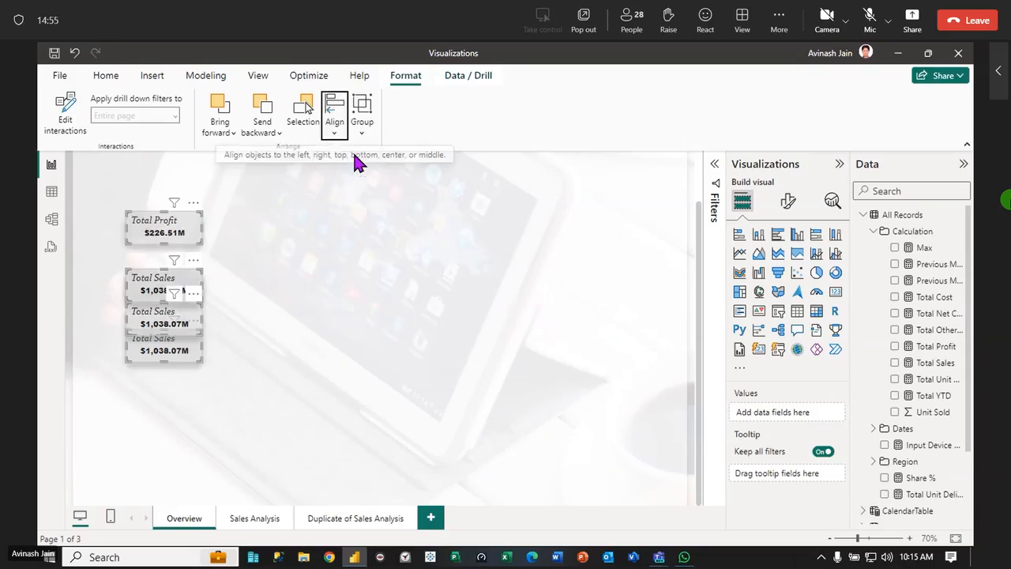
key(ctrl+z)
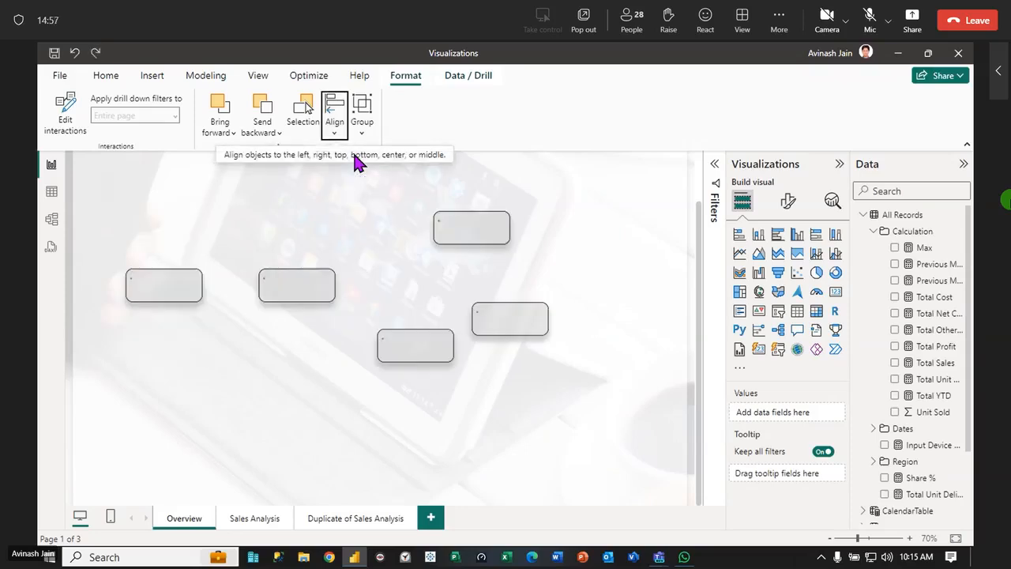
Select the robot image together with the five scattered cards, and align them all to the top
click(523, 450)
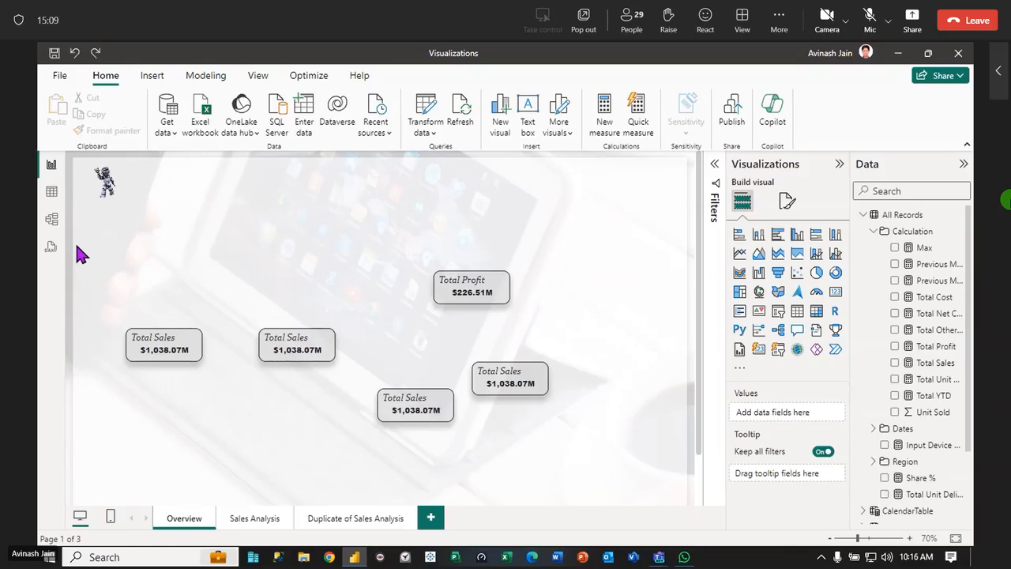
drag(77, 244, 619, 455)
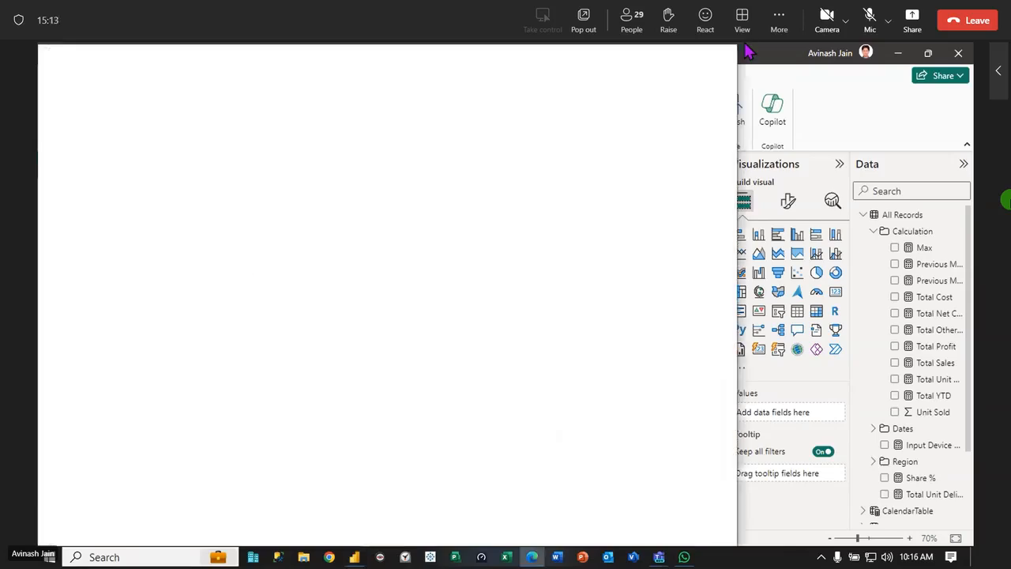
click(722, 54)
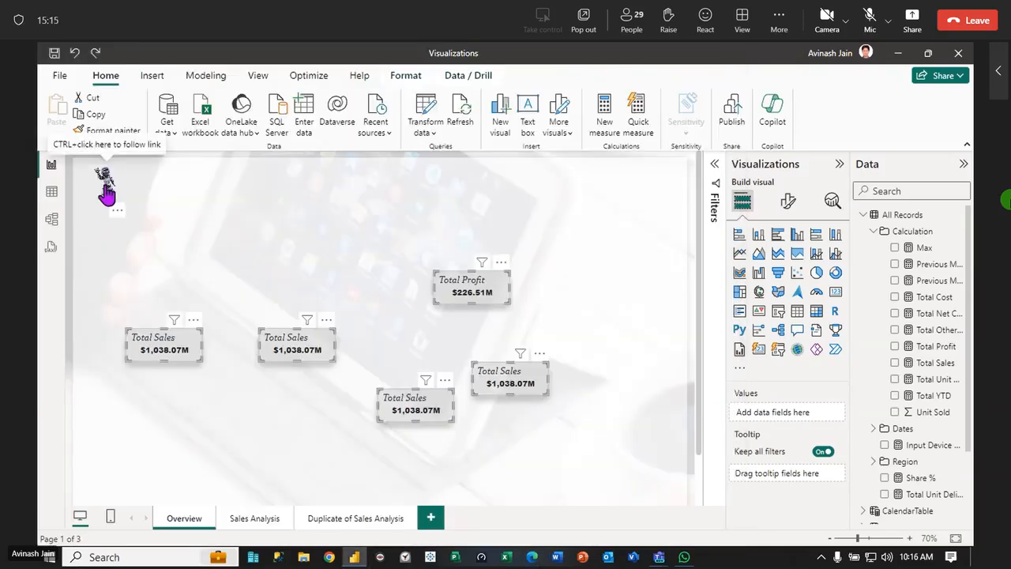
click(105, 184)
drag(638, 222, 93, 483)
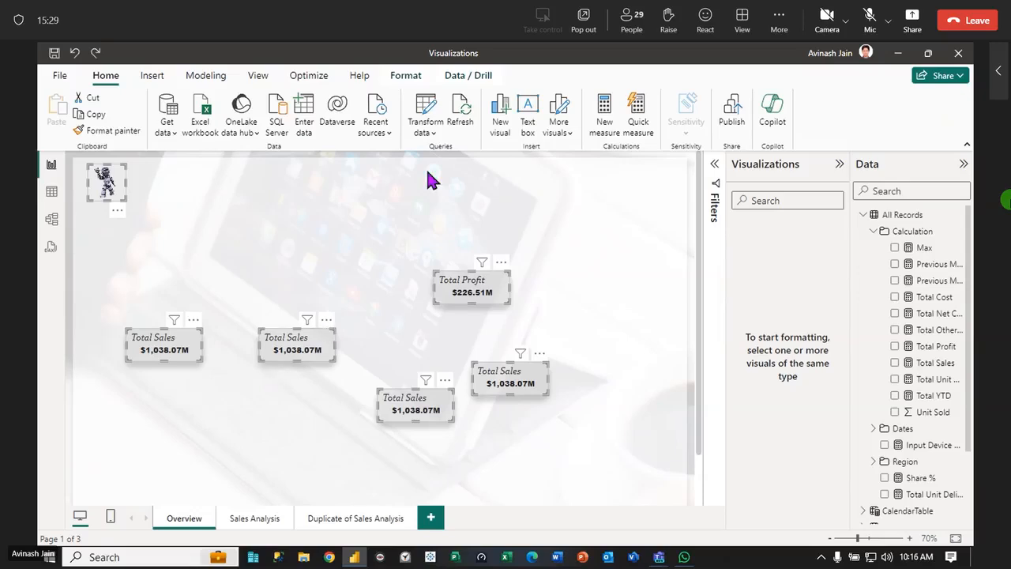
click(402, 76)
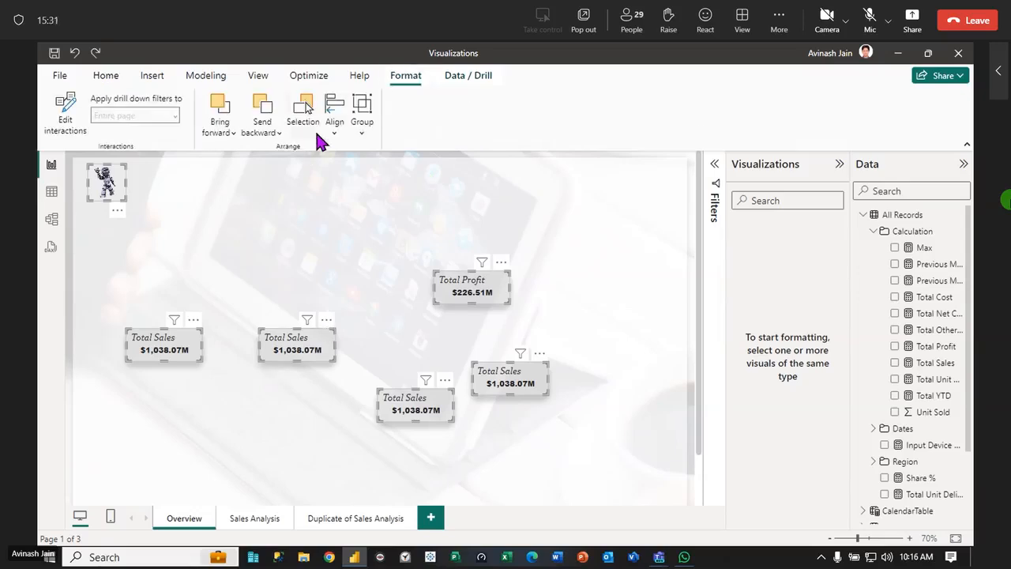
click(335, 133)
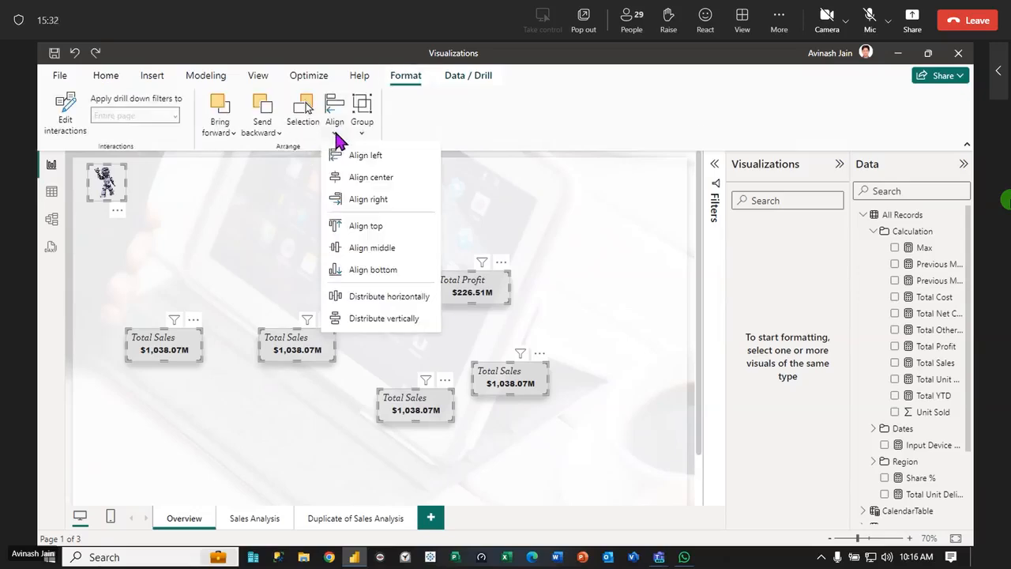
click(366, 226)
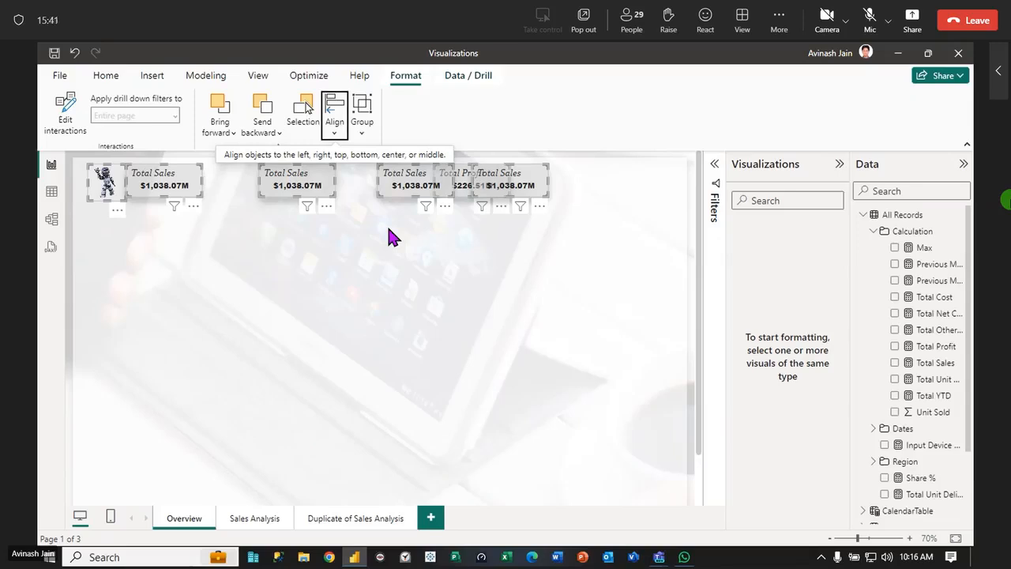
click(379, 328)
Nudge the first Total Sales card rightward to leave a gap beside the robot image
click(165, 194)
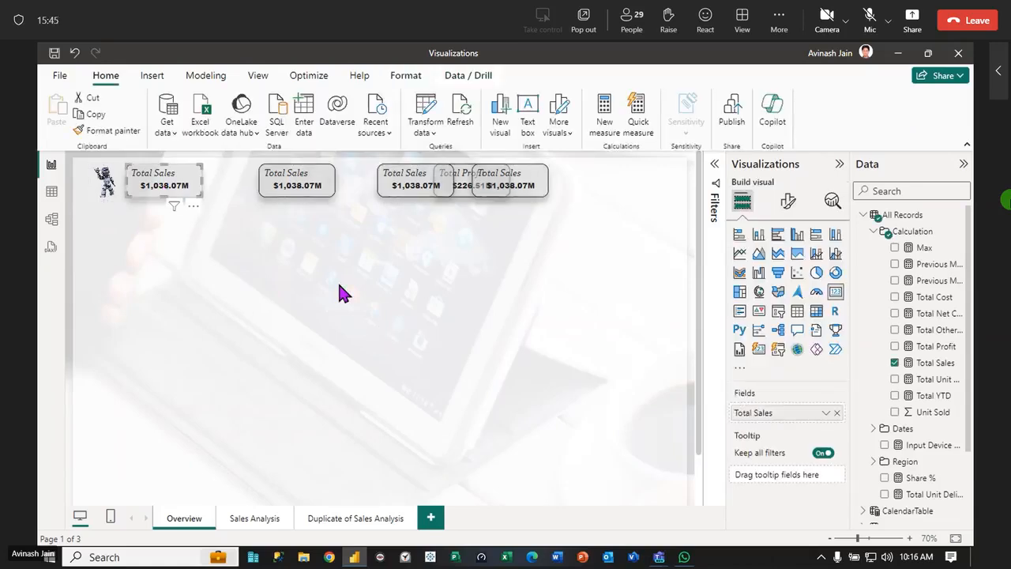
key(Right)
key(Right)
key(Right)
key(Right)
key(Right)
key(Right)
key(Right)
key(Right)
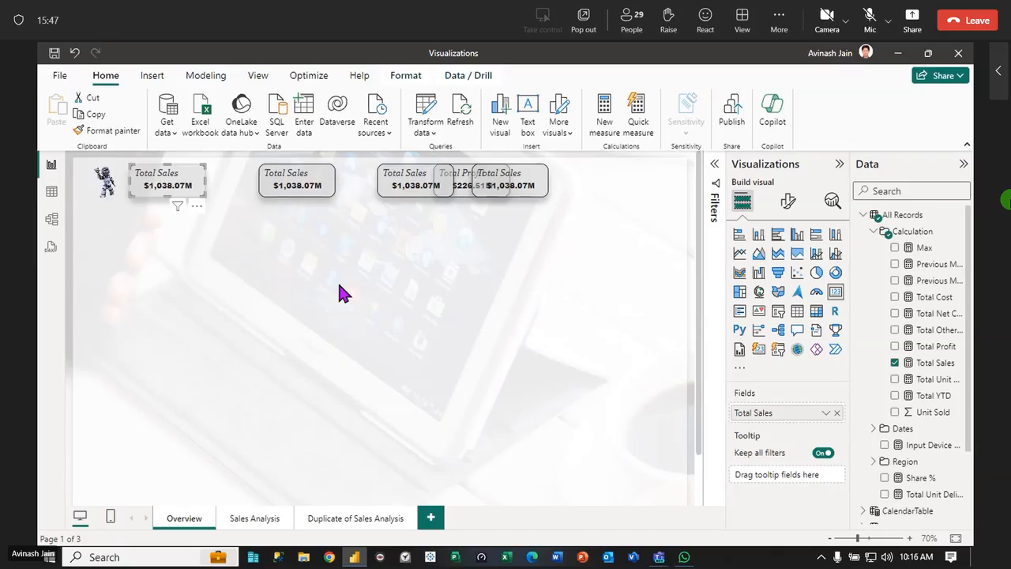
key(Right)
key(Right)
key(Right)
key(Right)
key(Right)
key(Right)
key(Right)
key(Right)
key(Right)
key(Right)
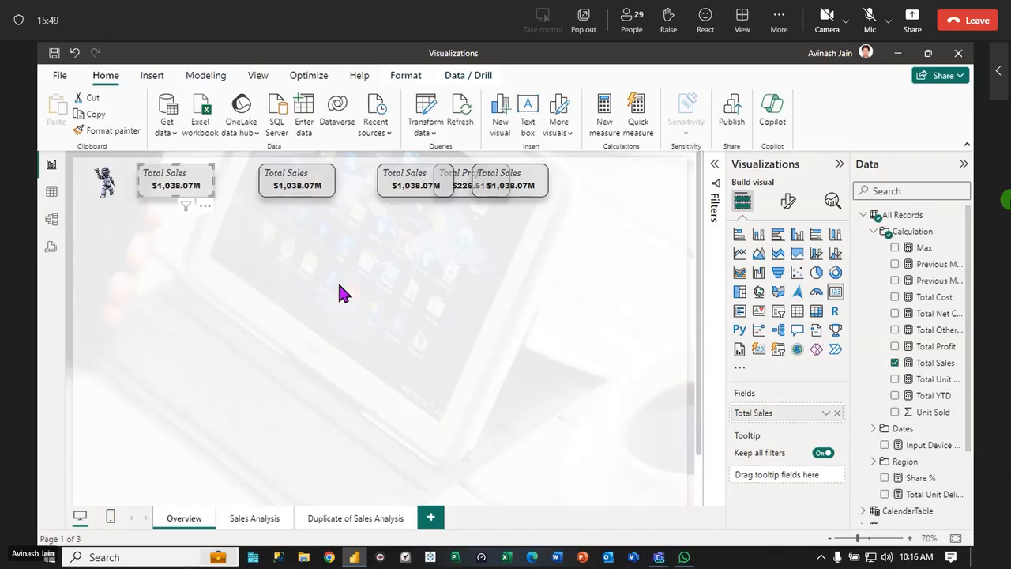
key(Right)
key(Right)
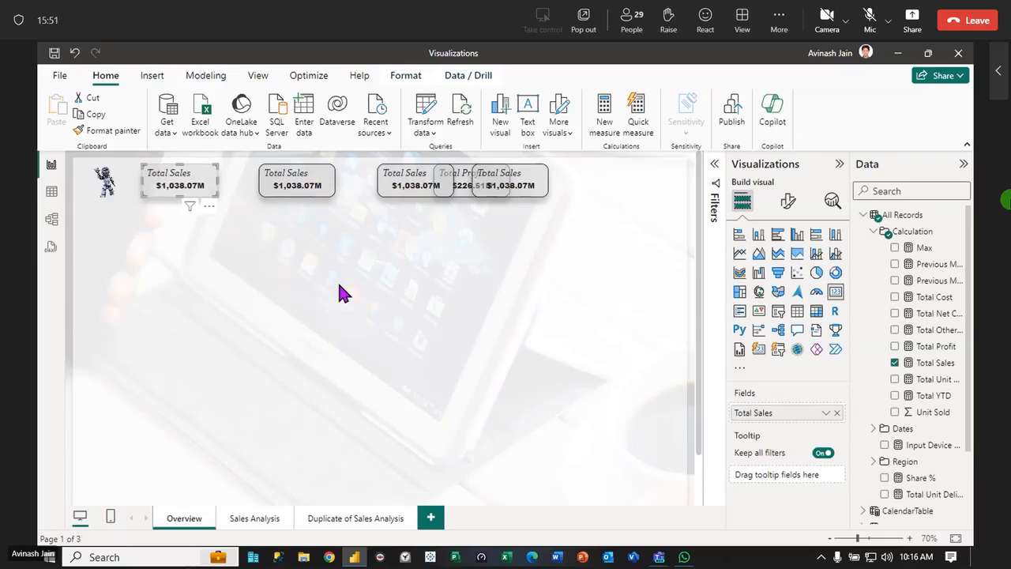
Select the five cards without the robot image, and distribute them horizontally
drag(672, 302, 113, 156)
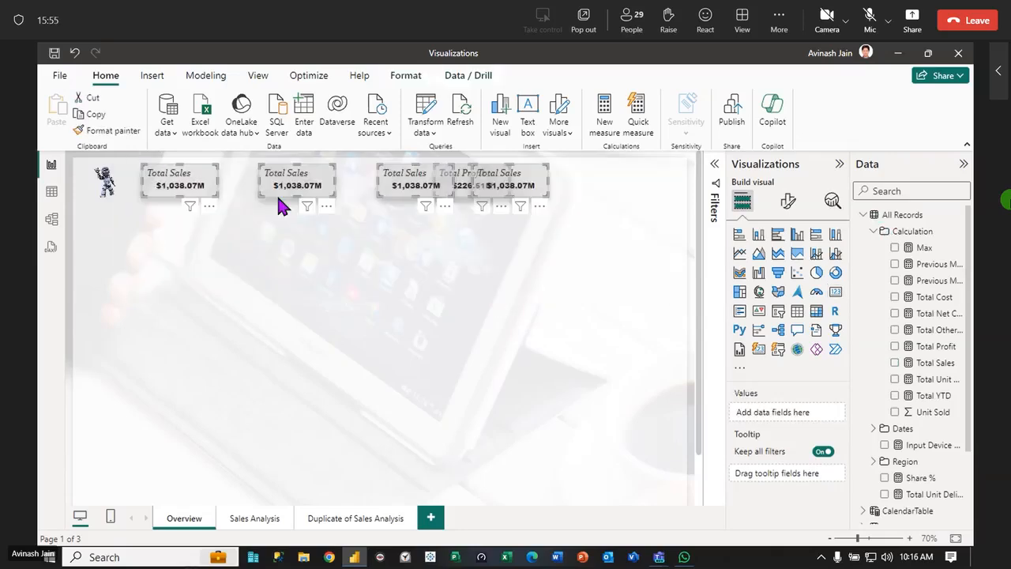
click(406, 76)
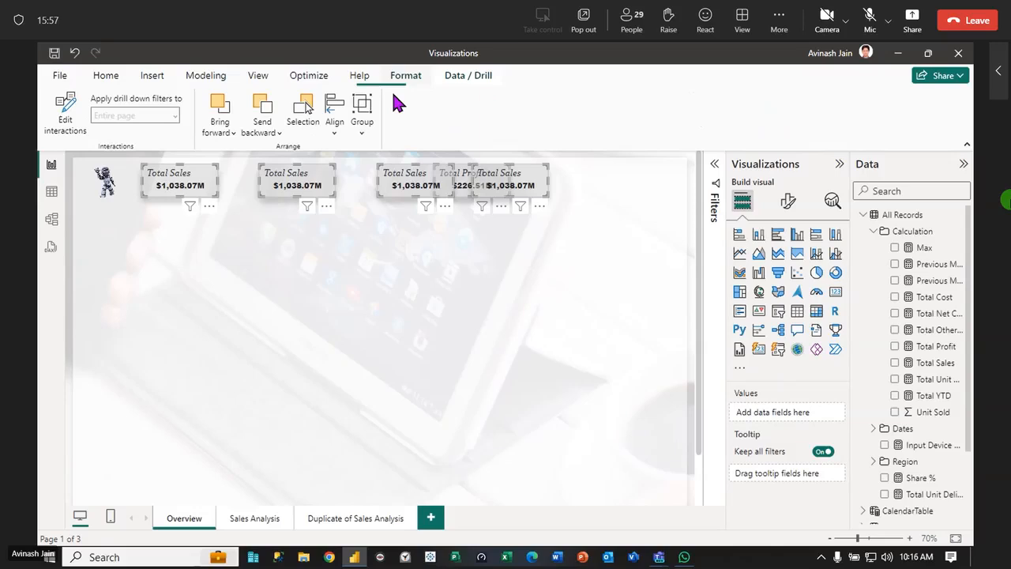
click(336, 130)
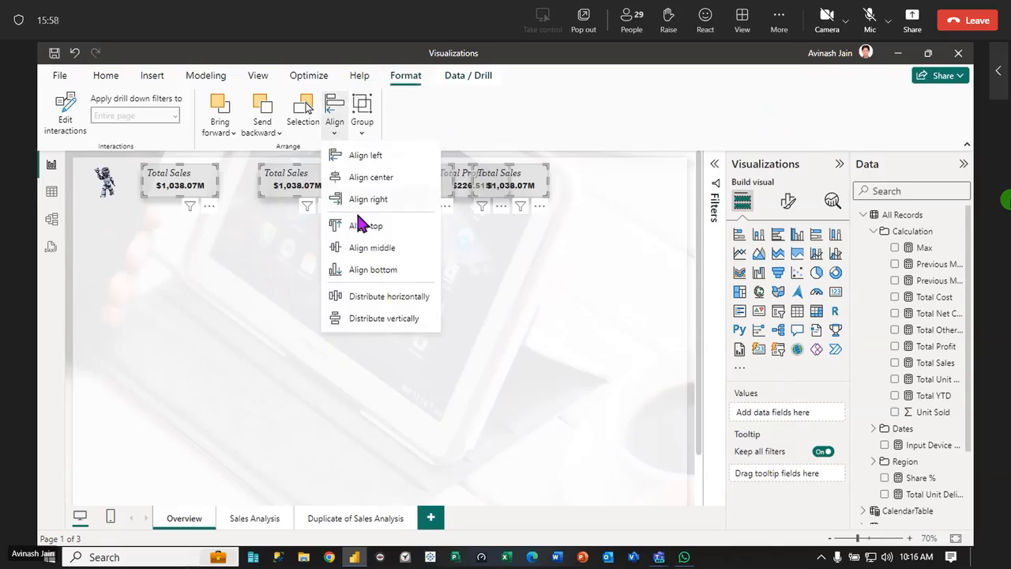
click(403, 297)
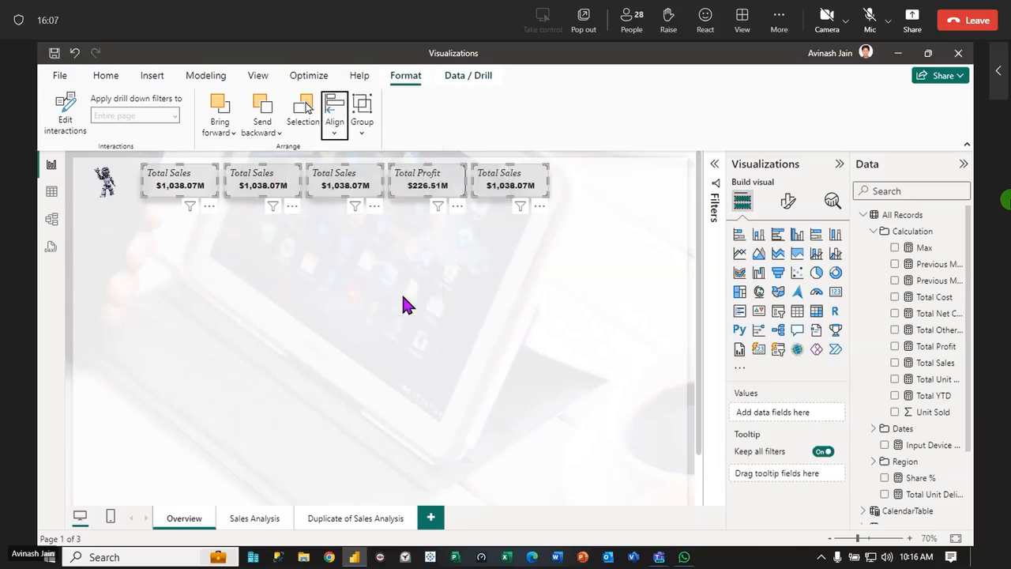
click(403, 297)
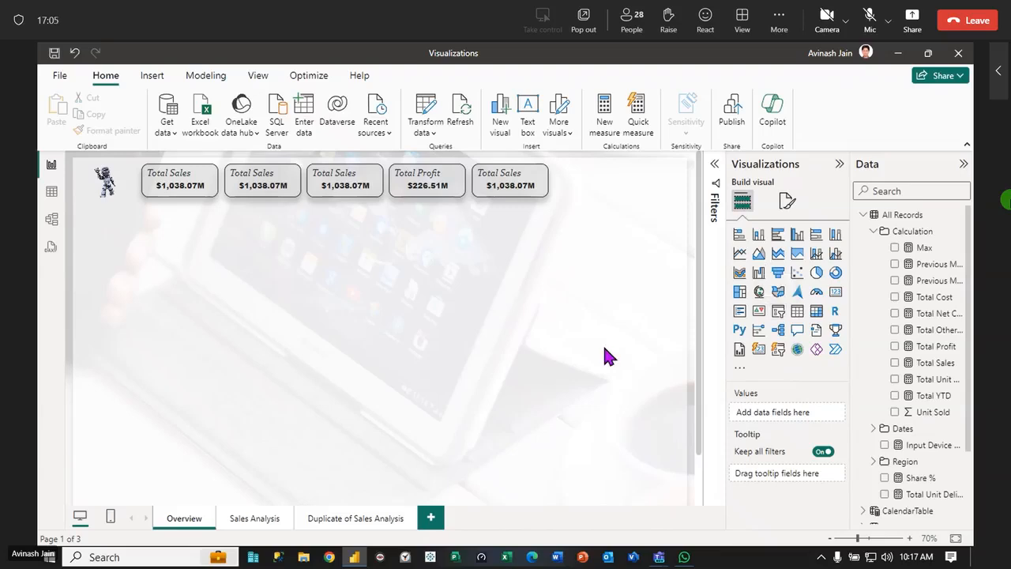
Add a slicer below the row of cards, and copy the first Total Sales card's formatting onto it with Format Painter
click(779, 320)
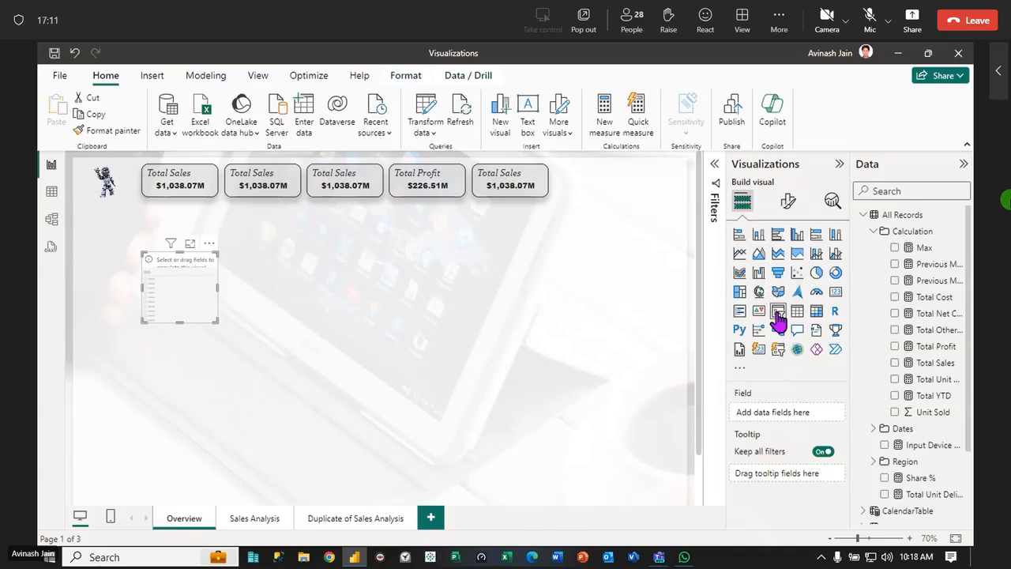
click(190, 191)
click(277, 192)
click(364, 179)
click(456, 181)
click(507, 178)
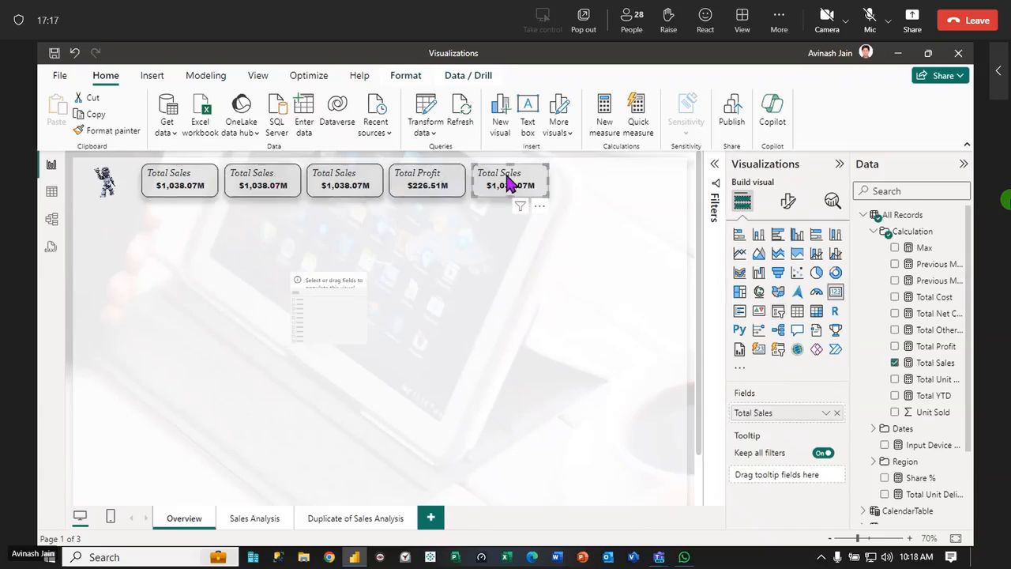
click(345, 289)
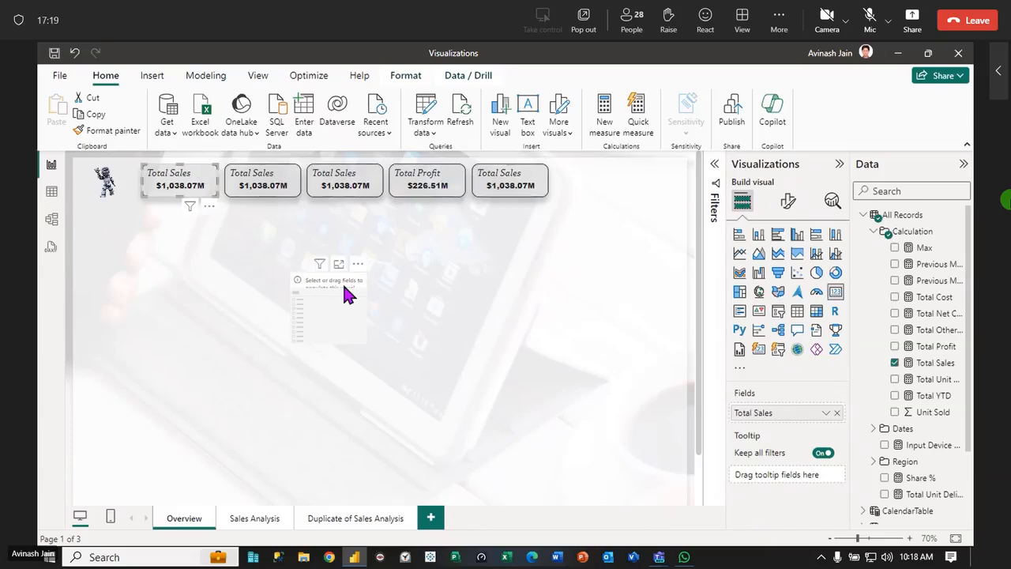
click(122, 133)
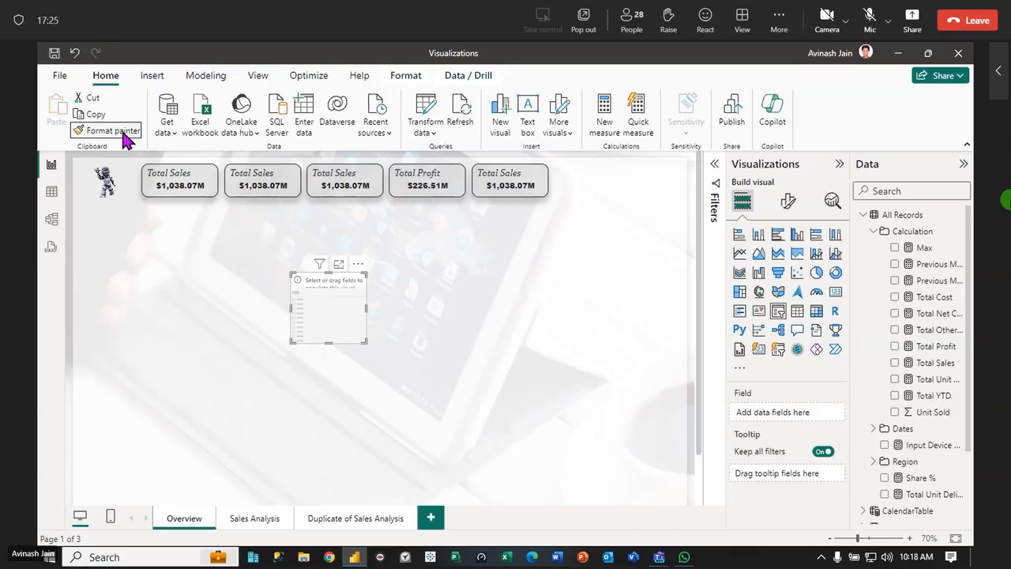
click(348, 309)
click(382, 318)
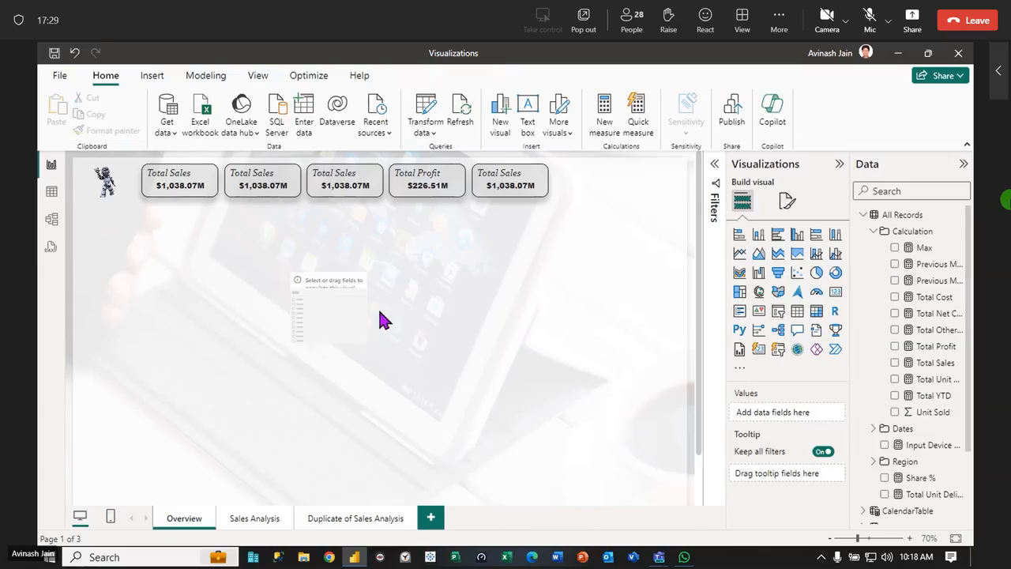
Apply the first Total Sales card's formatting to the empty slicer once more with Format Painter
click(196, 203)
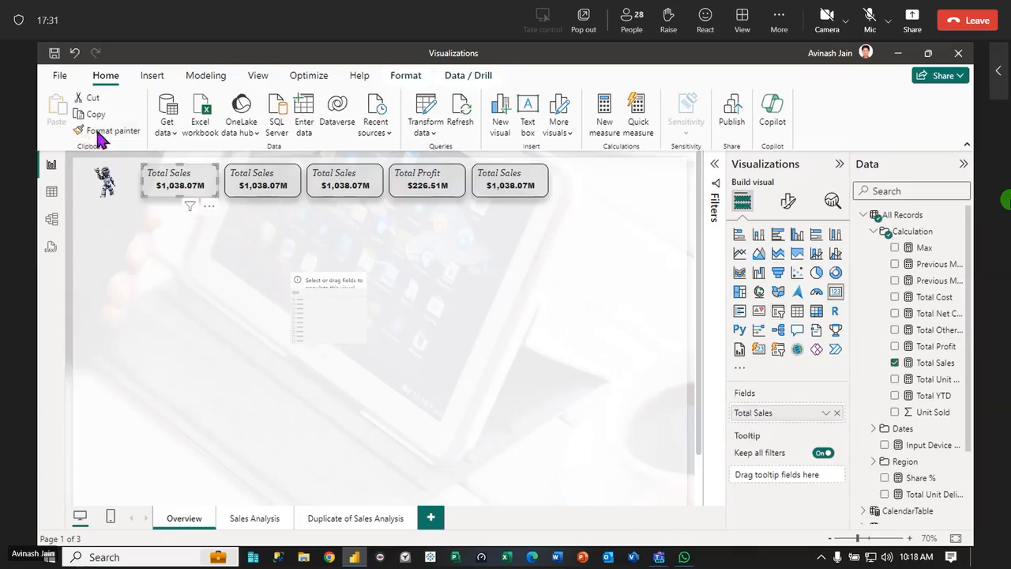
click(110, 131)
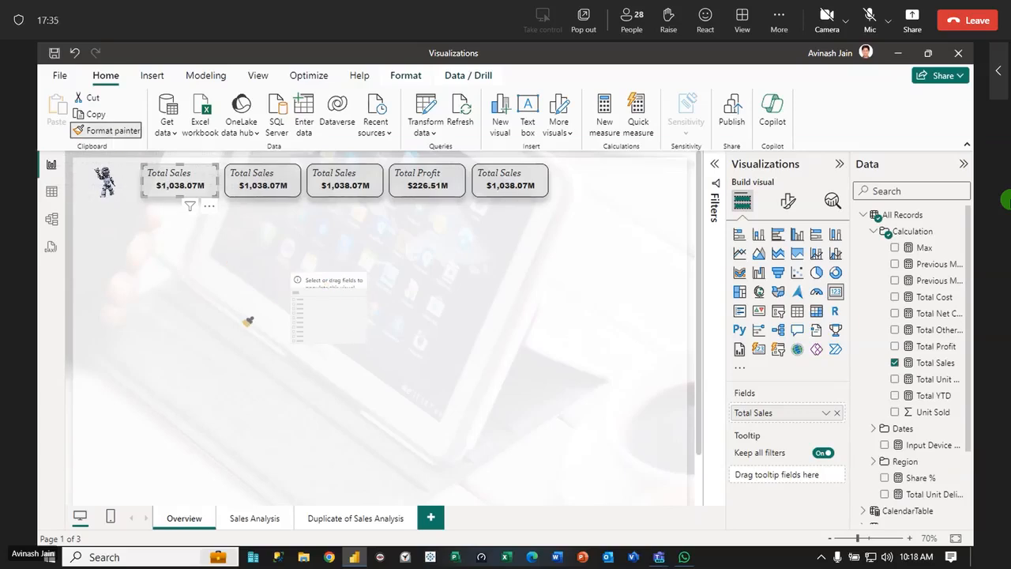
click(316, 323)
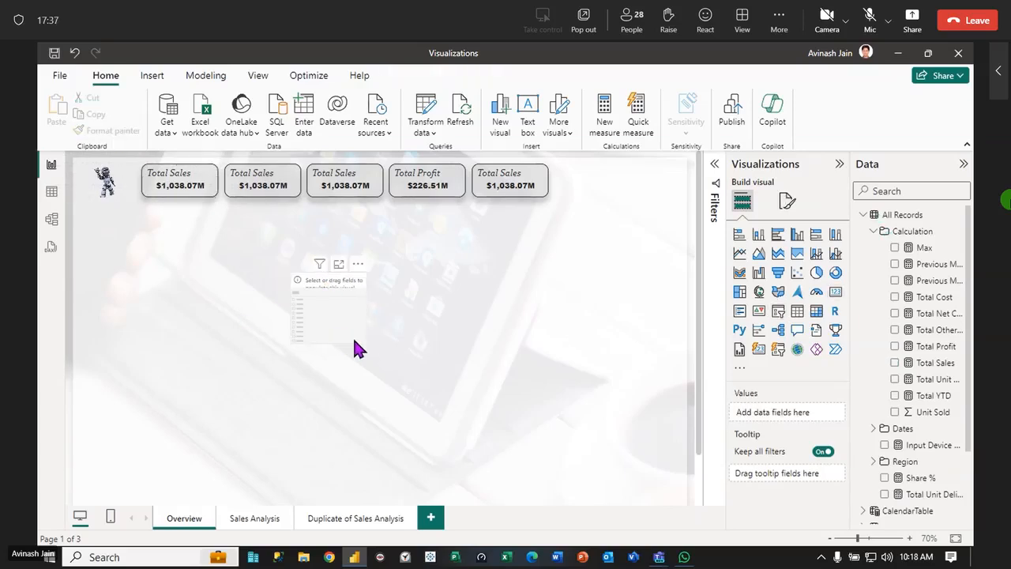
Make the slicer wider and shorter, and add the Store Name field from the Store table to it
drag(360, 342, 479, 327)
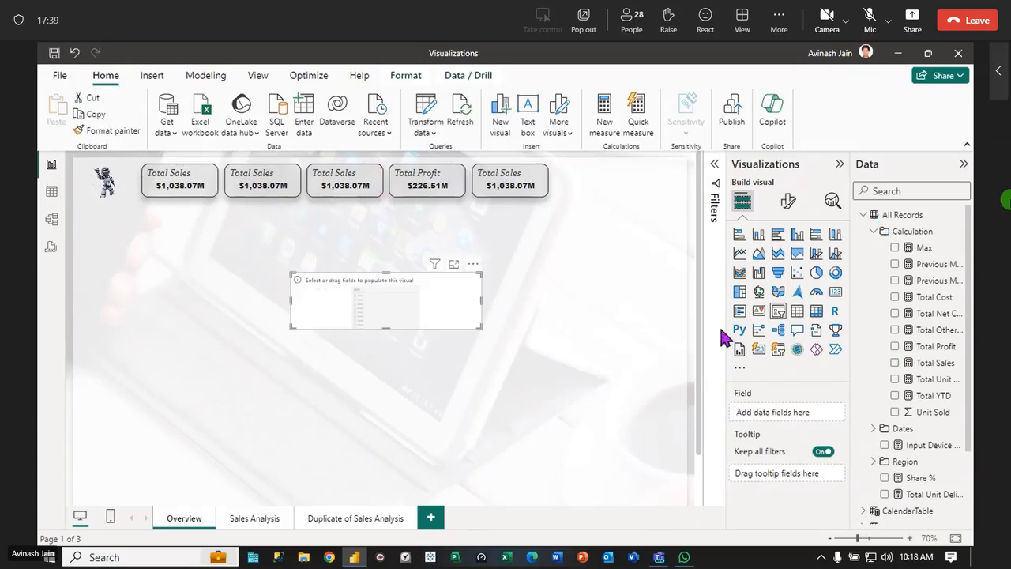
click(874, 230)
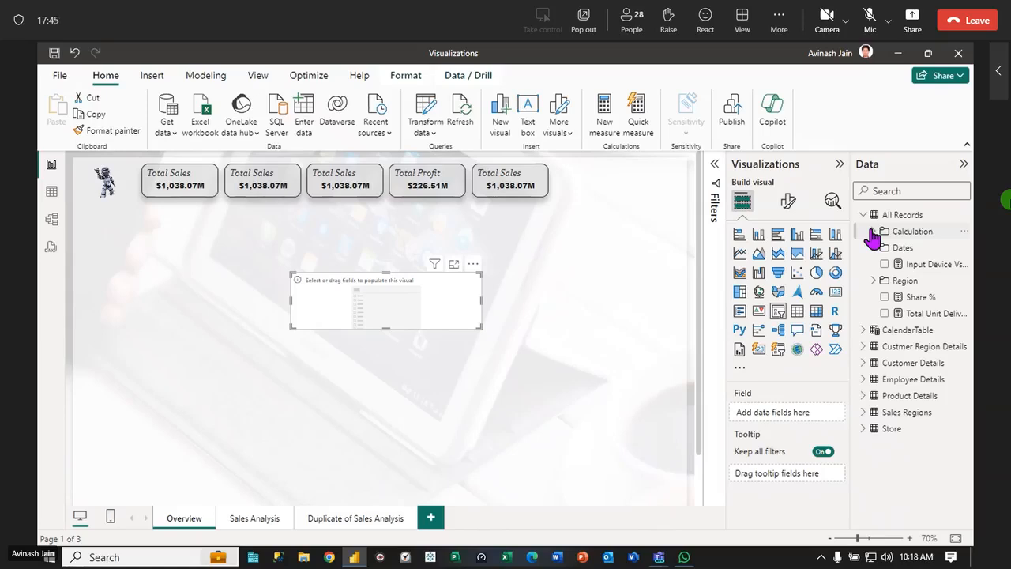
click(863, 428)
drag(943, 466, 444, 319)
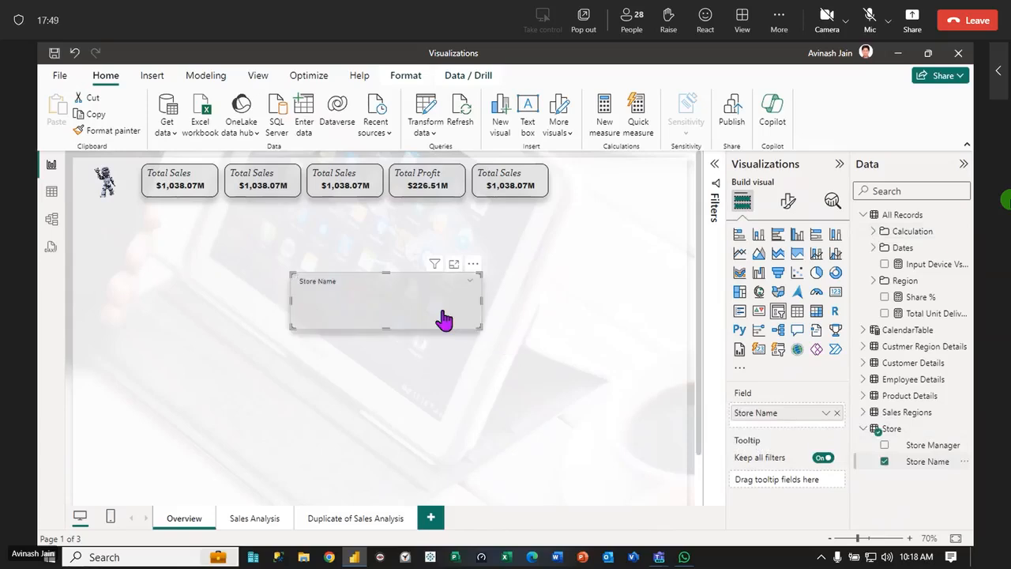
Use Format Painter to copy the first Total Sales card's formatting to the Store Name slicer
click(198, 195)
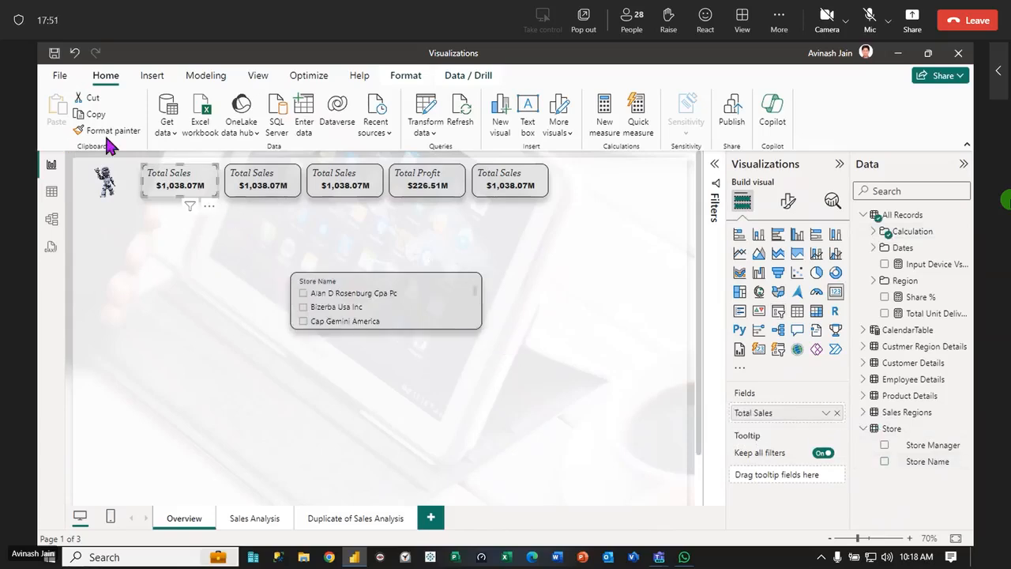
click(107, 136)
click(419, 294)
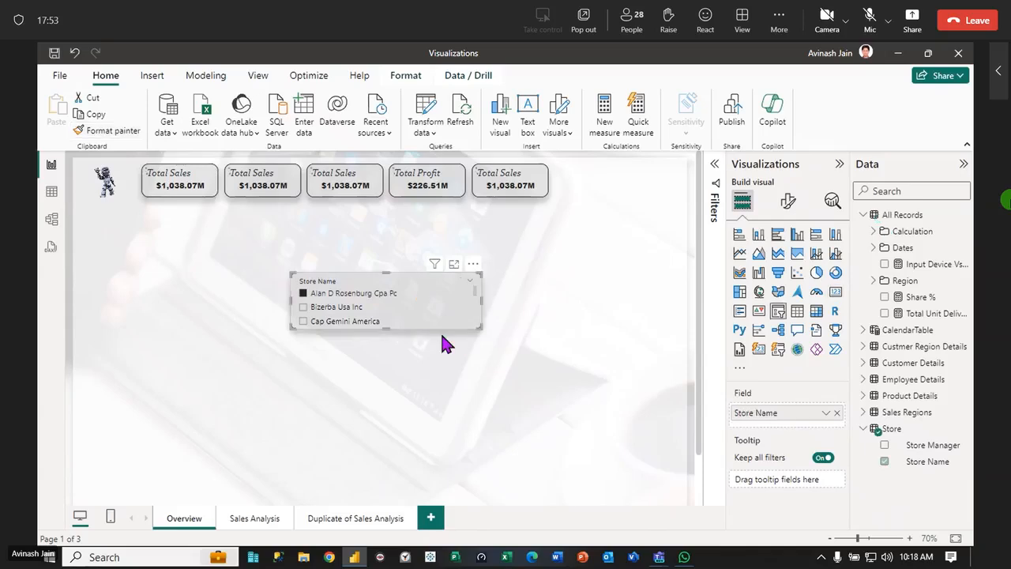
click(443, 357)
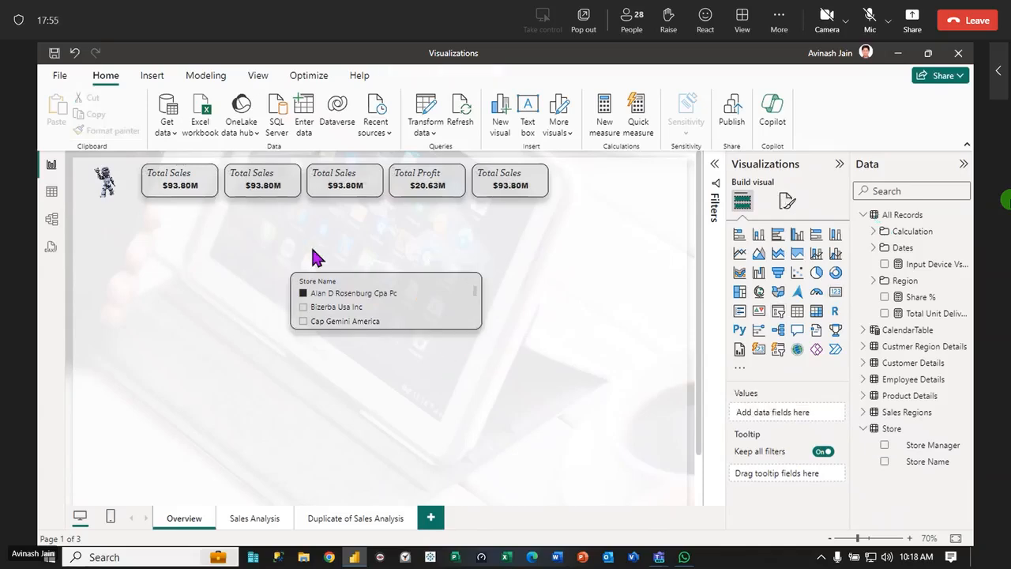
Examine the height and width in the first Total Sales card's size properties
click(208, 191)
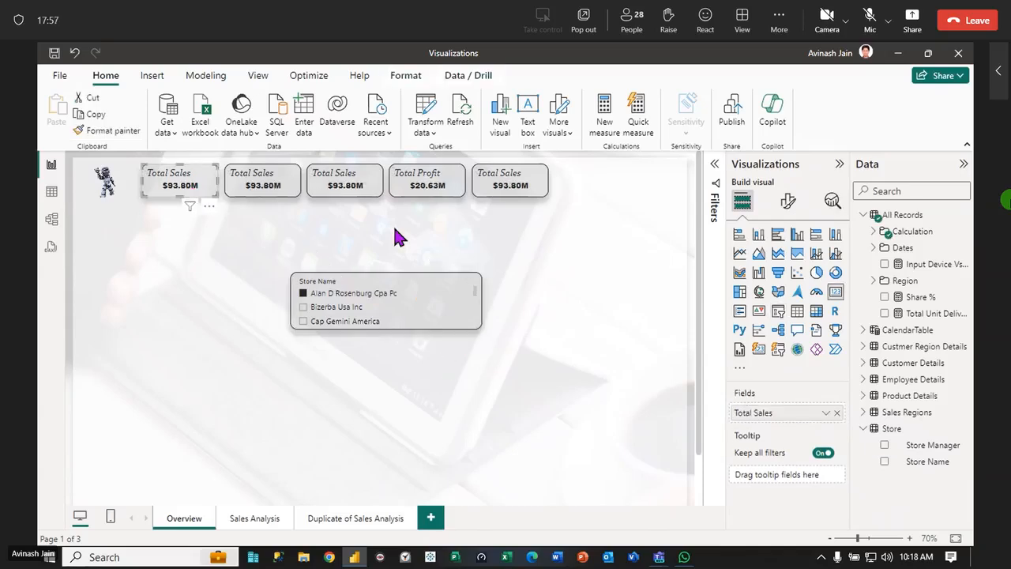
click(791, 205)
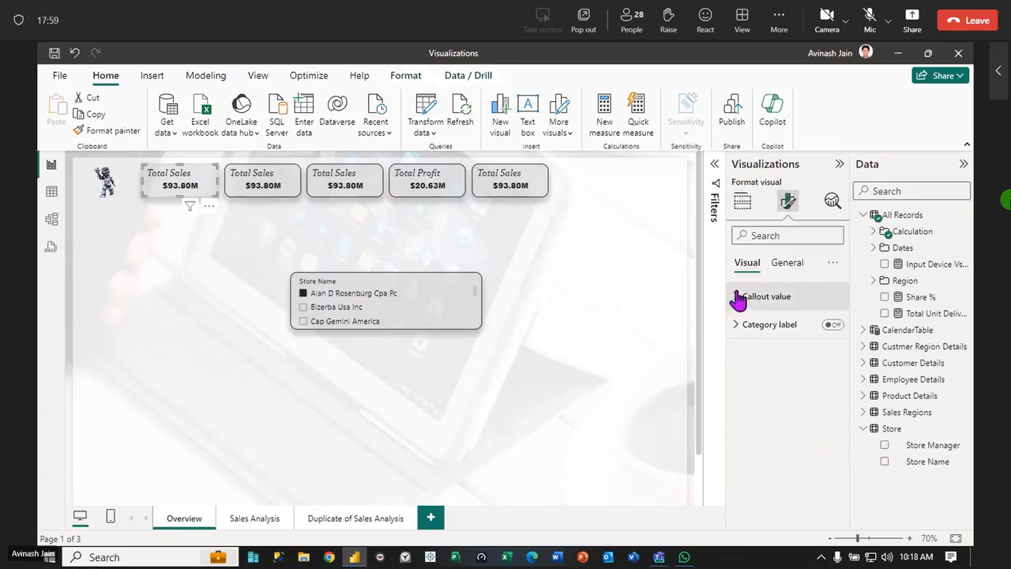
click(790, 263)
click(739, 296)
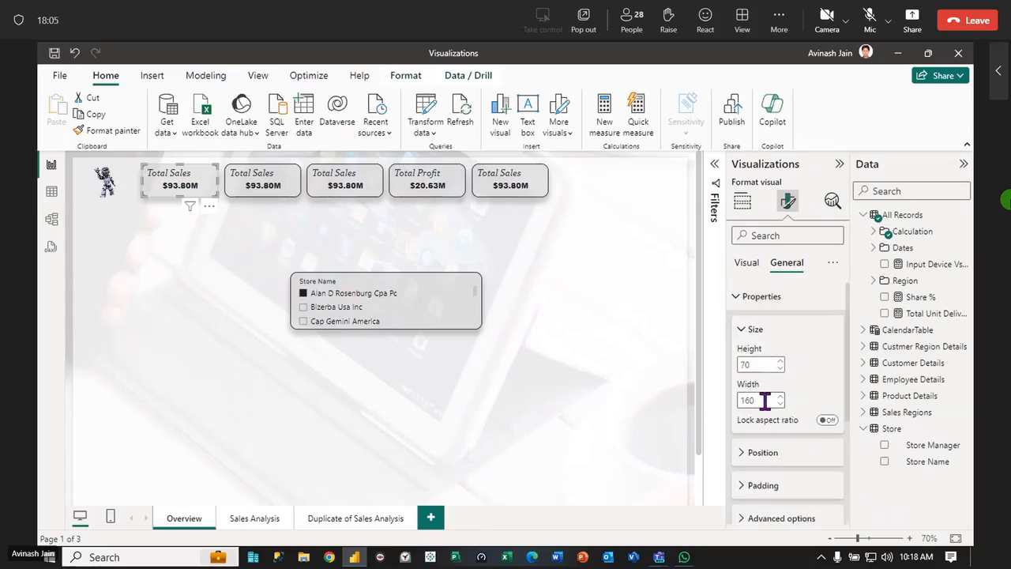
Clear the selected store in the Store Name slicer and set the slicer's height to 70 and width to 160
click(447, 299)
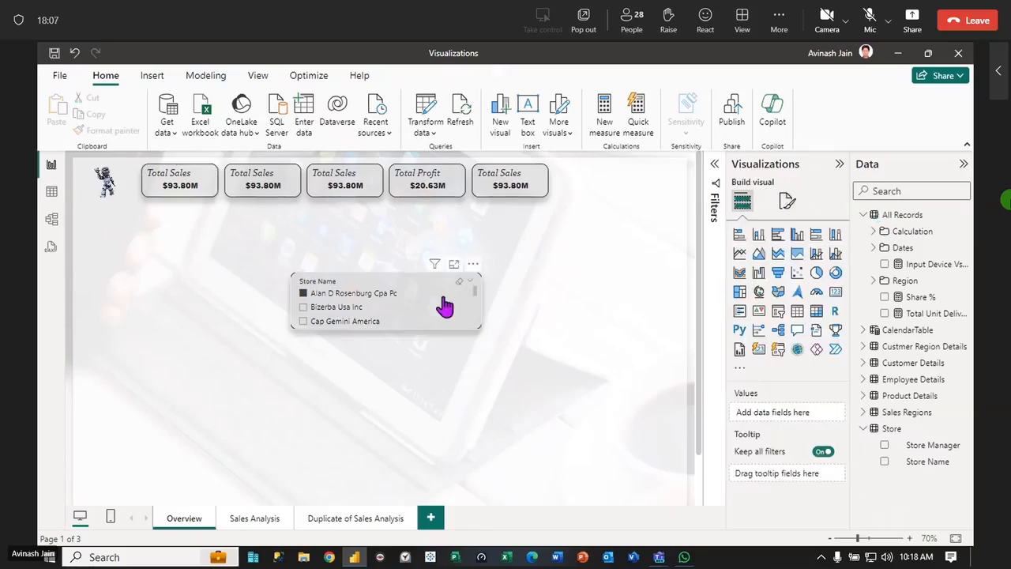
click(787, 202)
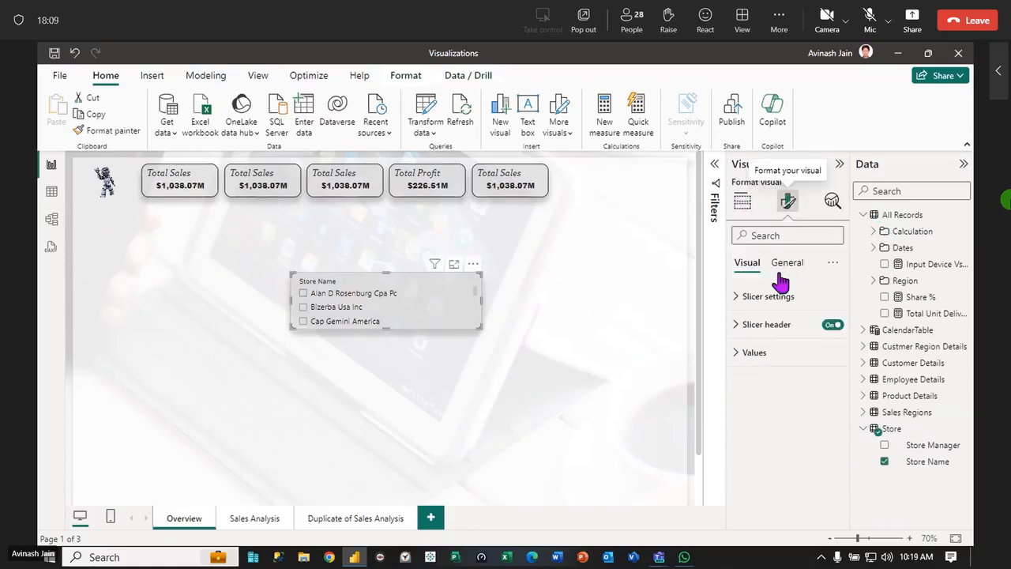
click(784, 263)
click(738, 298)
double_click(763, 364)
text(70)
double_click(766, 399)
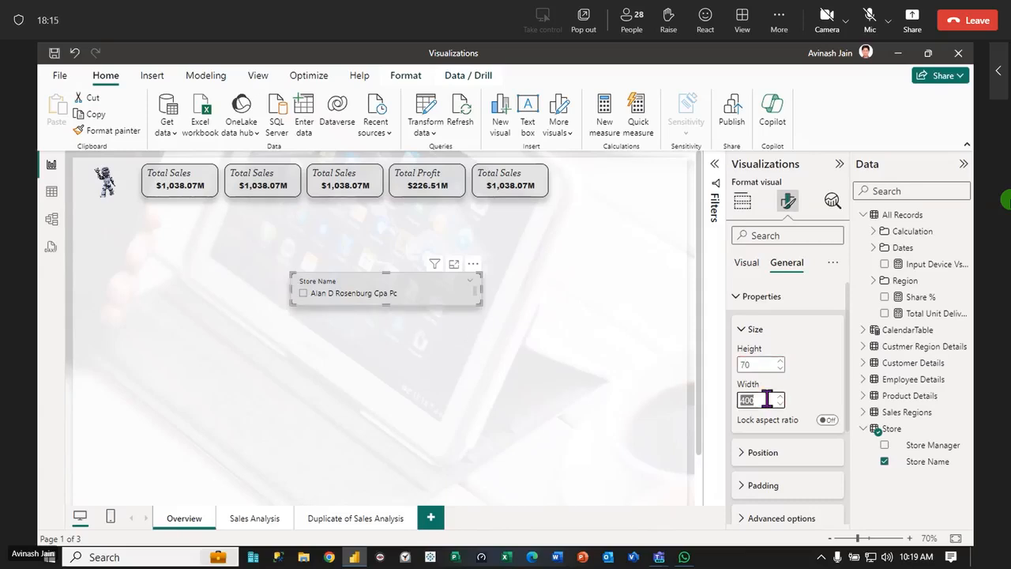
text(160)
click(455, 387)
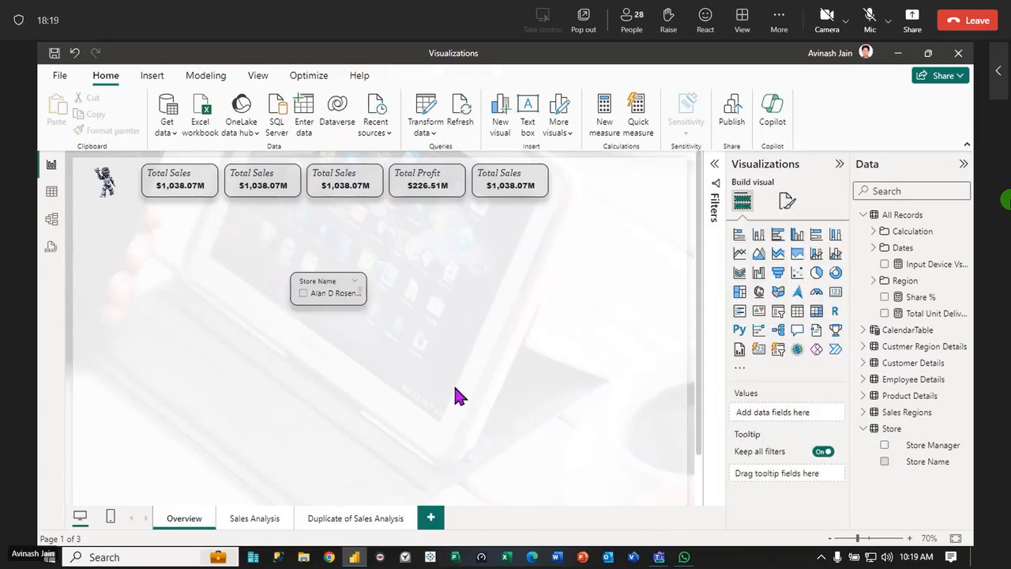
Move the Store Name slicer to the right of the last Total Sales card and top-align it with that card
click(334, 287)
drag(334, 286, 605, 230)
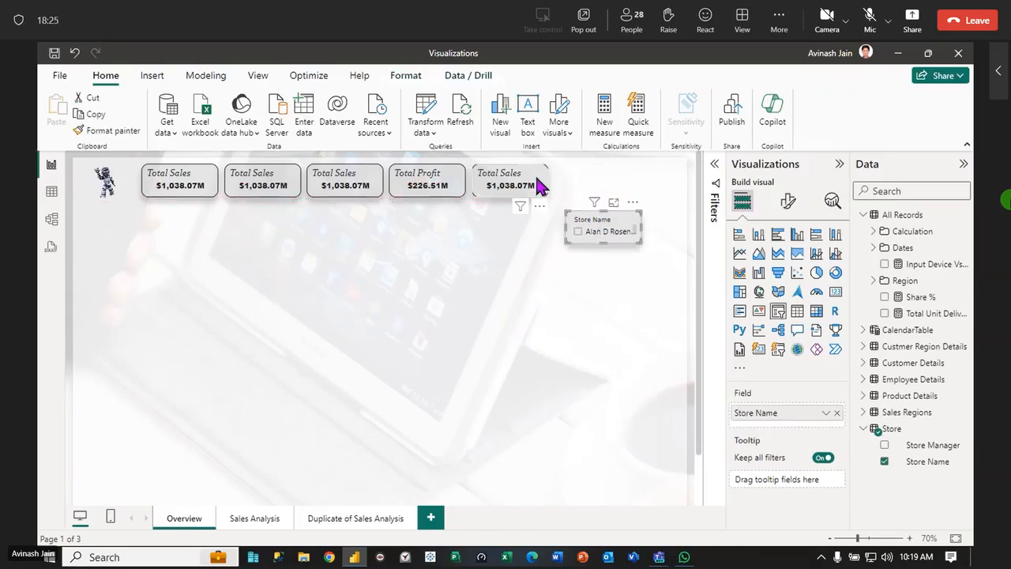
click(540, 187)
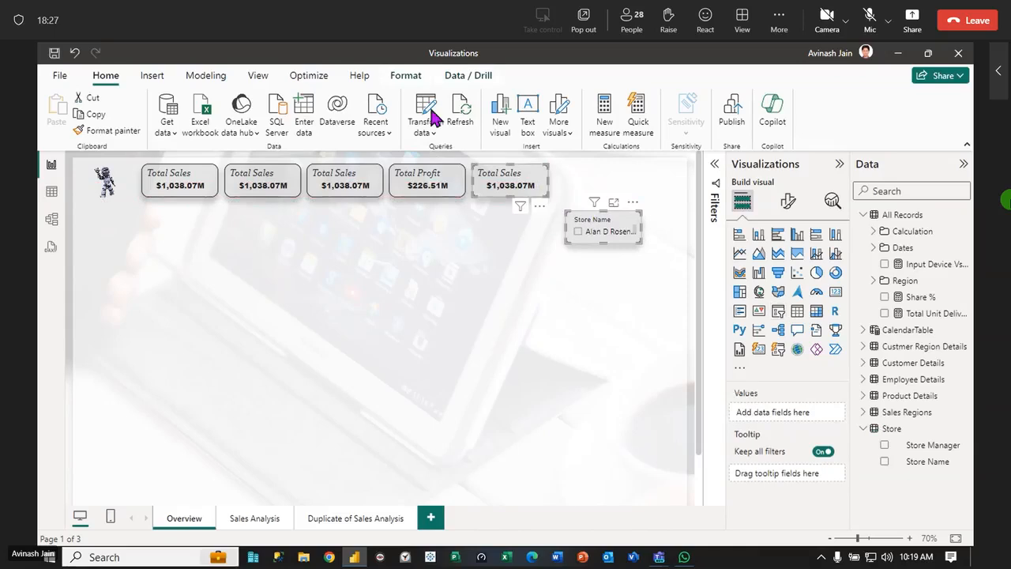
click(407, 76)
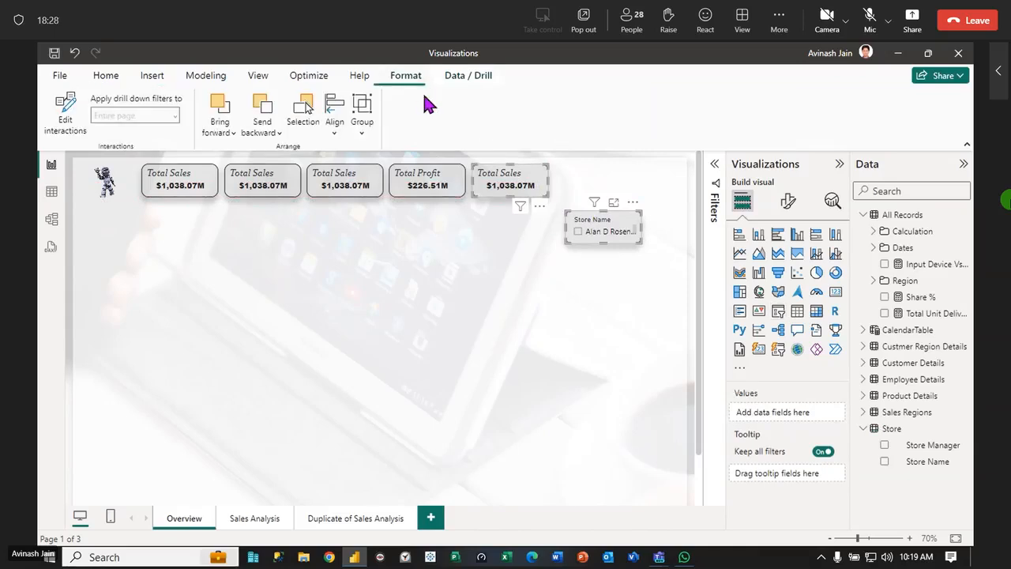
click(330, 130)
click(367, 224)
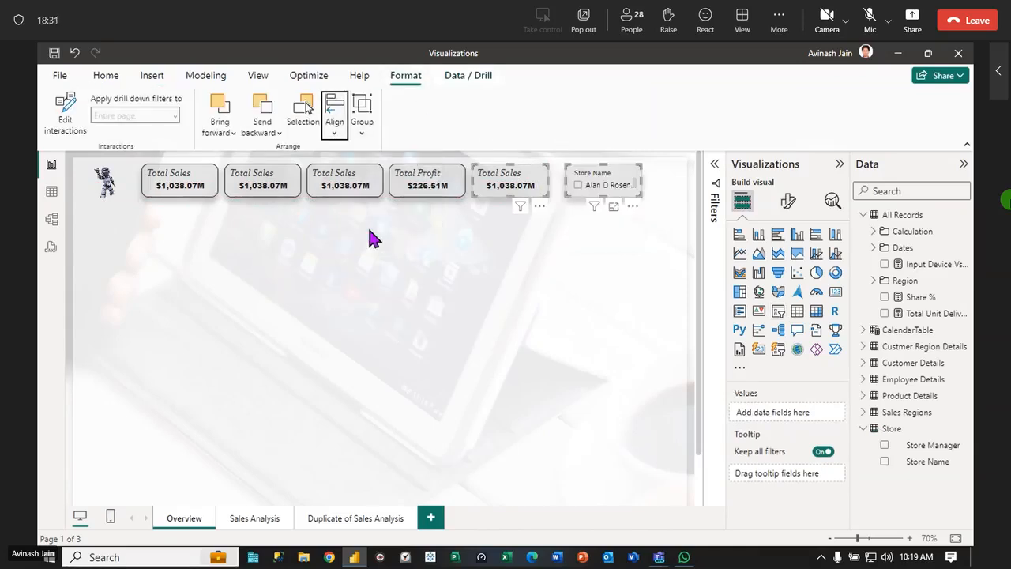
click(477, 349)
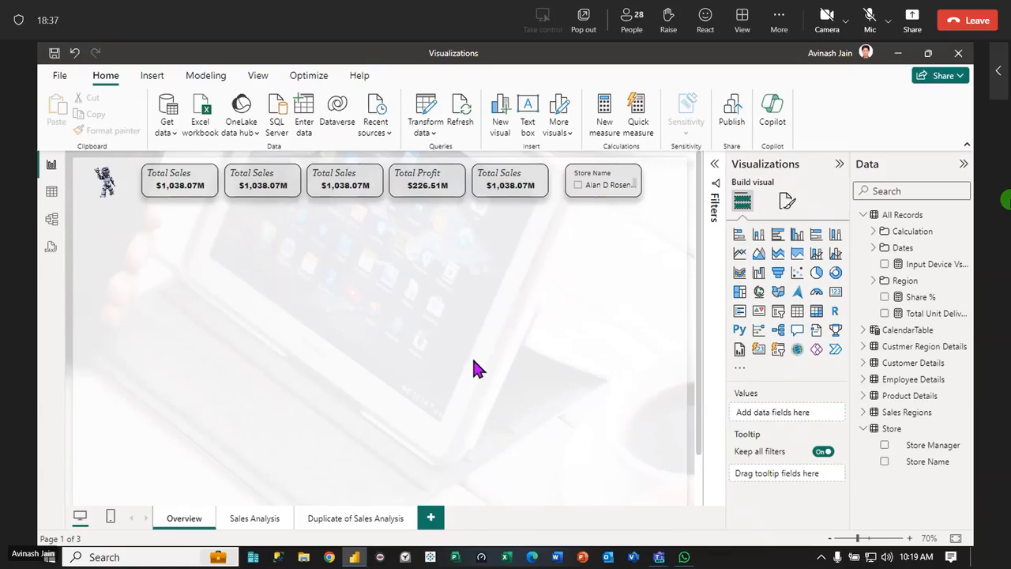
Widen the Store Name slicer toward the page's right edge, and distribute it and the five cards horizontally
click(607, 190)
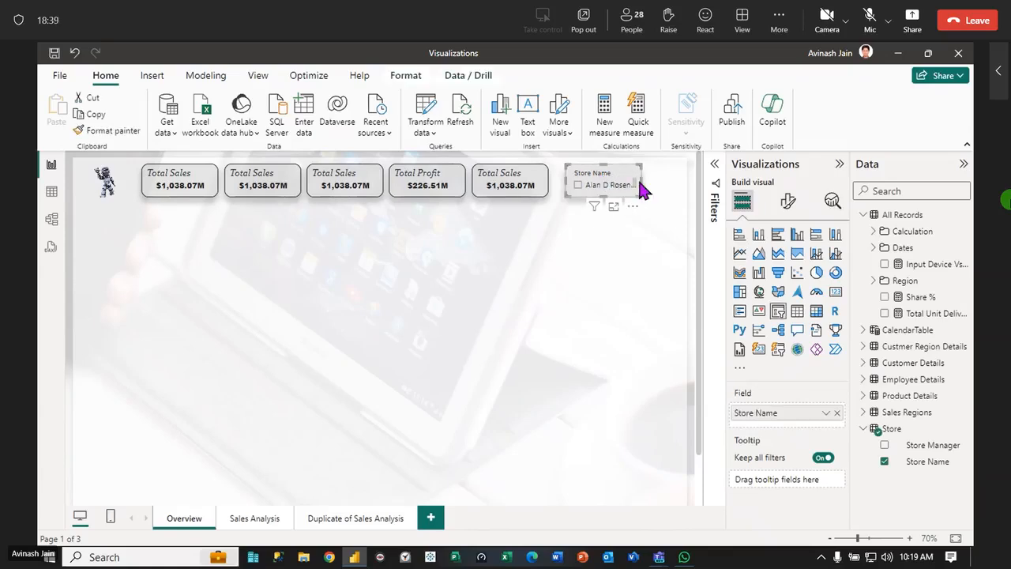
drag(642, 189, 671, 184)
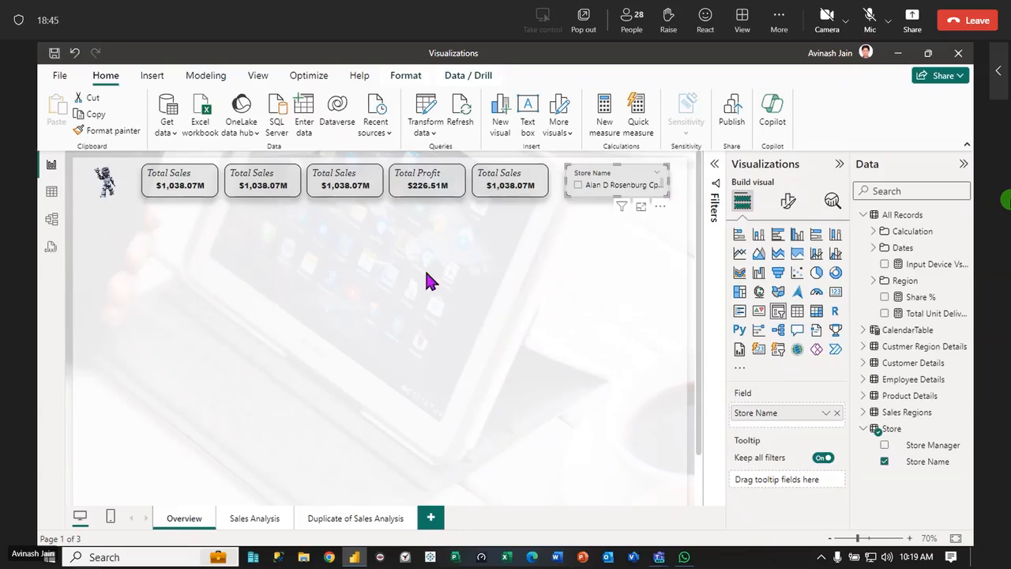
ctrl+click(486, 194)
ctrl+click(427, 190)
ctrl+click(361, 192)
ctrl+click(259, 191)
ctrl+click(201, 192)
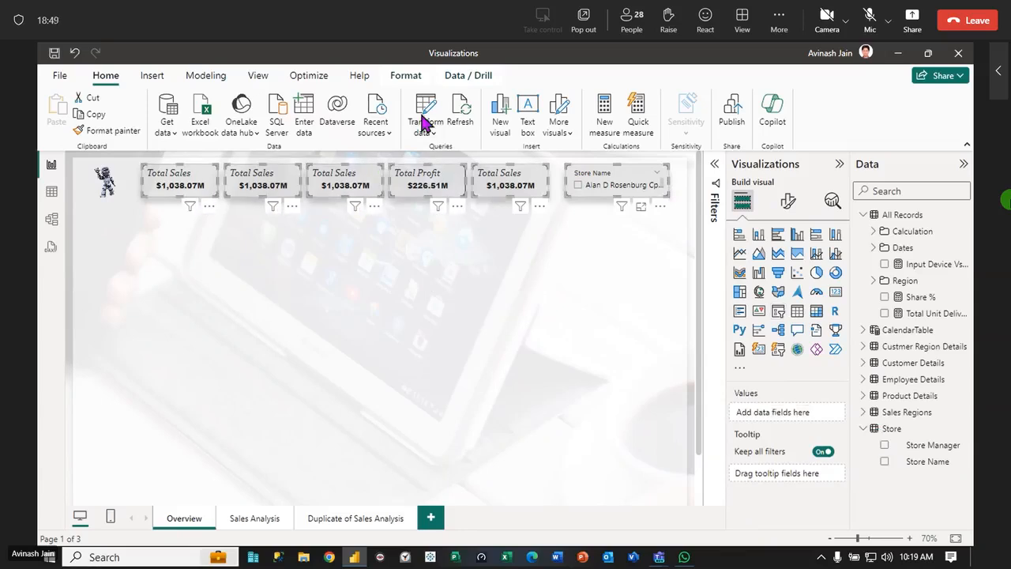
click(406, 77)
click(331, 127)
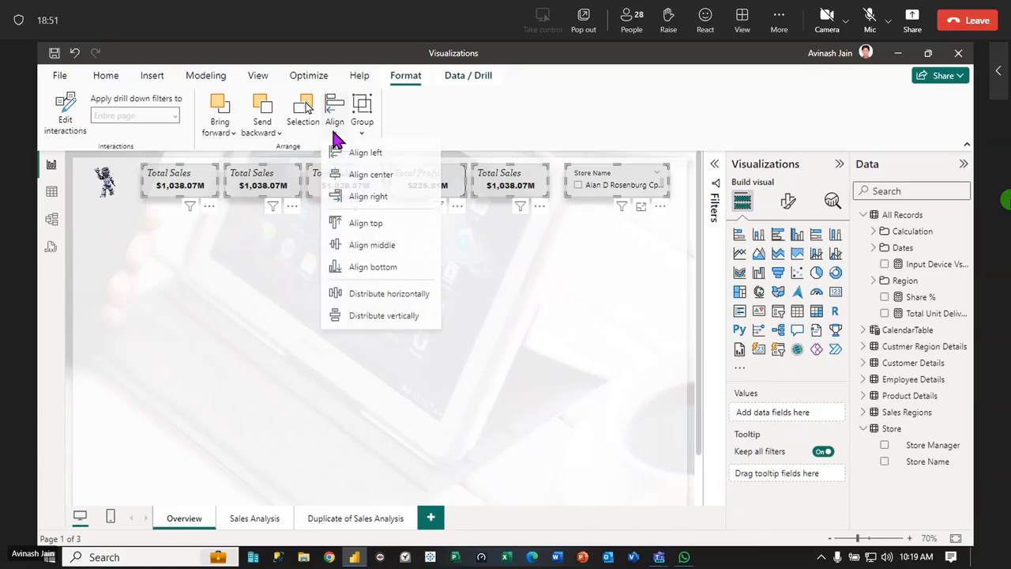
click(347, 297)
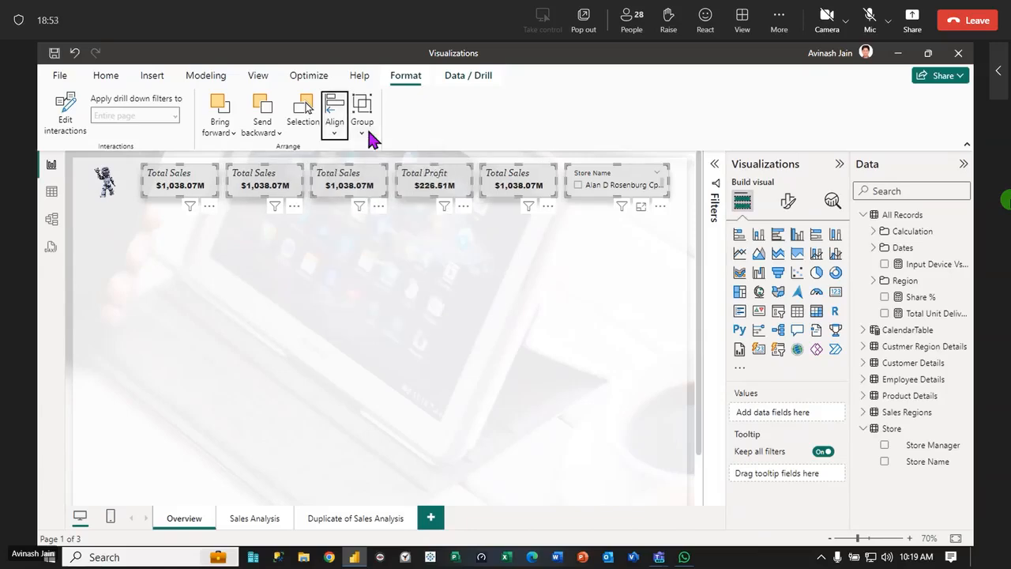
Align the five cards and the Store Name slicer to their middle, and deselect them
click(335, 122)
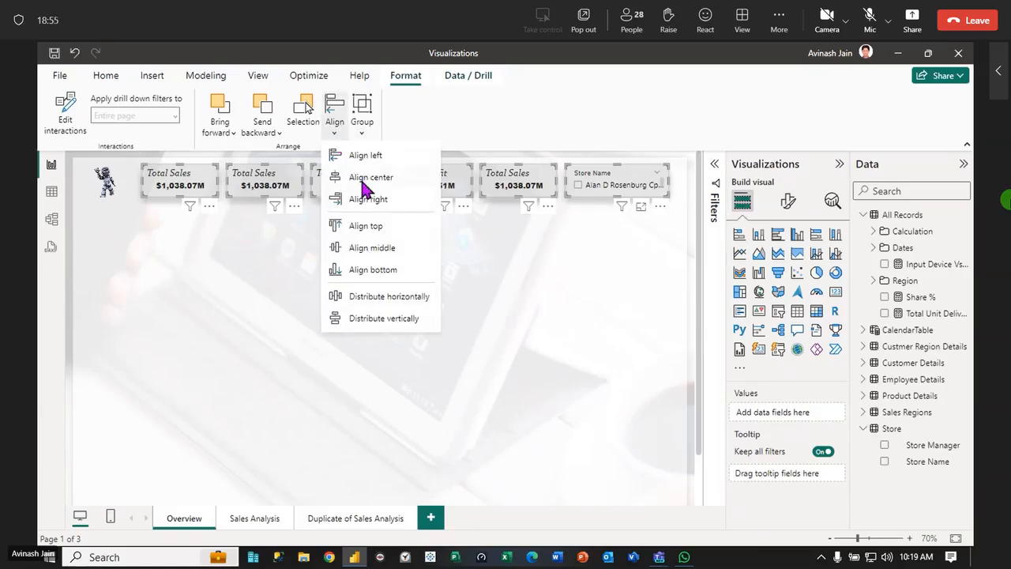
click(372, 248)
click(449, 295)
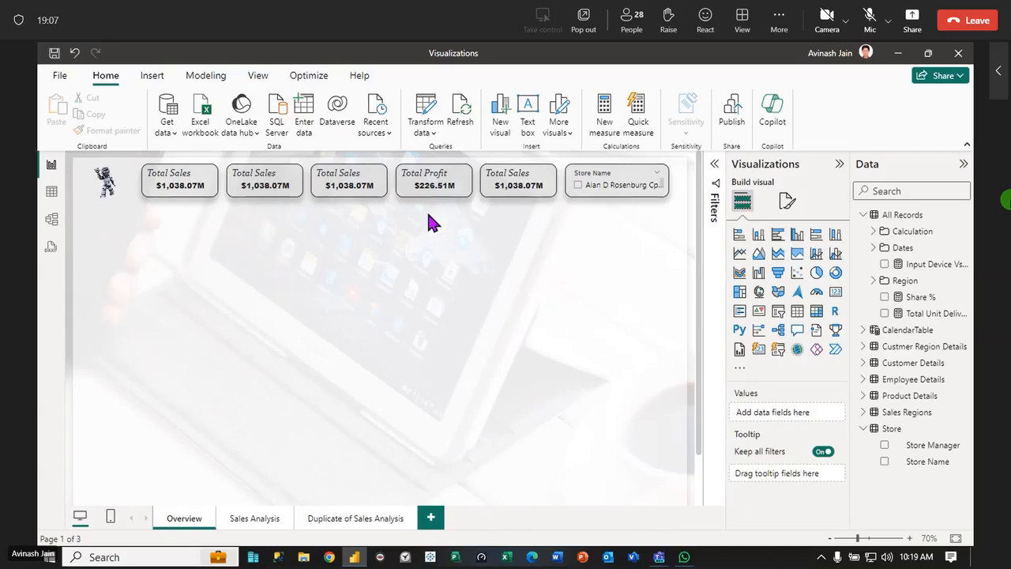
click(613, 190)
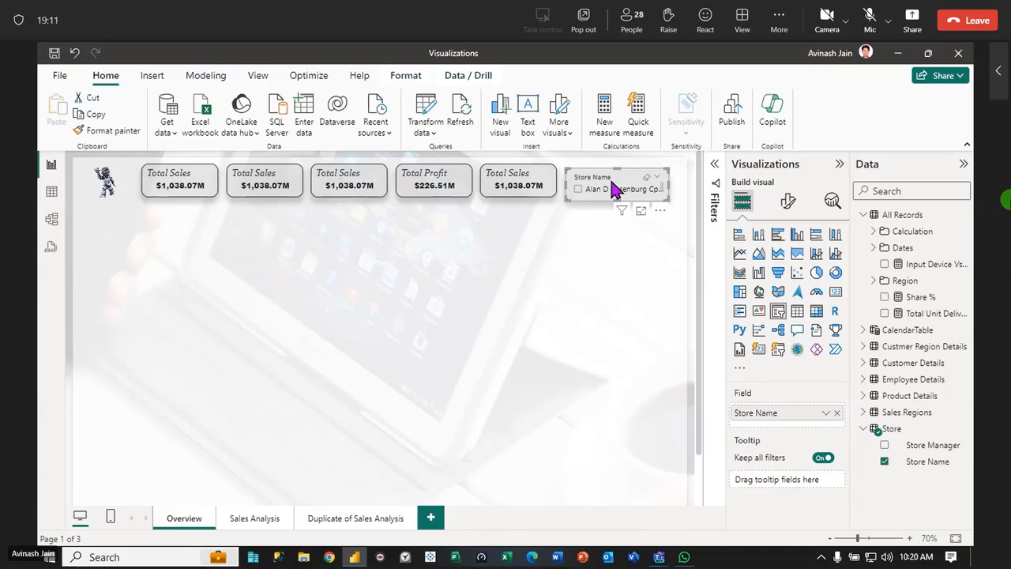
drag(615, 188, 614, 184)
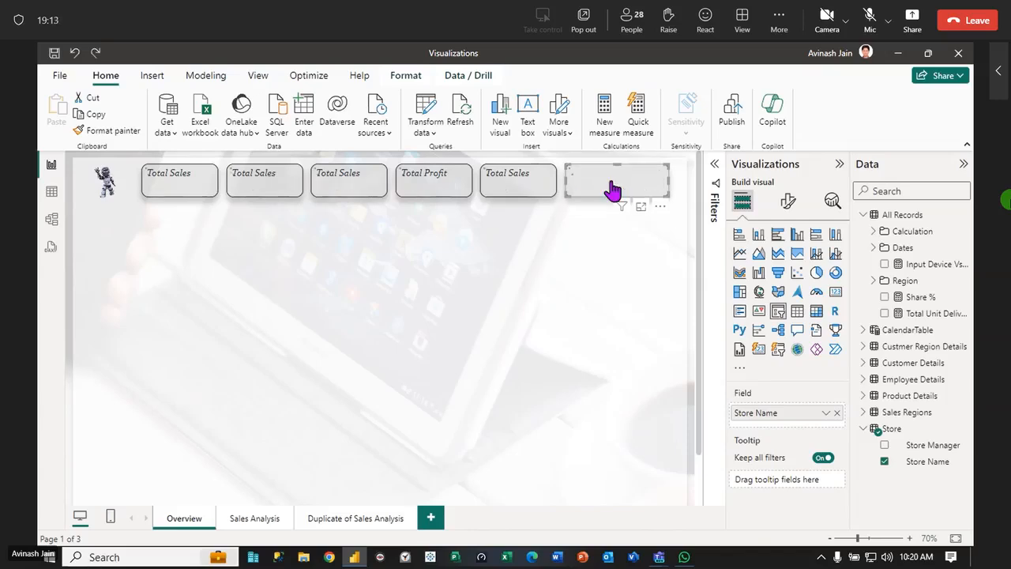
click(596, 244)
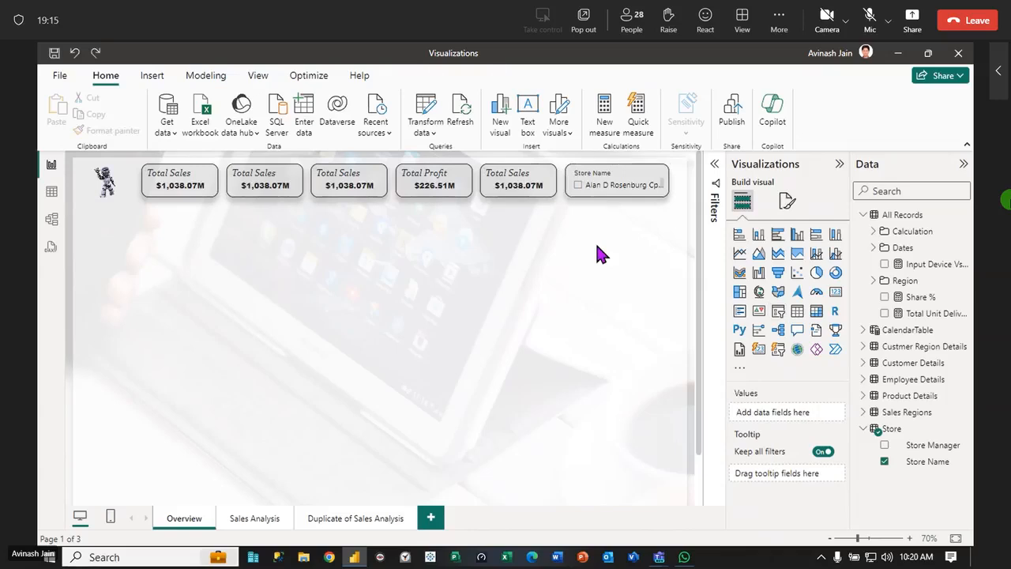
Open the Store Name slicer's style options and stretch the slicer downward to a height of about 474
click(608, 180)
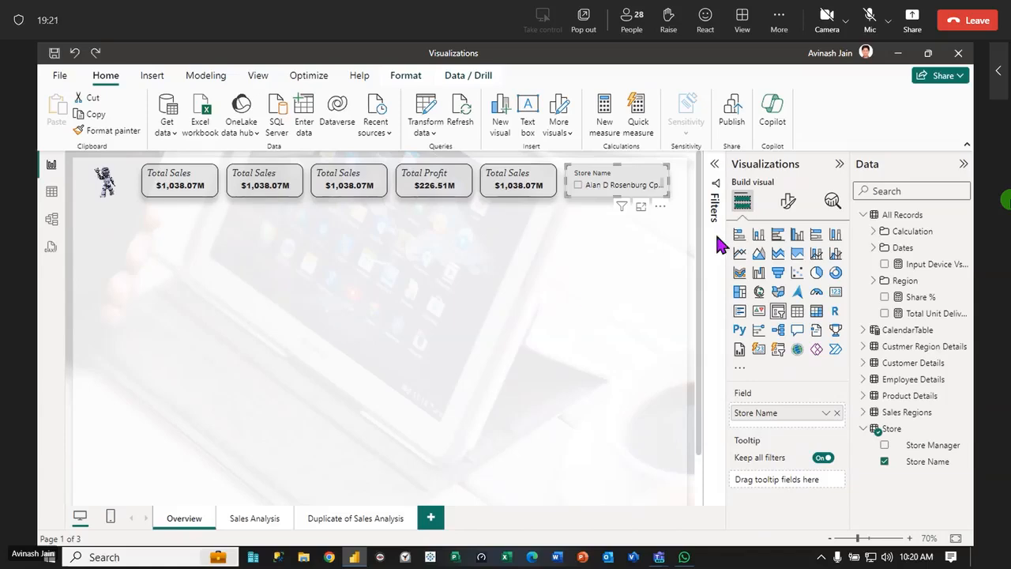
click(789, 204)
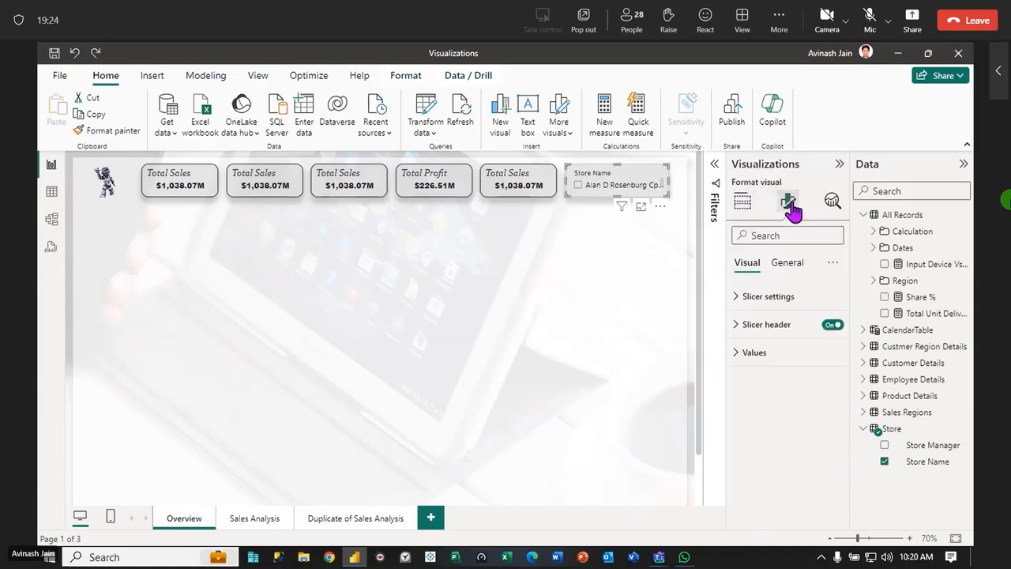
click(742, 296)
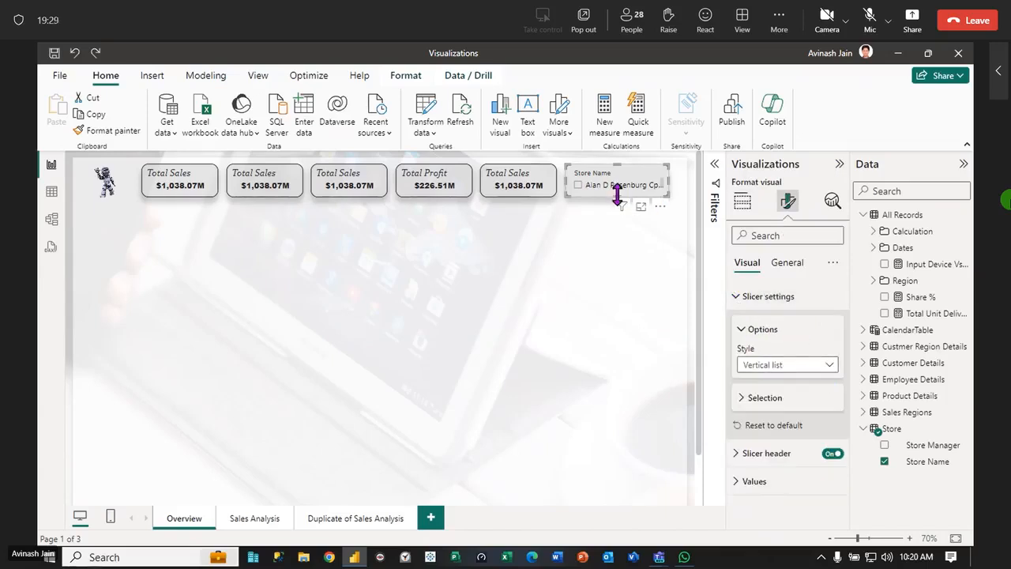
drag(617, 198, 608, 388)
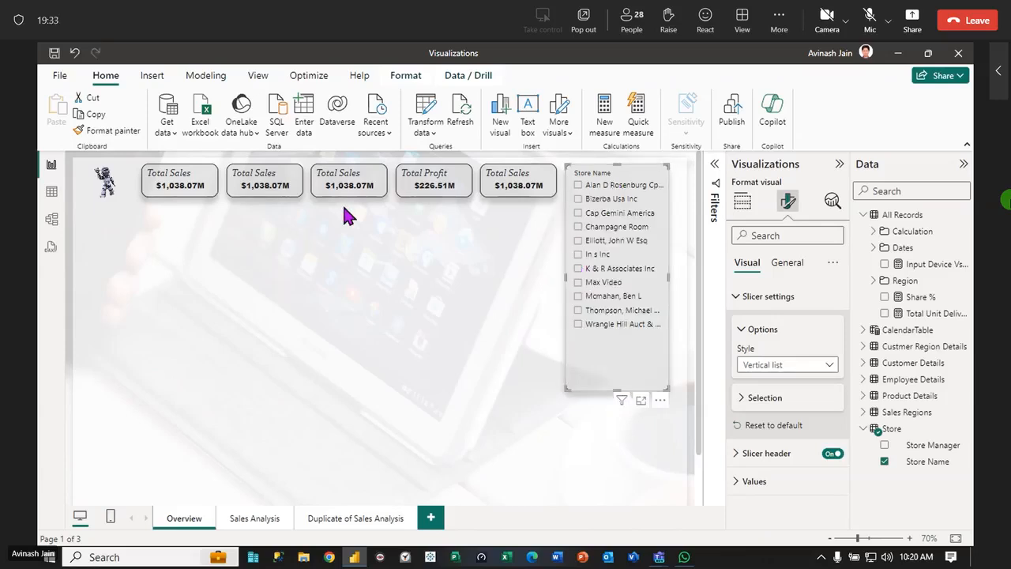
Filter the cards by one store after another in the Store Name slicer, ending with the Wrangle Hill store
click(579, 200)
click(579, 213)
click(577, 241)
click(579, 295)
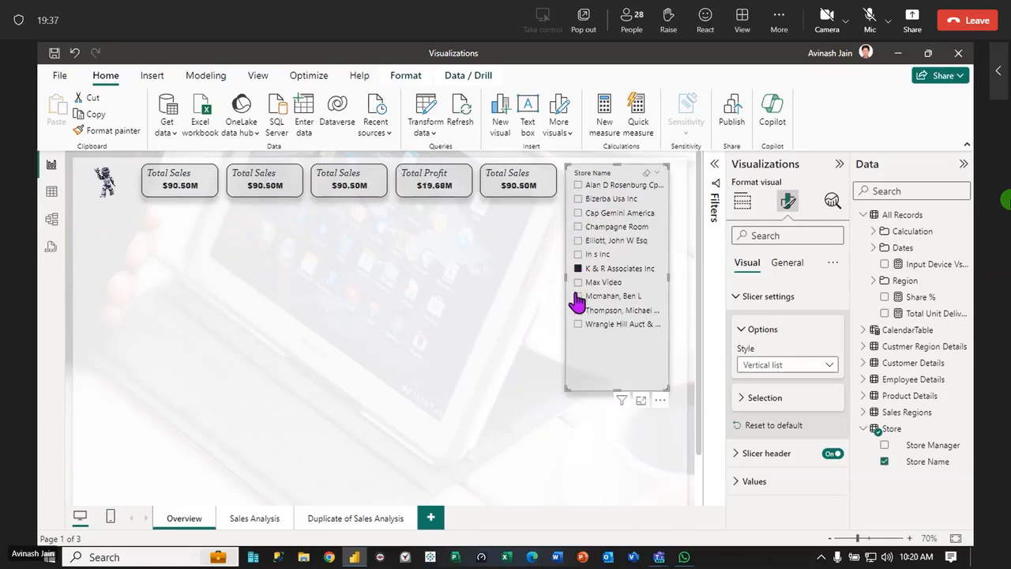
click(578, 323)
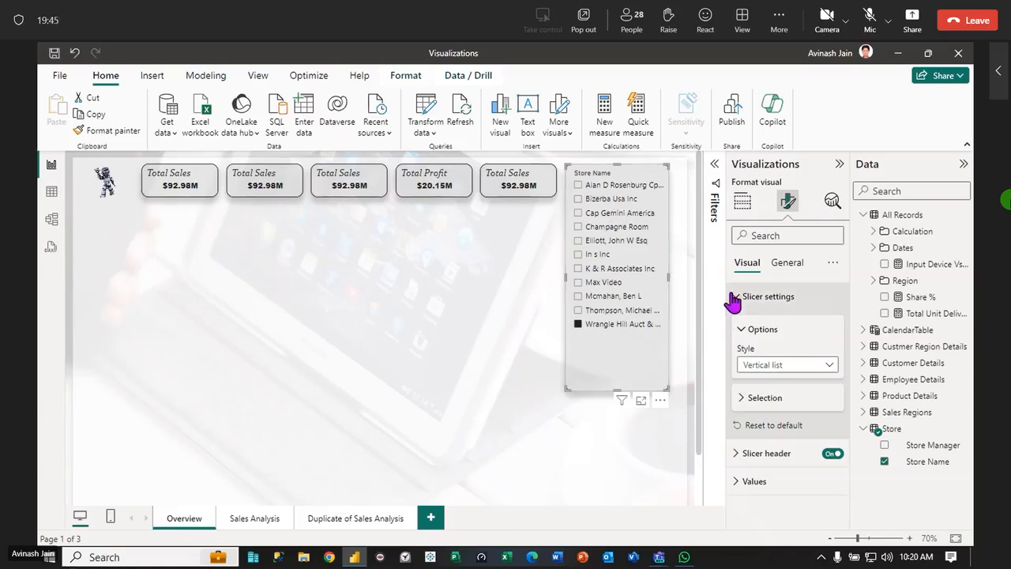
Set the Store Name slicer's style to Tile, and try filtering by store tiles before clearing the selection
click(832, 368)
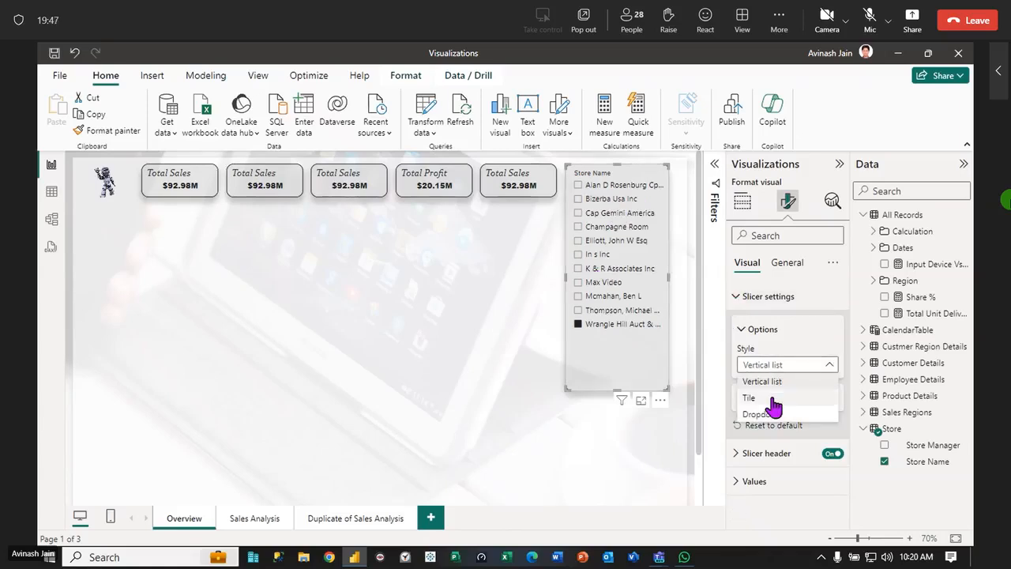
click(773, 401)
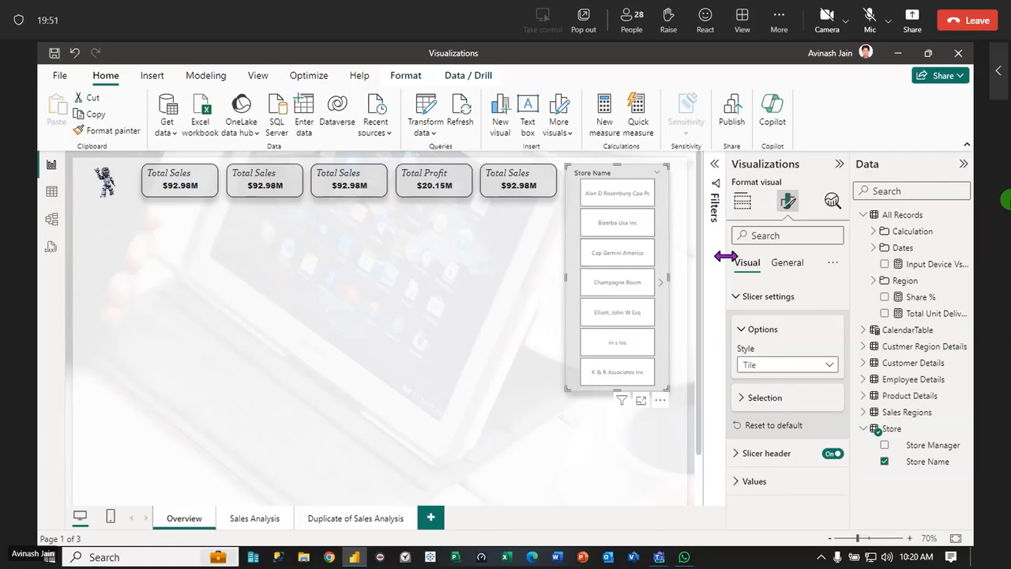
click(615, 198)
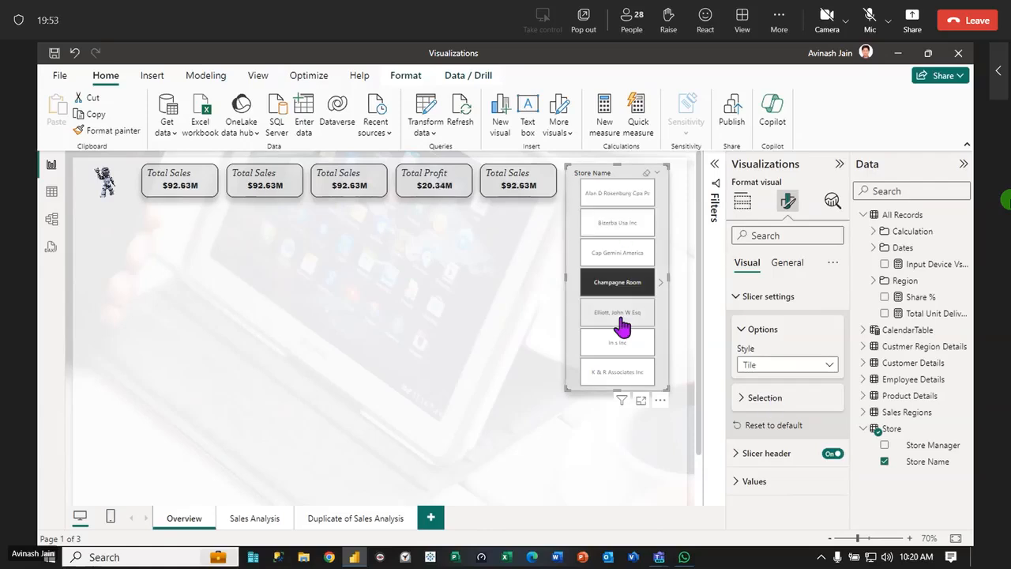
click(646, 172)
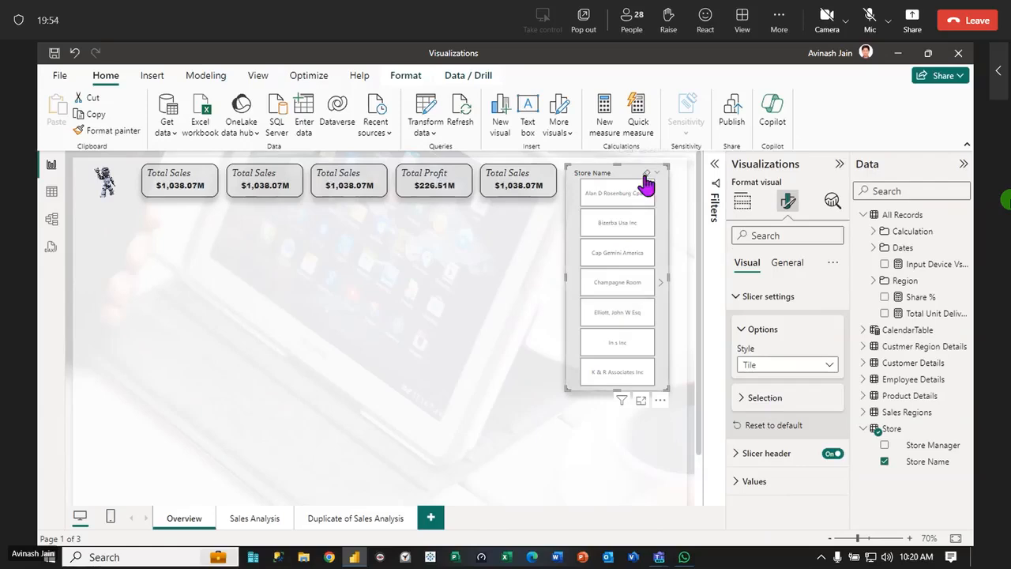
Set the Store Name slicer's style to Dropdown
click(825, 365)
click(762, 414)
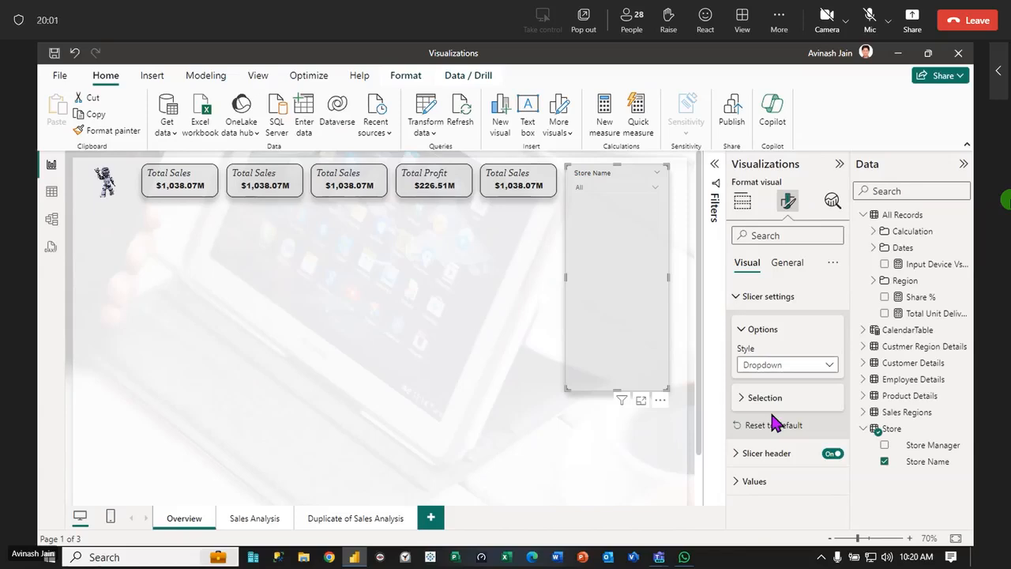
click(531, 193)
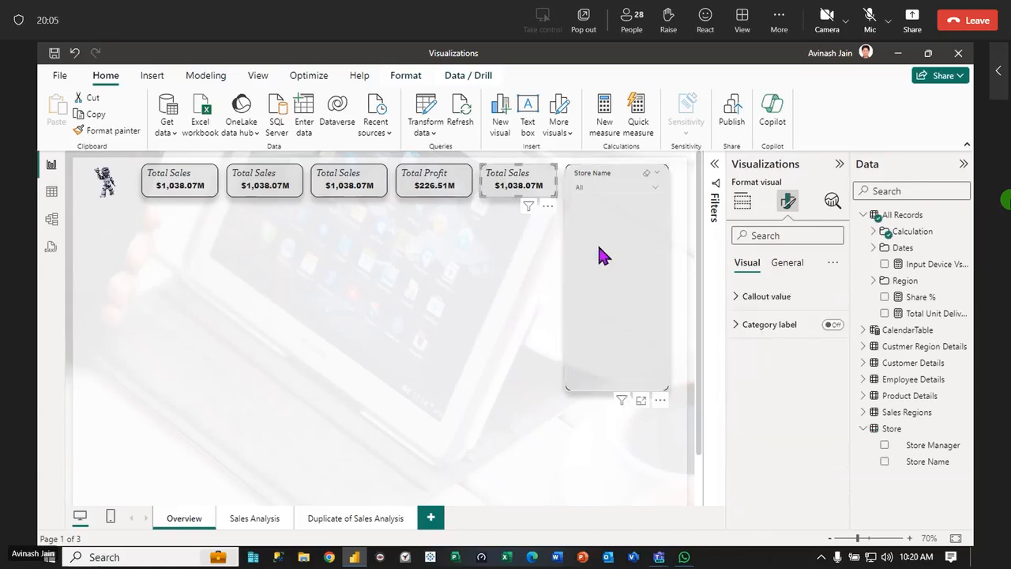
Set the Store Name slicer's width to 160 and its height to 70
click(608, 277)
click(787, 262)
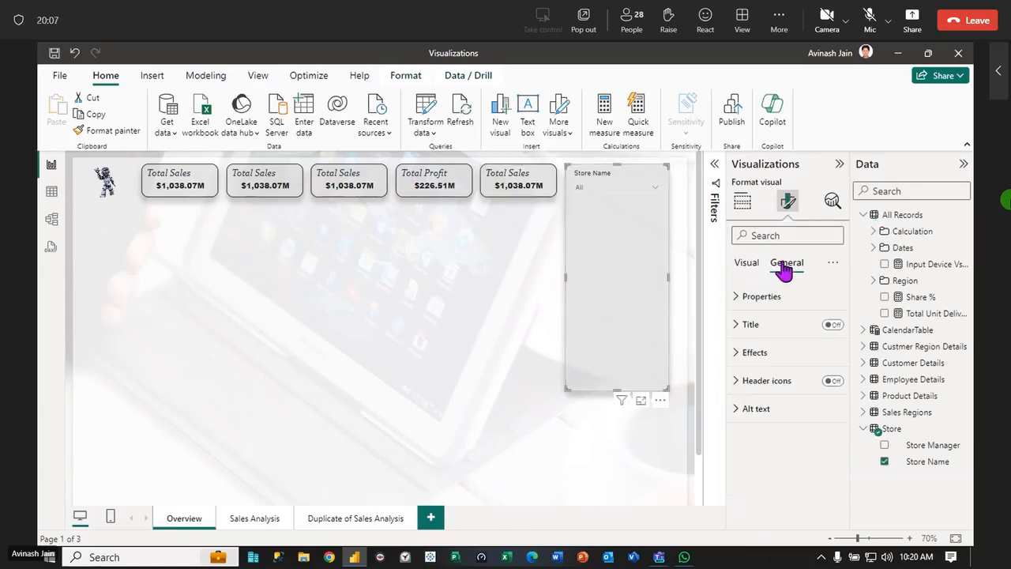
click(747, 298)
click(763, 400)
text(160)
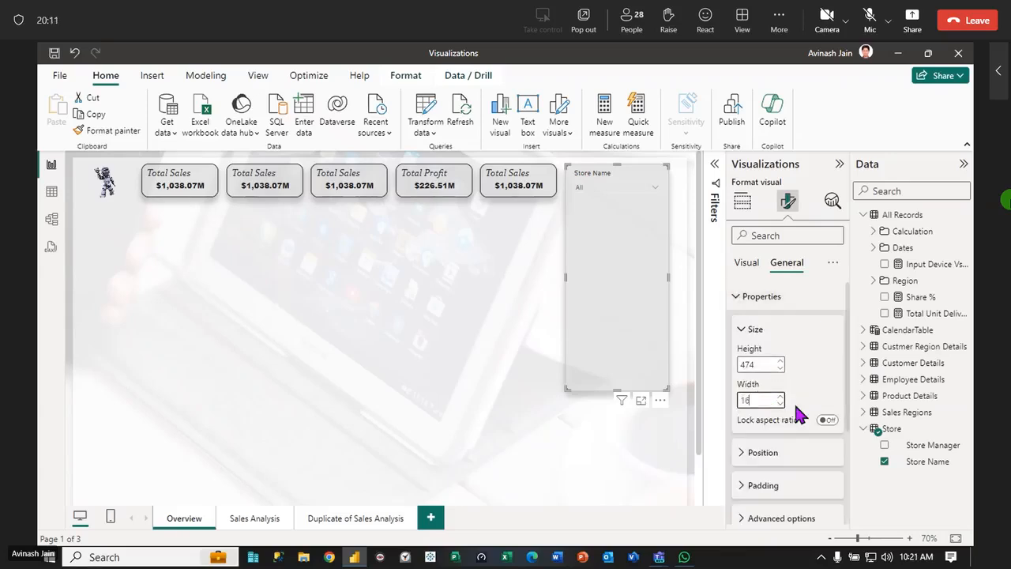
key(Return)
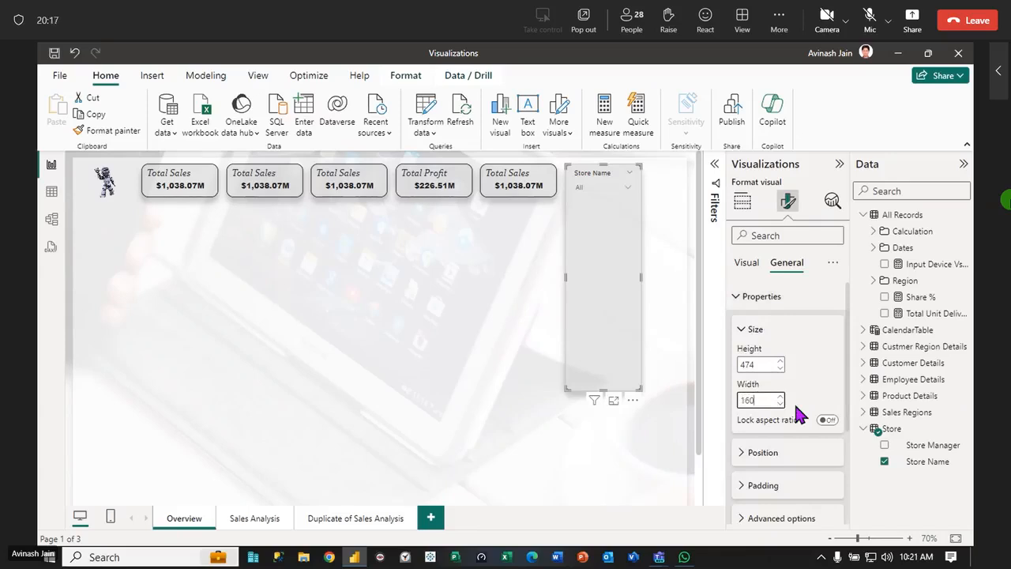
double_click(763, 364)
text(70)
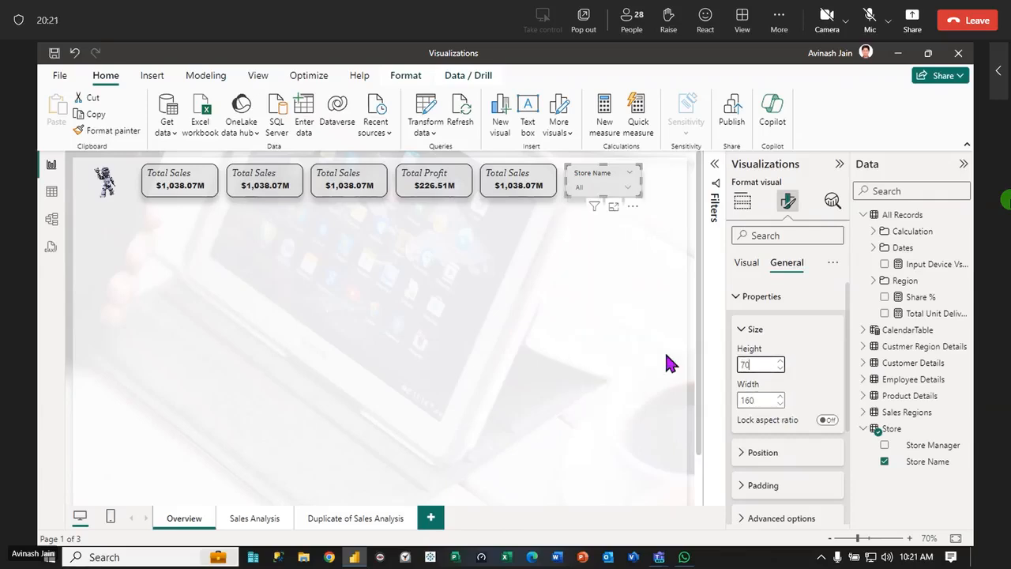
Widen the Store Name slicer toward the page's right edge, and expand and collapse its dropdown list to check it
drag(642, 179, 667, 185)
click(642, 256)
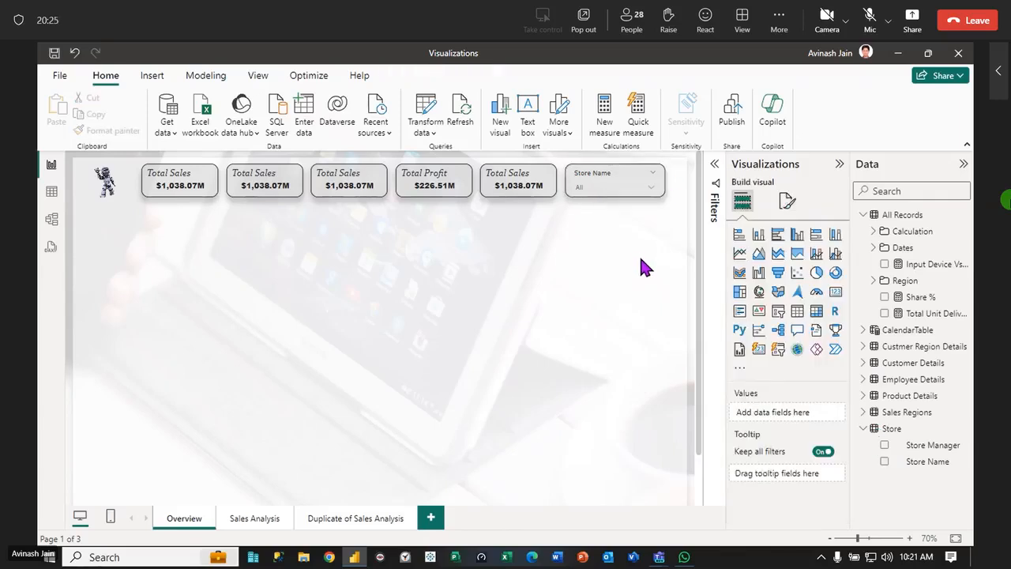
click(650, 188)
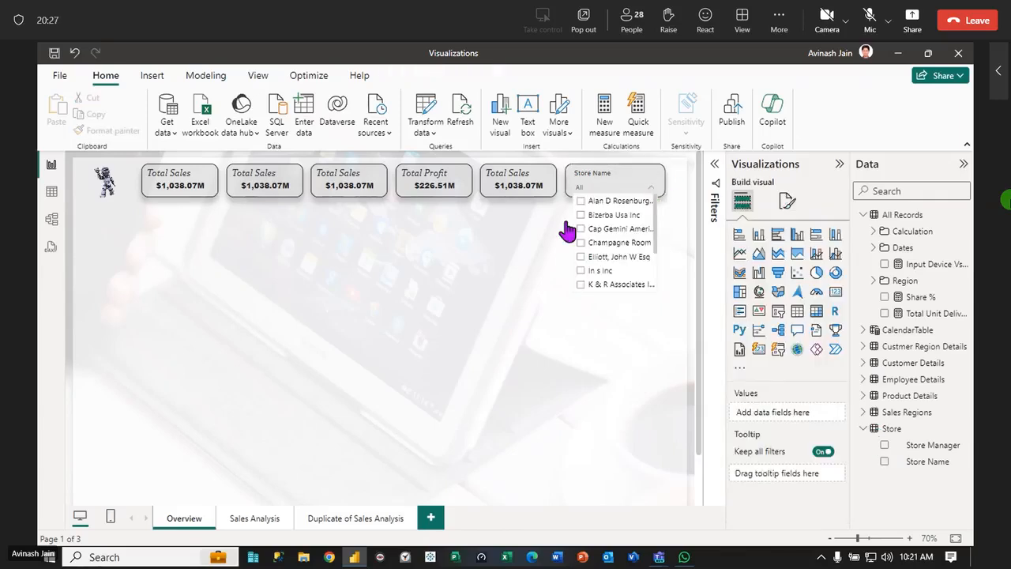
click(525, 254)
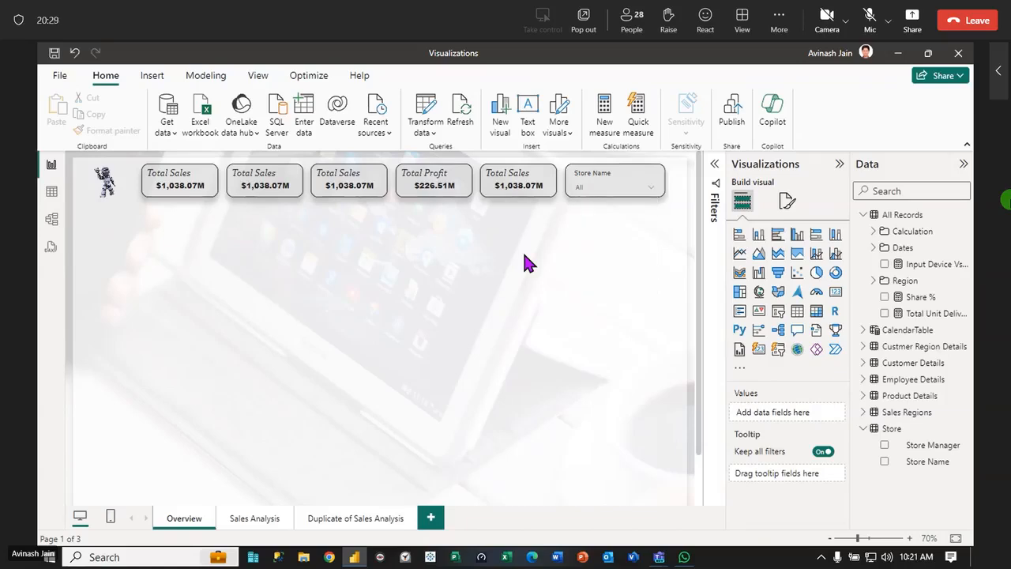
Toggle the Store Name slicer's header off and back on to compare its appearance
click(617, 180)
click(782, 202)
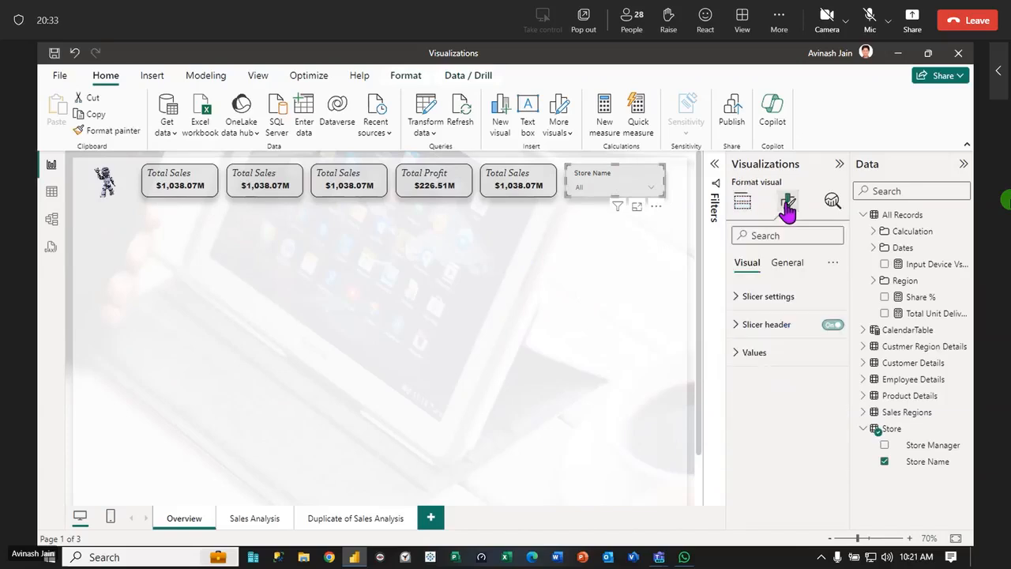
click(831, 325)
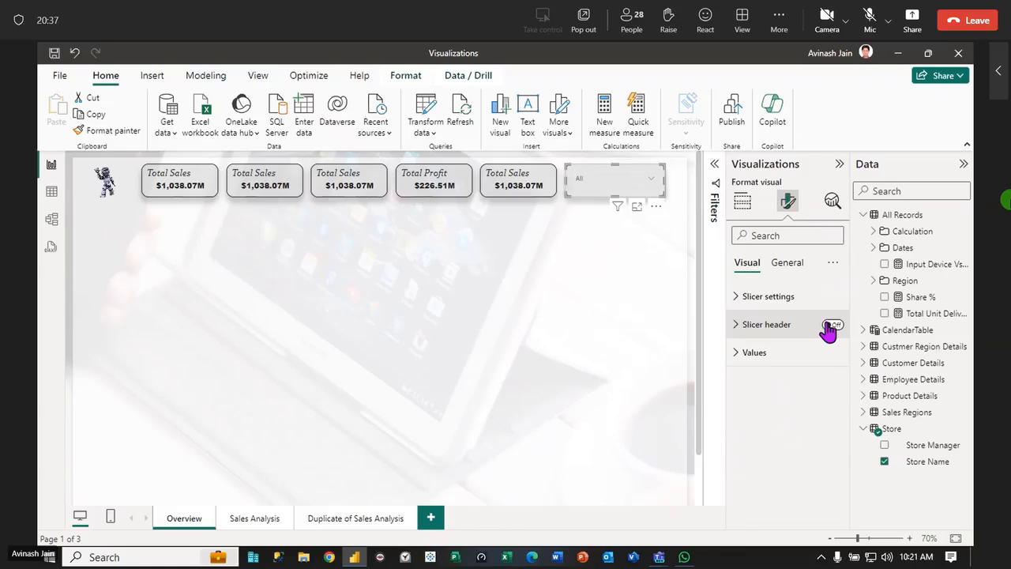
click(831, 325)
click(828, 325)
click(828, 325)
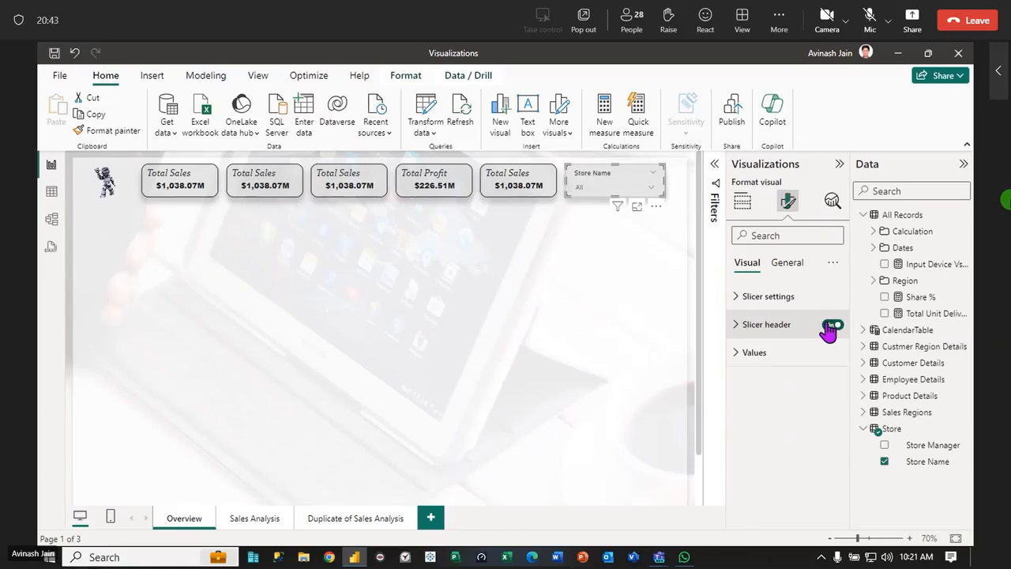
Increase the font size of the Store Name slicer's values to 21
click(736, 355)
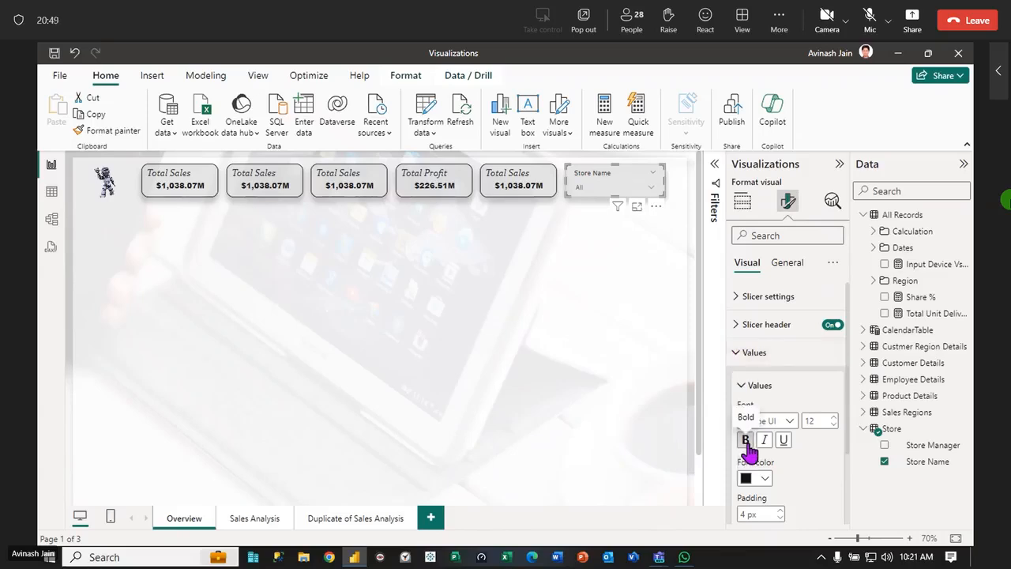
click(833, 417)
click(833, 417)
click(833, 418)
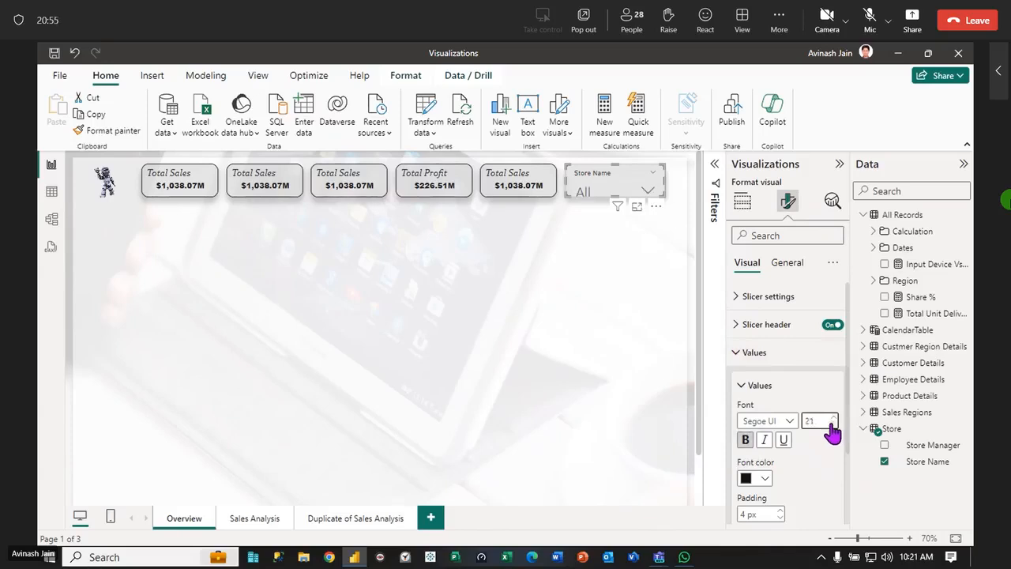
Check the callout value font settings of the Total Profit card
click(433, 194)
click(734, 299)
click(744, 362)
Set the font of the Store Name slicer's values to Arial Black, size 12
click(620, 183)
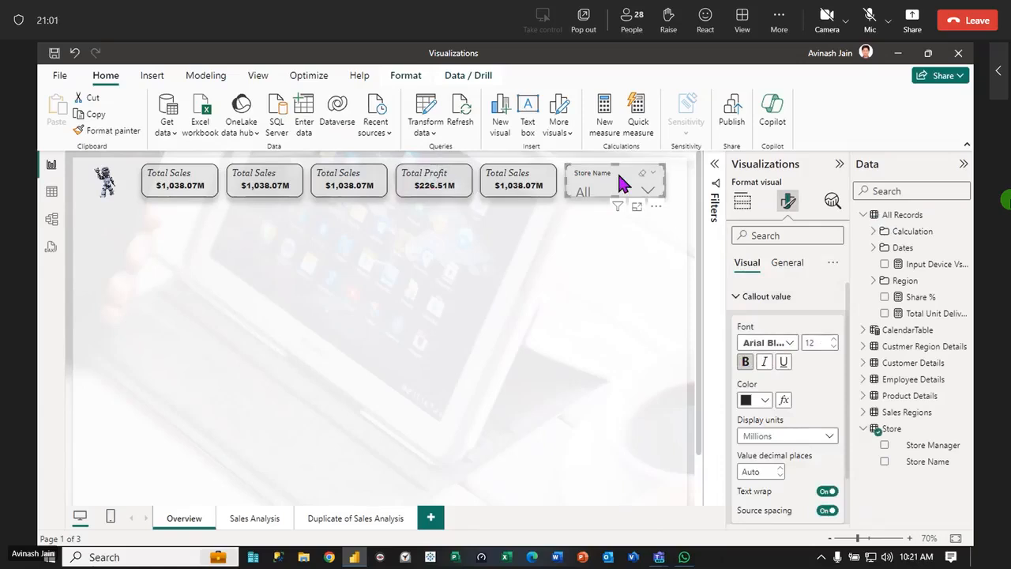
click(790, 428)
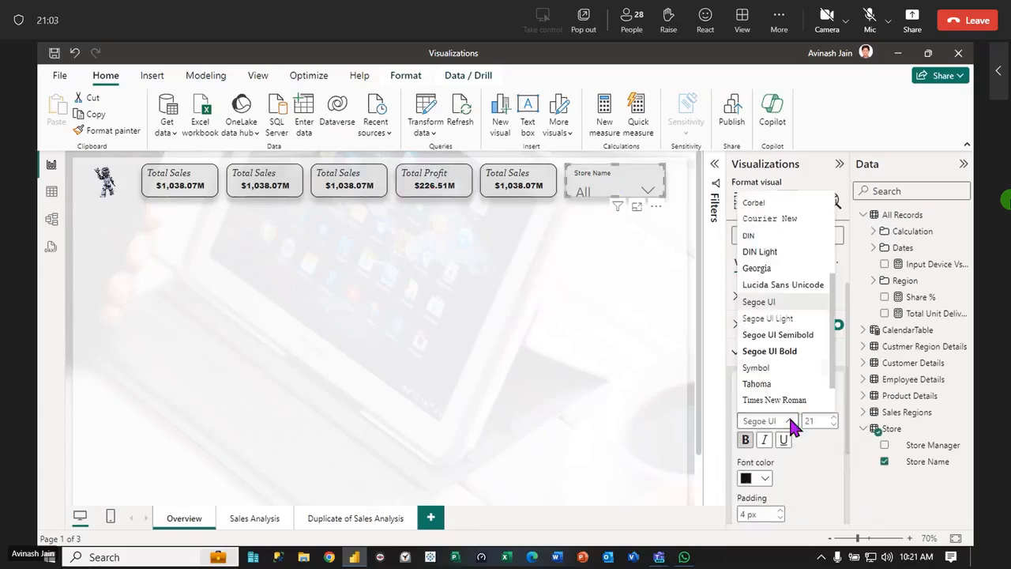
scroll(786, 308, up, 3)
scroll(786, 293, up, 1)
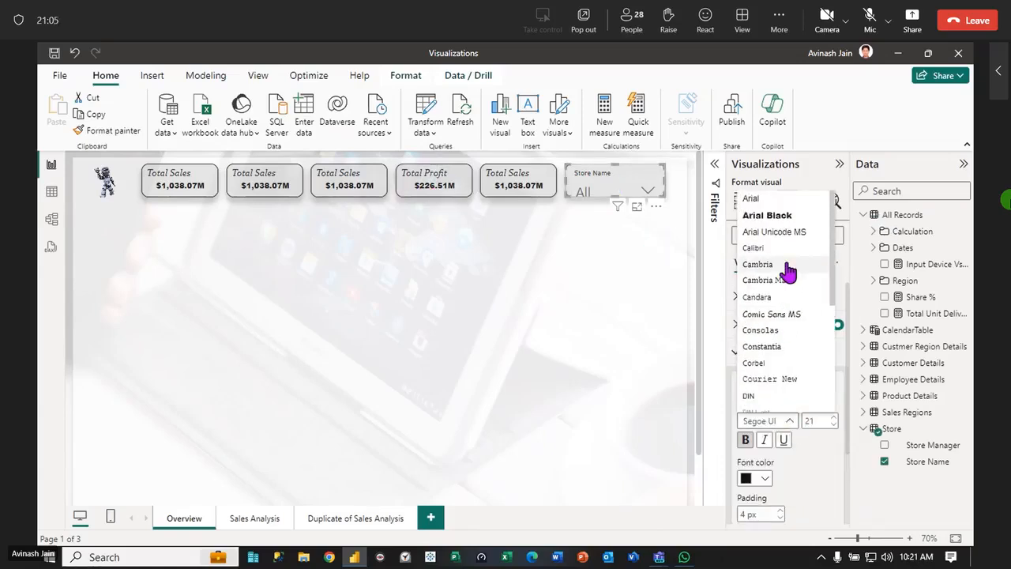
click(770, 219)
click(819, 421)
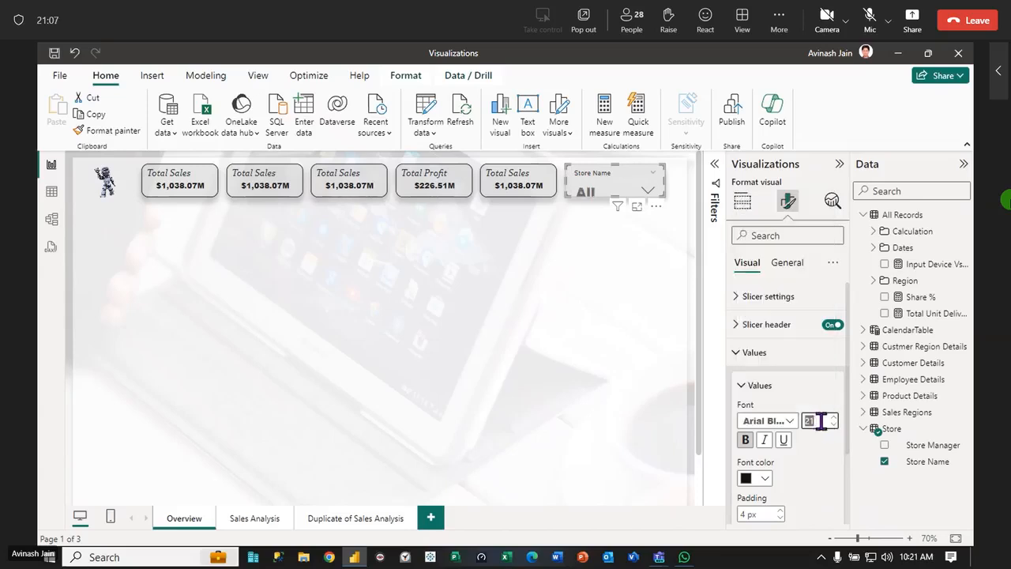
text(12)
key(Return)
Add top, bottom, left and right borders to the Store Name slicer's values, and expand its dropdown list to check them
click(743, 386)
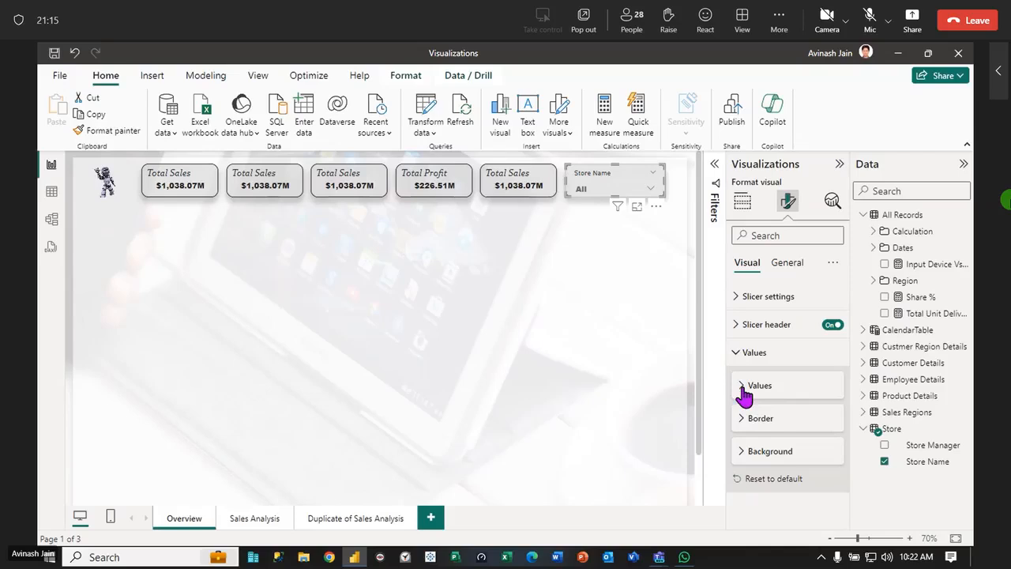
click(742, 419)
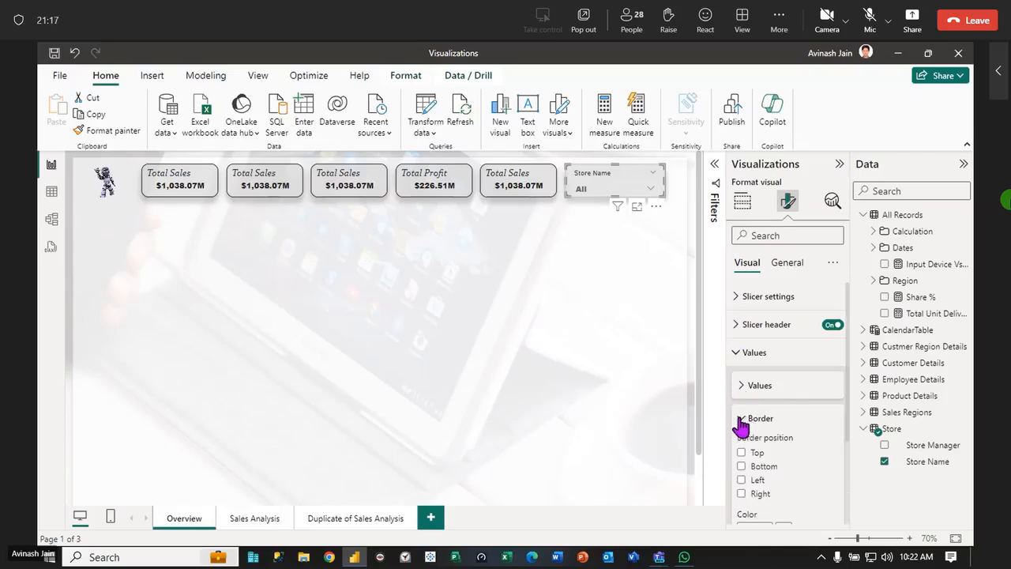
click(741, 452)
click(741, 466)
click(741, 480)
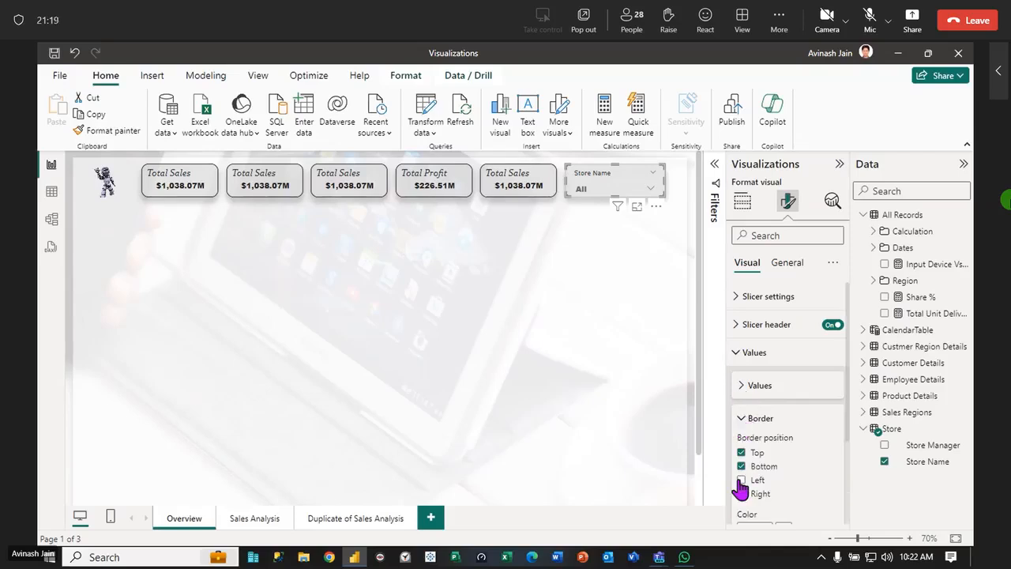
click(741, 494)
click(664, 320)
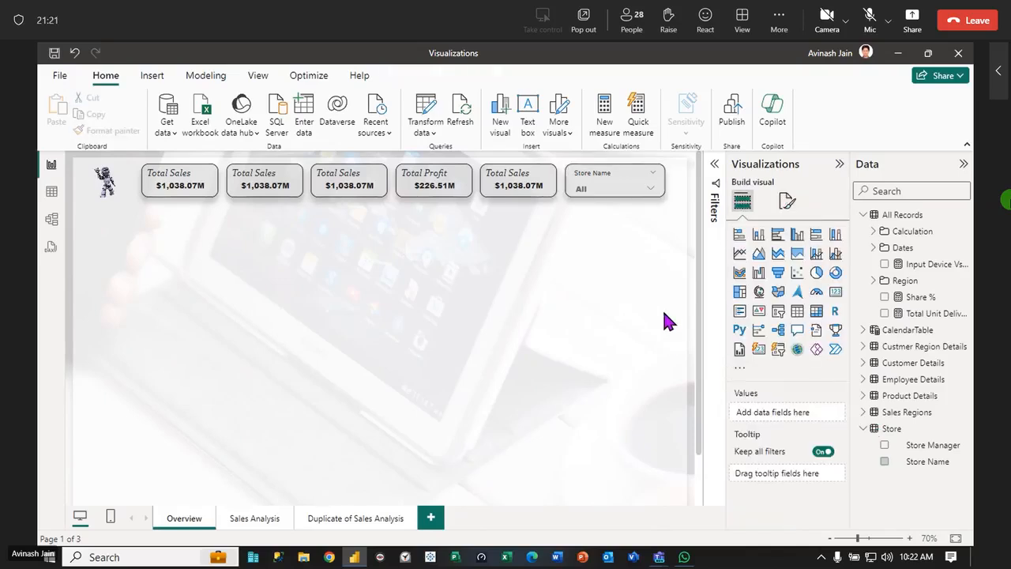
click(628, 188)
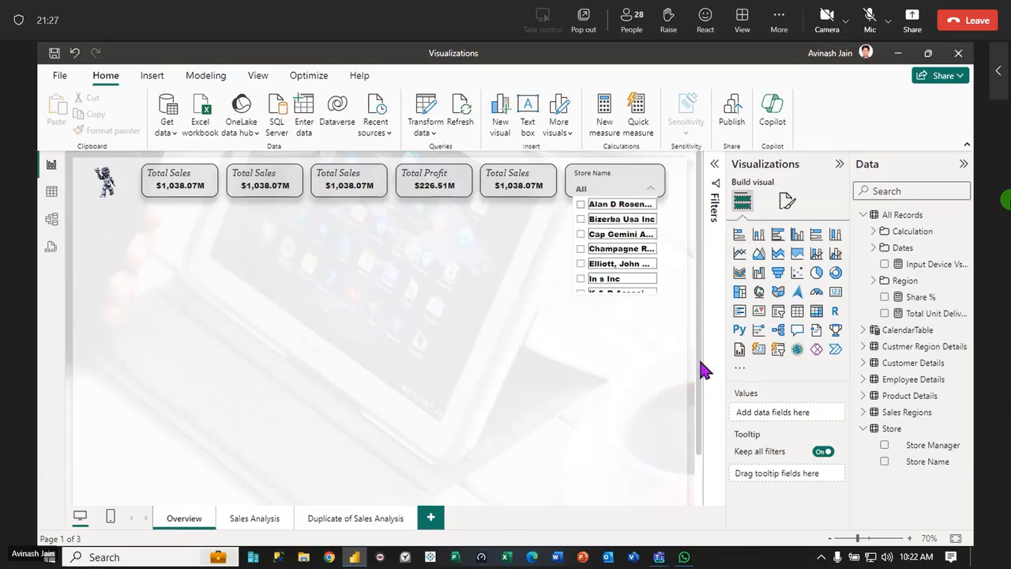
Remove the top, bottom, left and right borders from the Store Name slicer's values
click(637, 186)
click(787, 203)
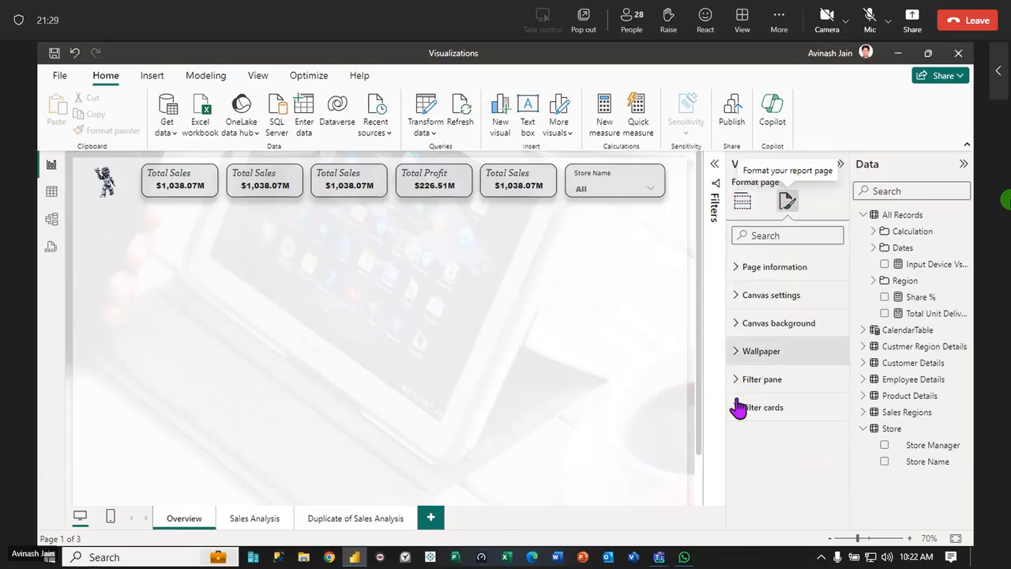
click(616, 186)
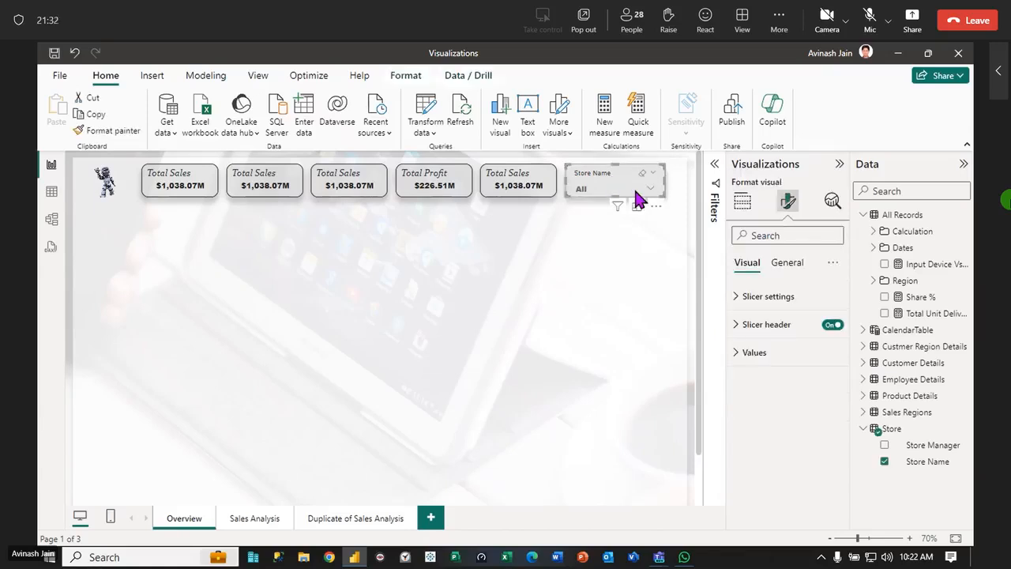
click(735, 299)
click(736, 299)
click(740, 351)
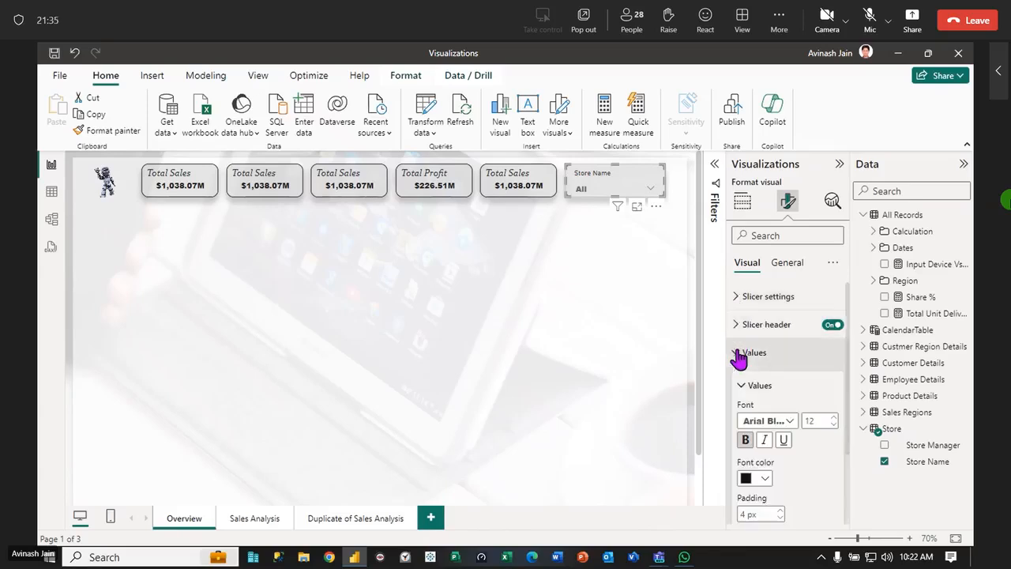
scroll(791, 506, down, 2)
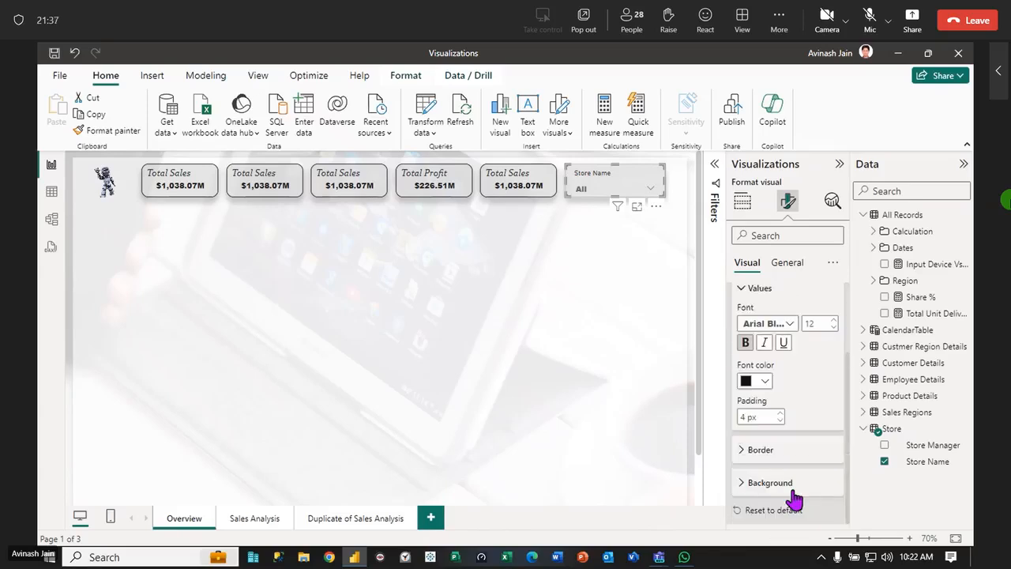
click(745, 449)
click(741, 498)
click(741, 512)
click(741, 524)
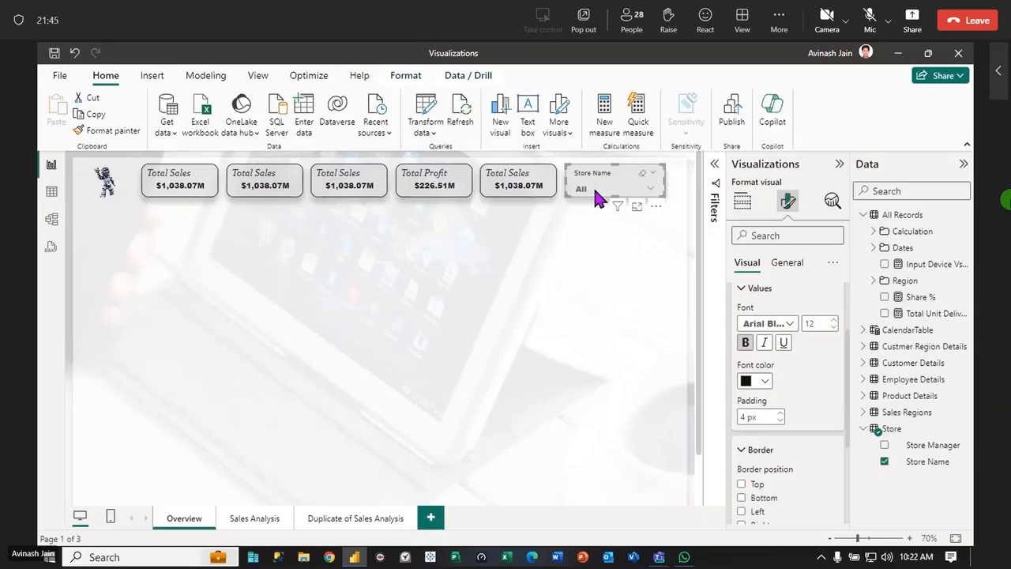
click(746, 450)
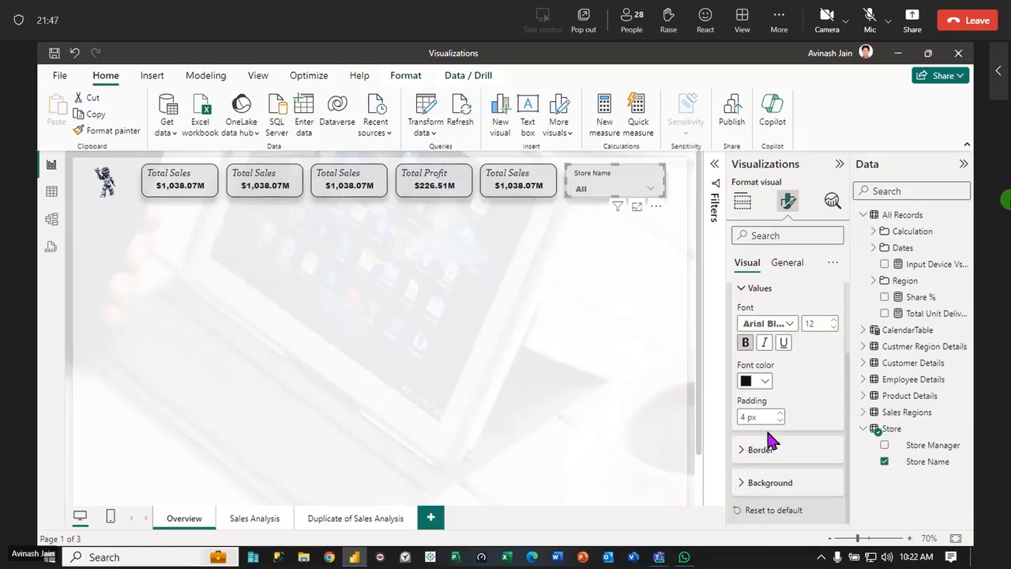
Set the background color of the Store Name slicer's values to white
click(752, 484)
scroll(750, 411, down, 1)
scroll(751, 411, down, 1)
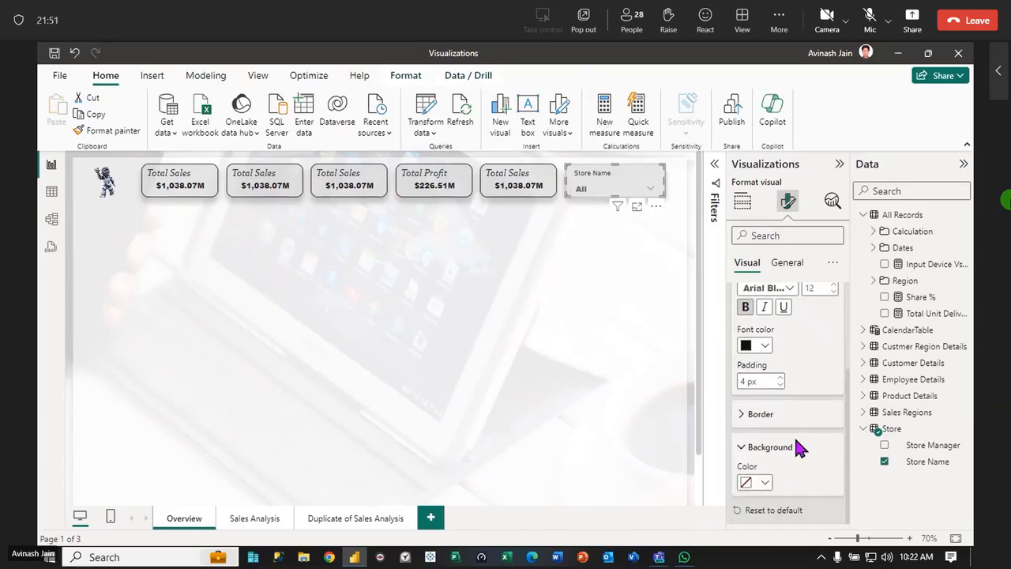
click(763, 483)
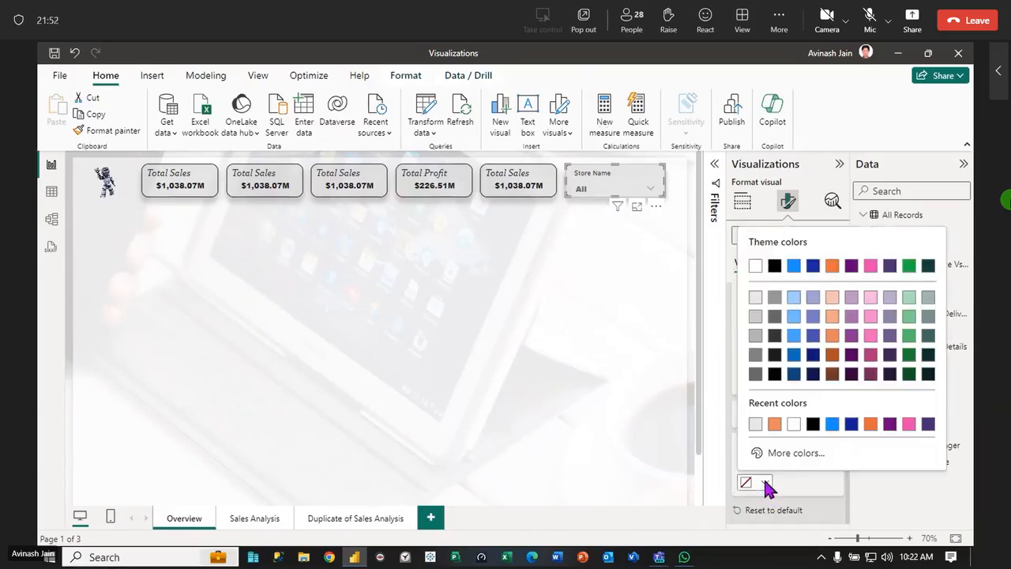
click(755, 266)
click(653, 306)
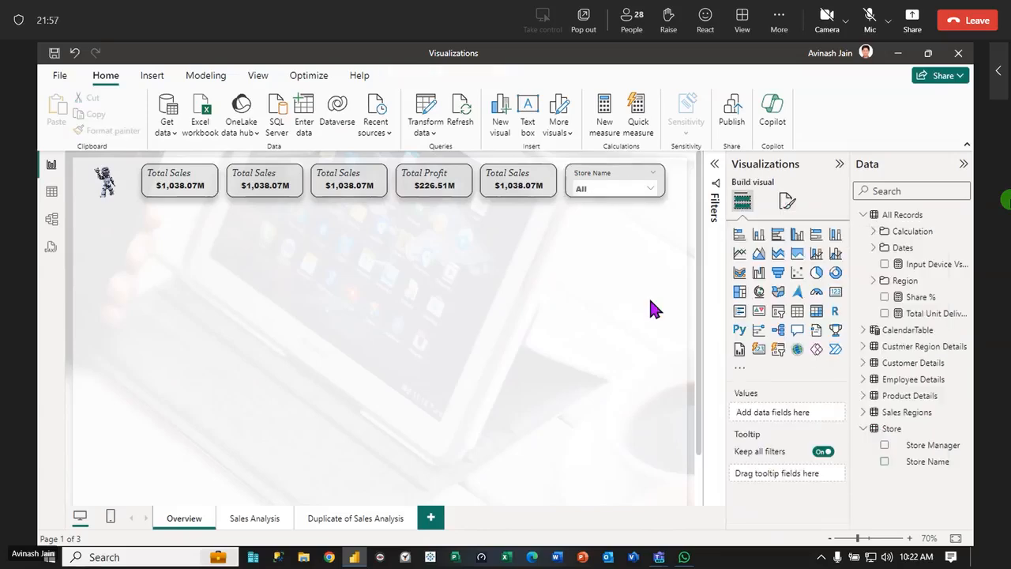
Set the padding of the Store Name slicer's values to 2 px
click(616, 177)
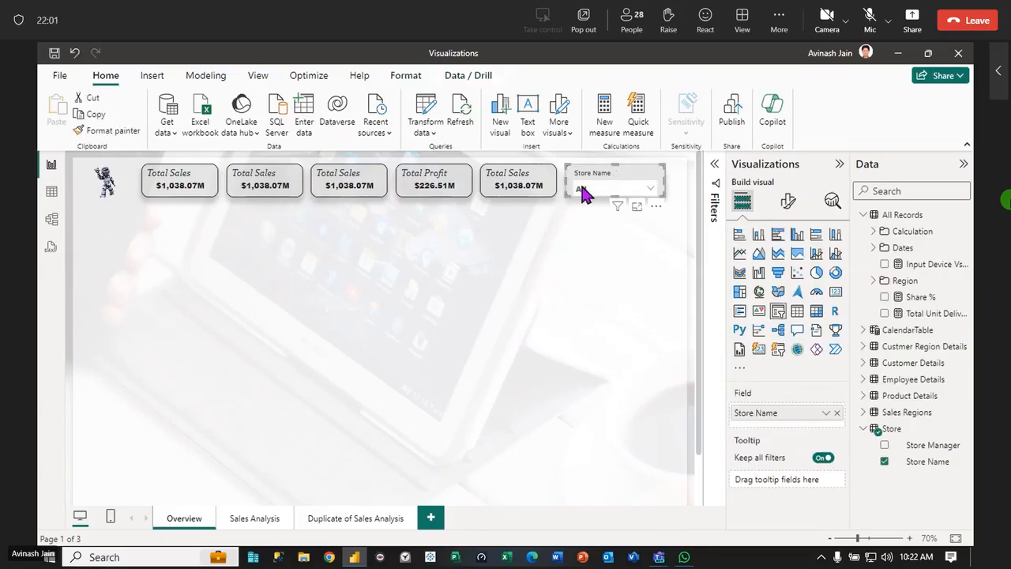
click(790, 207)
scroll(784, 470, down, 1)
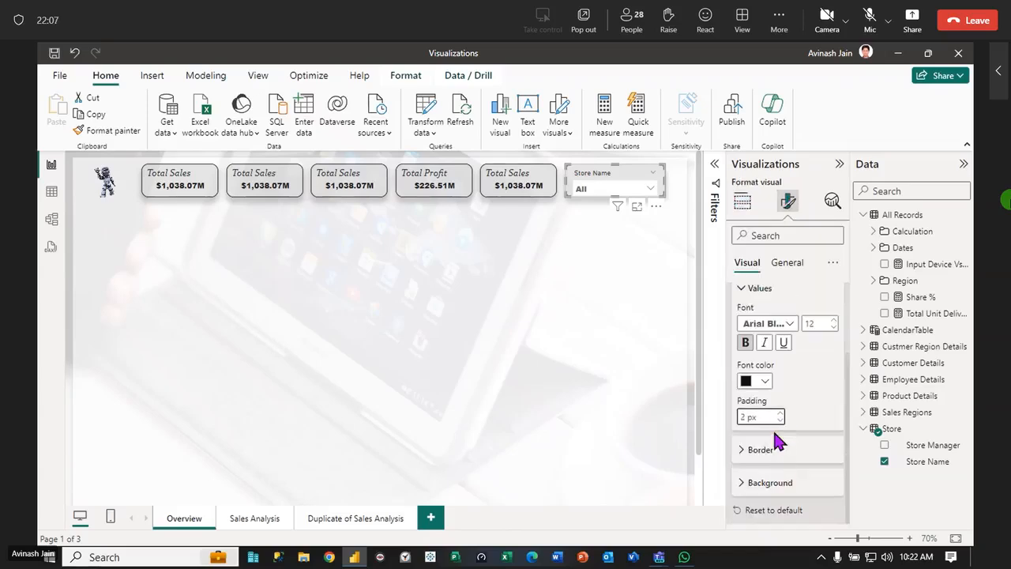
Try several grey shades for the background of the Store Name slicer's values and apply a medium grey
click(742, 484)
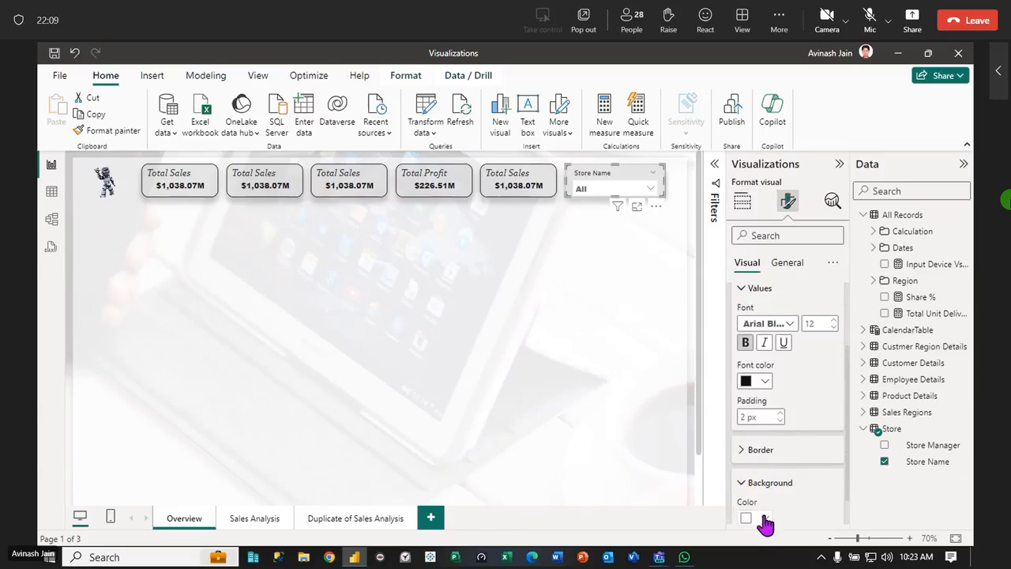
click(747, 518)
click(752, 334)
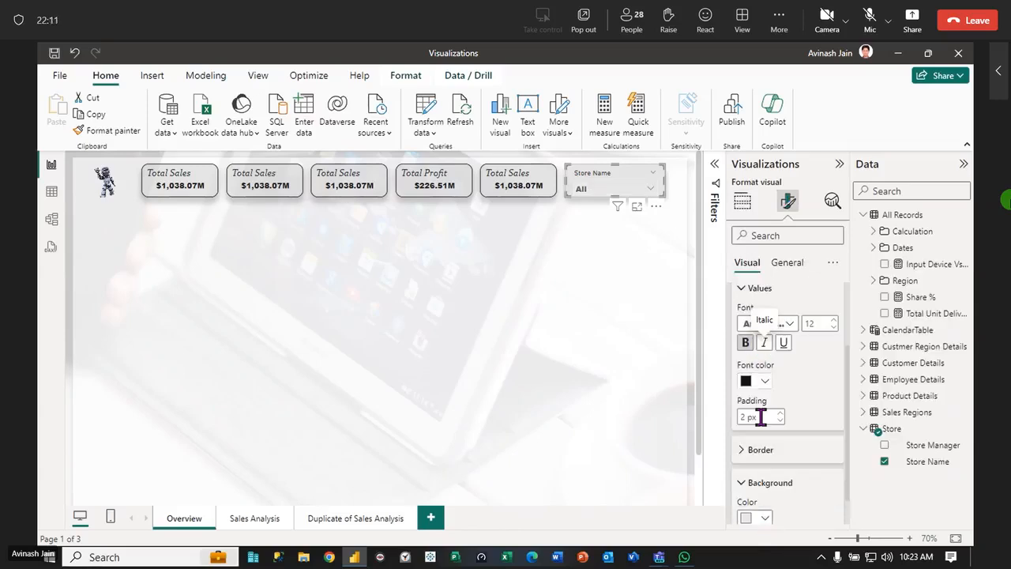
click(754, 518)
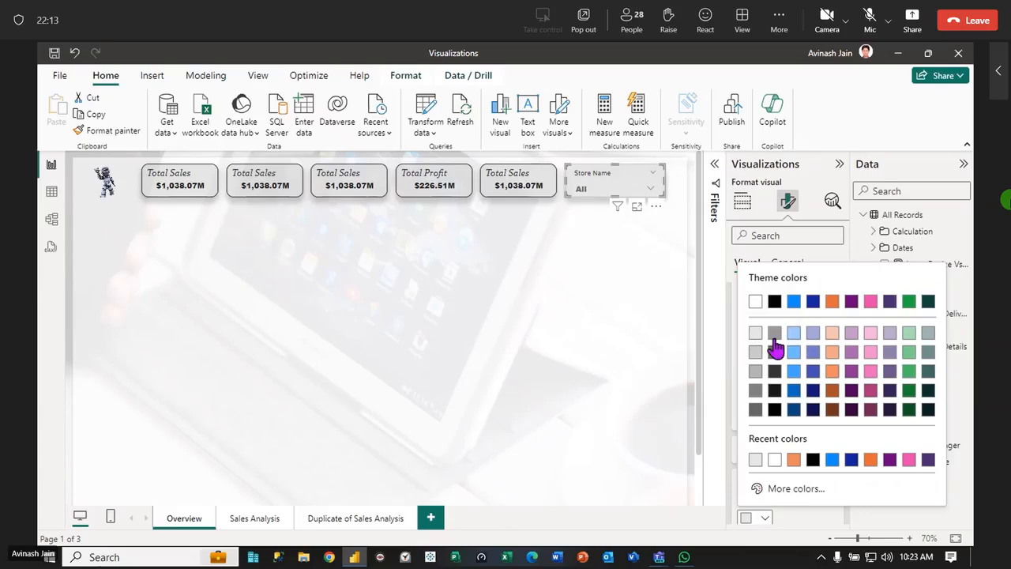
click(759, 349)
click(754, 518)
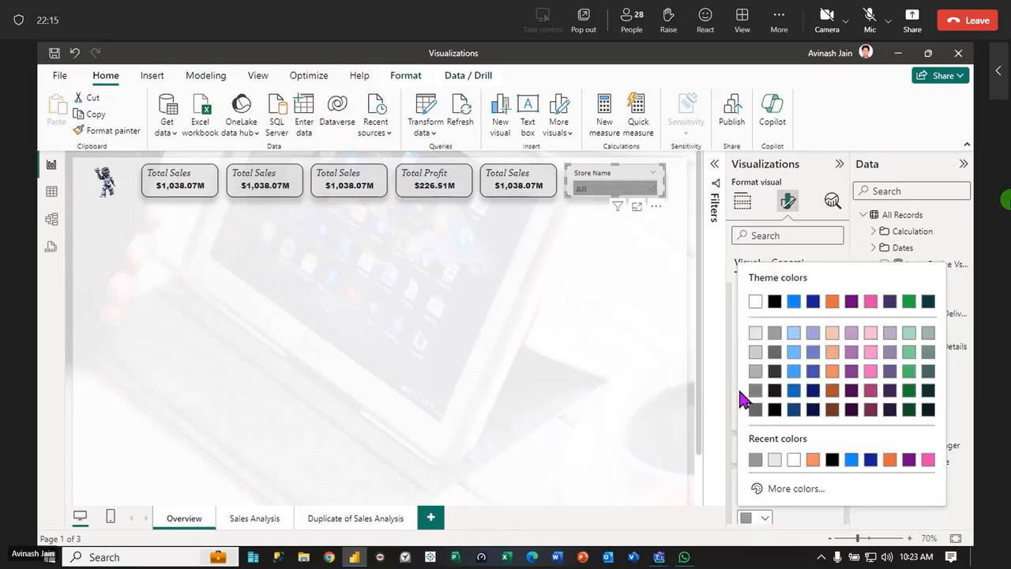
click(749, 336)
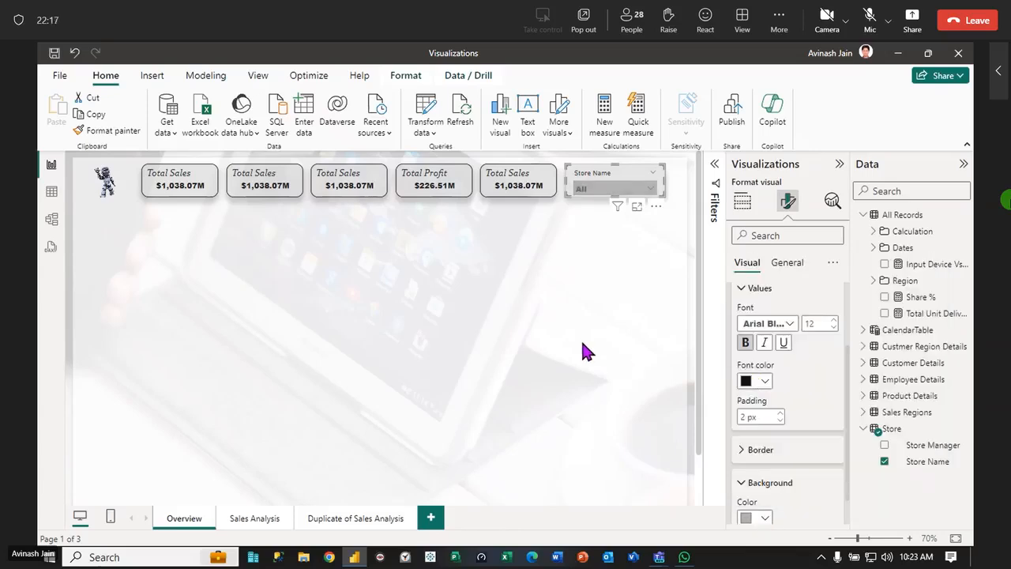
click(582, 345)
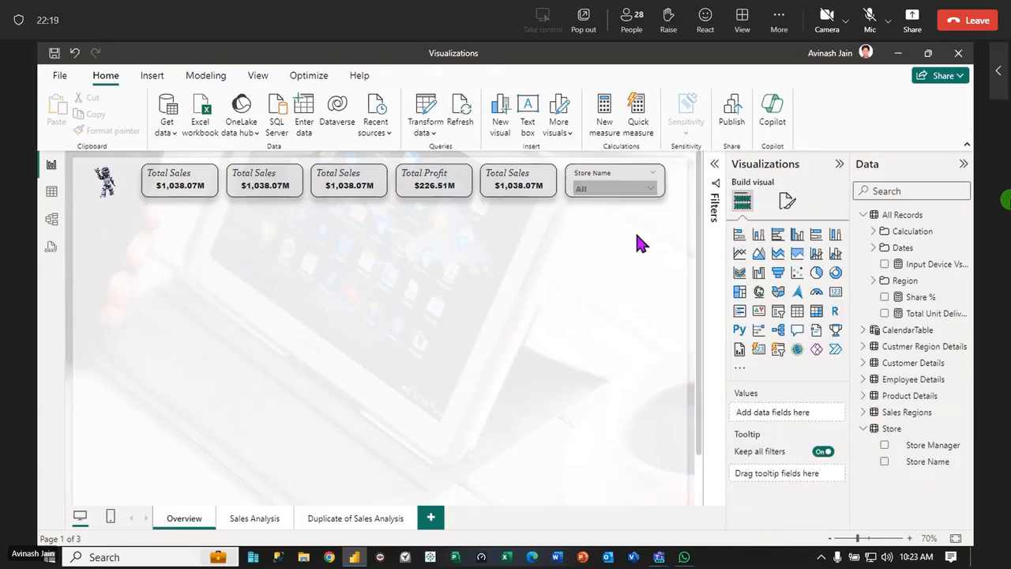
Check the Store Name slicer's background effect settings, and switch its title off and back on
click(662, 186)
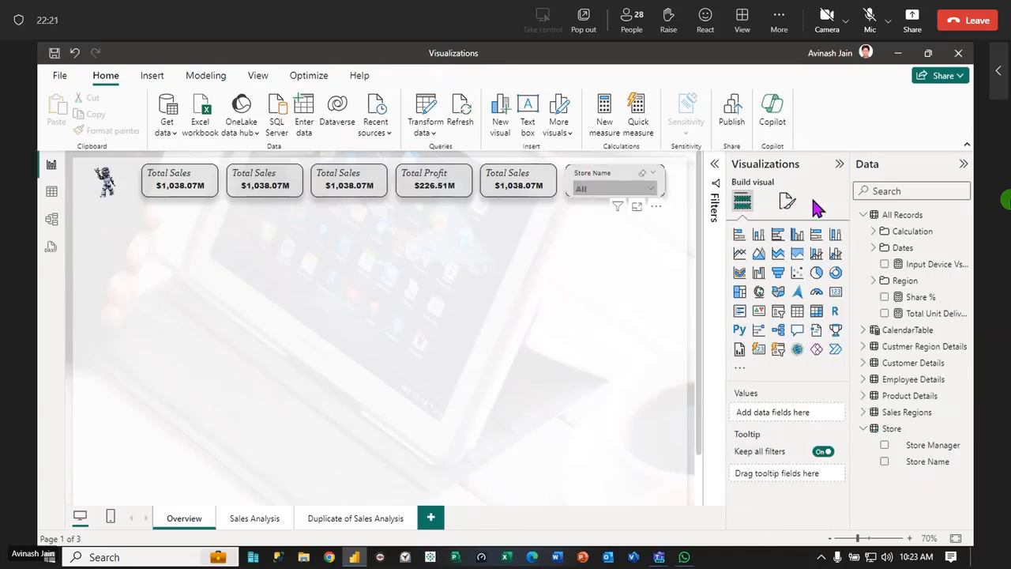
click(787, 200)
click(778, 269)
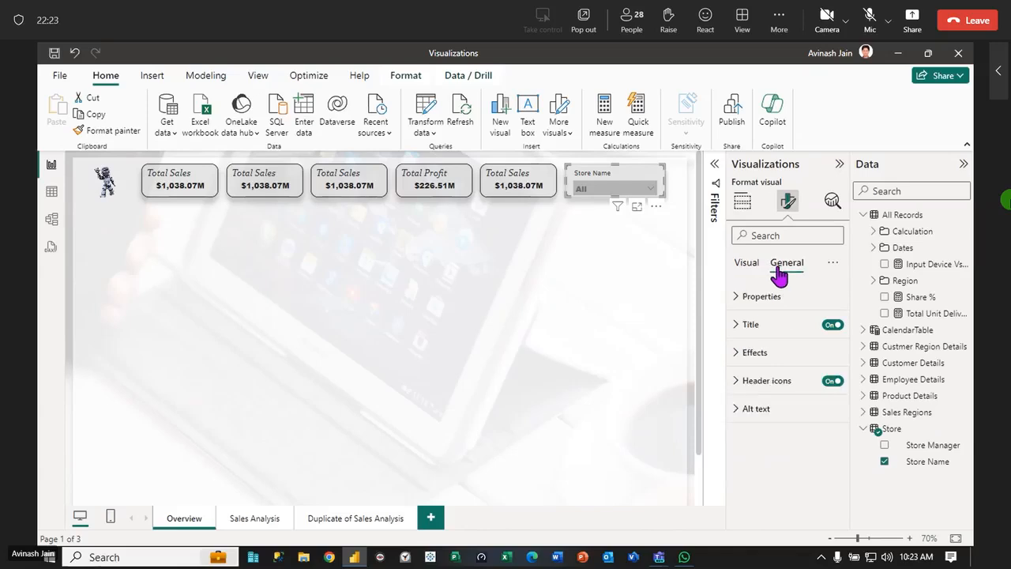
click(739, 353)
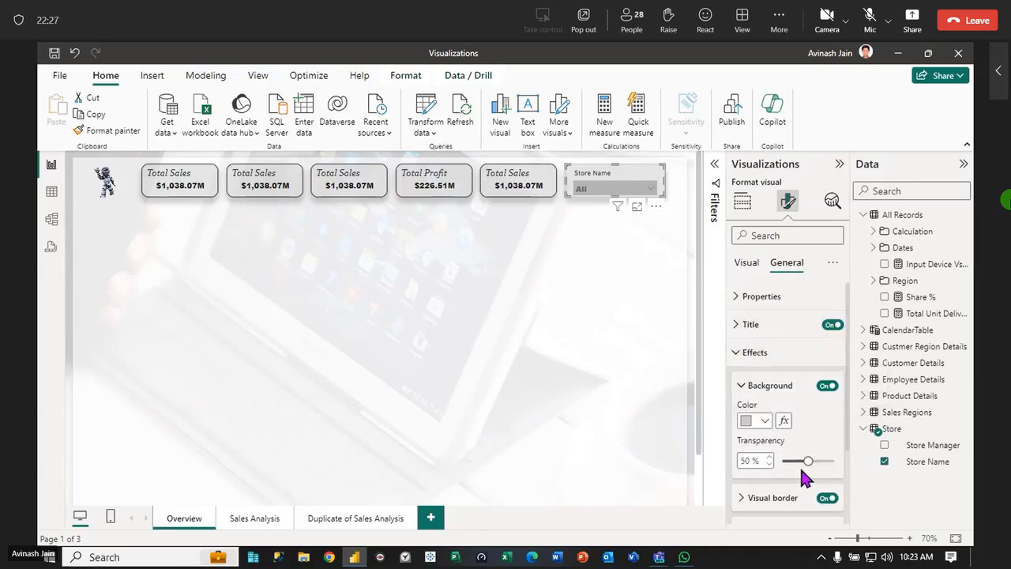
click(741, 357)
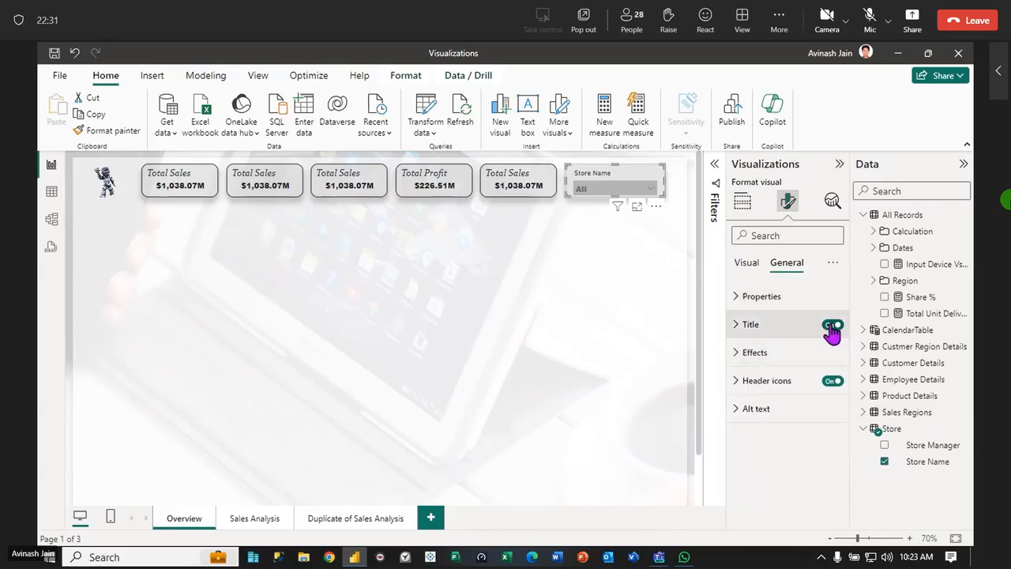
click(832, 326)
click(830, 326)
click(361, 363)
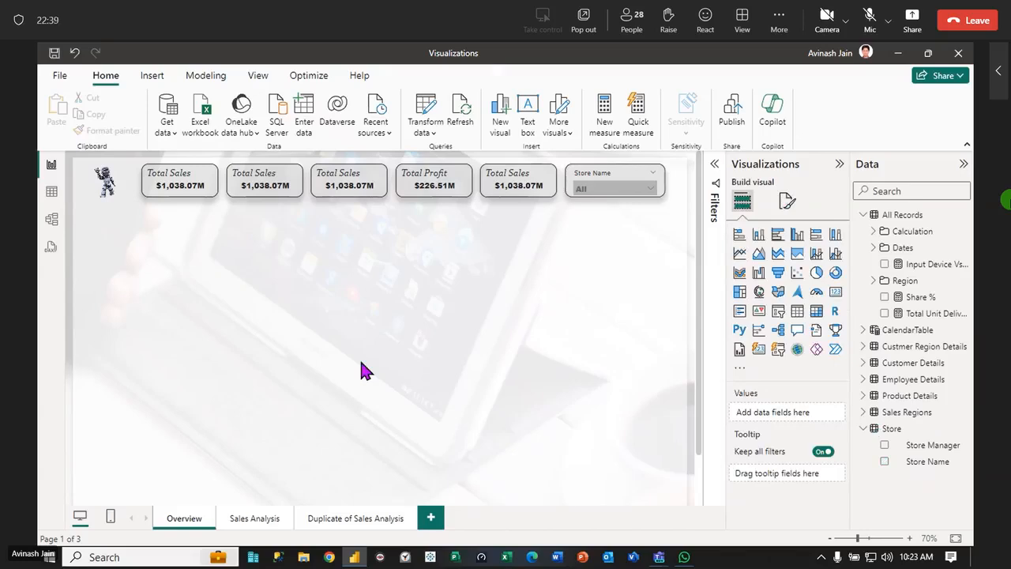
Test the Store Name slicer by filtering the cards to the Cap Gemini store, and clear that selection
click(650, 188)
click(581, 228)
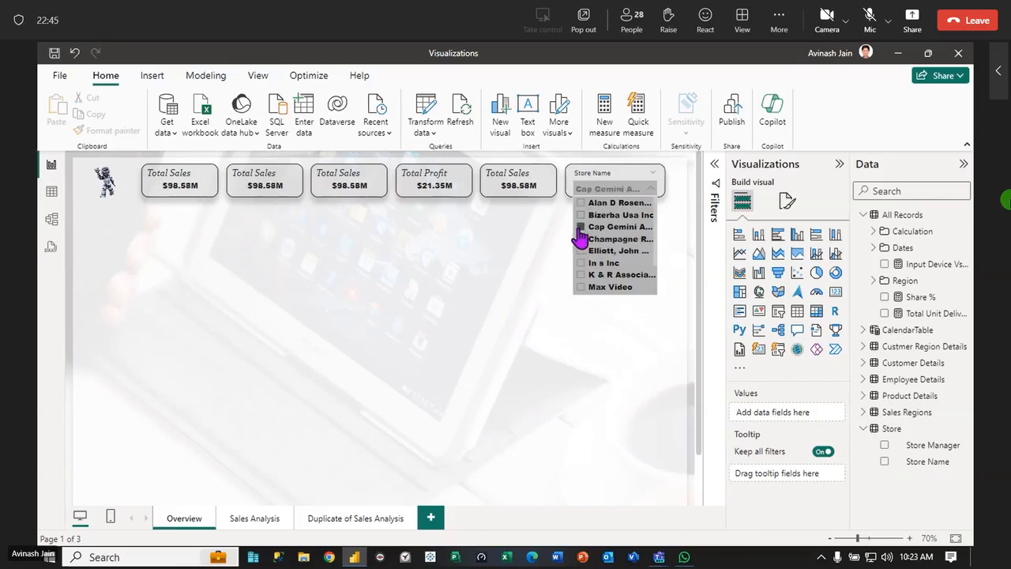
click(581, 227)
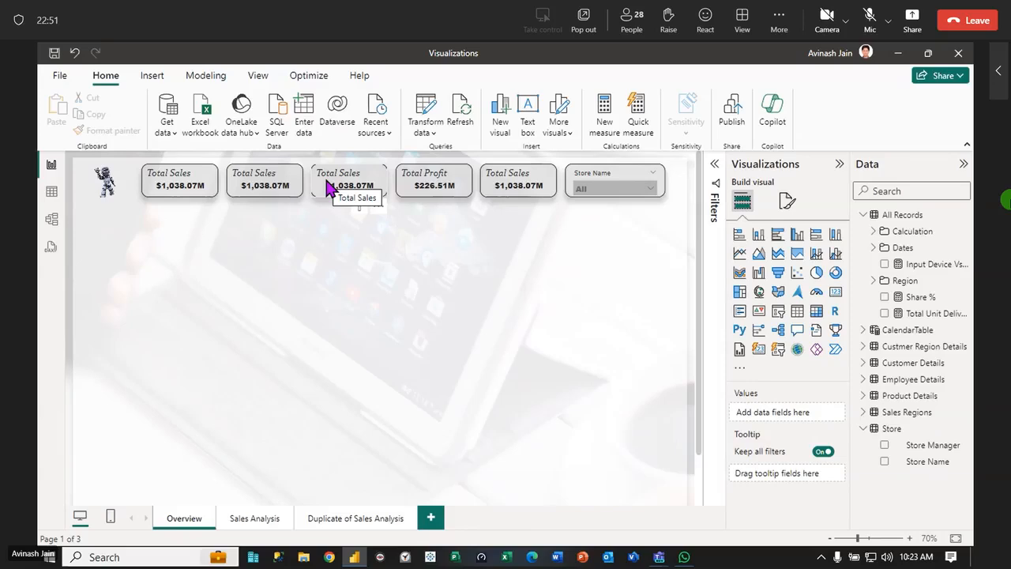
Remove the Total Sales field from the second card in the row
click(198, 186)
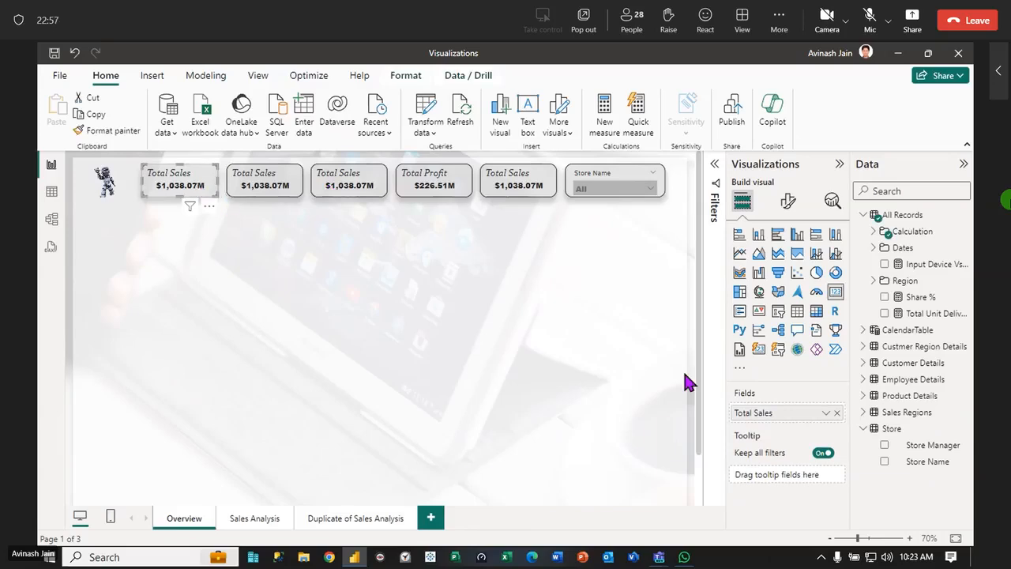
click(288, 189)
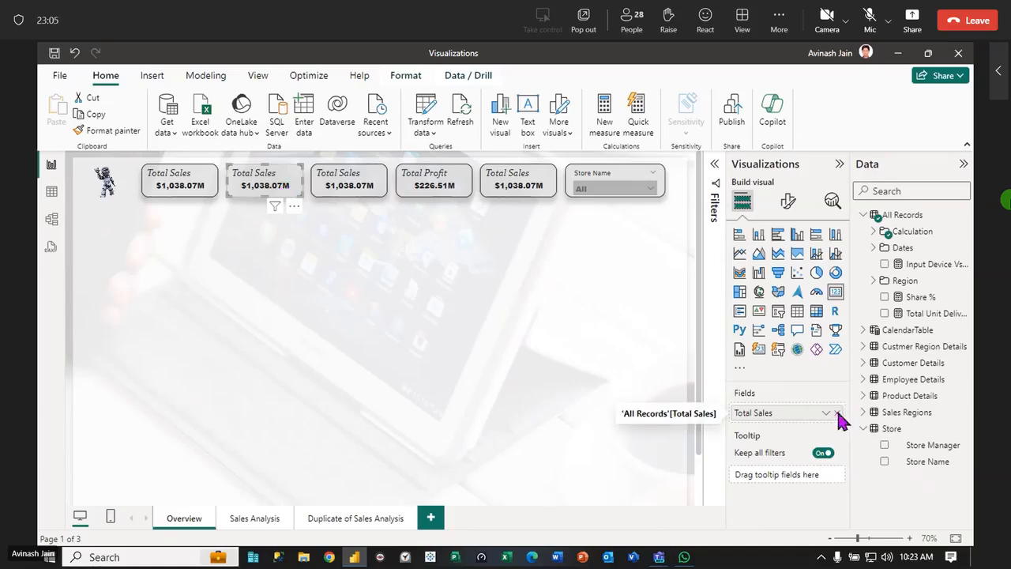
click(837, 413)
Swap the empty card with the Total Profit card, placing Total Profit second and the empty card fourth in the row
click(433, 192)
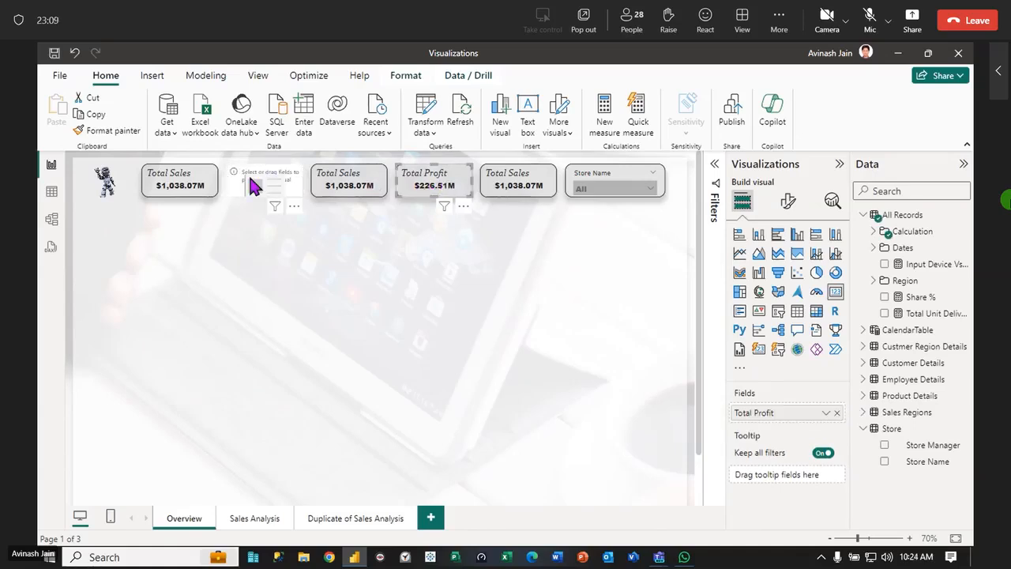
click(274, 192)
drag(274, 191, 466, 271)
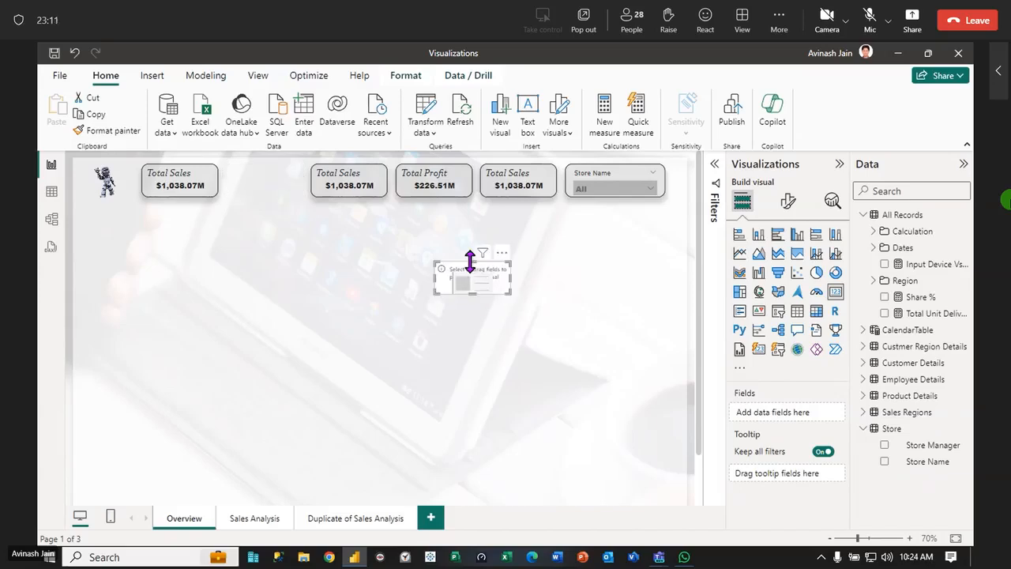
drag(418, 192, 271, 184)
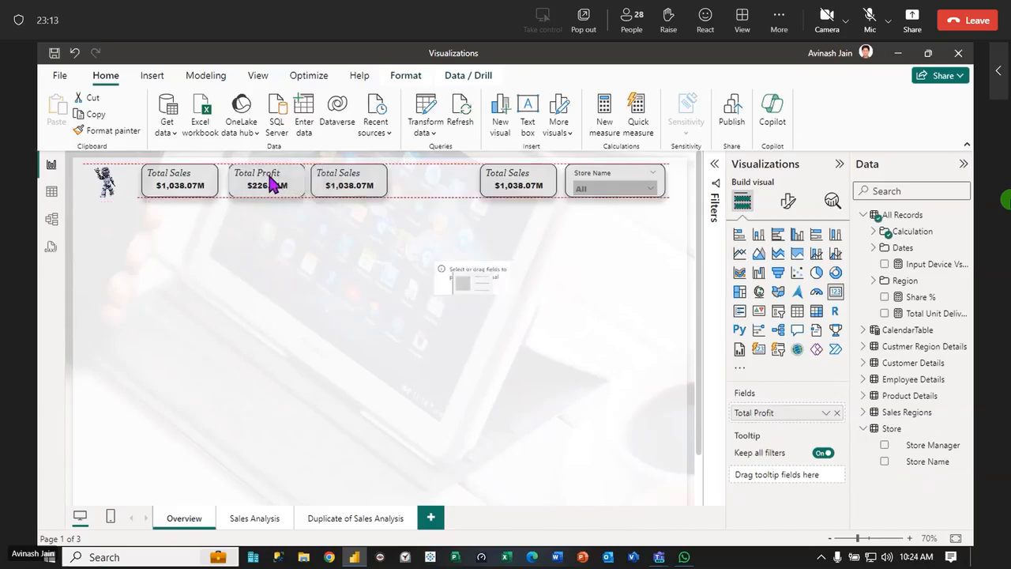
drag(489, 279, 457, 196)
Replace the Total Sales field of the third card with the Total Unit Orders measure from the Calculation folder
click(361, 192)
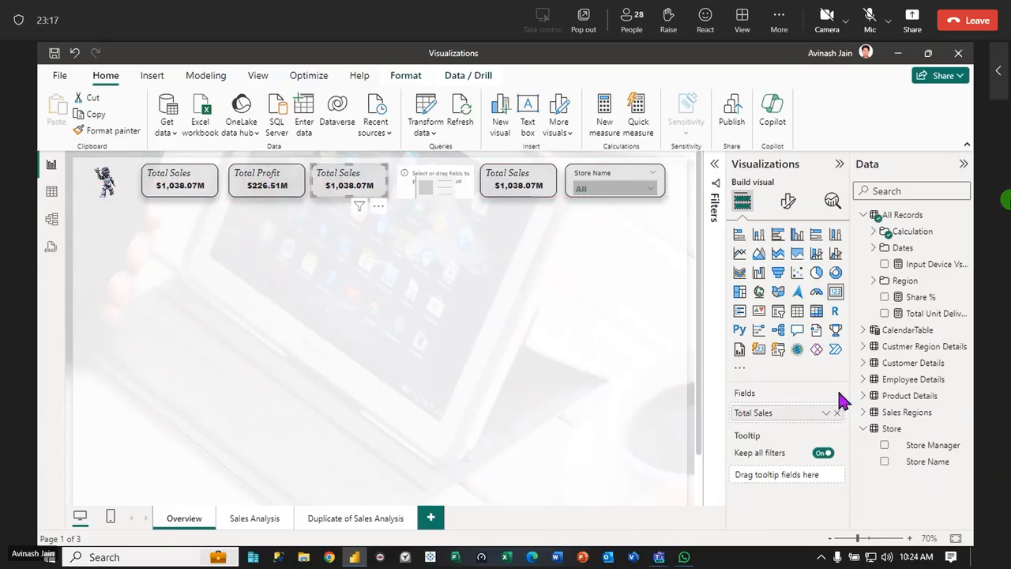
click(874, 231)
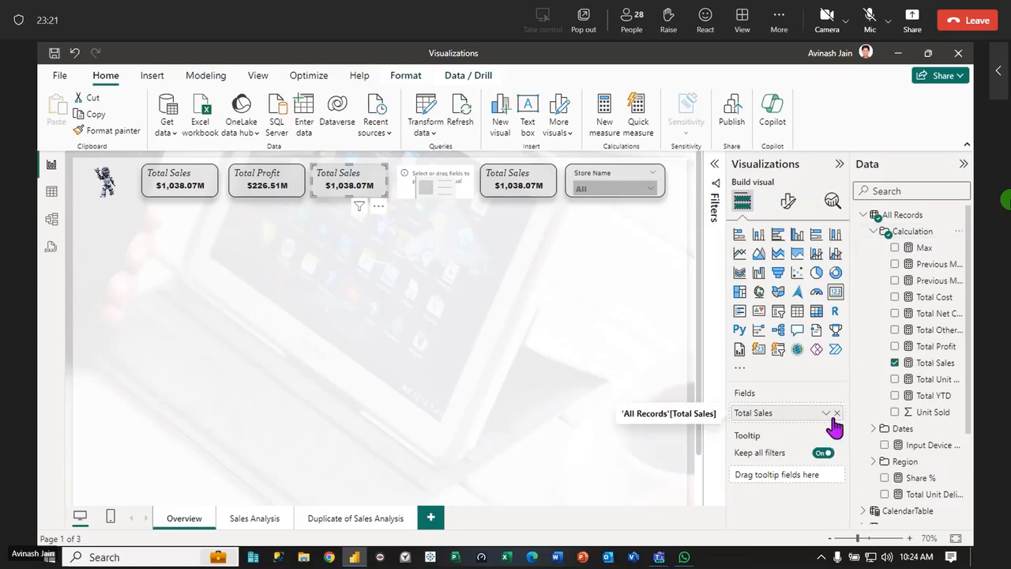
click(836, 414)
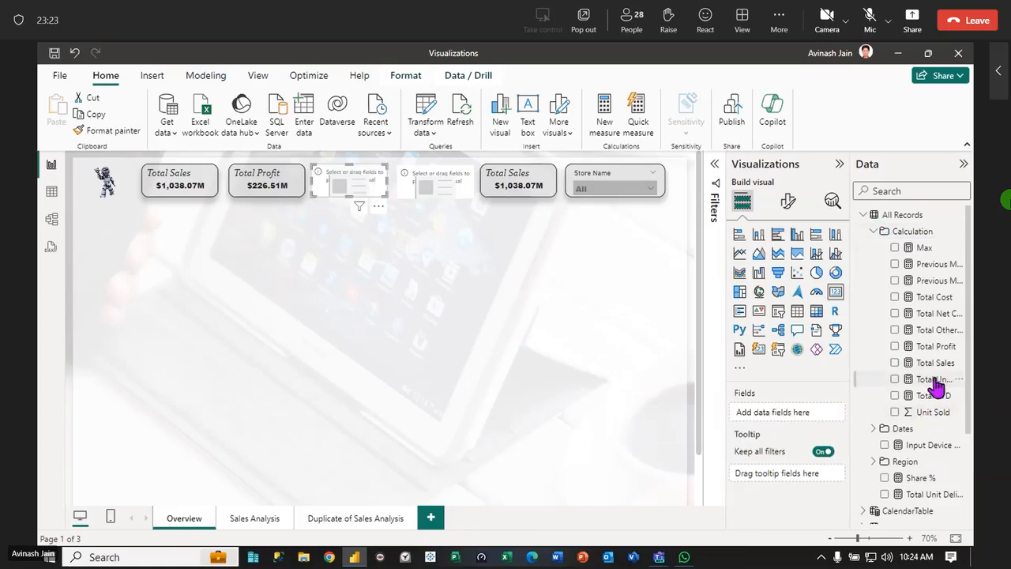
drag(933, 381, 794, 420)
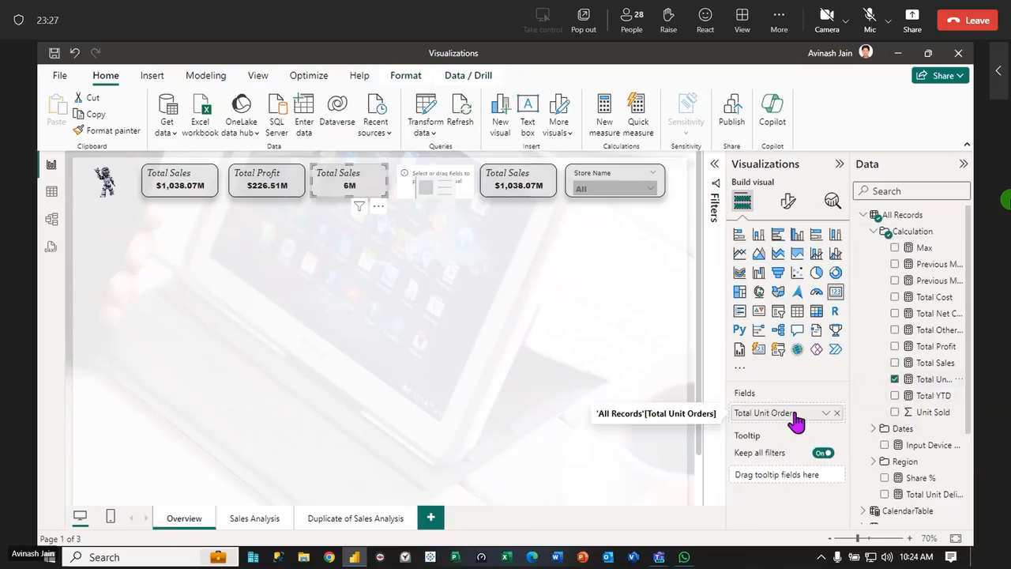
Set the callout value display units of the Total Unit Orders card, third in the row, to None
click(239, 199)
click(103, 130)
click(361, 187)
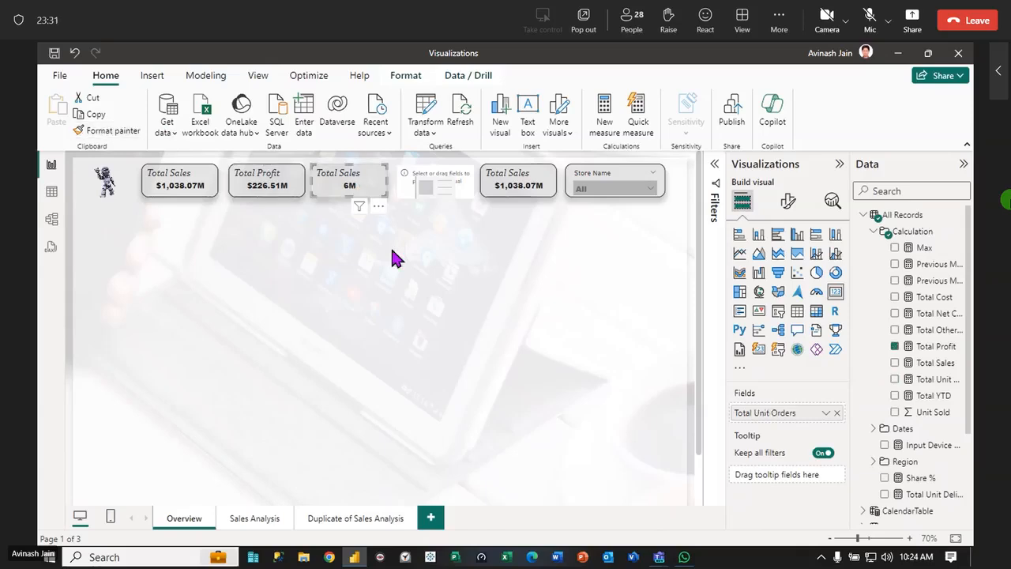
click(788, 201)
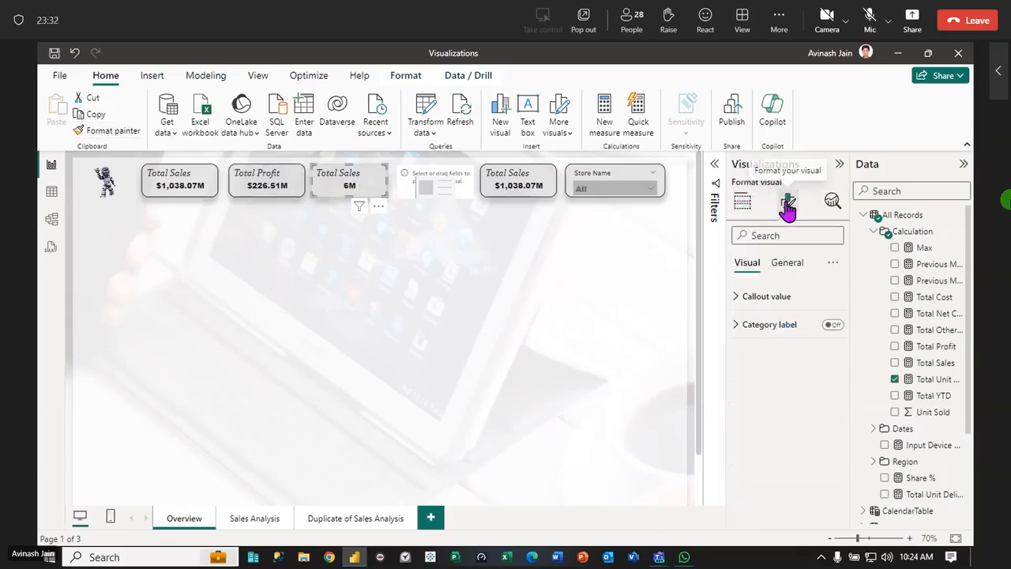
click(736, 299)
click(830, 437)
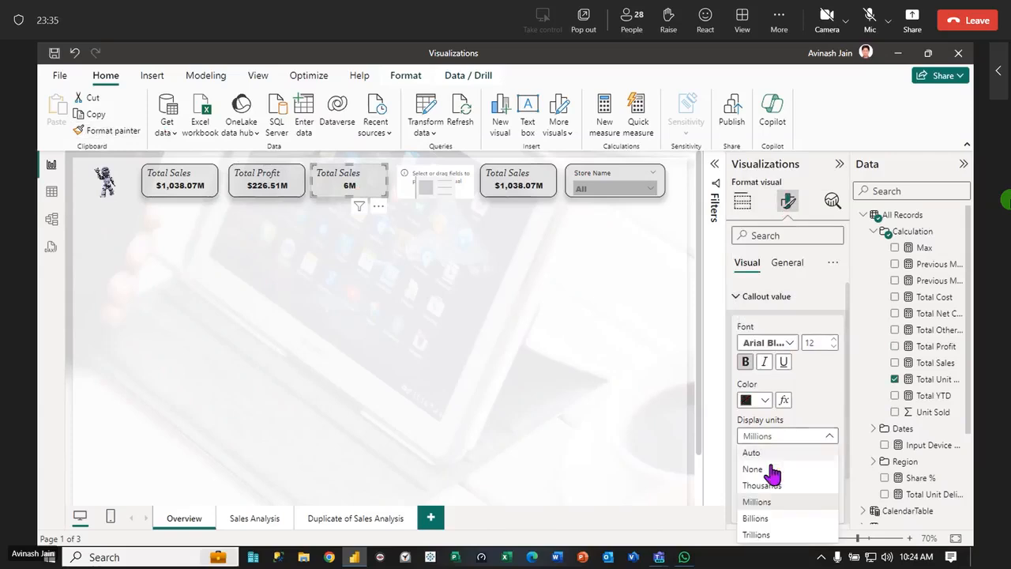
click(755, 469)
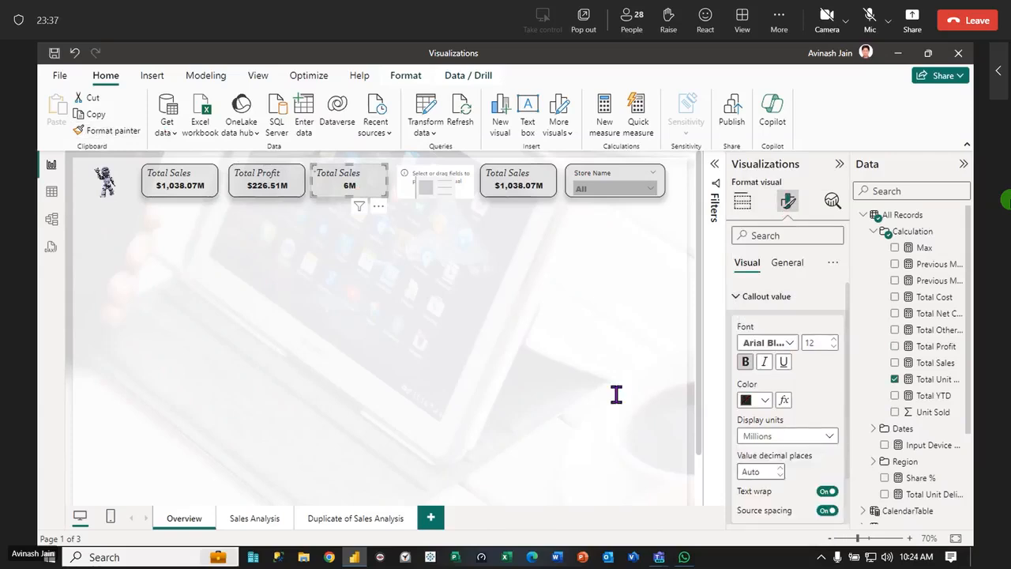
click(490, 365)
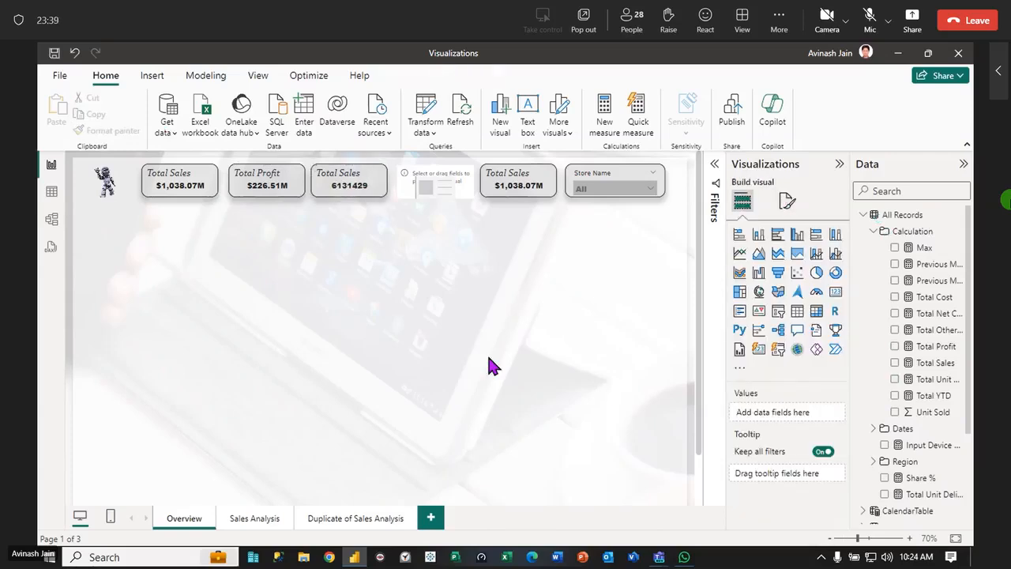
Change the title text of the third card to "Total Orders"
click(343, 180)
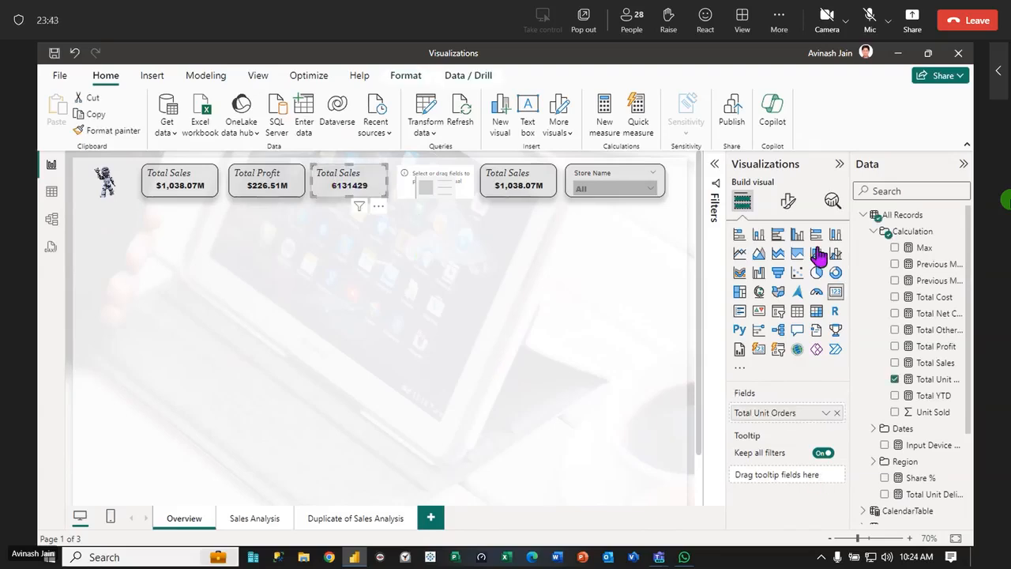
click(786, 204)
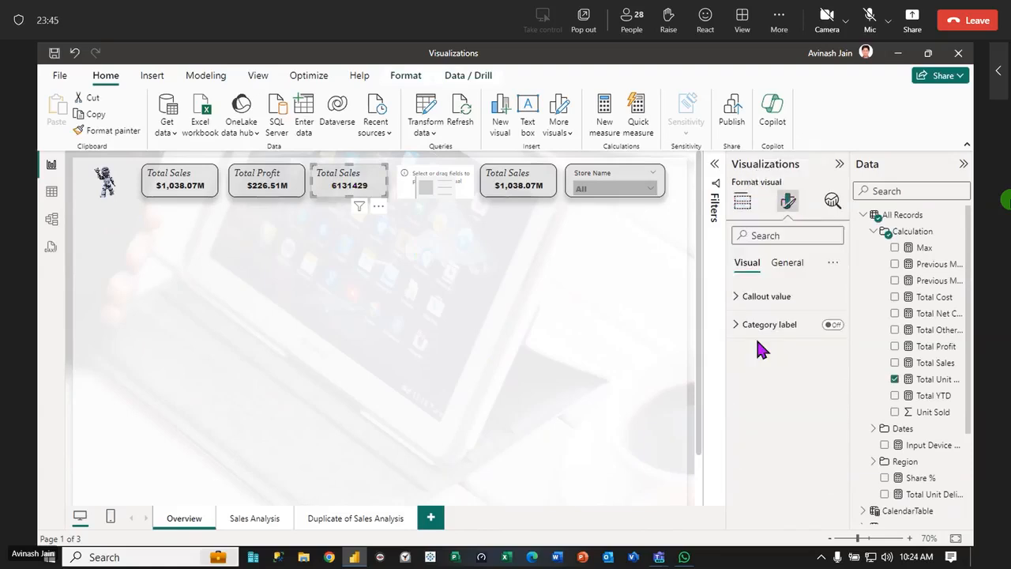
click(831, 324)
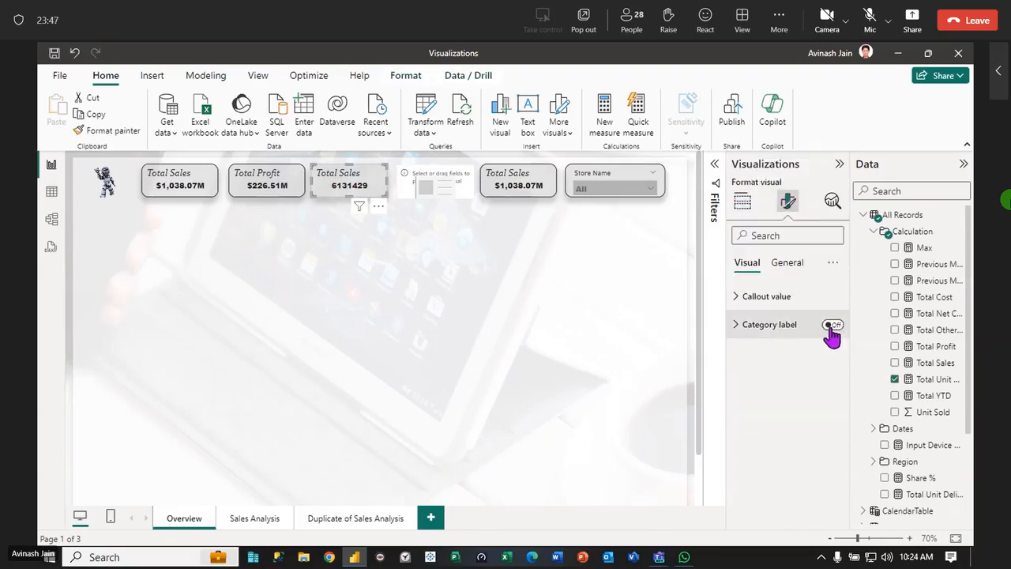
click(787, 264)
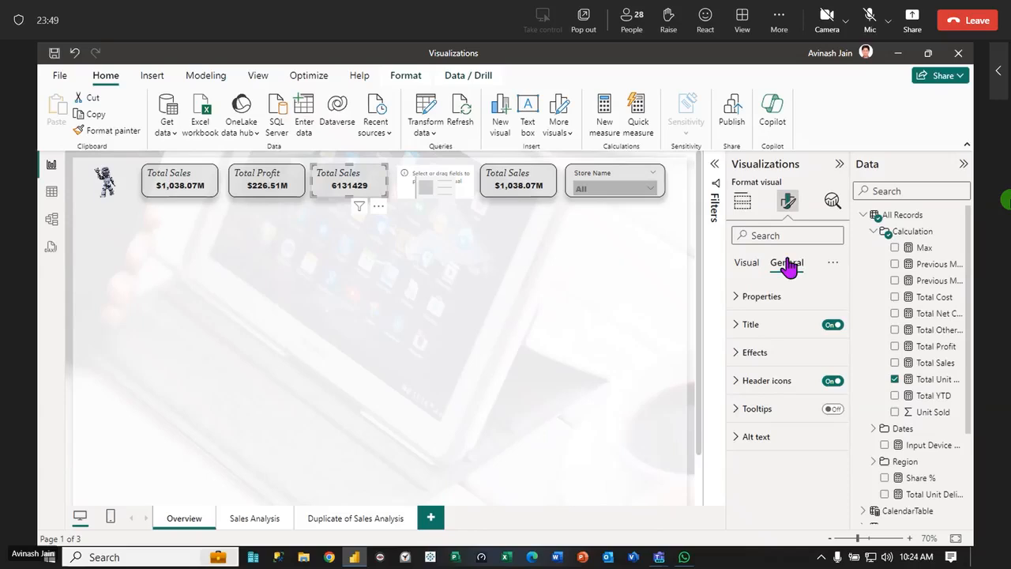
click(735, 326)
drag(791, 393, 761, 393)
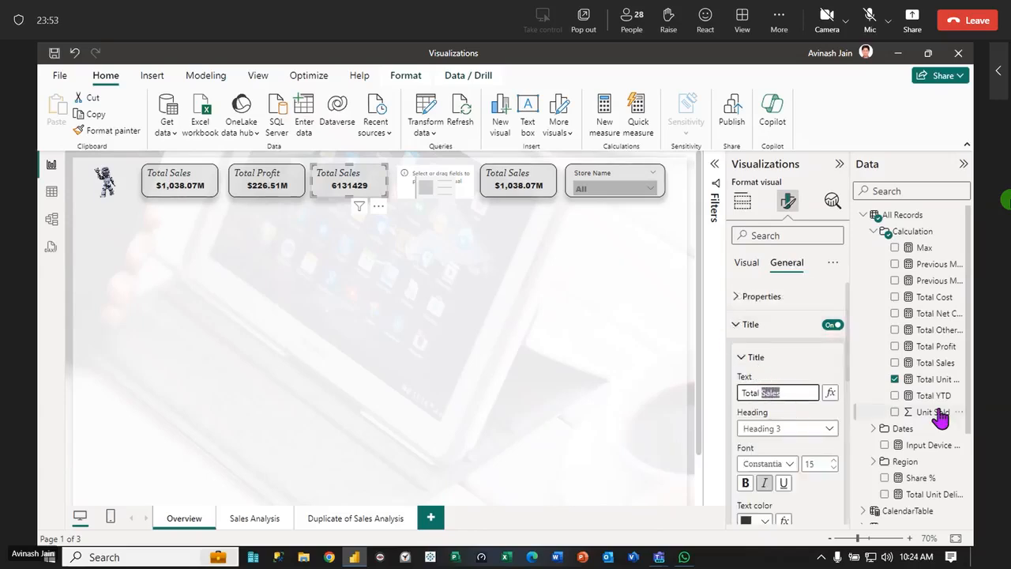
text(Ord)
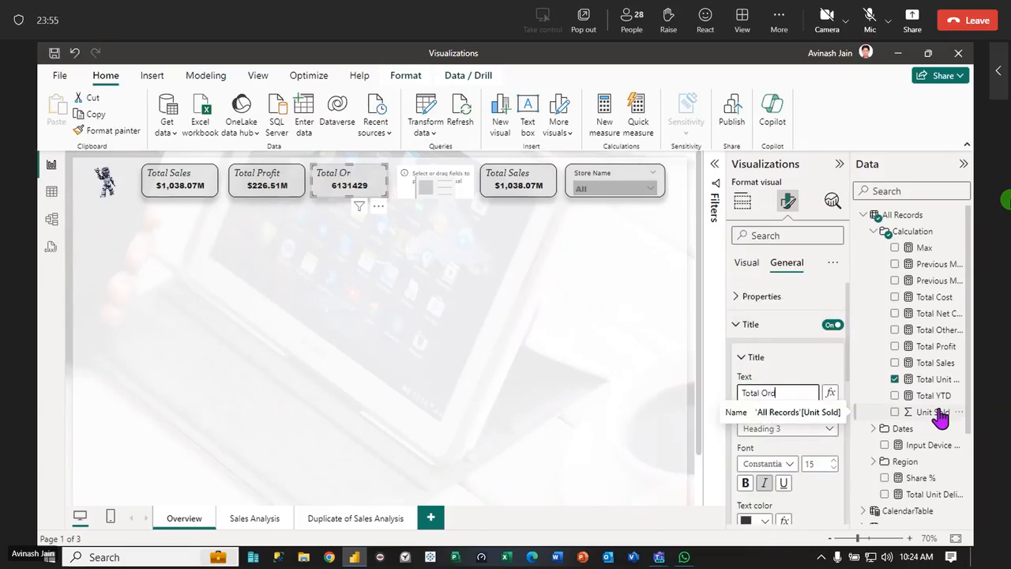
text(ers)
click(486, 383)
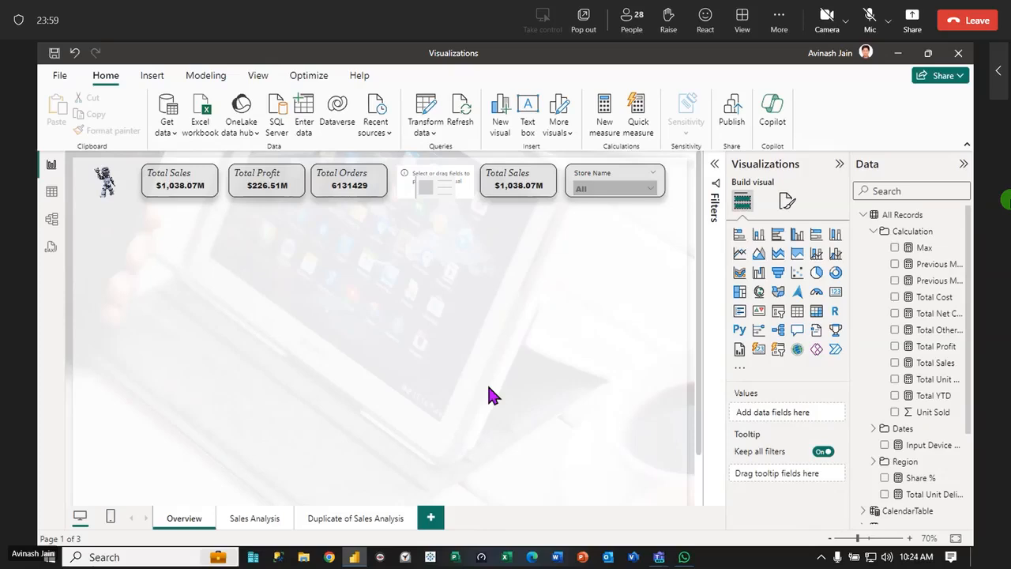
Add the Total Net Cost measure to the empty fourth card and change its title text to "Net Cost"
click(438, 177)
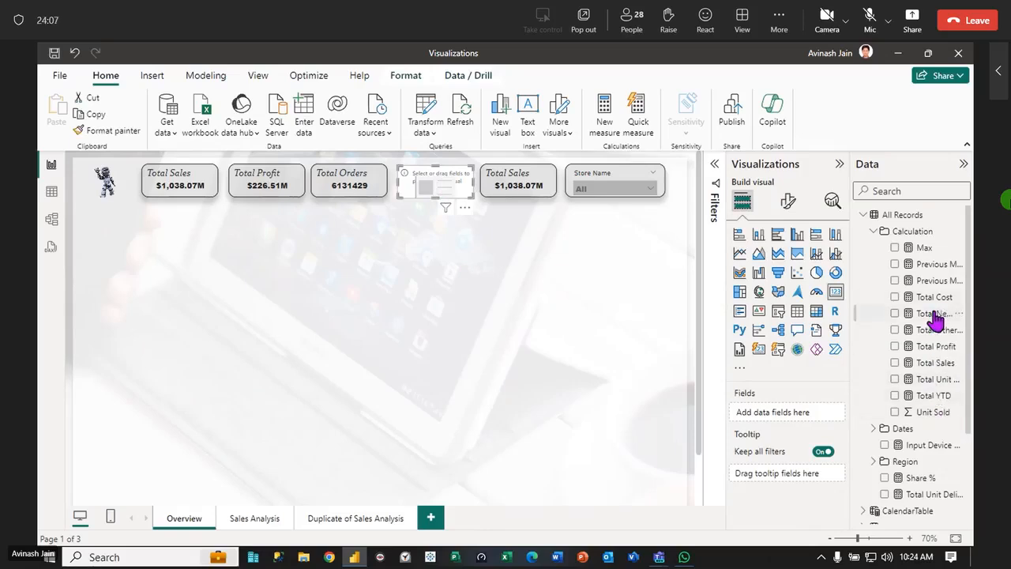
drag(934, 316, 450, 194)
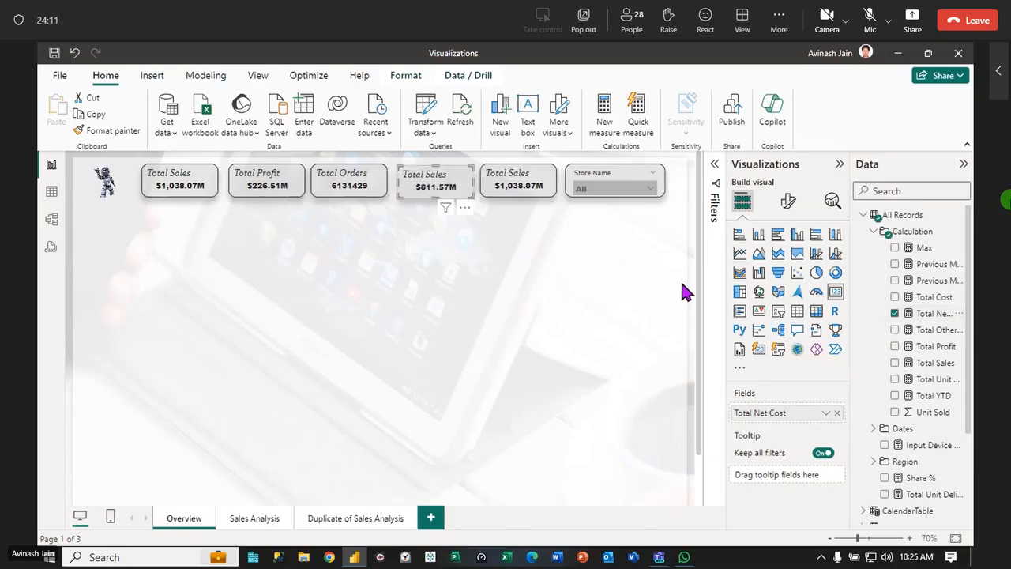
click(787, 201)
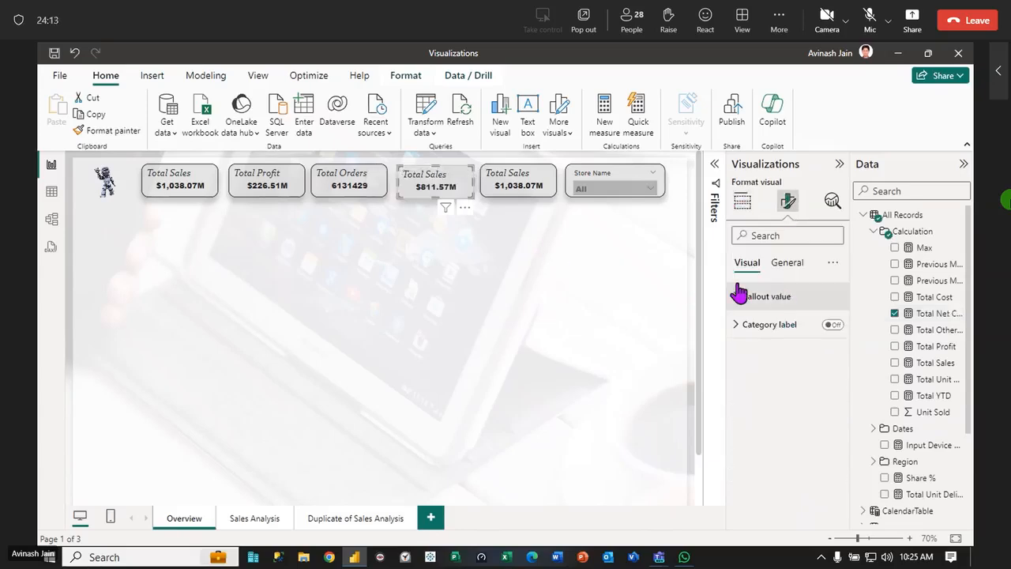
click(791, 263)
click(736, 332)
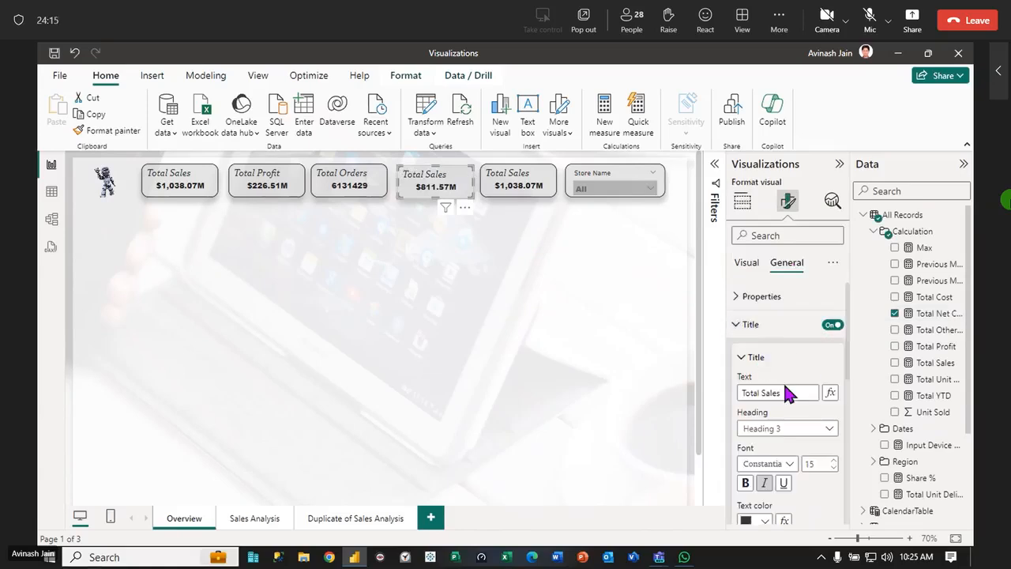
triple_click(788, 390)
text(Net)
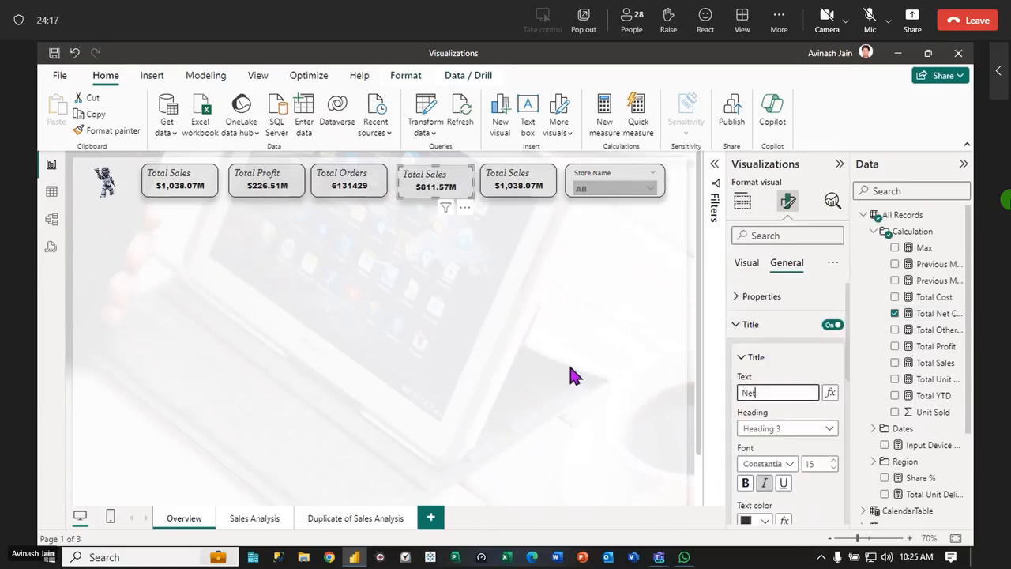
text( Cost)
click(568, 365)
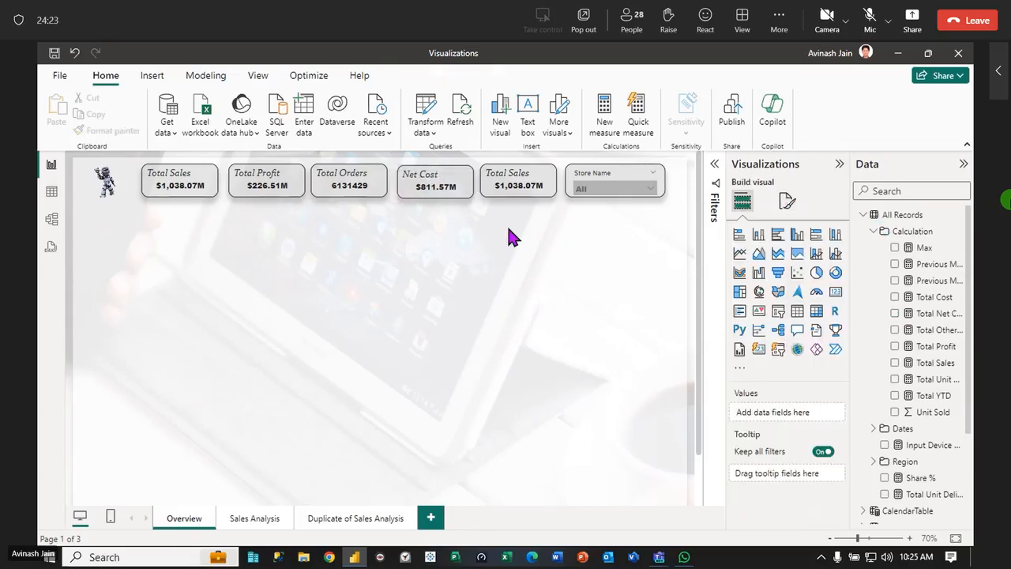
Replace the Total Sales field of the fifth card with the Total Unit Delivered measure
click(526, 184)
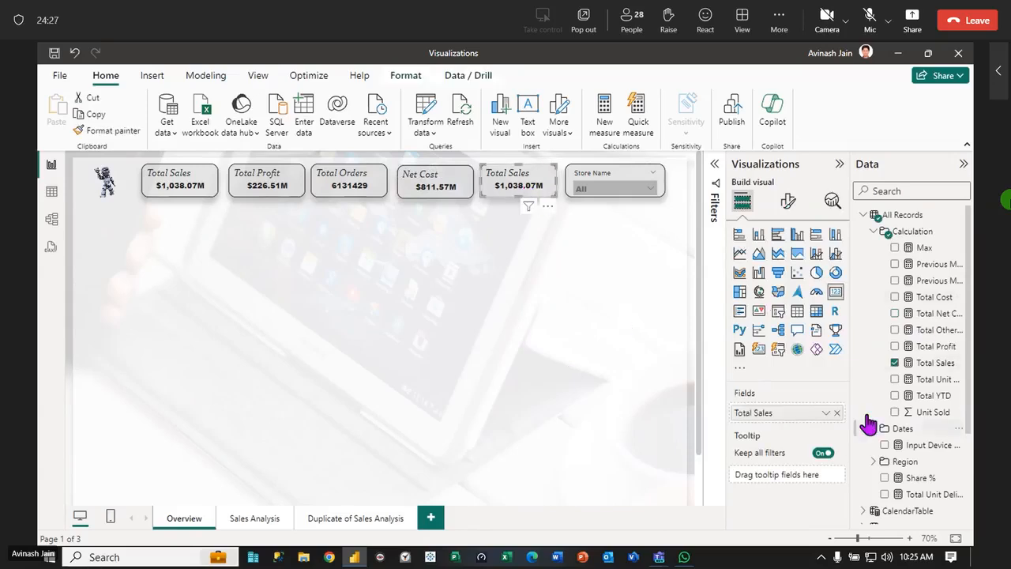
click(836, 413)
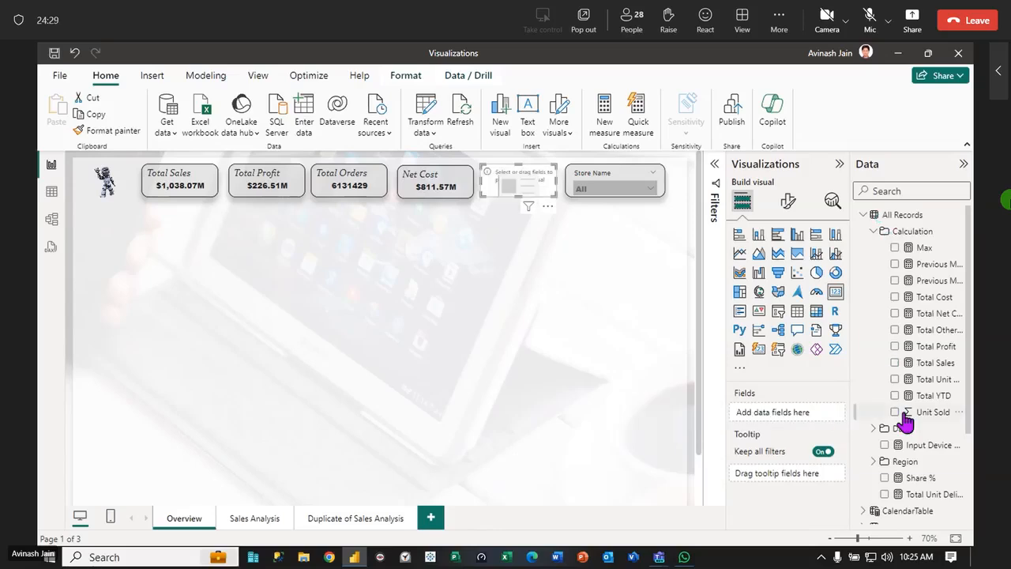
drag(942, 499, 543, 190)
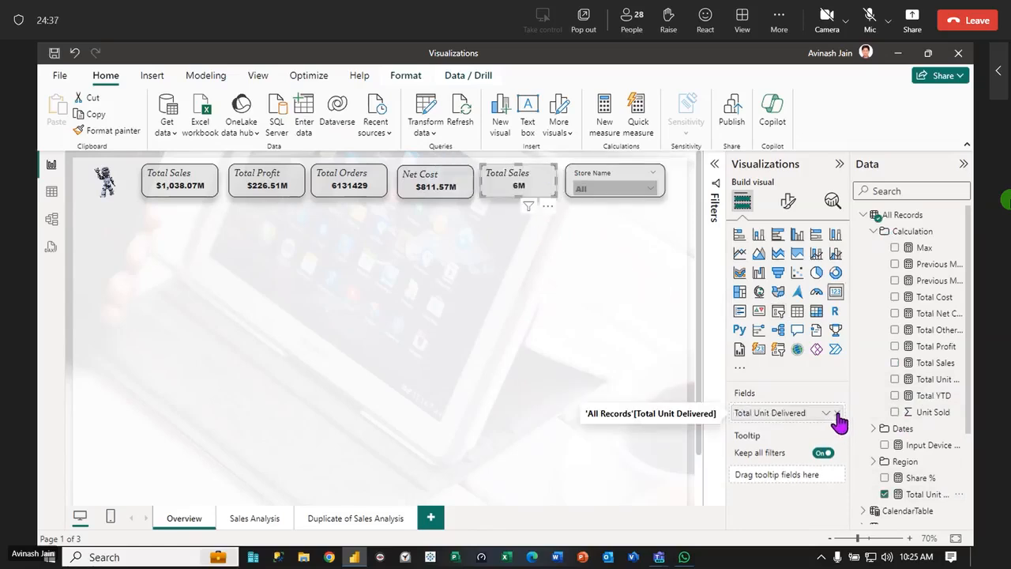
Change the title text of the fifth card to "Order Delivers"
click(788, 202)
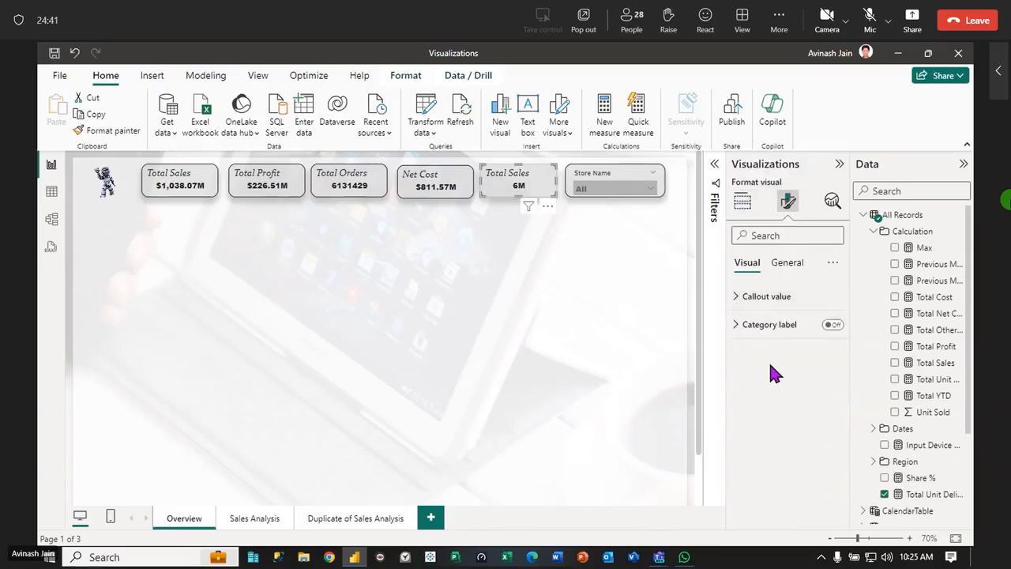
click(788, 262)
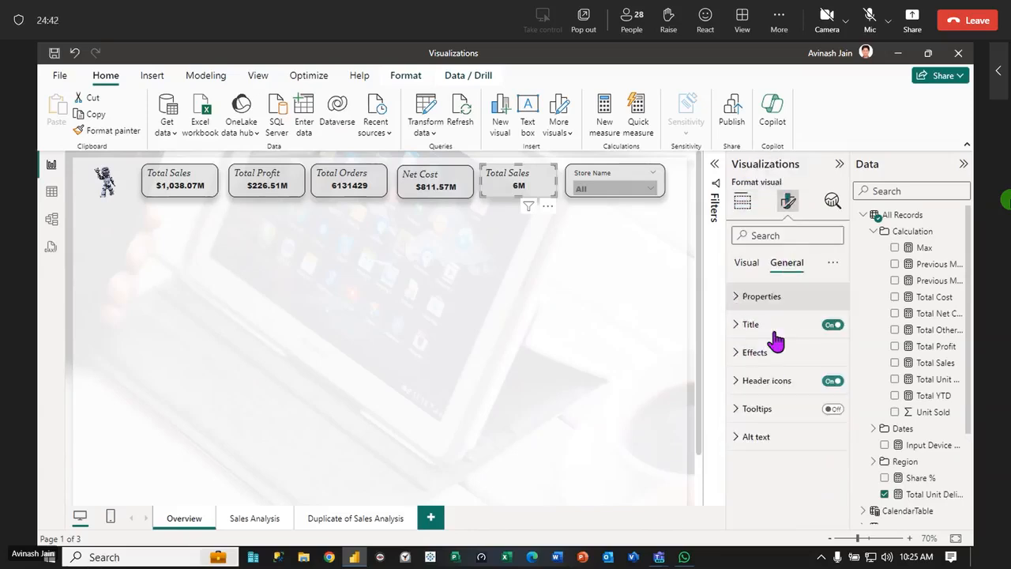
click(734, 325)
drag(787, 393, 614, 383)
key(BackSpace)
text(Order Delivers)
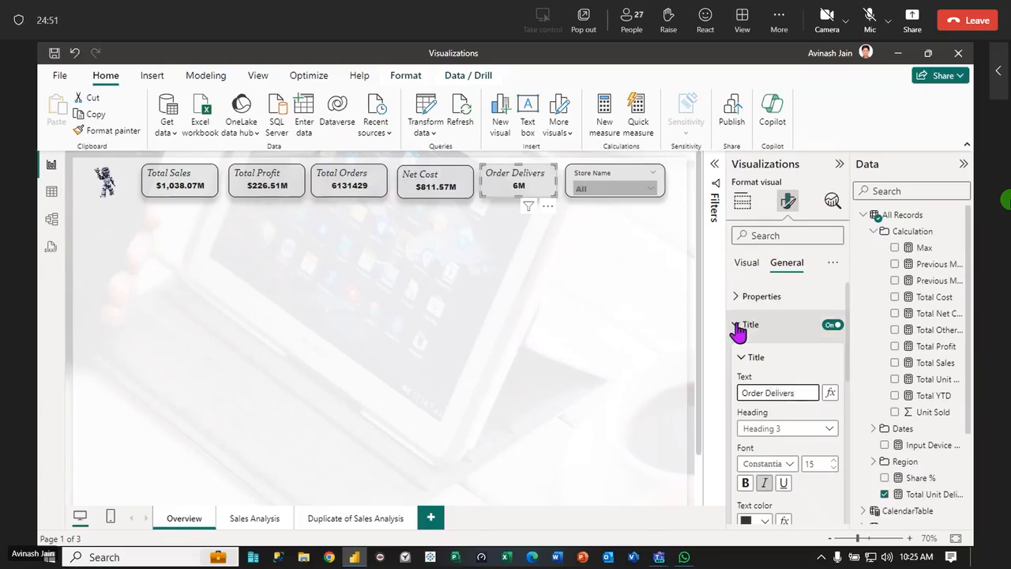
Set the callout value display units of the Order Delivers card to None
click(738, 331)
click(746, 262)
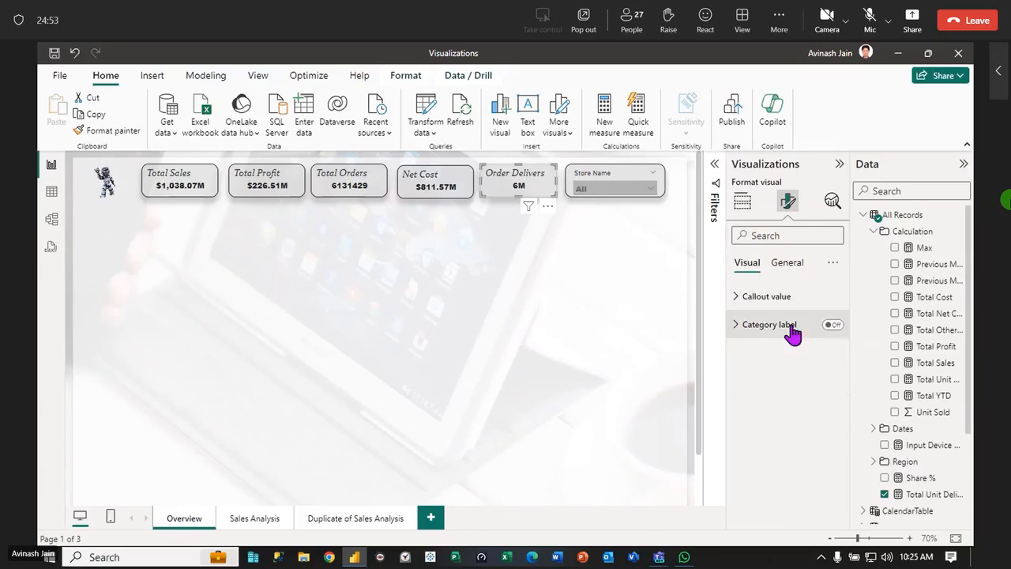
click(740, 300)
click(828, 438)
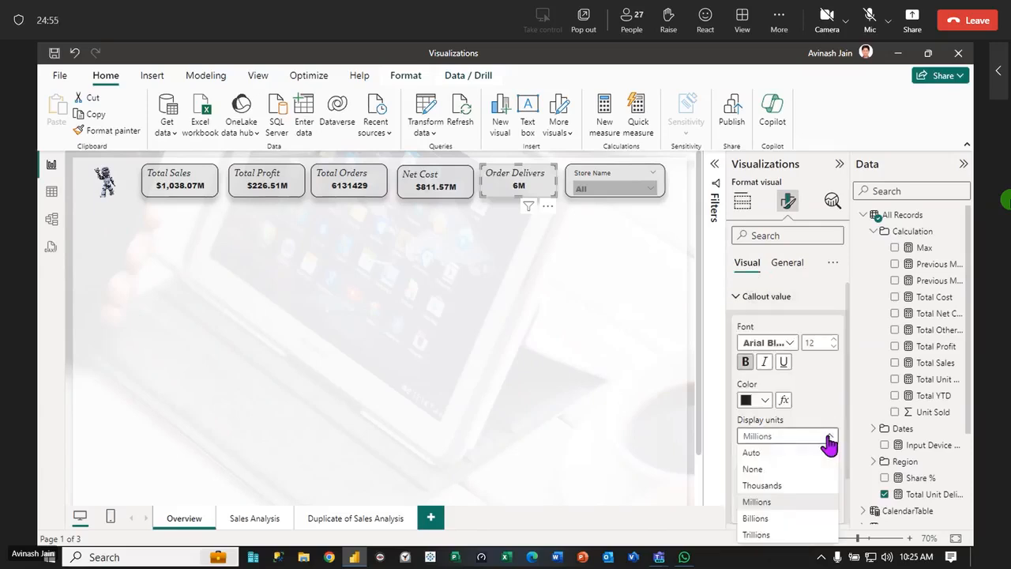
click(762, 469)
click(408, 316)
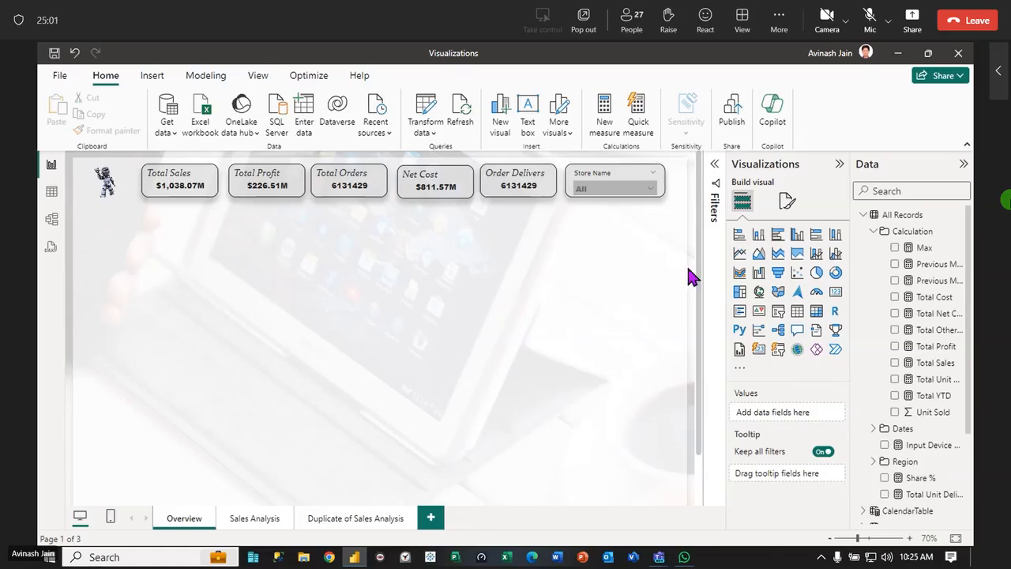
Nudge the Total Sales card slightly left and the Store Name slicer slightly right and down
click(175, 202)
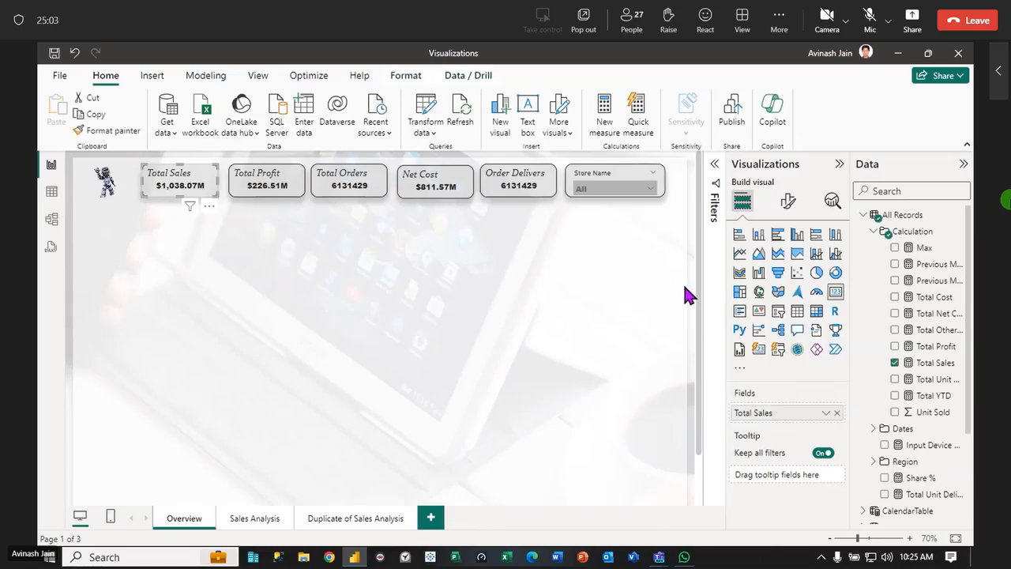
click(660, 192)
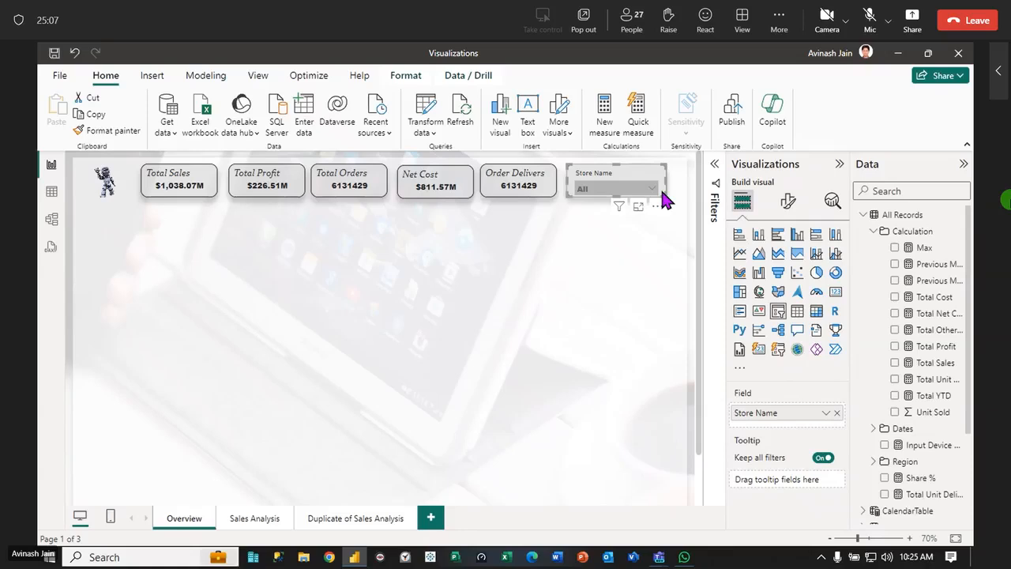
key(Down)
key(Down)
key(Down)
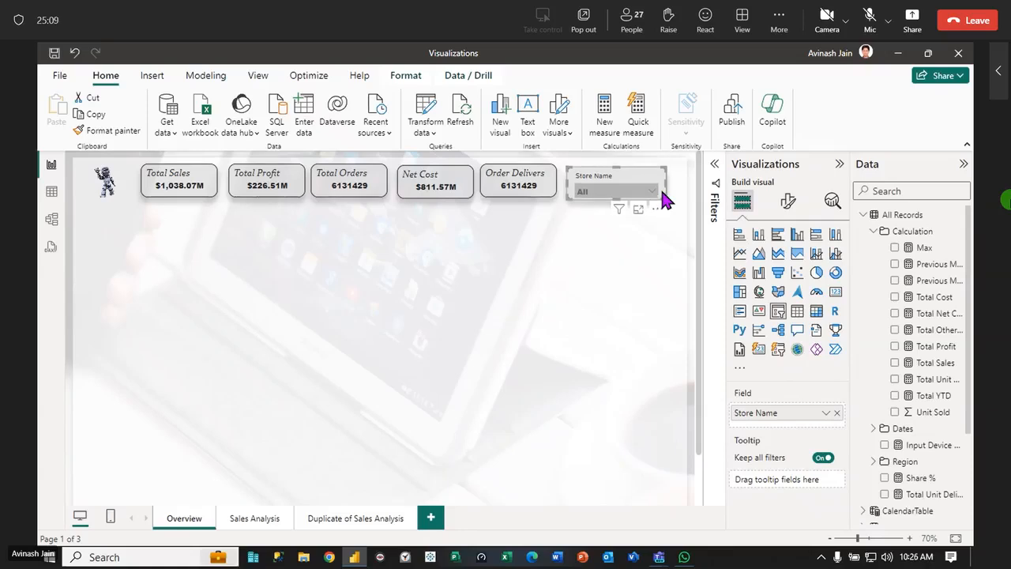
click(647, 288)
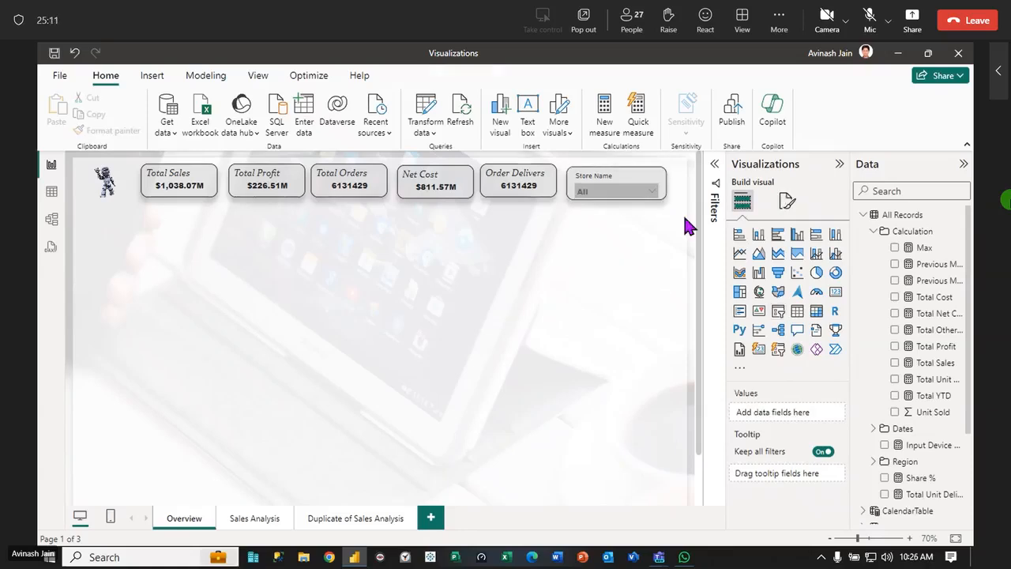
Align the five KPI cards and the Store Name slicer along their bottom edges and distribute them horizontally
drag(671, 232, 106, 155)
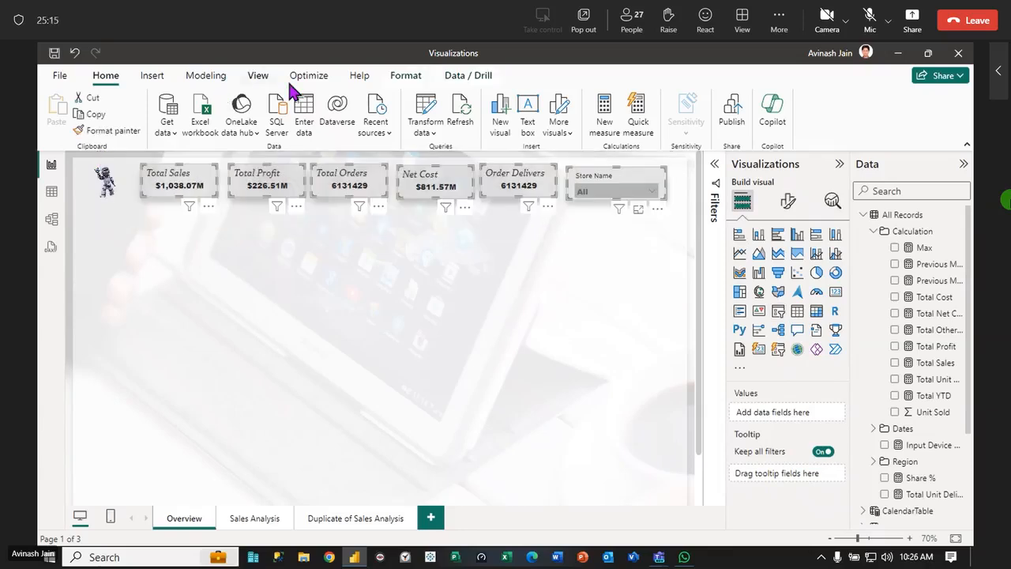
click(411, 79)
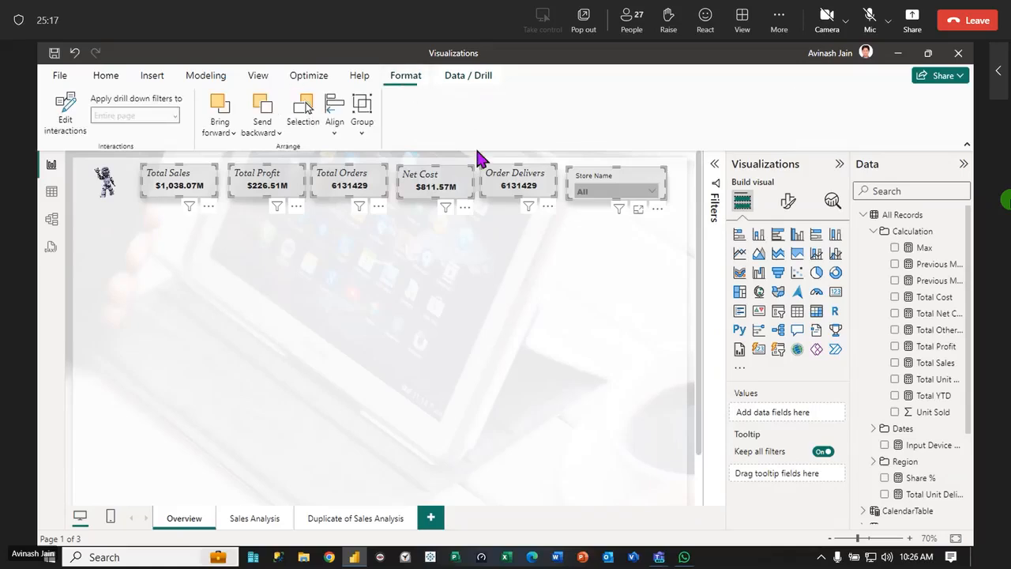
click(334, 131)
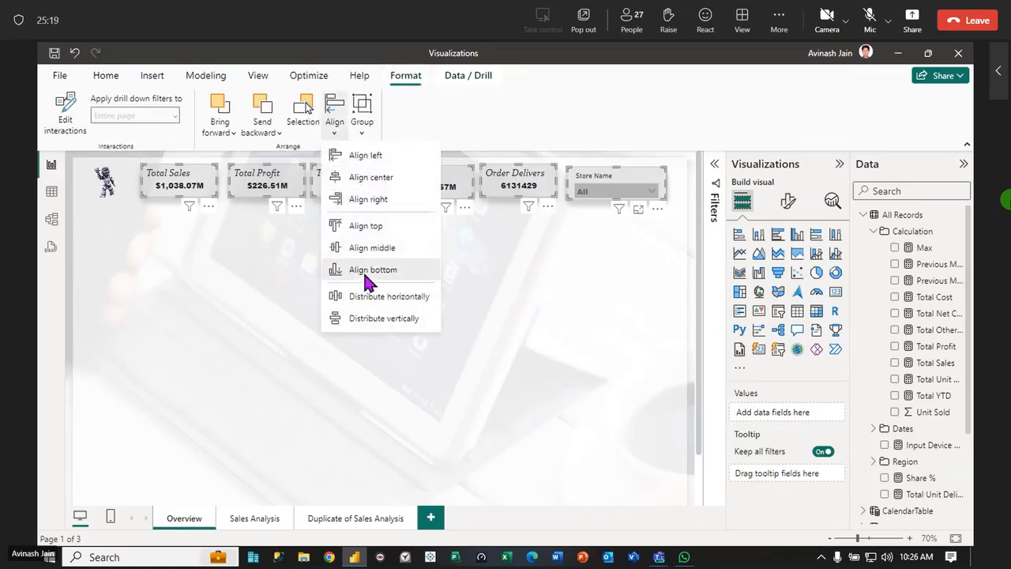
click(367, 272)
click(335, 126)
click(378, 298)
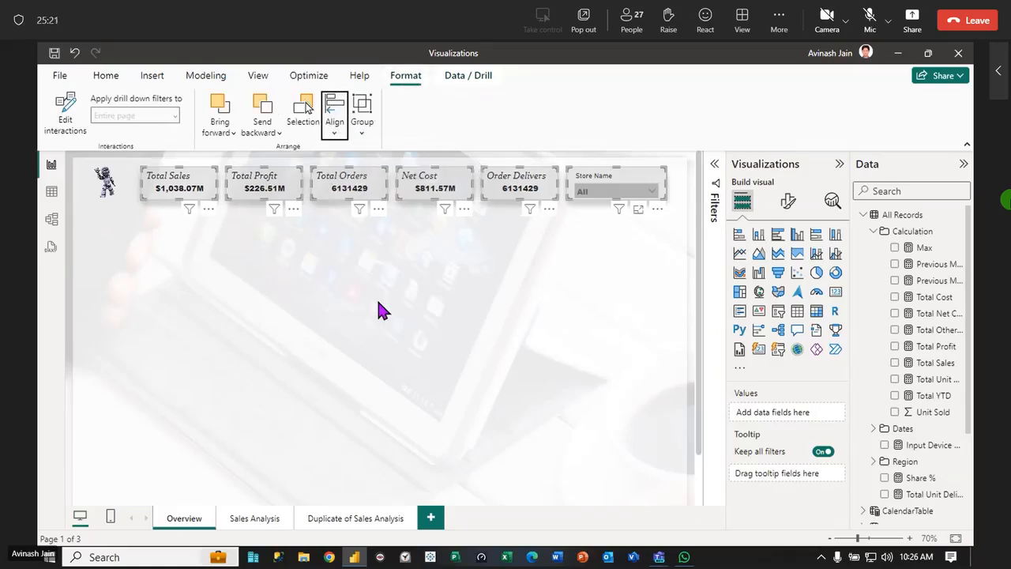
Add an empty slicer below the robot image, next to the page's left edge, and stretch it taller
click(377, 304)
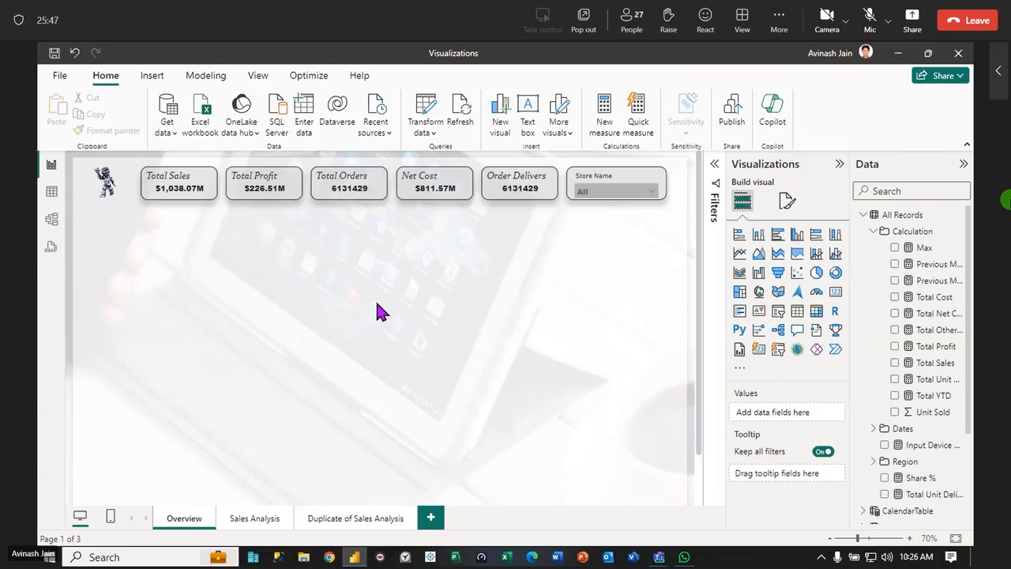
click(778, 313)
drag(188, 291, 130, 256)
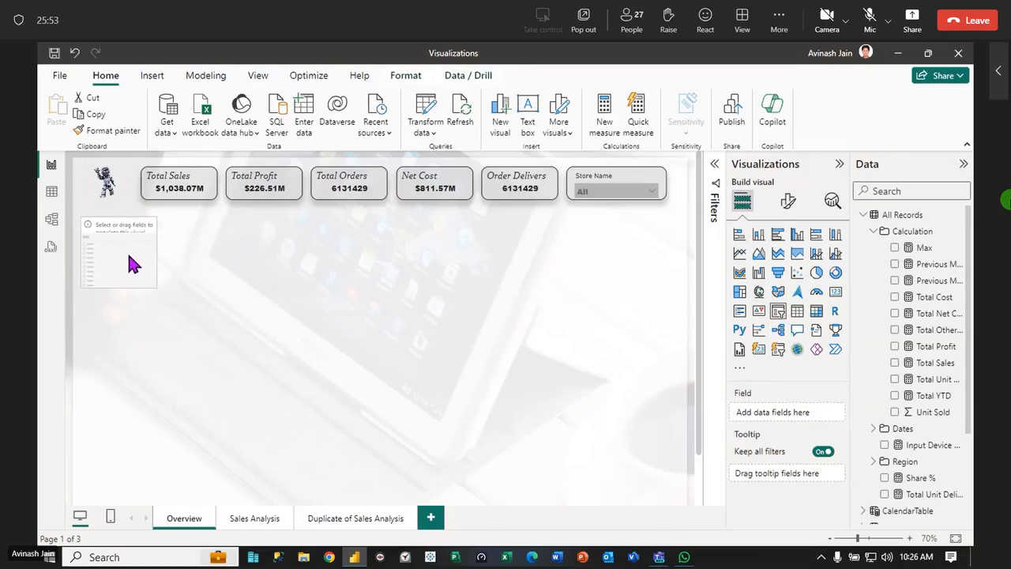
drag(126, 287, 122, 361)
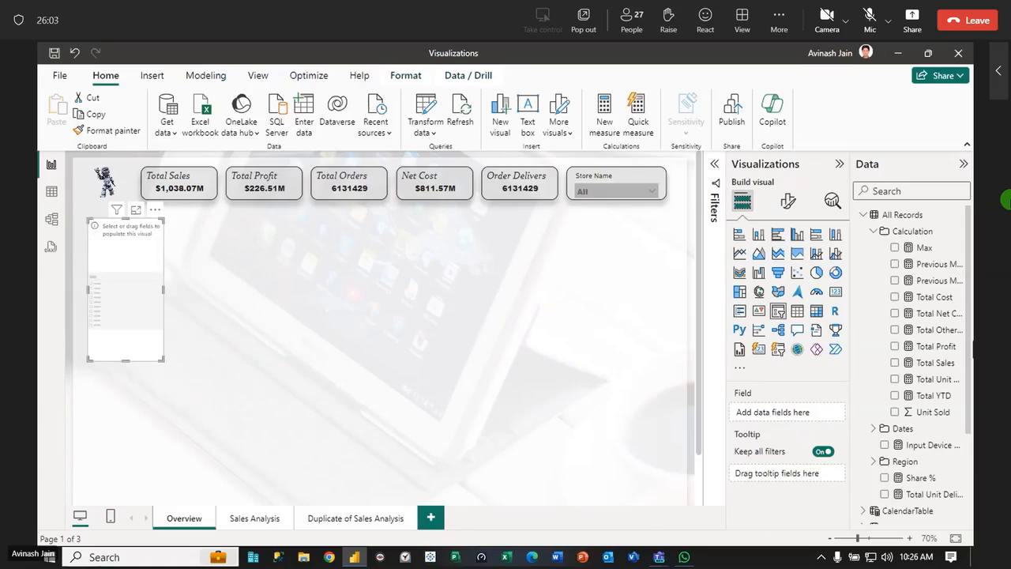
Add the Country field from the Sales Regions table to the new slicer and widen the slicer slightly
click(873, 230)
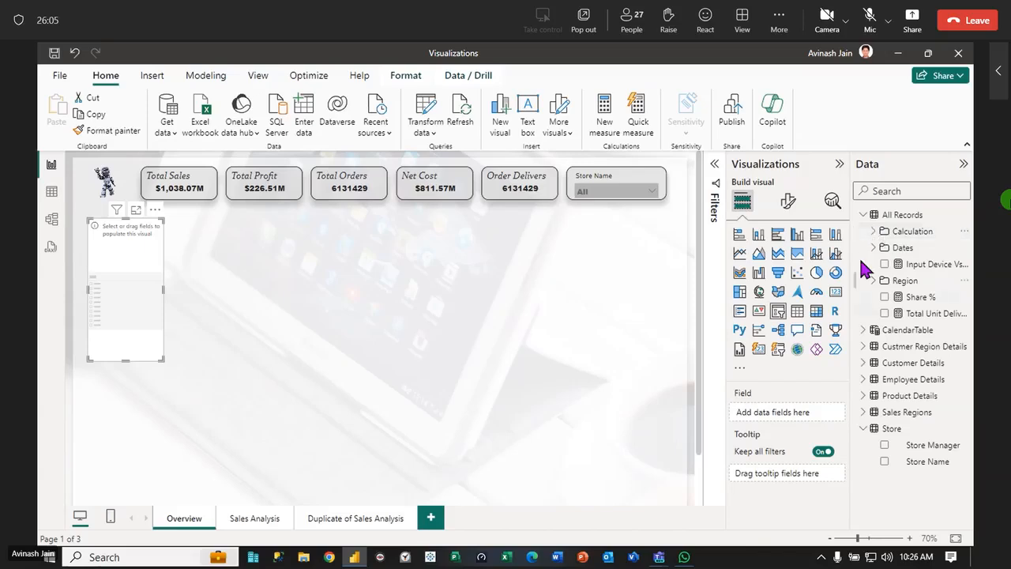
click(863, 215)
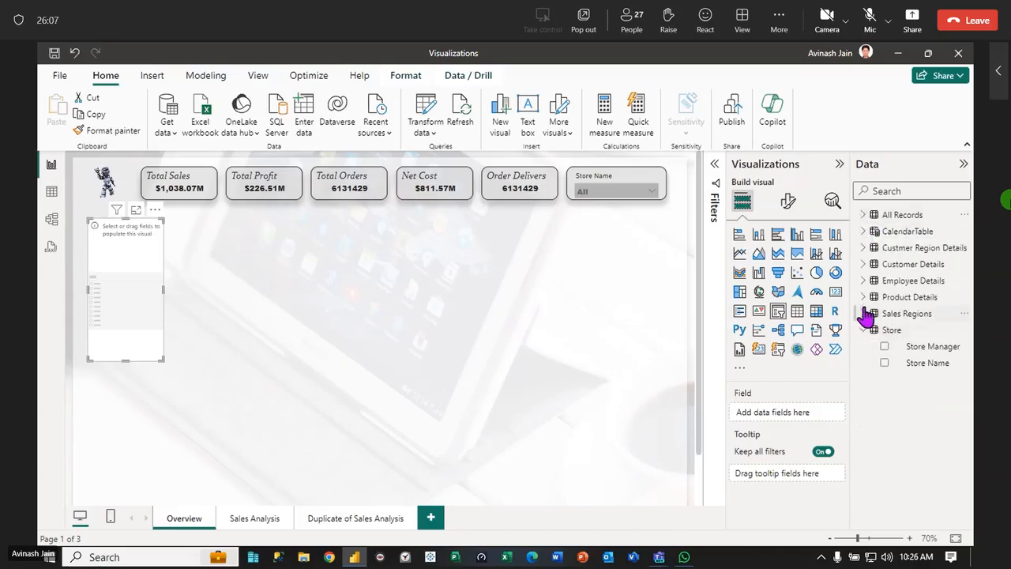
click(863, 264)
click(864, 263)
click(863, 329)
click(864, 313)
drag(925, 353, 142, 320)
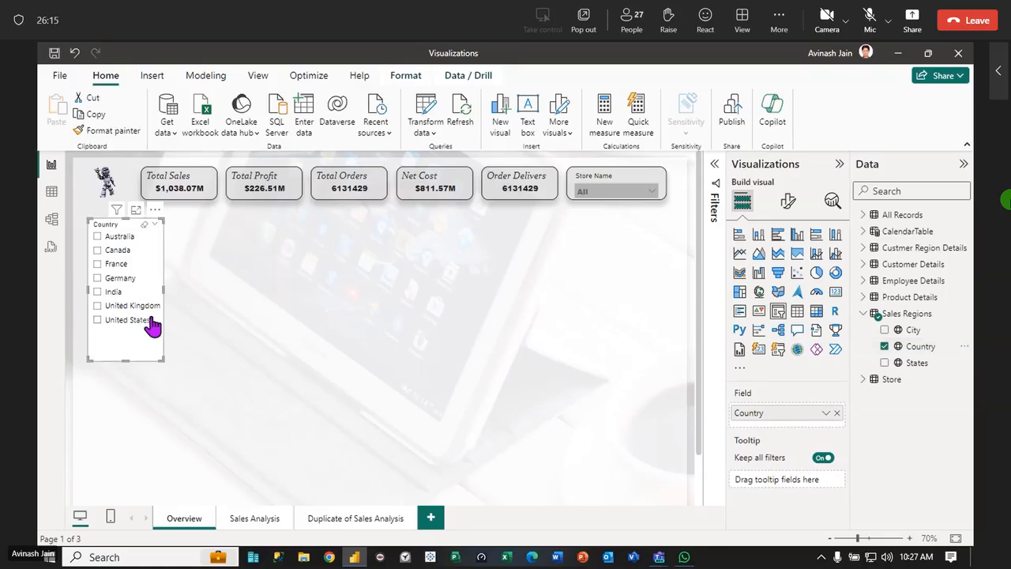
drag(162, 291, 177, 288)
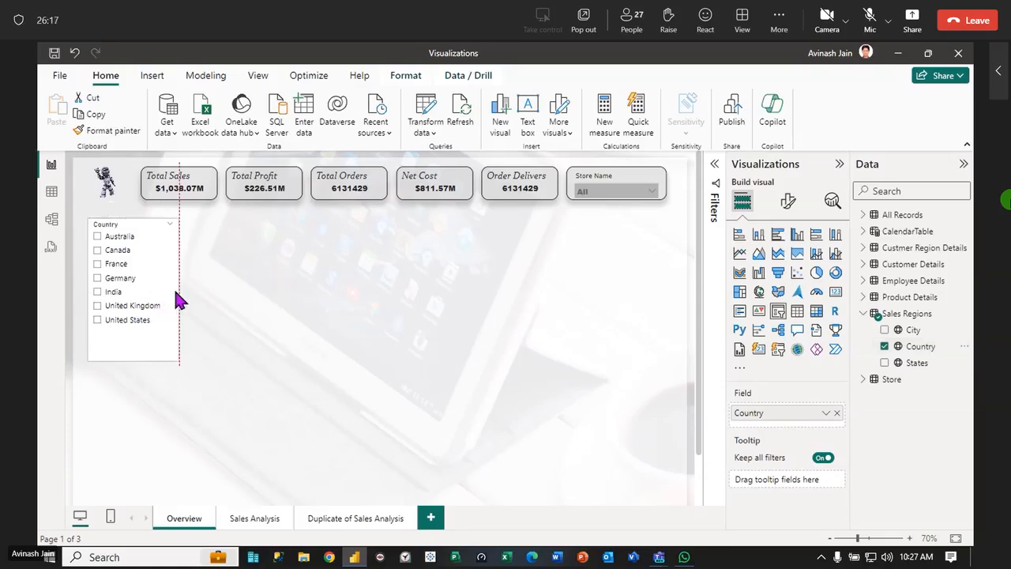
Copy the Total Sales card's formatting onto the Country slicer
click(204, 190)
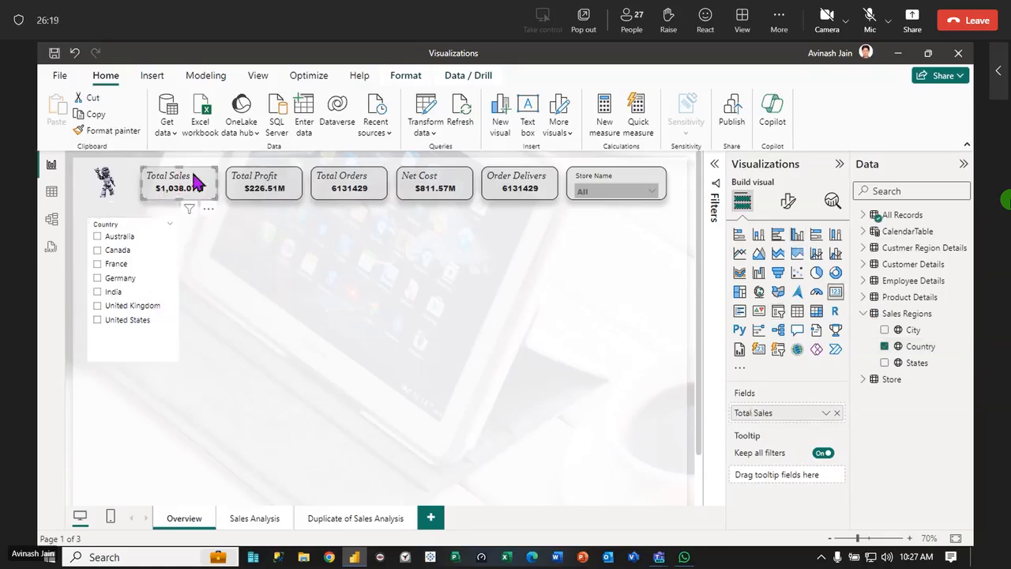
click(113, 132)
click(155, 263)
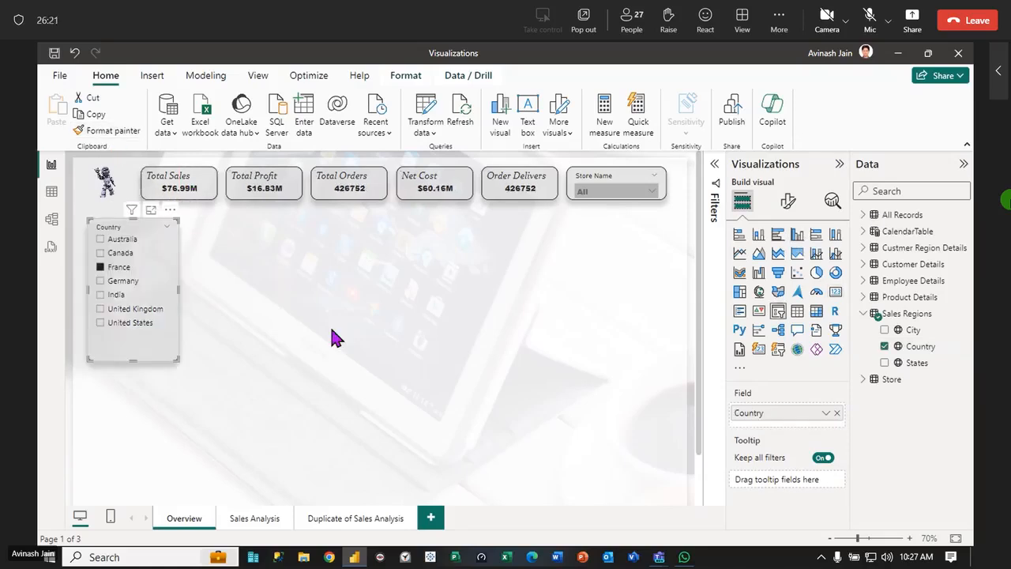
click(332, 338)
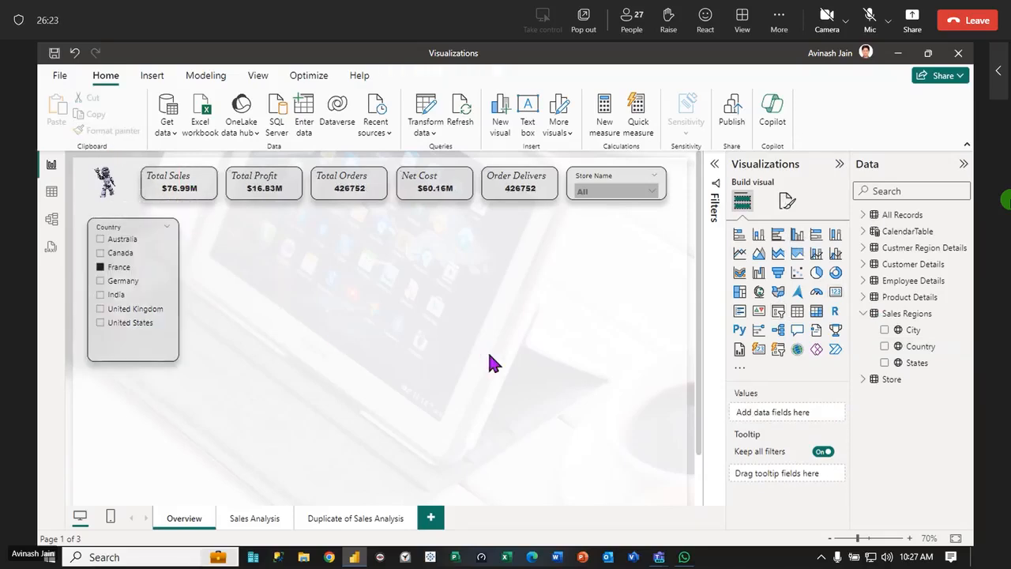
Select Canada in the Country slicer and set the slicer style to Tile
click(786, 202)
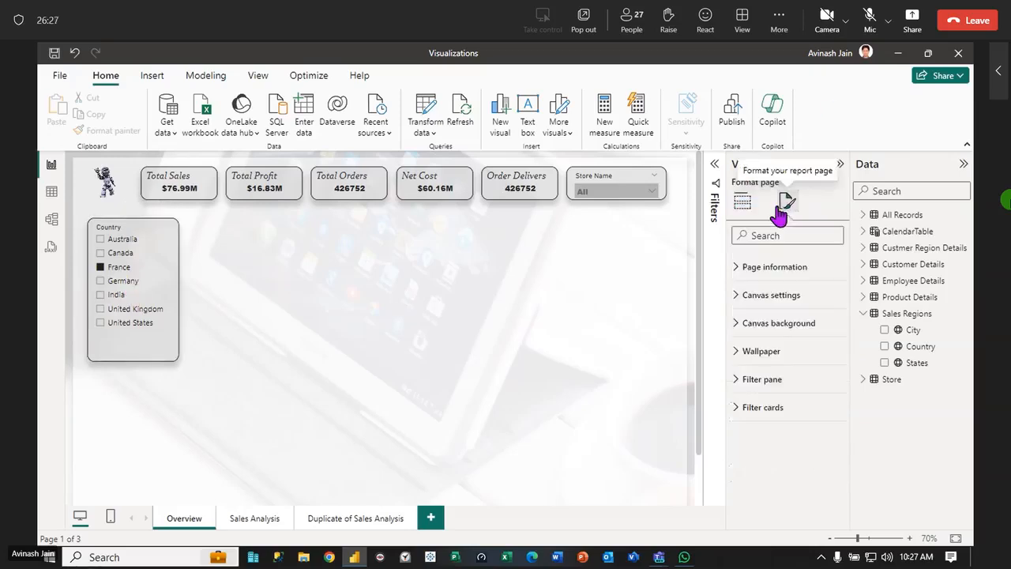
click(146, 253)
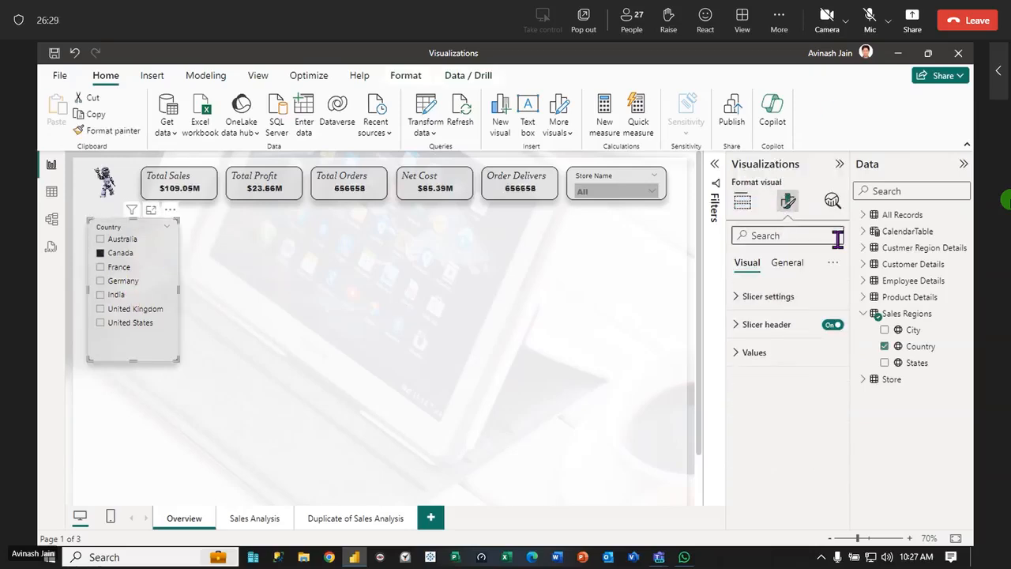
click(734, 297)
click(828, 369)
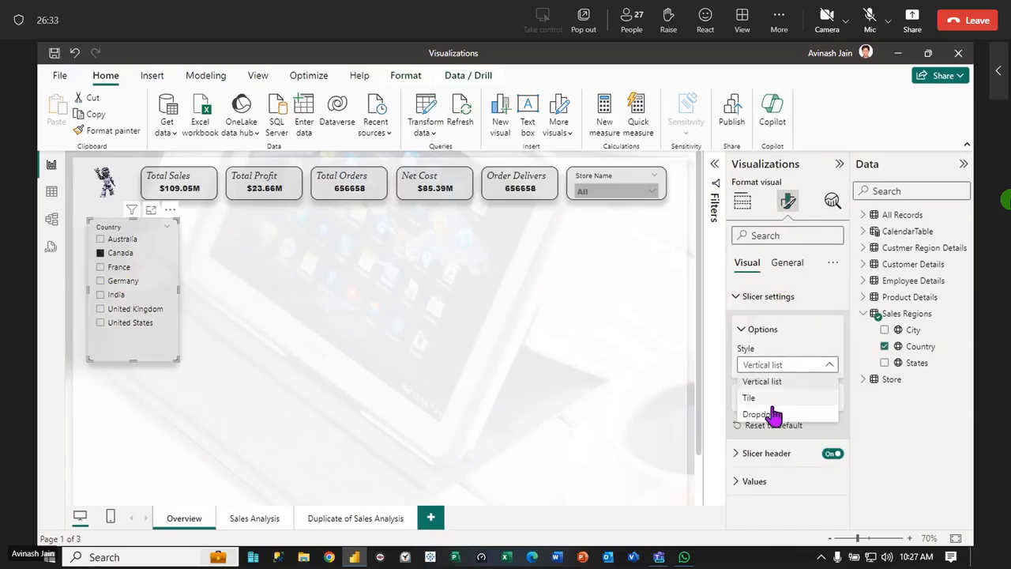
click(749, 397)
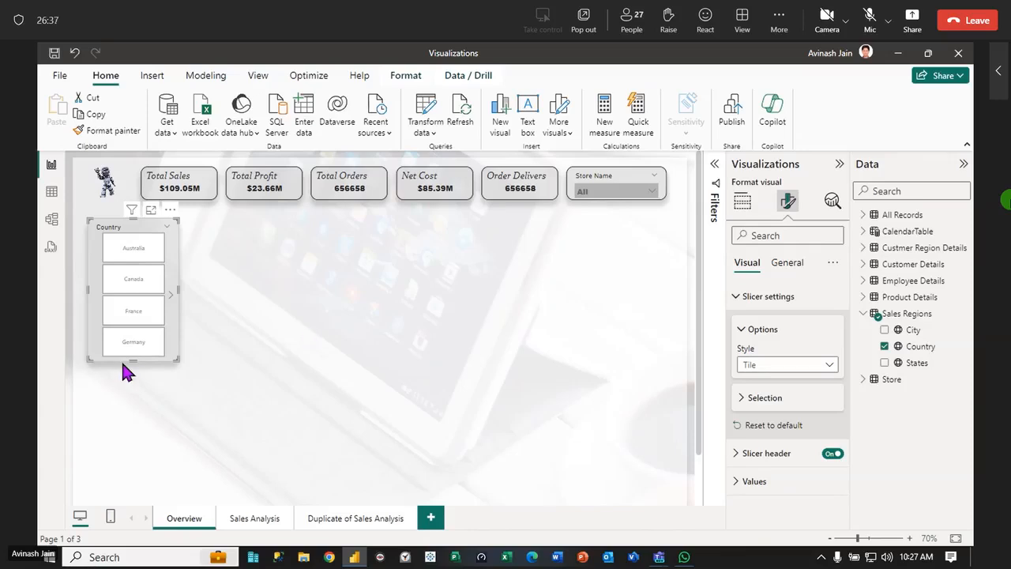
Resize the Country slicer into a tall, narrow column with all seven country tiles and nudge it slightly up
drag(133, 361, 115, 492)
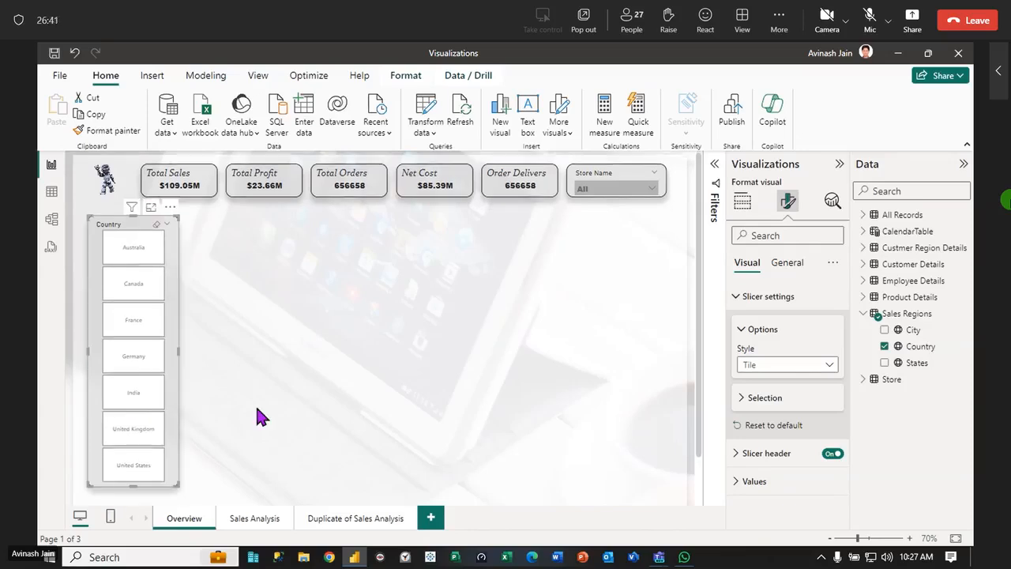
drag(176, 350, 152, 348)
click(207, 344)
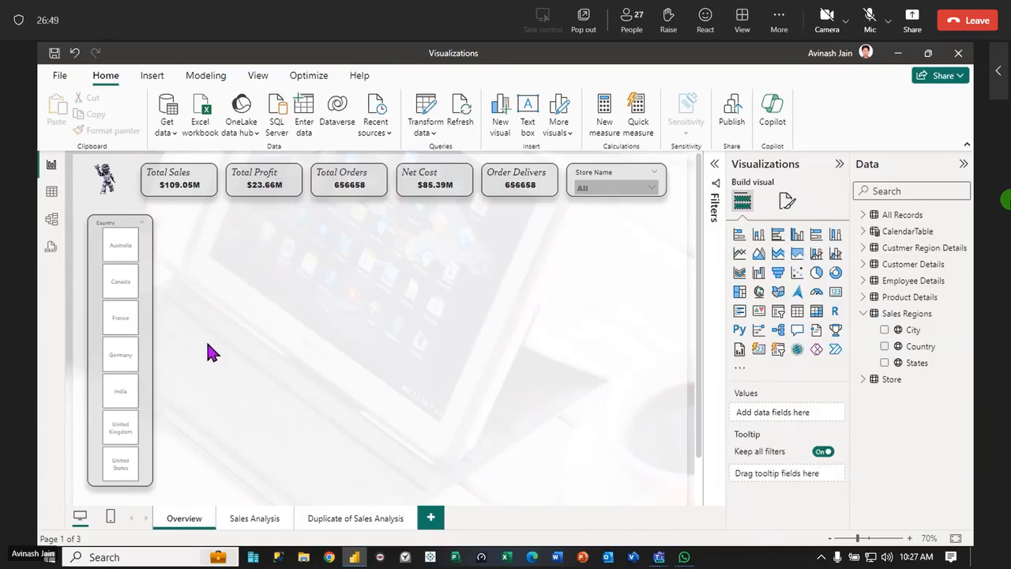
click(119, 229)
click(303, 223)
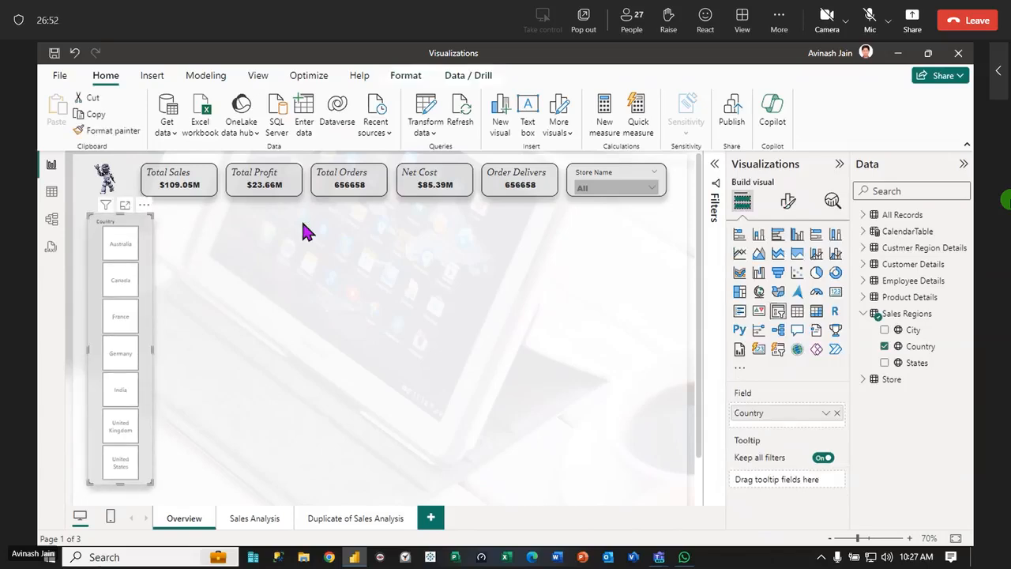
Move the Total Sales card and the robot image slightly right to suit the Country slicer below them
click(155, 191)
drag(176, 190, 190, 193)
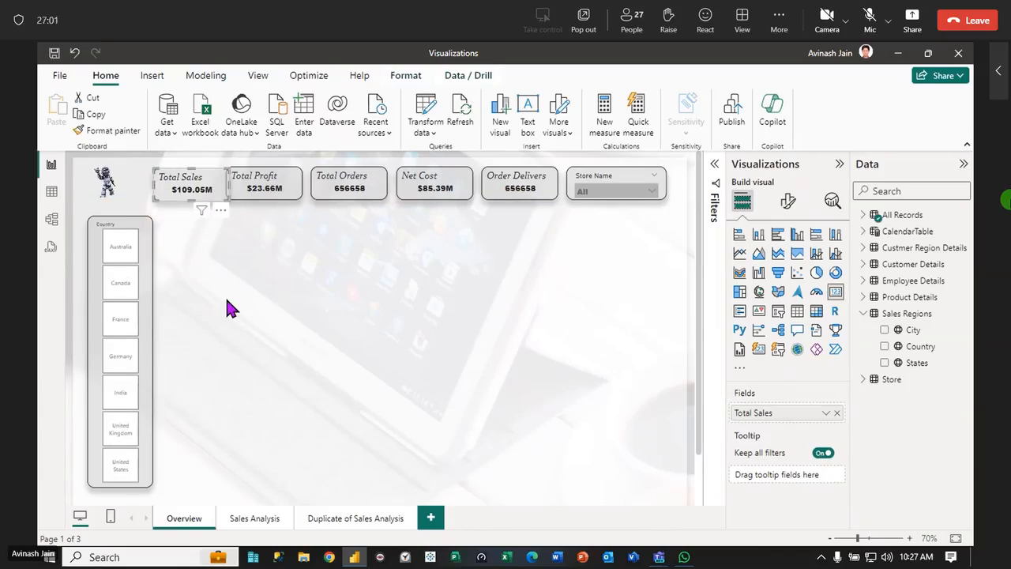
drag(104, 195, 124, 198)
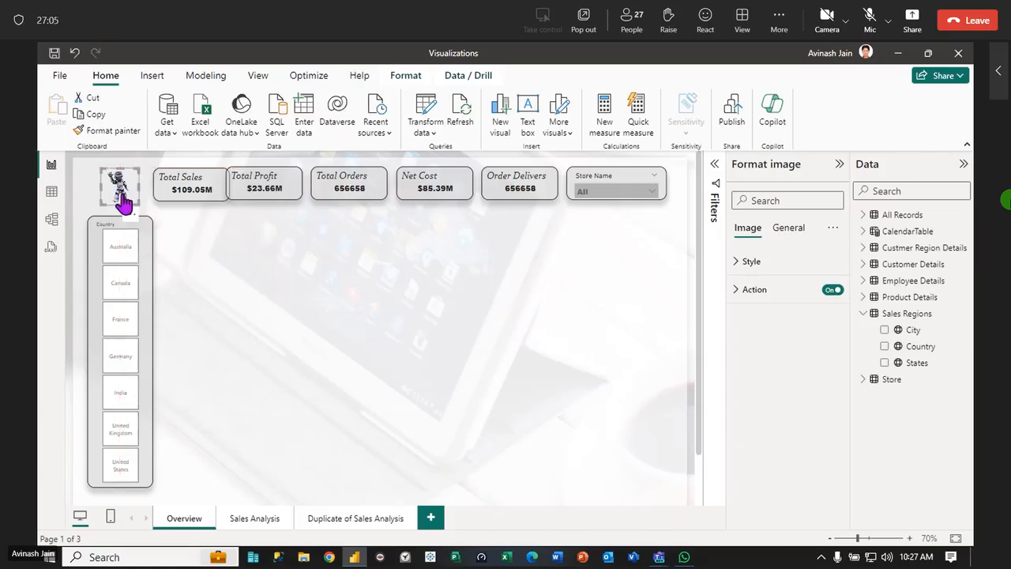
click(212, 274)
Distribute the five KPI cards and the Store Name slicer horizontally
drag(681, 221, 135, 155)
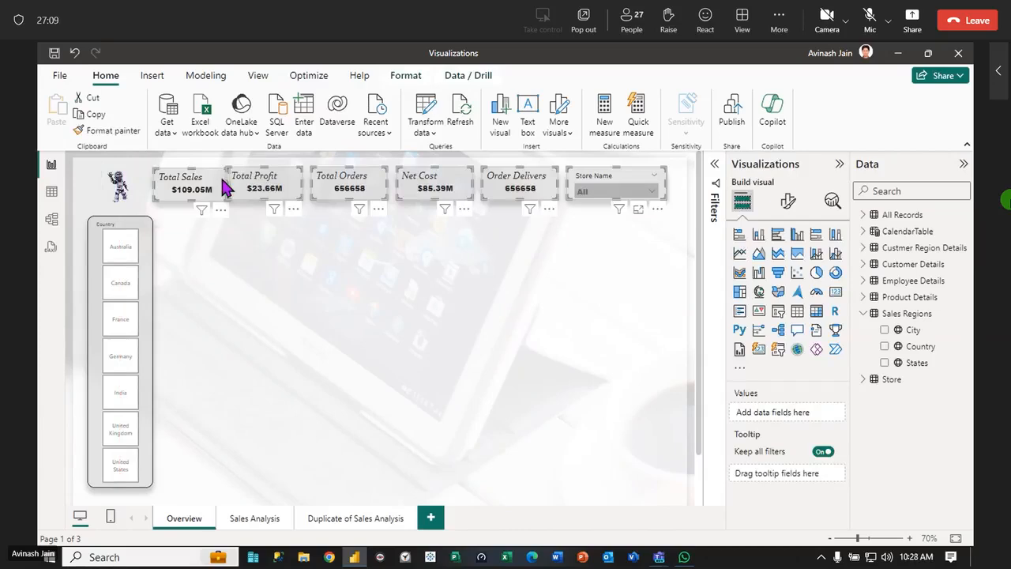
click(407, 76)
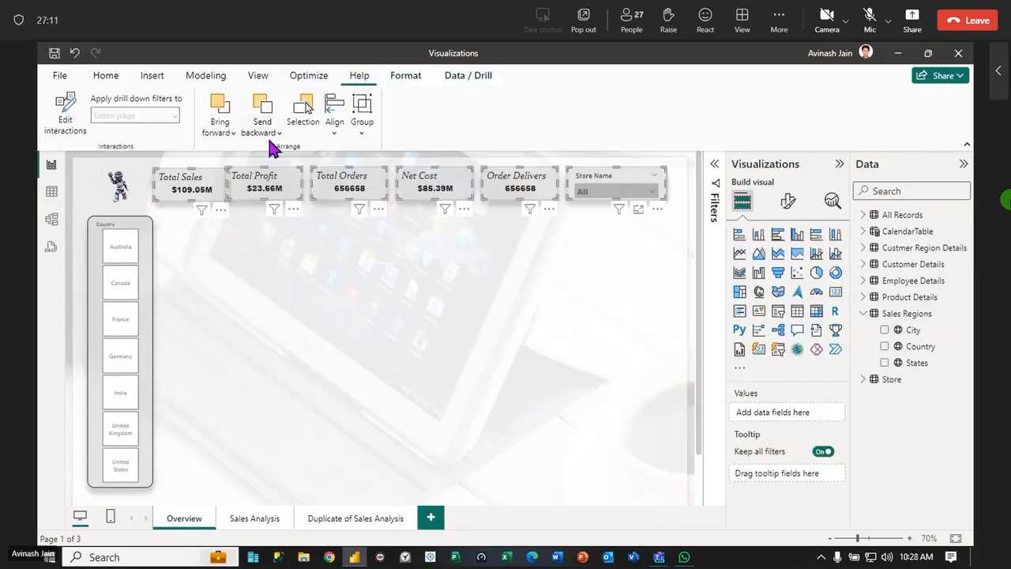
click(335, 126)
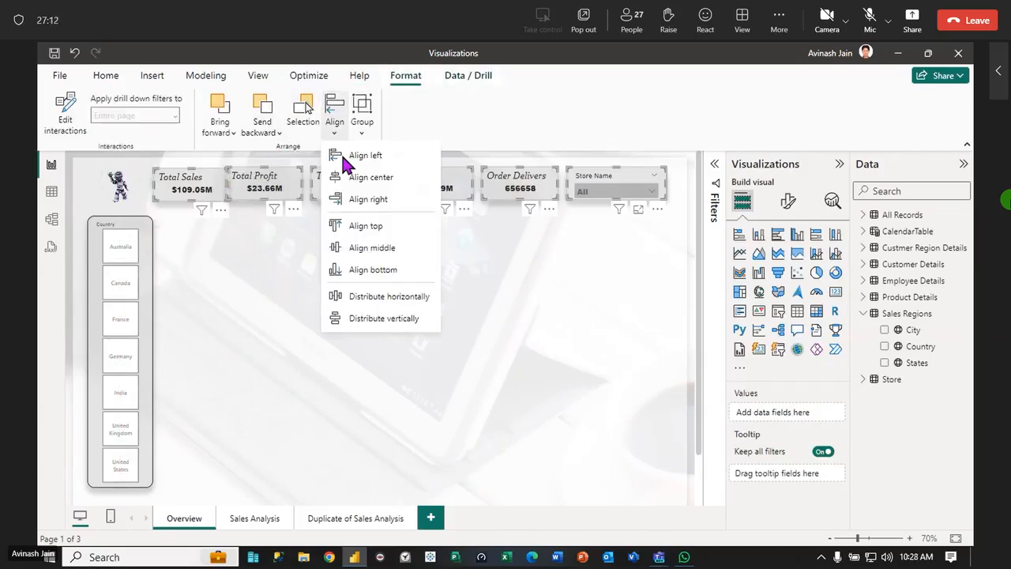
click(388, 298)
click(528, 314)
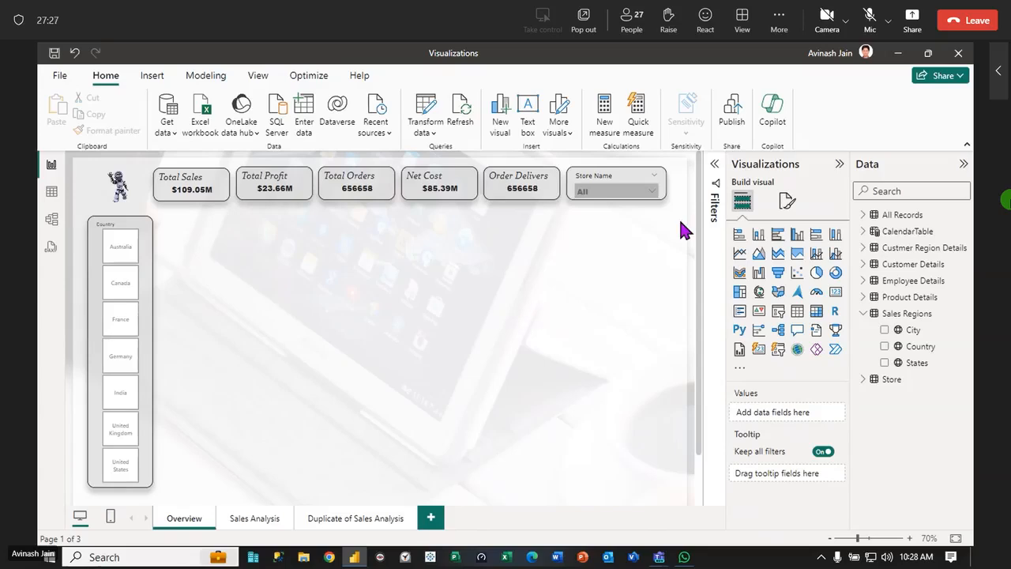
Align the five KPI cards and the Store Name slicer along their middles and distribute them horizontally again
drag(680, 223, 133, 158)
click(406, 75)
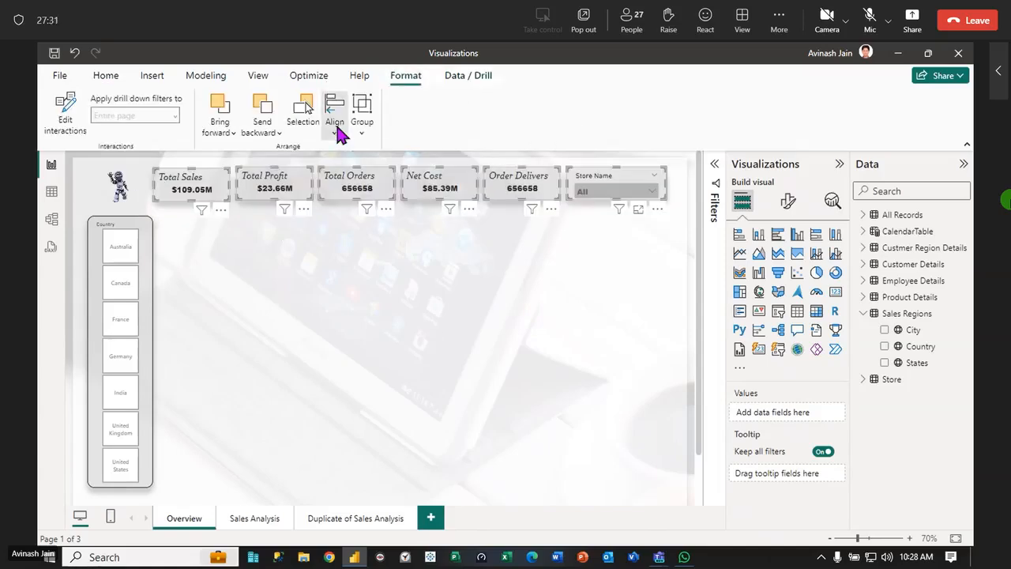
click(335, 110)
click(387, 247)
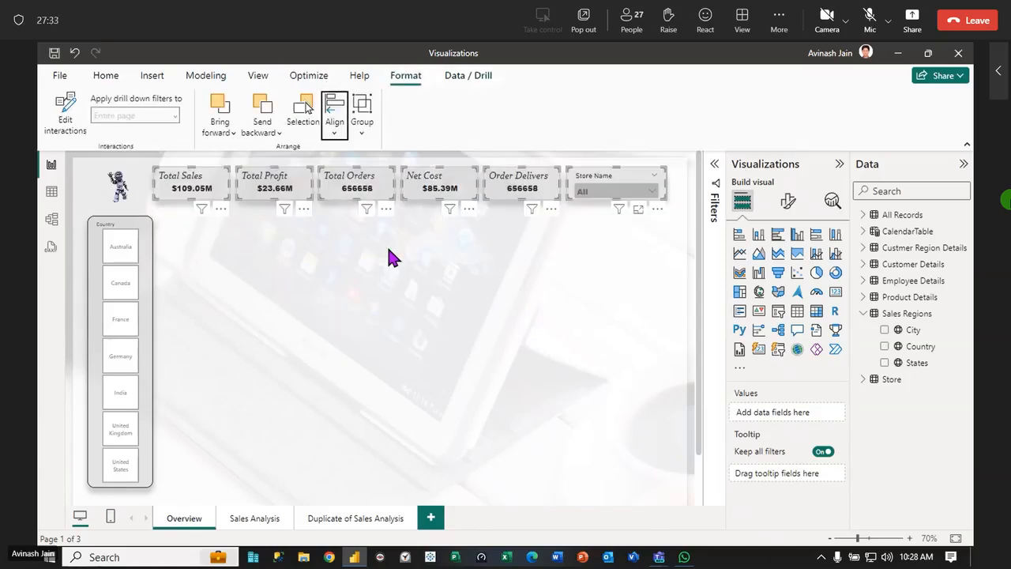
click(335, 111)
click(401, 299)
click(538, 319)
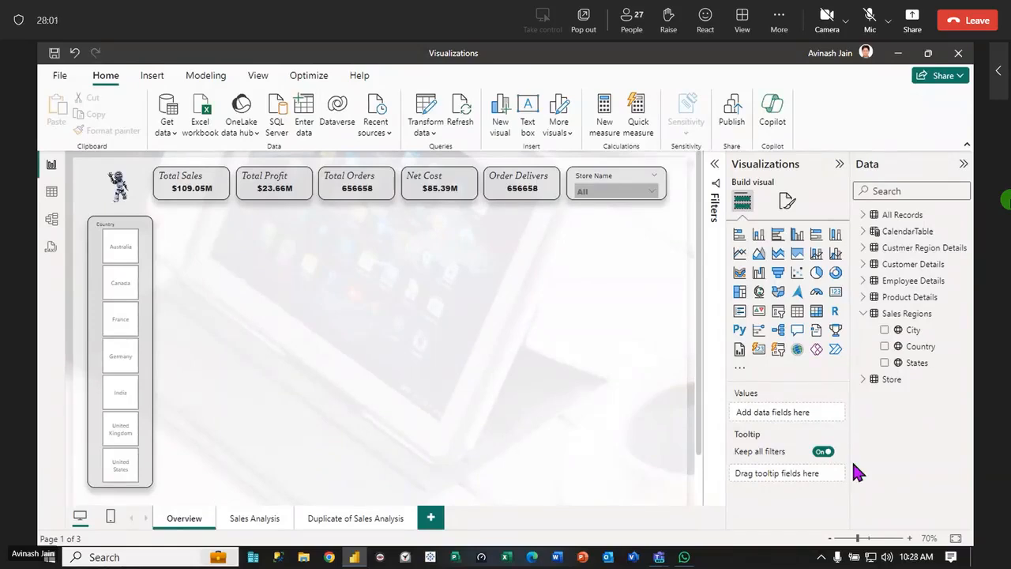
Create a clustered column chart on the canvas with Month Name from CalendarTable on the X-axis
click(864, 231)
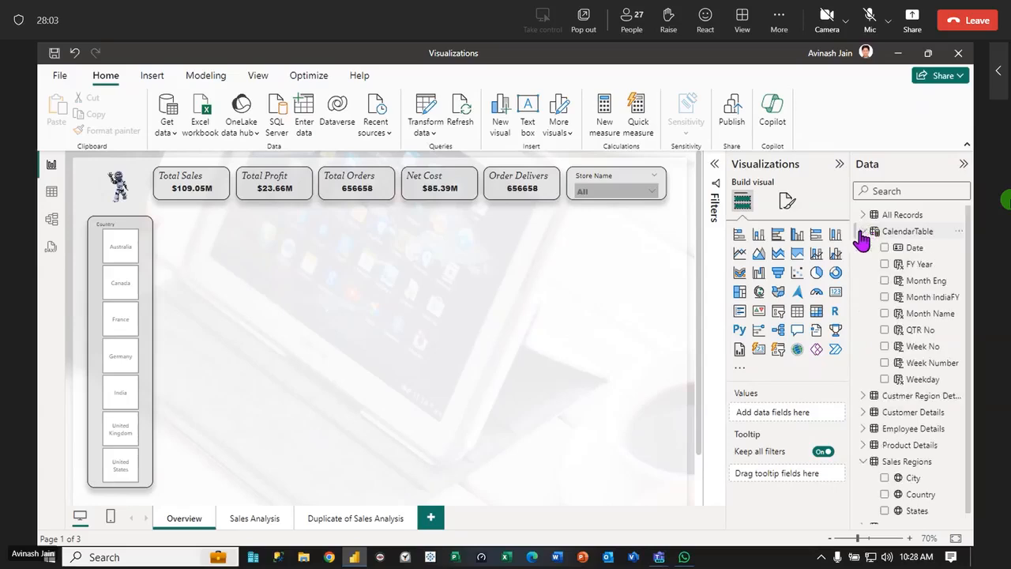
drag(931, 314, 345, 295)
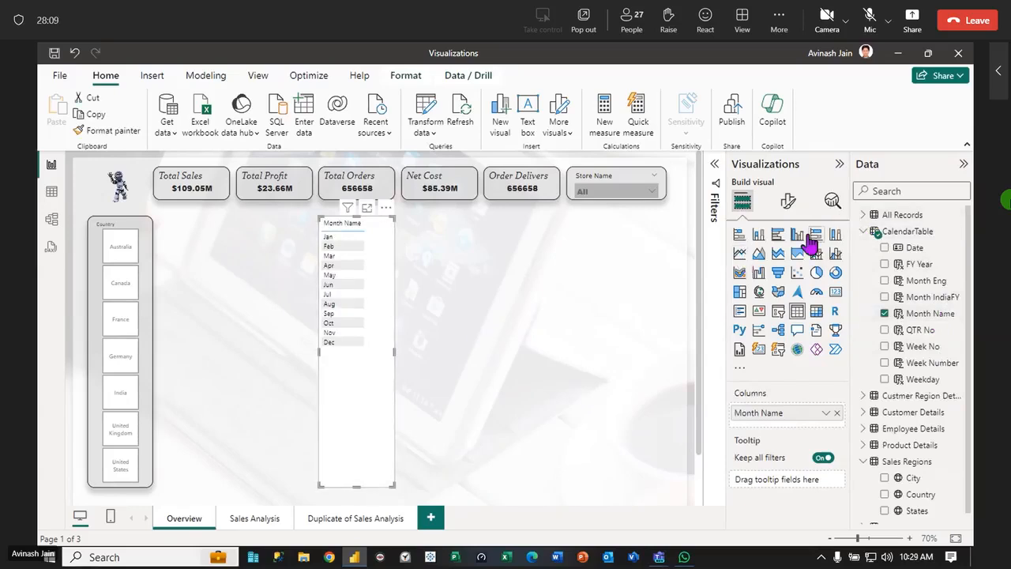
click(798, 237)
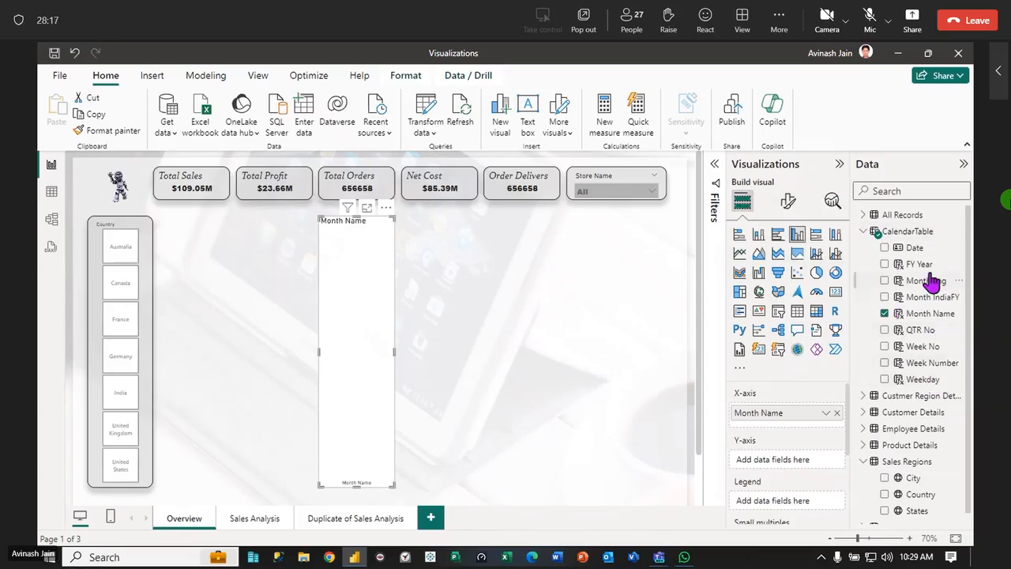
Add the Total Sales measure from the Calculation folder of All Records to the column chart's Y-axis
click(865, 231)
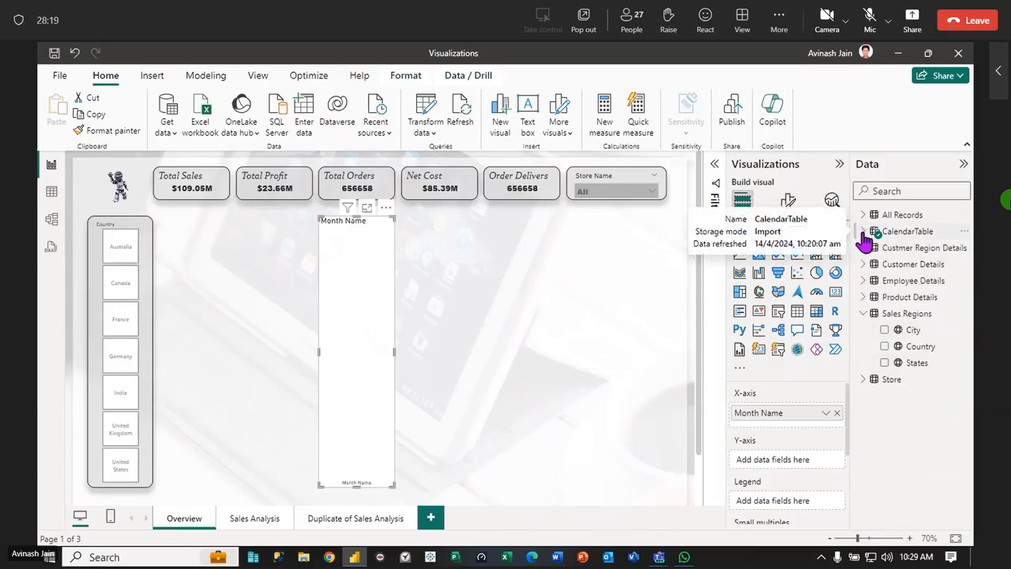
click(864, 215)
click(873, 230)
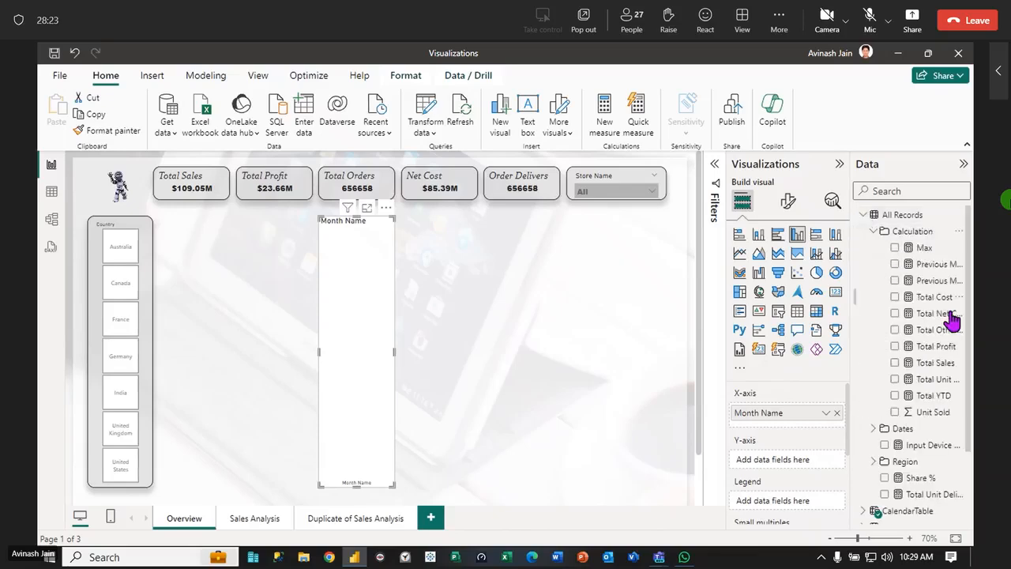
drag(938, 368, 379, 316)
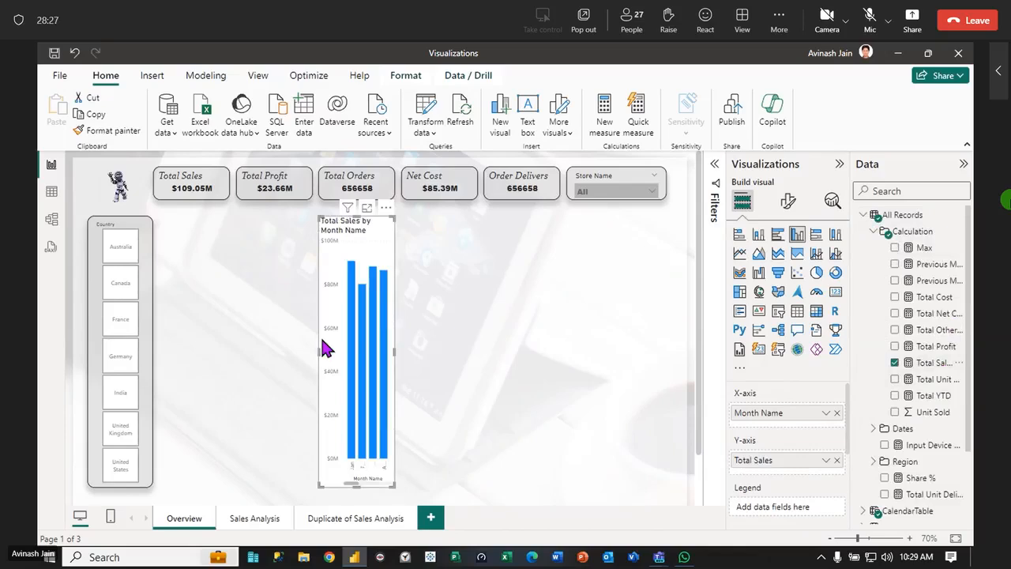
Widen the Total Sales by Month Name chart to the Country slicer's edge and reduce its height by about half
drag(268, 345, 162, 339)
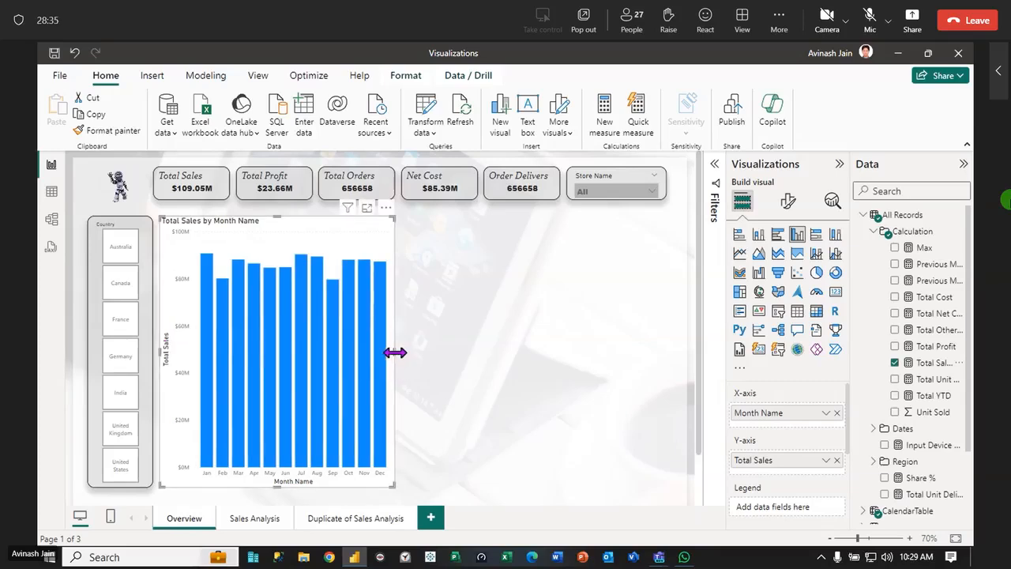
drag(394, 482, 388, 333)
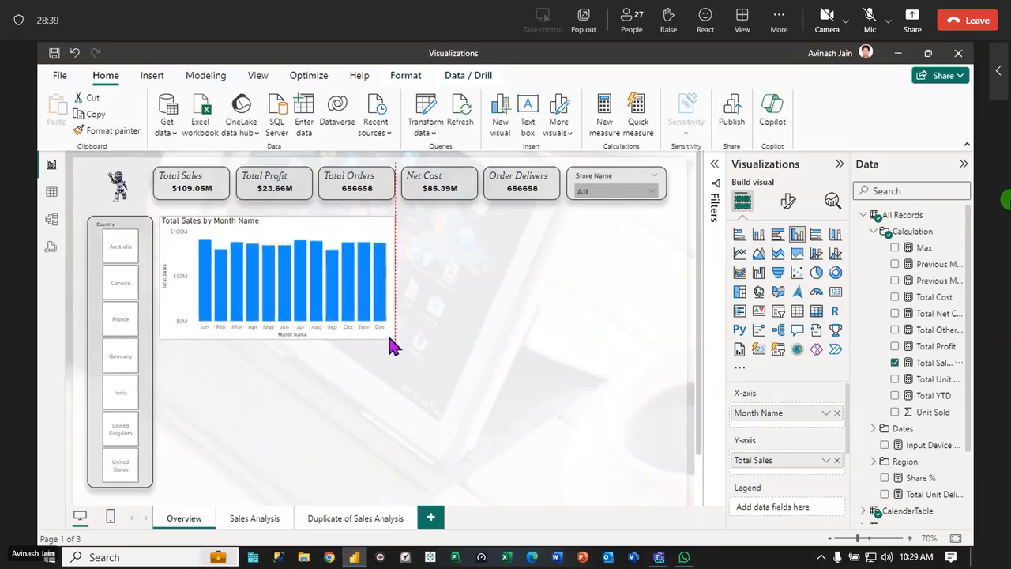
click(443, 362)
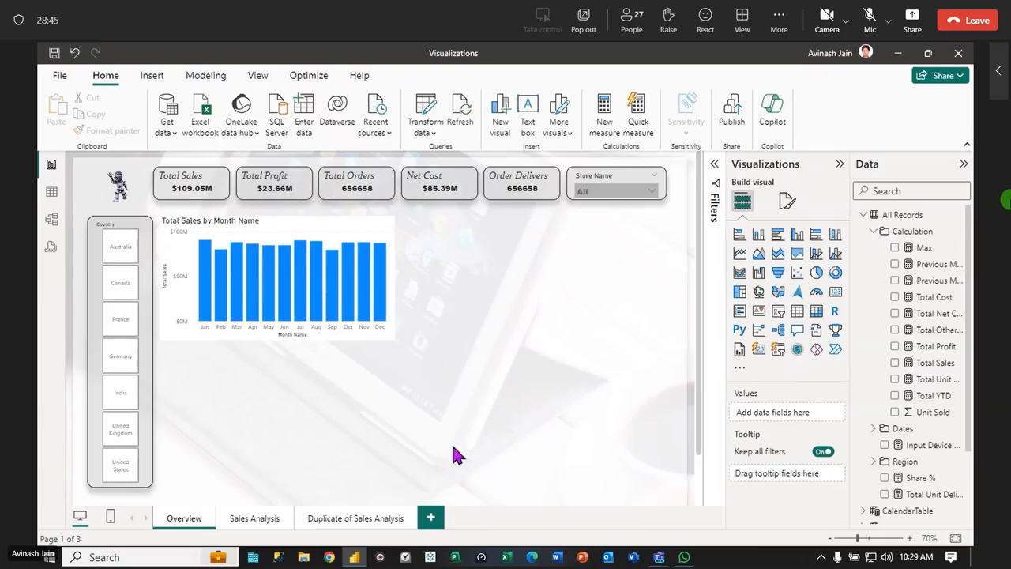
Copy the Total Sales card's formatting onto the Total Sales by Month Name chart with Format painter
click(199, 185)
click(111, 132)
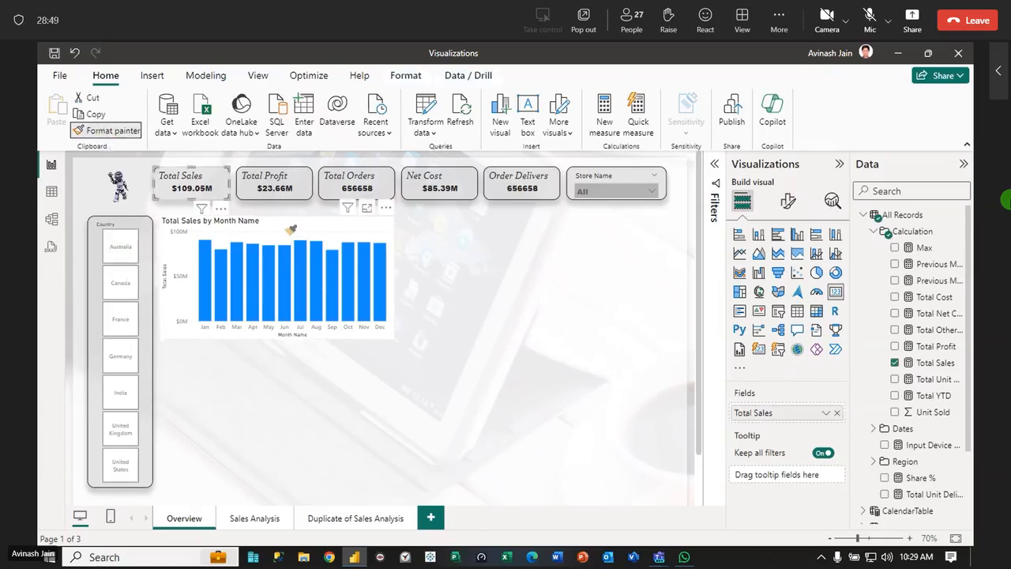
click(290, 228)
click(509, 320)
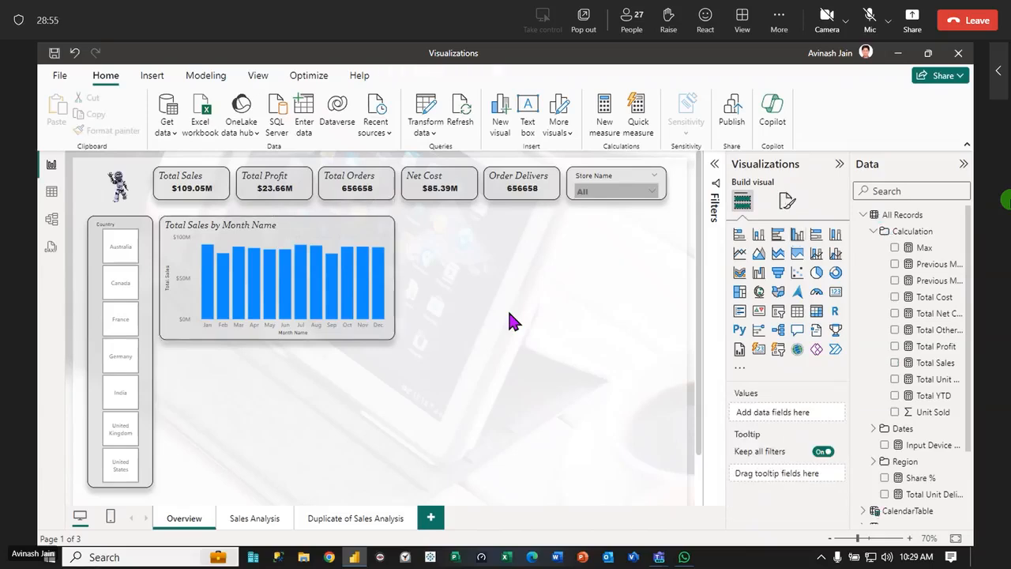
Review the column chart's X-axis and Y-axis formatting options, toggling the X-axis values off and back on
click(299, 290)
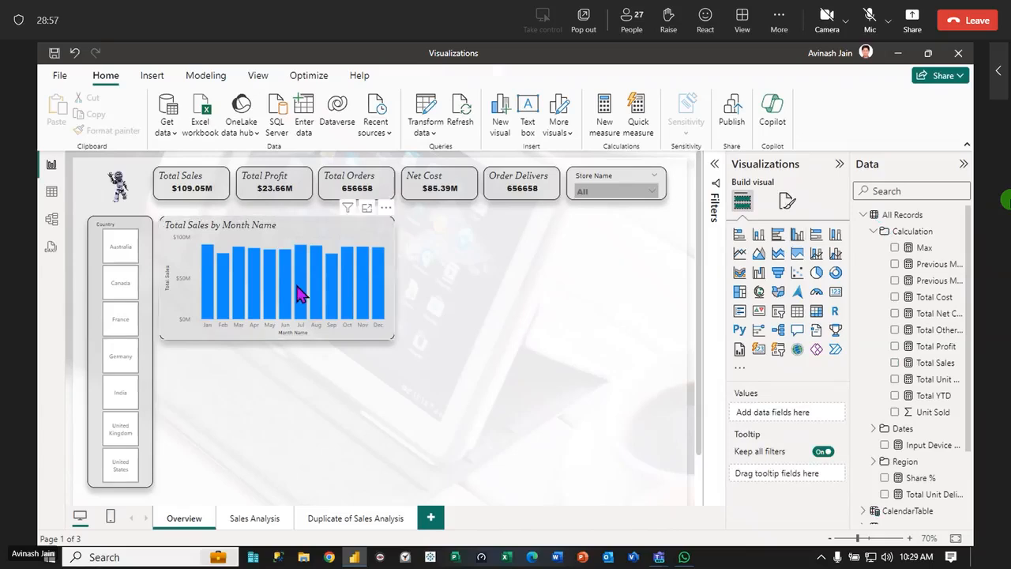
click(793, 199)
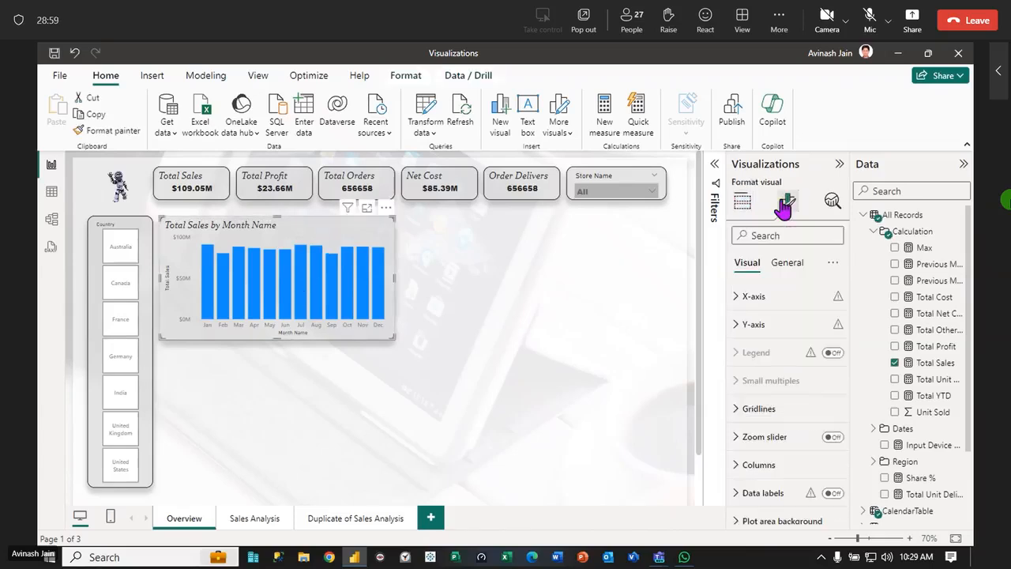
click(736, 302)
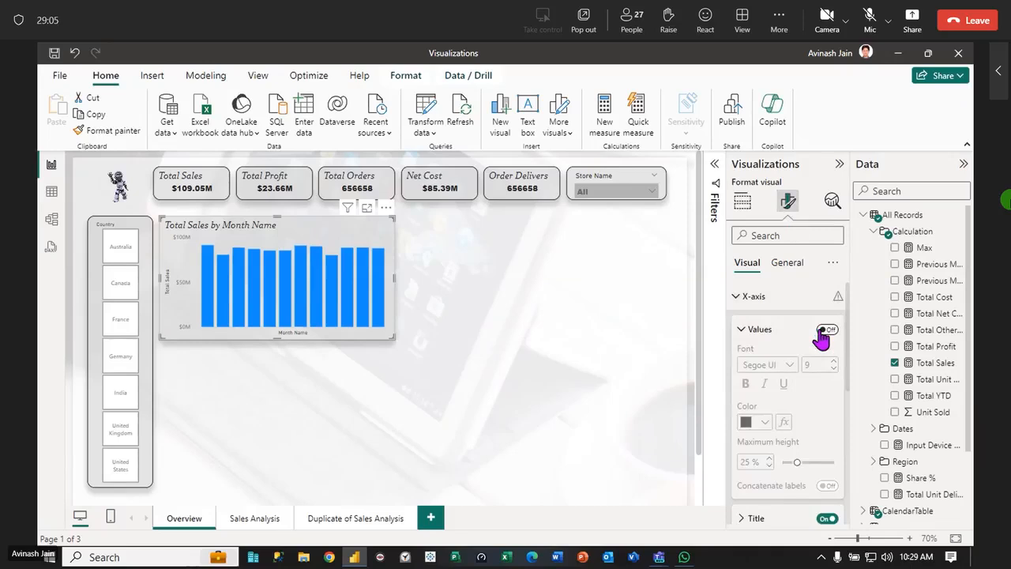
click(737, 298)
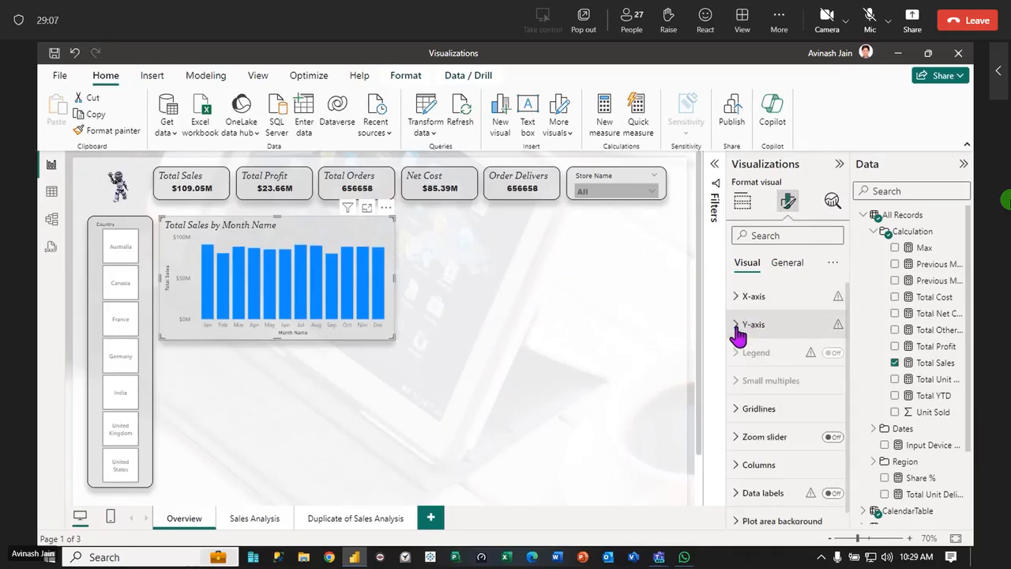
click(738, 327)
click(742, 330)
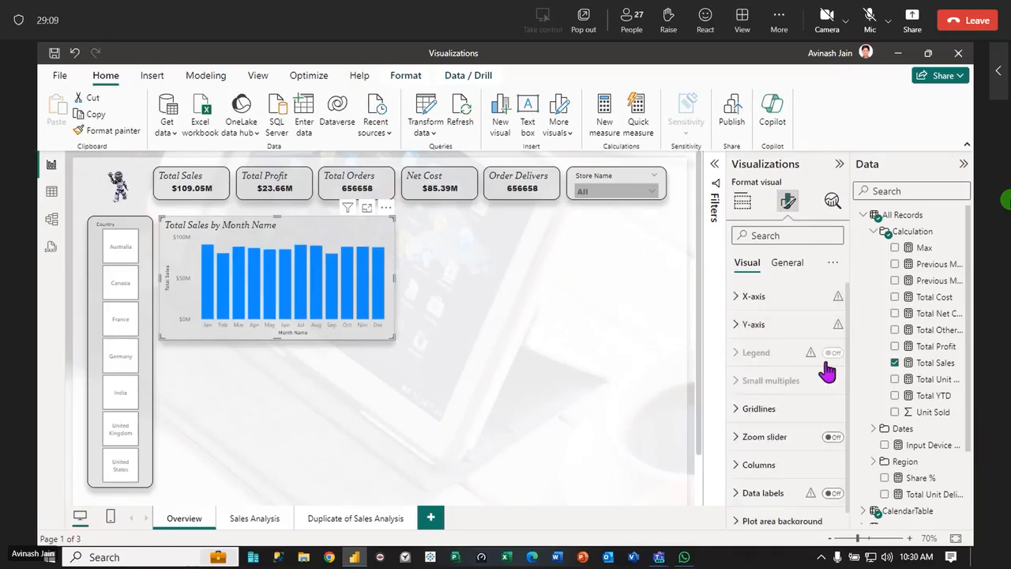
click(741, 330)
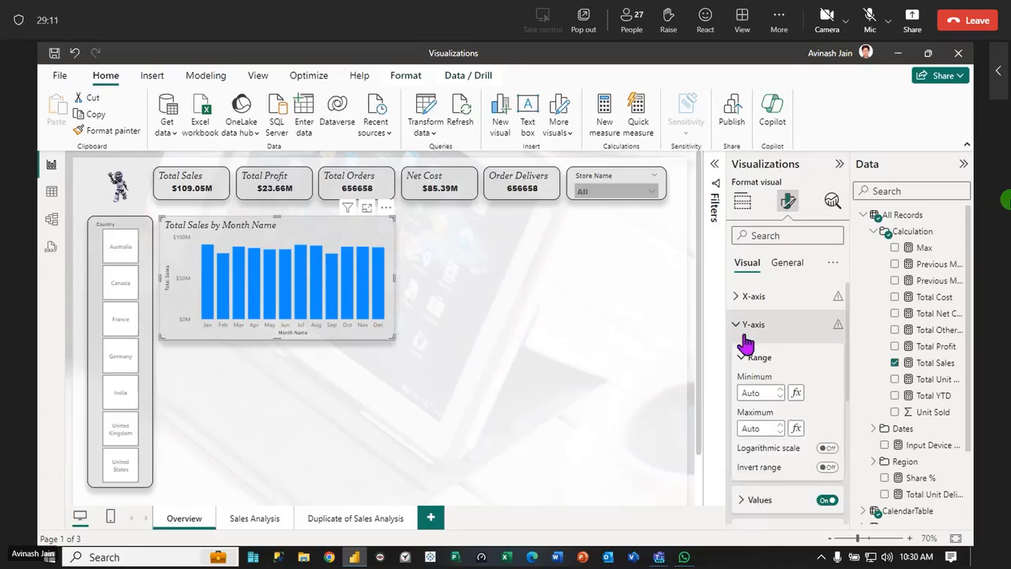
click(735, 334)
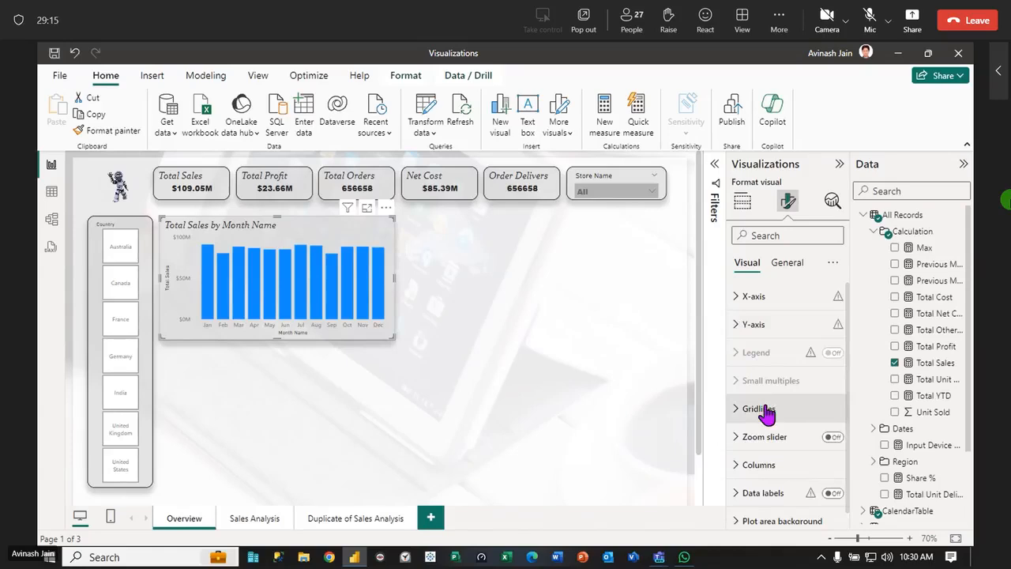
Turn on the zoom slider for the Total Sales by Month Name chart and check it in focus mode
mouse_move(794, 362)
click(834, 438)
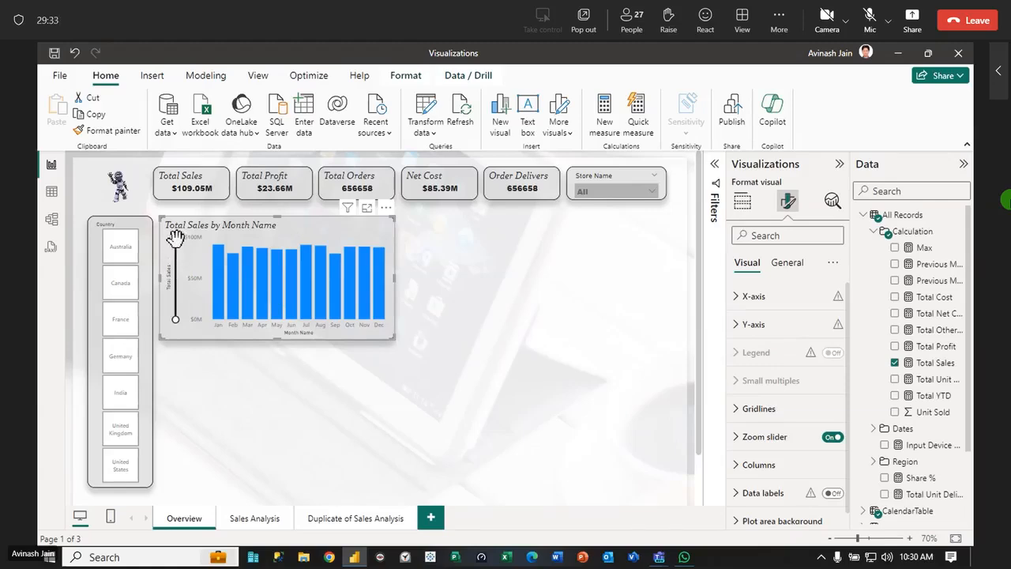
click(368, 341)
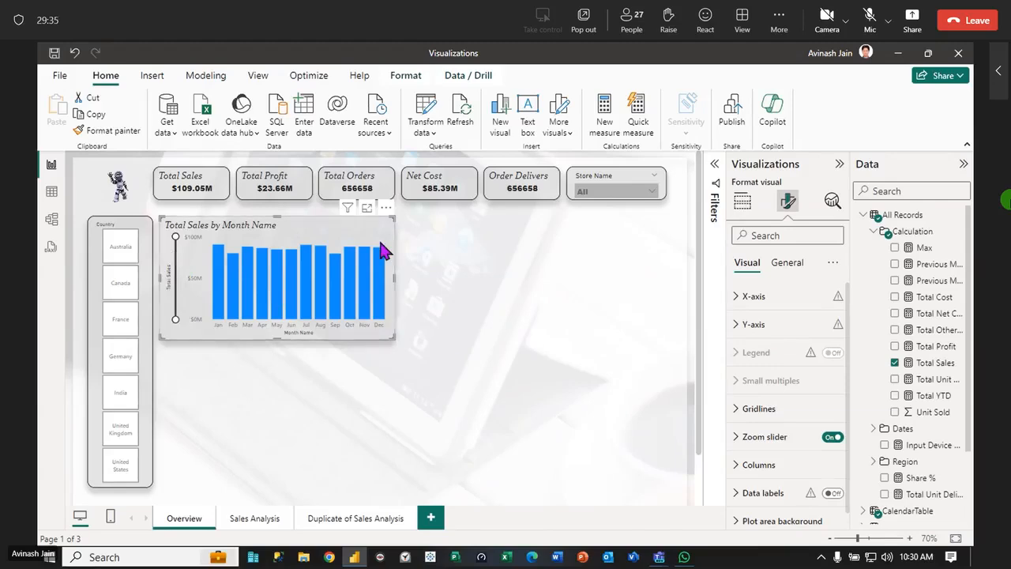
click(367, 207)
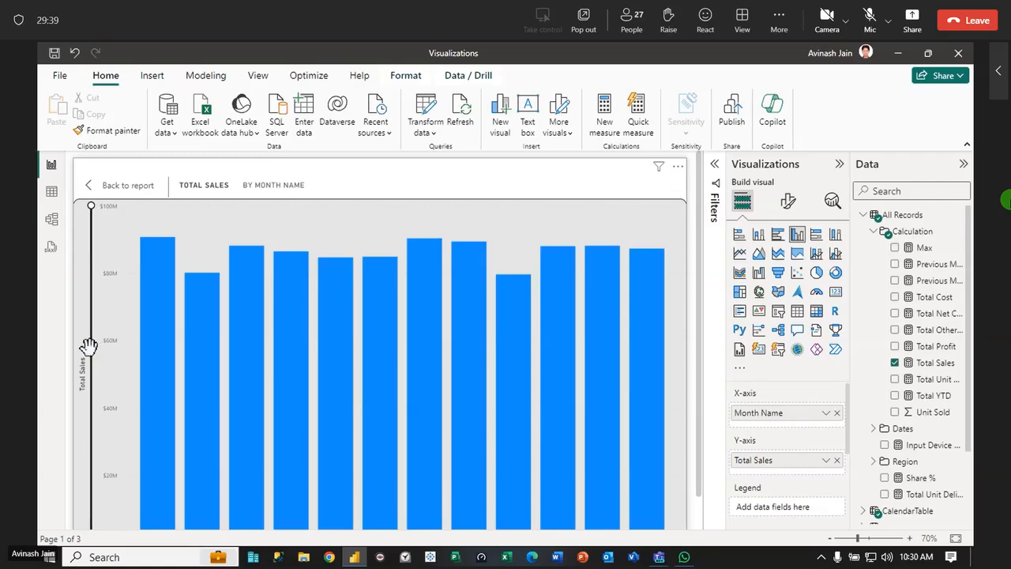
click(124, 186)
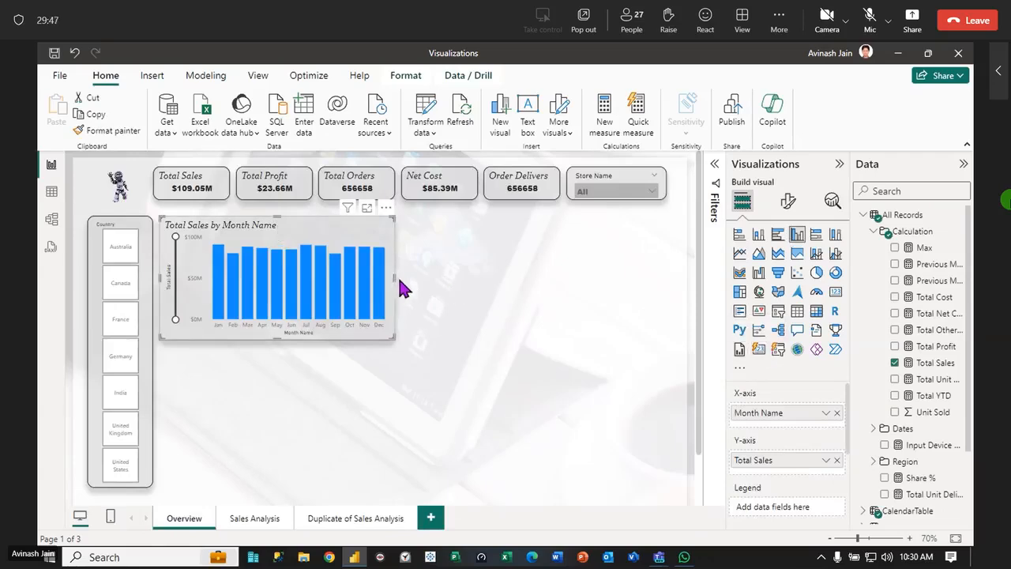
Try the zoom slider with the chart widened to the Store Name slicer's outer edge and again at its original width
drag(394, 278, 666, 316)
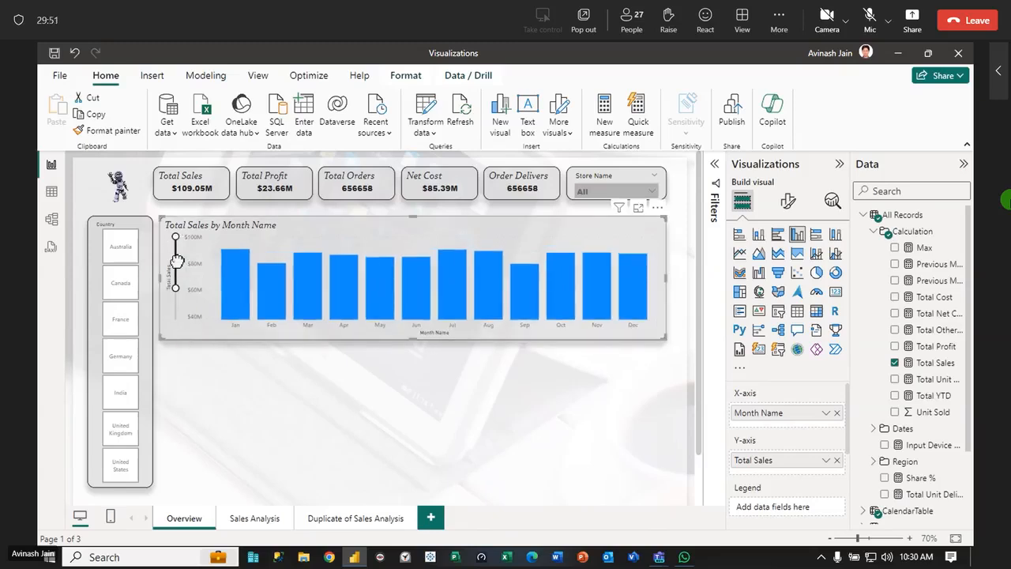
drag(665, 277, 393, 274)
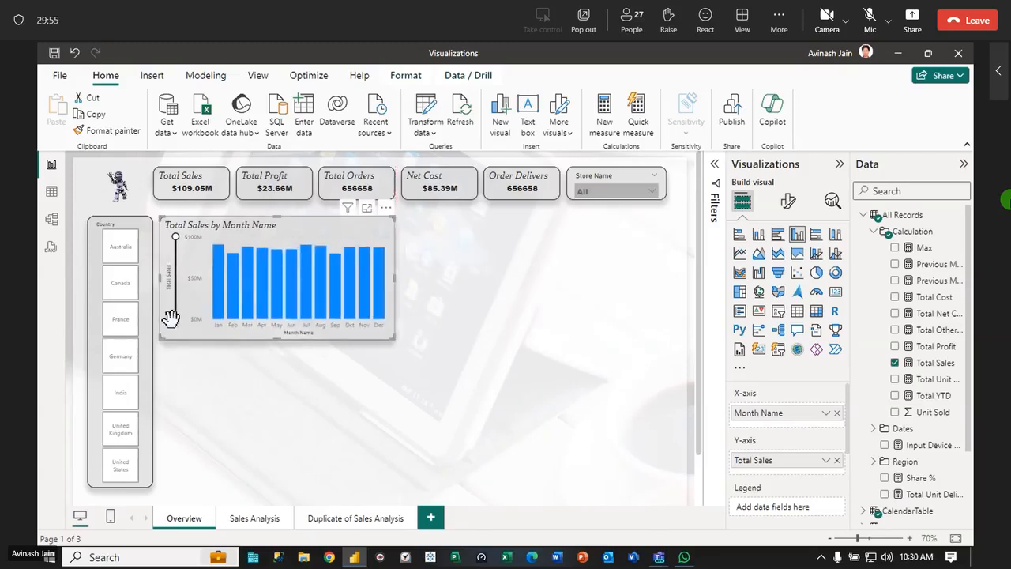
drag(175, 318, 178, 281)
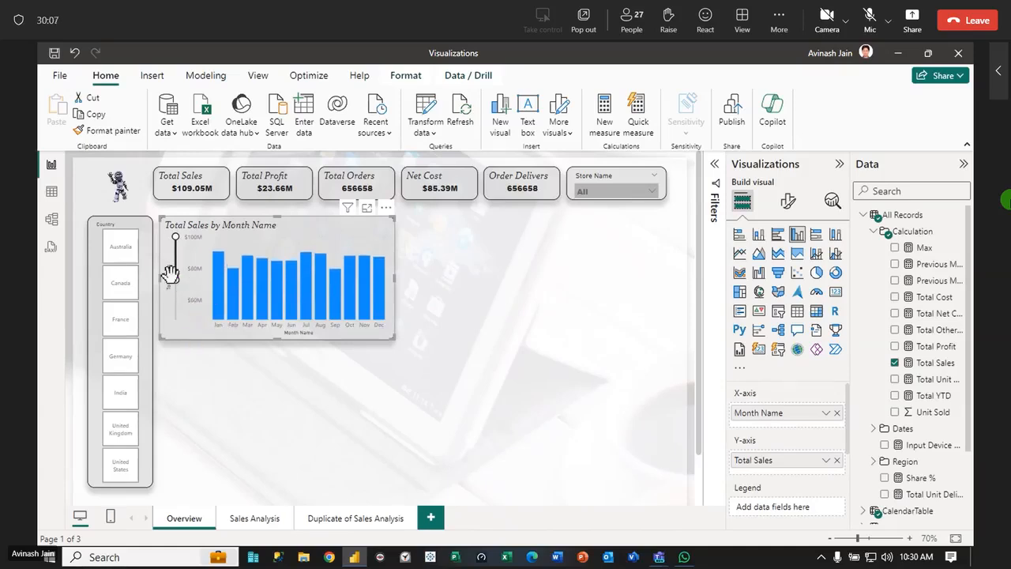
drag(178, 283, 175, 272)
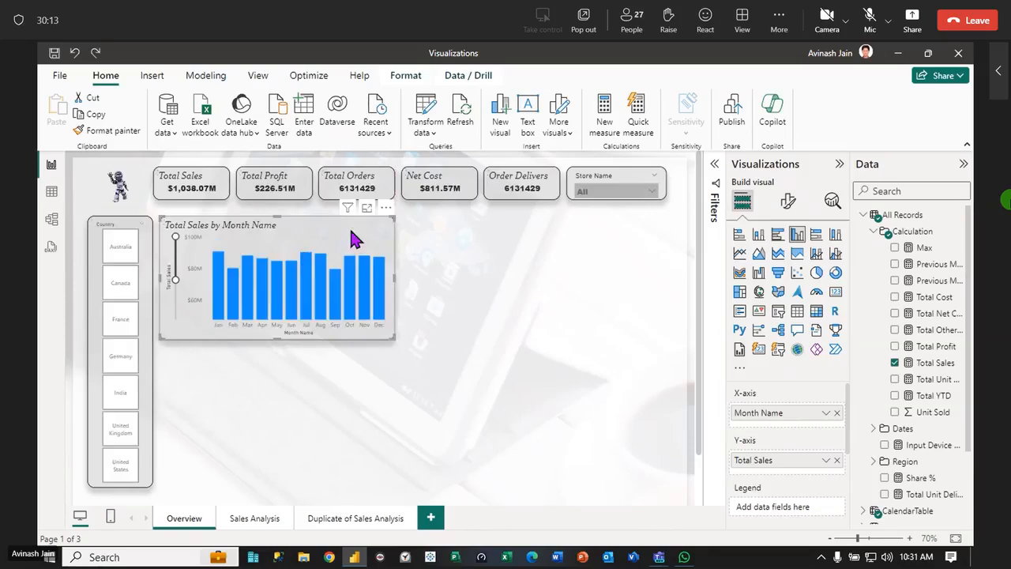
Test the zoom slider in focus mode with the side panes and ribbon collapsed, restore its full range, and return to the report
click(362, 208)
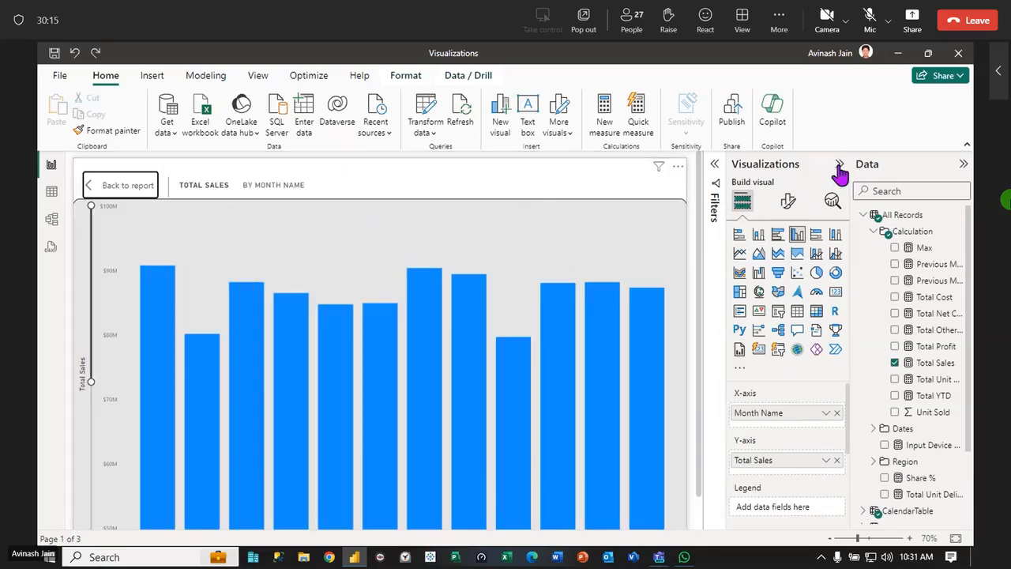
click(839, 163)
click(963, 164)
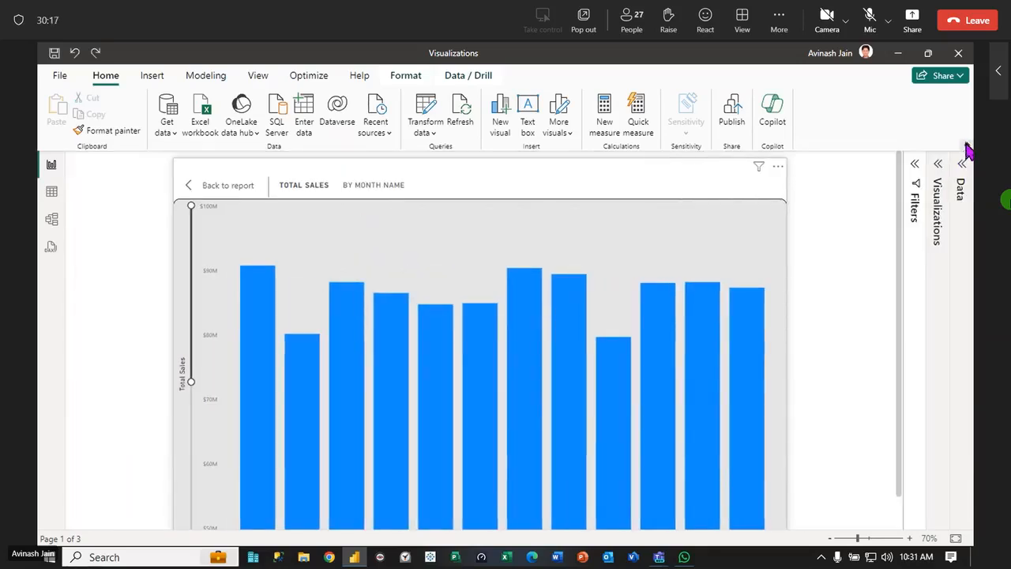
click(967, 145)
drag(194, 339, 195, 286)
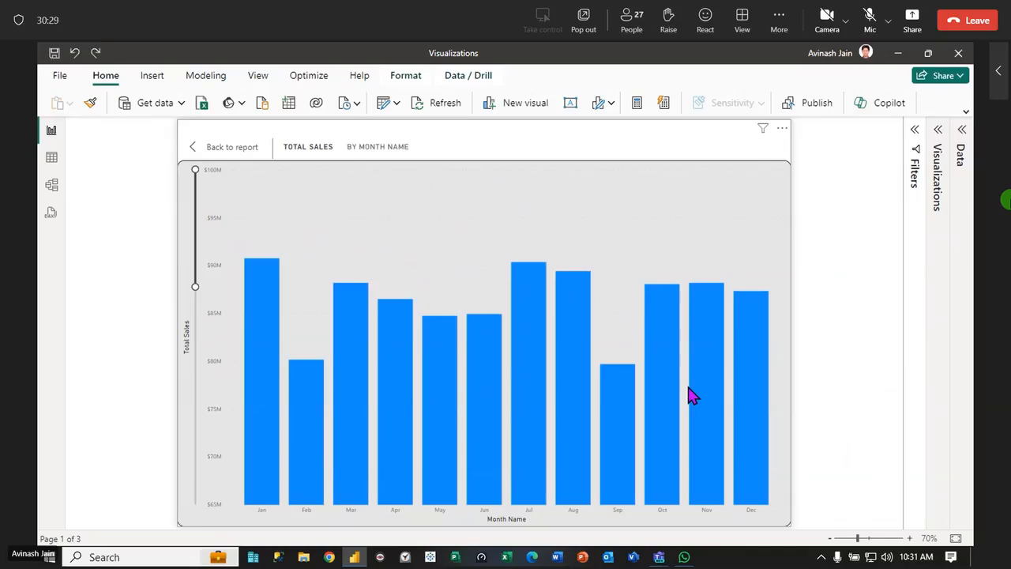
drag(197, 285, 199, 529)
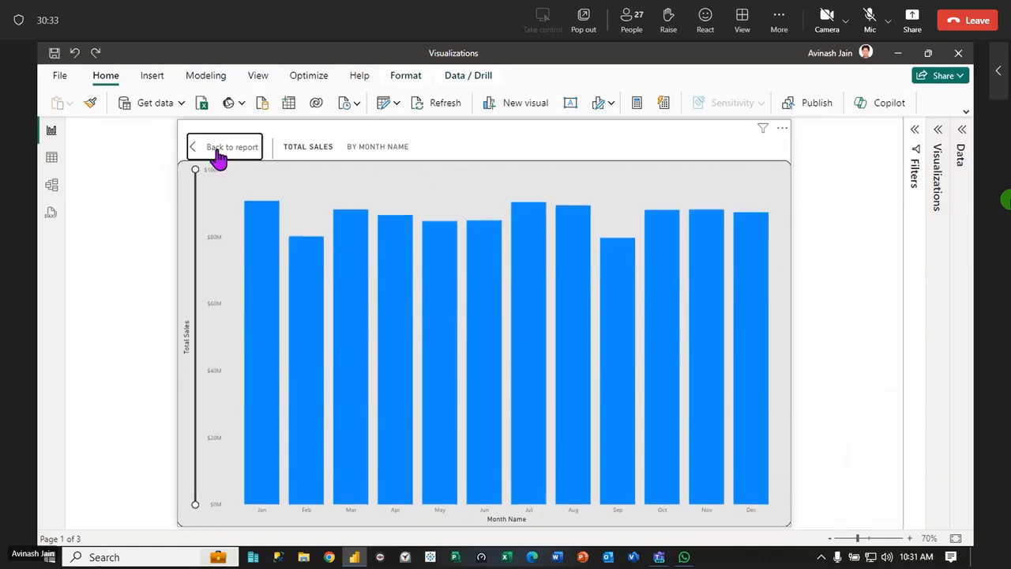
click(218, 151)
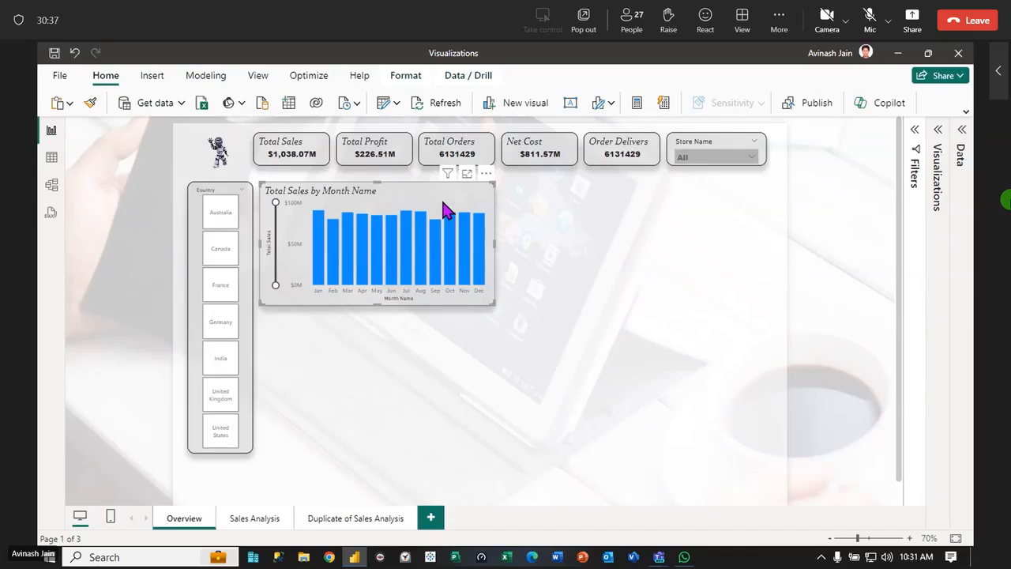
Set the column chart's horizontal gridlines to the Solid style and turn them off
click(937, 130)
click(888, 169)
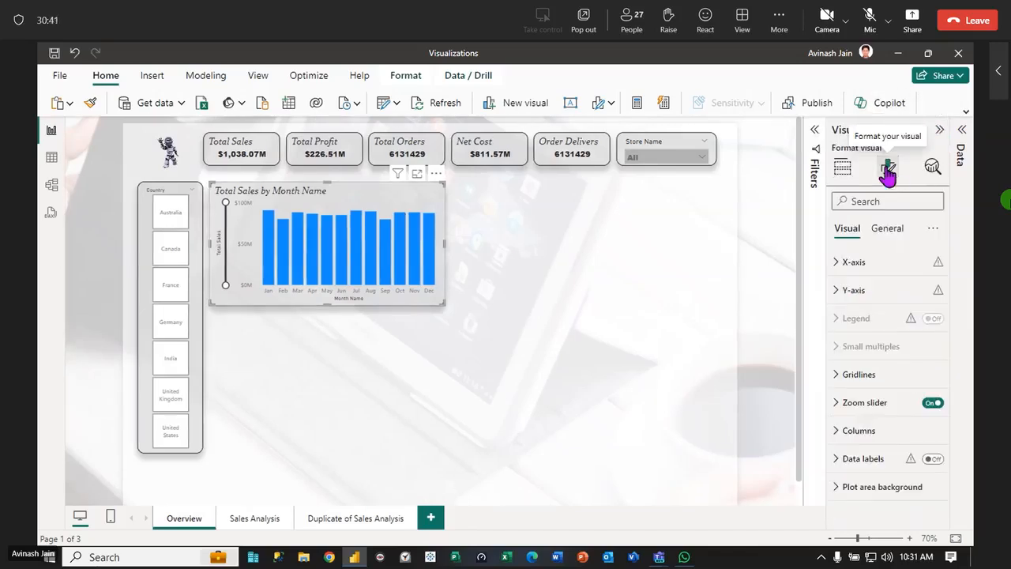
click(908, 374)
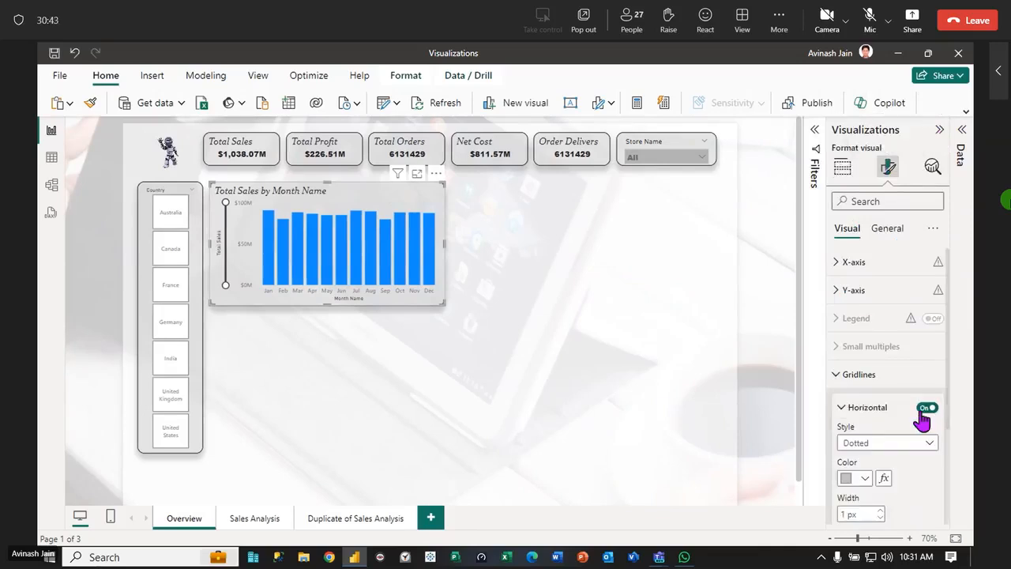
click(932, 443)
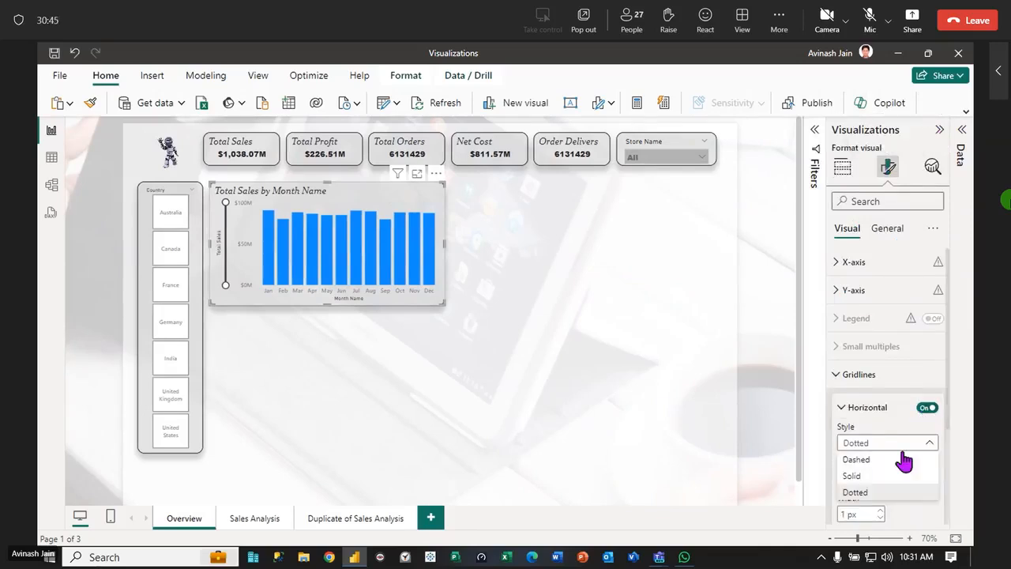
click(853, 477)
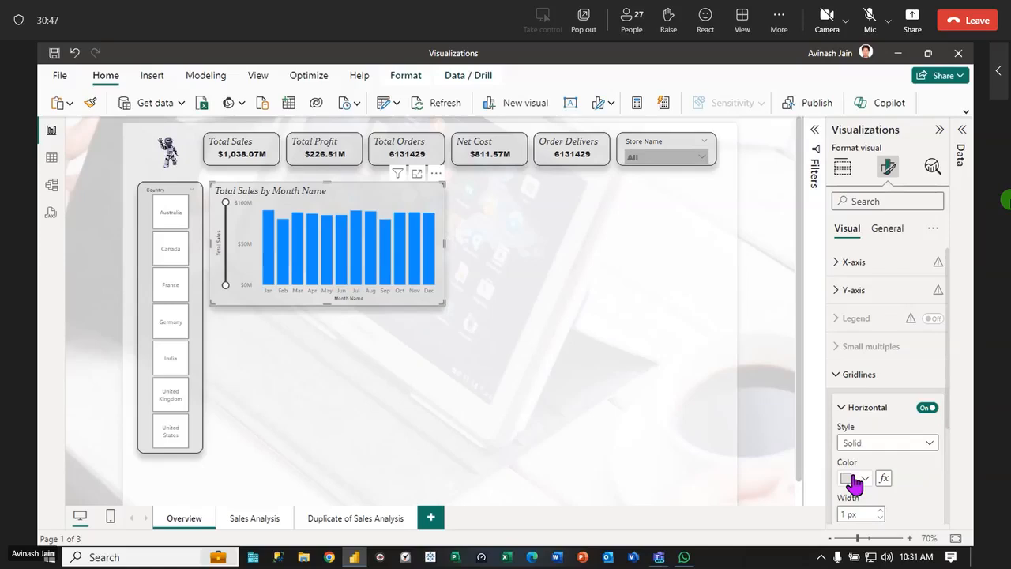
click(926, 408)
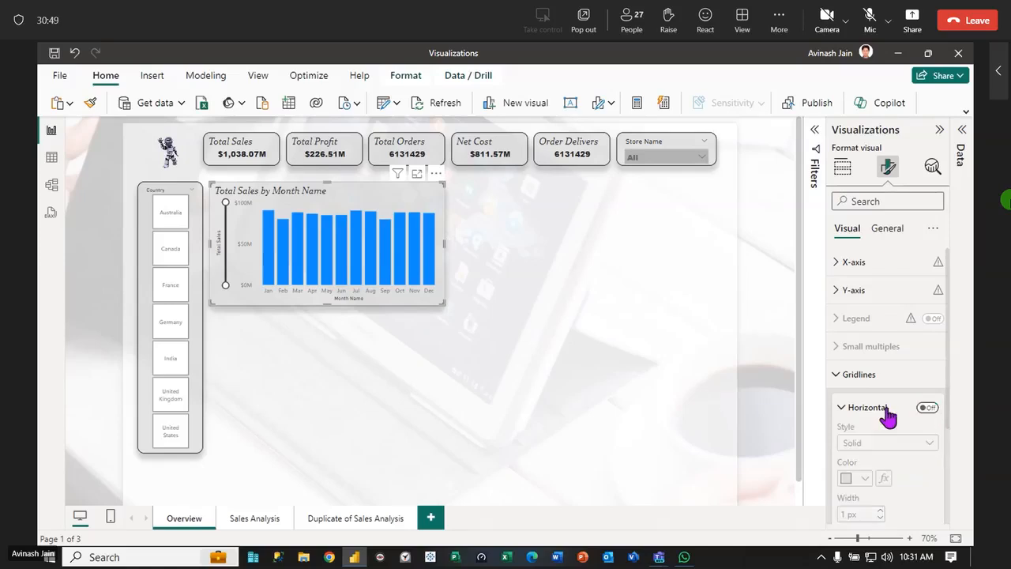
click(842, 407)
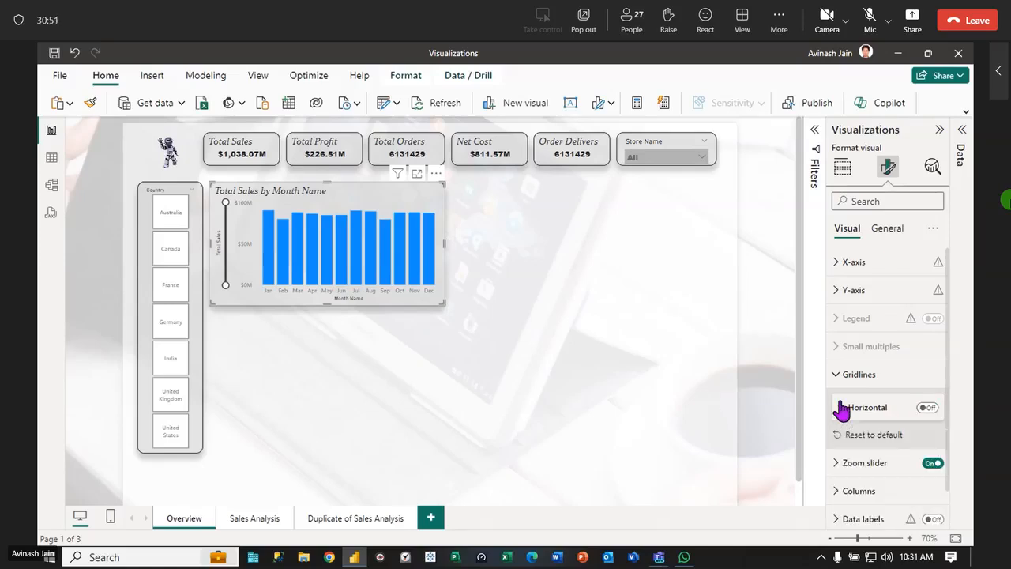
click(834, 379)
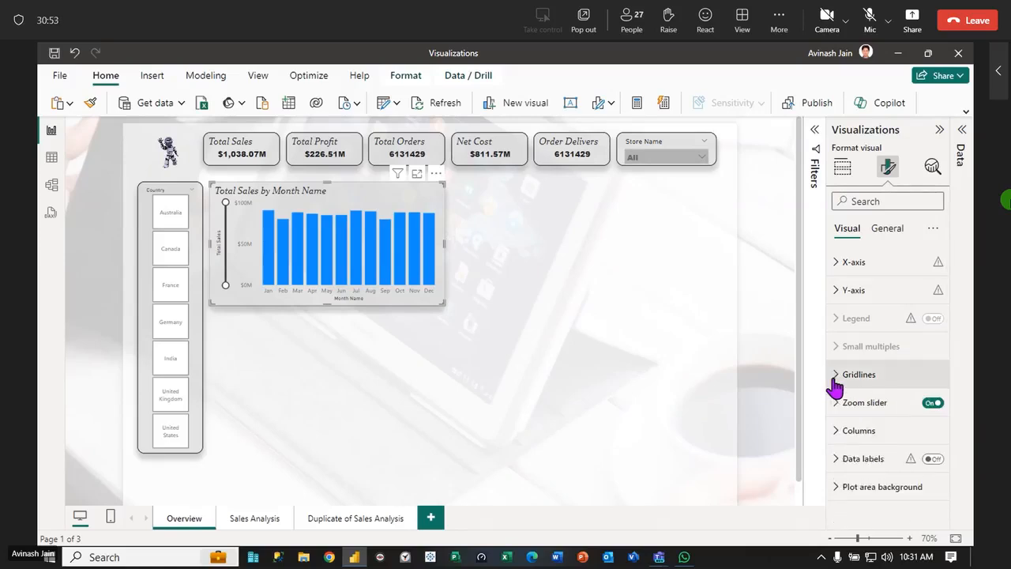
Turn on data labels for all series of the column chart and set their orientation to Vertical
click(836, 432)
click(836, 434)
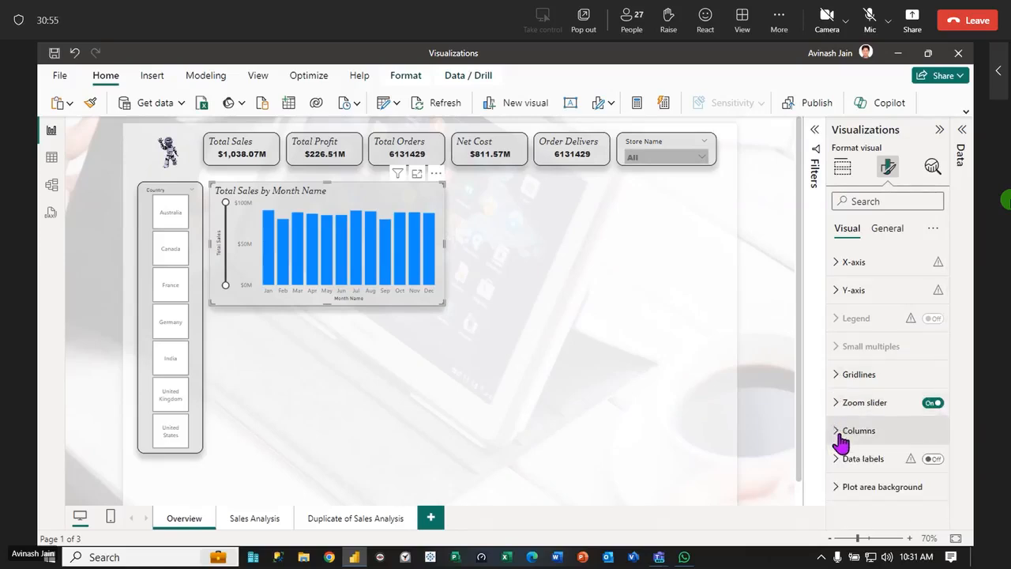
click(932, 462)
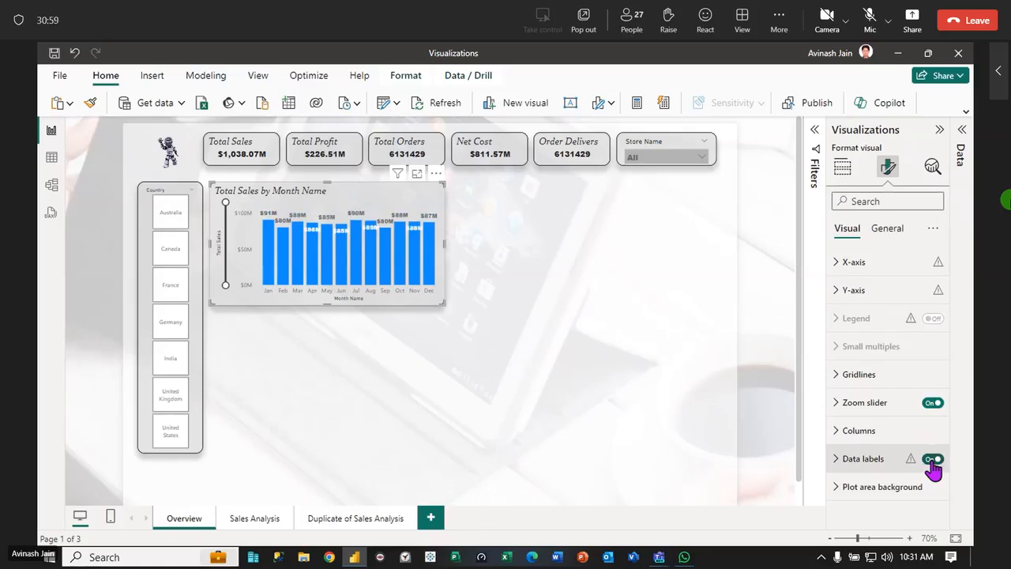
click(837, 464)
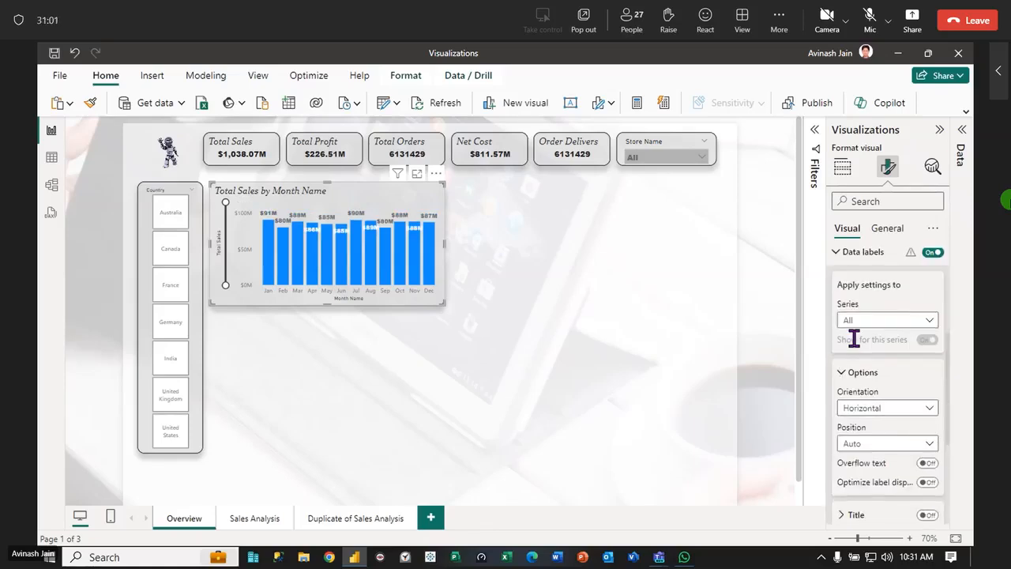
click(926, 319)
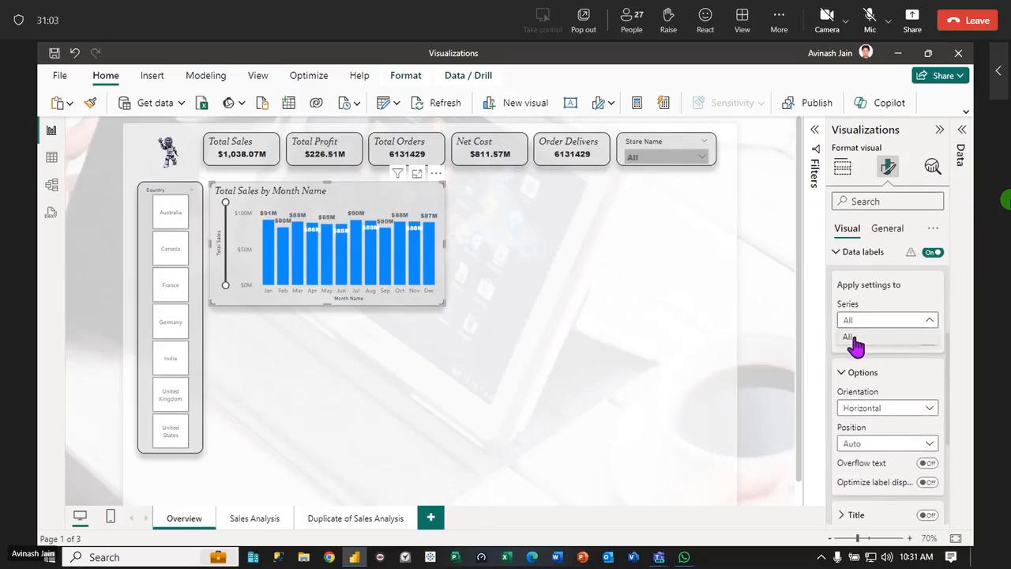
click(931, 319)
click(929, 406)
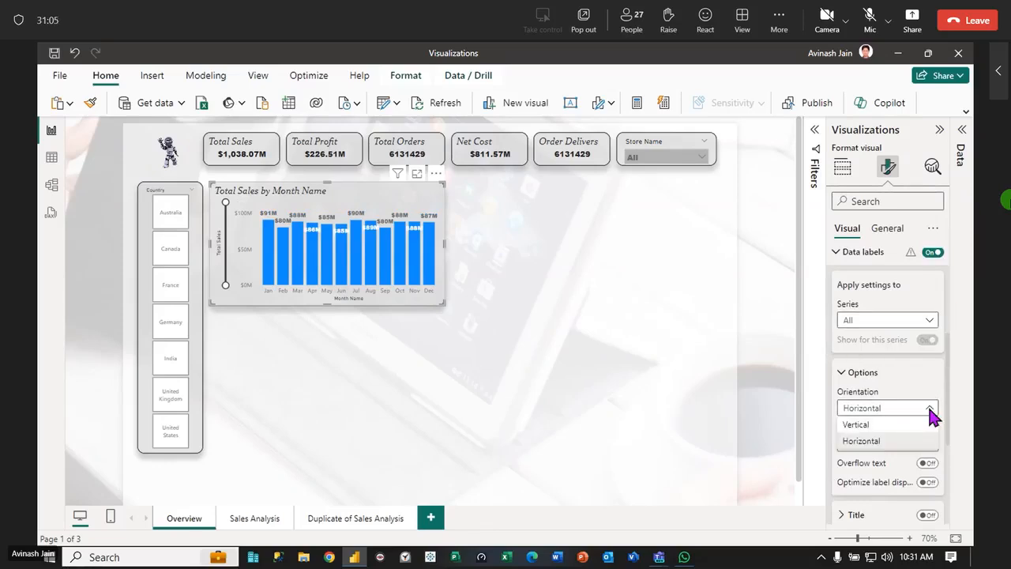
click(857, 424)
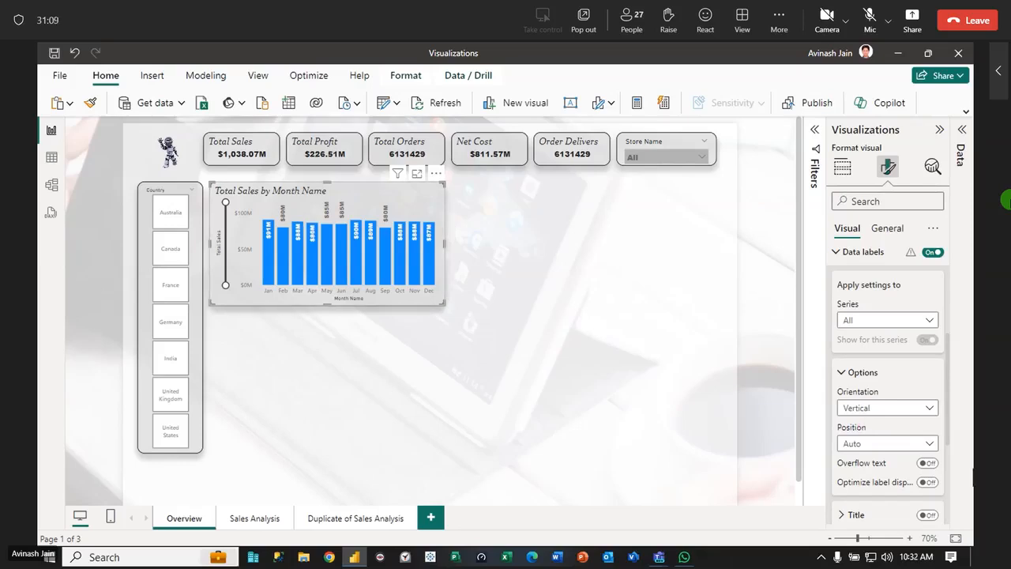
Set the column chart's data label position to Inside end and try the data label title on and off
click(929, 447)
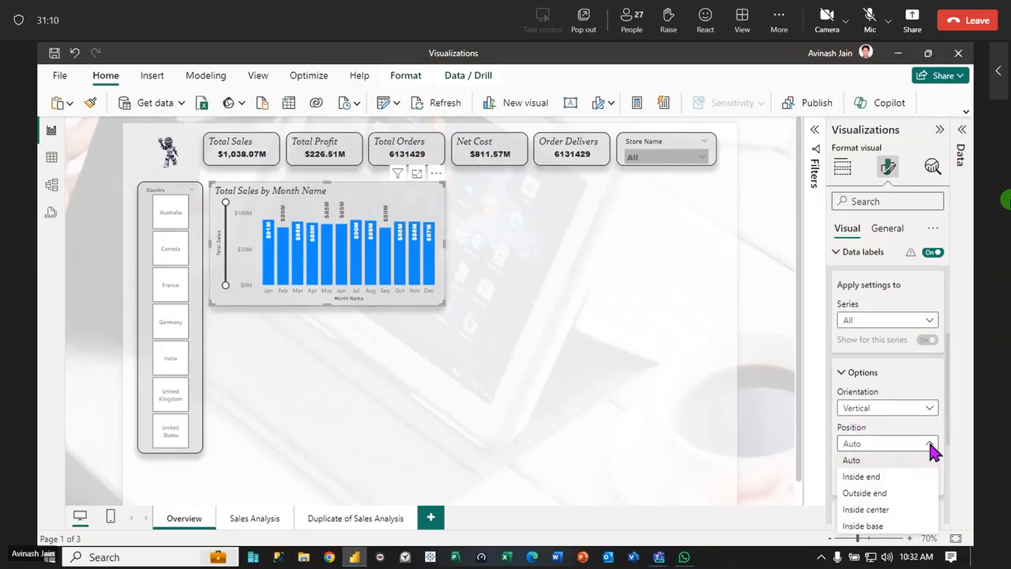
click(868, 477)
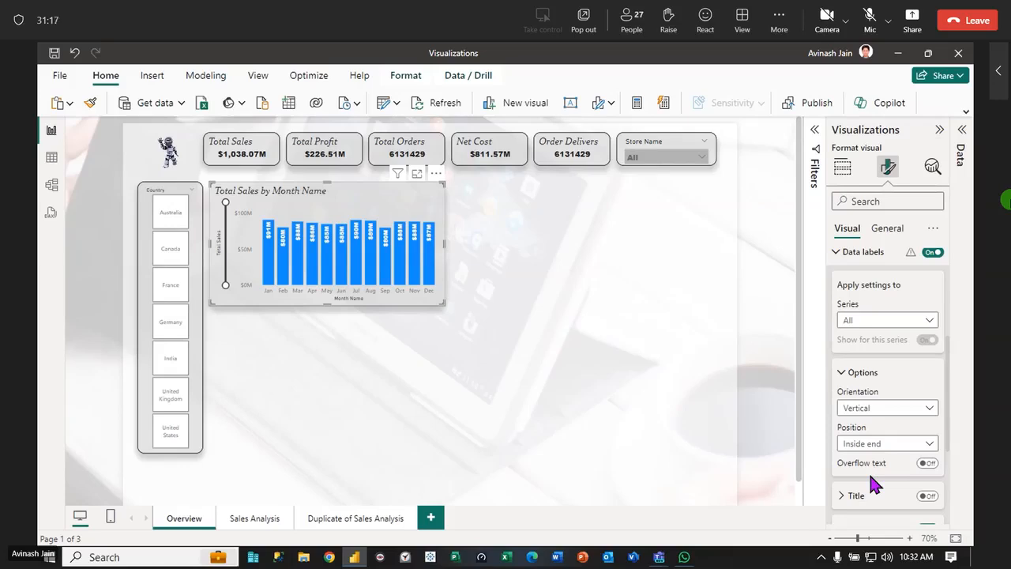
click(929, 496)
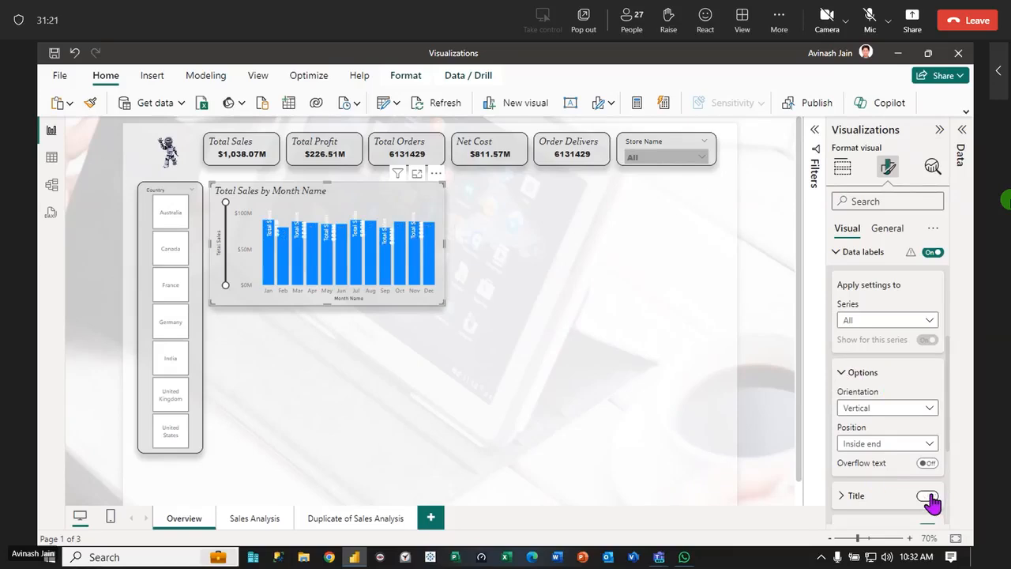
click(928, 496)
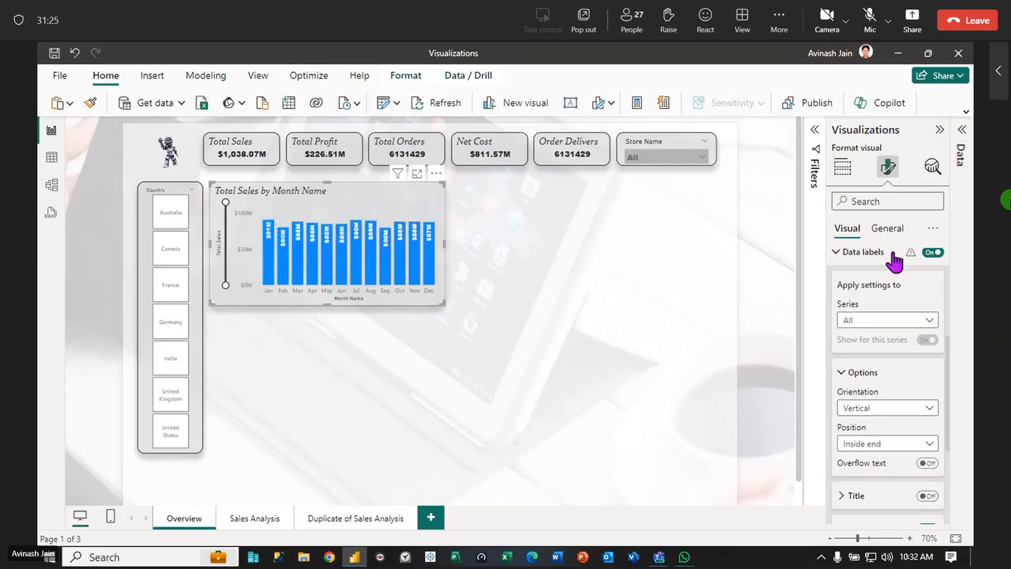
click(837, 253)
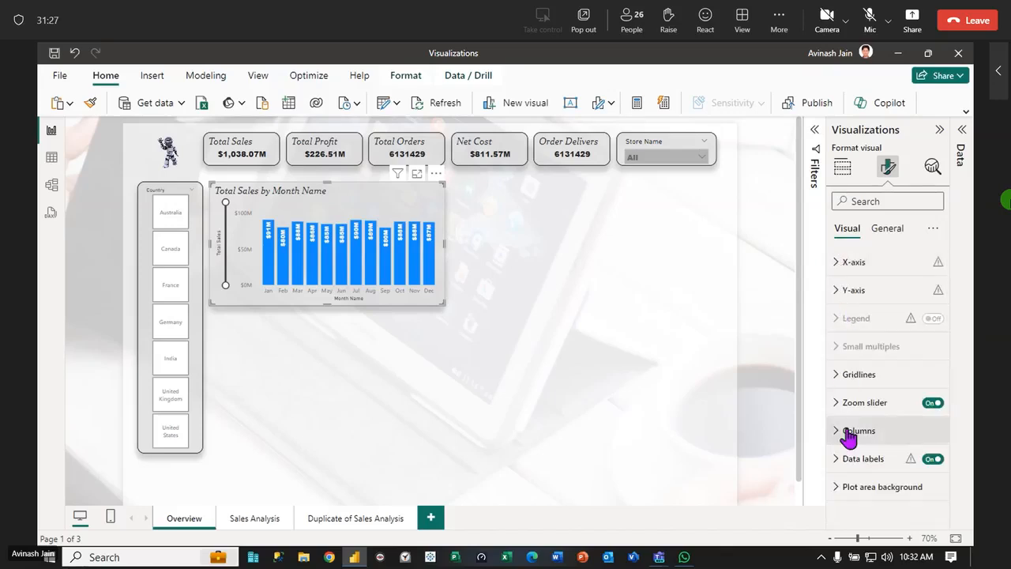
click(888, 231)
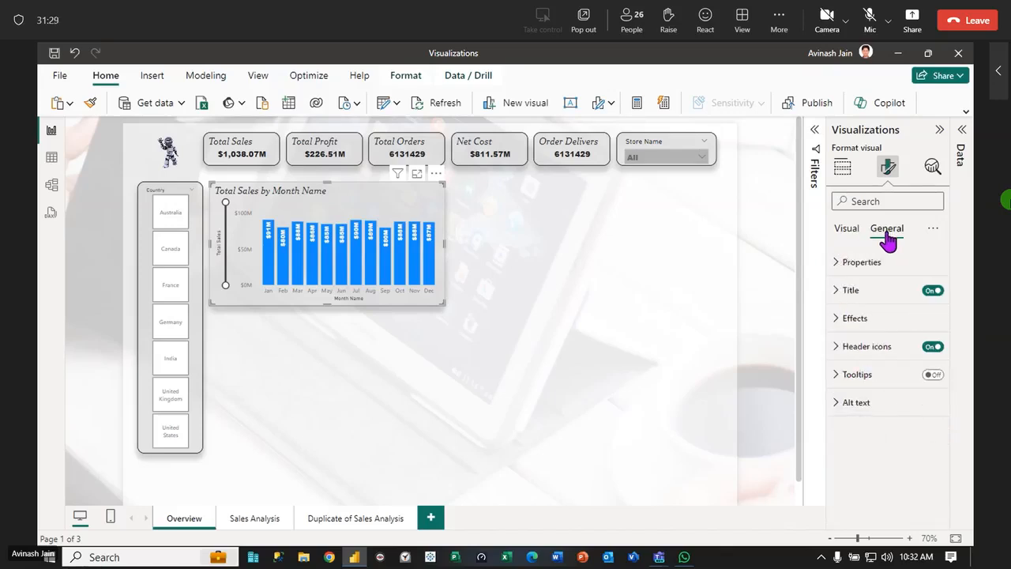
click(843, 229)
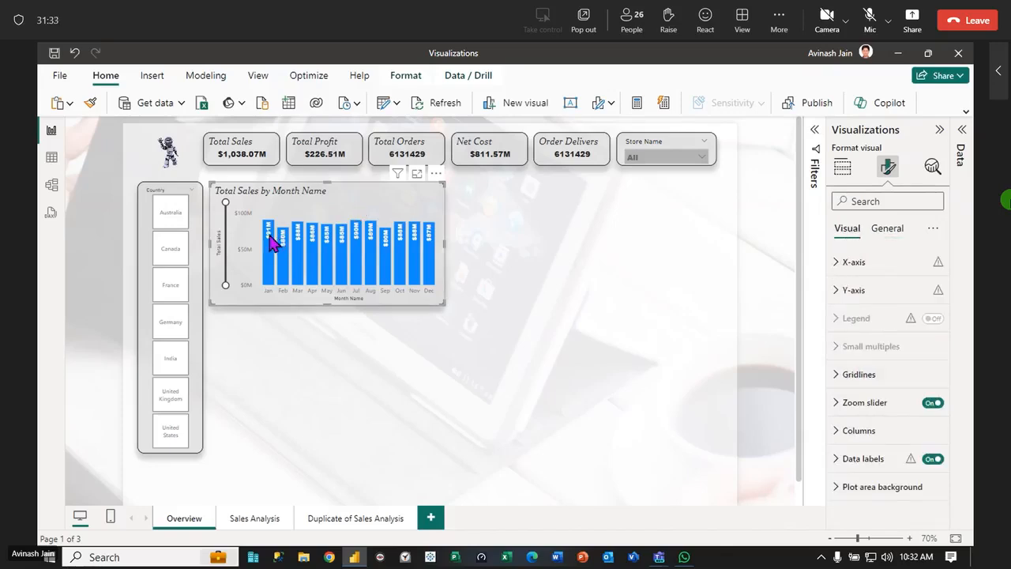
click(834, 460)
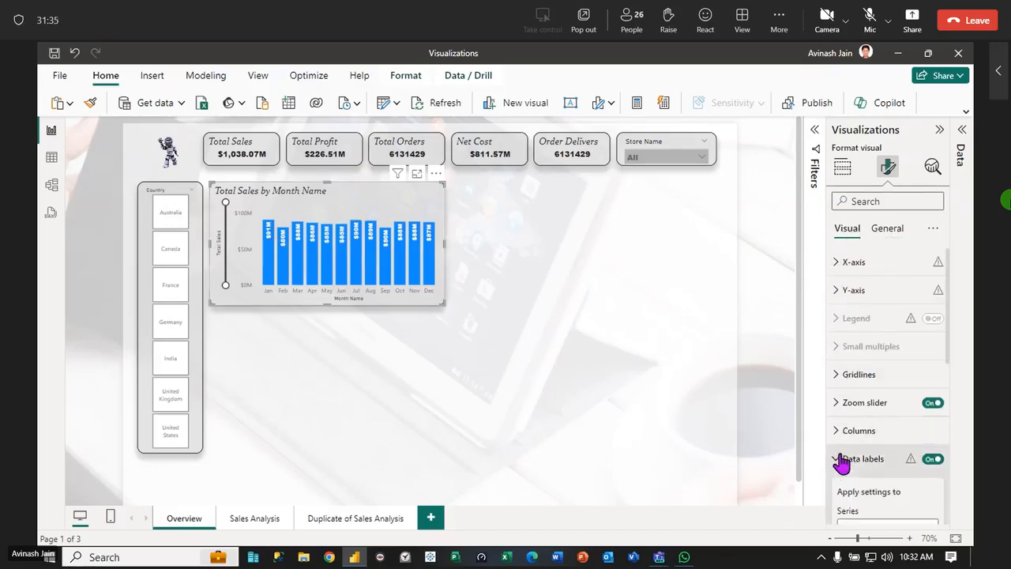
scroll(885, 418, down, 3)
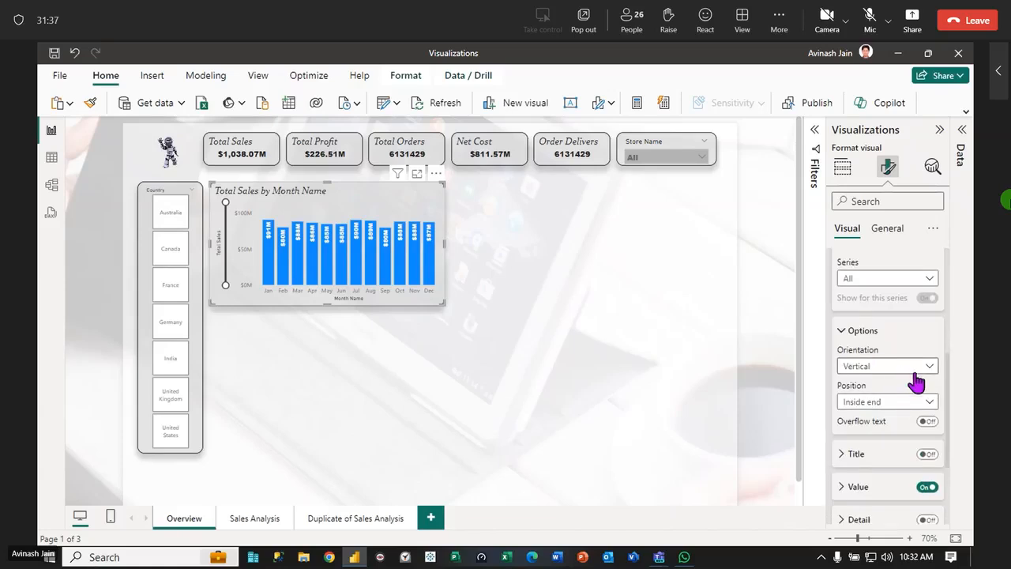
scroll(916, 383, up, 4)
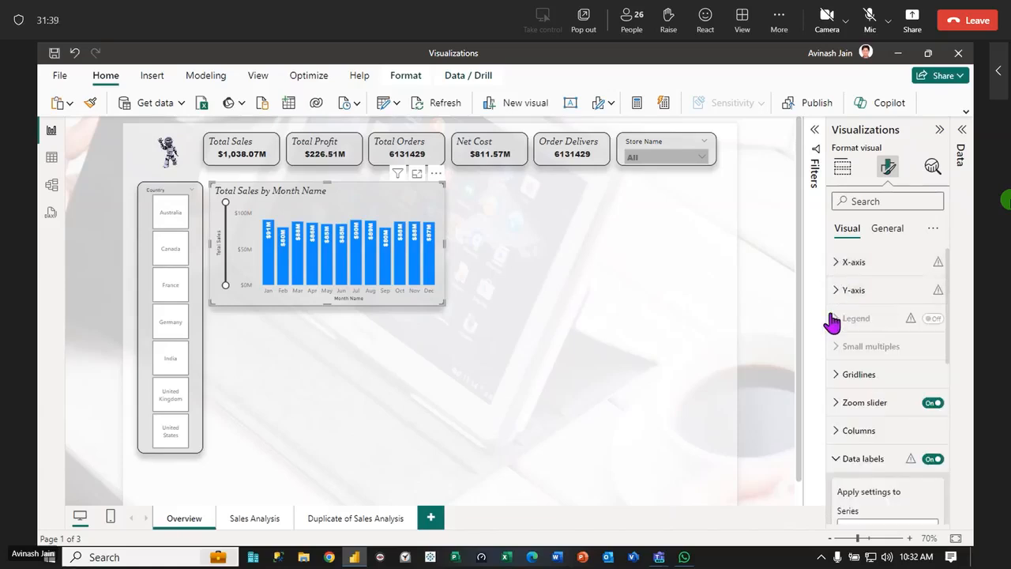
Try None as the display units of the column chart's Y-axis values and set them to Millions
click(835, 290)
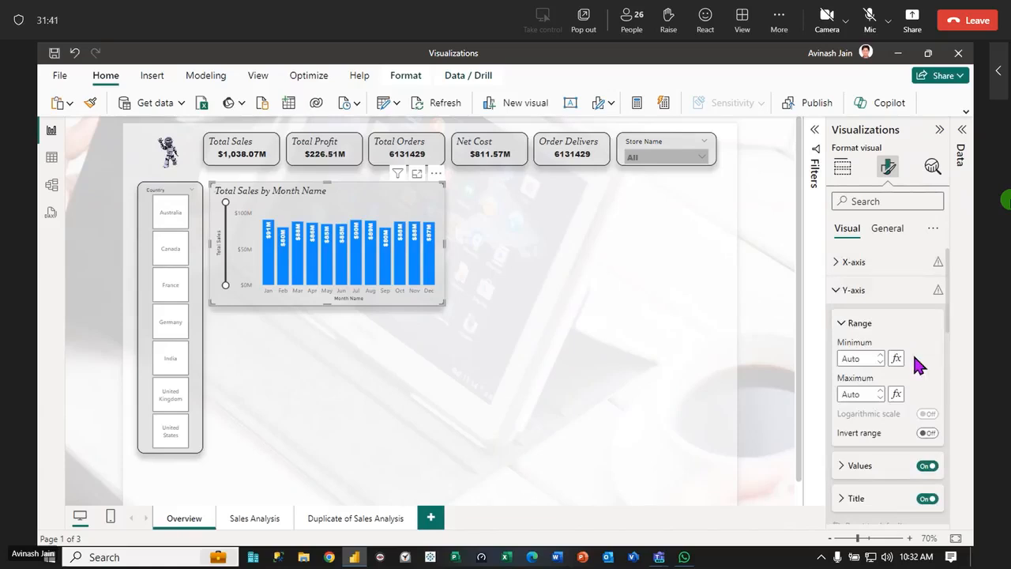
scroll(914, 372, down, 3)
click(842, 341)
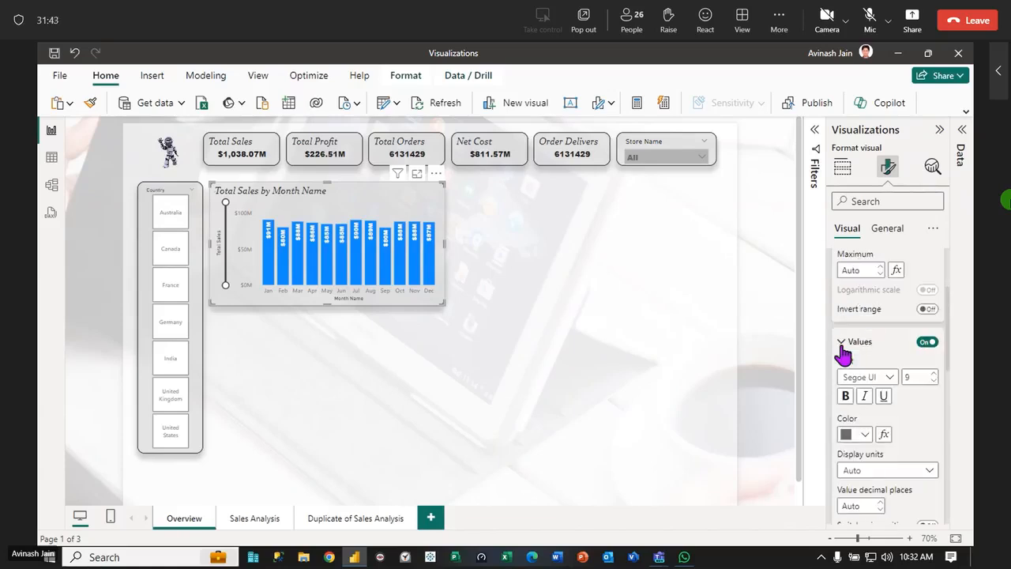
click(926, 472)
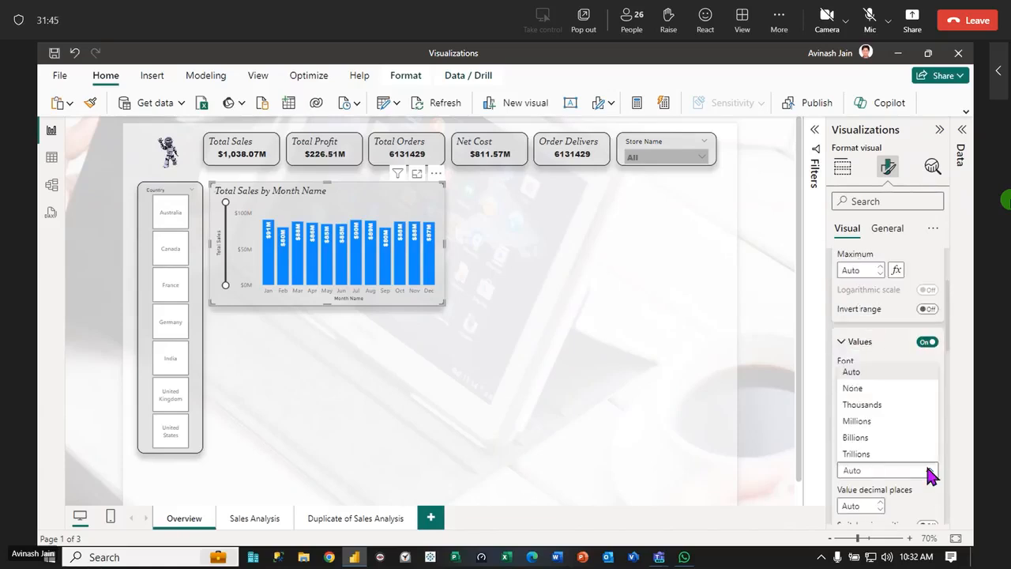
click(855, 388)
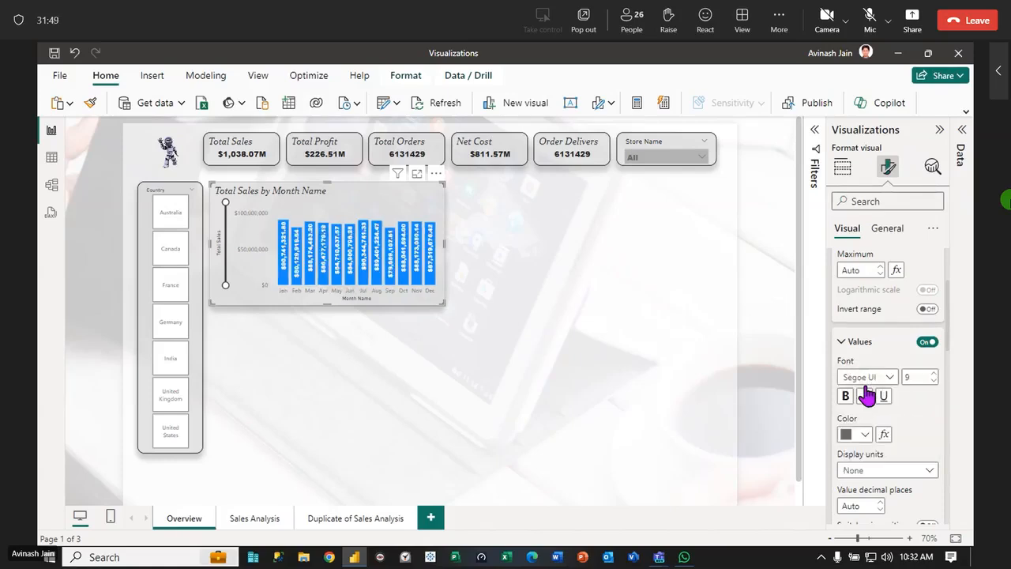
click(926, 471)
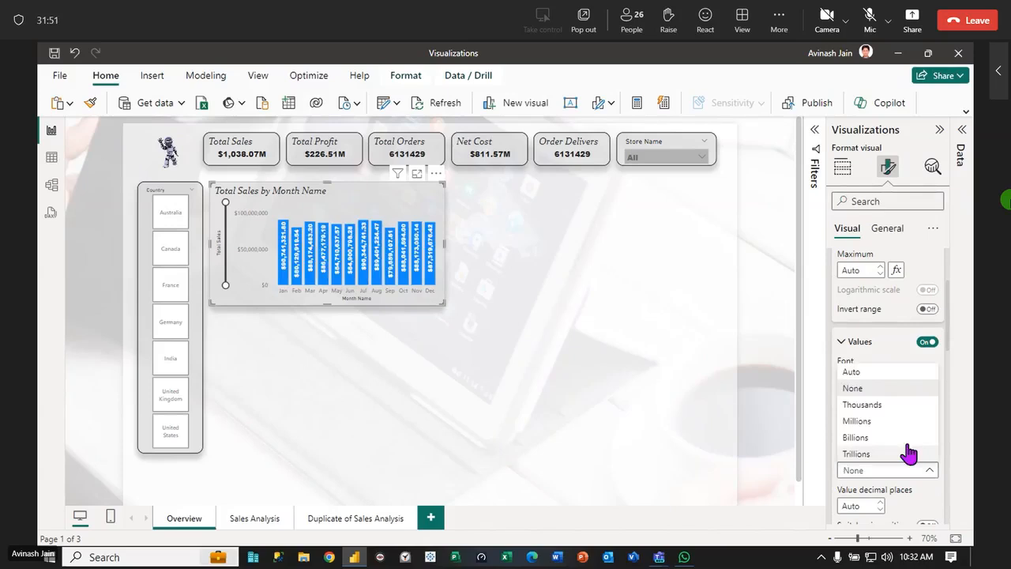
click(867, 421)
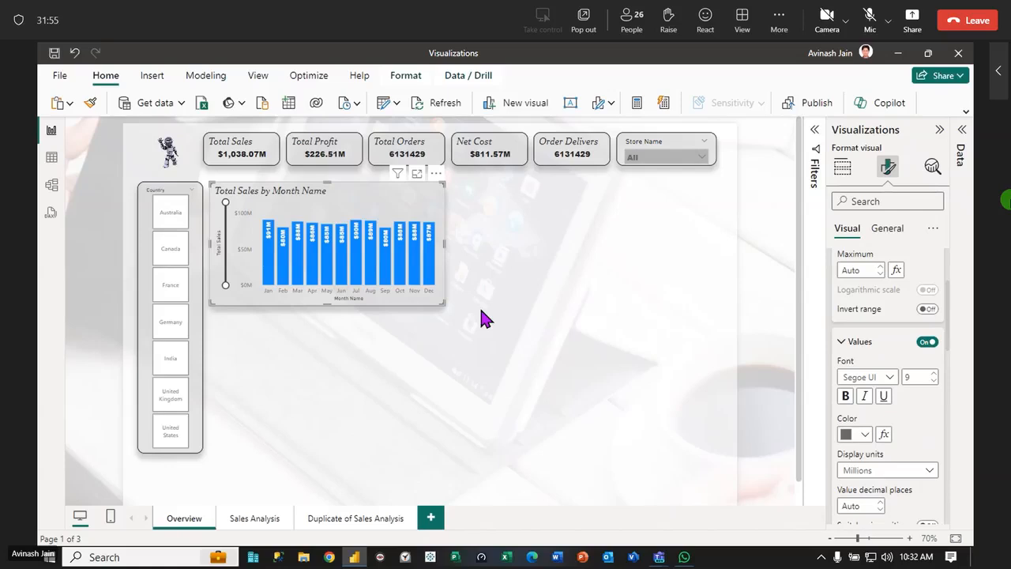
click(548, 333)
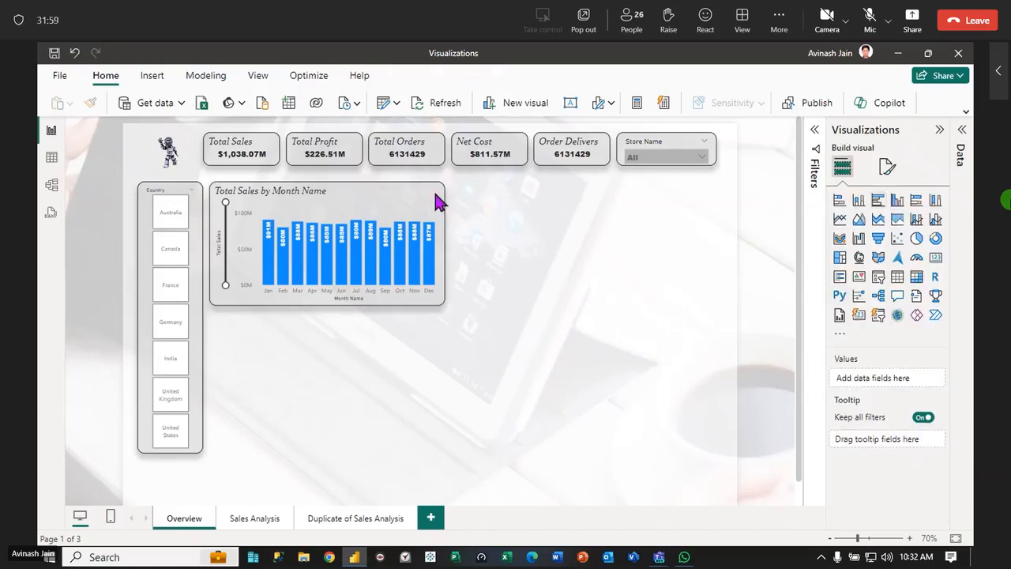
Add a Map visual with the Data pane open, and place and size it beside the column chart under the right-hand cards
click(939, 129)
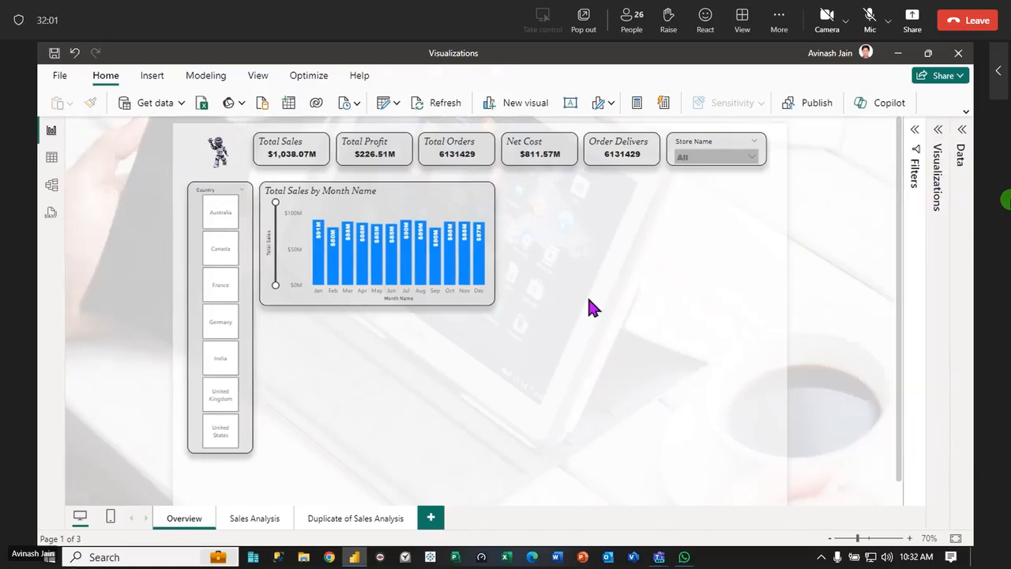
click(963, 134)
click(839, 141)
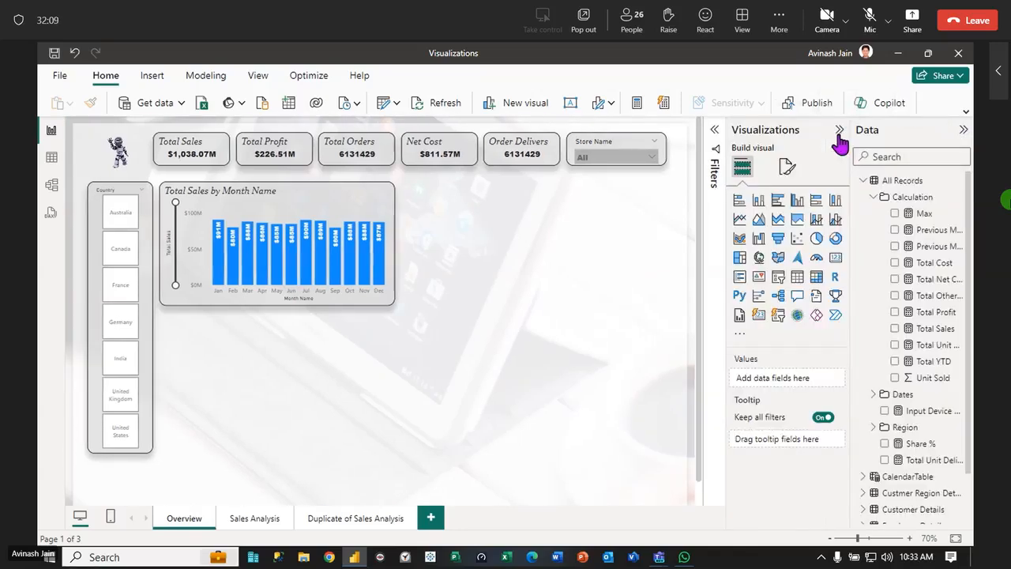
click(759, 260)
drag(132, 477, 453, 199)
drag(477, 251, 661, 304)
Copy the Total Sales card's formatting onto the empty map visual with Format painter
click(260, 209)
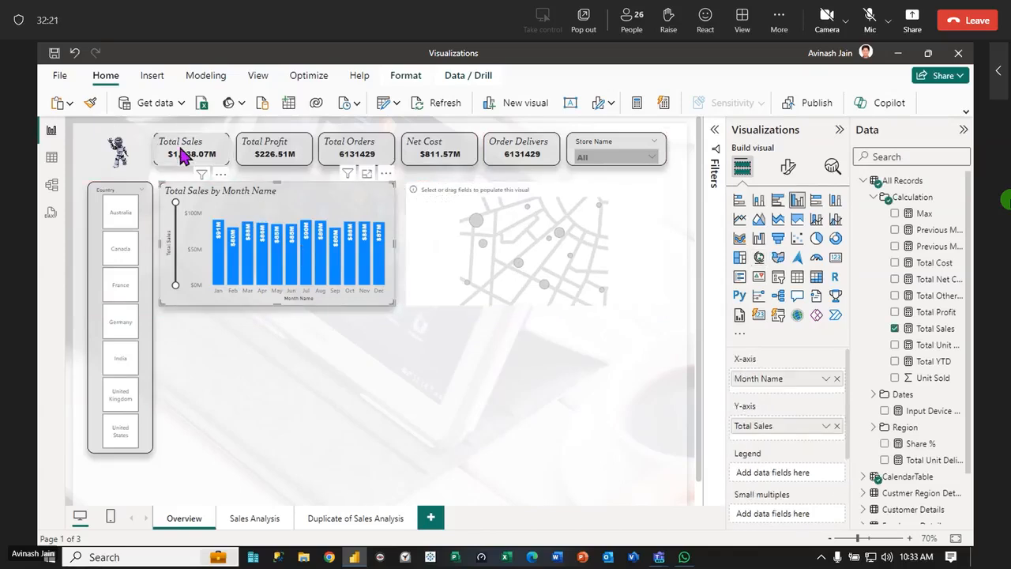
click(183, 153)
click(90, 104)
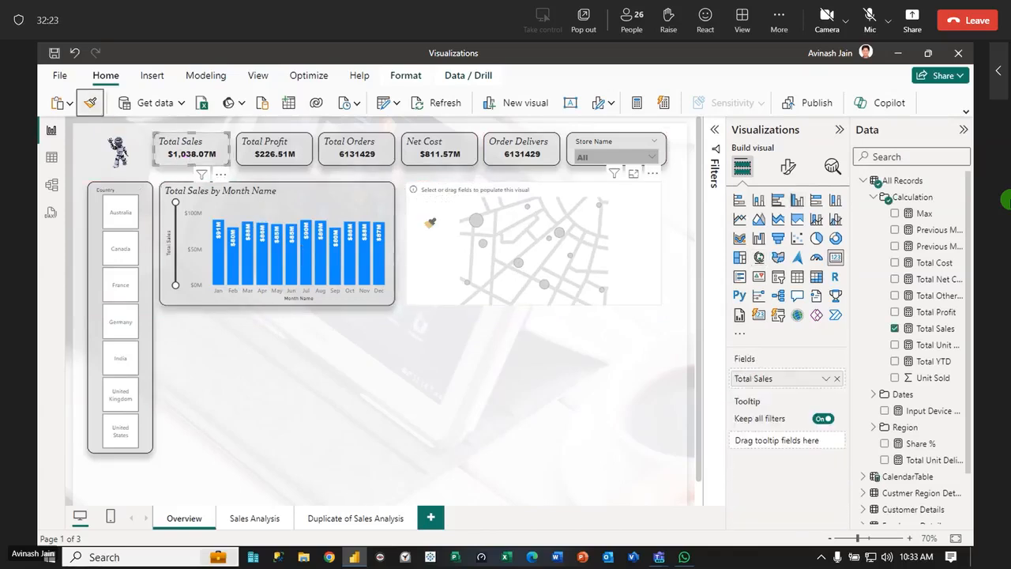
click(447, 233)
click(484, 387)
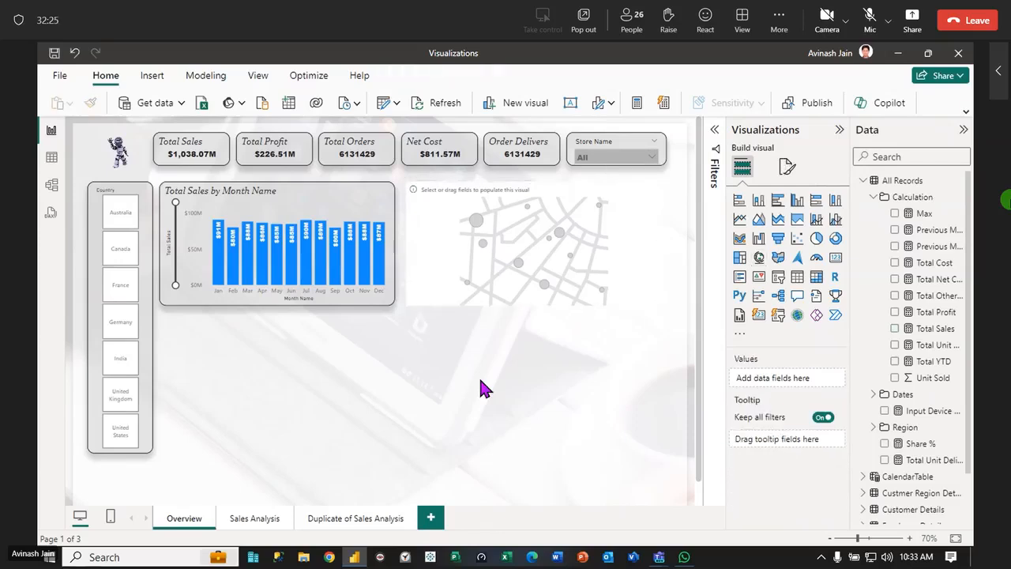
Add the States field from the Sales Regions table to the map as its location
click(893, 199)
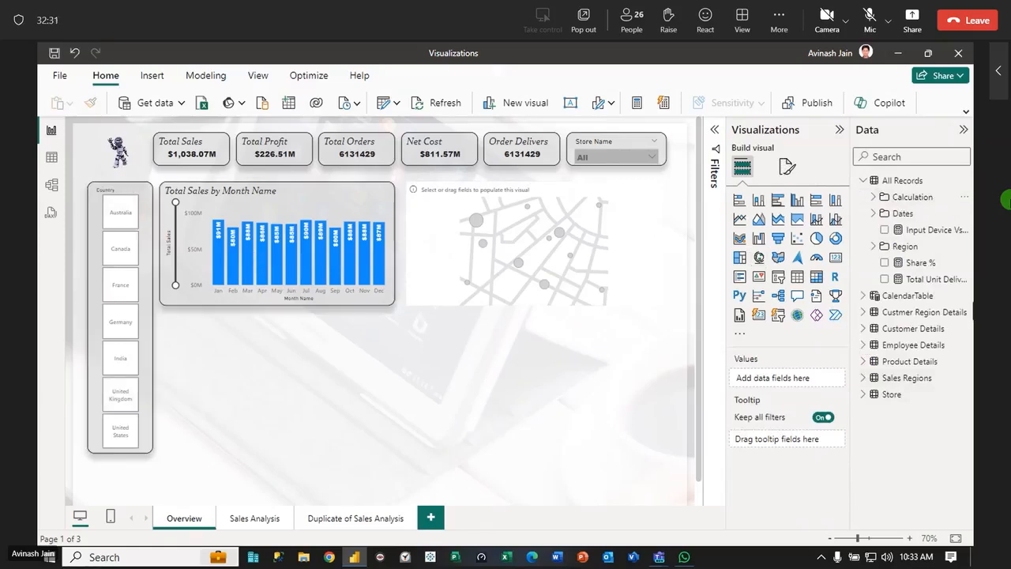
click(871, 380)
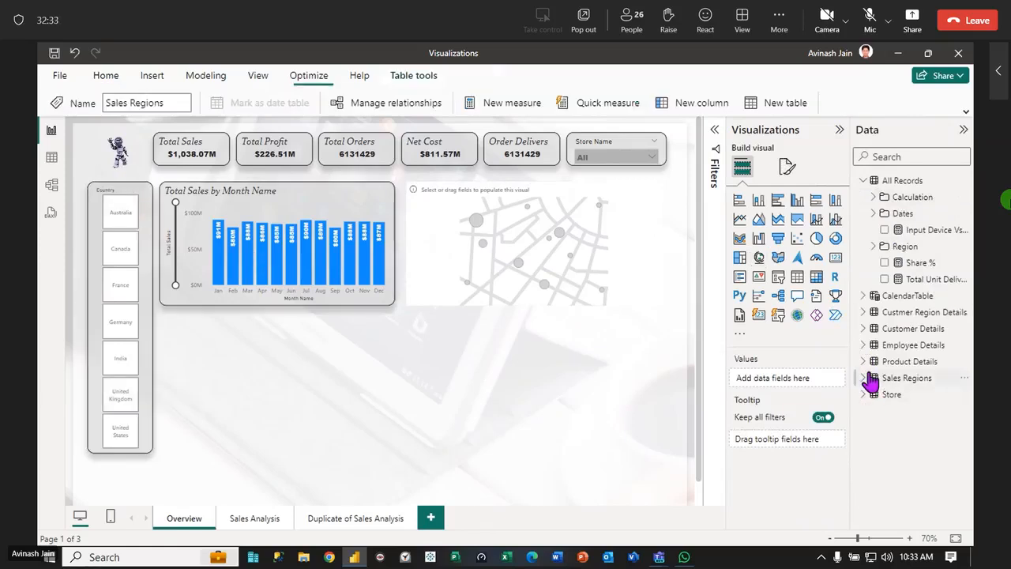
click(872, 380)
drag(910, 427, 526, 274)
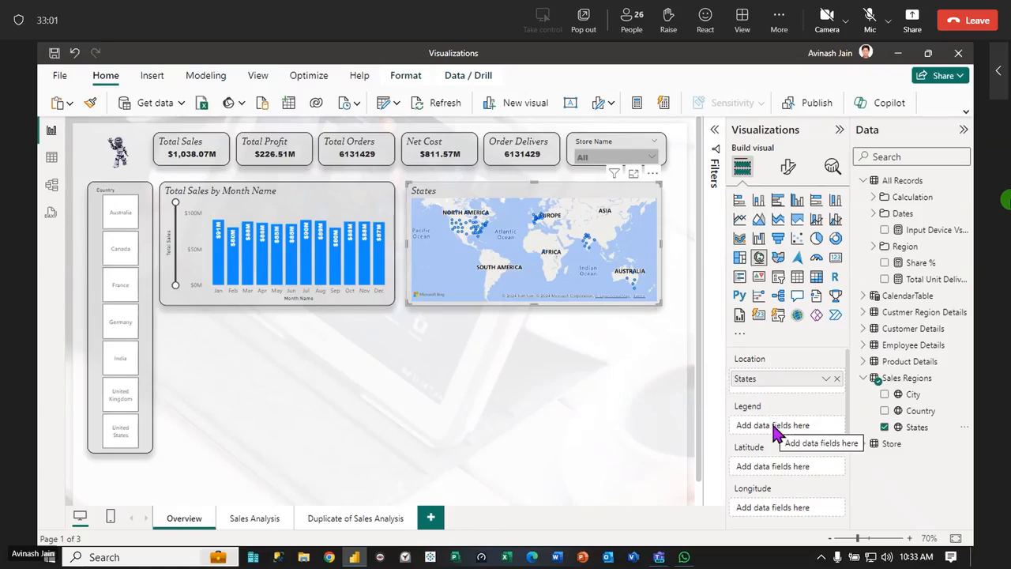
Convert the map to a Filled map, assigning States as the legend both before and after the conversion
drag(915, 430, 795, 434)
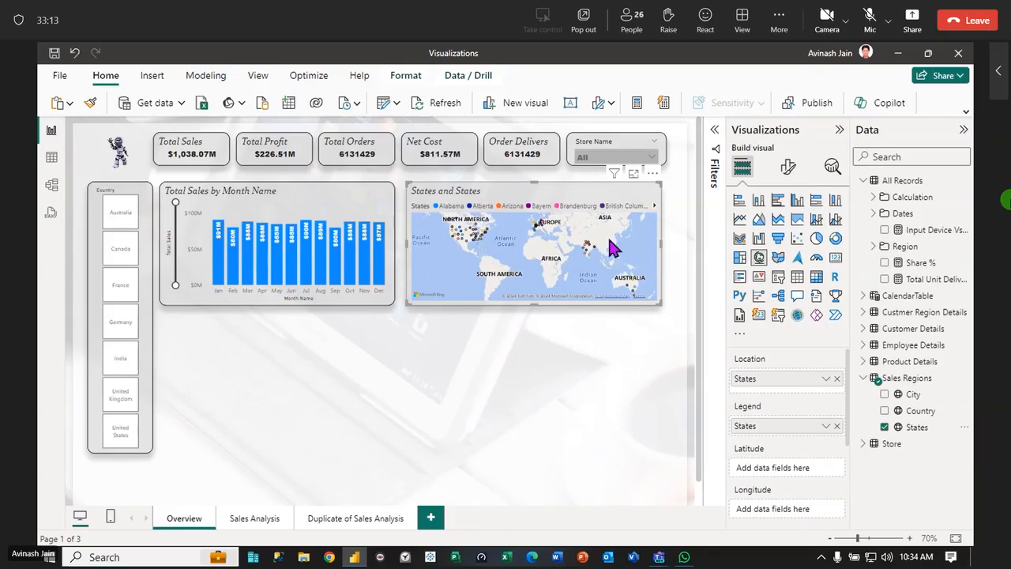
click(777, 260)
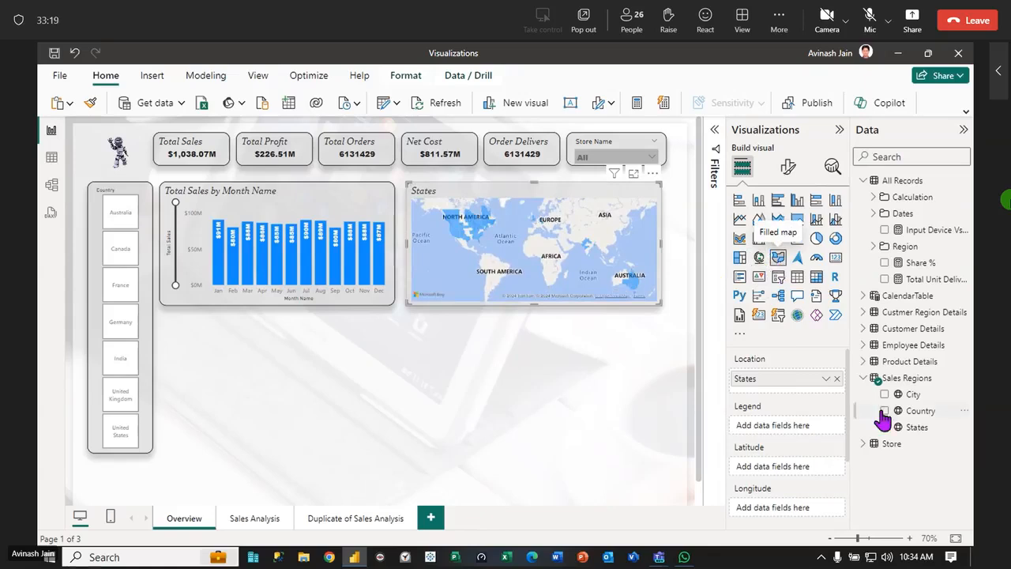
drag(918, 430, 796, 433)
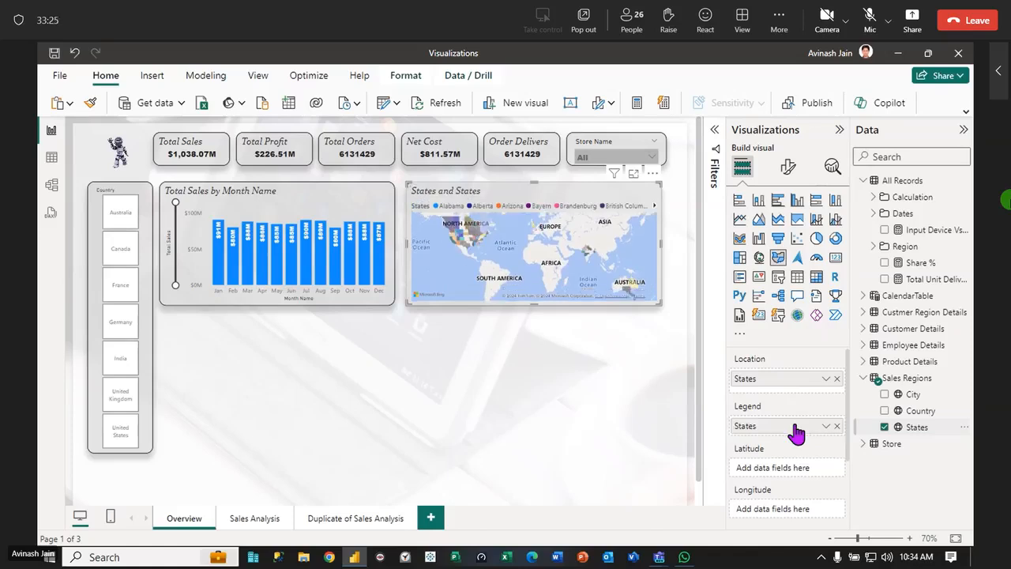
Filter the page to Australia with the Country slicer and remove States from the filled map's legend
click(125, 219)
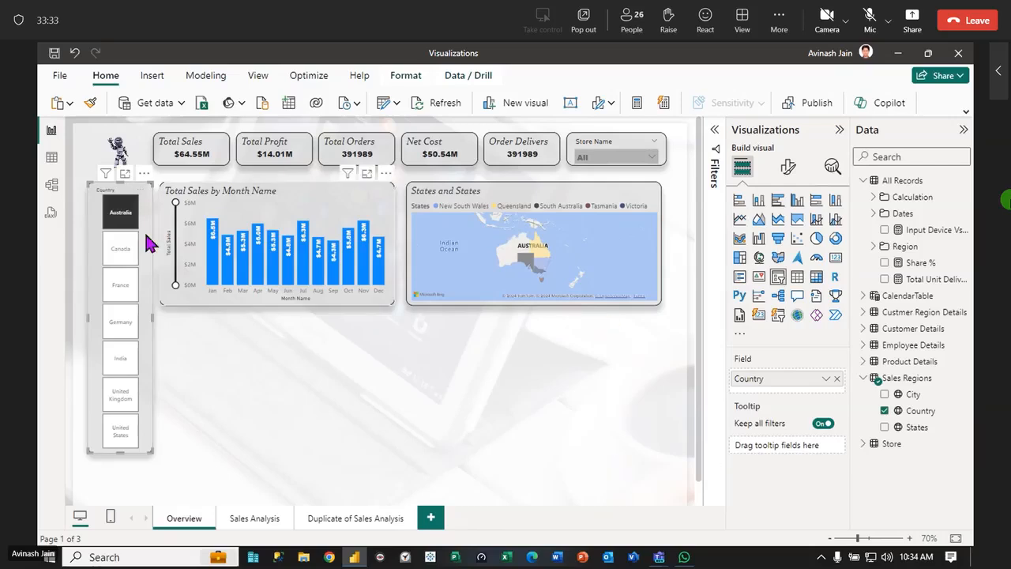
click(514, 203)
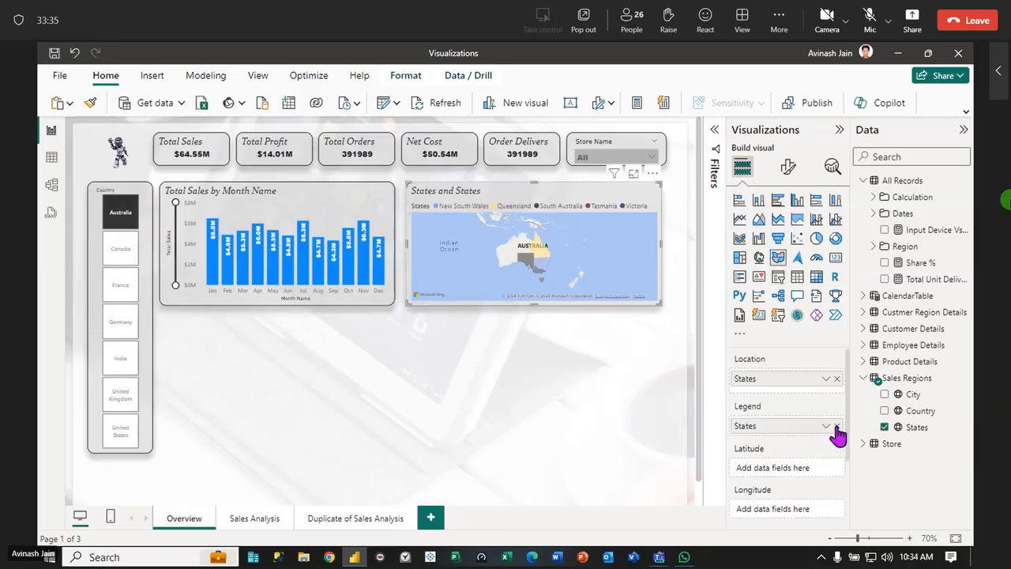
click(837, 426)
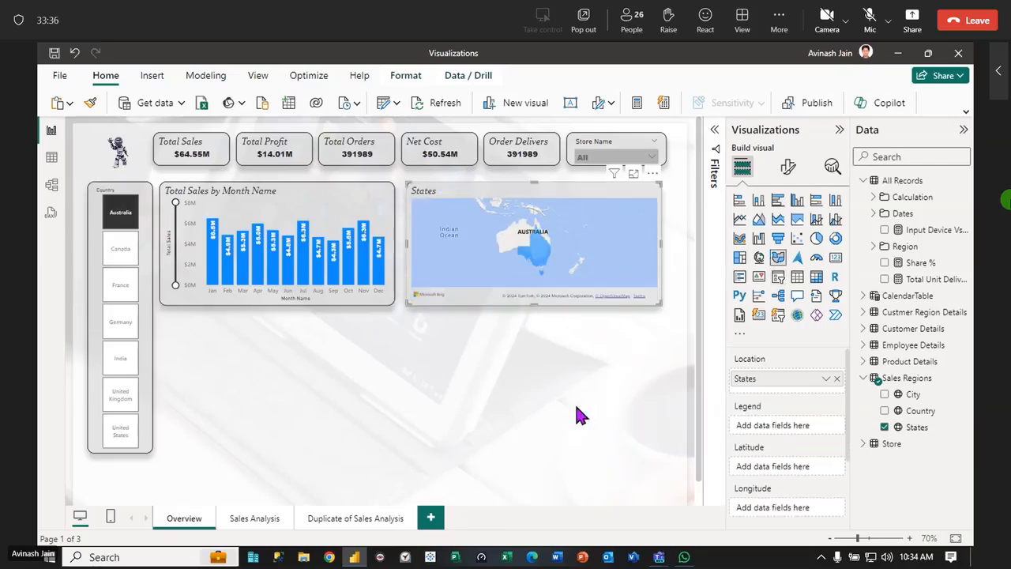
Test the filled map with the Country slicer on Canada and France, clear the selection, and filter to India
click(122, 251)
click(120, 289)
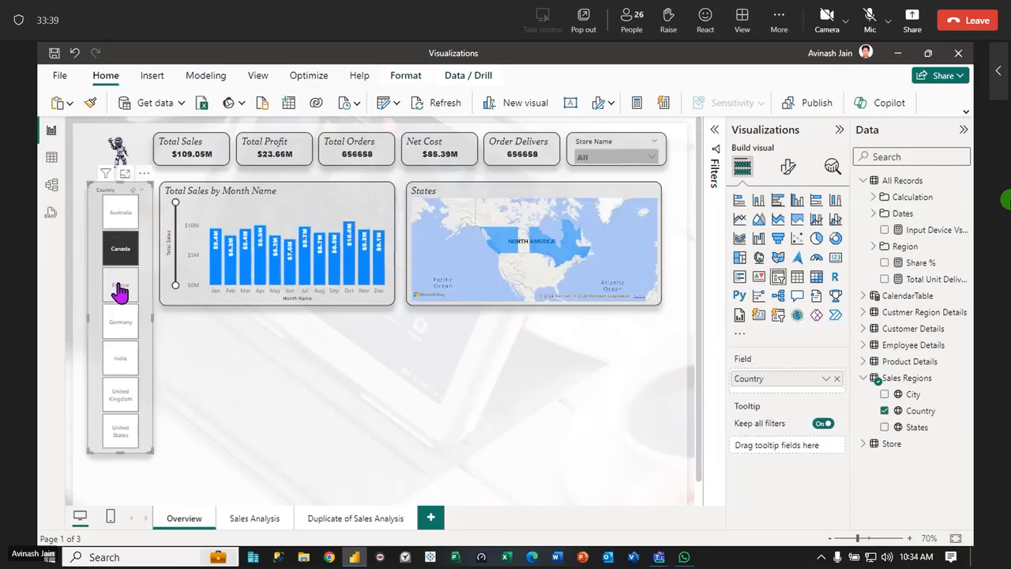
click(134, 193)
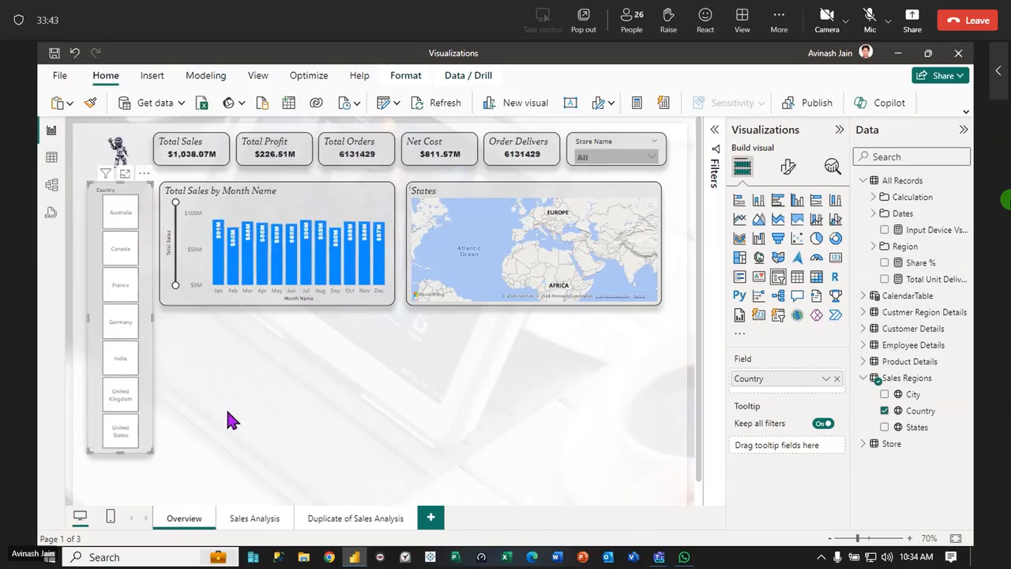
click(510, 219)
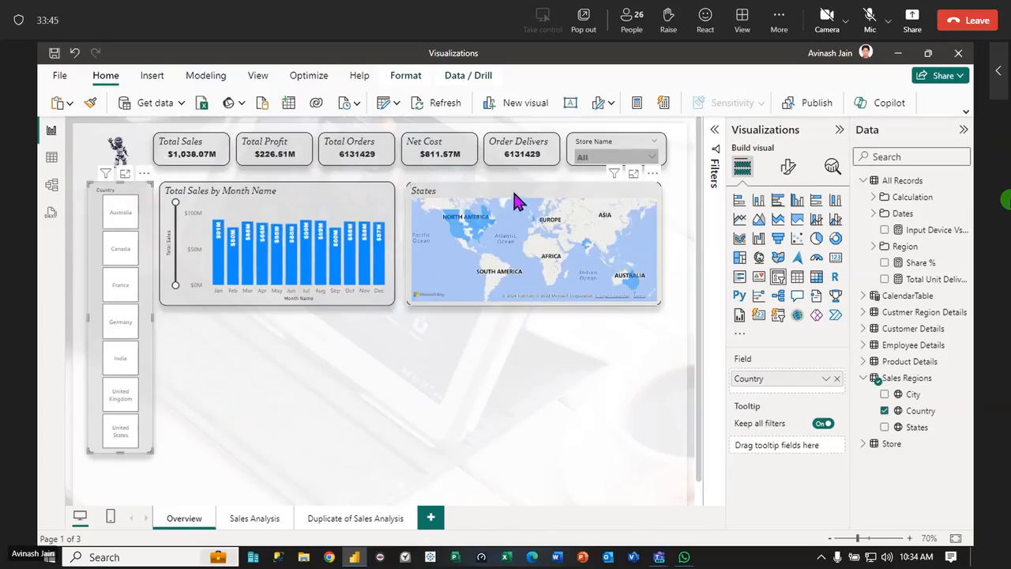
click(118, 364)
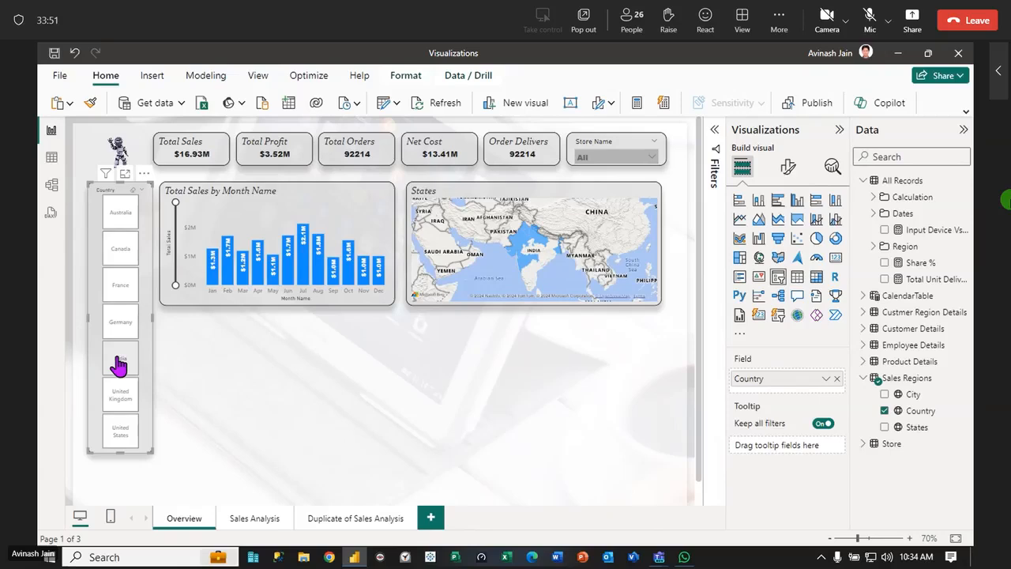
Clear the India selection in the Country slicer and assign States as the filled map's legend
click(118, 363)
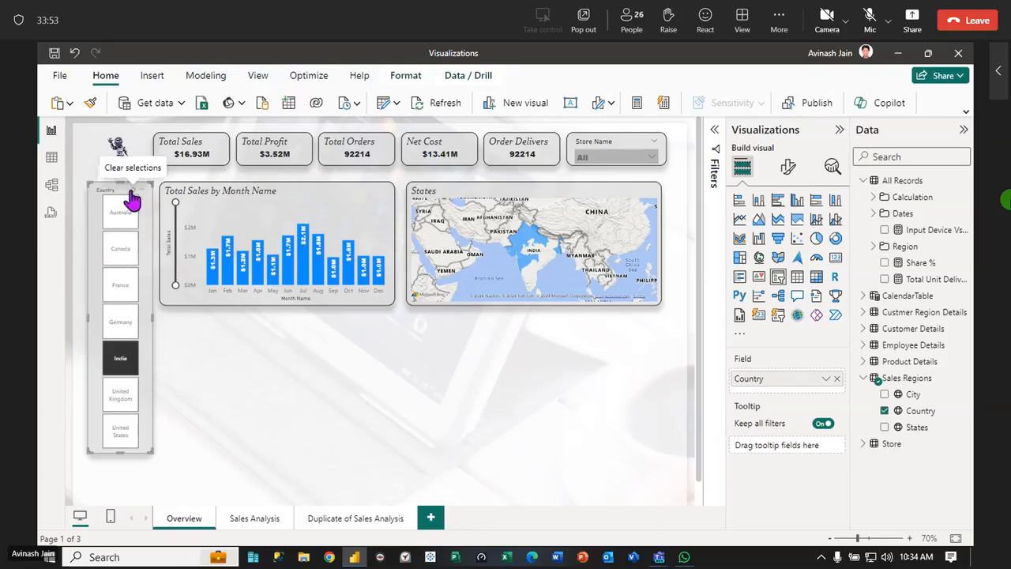
click(132, 192)
click(505, 200)
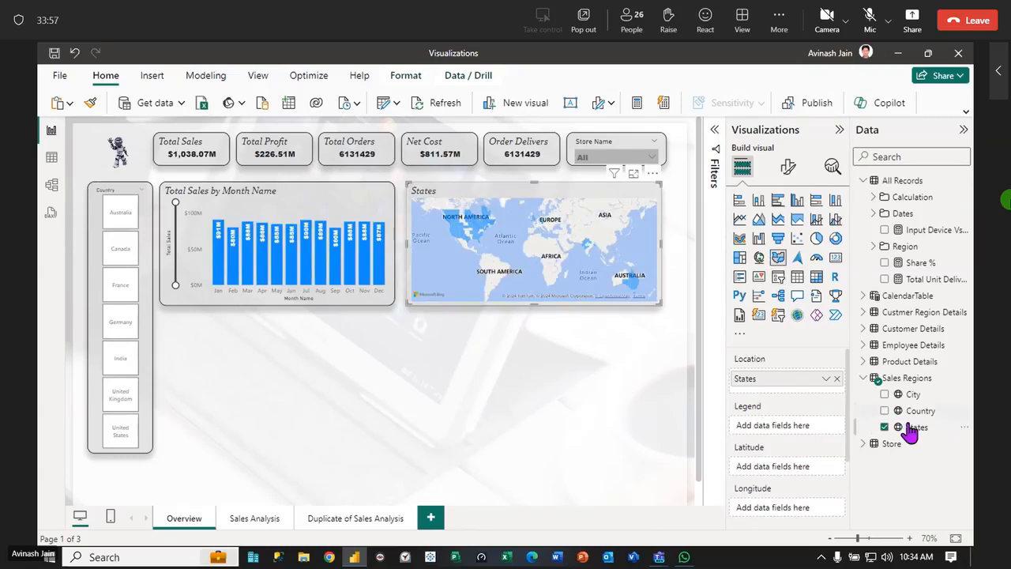
drag(916, 427, 803, 433)
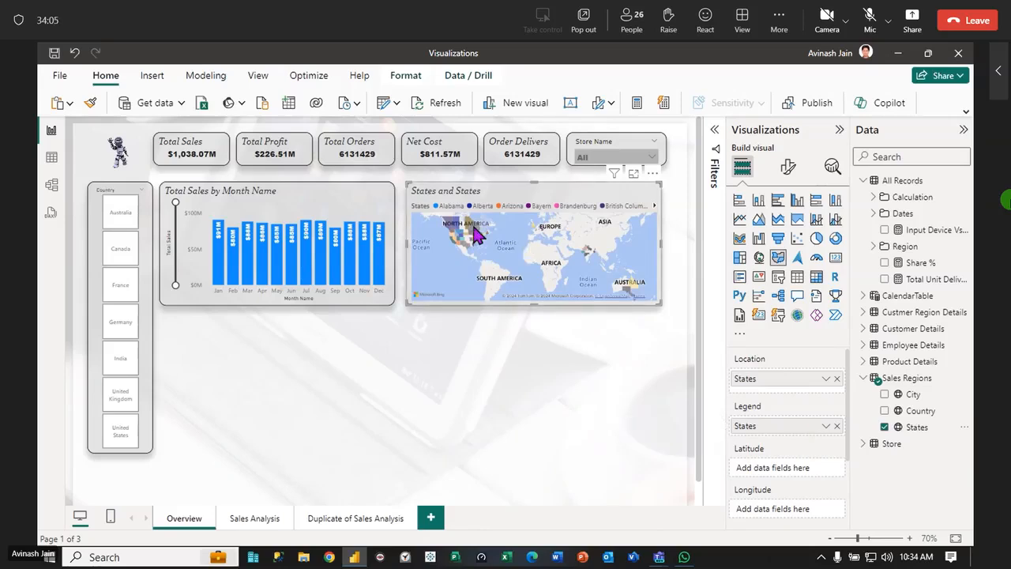
Filter the page to India with the Country slicer and add the Total Profit measure to the filled map
click(119, 366)
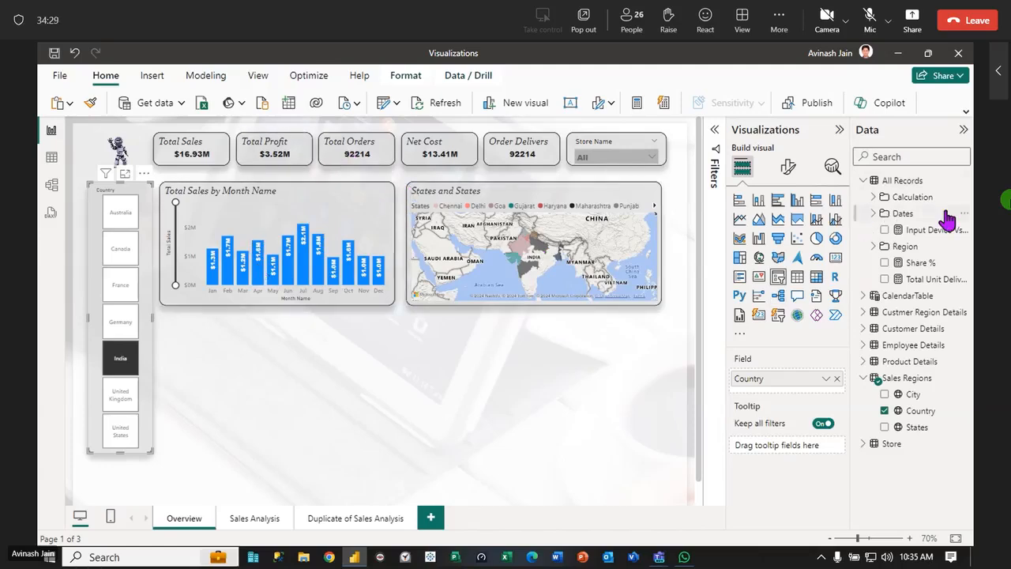
click(872, 197)
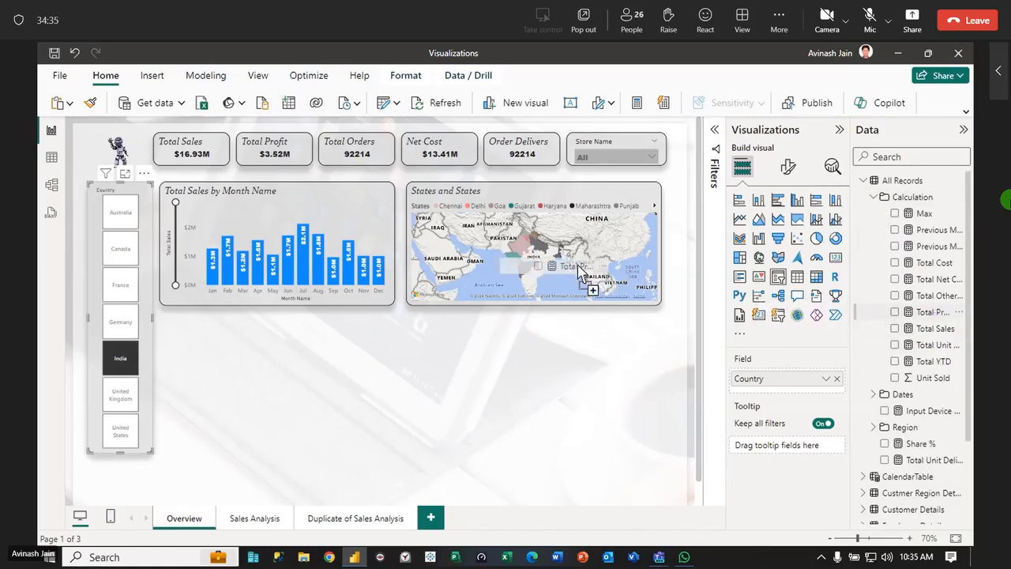
click(573, 268)
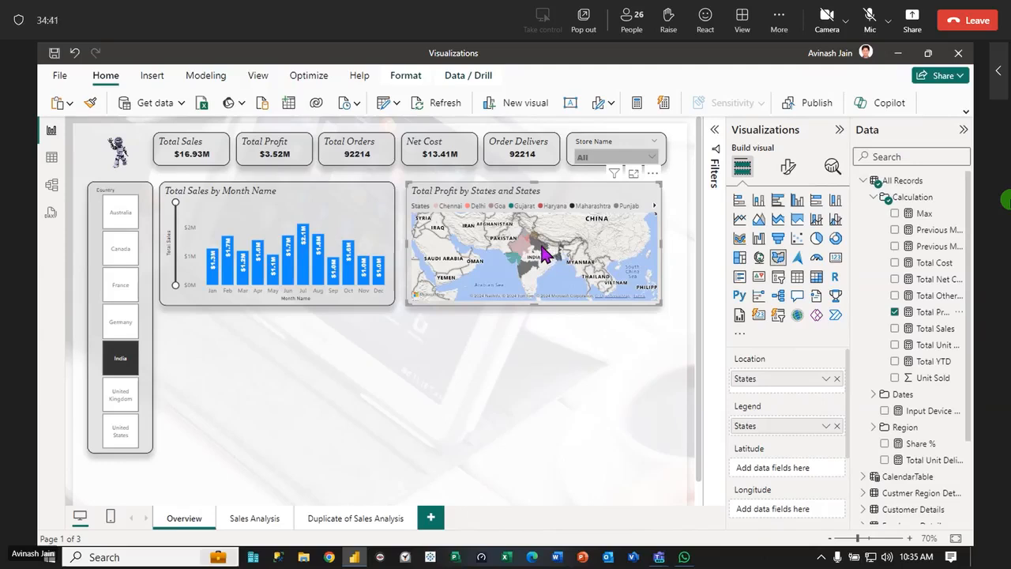
Cross-filter the page by Uttar Pradesh on the map, clear that selection, and check the map's tooltip fields
click(541, 248)
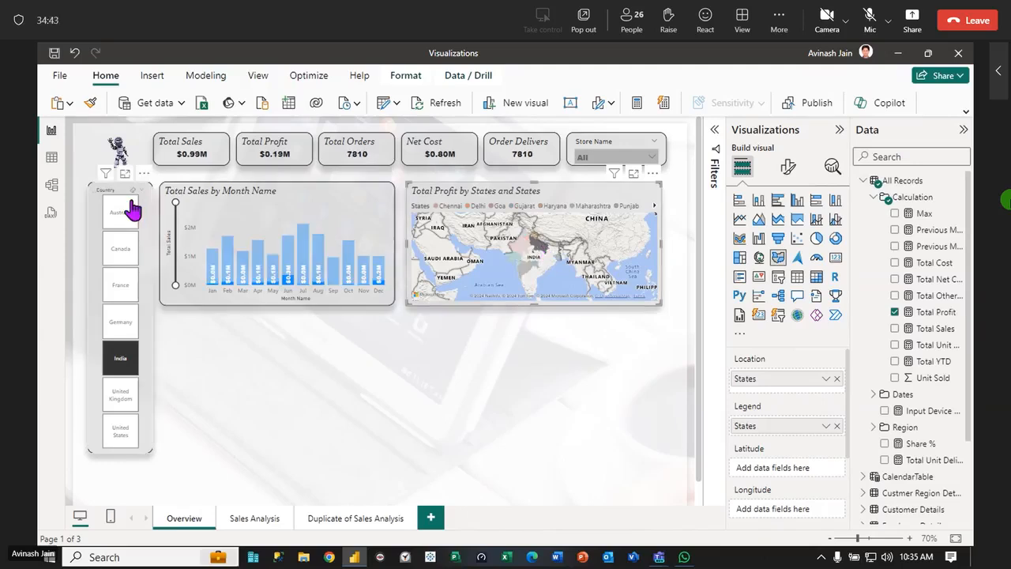
click(540, 251)
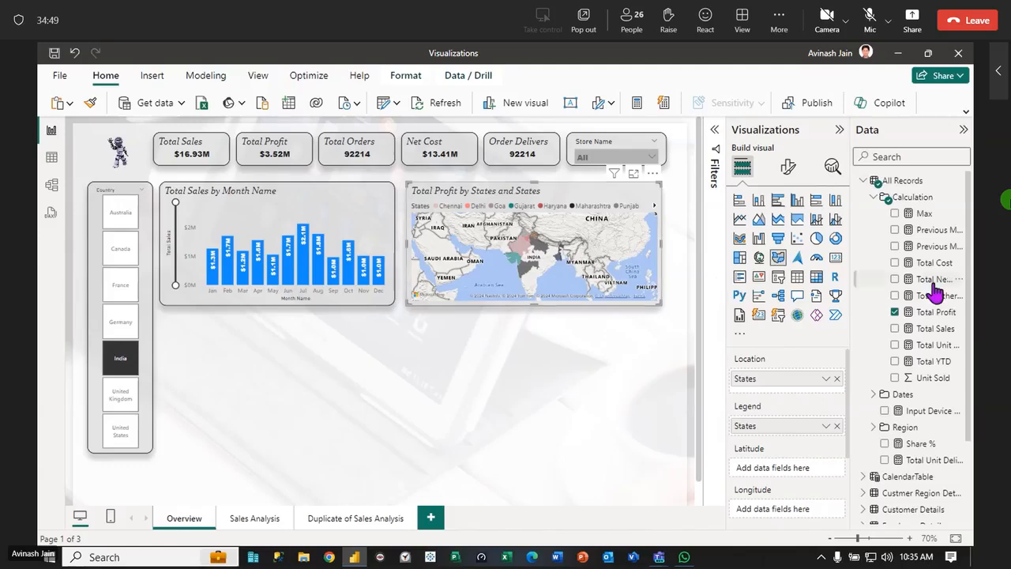
drag(850, 384, 850, 474)
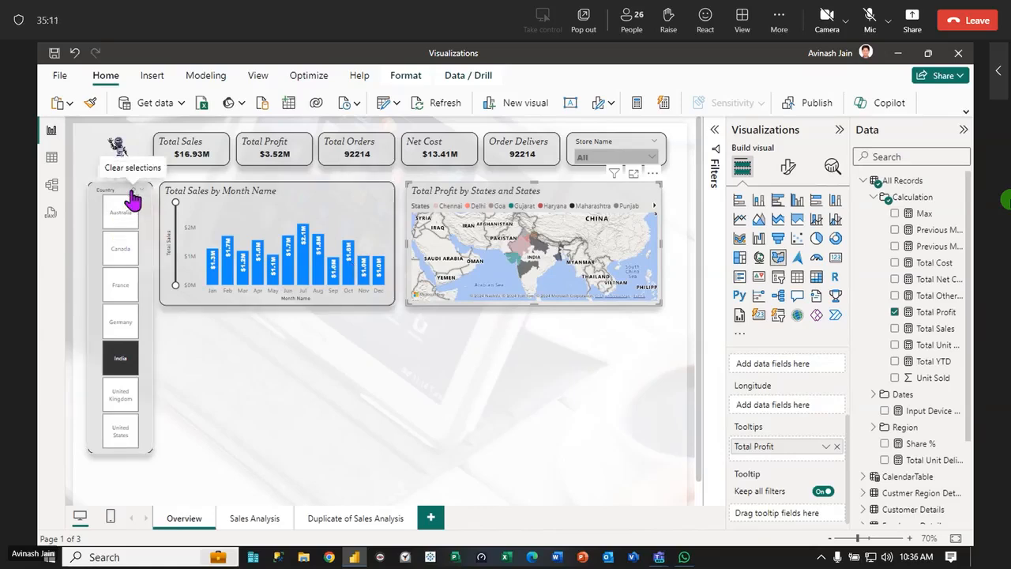
Clear the Country slicer selection and highlight August in the Total Sales by Month Name chart
click(133, 194)
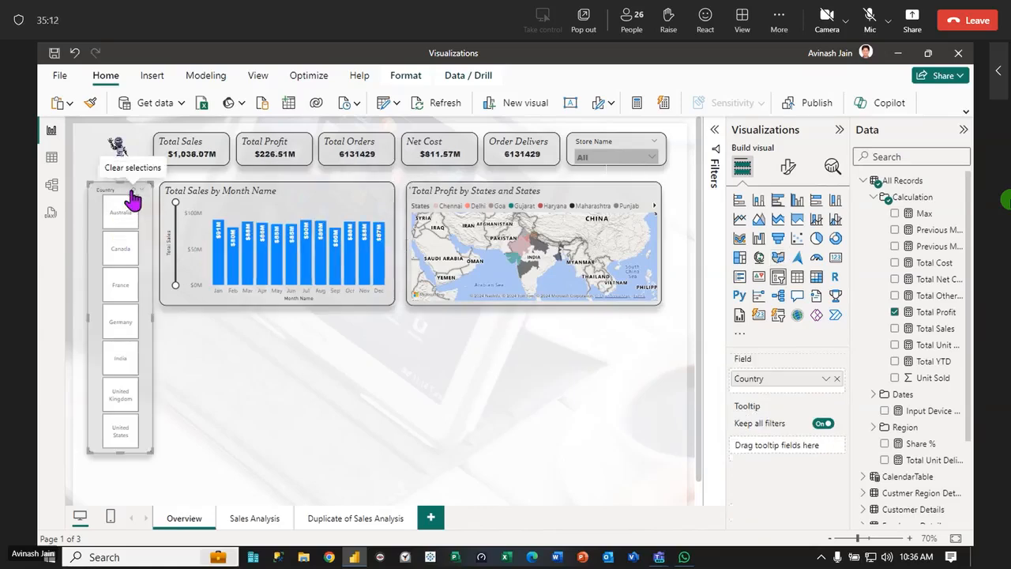
click(321, 260)
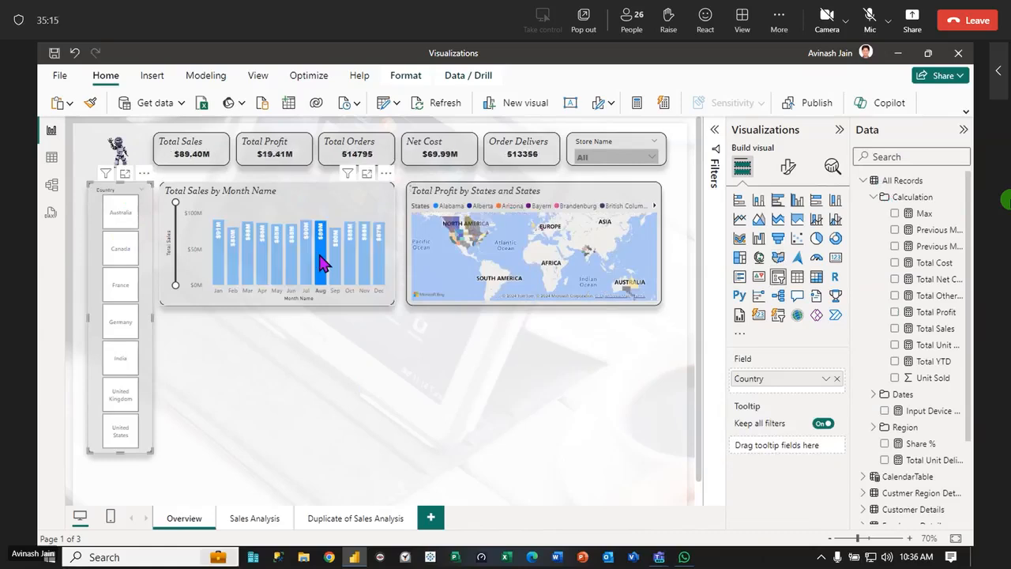
Turn on tooltips for both the Total Sales by Month Name column chart and the filled map
click(344, 198)
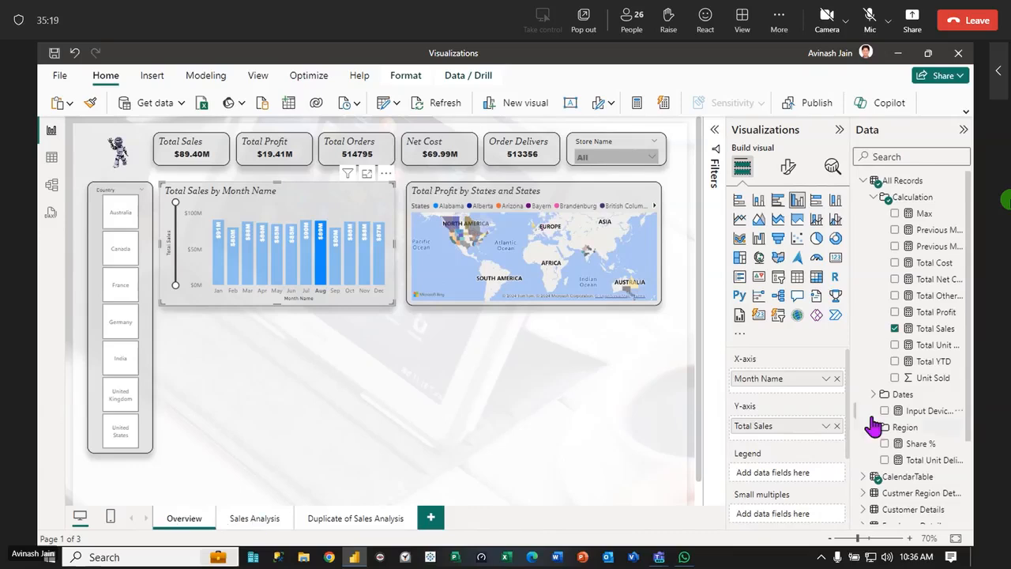
scroll(853, 413, down, 2)
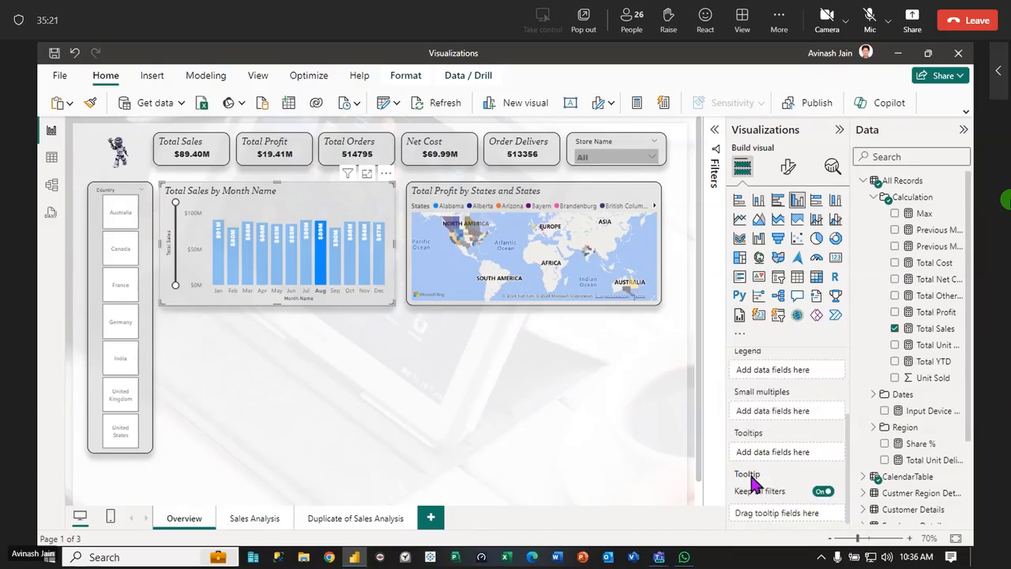
click(789, 173)
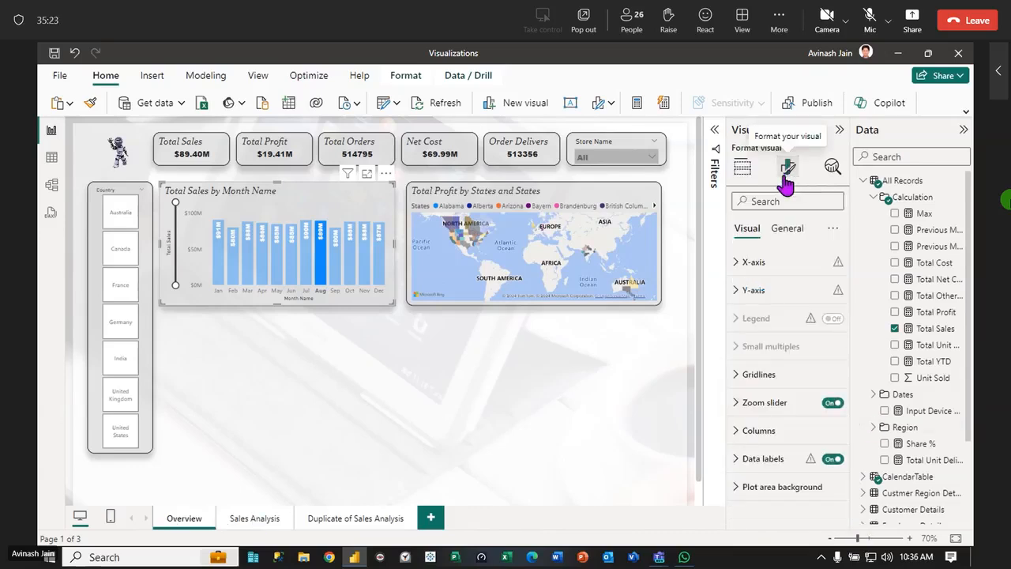
click(788, 230)
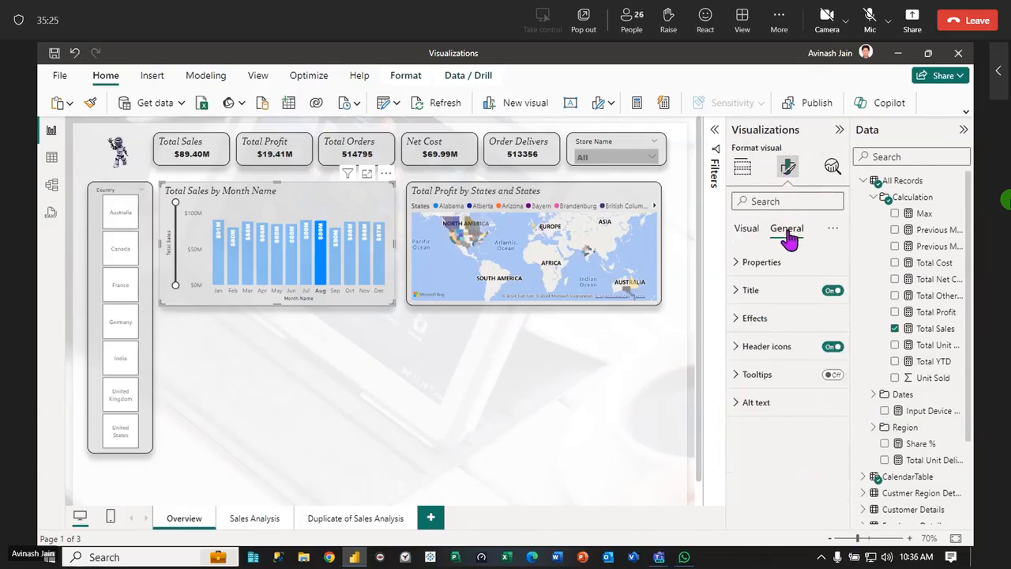
click(834, 375)
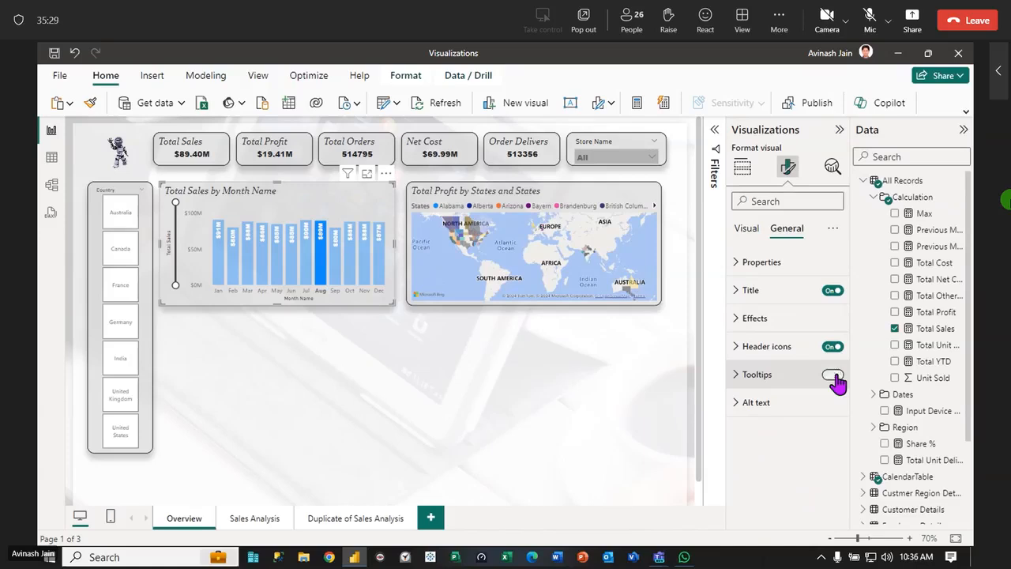
click(561, 192)
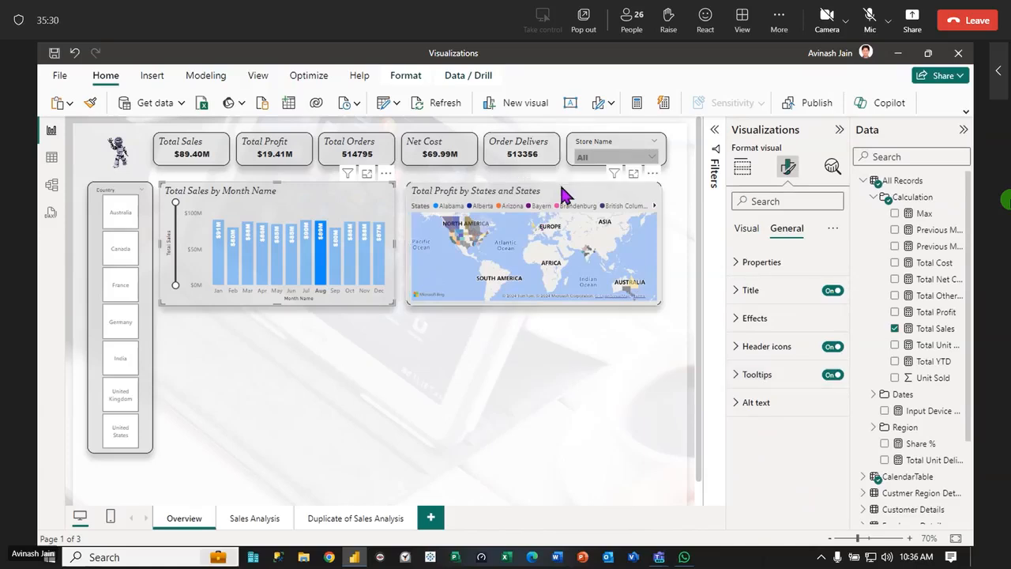
click(834, 374)
click(557, 393)
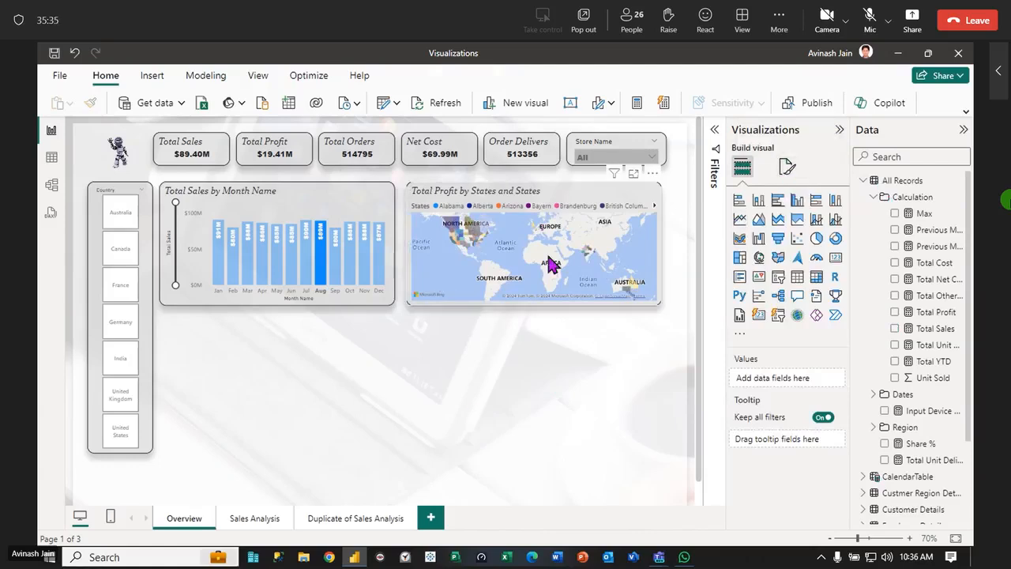
Filter the page to India with the Country slicer and view the map's tooltip for Uttar Pradesh
click(124, 369)
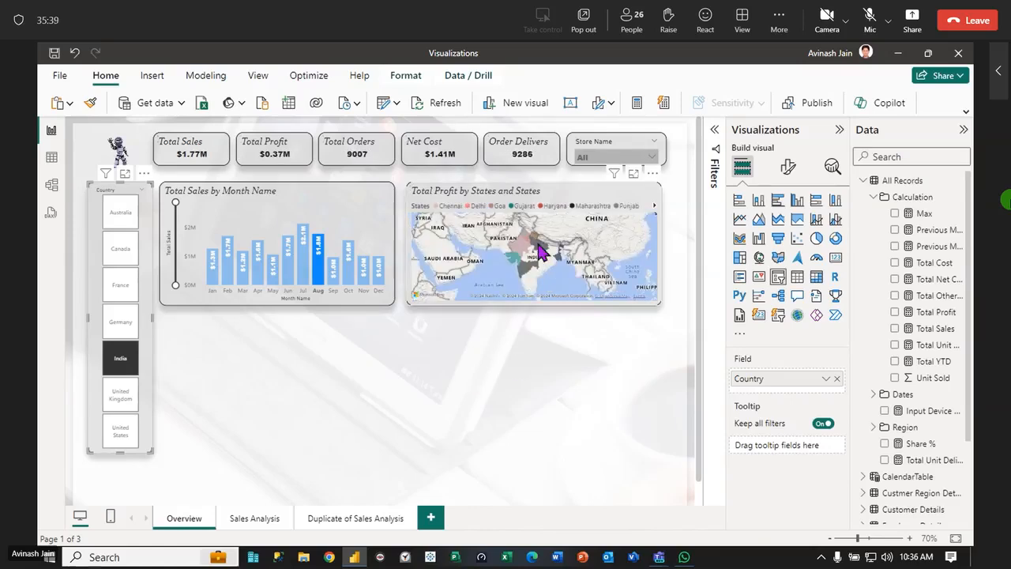
mouse_move(542, 252)
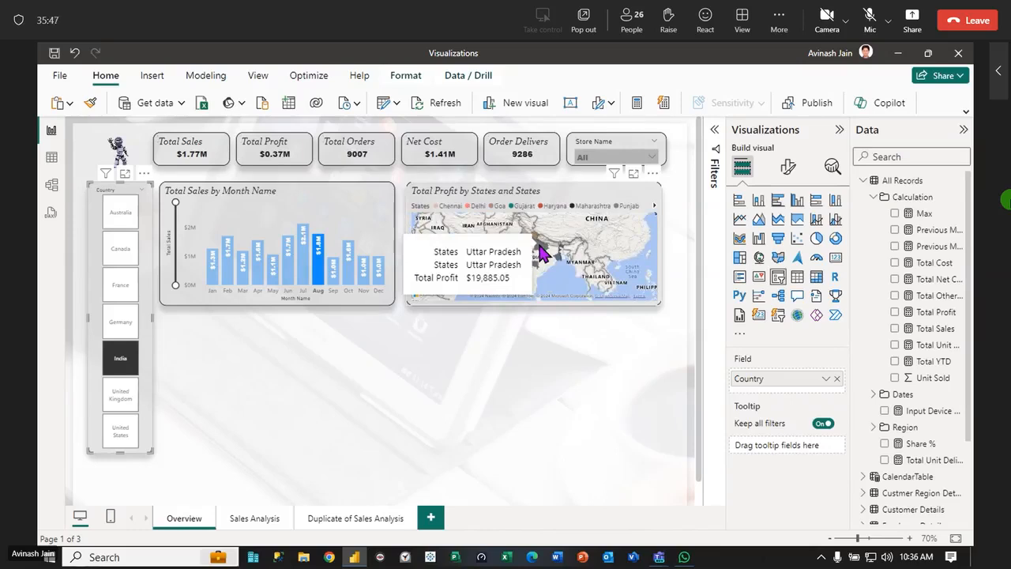
click(607, 413)
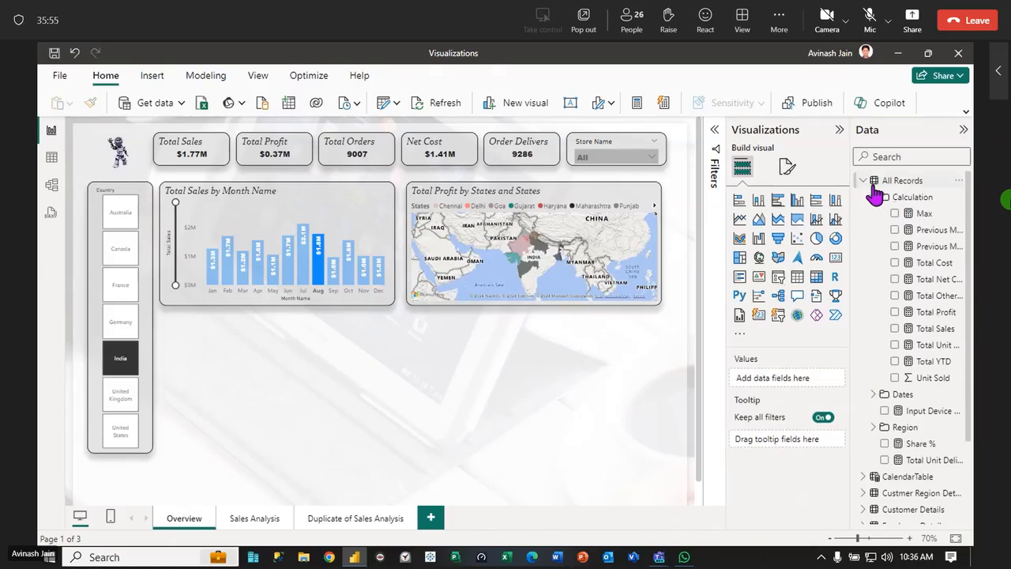
Add the Total Sales, Total Unit Orders and Total Unit Delivered measures to the filled map's tooltips
click(575, 208)
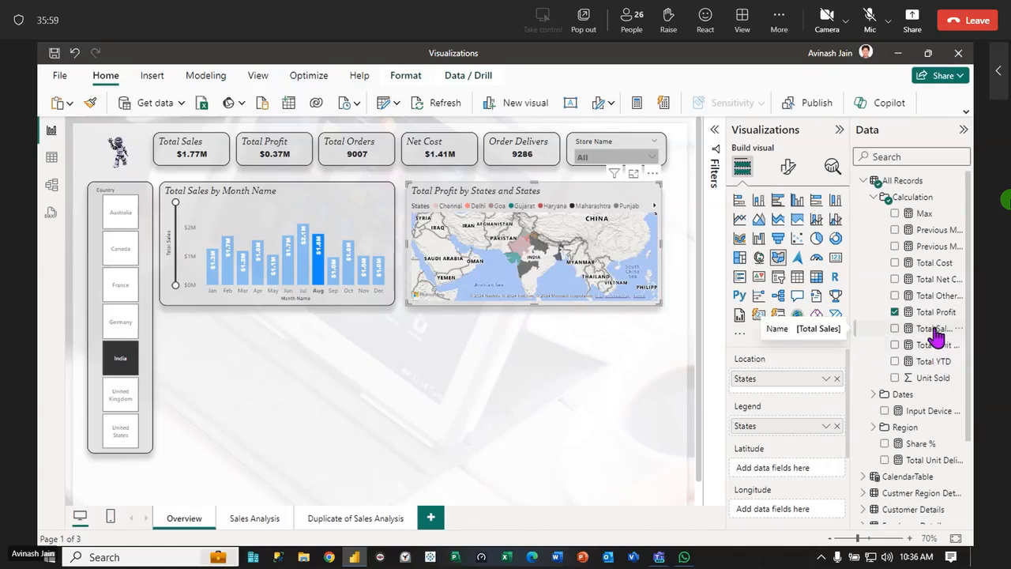
drag(934, 336, 588, 259)
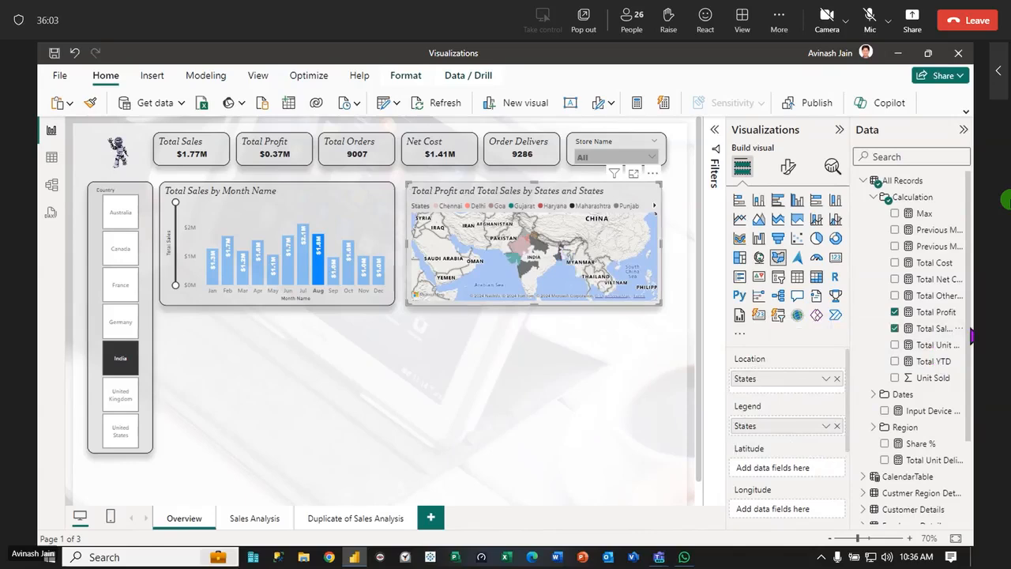
drag(932, 348, 576, 284)
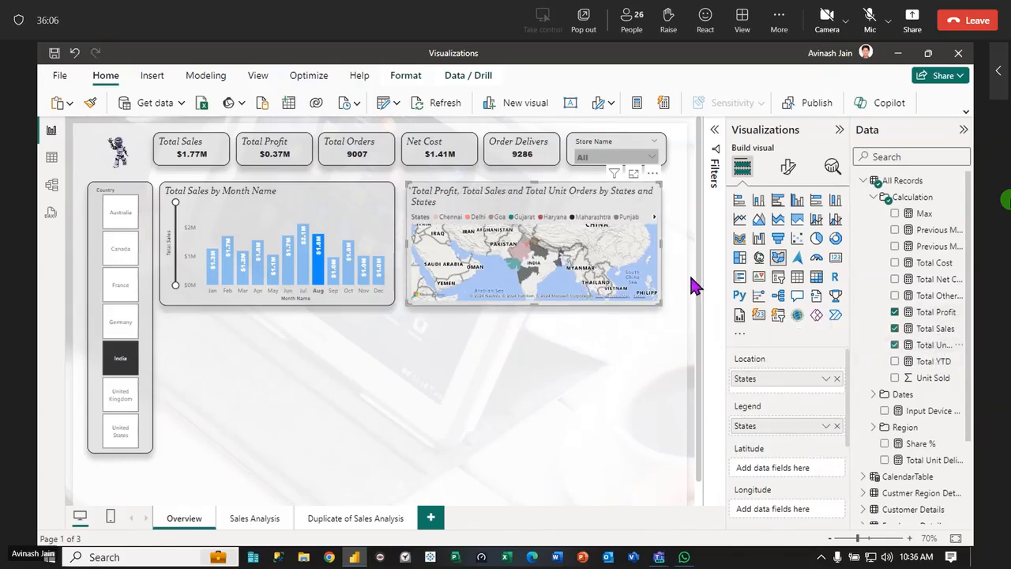
click(939, 463)
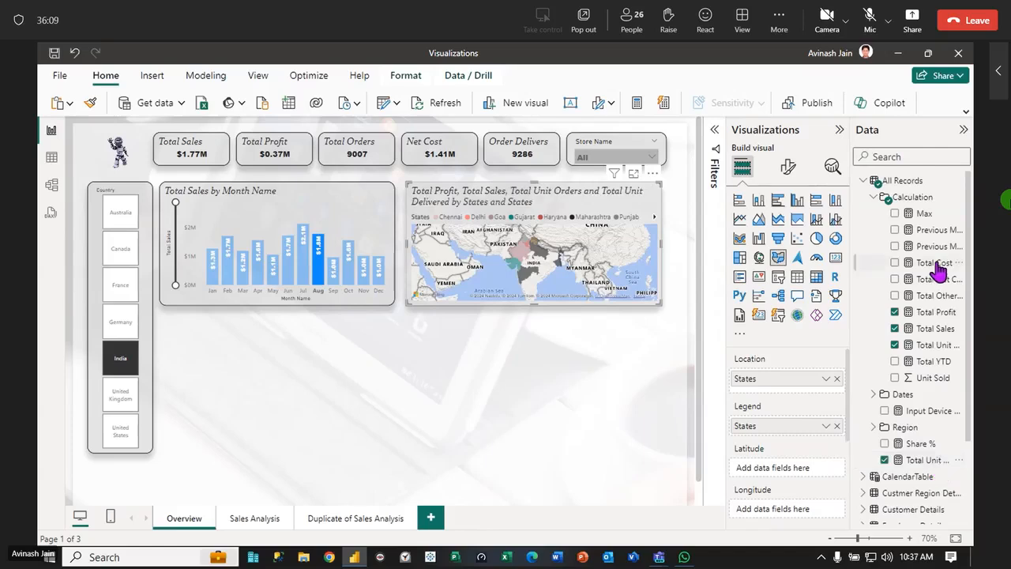
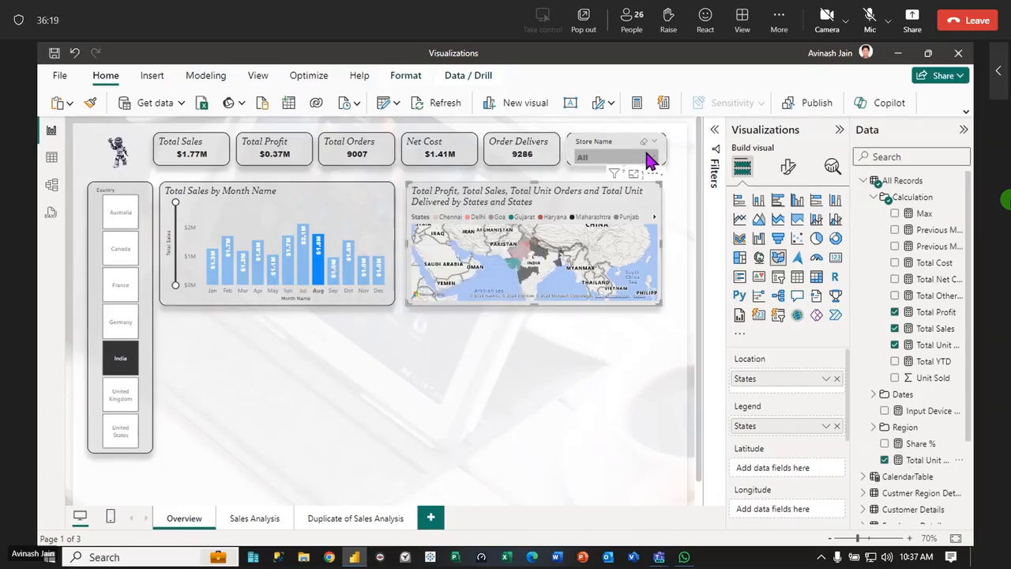
Filter the page to the Cap Gemini store in the Store Name slicer and to France in the Country slicer
click(648, 155)
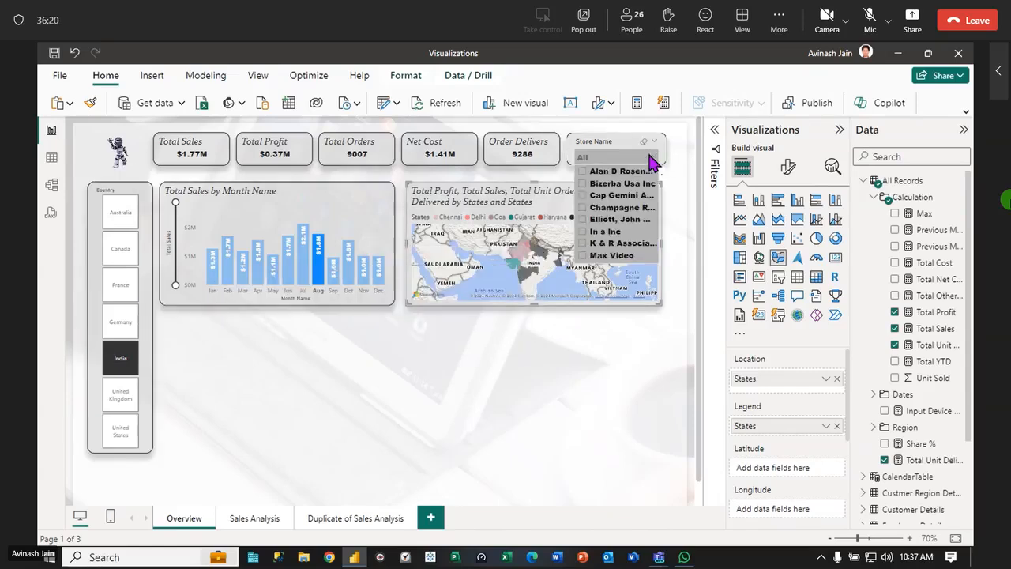
click(582, 196)
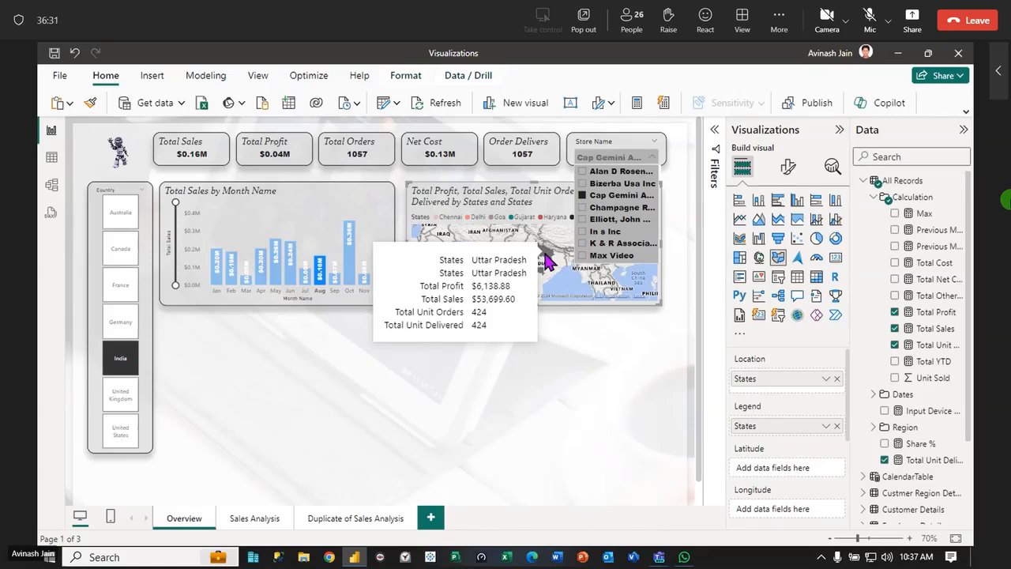
click(515, 175)
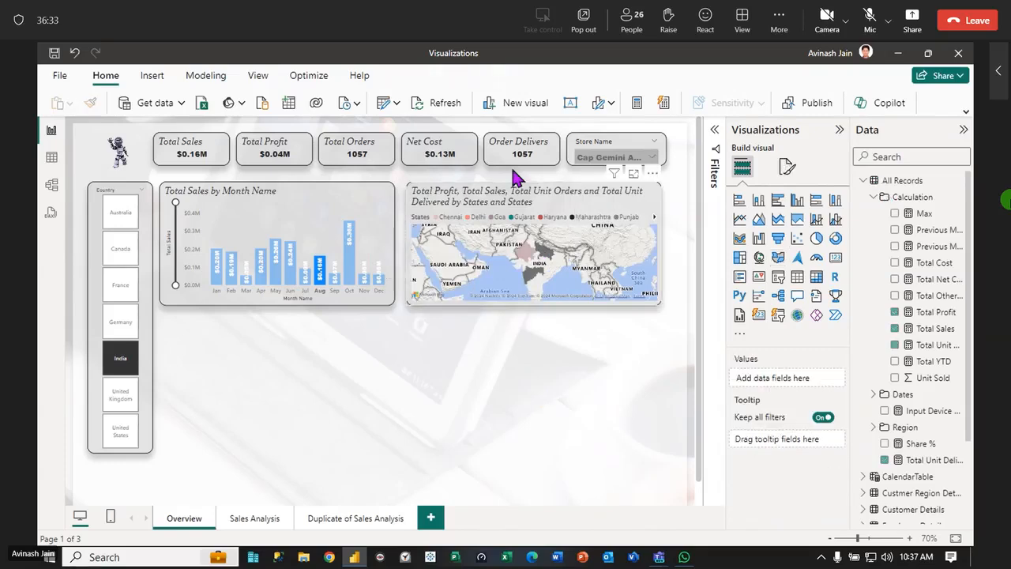
click(124, 289)
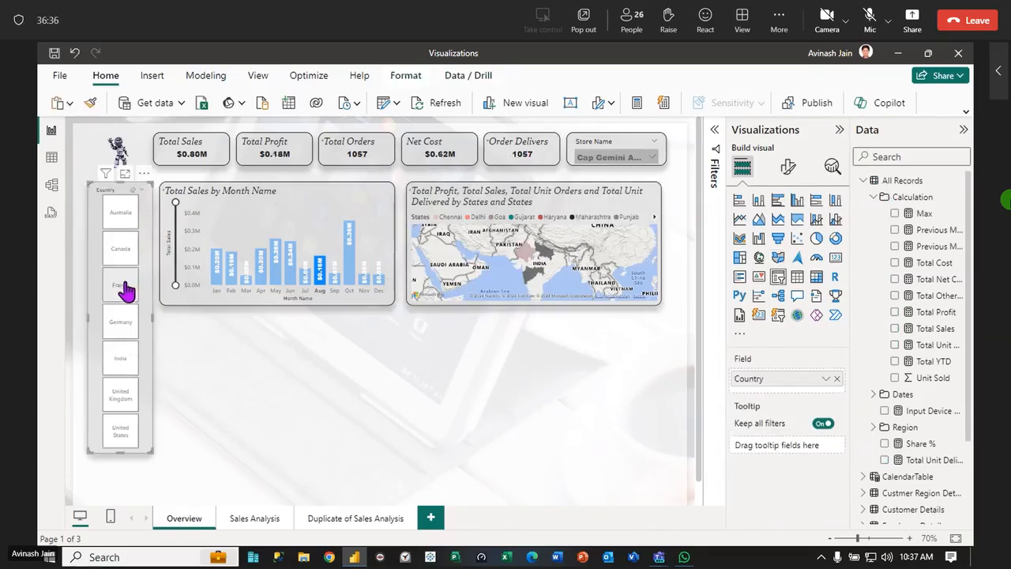
click(308, 423)
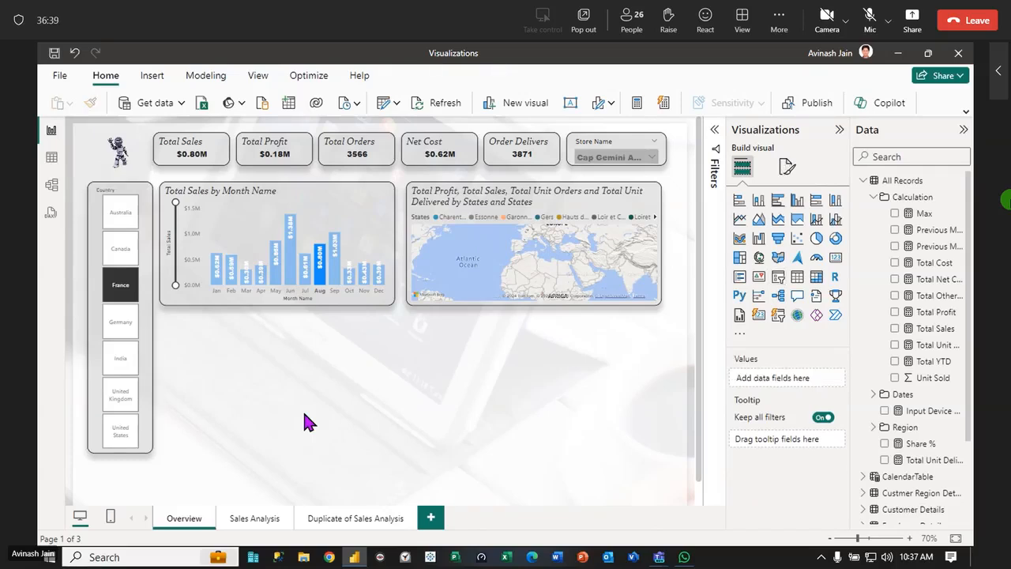
Add a slicer below the existing visuals, widen it across the page, and assign it the FY Year field from CalendarTable
click(778, 278)
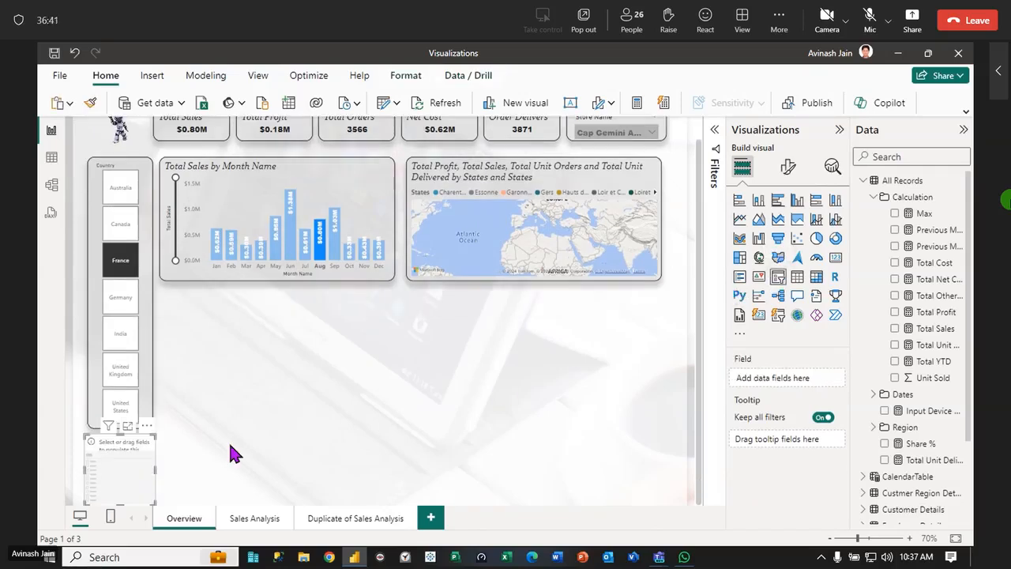
drag(154, 470, 688, 500)
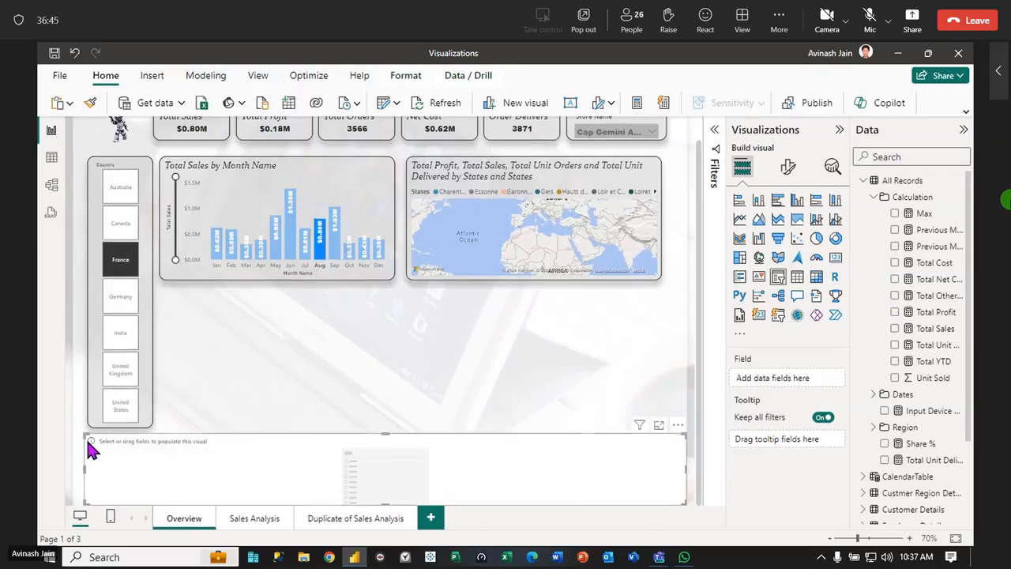
click(874, 197)
click(864, 181)
click(864, 197)
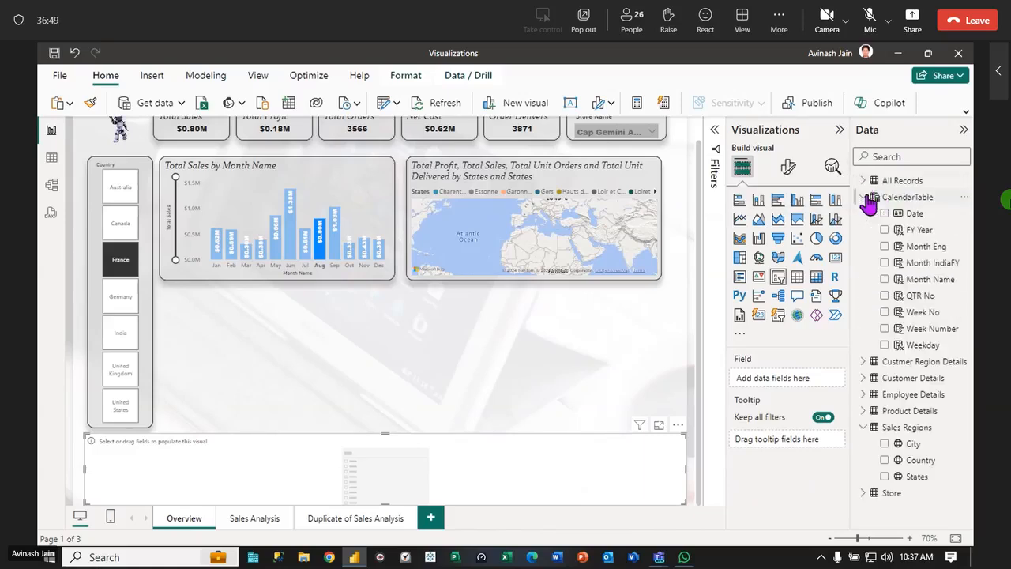
drag(923, 231, 419, 476)
Set the FY Year slicer's style to Tile and reduce its height so the years form a single row
click(787, 169)
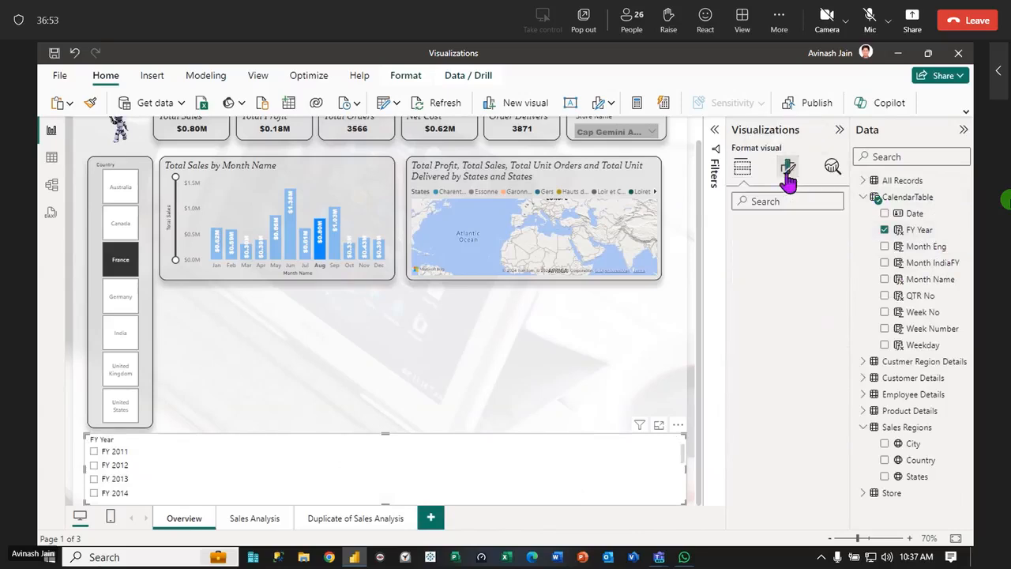
click(736, 261)
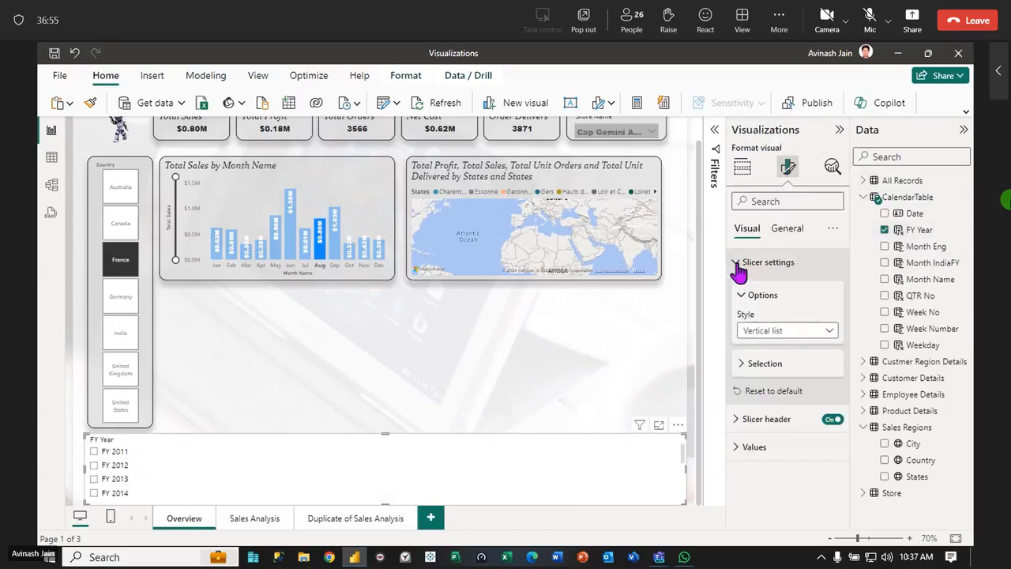
click(822, 332)
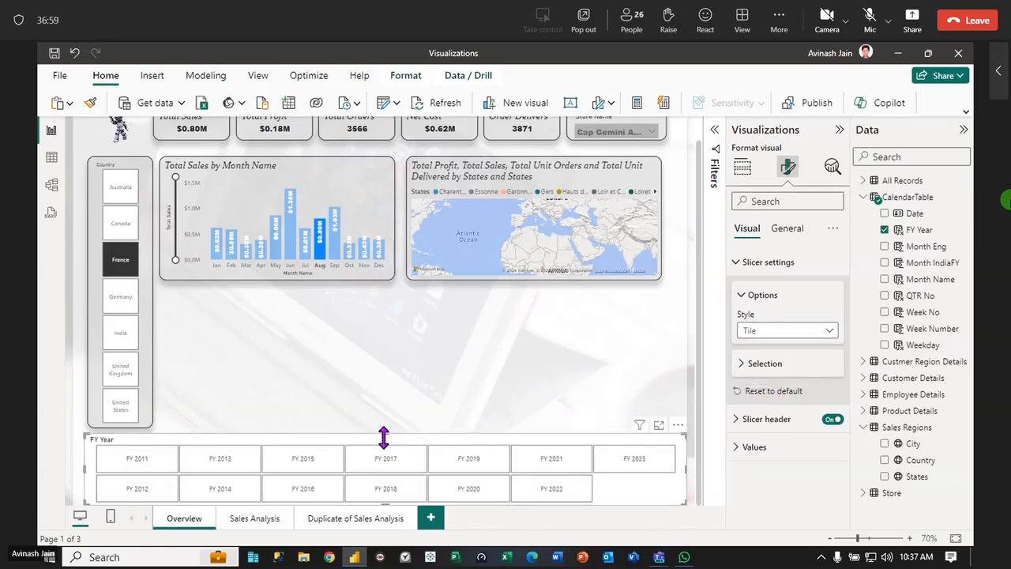
drag(383, 436, 386, 481)
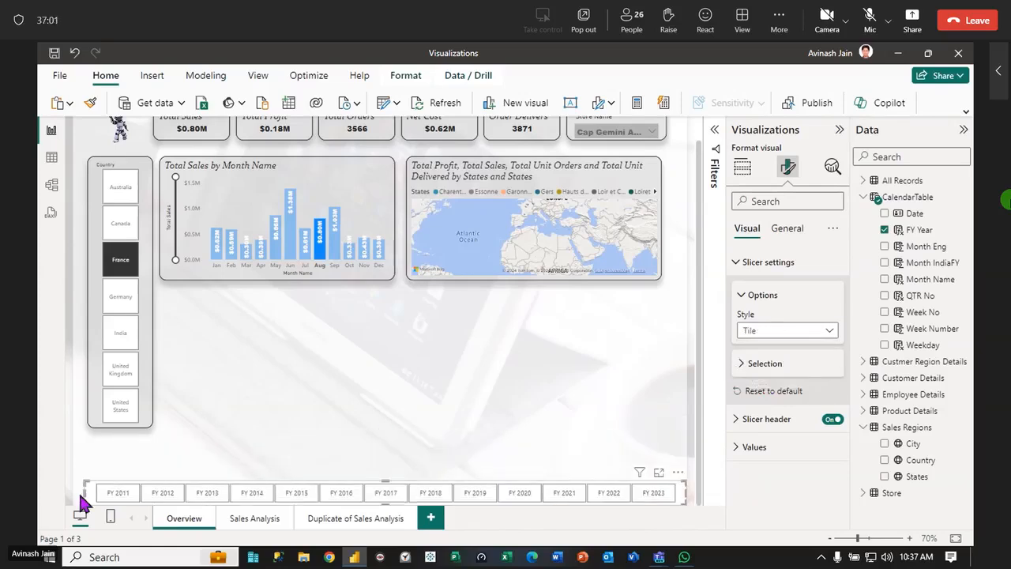
Try to copy the Country slicer's formatting with Format Painter for use on the FY Year slicer
click(142, 367)
click(90, 102)
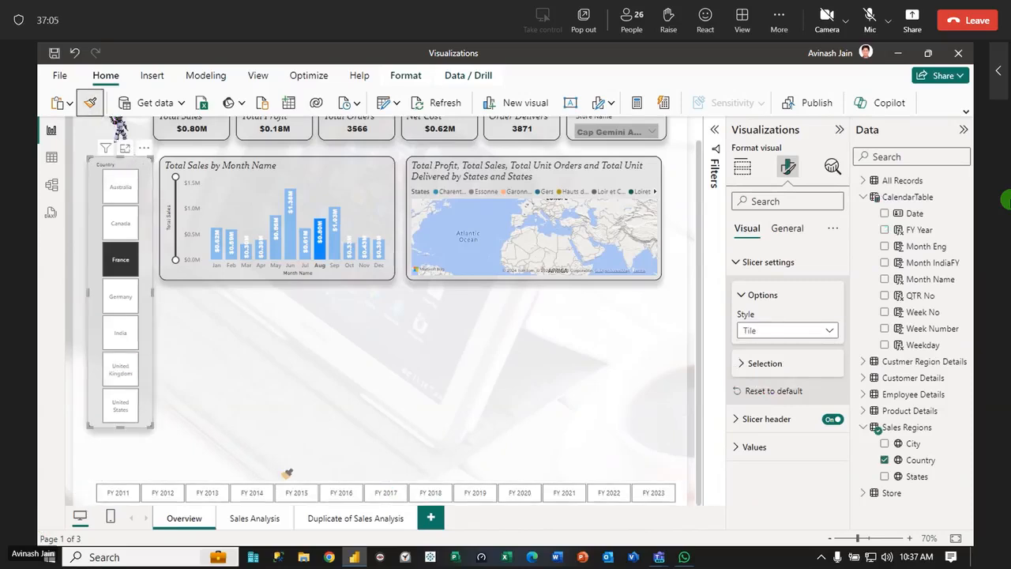
click(433, 433)
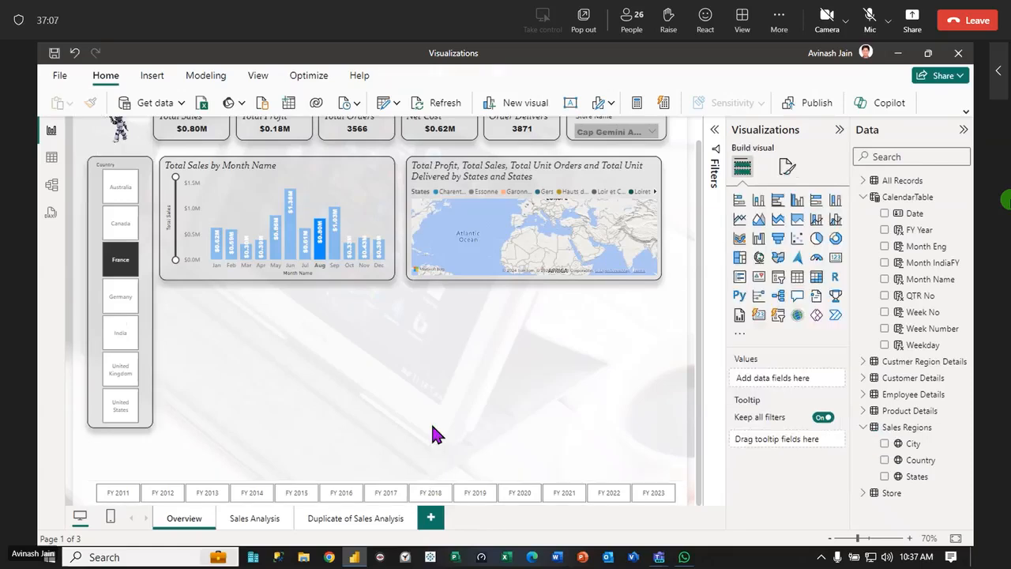
Select FY 2019 in the FY Year slicer and make the slicer slightly taller to fit its header
click(456, 495)
click(456, 496)
click(383, 468)
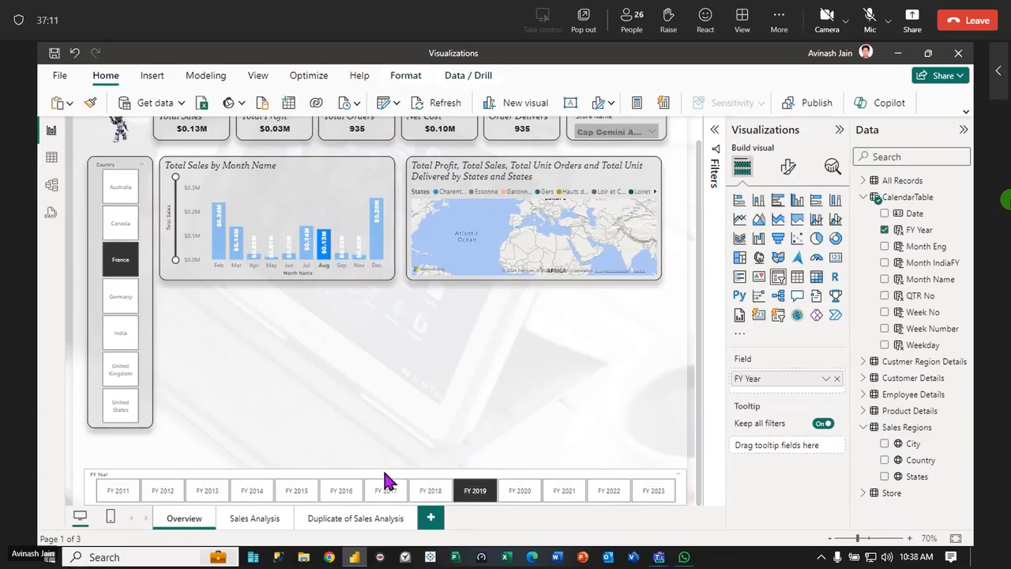
Extend the Country slicer downward until it ends just above the FY Year slicer
click(140, 418)
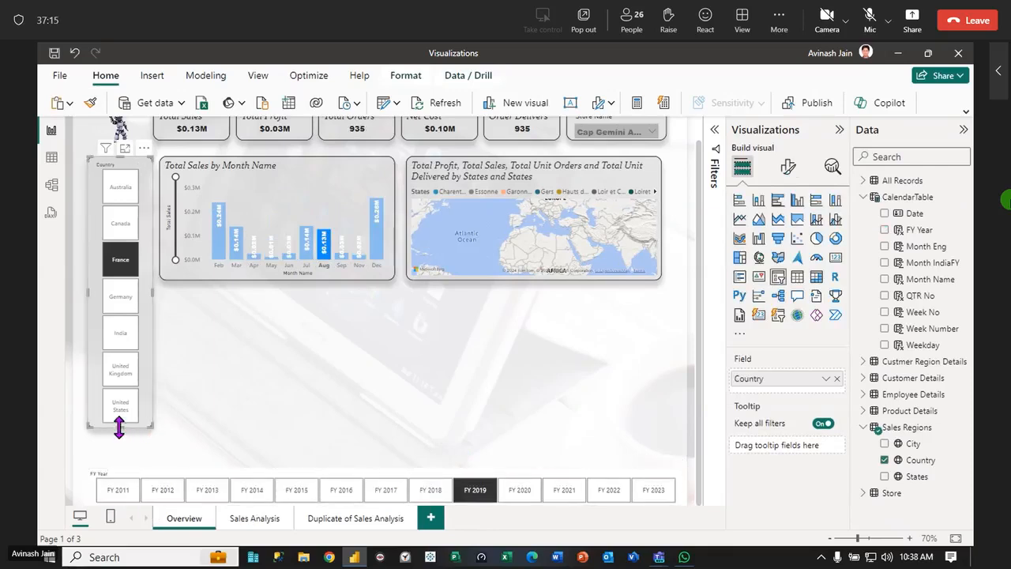
drag(118, 427, 115, 458)
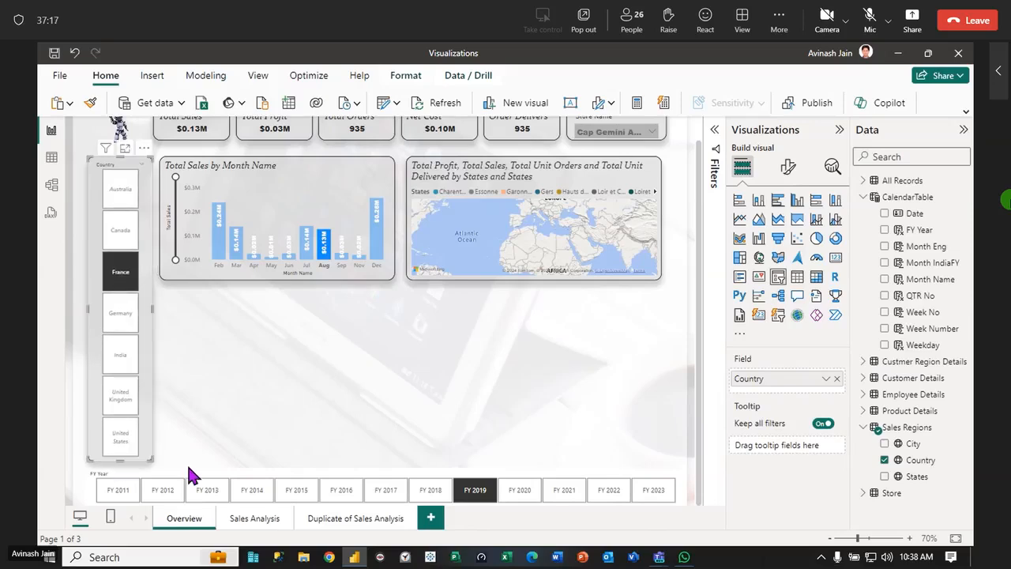
click(180, 468)
click(180, 481)
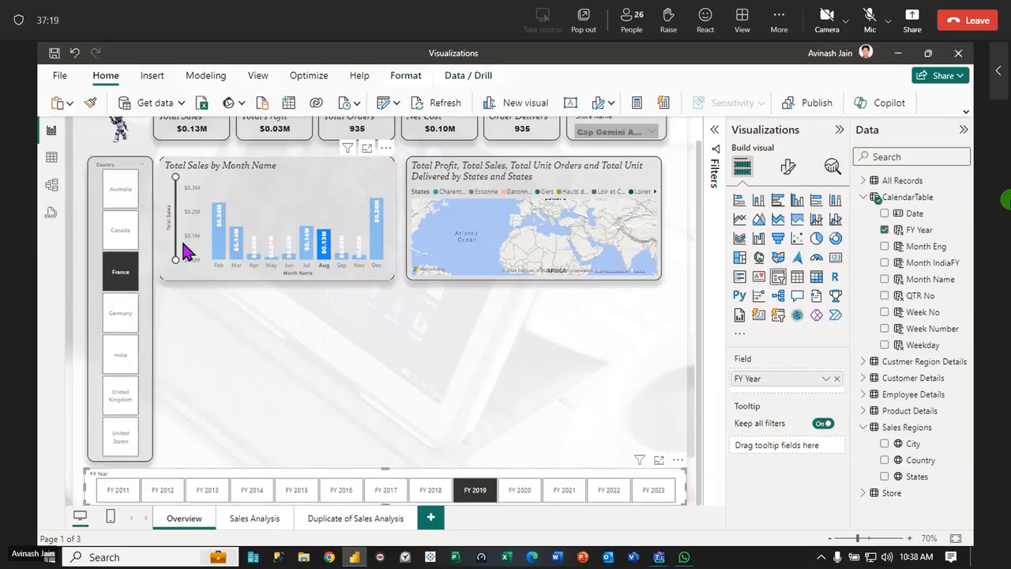
Try again to apply the Country slicer's formatting to the FY Year slicer with Format Painter
click(153, 214)
click(90, 103)
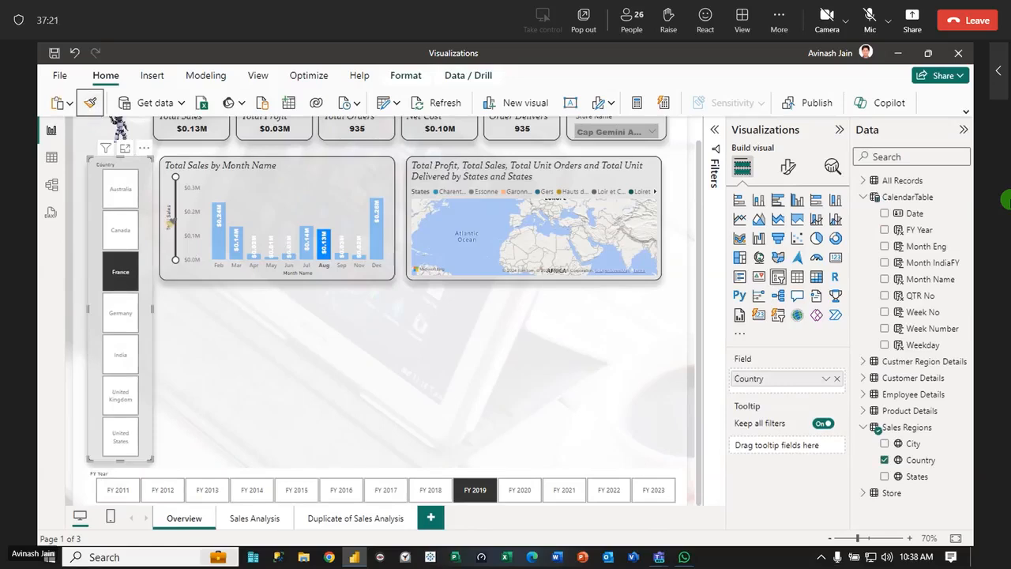
click(90, 484)
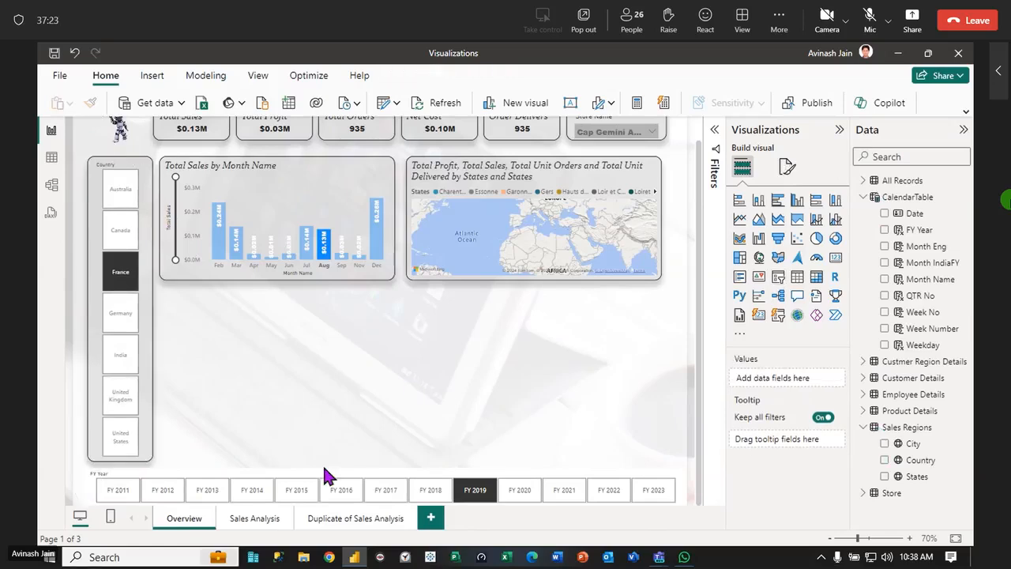
Set the FY Year slicer's background to a light gray theme color that matches the Country slicer
click(352, 471)
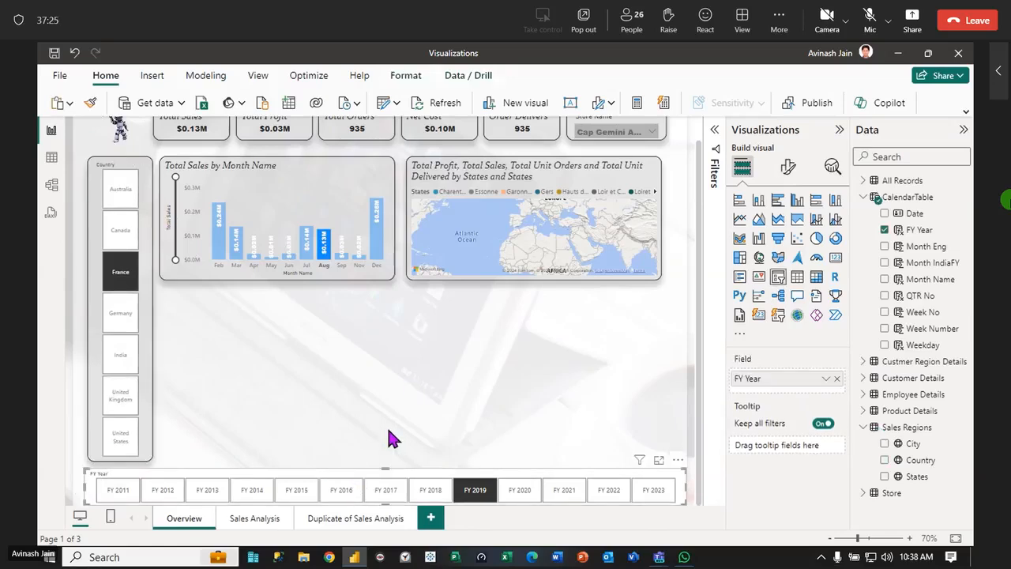
click(790, 170)
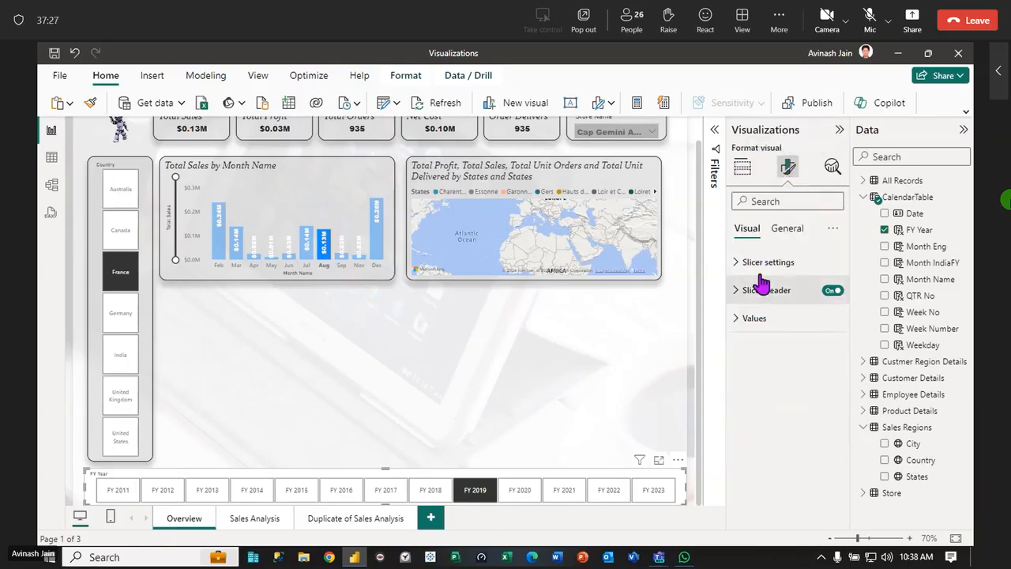
click(783, 231)
click(736, 318)
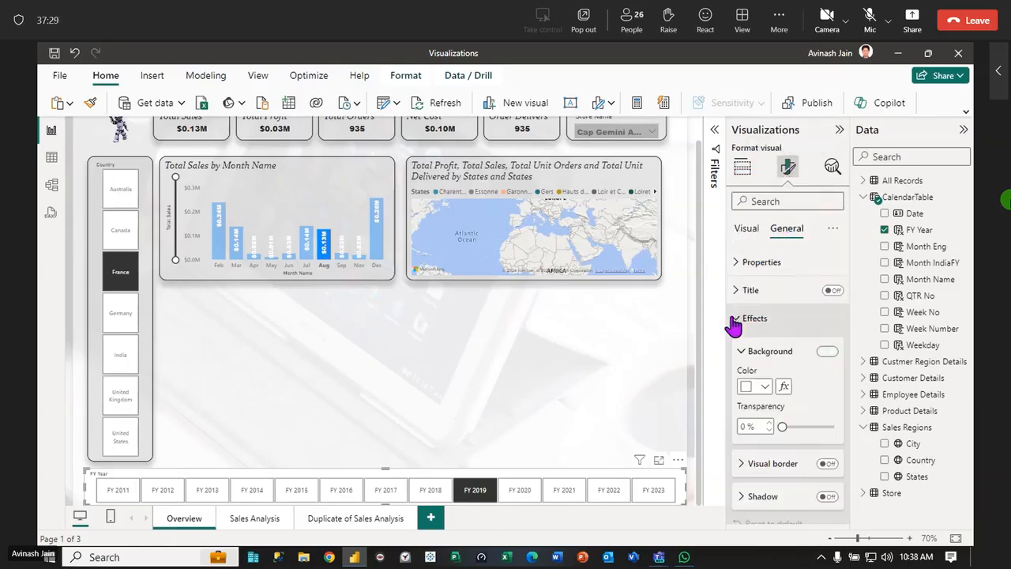
click(764, 387)
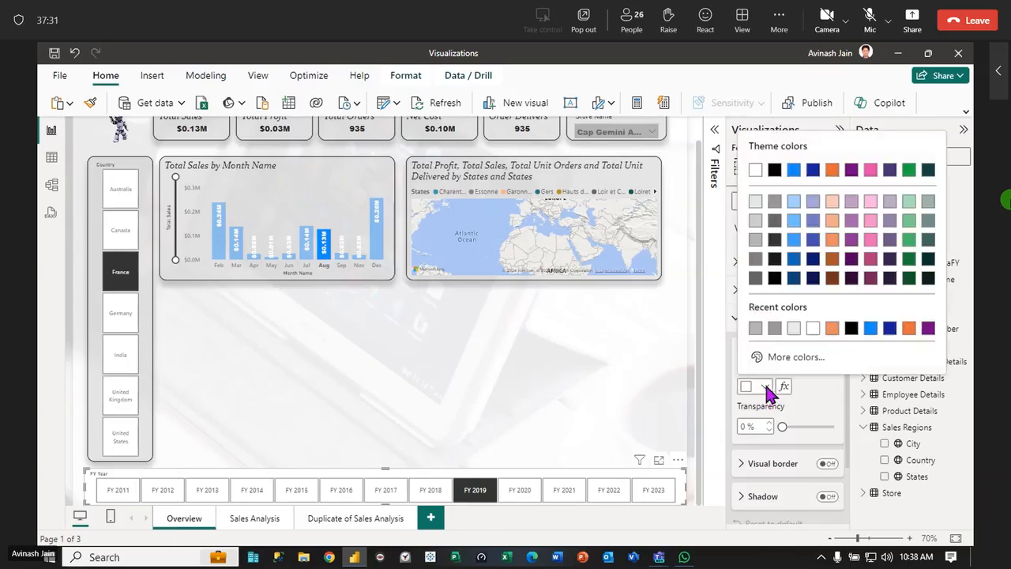
click(754, 224)
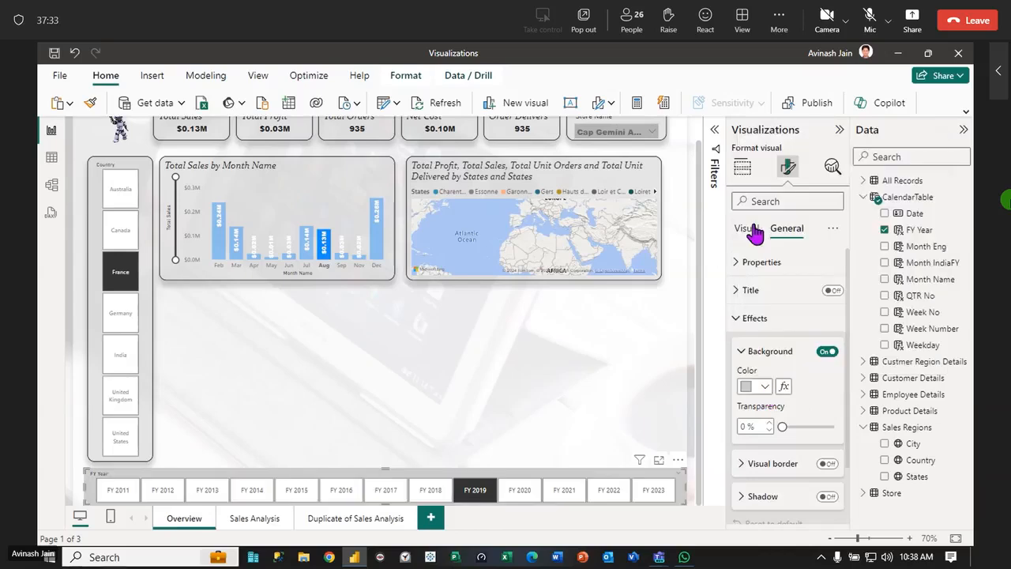
click(506, 391)
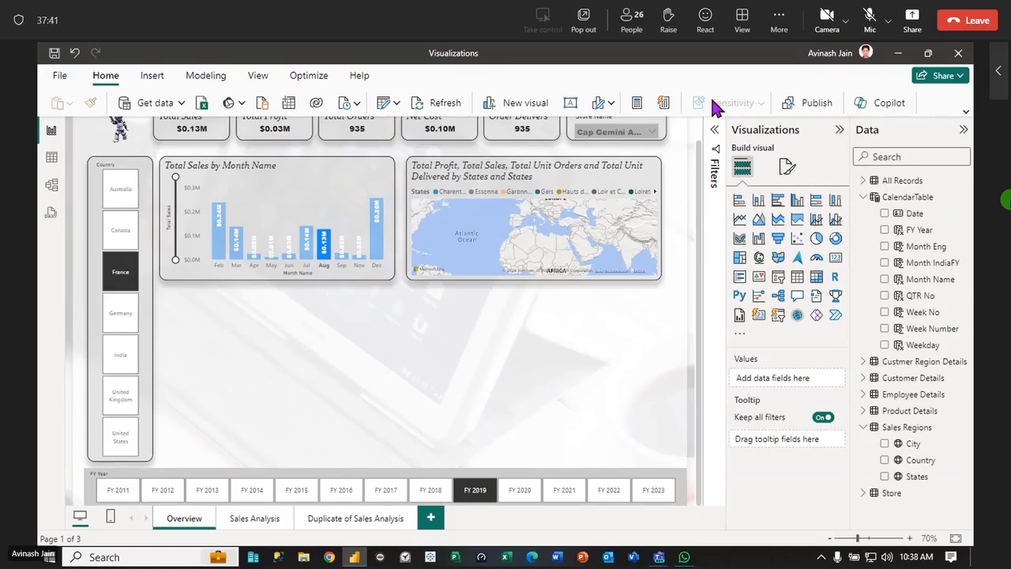
Clear the Store Name slicer selection and remove the August highlight from the Total Sales by Month Name chart
click(652, 133)
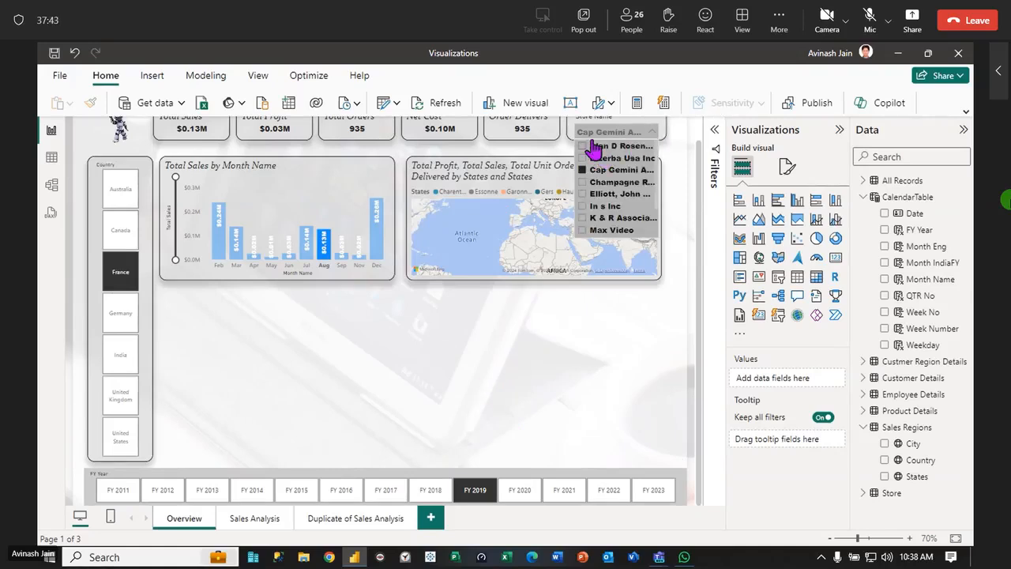
click(643, 406)
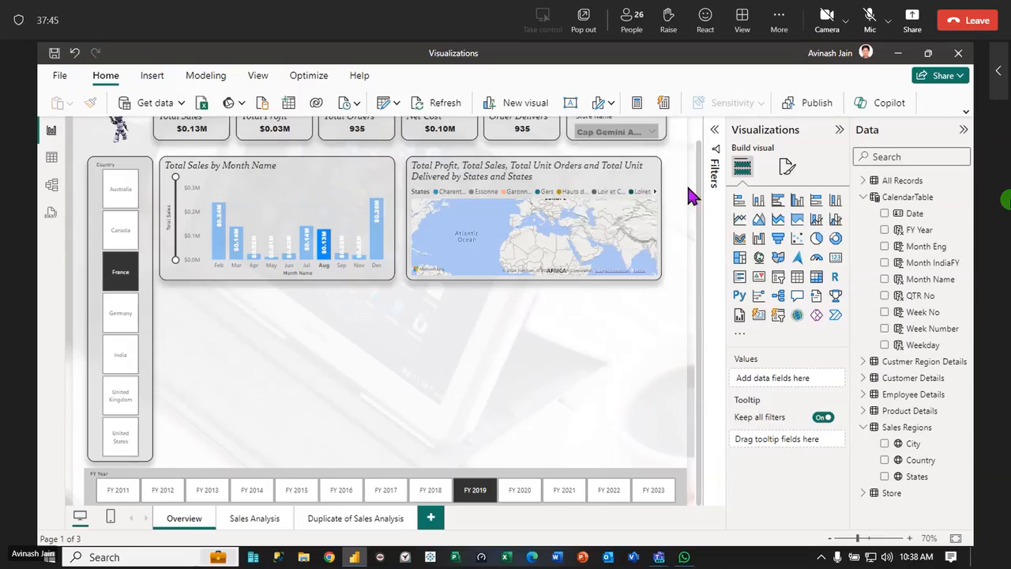
scroll(693, 253, up, 1)
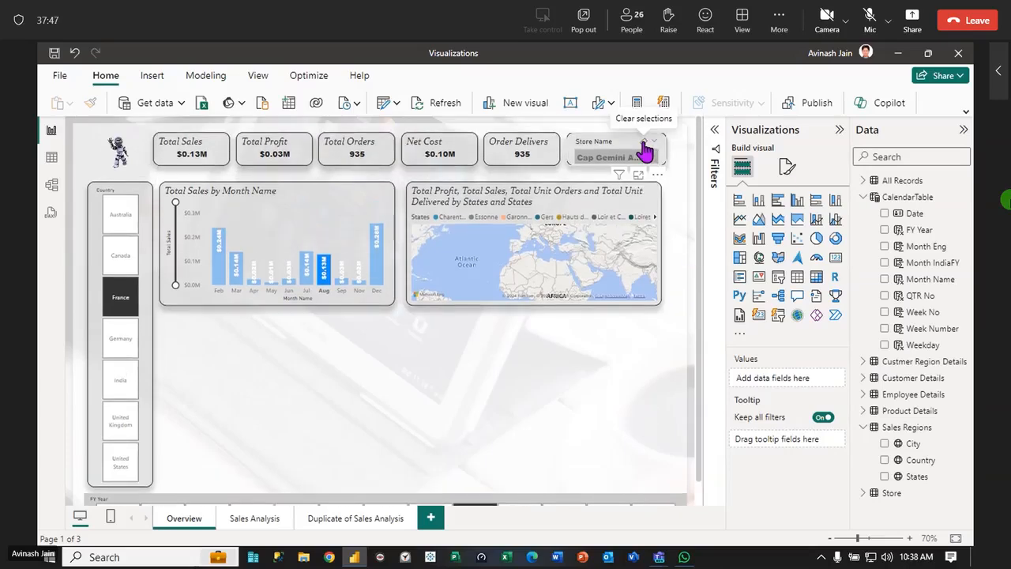
click(645, 148)
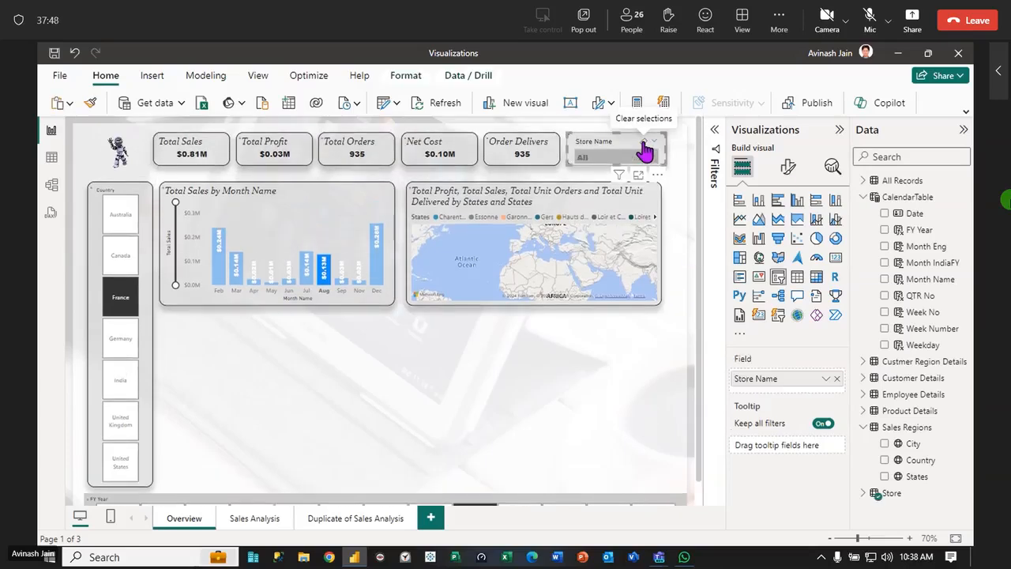
click(265, 378)
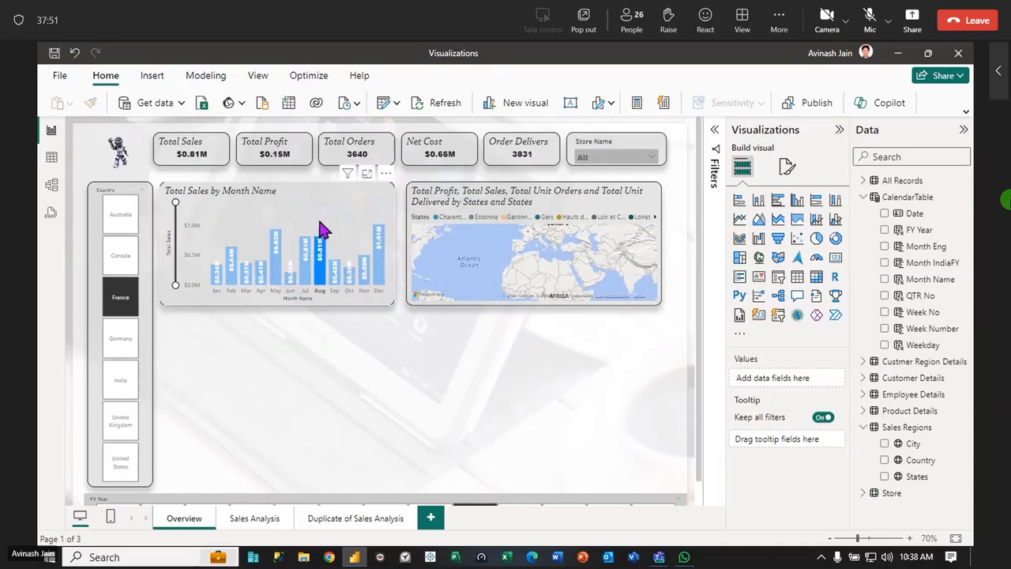
click(323, 229)
Filter the page to Canada, switch the Country slicer to Germany, and view the map's tooltip for Bayern
click(129, 261)
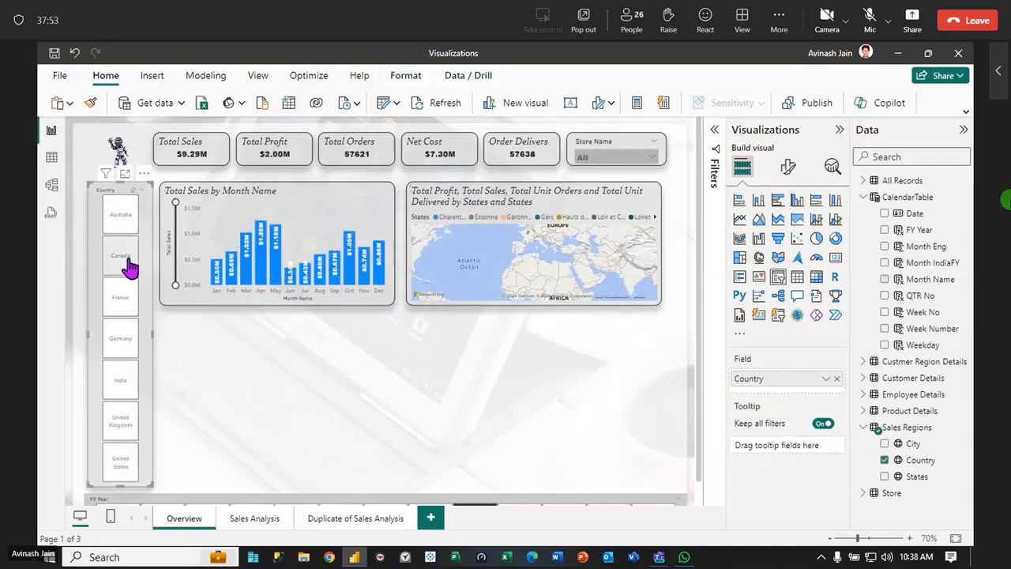
click(117, 349)
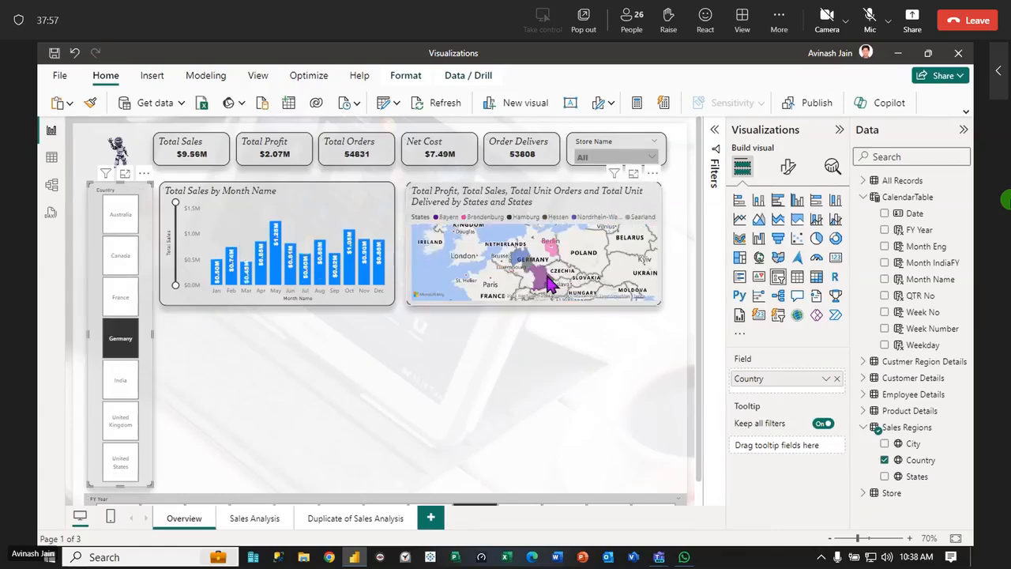
mouse_move(549, 284)
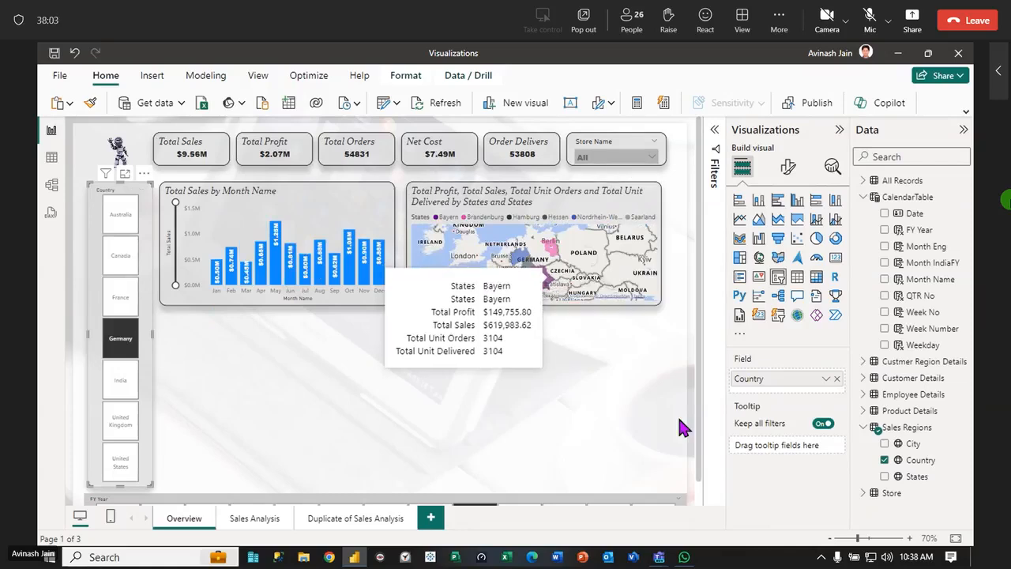
Remove States from the filled map's legend and view the tooltip for Bayern
click(631, 247)
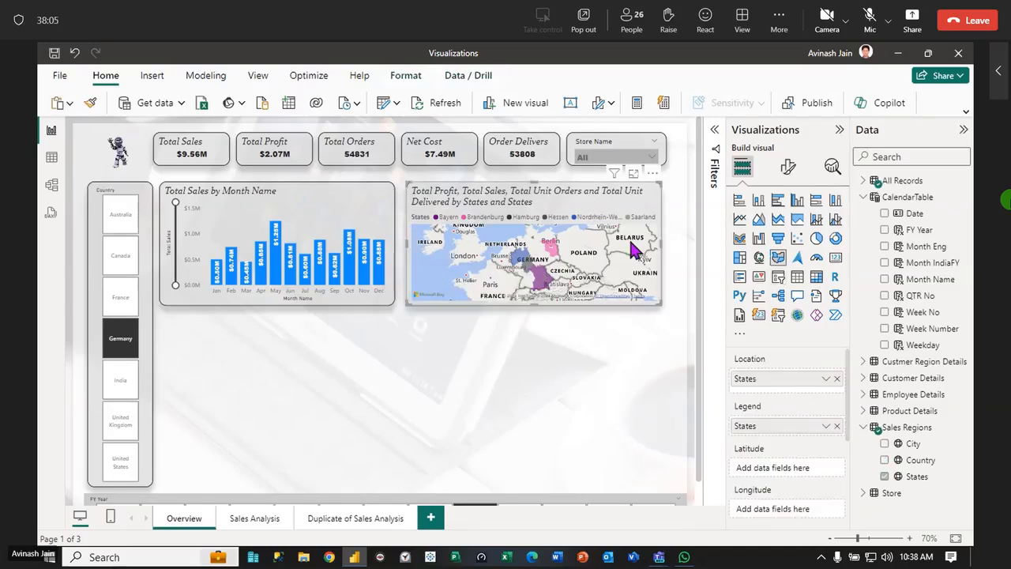
click(838, 426)
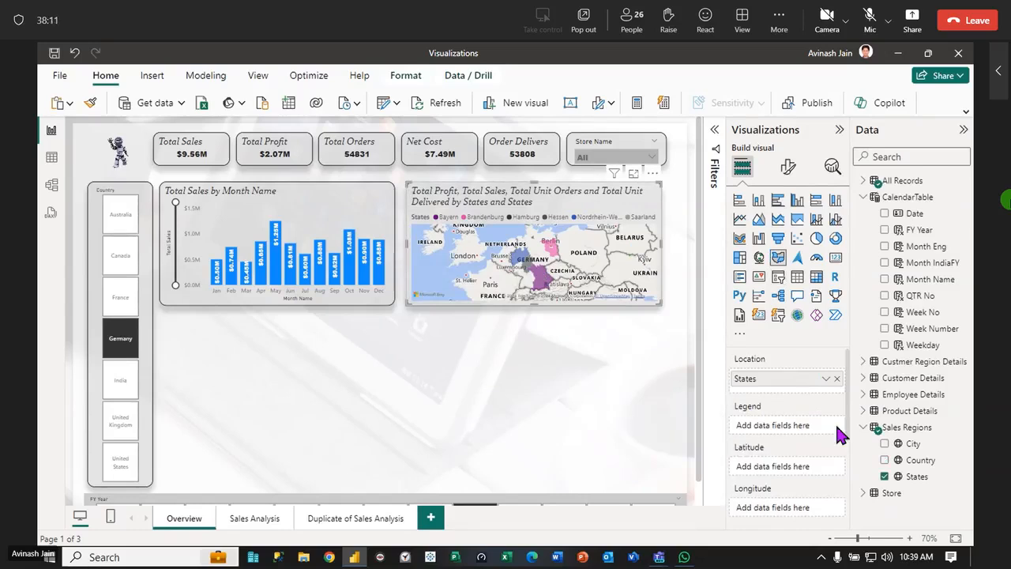
mouse_move(553, 247)
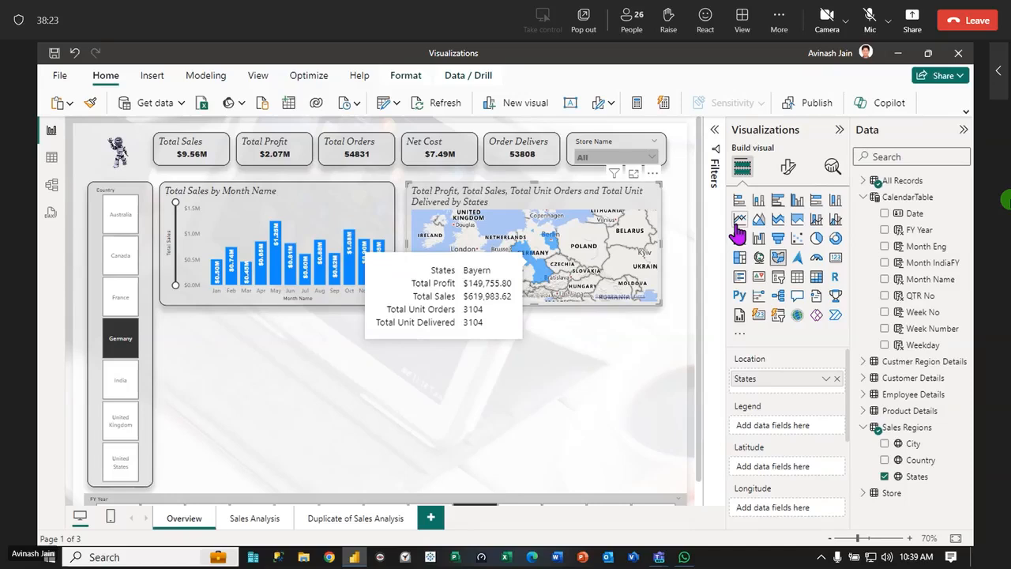
Try the Dark style on the filled map, and set the map style to Aerial
click(788, 169)
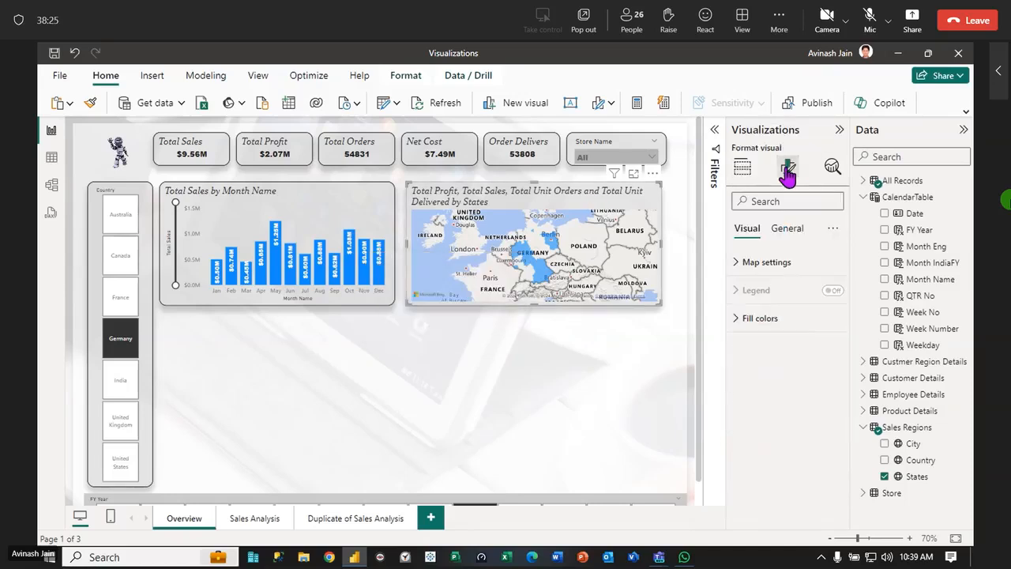
click(736, 262)
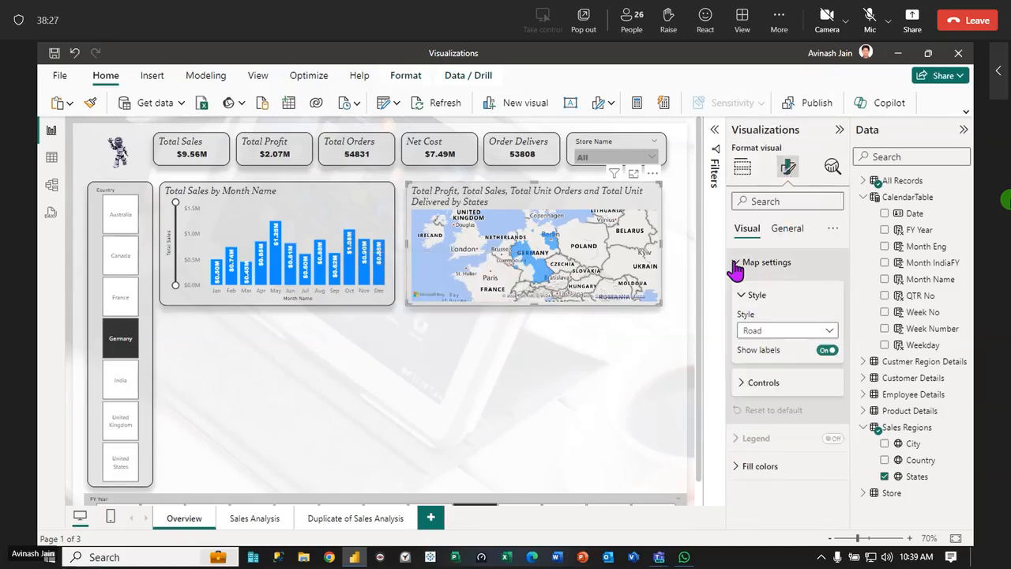
click(831, 332)
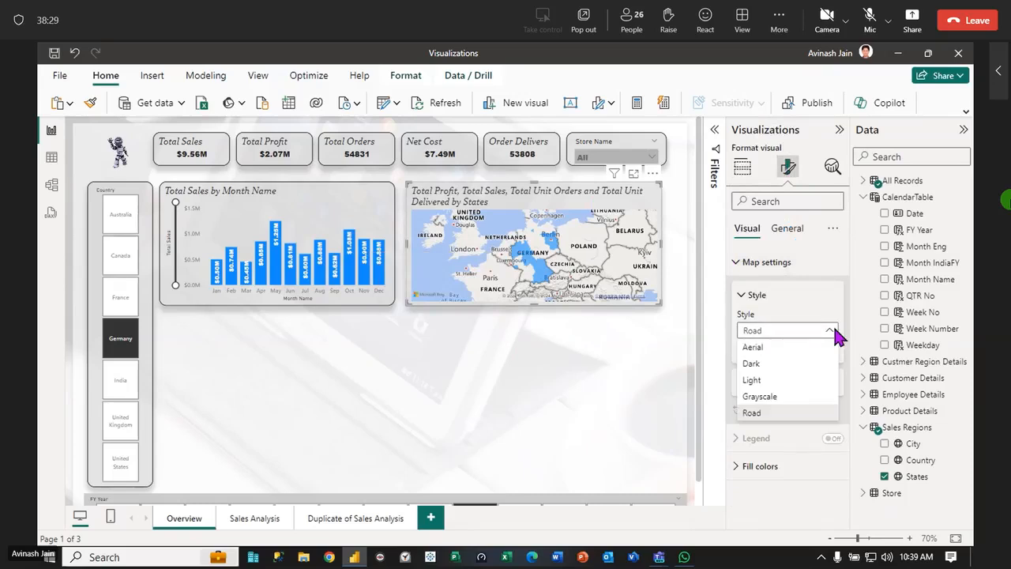
click(753, 362)
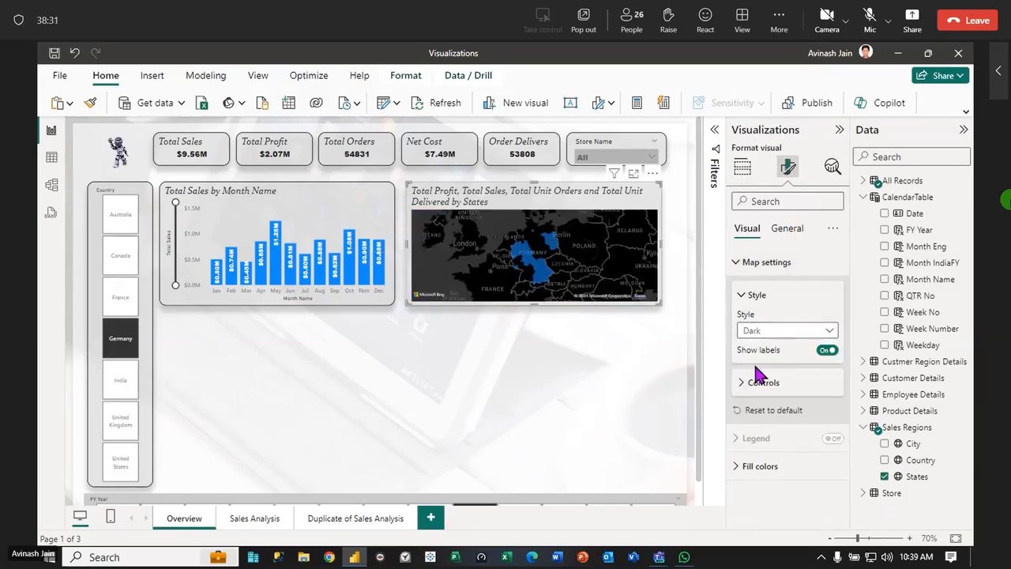
click(825, 331)
click(767, 345)
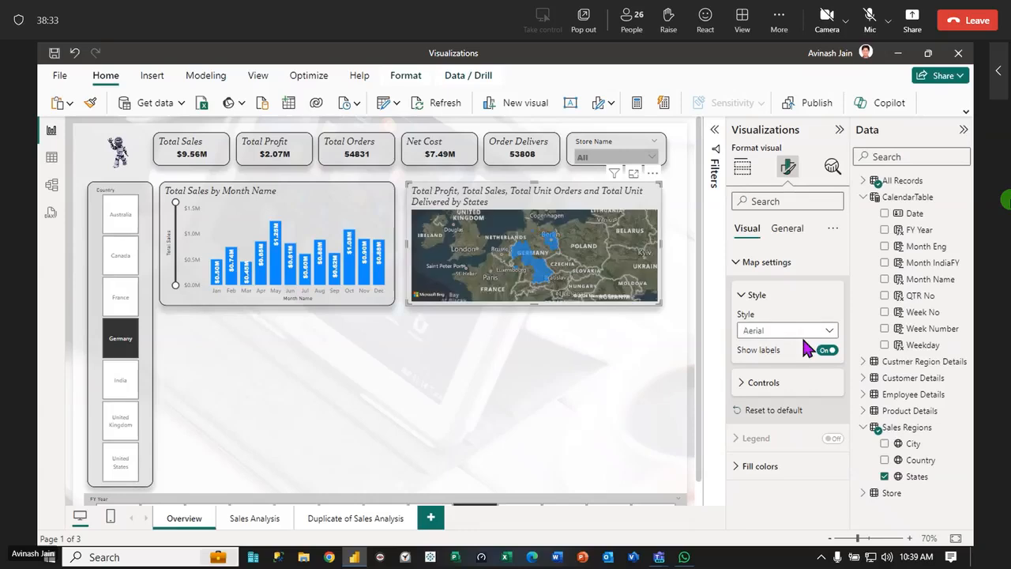
Try the Light, Grayscale and Road styles on the filled map, and return it to Aerial
click(830, 332)
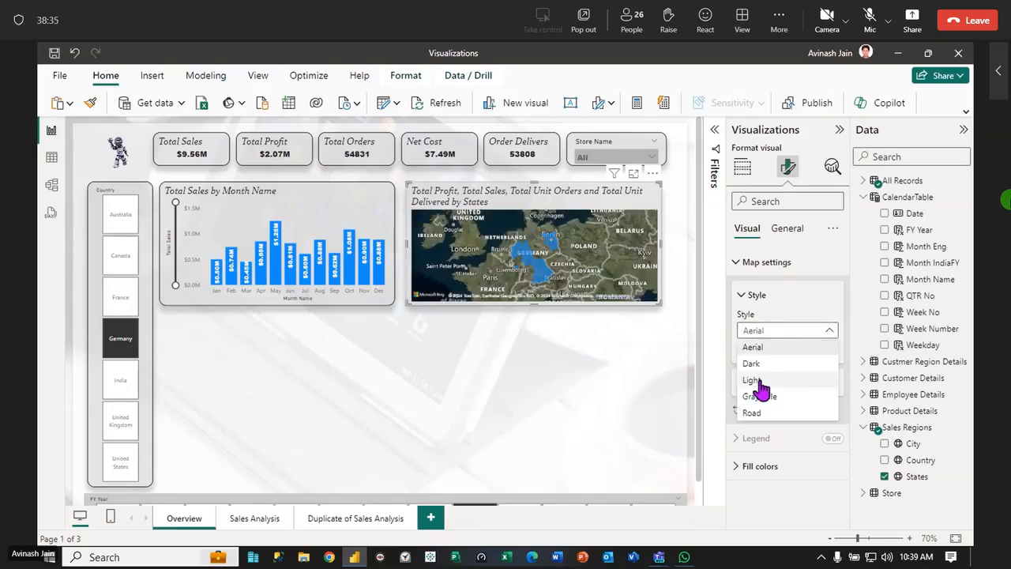
click(754, 380)
click(827, 332)
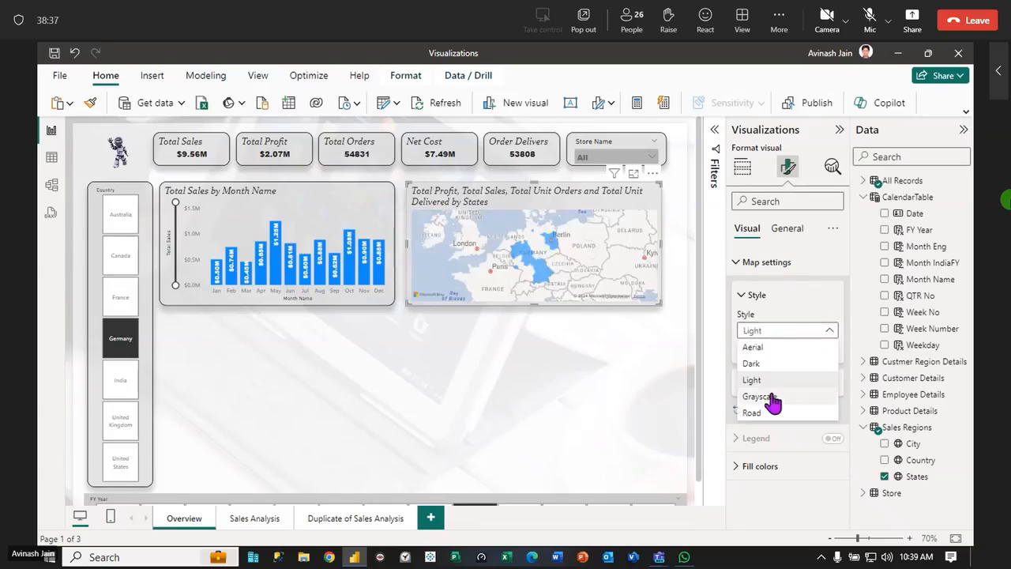
click(774, 397)
click(829, 332)
click(758, 413)
click(829, 332)
click(756, 354)
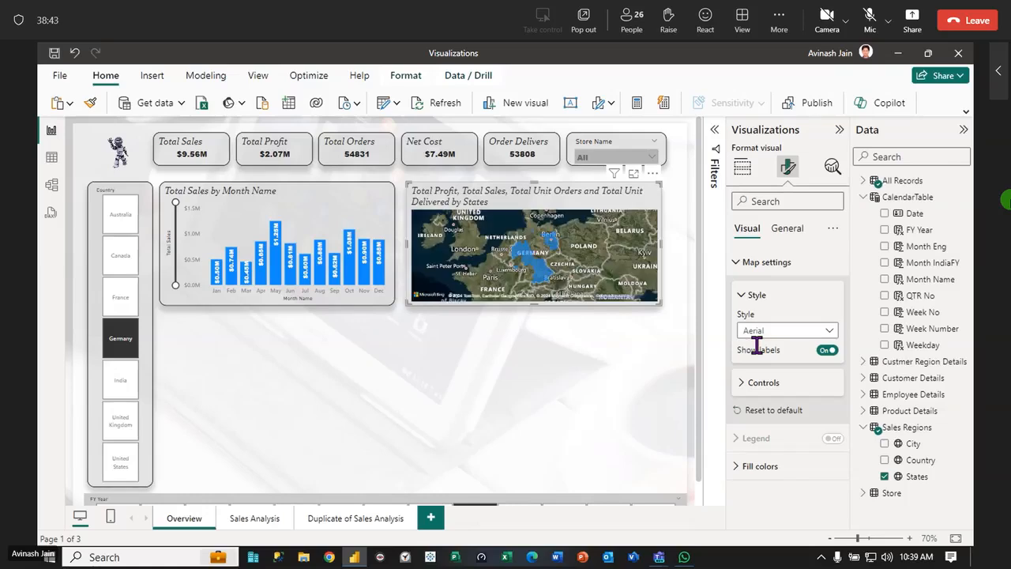
click(780, 332)
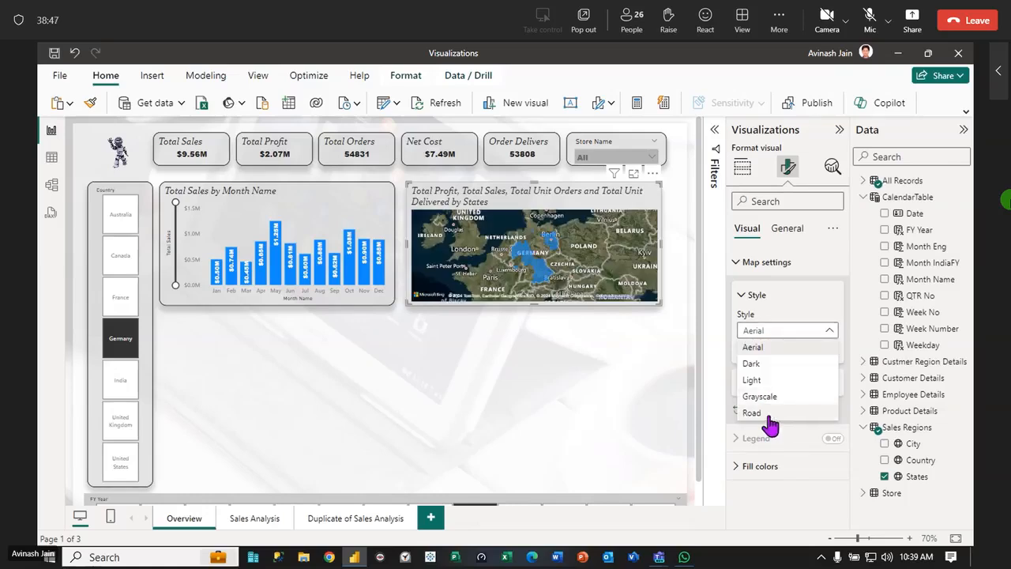
click(580, 411)
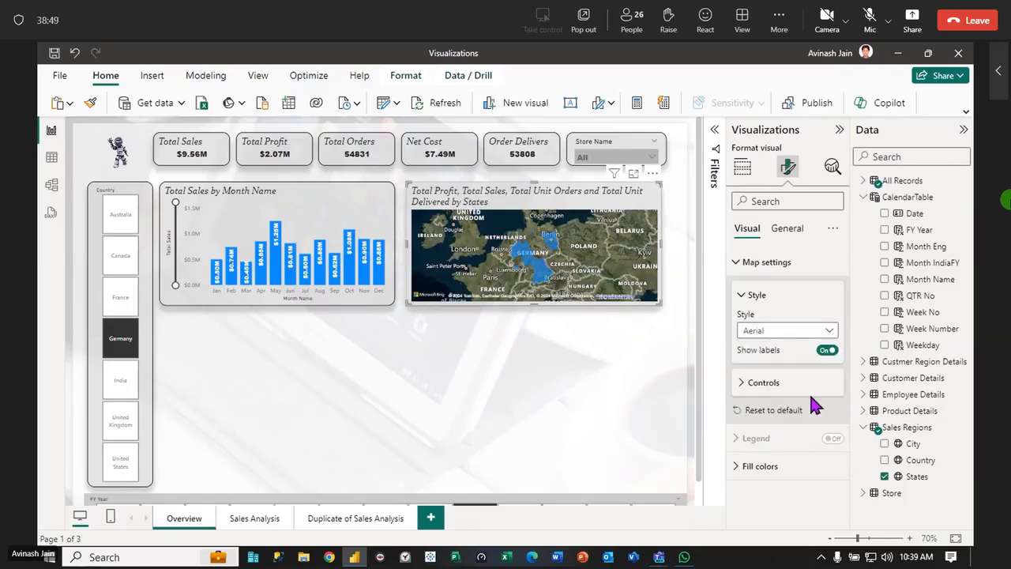
Turn the filled map's labels off and back on, and enable its zoom buttons
click(824, 354)
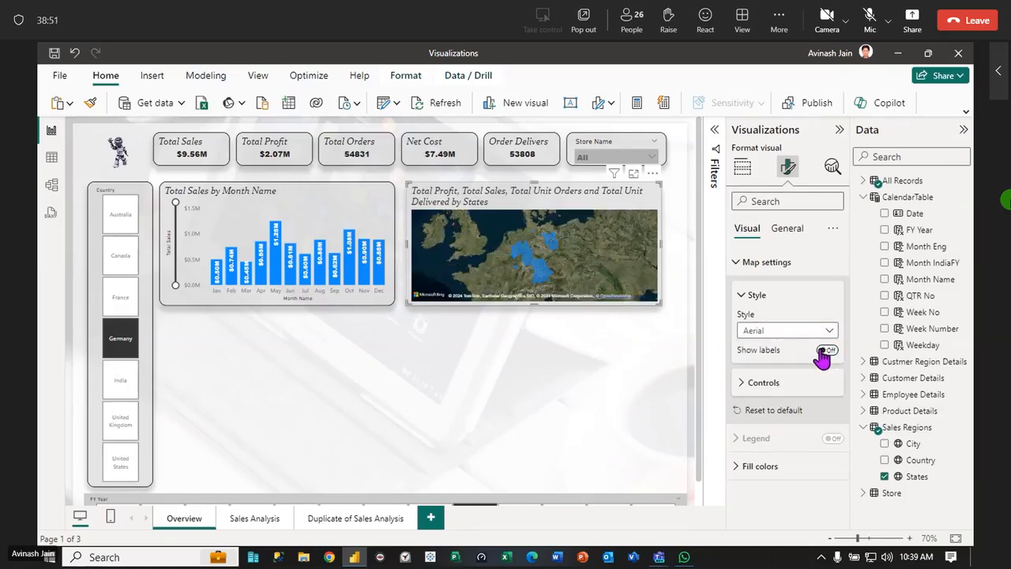
click(824, 354)
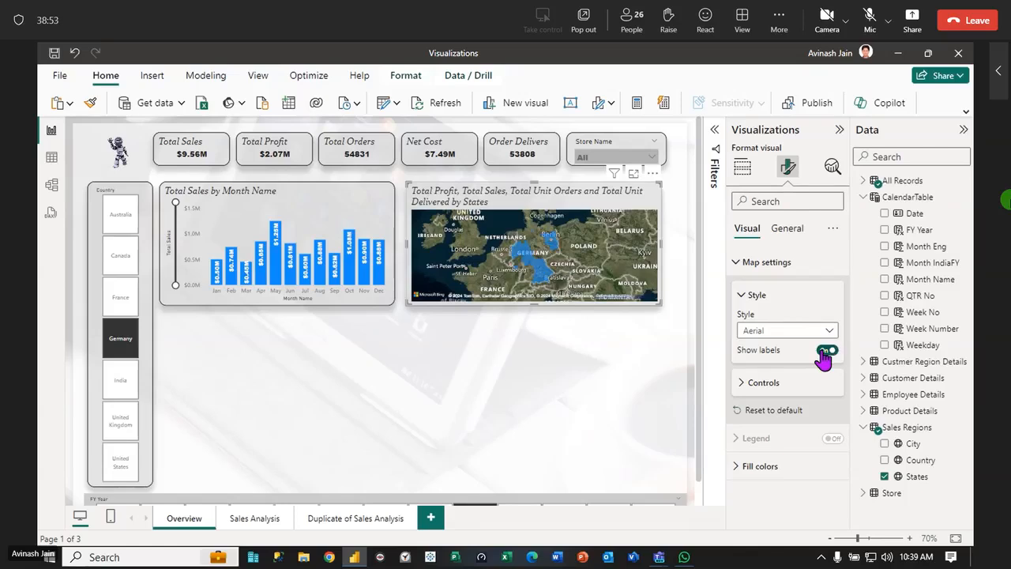
click(743, 384)
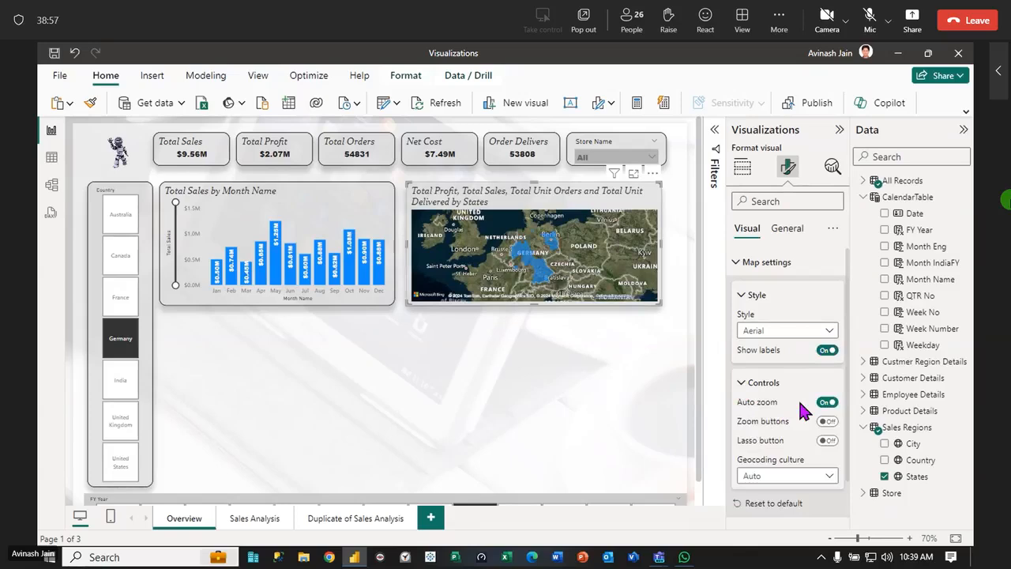
click(830, 422)
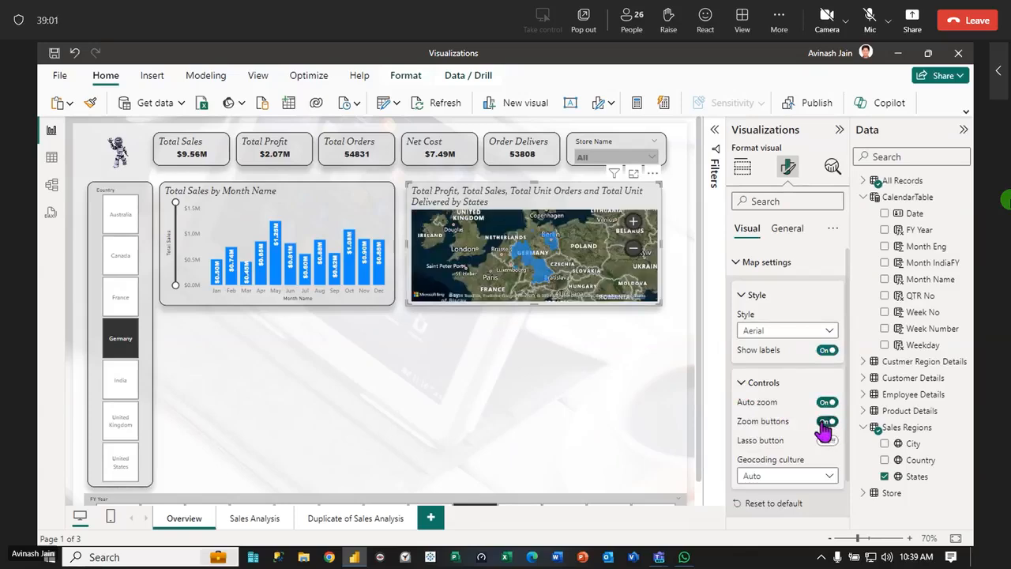
Filter the page to France, switch the Country slicer to Canada, and view the map's tooltip for Ontario
click(123, 308)
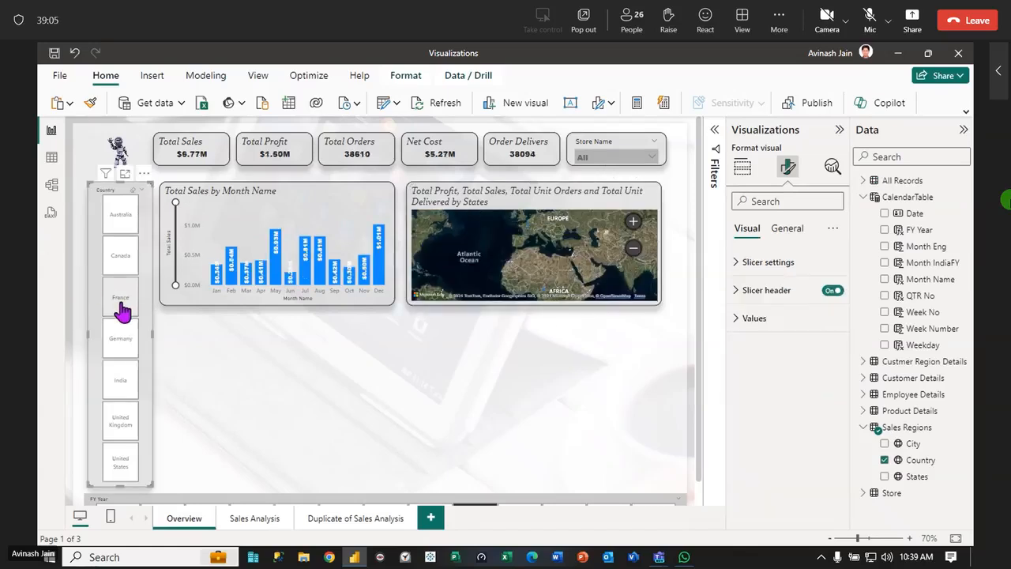
click(122, 308)
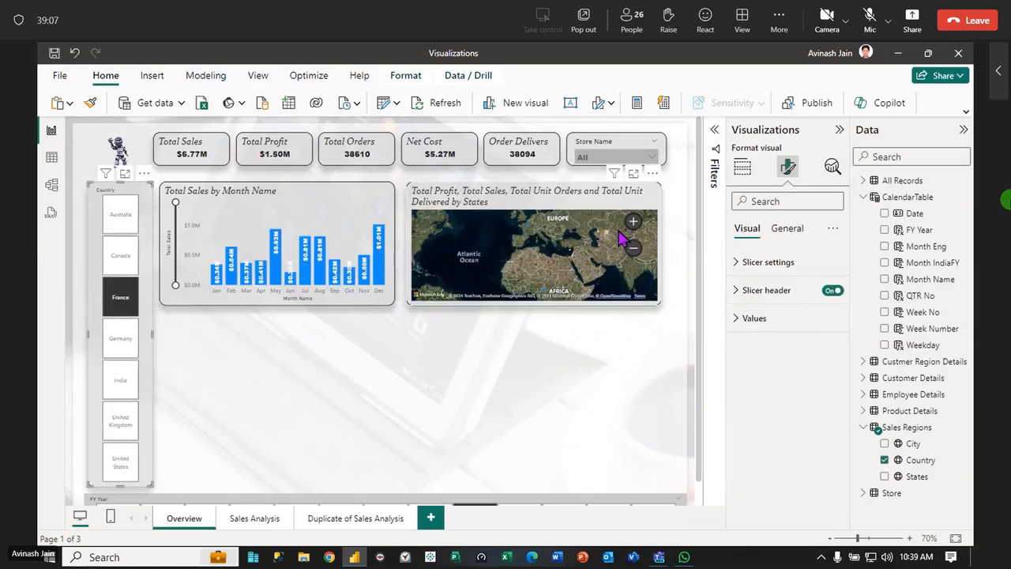
click(122, 261)
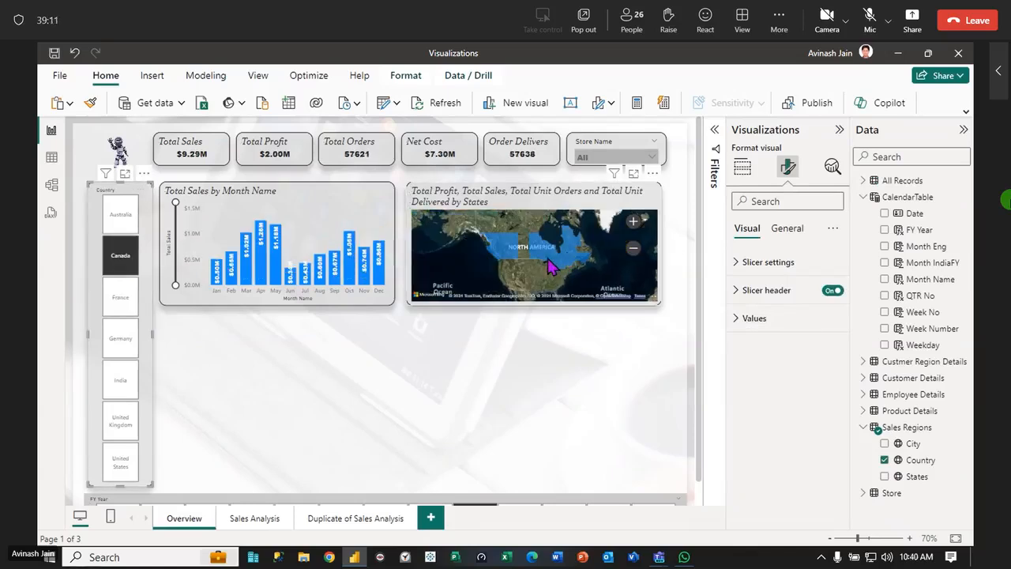
mouse_move(551, 265)
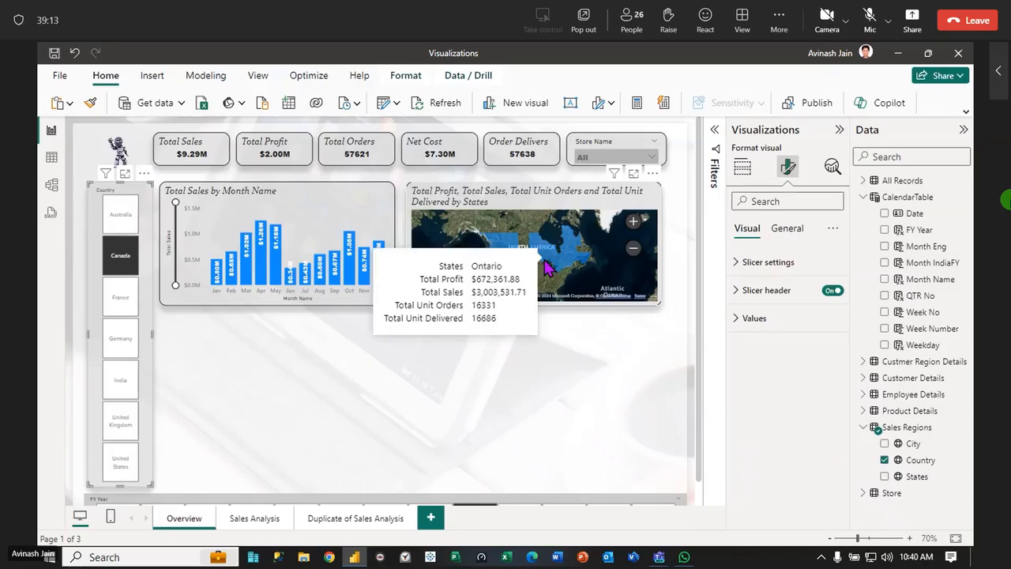
Replace the filled map's zoom buttons with the lasso button, and lasso-select Canada's western provinces
click(531, 196)
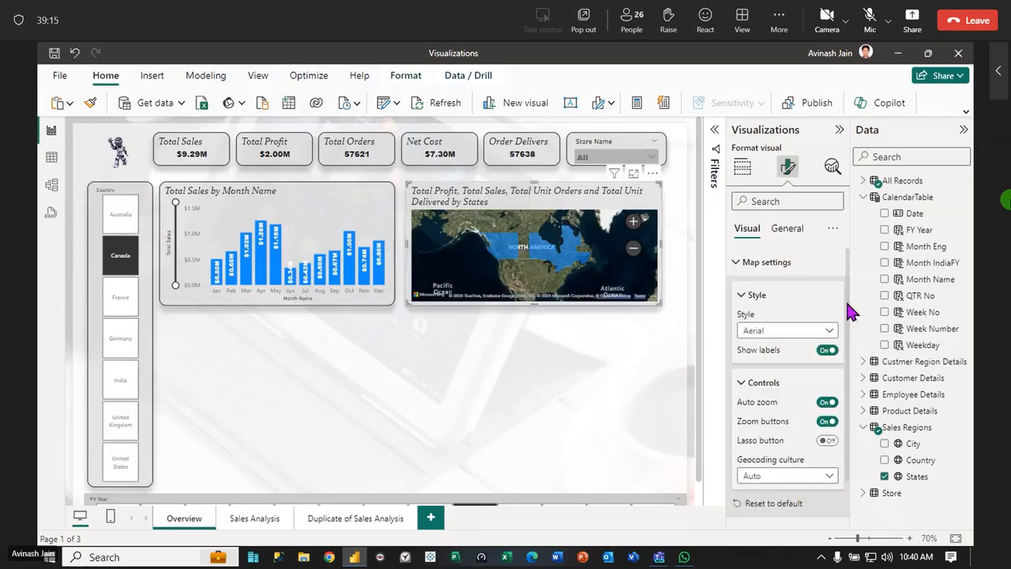
click(826, 421)
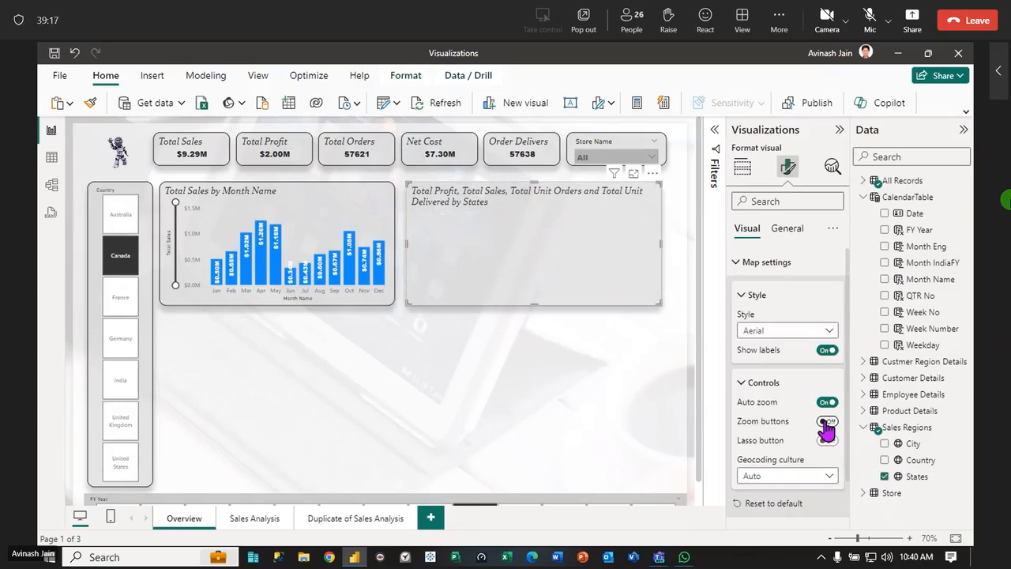
click(826, 440)
click(633, 223)
drag(469, 235, 526, 270)
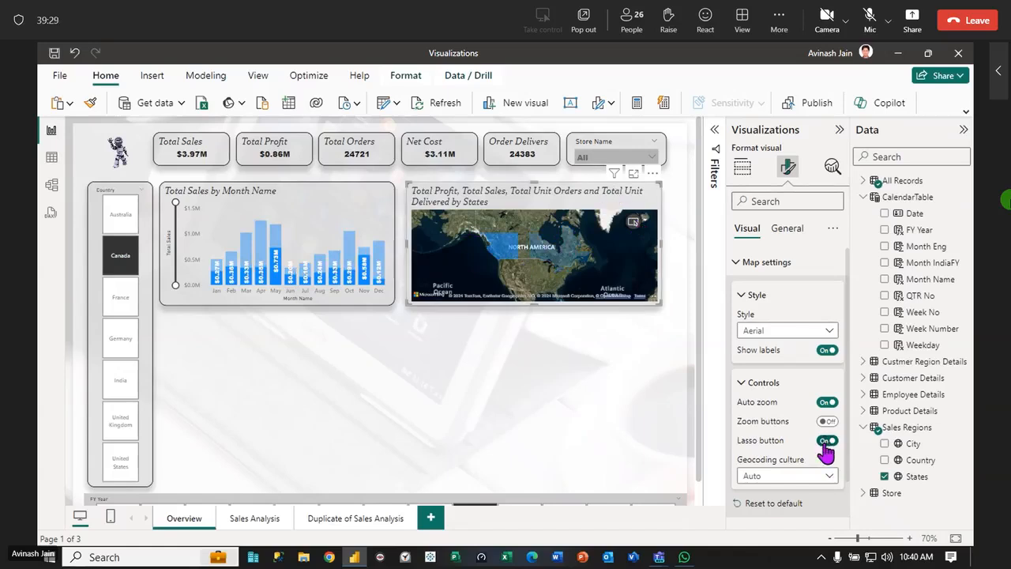
Turn off the filled map's lasso button, and show individual fill color settings for all states
click(828, 477)
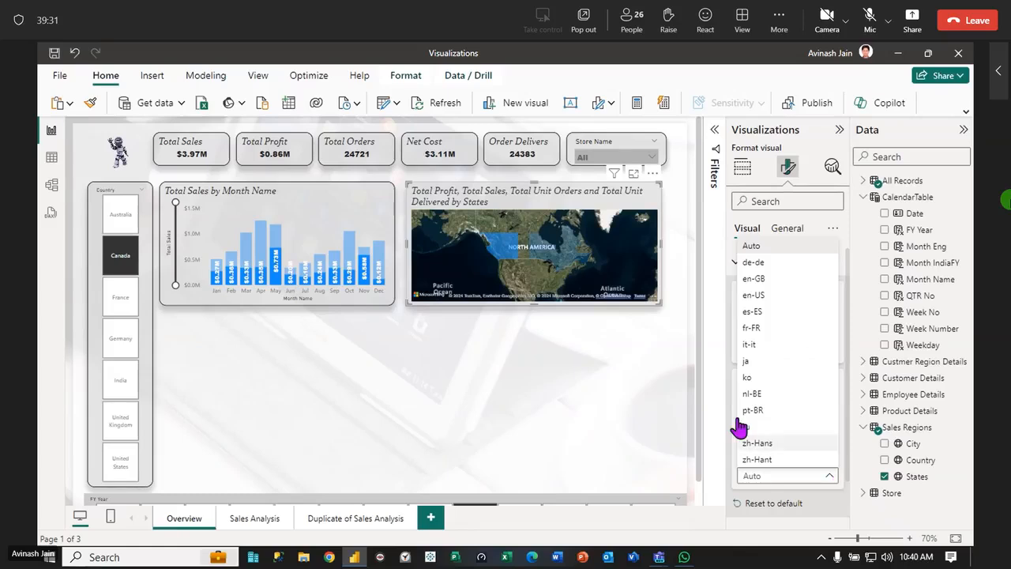
click(471, 394)
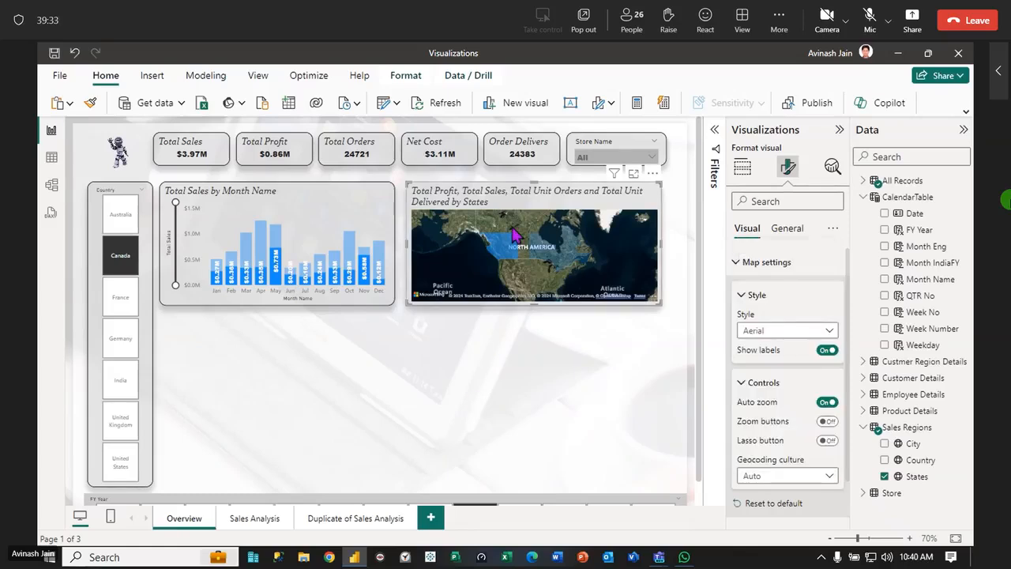
click(737, 264)
click(737, 320)
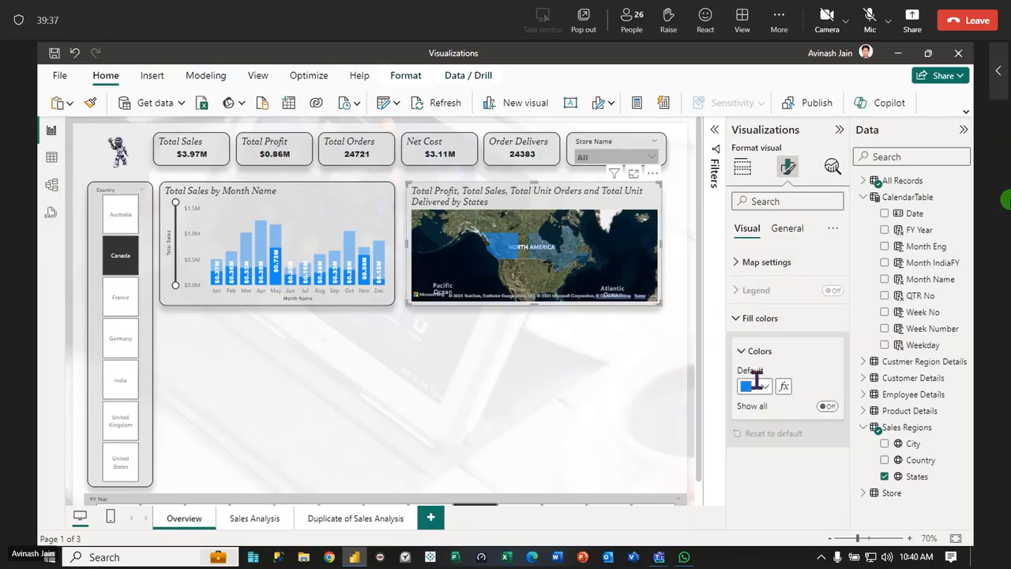
click(827, 408)
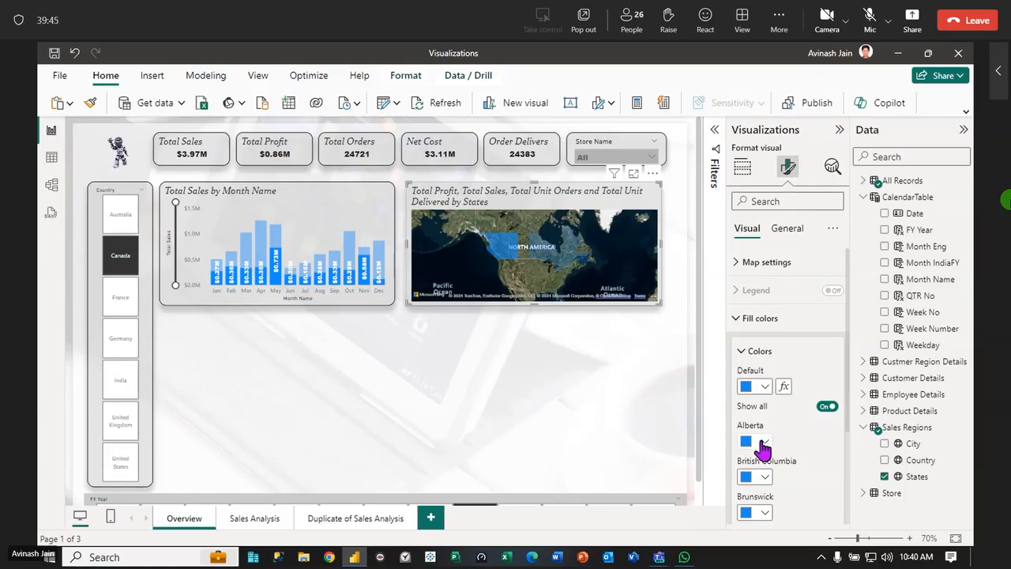
click(744, 351)
Clear the Country slicer selection and the selected states on the filled map
click(514, 413)
click(298, 227)
click(134, 191)
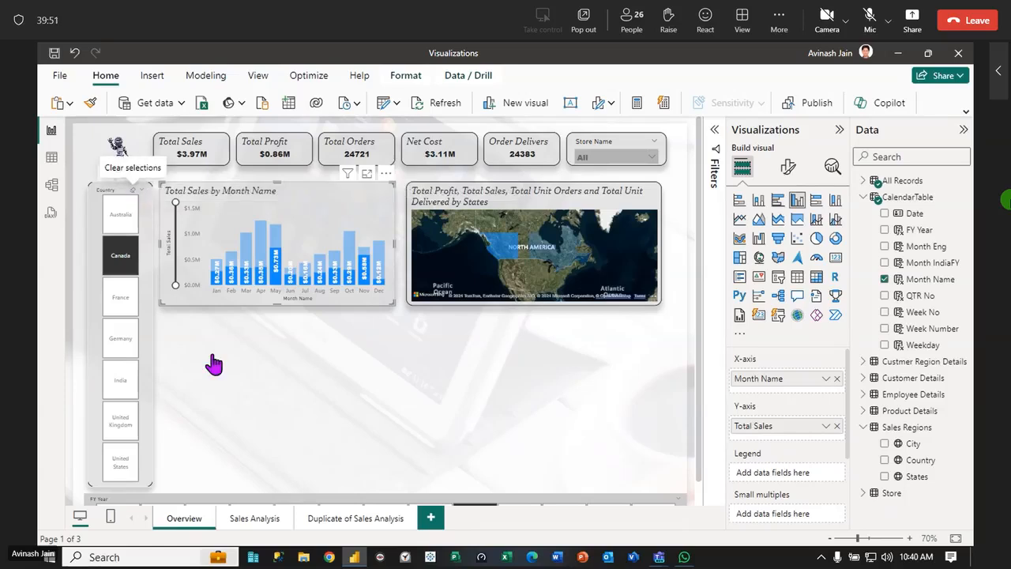
click(250, 407)
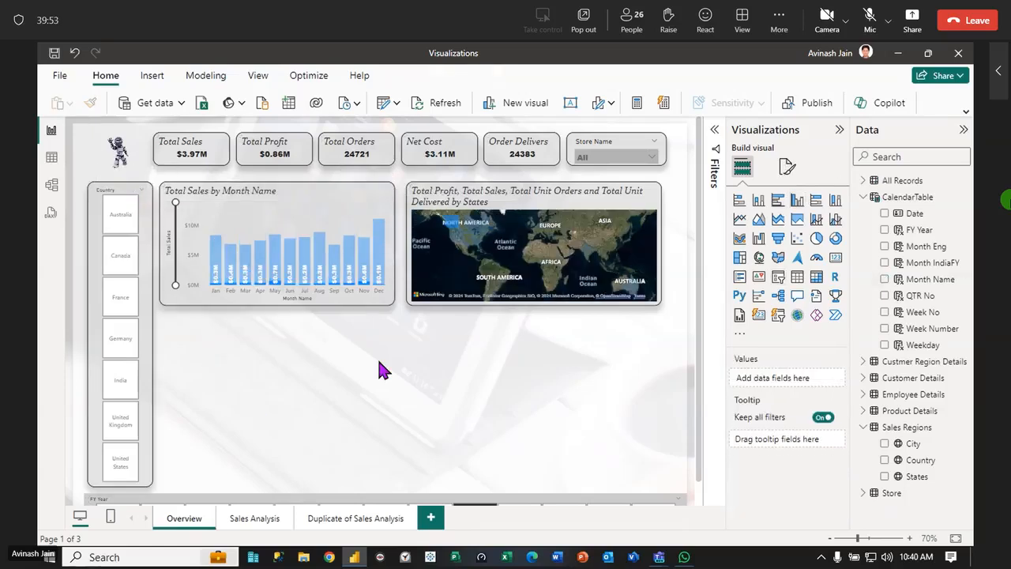
click(839, 129)
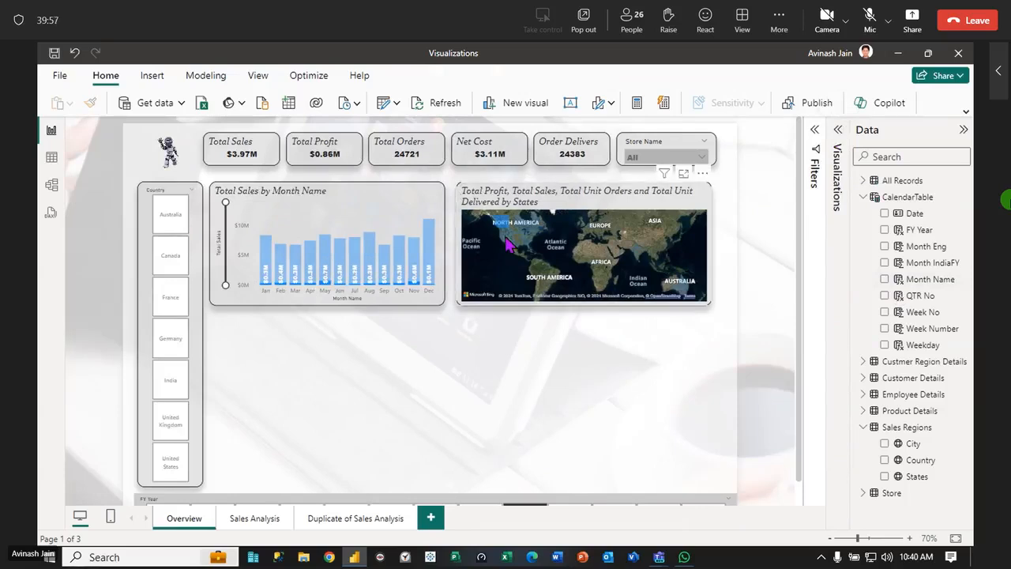
click(492, 277)
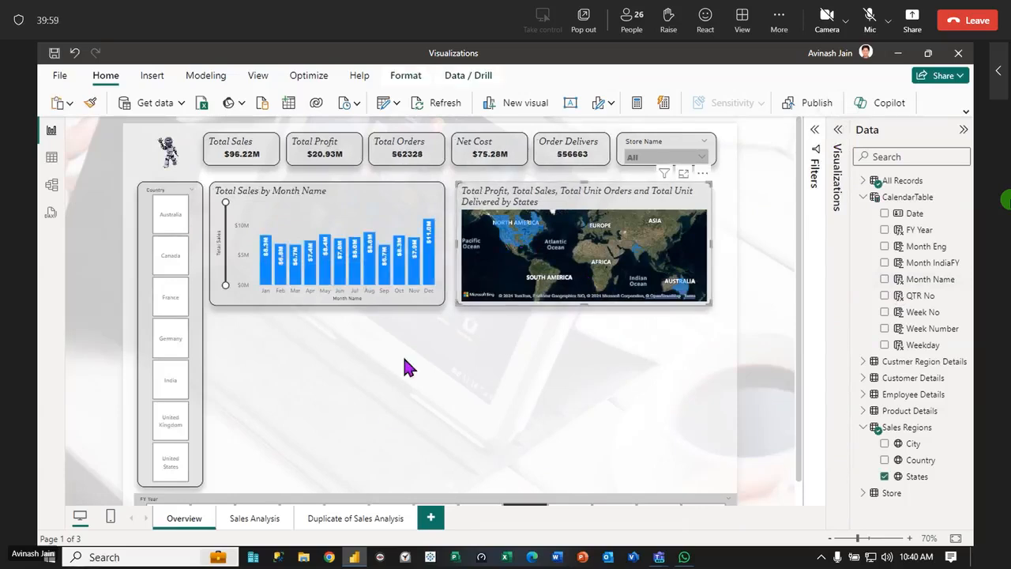
click(789, 291)
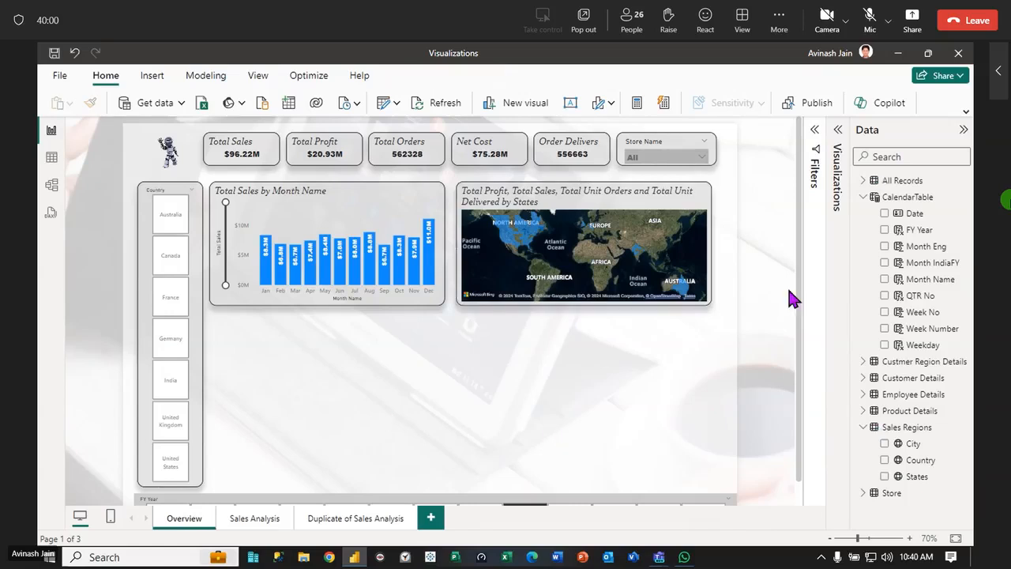
Fit the Overview page to the window, and turn on the "Select all" option for the Country slicer
click(830, 538)
click(955, 538)
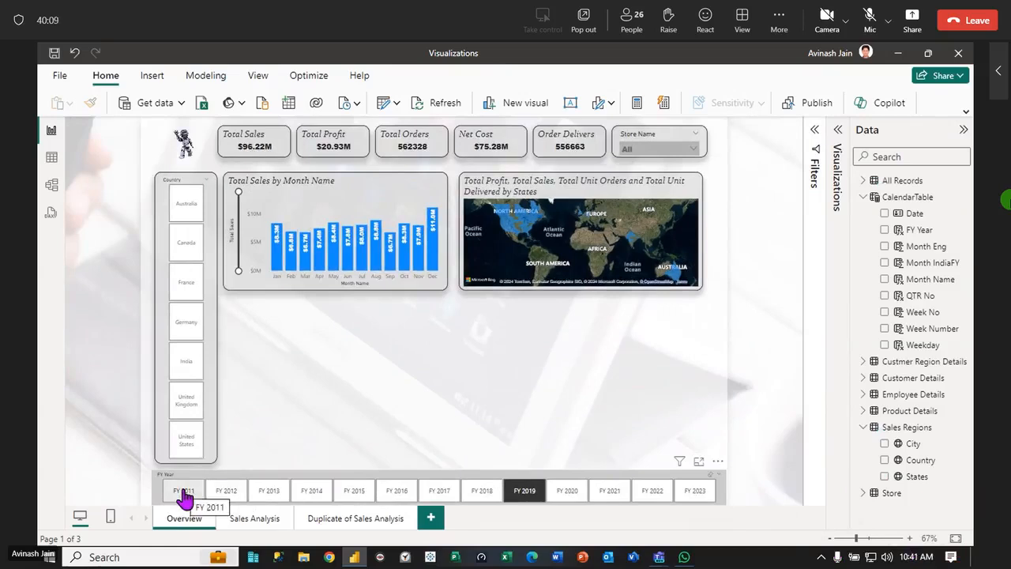
click(363, 474)
click(183, 188)
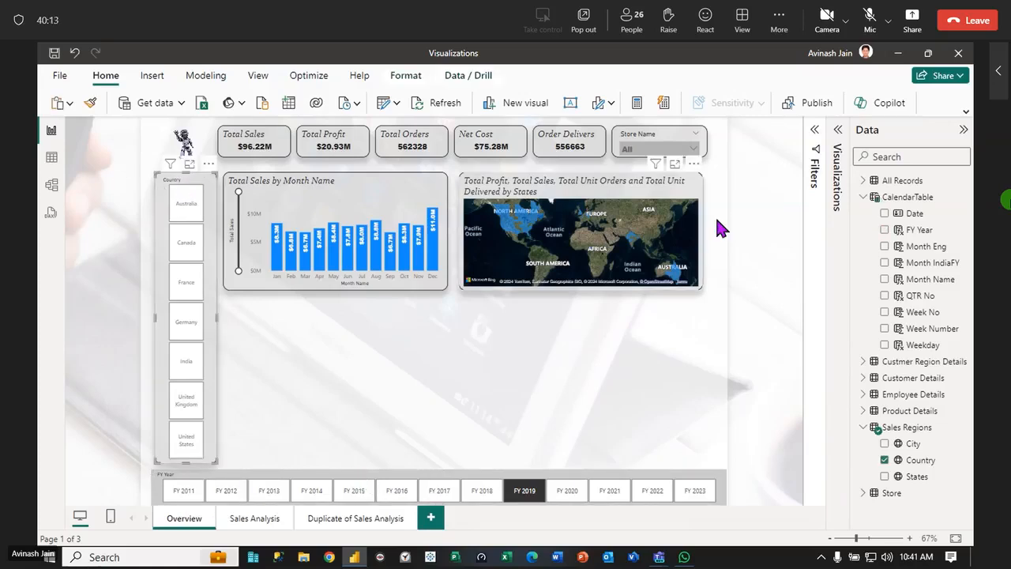
click(838, 130)
click(788, 166)
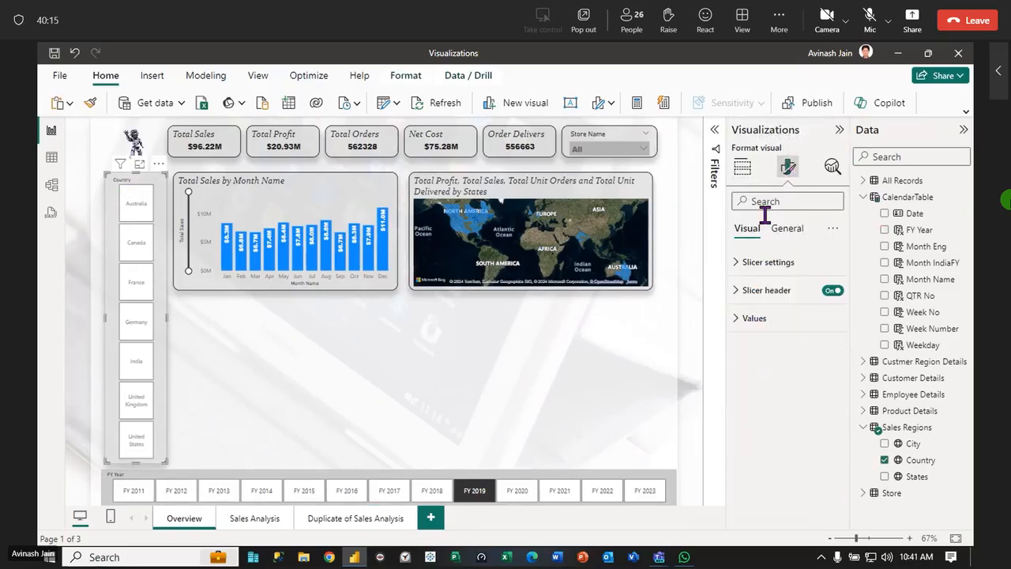
click(737, 263)
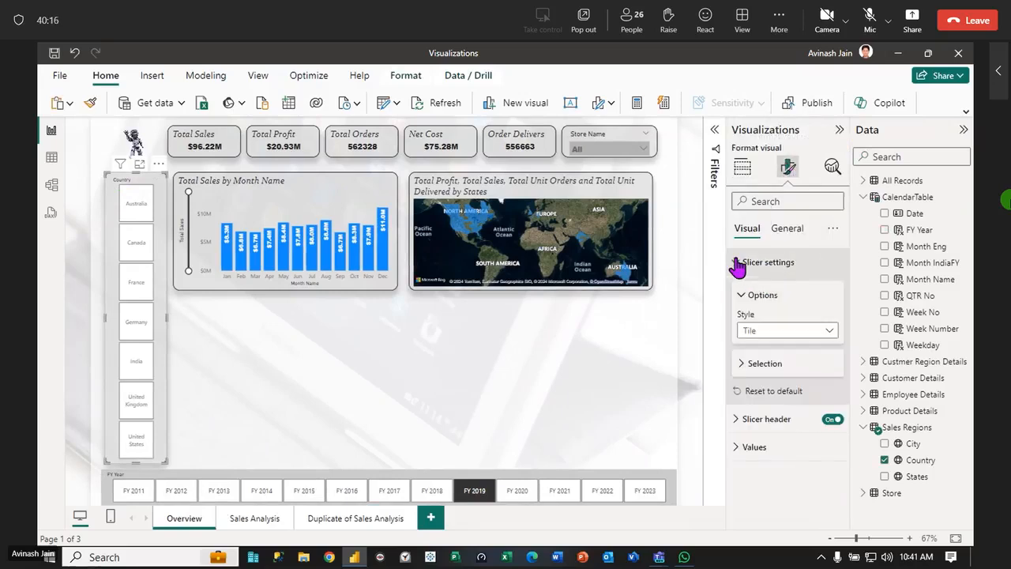
click(741, 365)
click(828, 422)
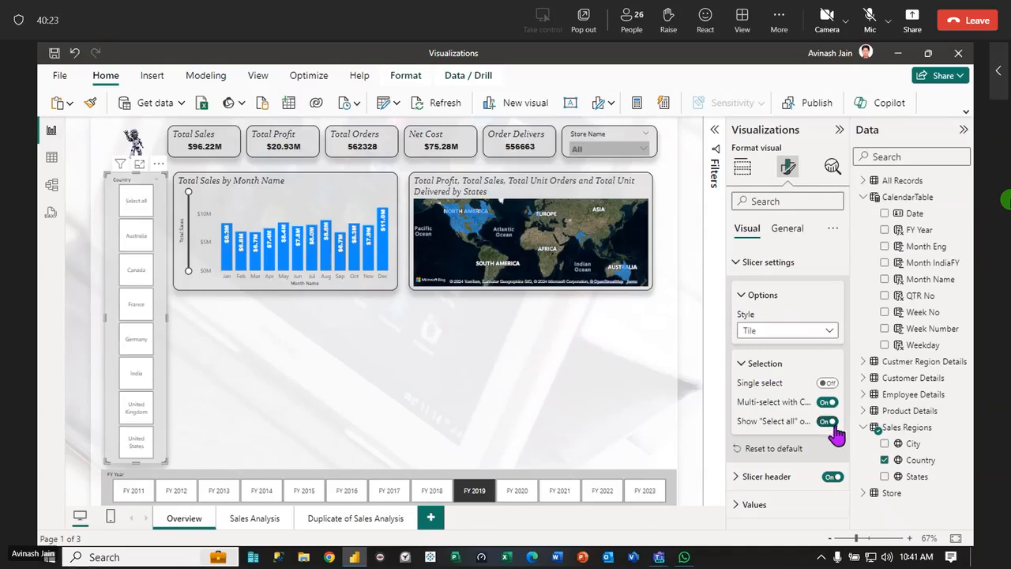
Turn on the "Select all" option for the FY Year slicer
click(488, 482)
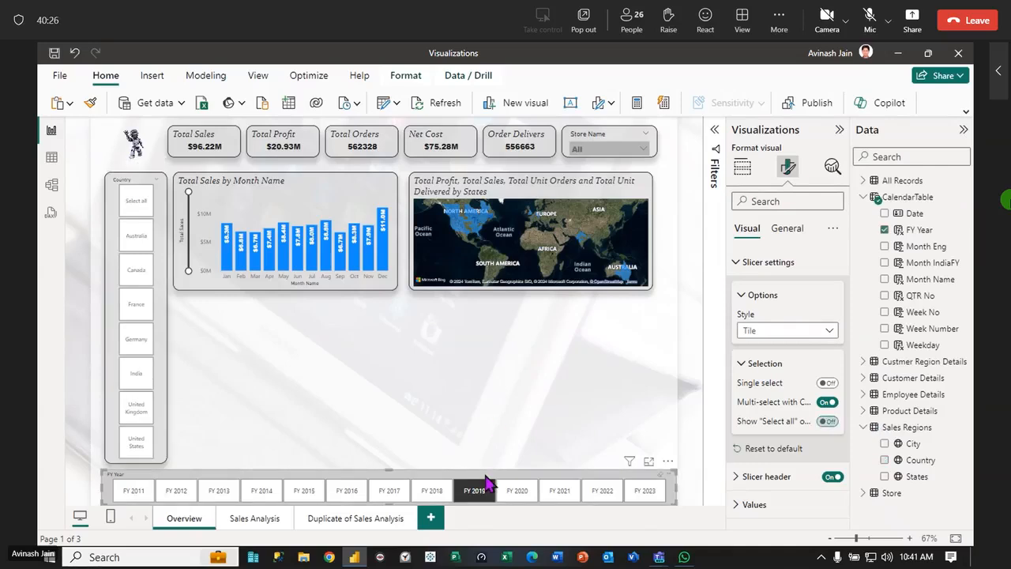
click(744, 297)
click(783, 230)
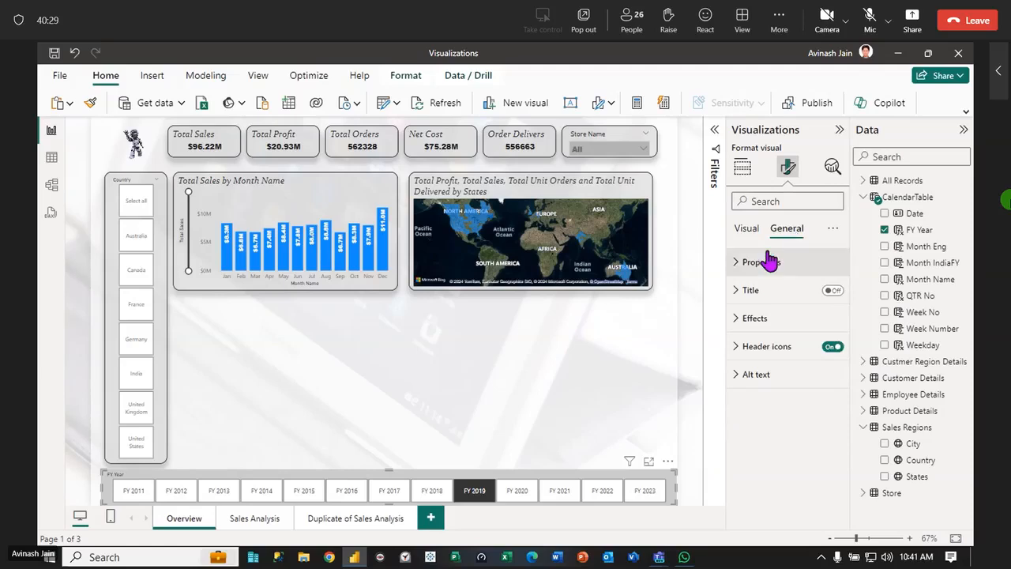
click(746, 230)
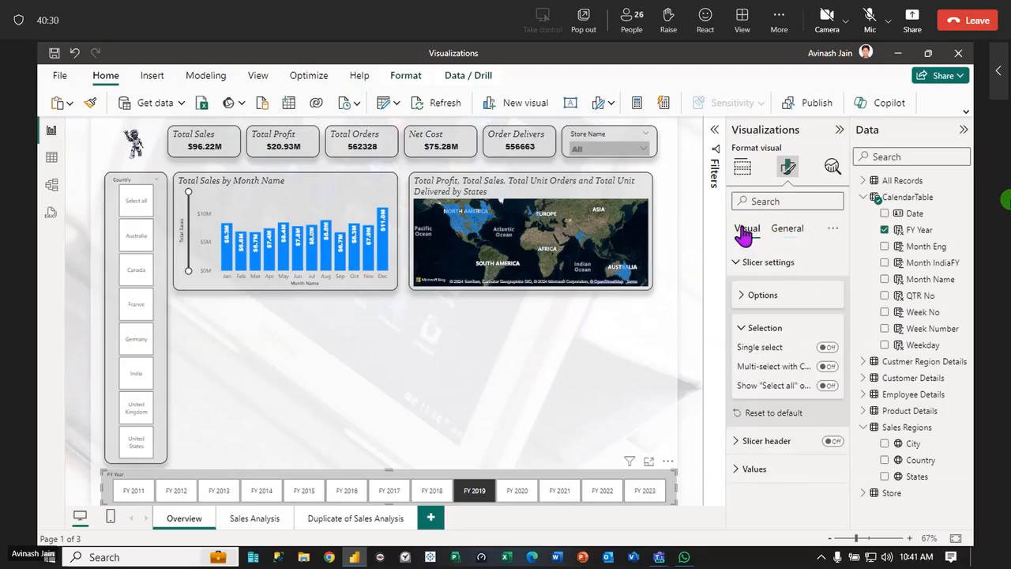
click(827, 385)
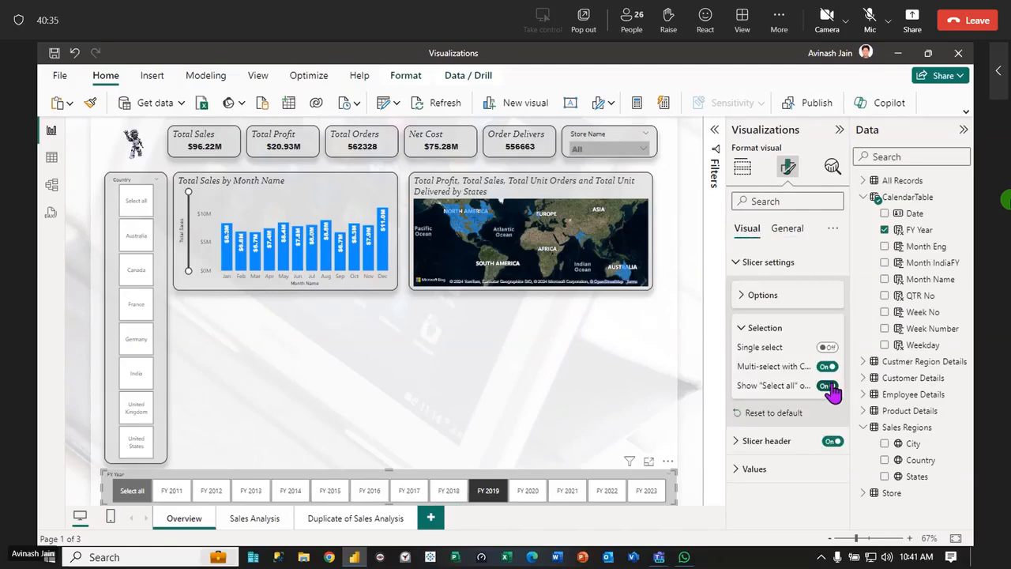
click(838, 131)
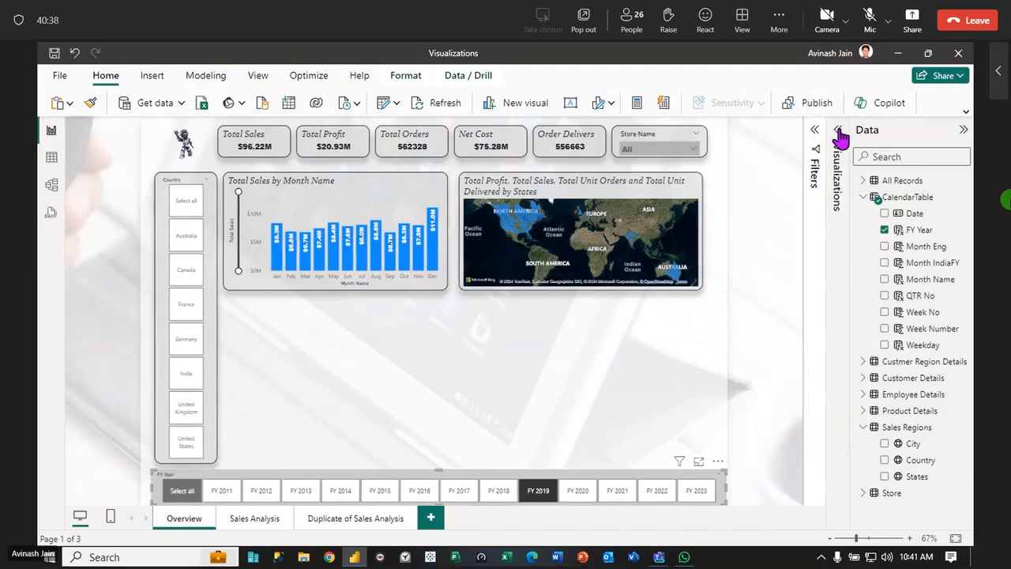
Select all years in the FY Year slicer and all countries in the Country slicer
click(182, 493)
click(182, 493)
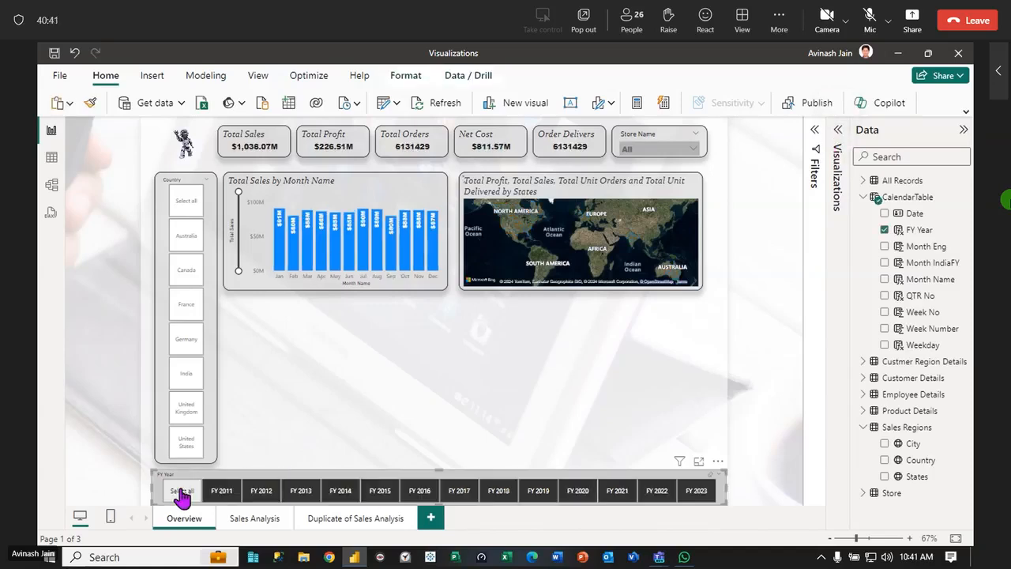
click(187, 205)
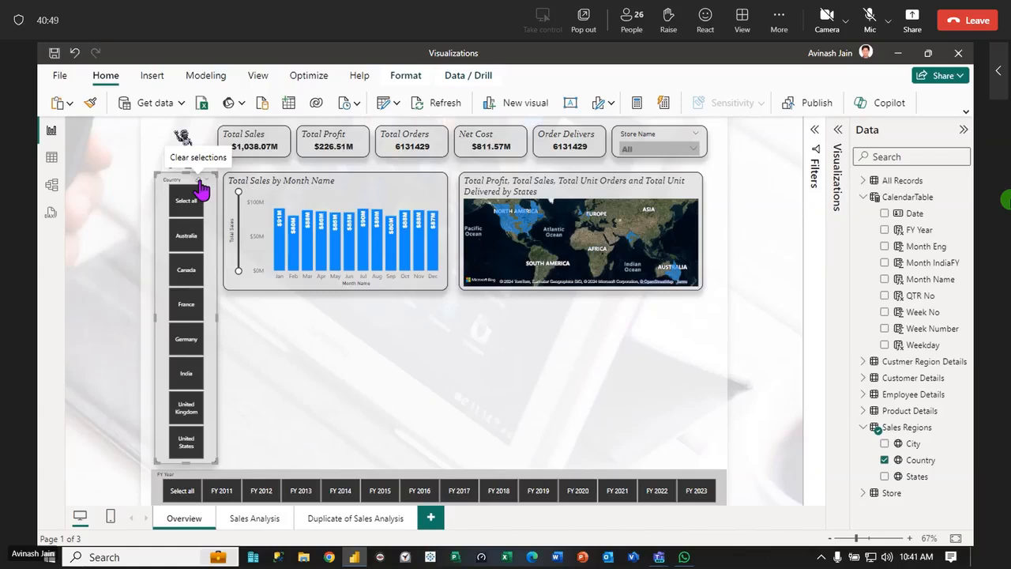
click(333, 373)
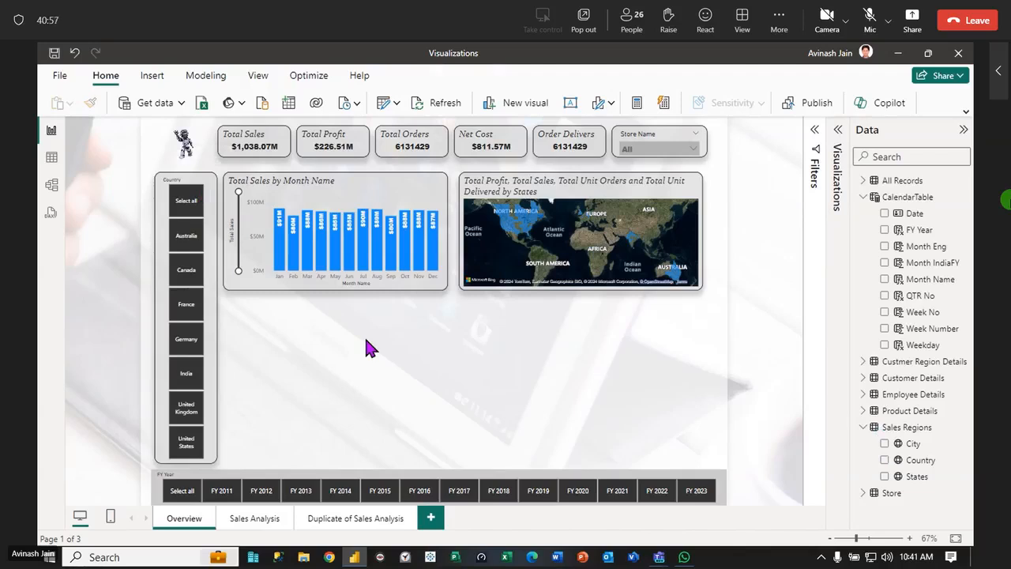
click(193, 202)
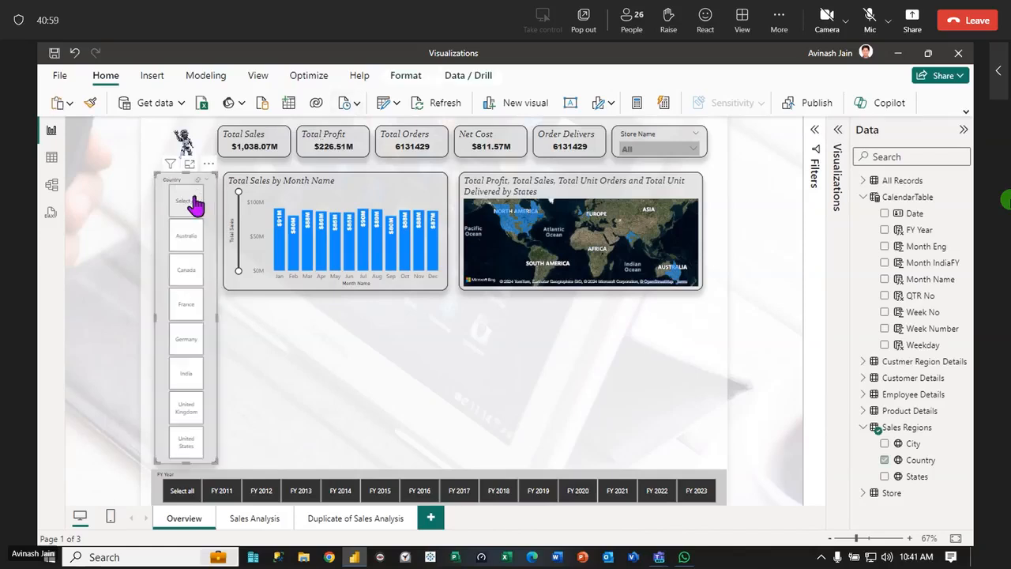
click(193, 202)
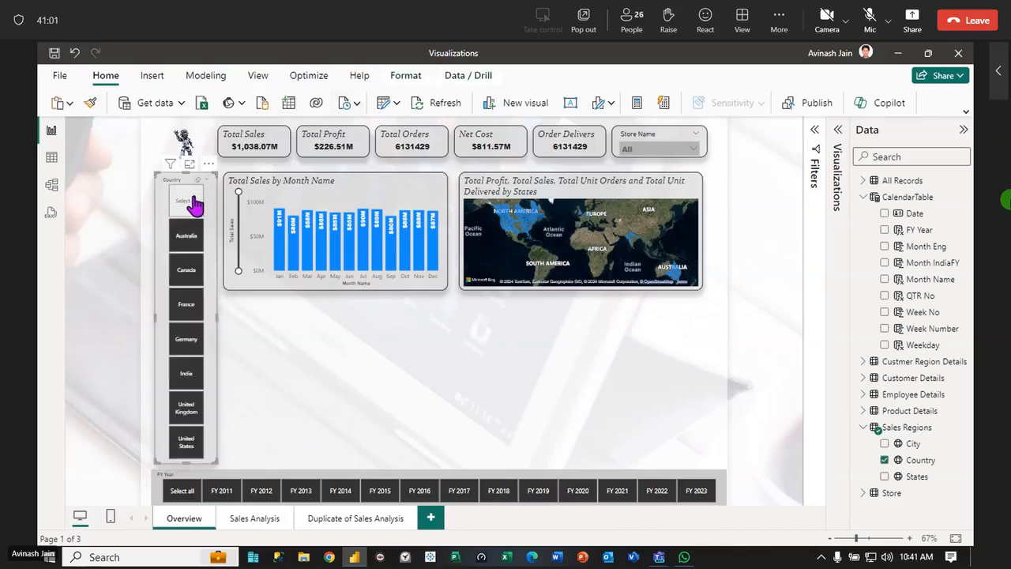
Review the selection options in the Country slicer's settings
click(840, 132)
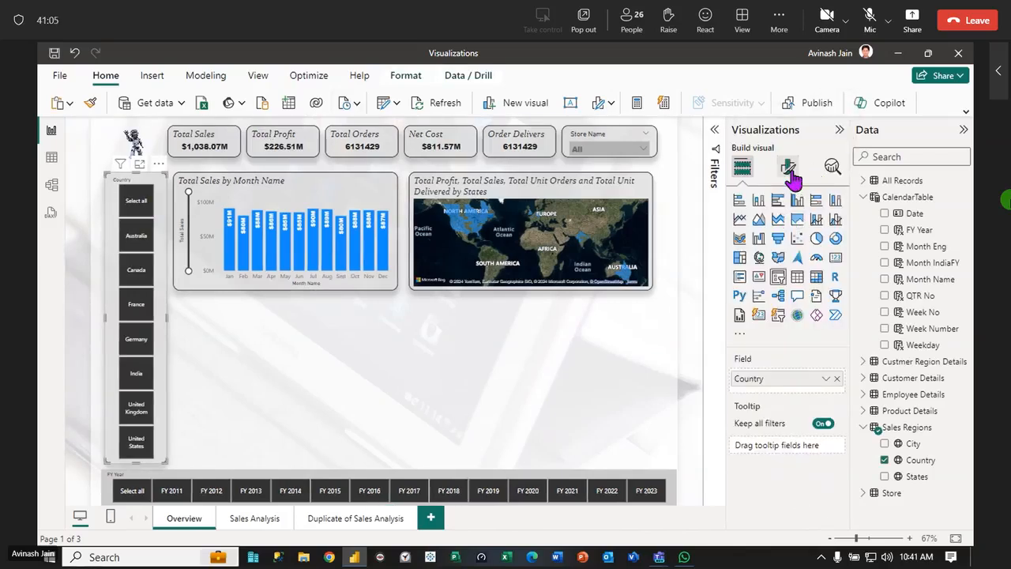
click(788, 167)
click(737, 263)
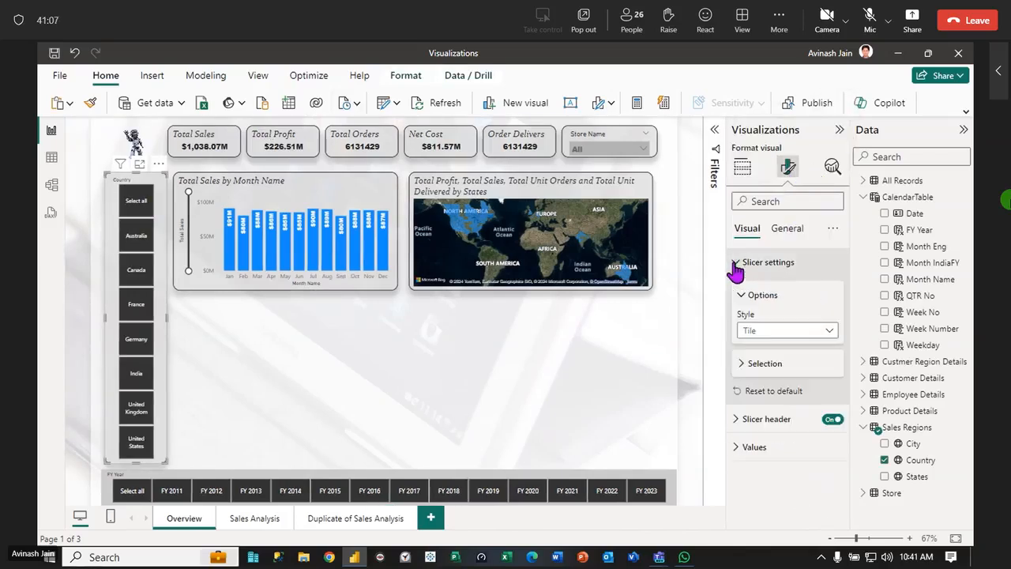
click(741, 365)
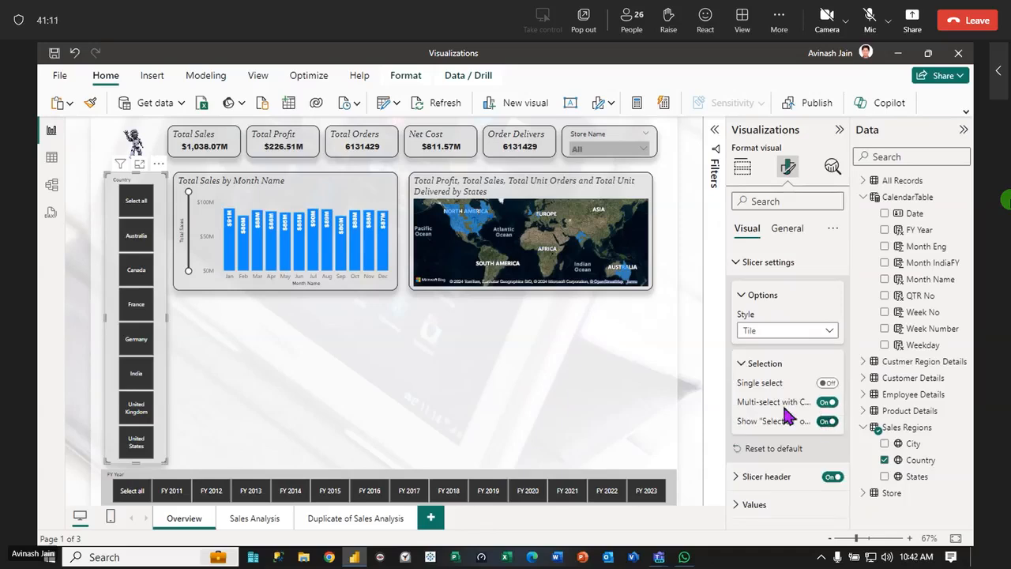
click(840, 129)
Insert a funnel chart below the Total Sales by Month Name chart, and lower its top edge to leave a gap
click(837, 130)
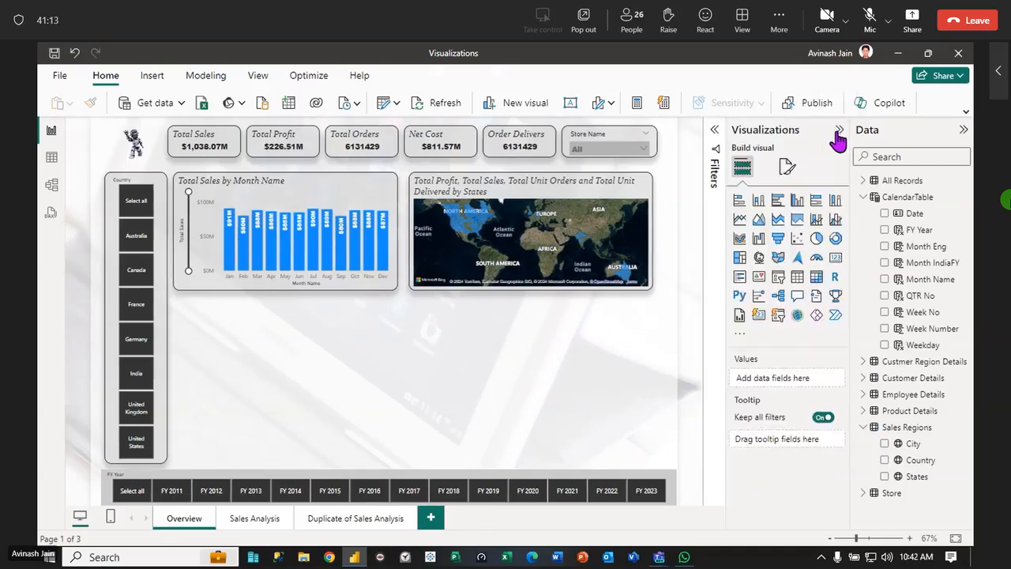
click(777, 241)
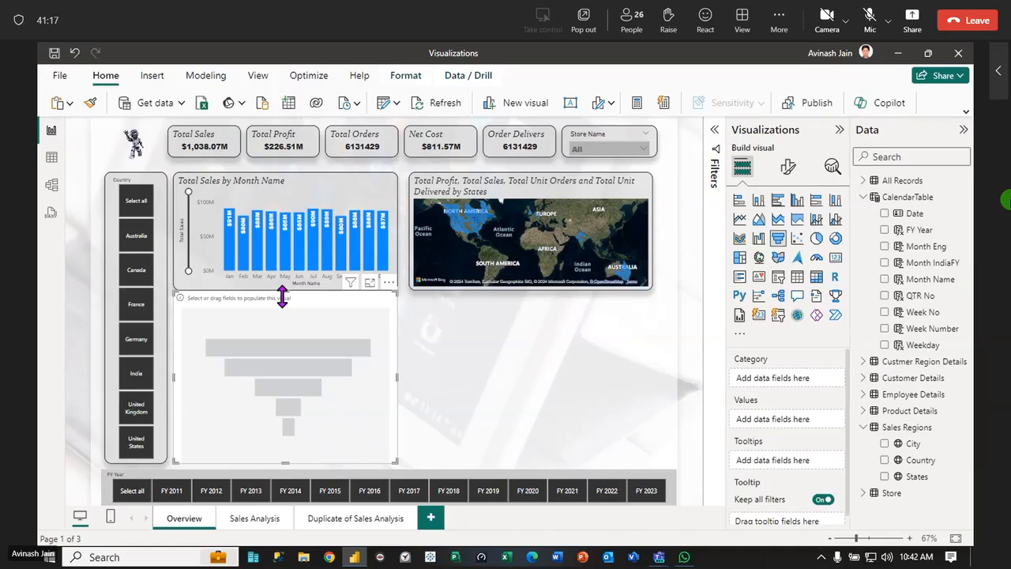
drag(282, 291, 285, 304)
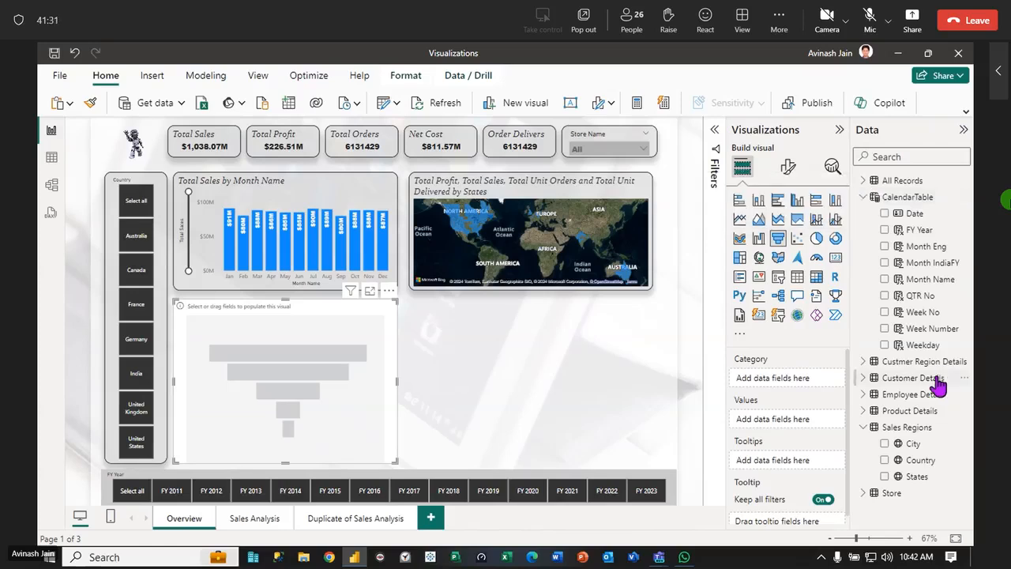
Populate the funnel chart with Category from Product Details and the Total Profit measure from All Records
click(864, 428)
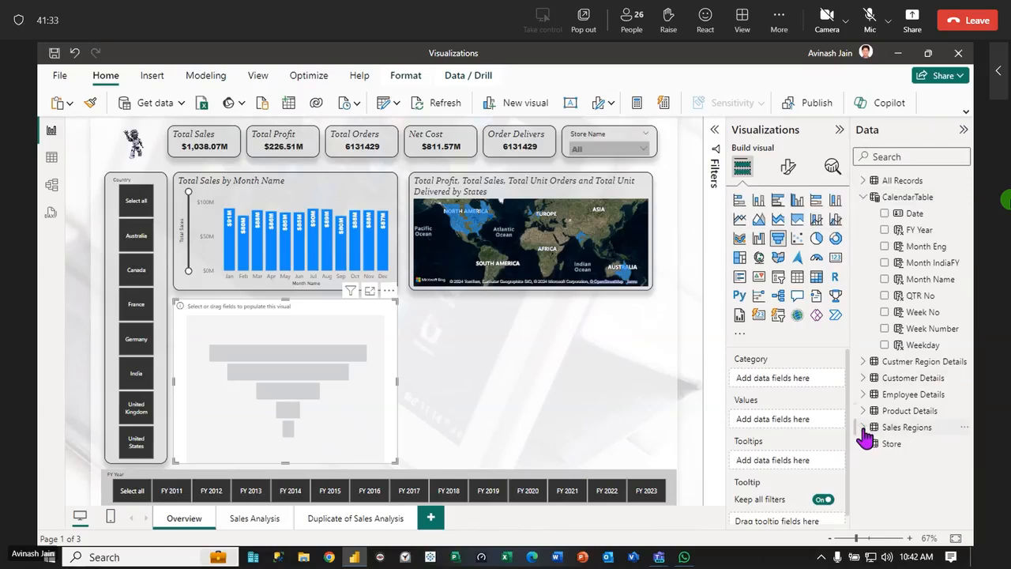
click(863, 410)
drag(934, 430, 286, 377)
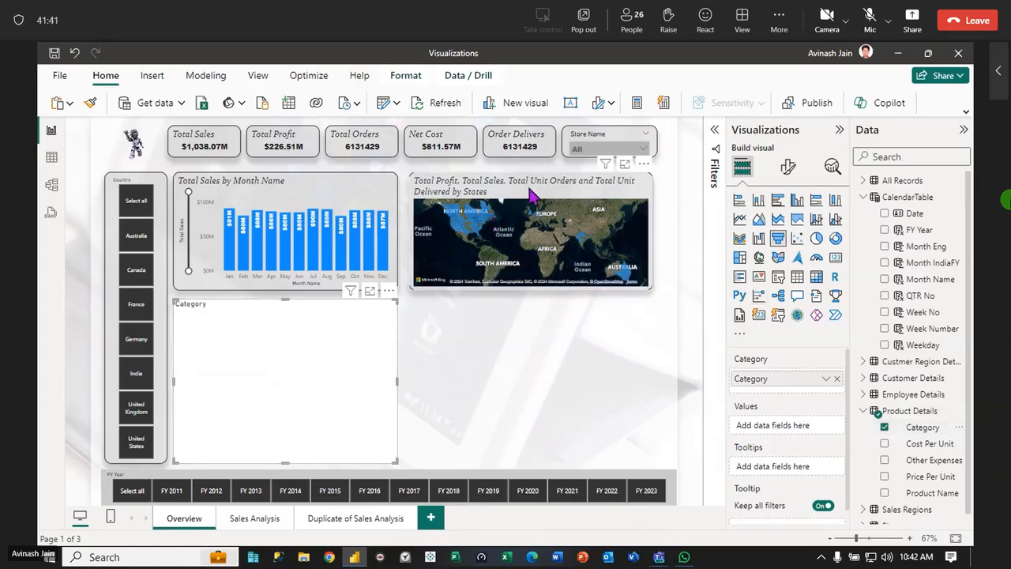
click(308, 196)
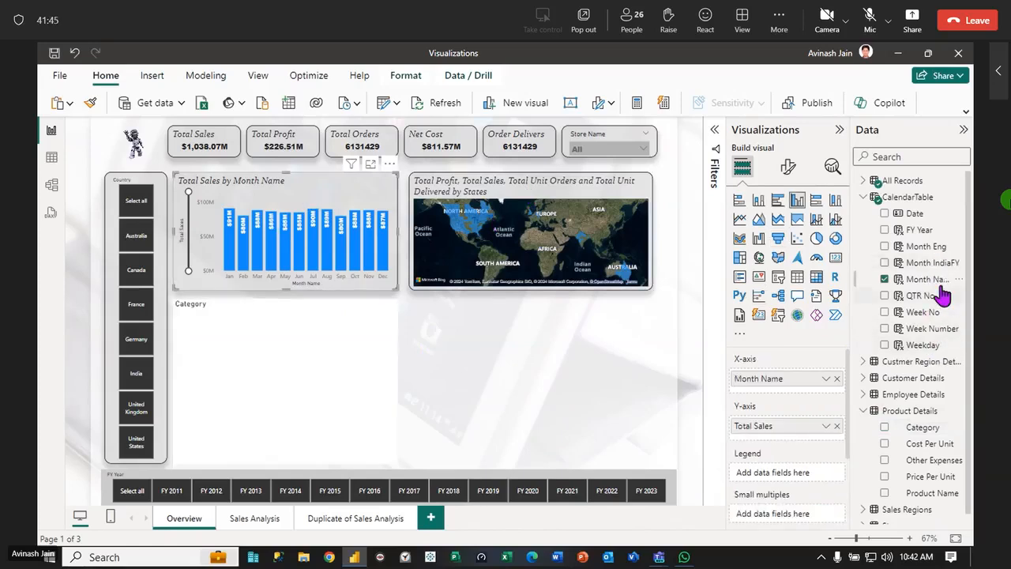
click(864, 197)
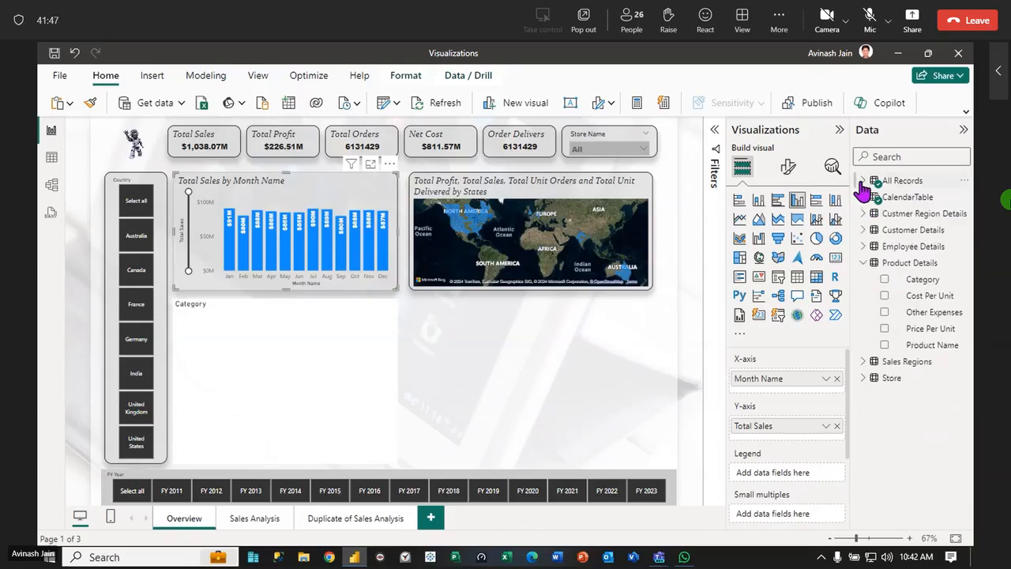
click(864, 180)
click(873, 197)
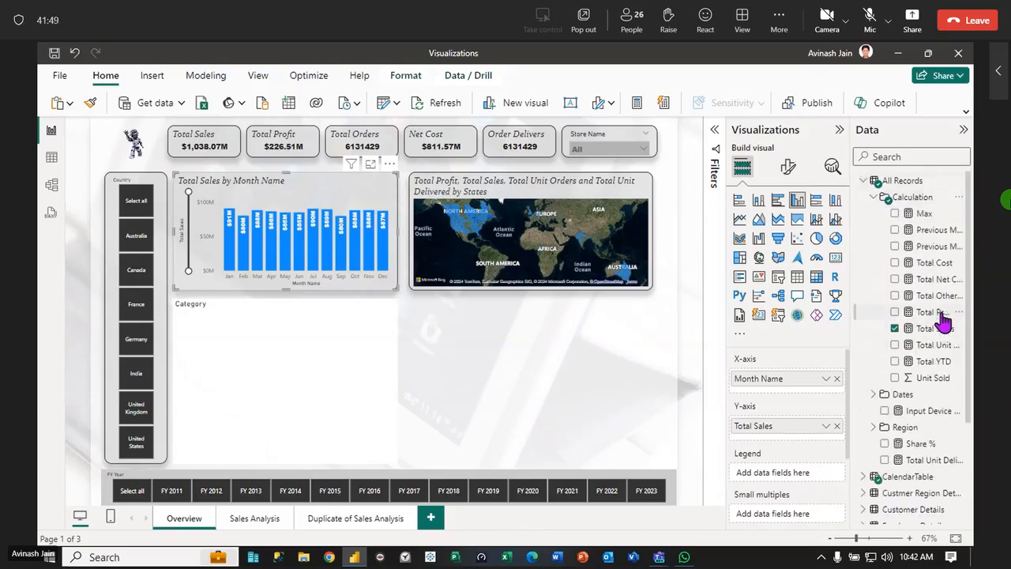
drag(904, 315, 372, 413)
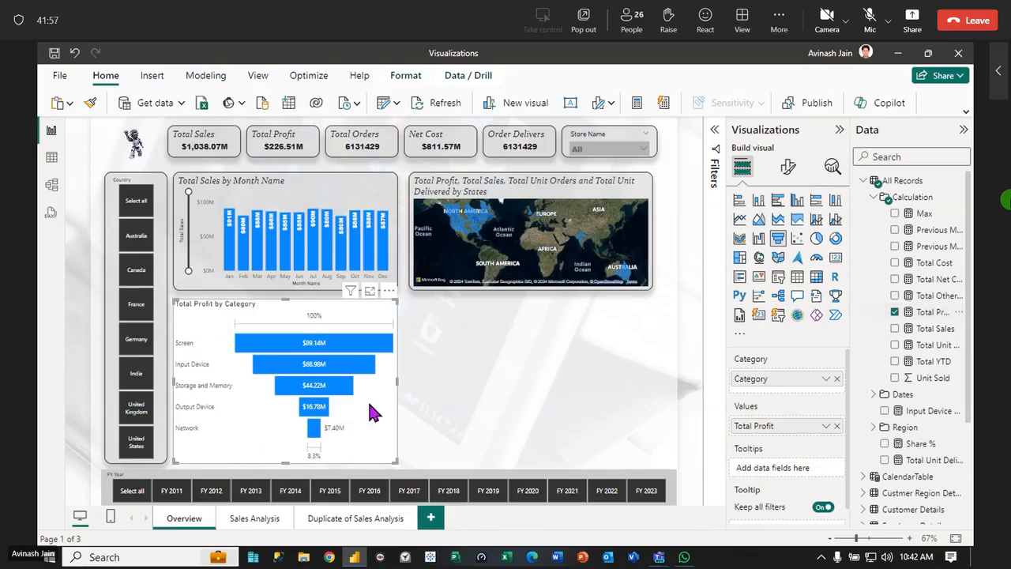
Switch the funnel chart's data labels and category labels off and back on
mouse_move(355, 345)
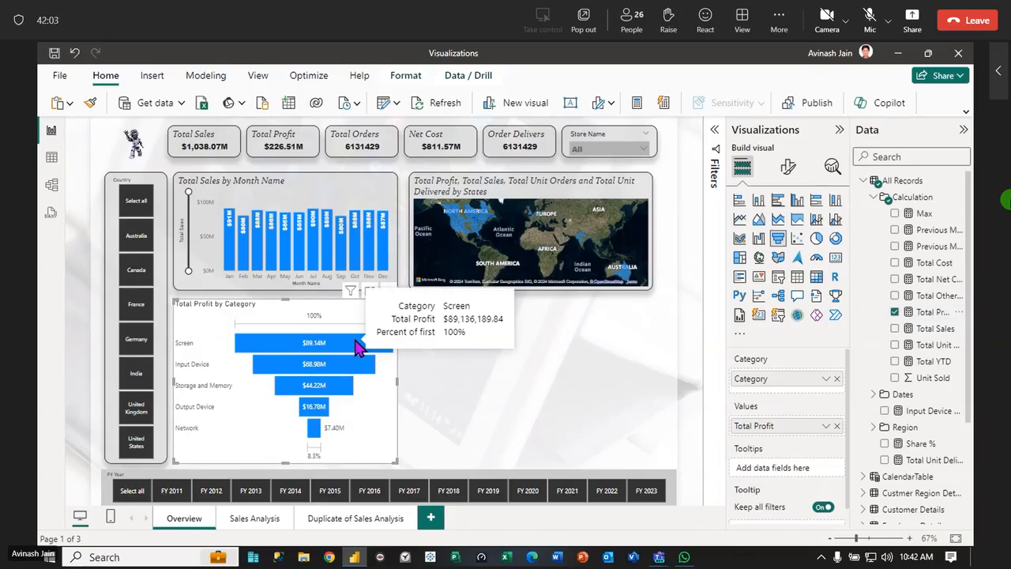
mouse_move(342, 376)
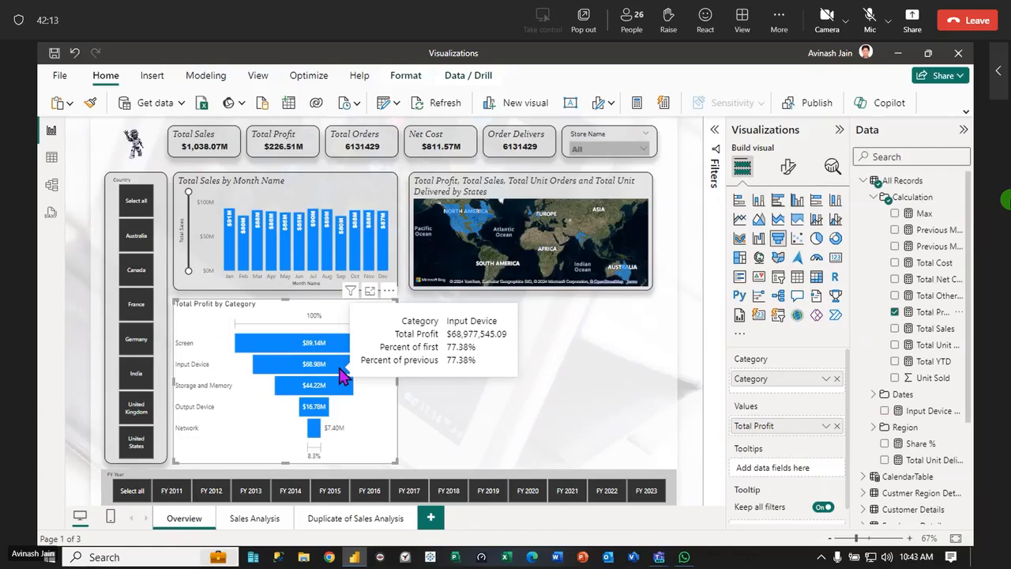
click(790, 169)
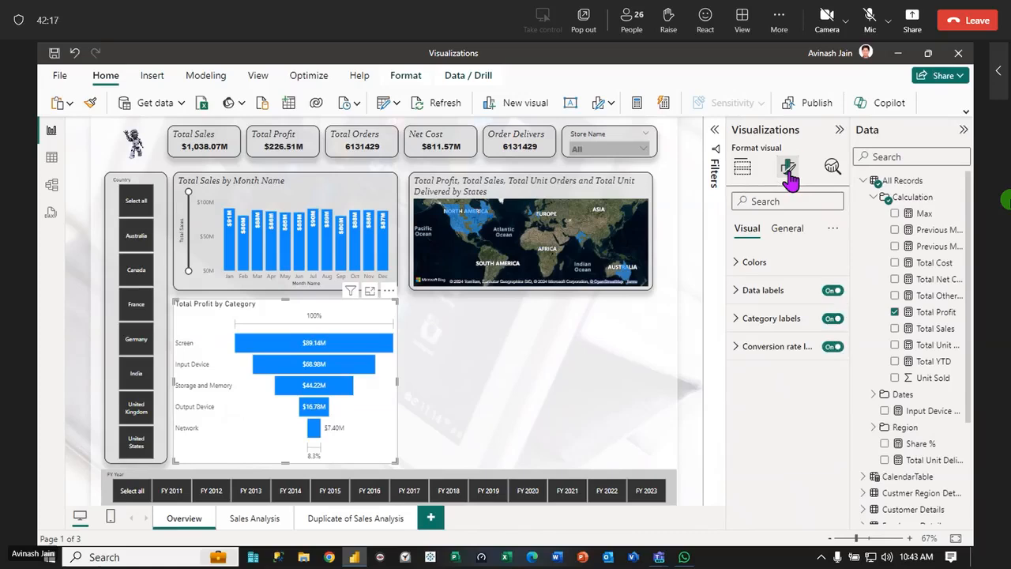
click(832, 291)
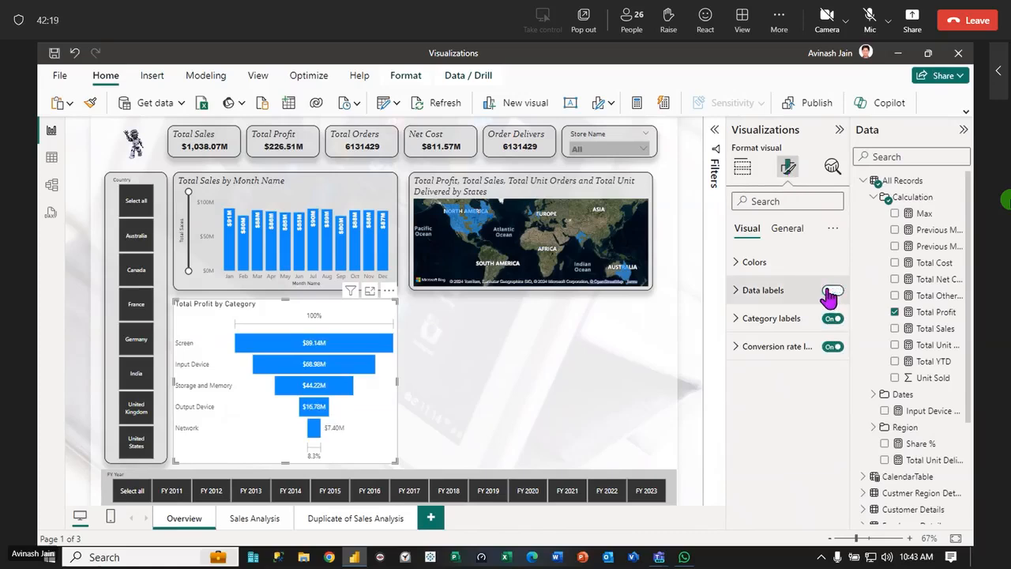
click(832, 291)
click(831, 318)
click(831, 318)
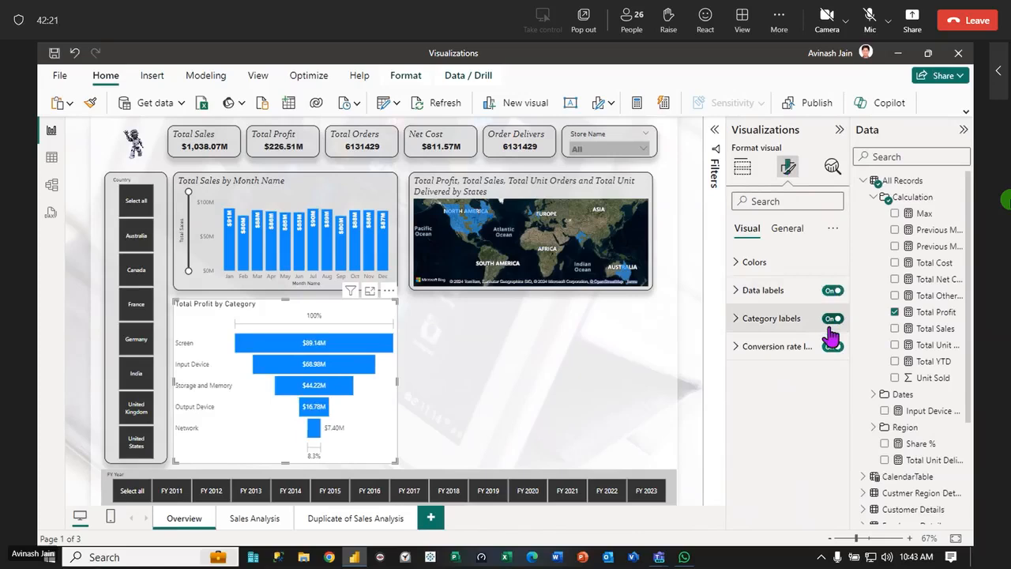
Turn off the funnel chart's conversion rate labels
click(831, 349)
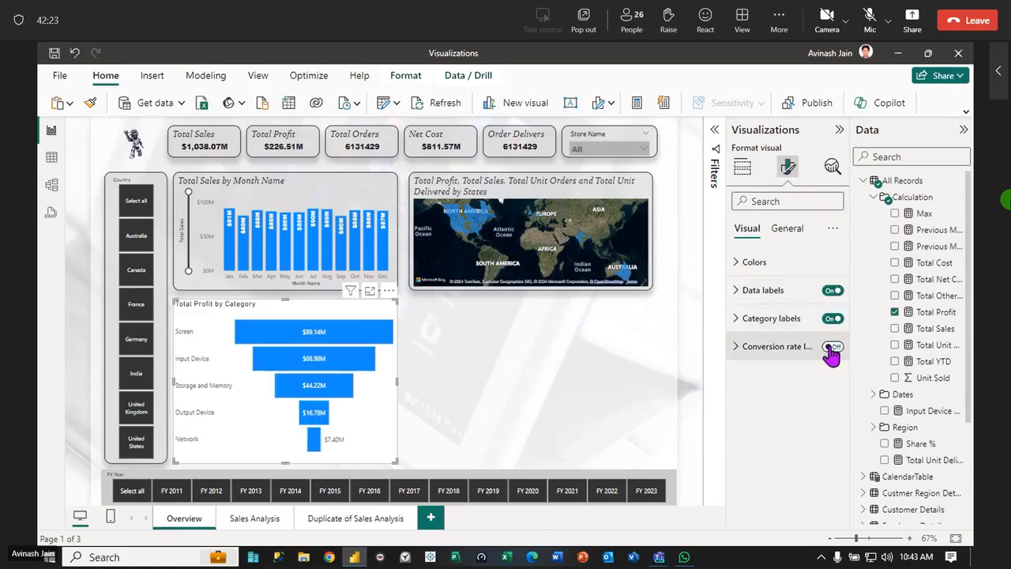
click(831, 347)
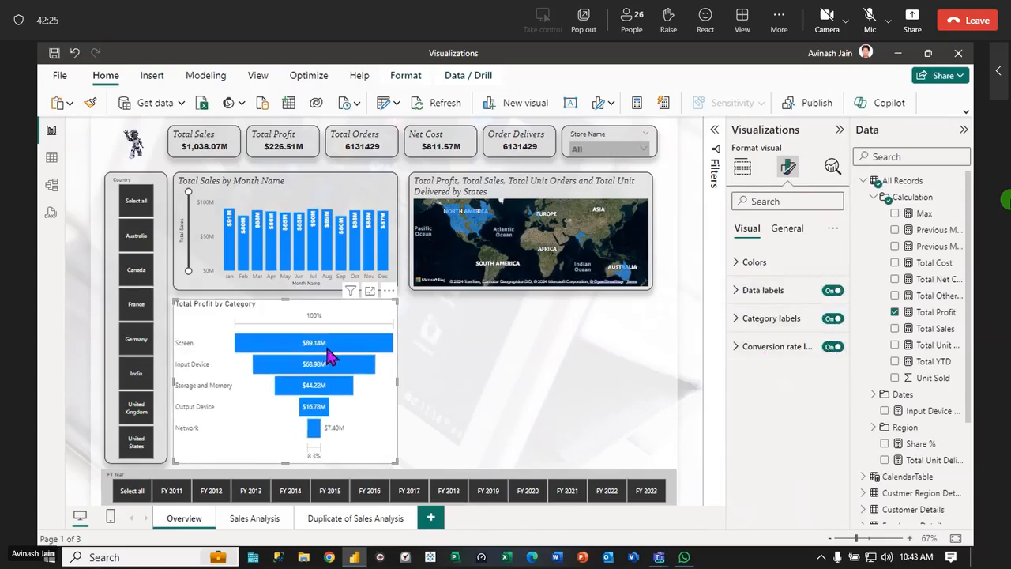
click(827, 350)
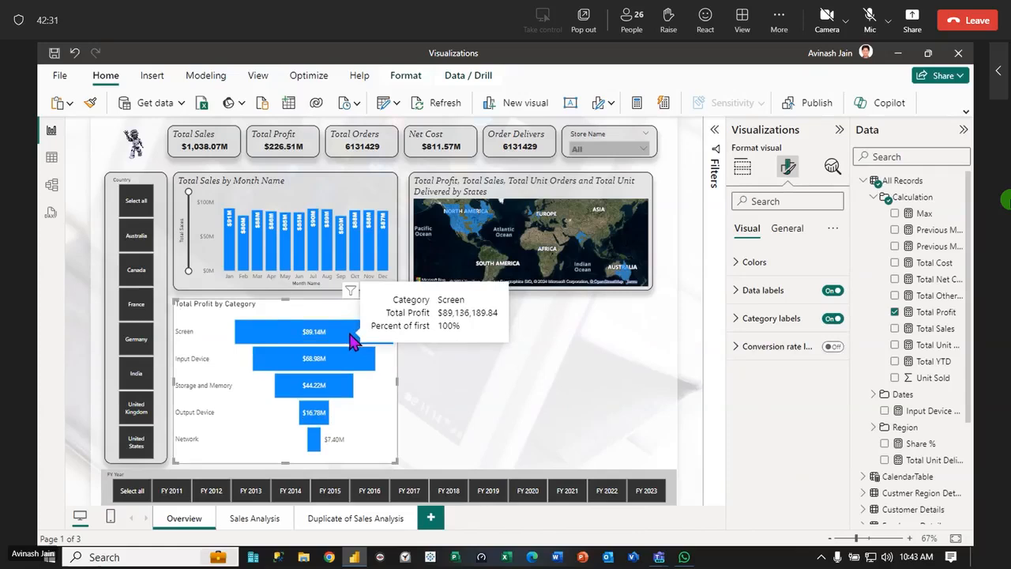
click(736, 319)
click(736, 318)
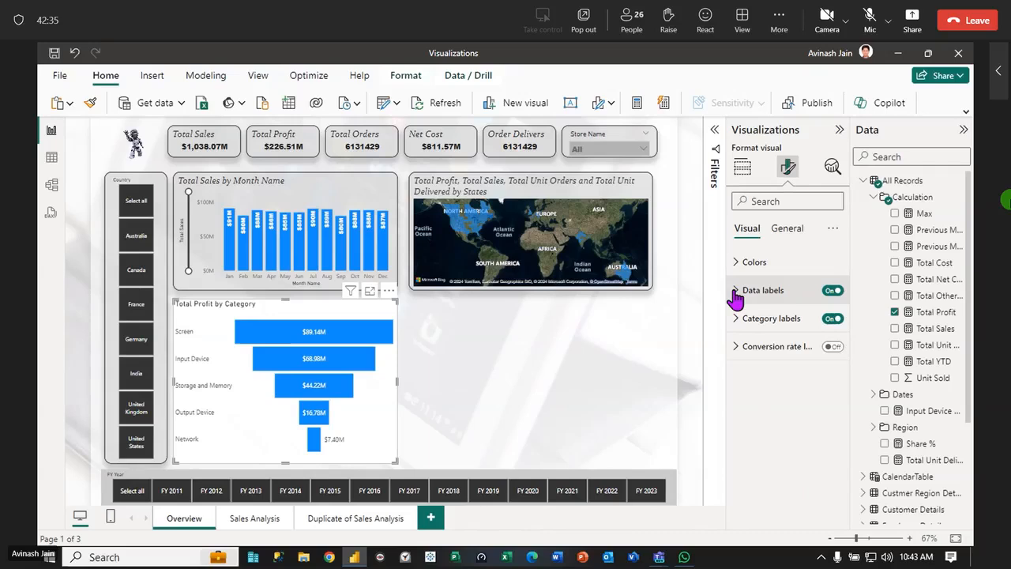
click(736, 291)
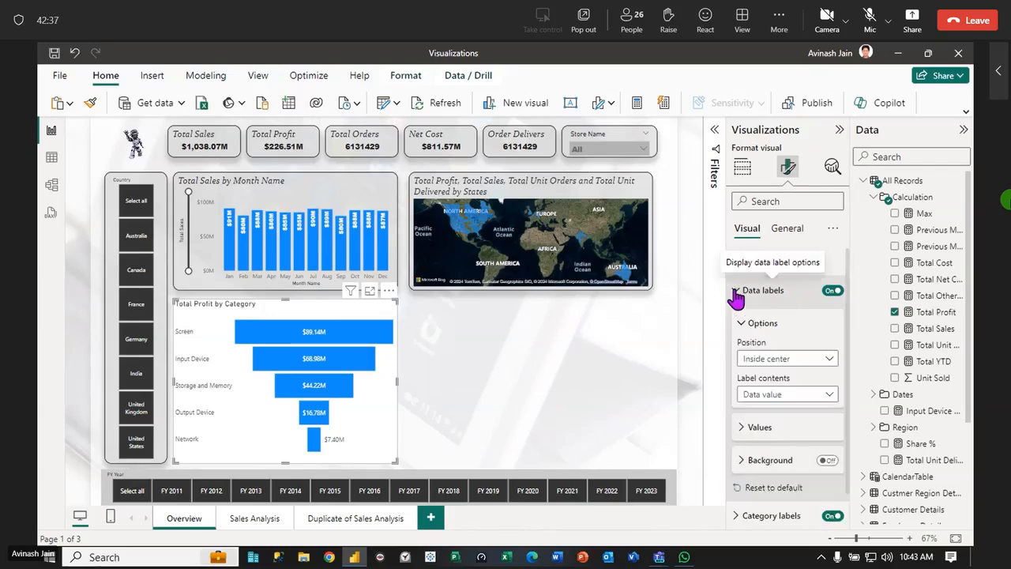
click(735, 290)
click(736, 291)
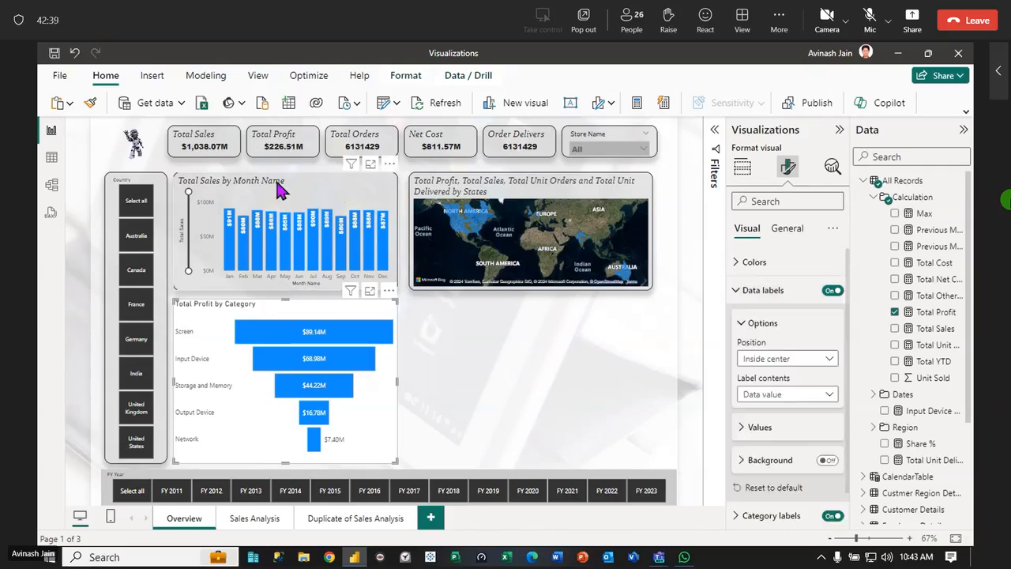
Copy the formatting of the Total Sales by Month Name chart onto the Total Profit by Category funnel chart
click(282, 191)
click(90, 102)
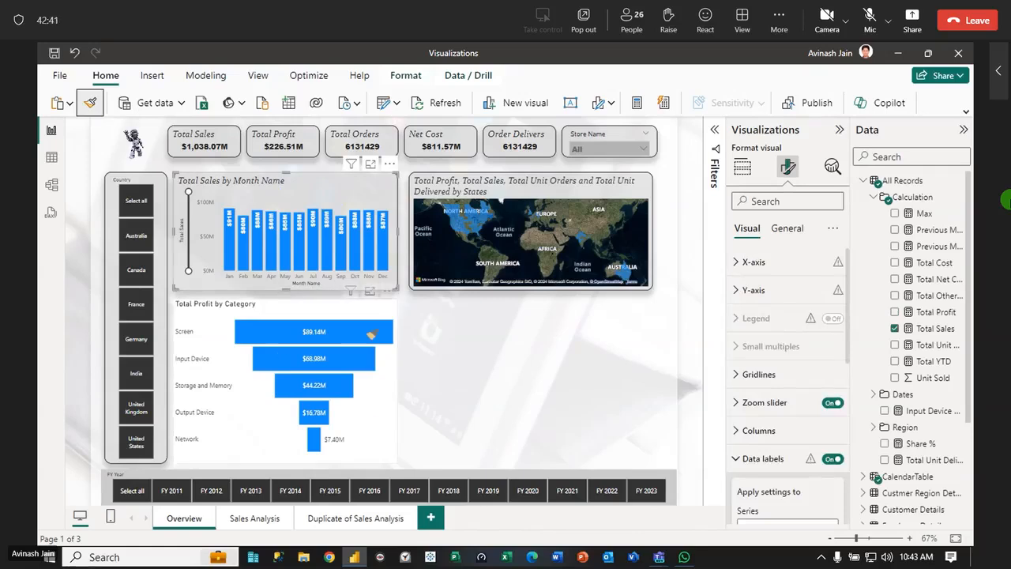
click(369, 311)
Insert a donut chart below the filled map and narrow it from its outer edge
click(572, 427)
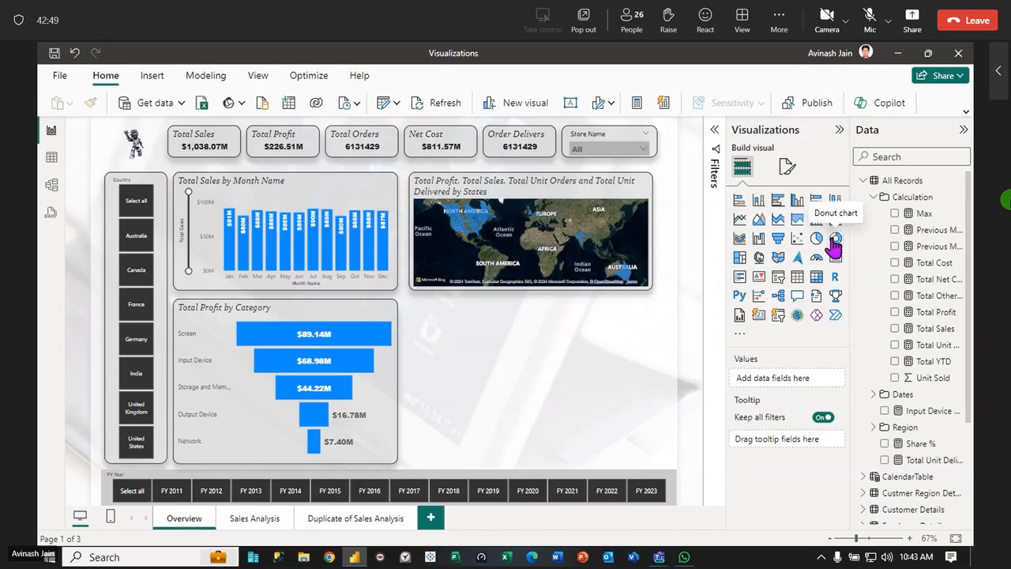
click(835, 237)
drag(651, 461, 553, 465)
click(588, 411)
click(487, 369)
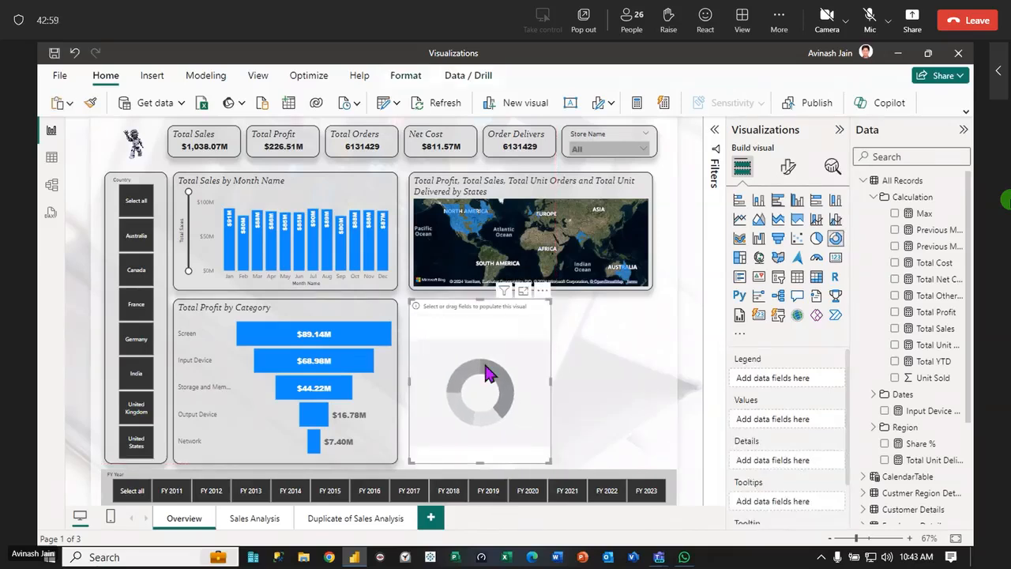
Add the Total Cost measure from All Records to the donut chart's values
click(863, 180)
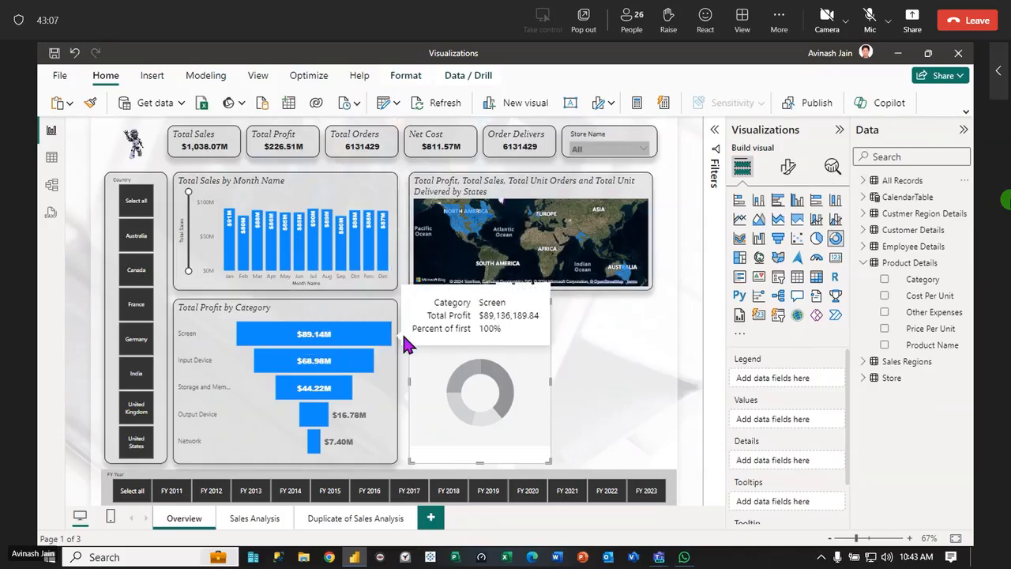
click(863, 181)
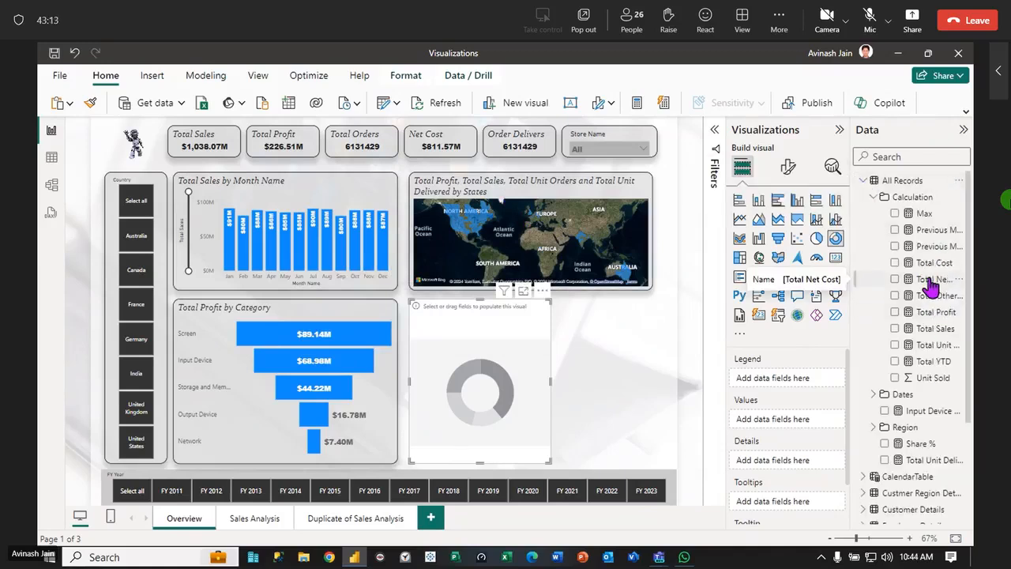
drag(931, 263, 523, 389)
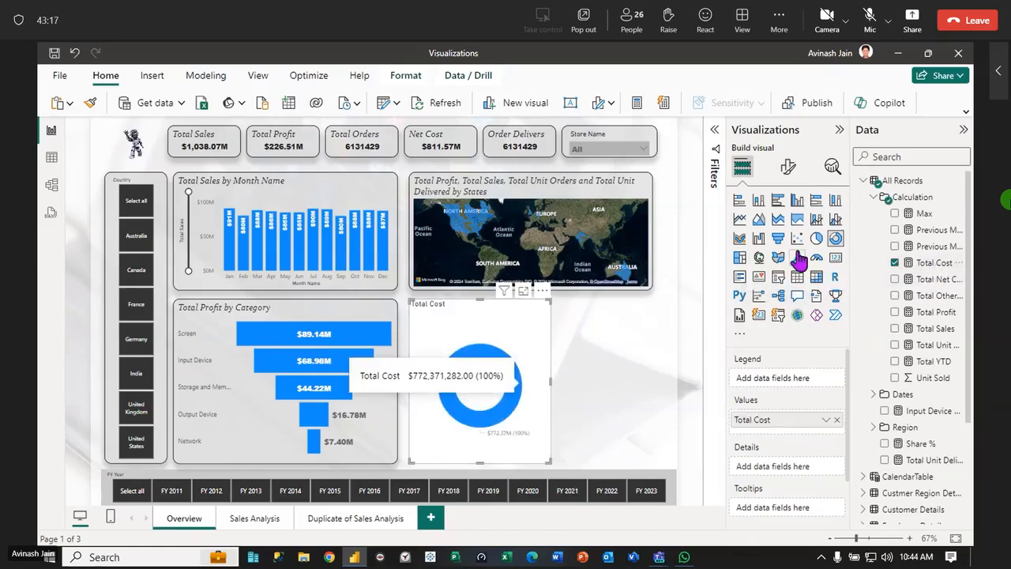
Find Sales Region in the Region folder of All Records and use it as the donut chart's legend
click(863, 181)
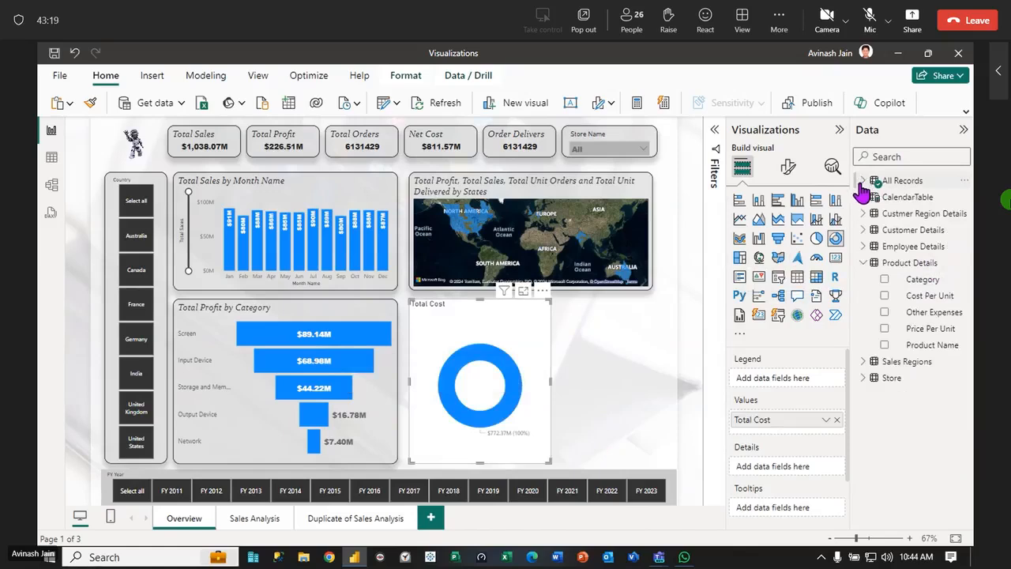
click(862, 263)
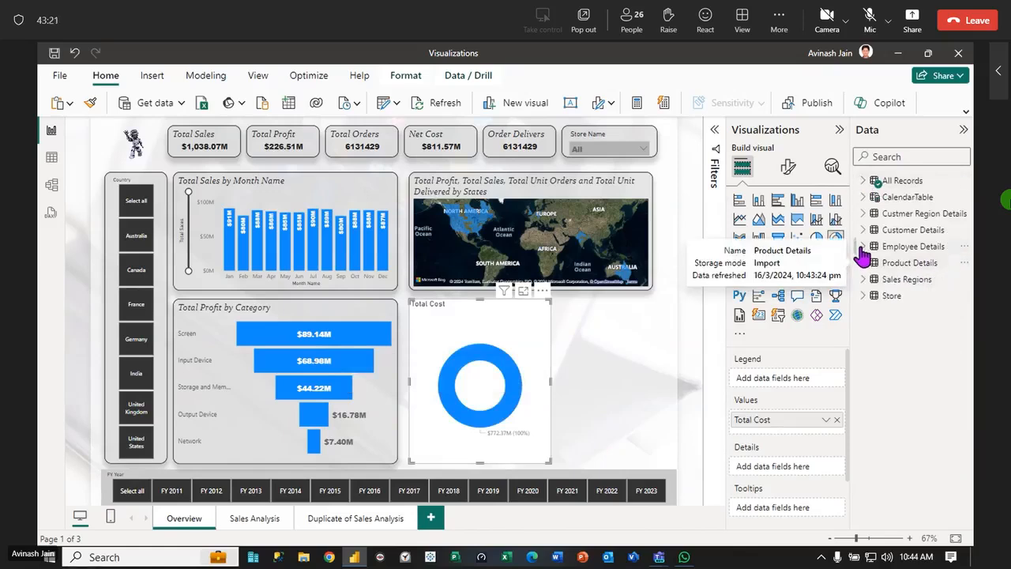
click(863, 279)
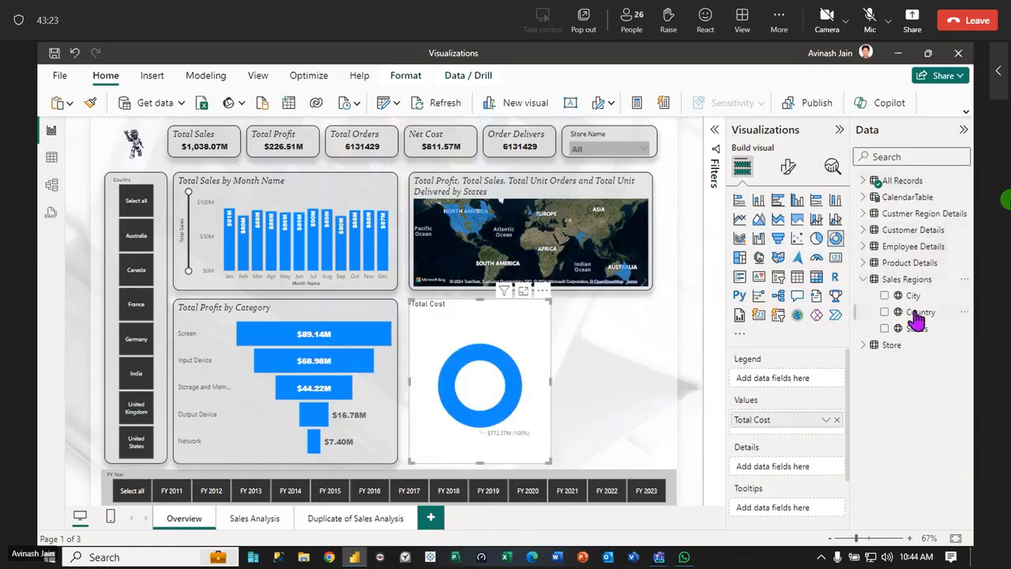
click(864, 280)
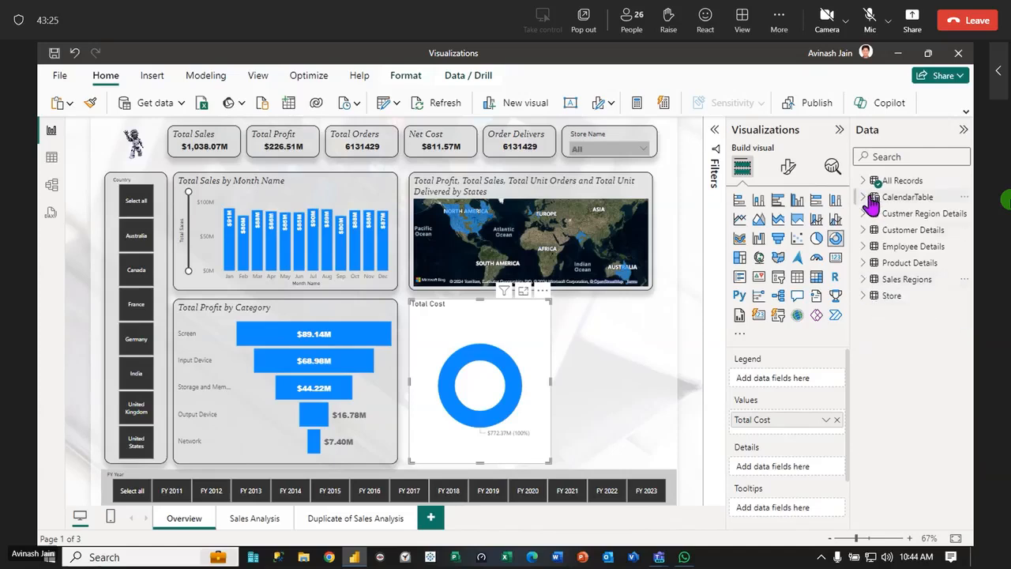
click(865, 181)
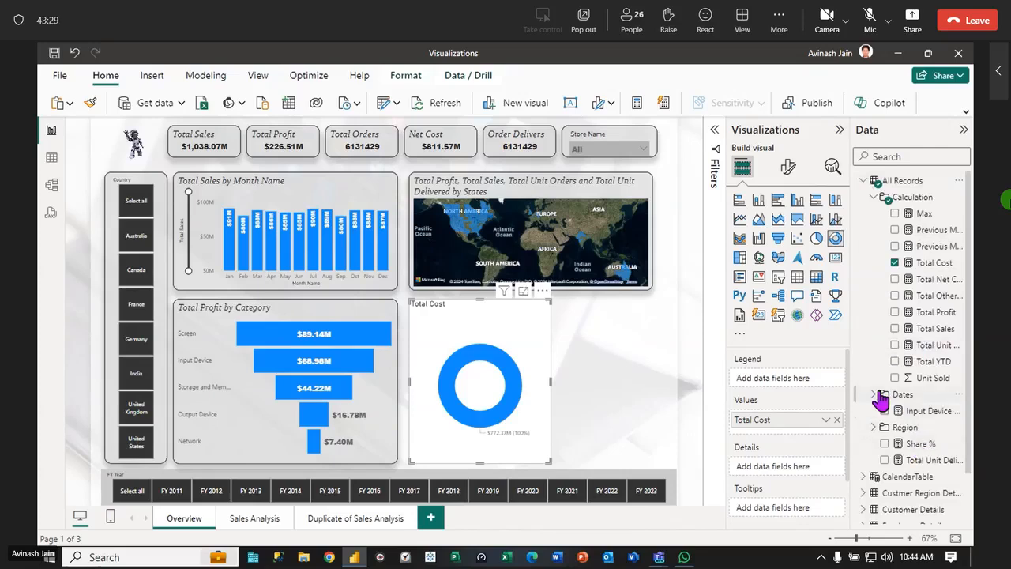
click(872, 197)
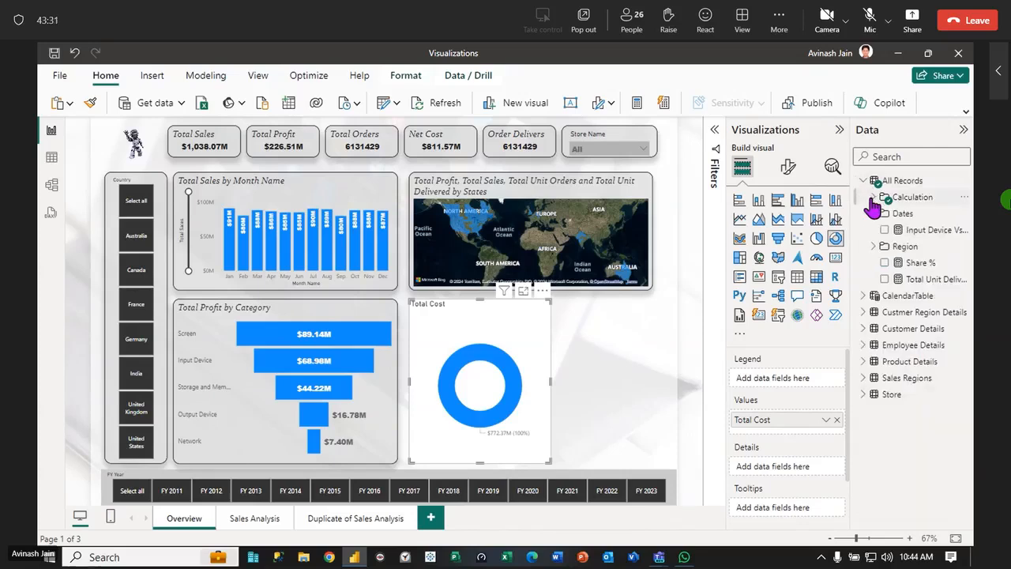
click(874, 247)
drag(924, 263, 511, 336)
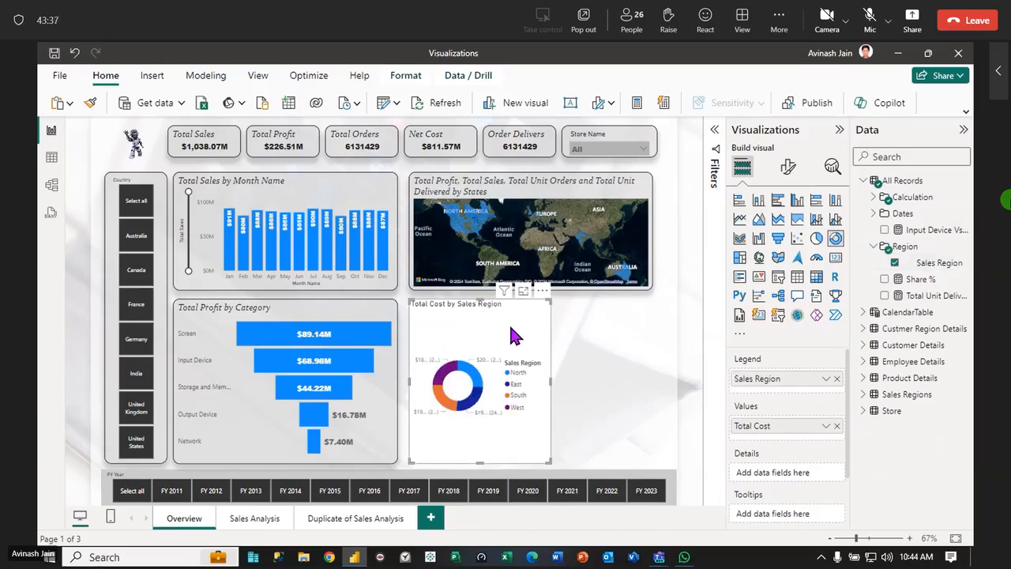
Turn off the donut chart's legend and look at its slice color options
click(787, 169)
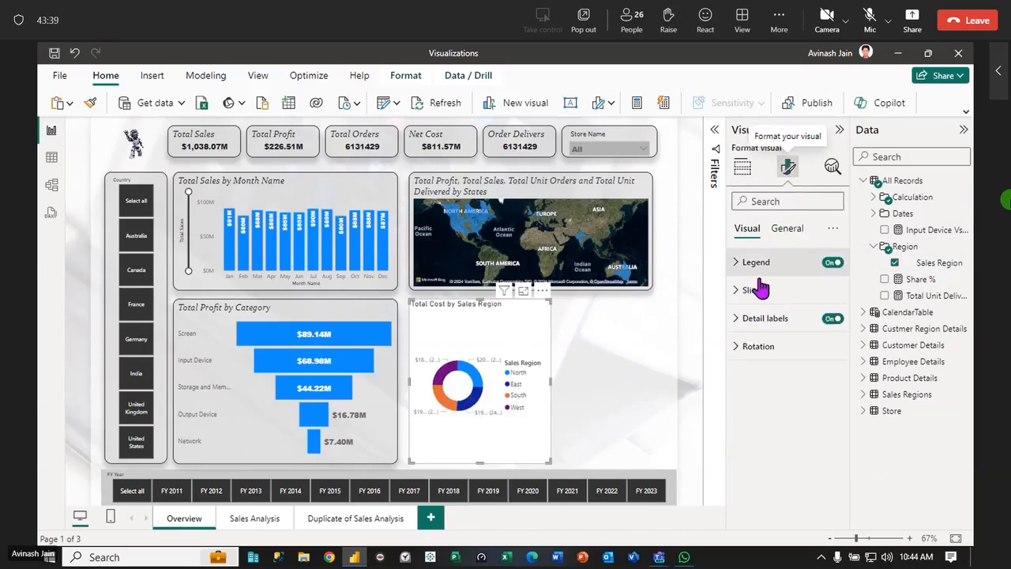
click(829, 263)
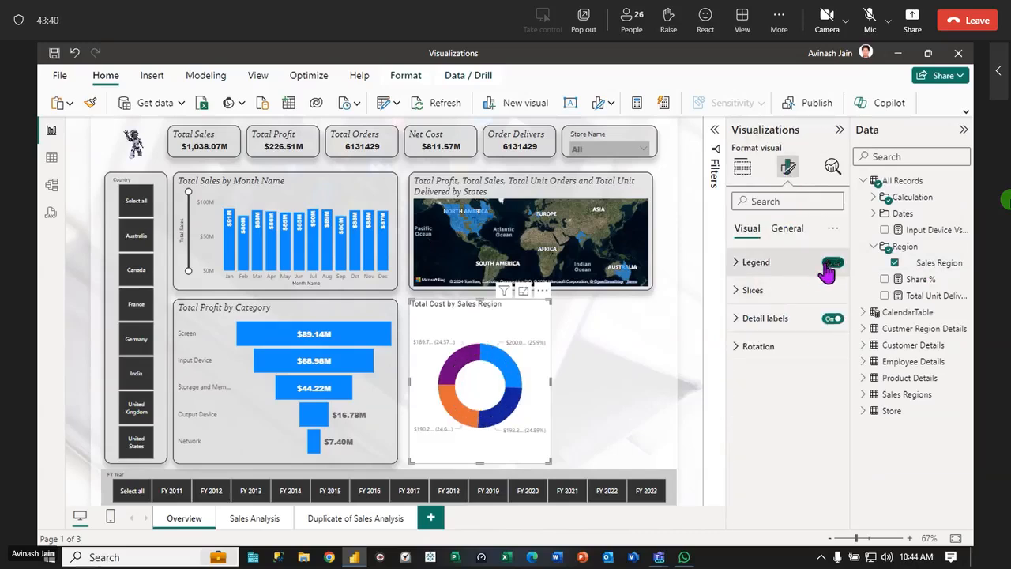
click(736, 292)
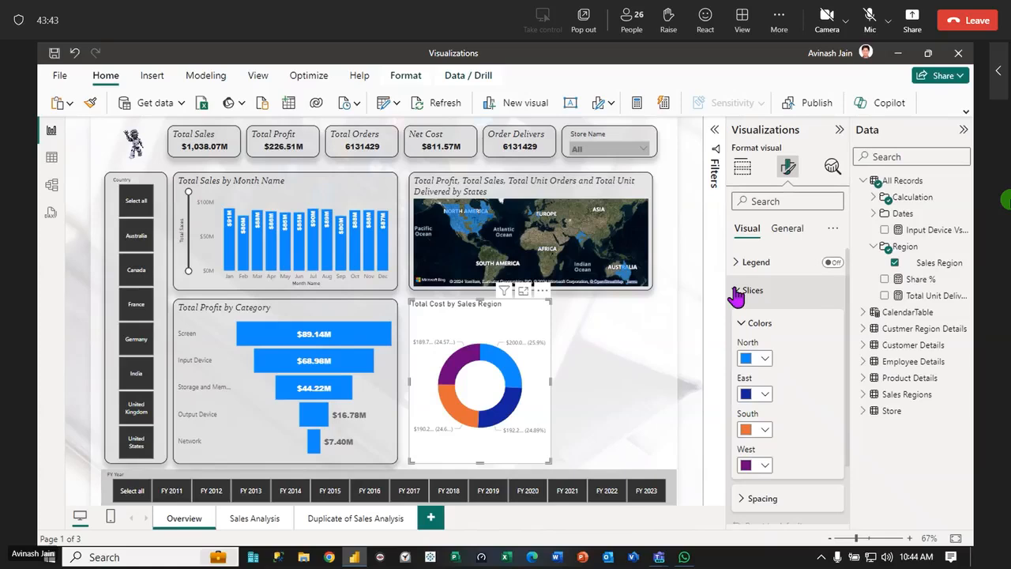
click(736, 292)
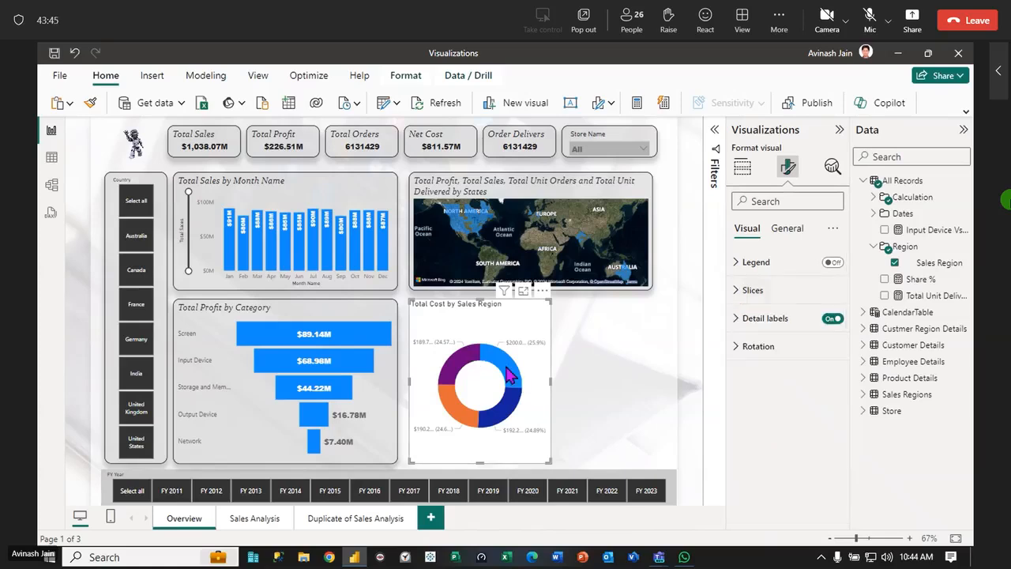
Switch the donut chart's detail labels off and back on, and check their options
click(832, 319)
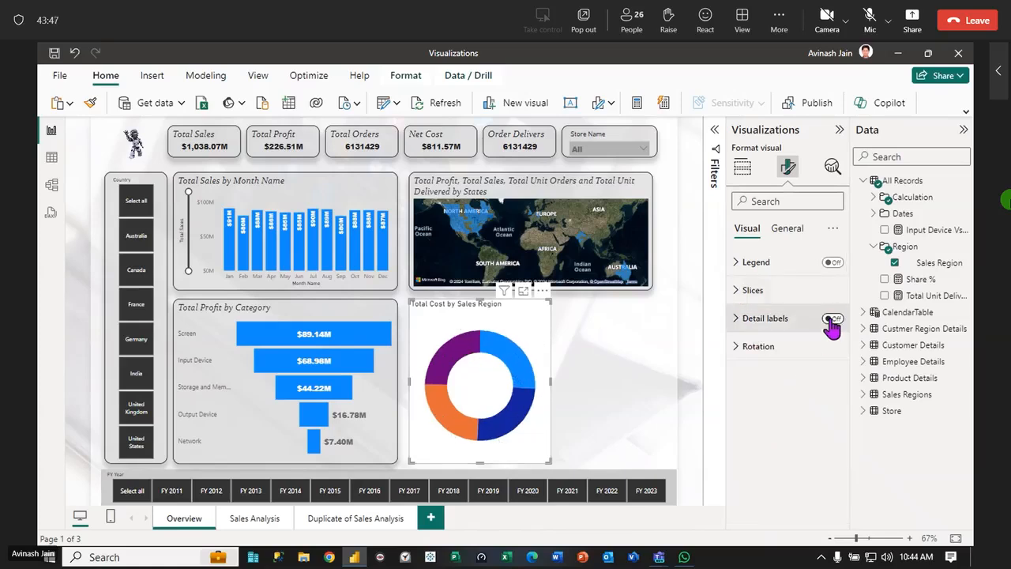
click(832, 319)
click(735, 320)
click(736, 319)
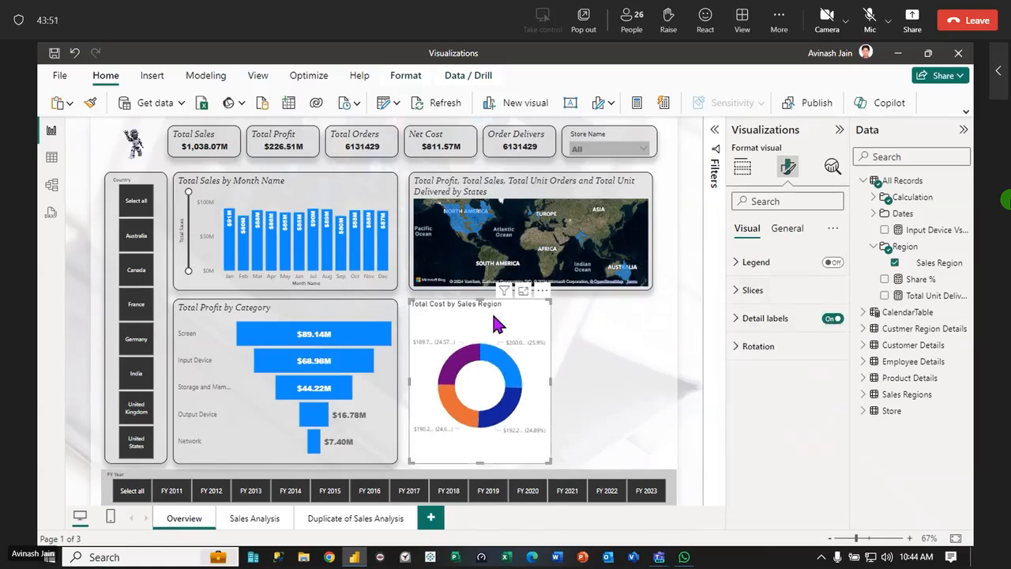
Copy the formatting of the Total Sales by Month Name chart onto the Total Cost by Sales Region donut chart
click(300, 221)
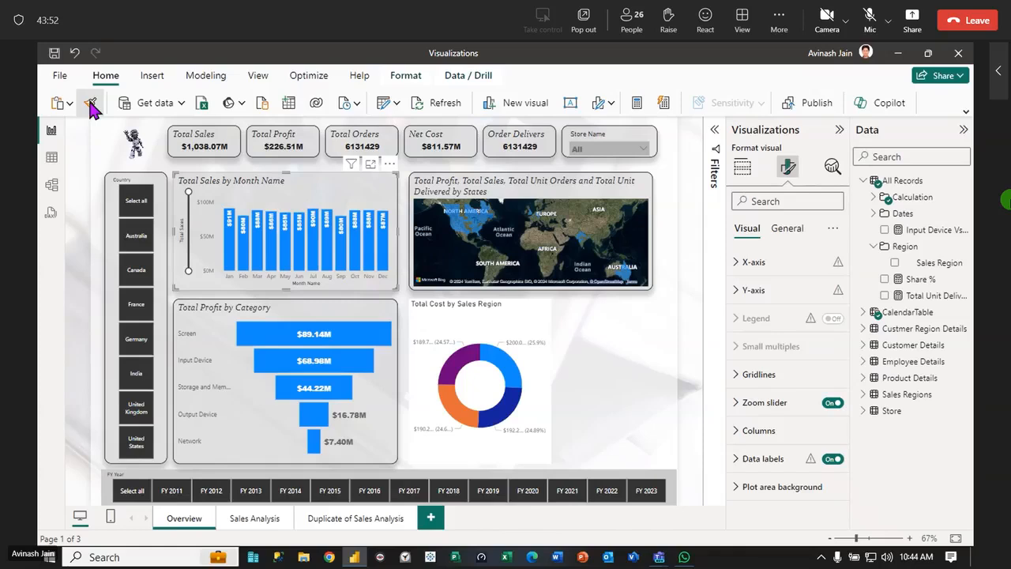
click(503, 332)
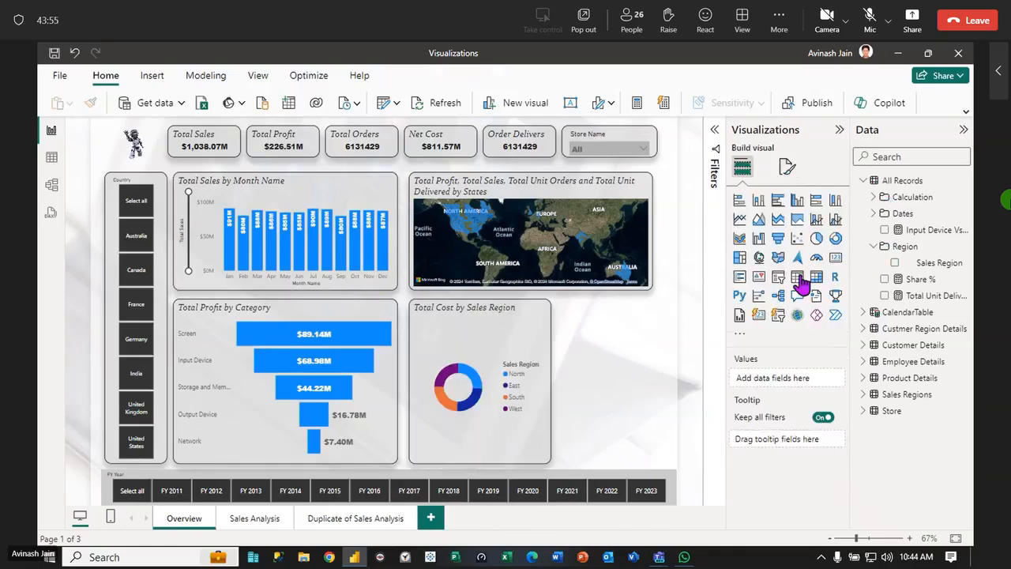
Turn off the reformatted donut chart's legend and widen the chart to match the map above it
click(787, 166)
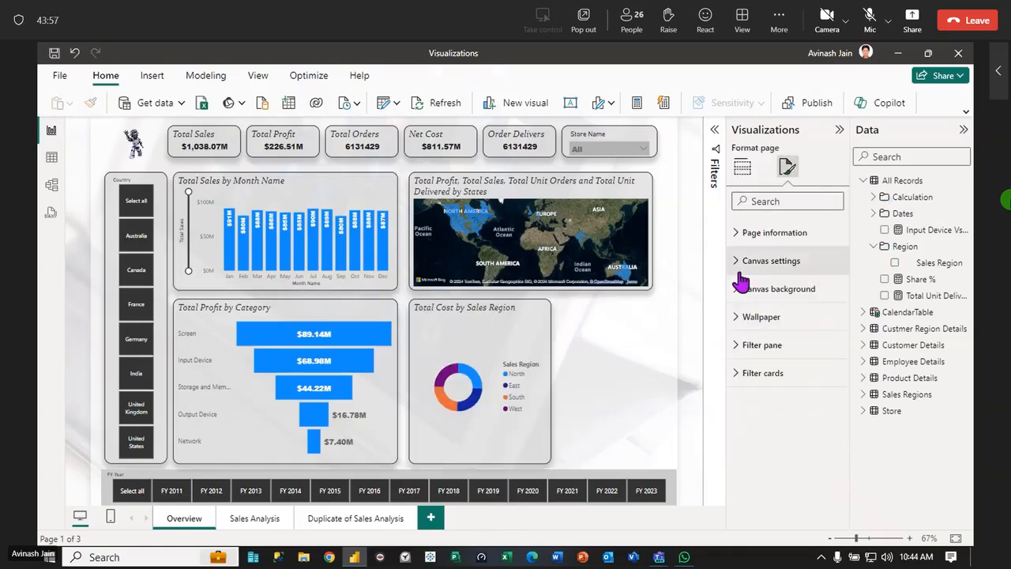
click(483, 349)
click(832, 262)
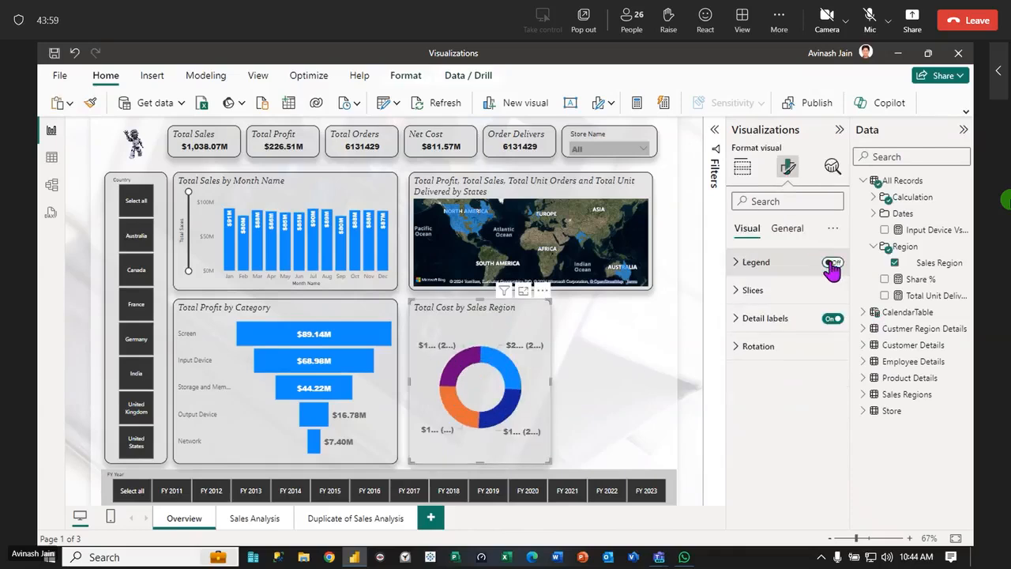
drag(553, 384, 667, 405)
click(670, 405)
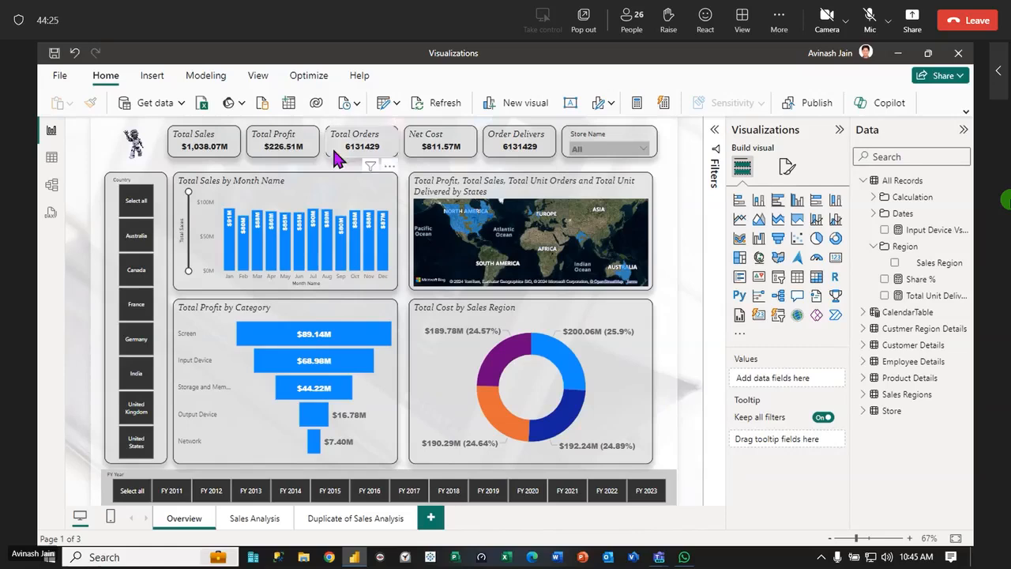
Shrink the Total Sales by Month Name chart, move the filled map next to it, and shrink the map to the same height
click(395, 282)
drag(395, 283, 332, 255)
drag(463, 190, 418, 185)
drag(584, 289, 504, 256)
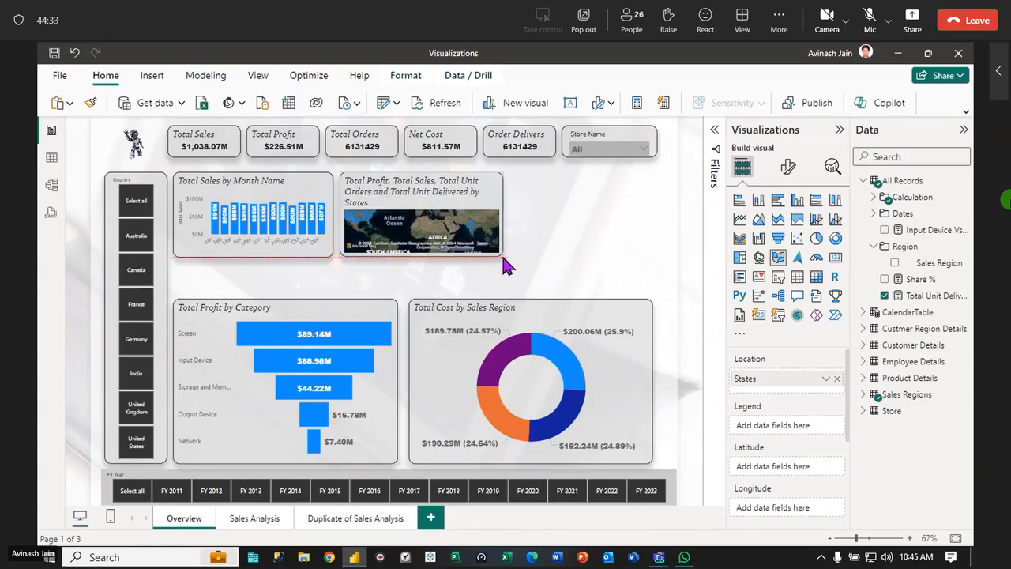
Move the donut chart beside the map in the upper row and shrink it to match that row's height
drag(567, 318, 579, 193)
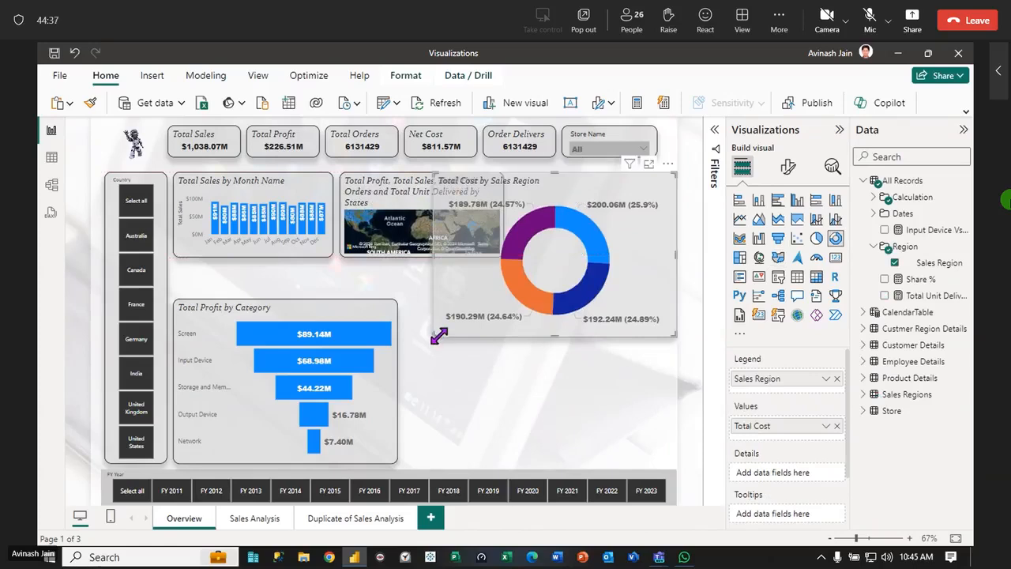
drag(435, 335, 519, 292)
drag(673, 289, 660, 268)
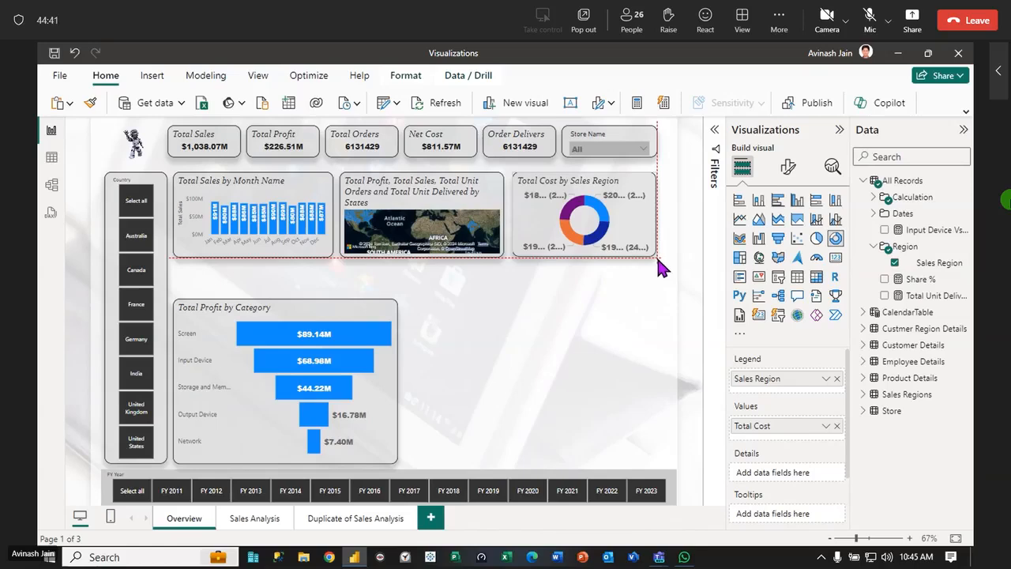
Move the Total Profit by Category funnel chart up and across, placing it below the map and donut chart
click(332, 320)
drag(332, 320, 333, 288)
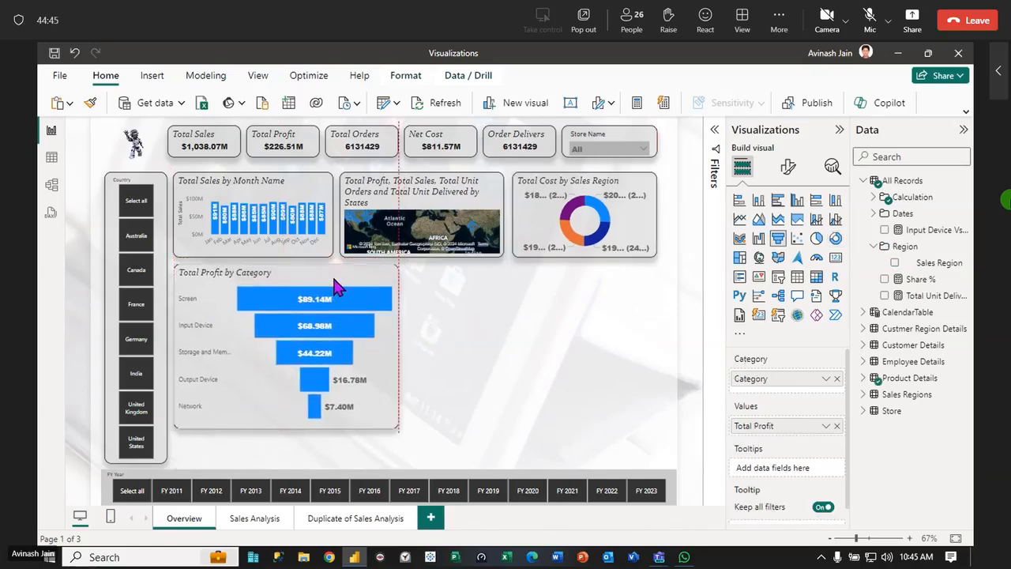
drag(394, 424, 629, 357)
Insert a line and stacked column chart below the Total Sales by Month Name chart and size it to fit beside the funnel chart
click(347, 376)
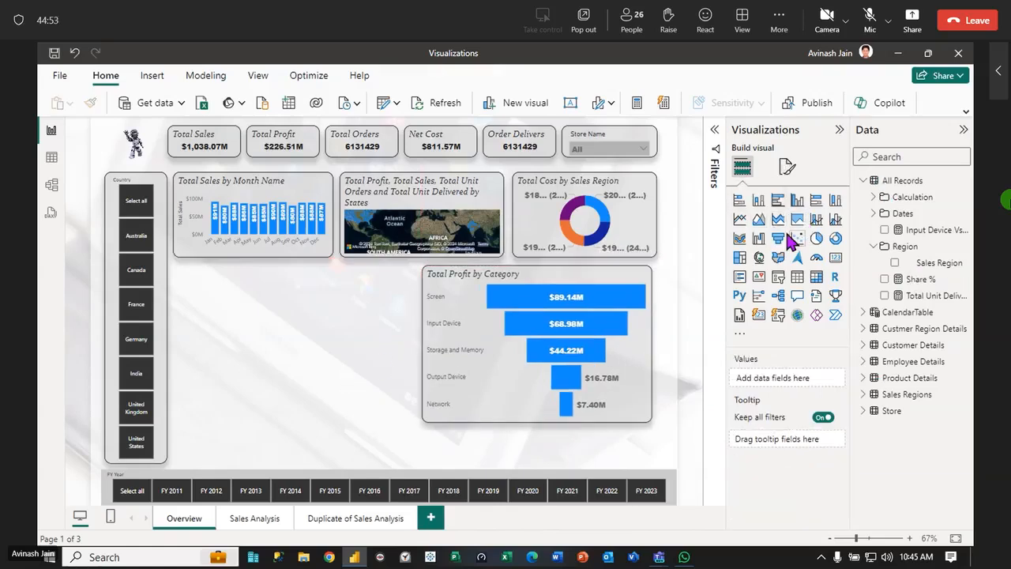
click(816, 219)
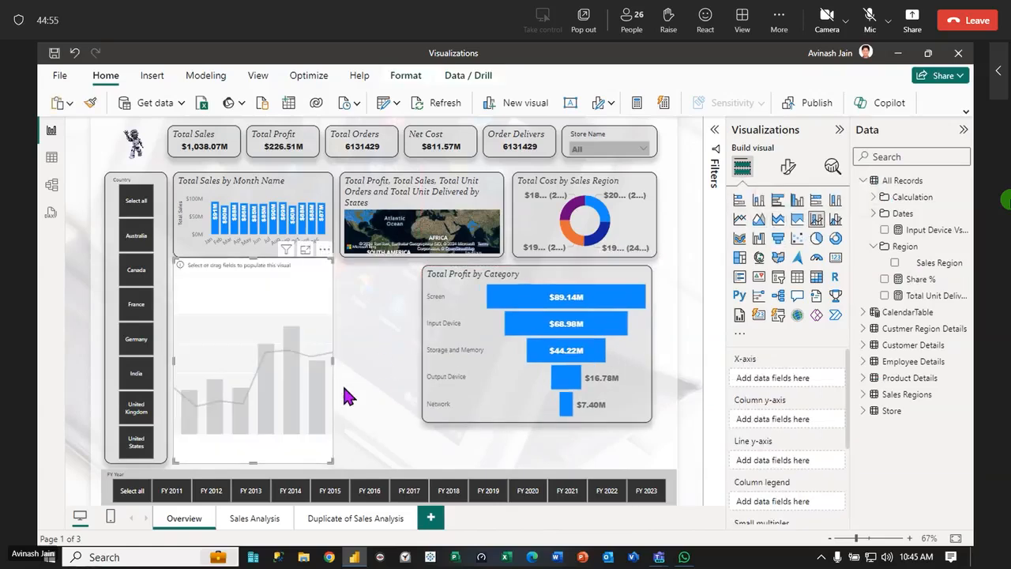
drag(332, 461, 412, 392)
drag(378, 293, 372, 299)
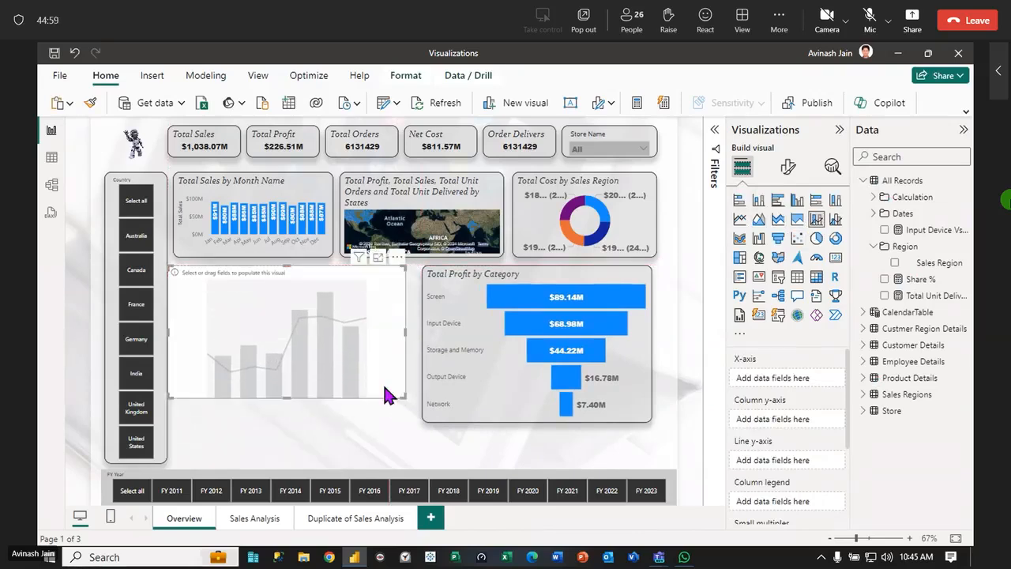
drag(403, 394, 384, 393)
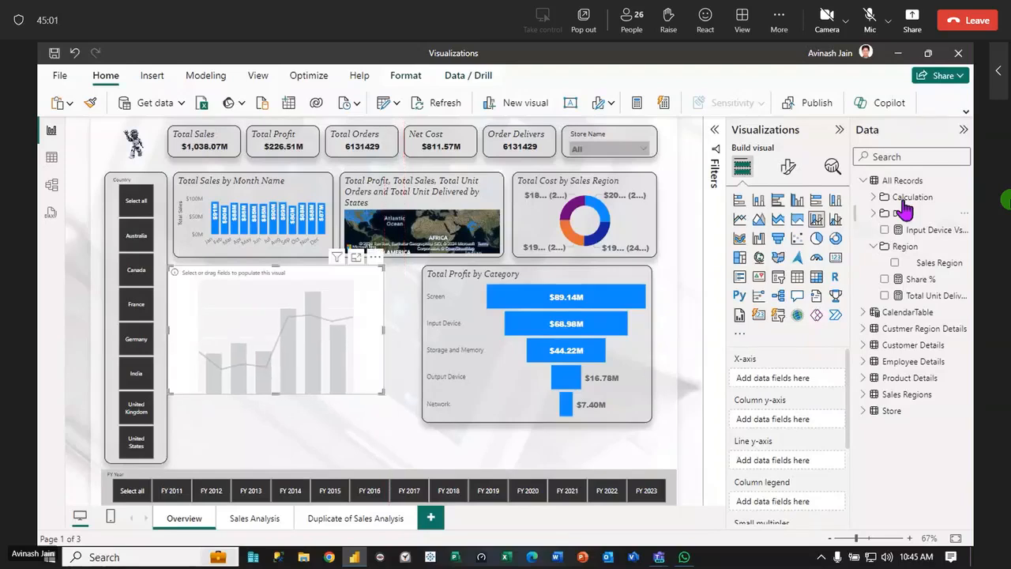
Convert the Total Sales by Month Name chart to a line and clustered column chart
click(863, 180)
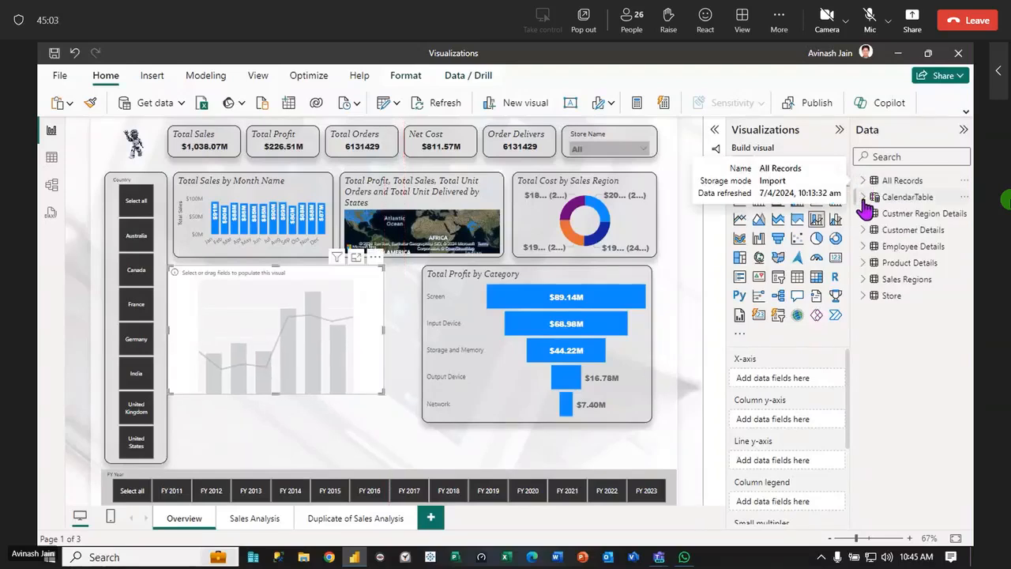
click(864, 197)
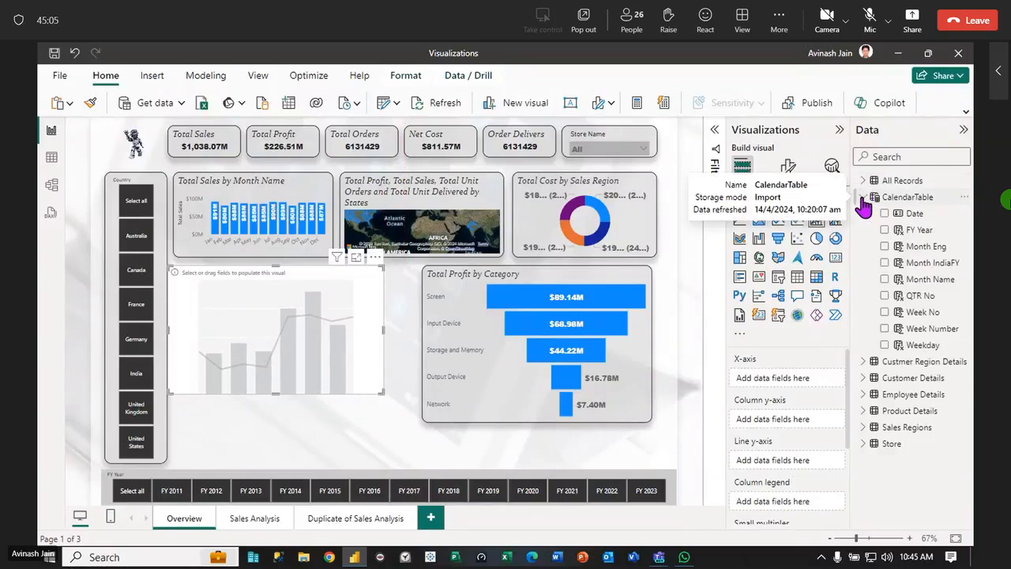
click(864, 182)
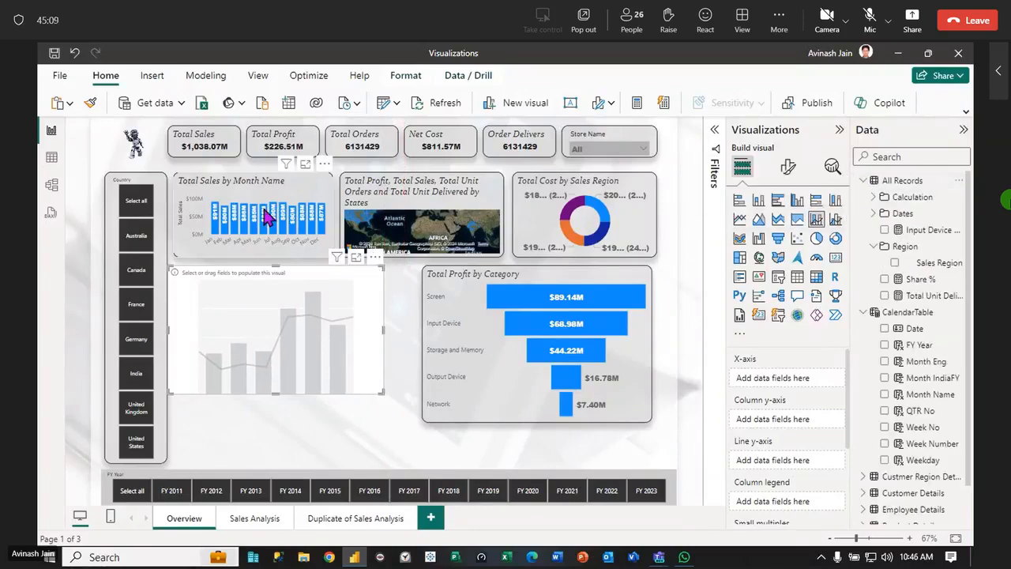
click(300, 193)
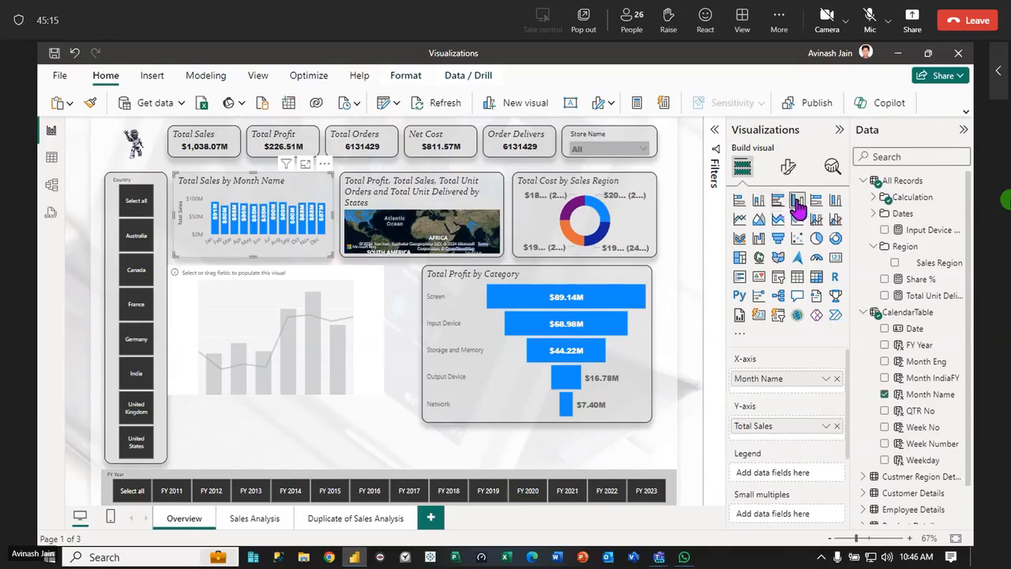
click(838, 221)
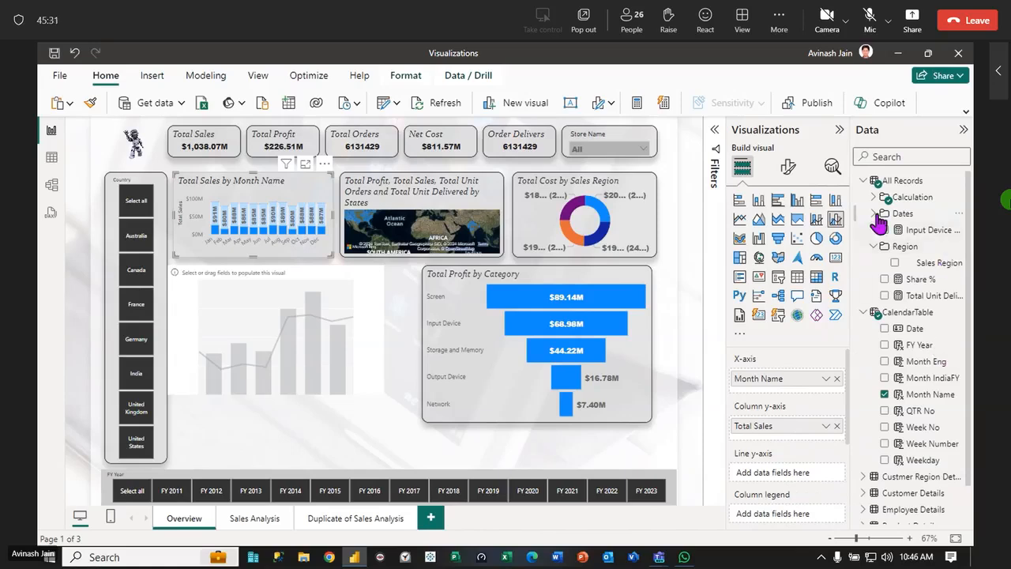
Add the Total Profit measure from the Calculation folder as the line y-axis of the monthly sales combo chart
click(875, 250)
click(863, 182)
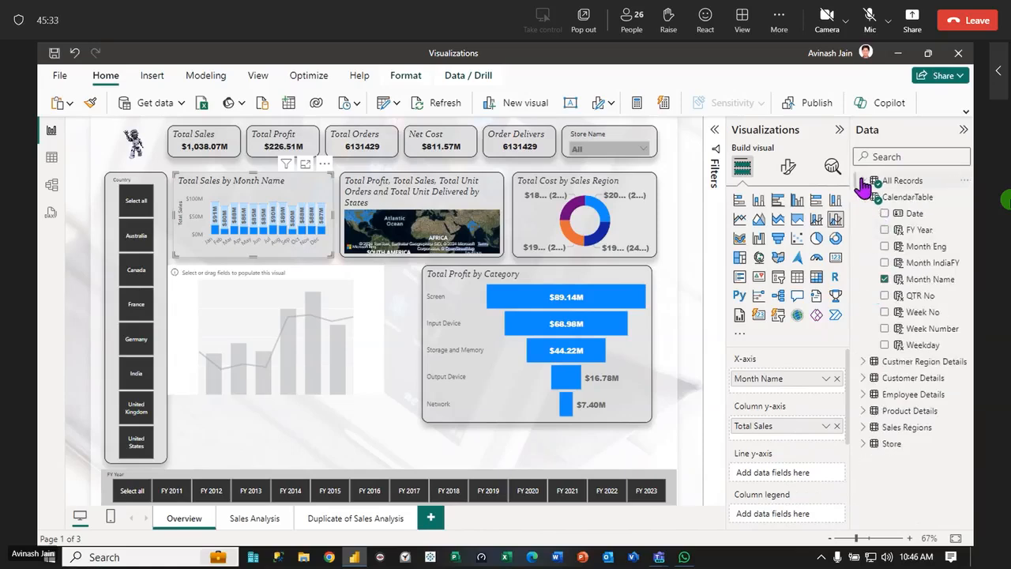
click(863, 182)
click(873, 197)
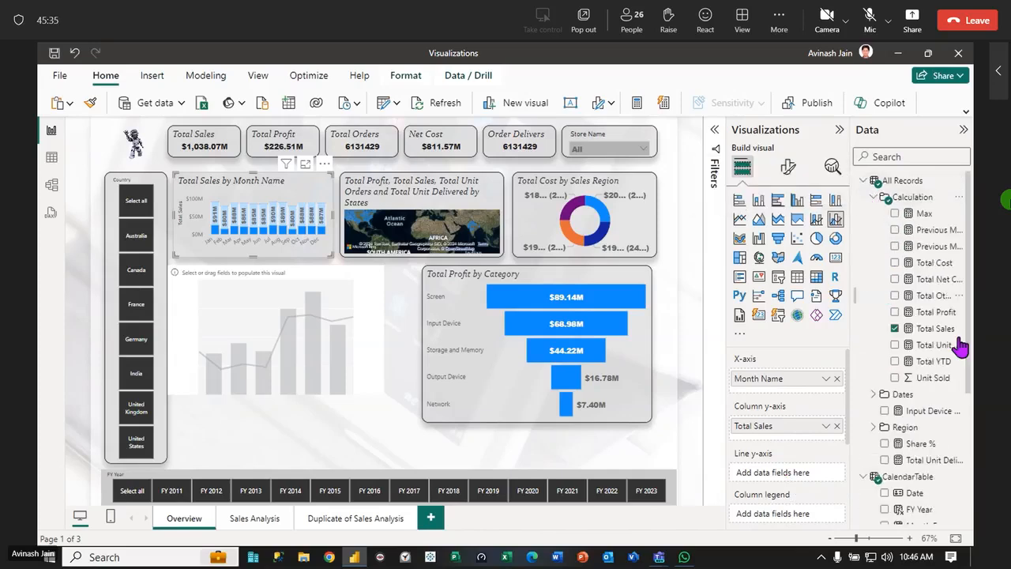
drag(941, 316, 796, 477)
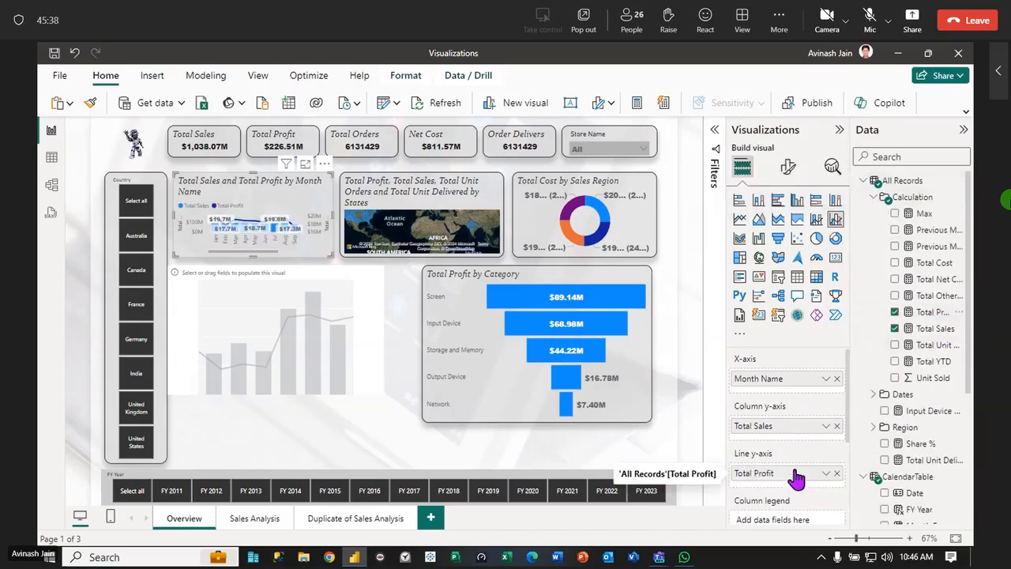
click(346, 436)
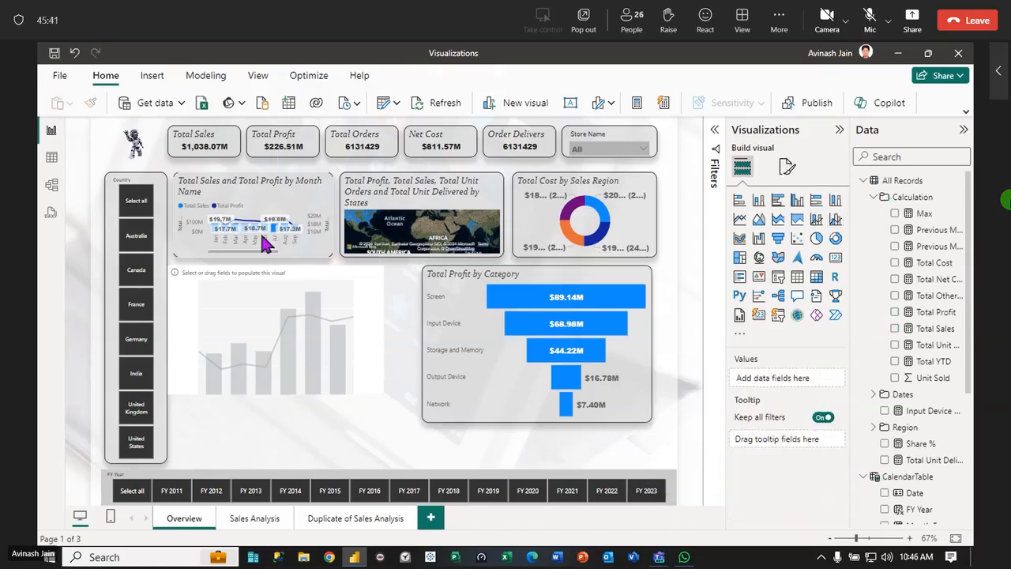
View the Total Sales and Total Profit by Month Name chart in focus mode and return to the report
click(293, 176)
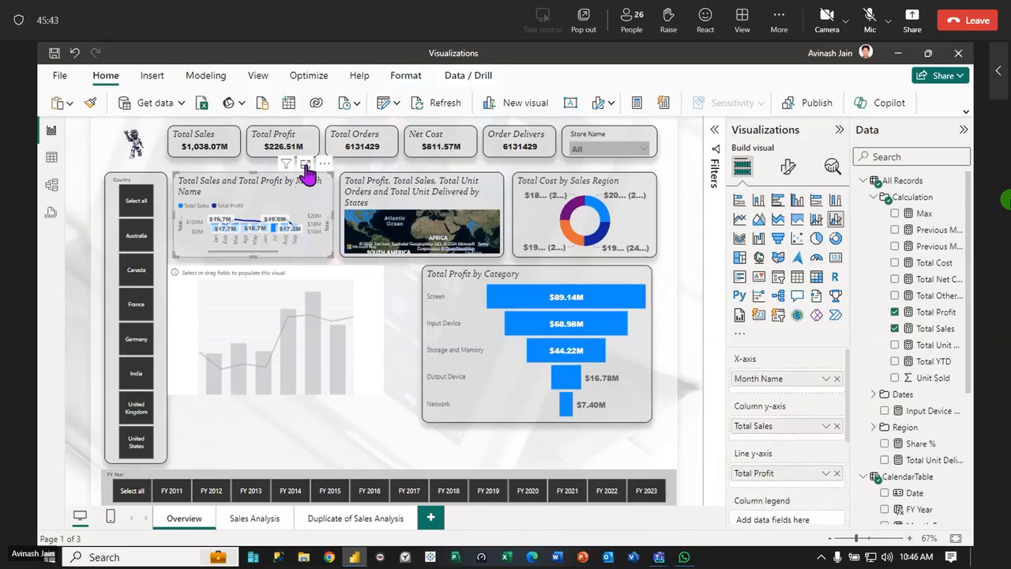
click(305, 163)
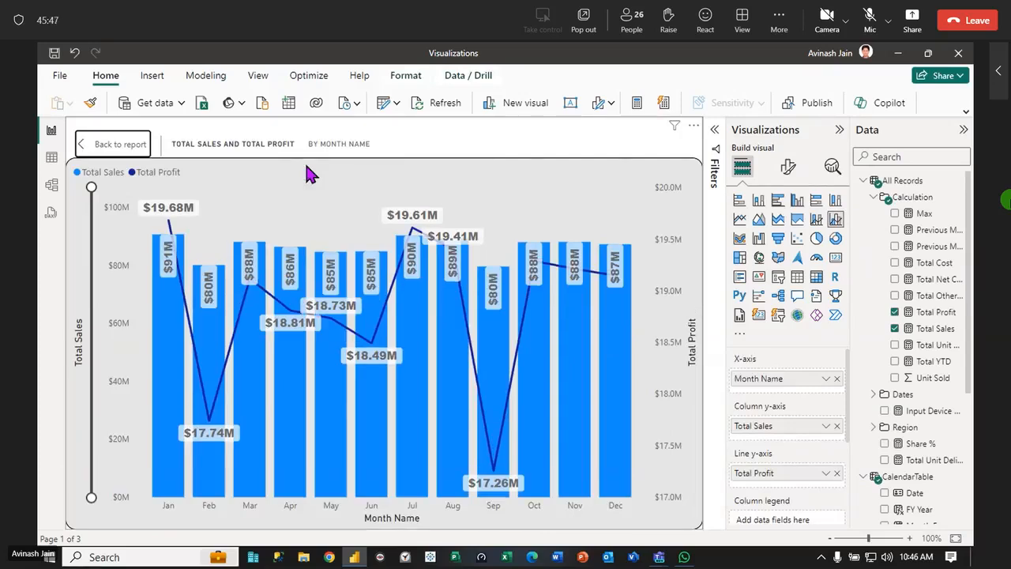
click(113, 150)
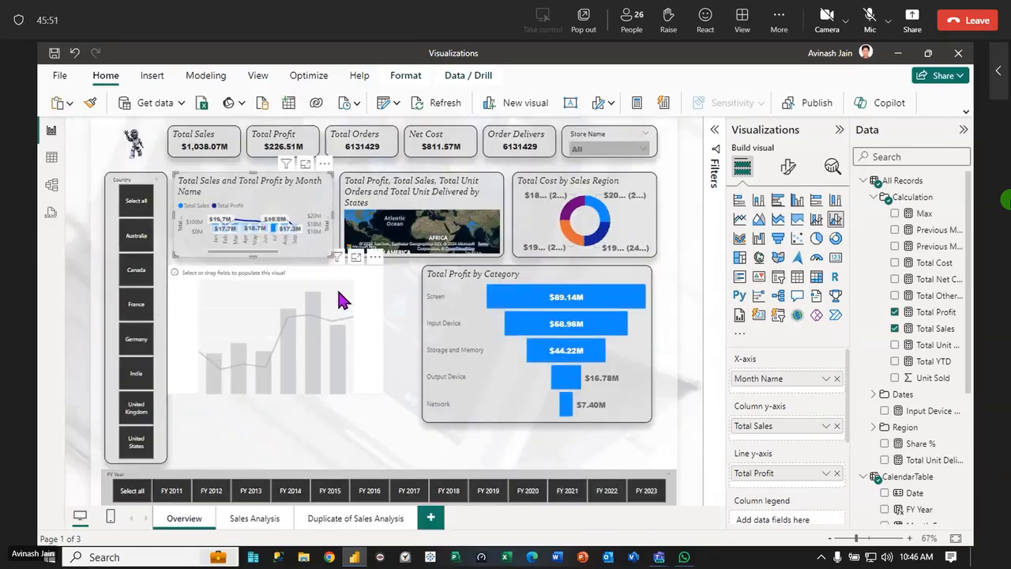
Delete the empty line and stacked column chart placeholder
click(300, 280)
drag(275, 264, 343, 368)
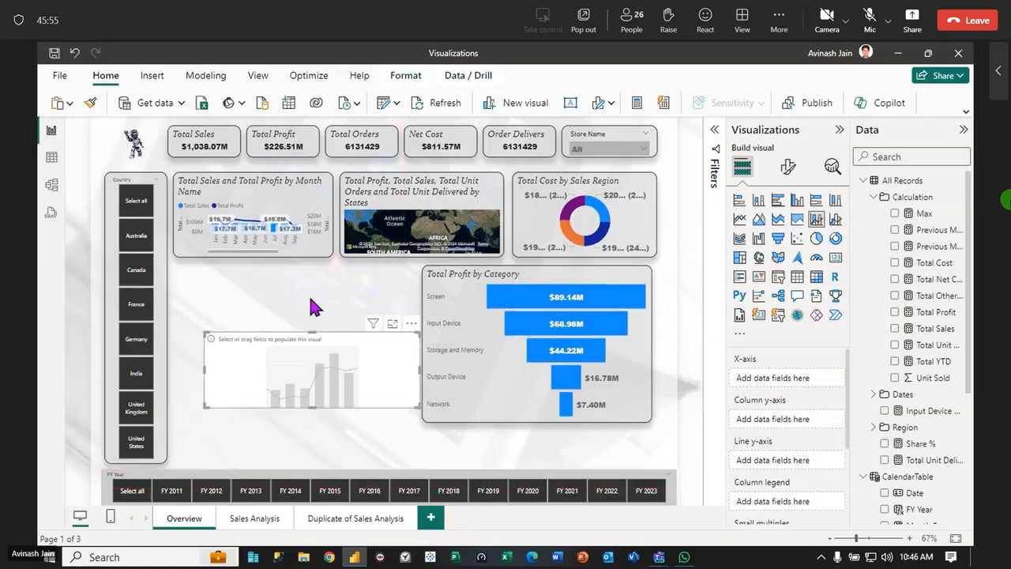
key(Delete)
Move the Total Sales and Total Profit by Month Name chart into the lower row and enlarge it to fill the space beside the funnel
drag(297, 201, 296, 300)
drag(331, 360, 409, 415)
drag(293, 273, 293, 271)
drag(290, 412, 304, 456)
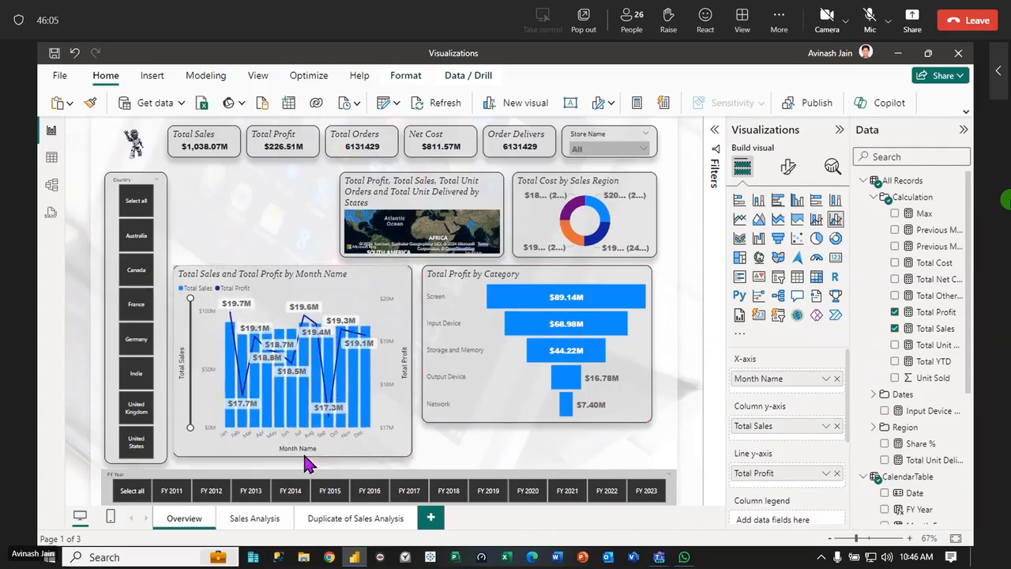
Shrink the Total Profit by Category funnel and move it into the free upper-row space beside the map, matching that row's height
click(512, 277)
drag(648, 420, 644, 342)
drag(572, 284, 181, 228)
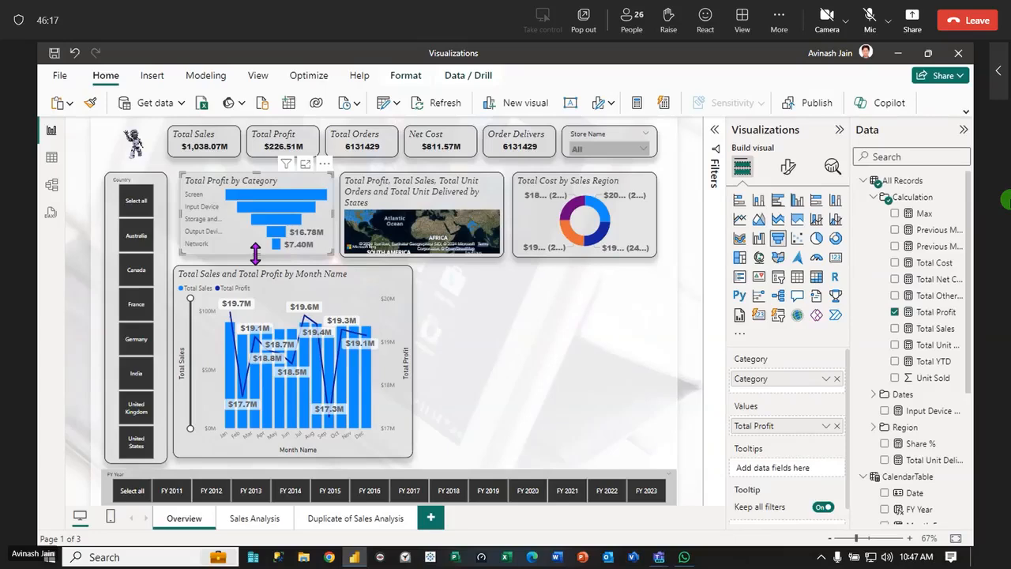
drag(256, 254, 256, 259)
Align the Total Sales and Total Profit by Month Name chart under the funnel, make it shorter and slightly wider, and leave a gap above
drag(191, 287, 197, 291)
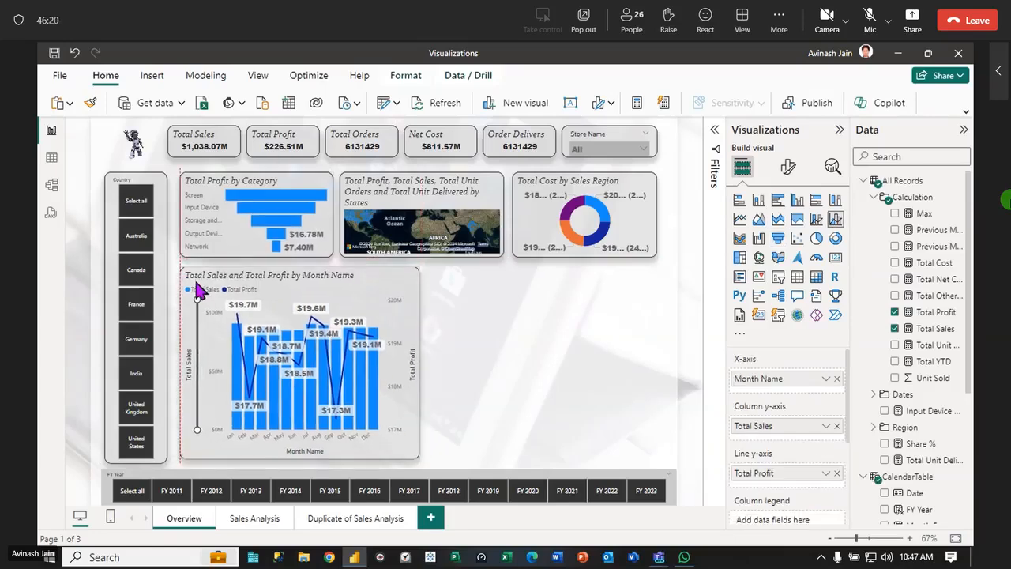
drag(417, 456, 435, 385)
click(488, 385)
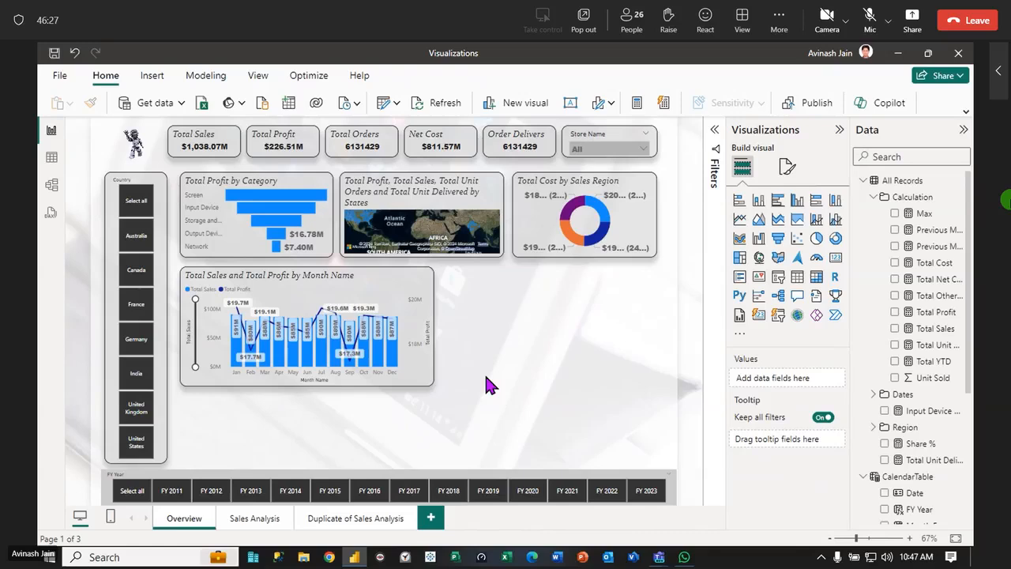
click(361, 282)
drag(372, 276, 372, 286)
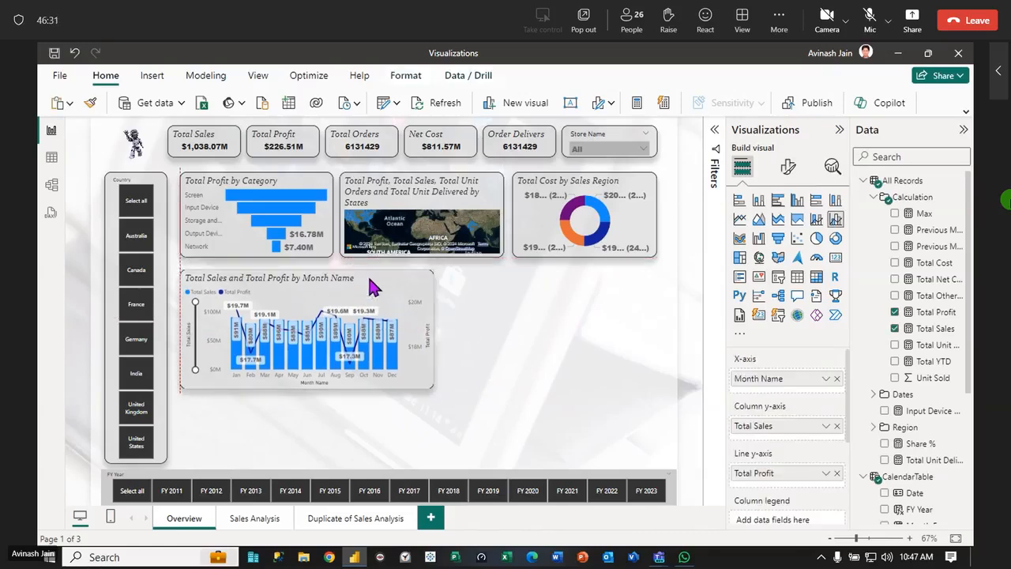
click(459, 323)
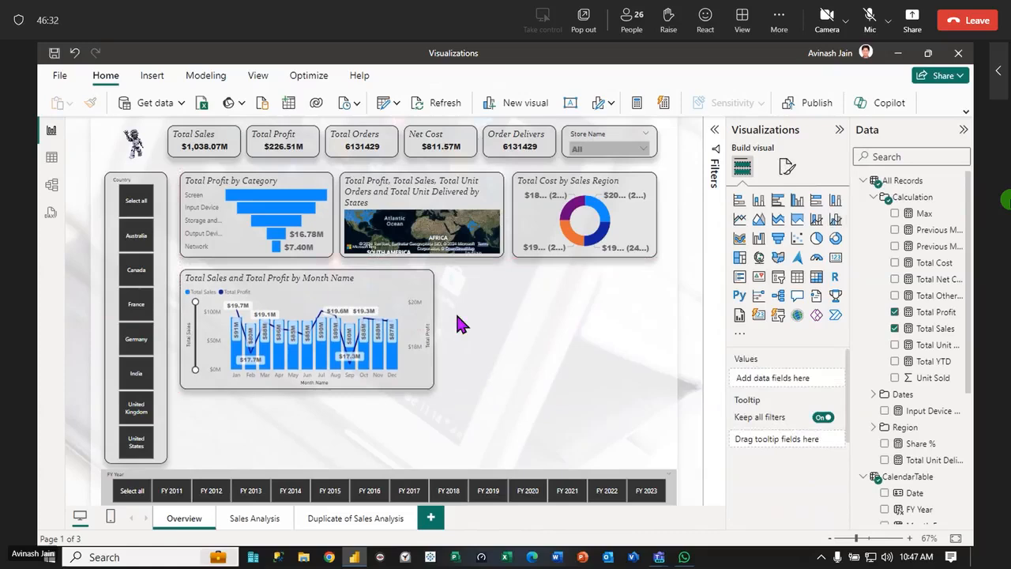
Insert an empty table visual beside the monthly combo chart and size it to fill the lower row down to the FY Year slicer
click(798, 277)
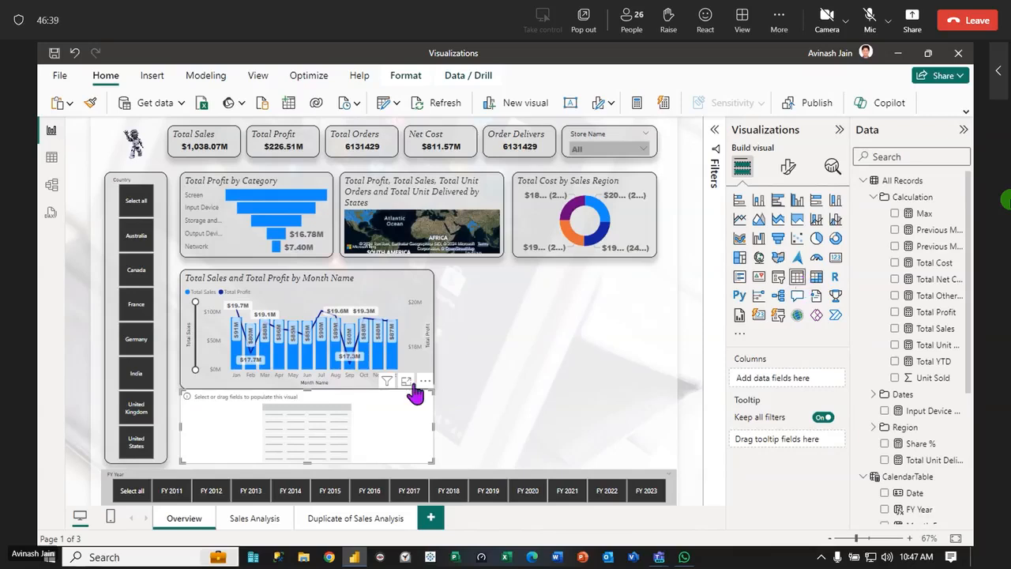
drag(399, 418, 644, 299)
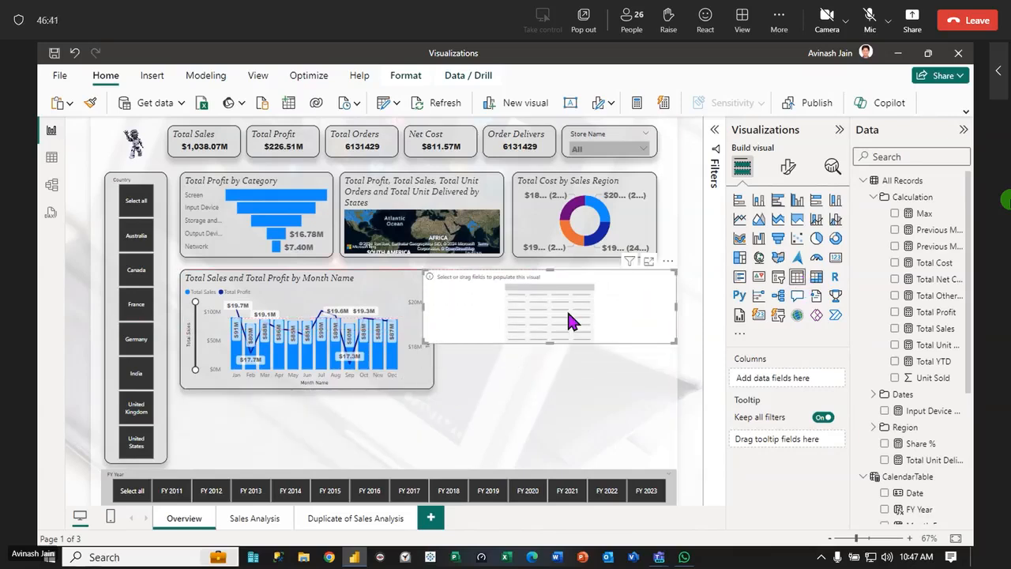
drag(423, 306, 448, 306)
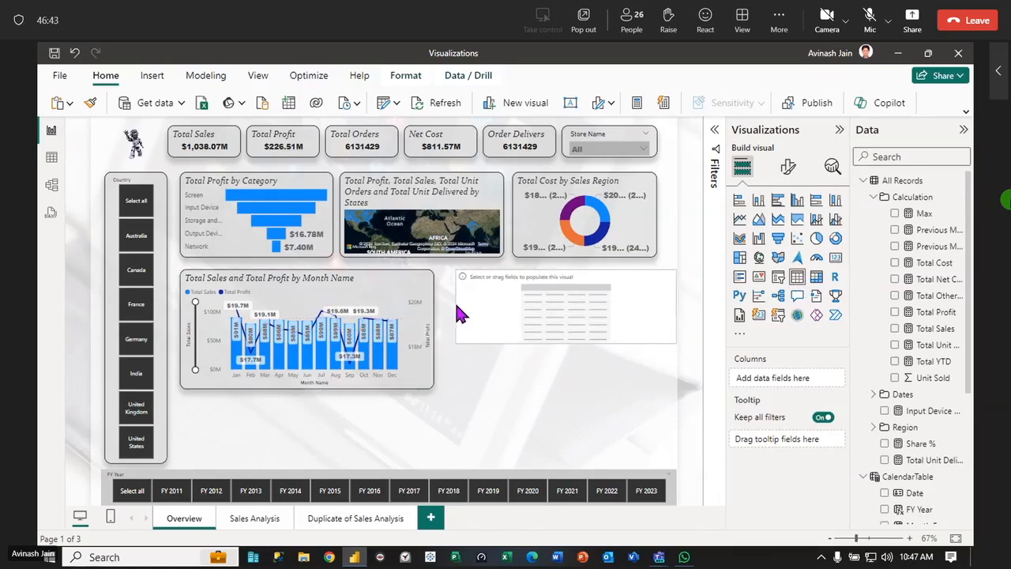
drag(676, 316, 656, 316)
drag(557, 344, 551, 418)
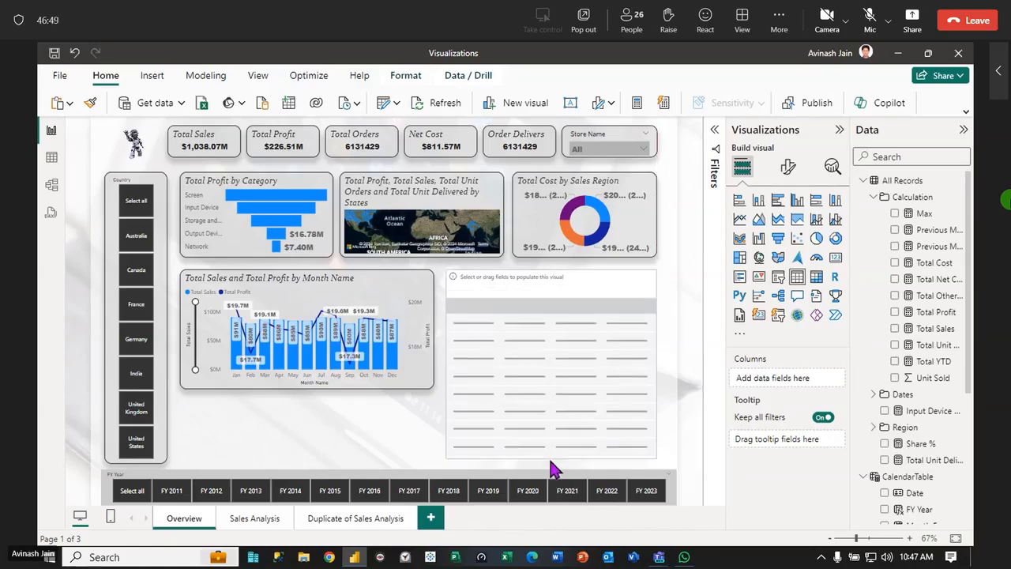
click(388, 414)
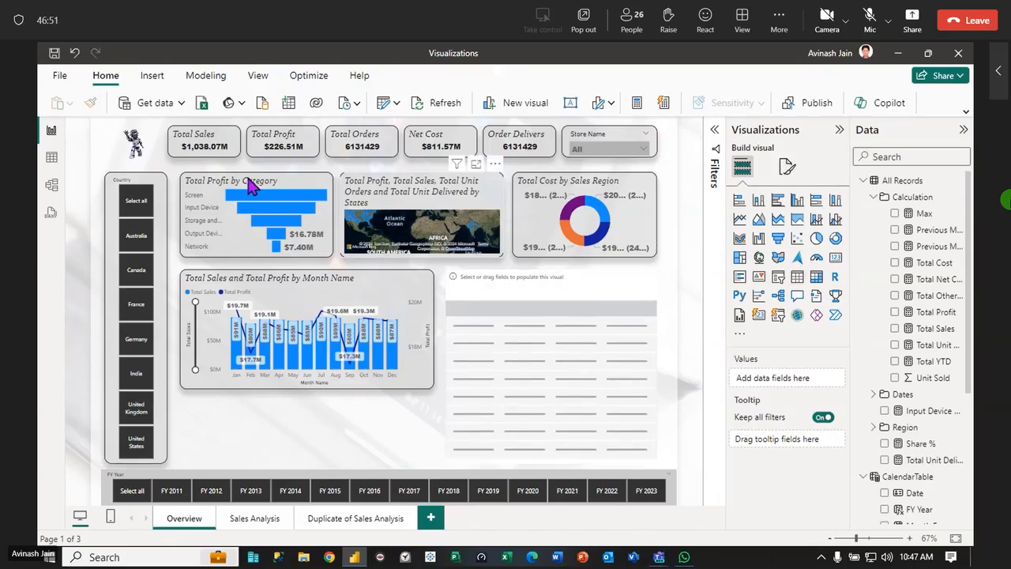
Apply the Total Profit by Category funnel's formatting to the empty table visual and collapse the All Records and CalendarTable field lists
click(282, 186)
click(90, 104)
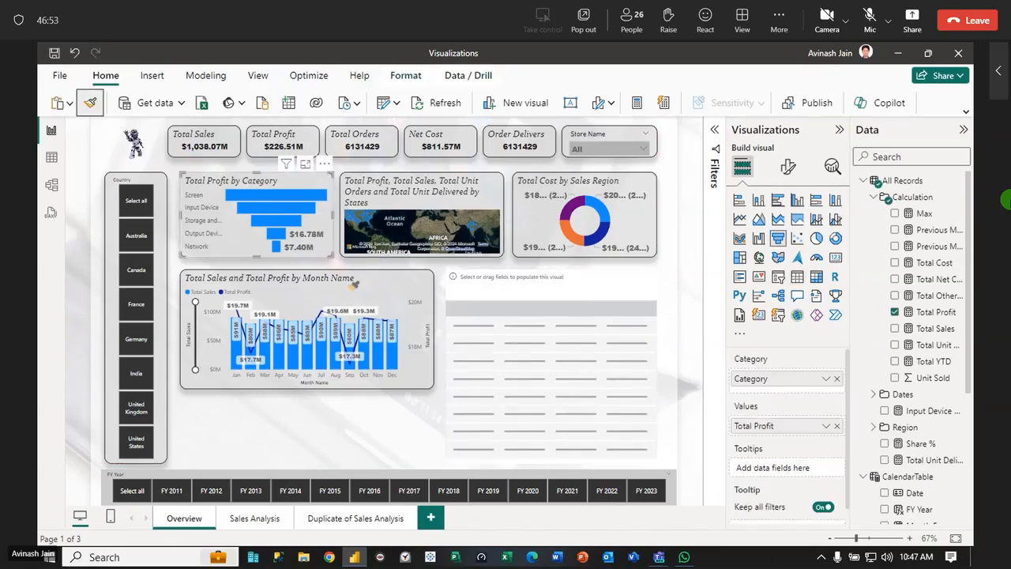
click(605, 305)
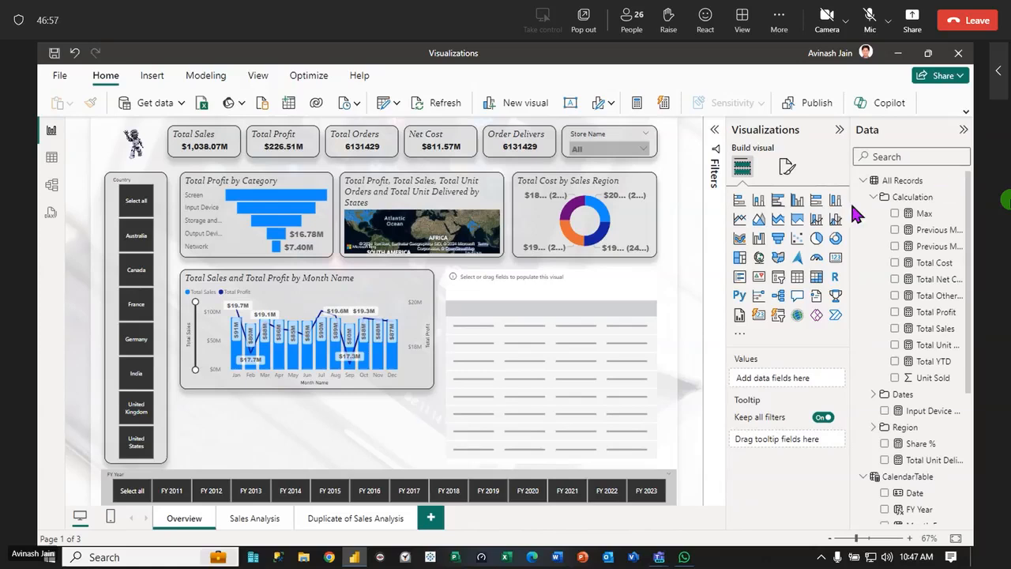
click(864, 180)
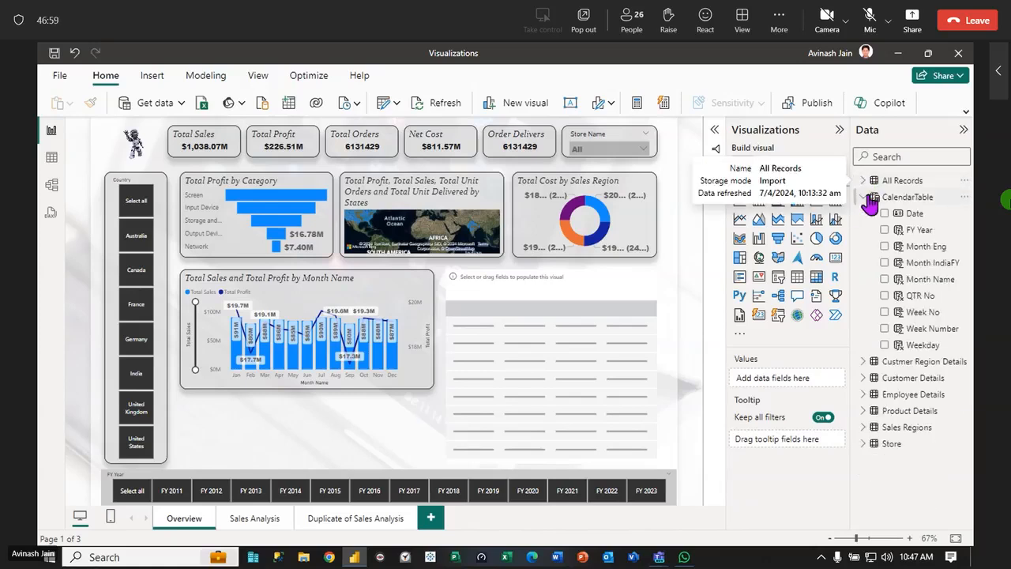
click(864, 197)
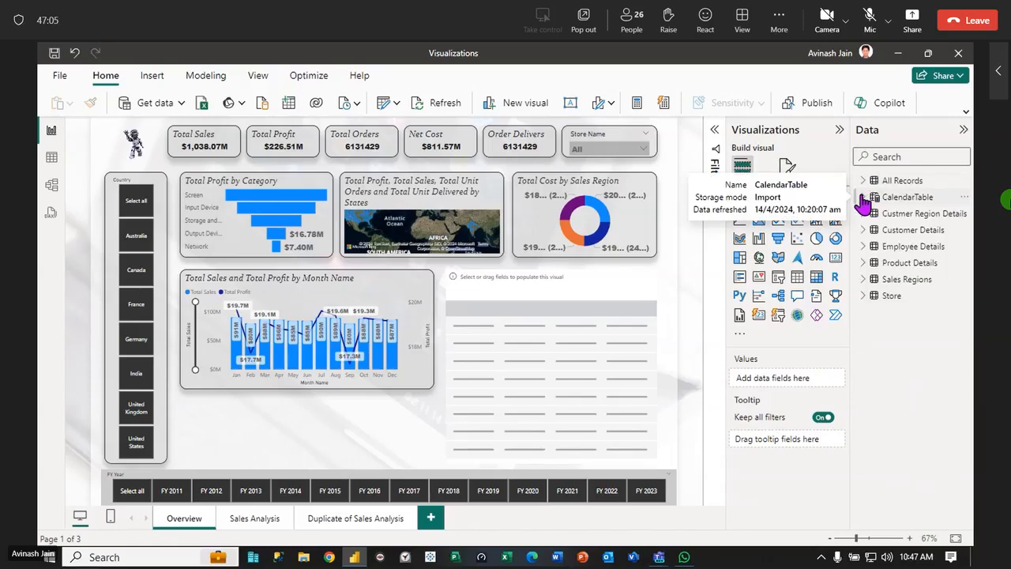
Exclude Germany in the Country slicer and examine the map's state details, including in focus mode, before returning to the report
click(136, 345)
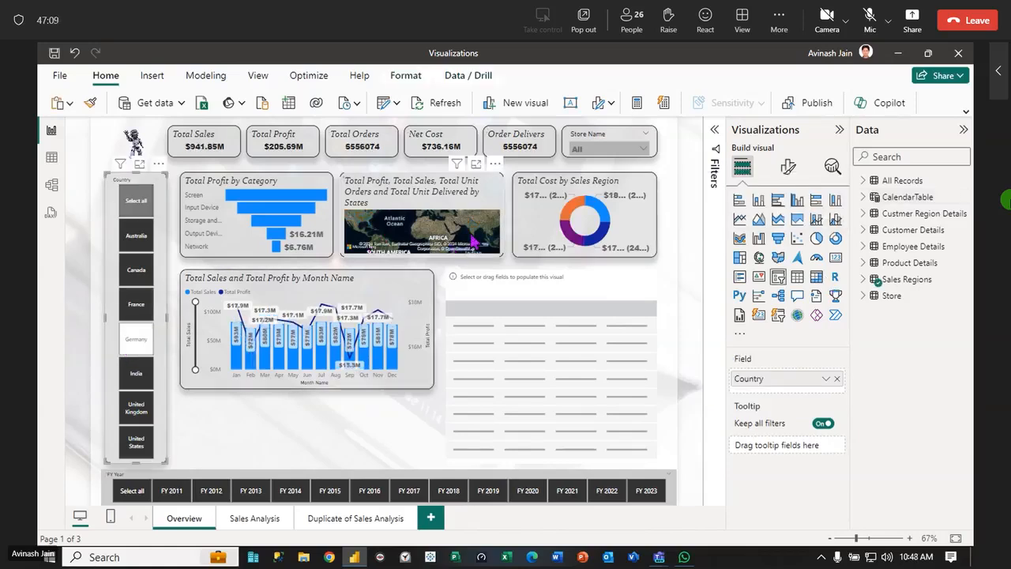
click(485, 235)
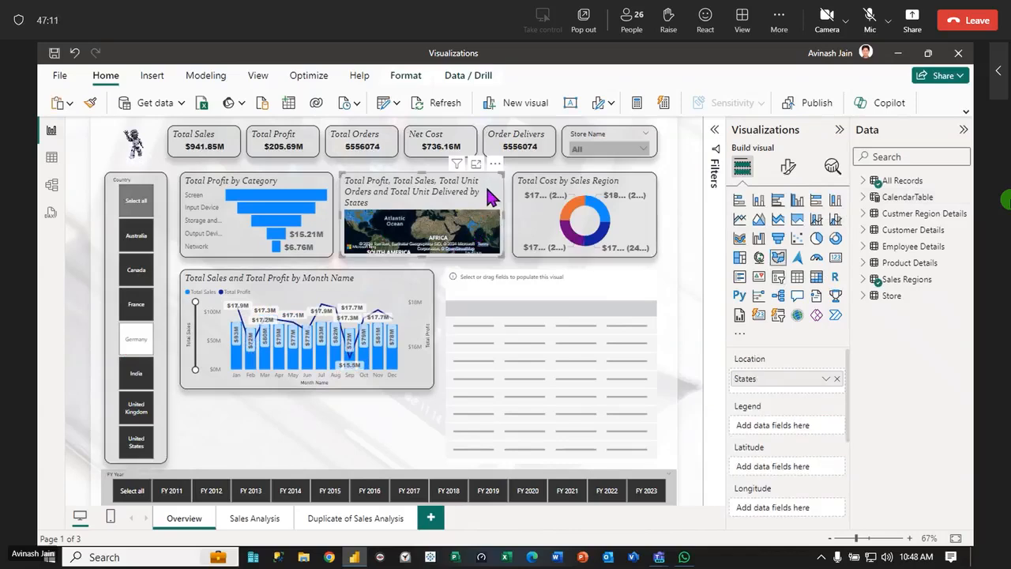
mouse_move(473, 230)
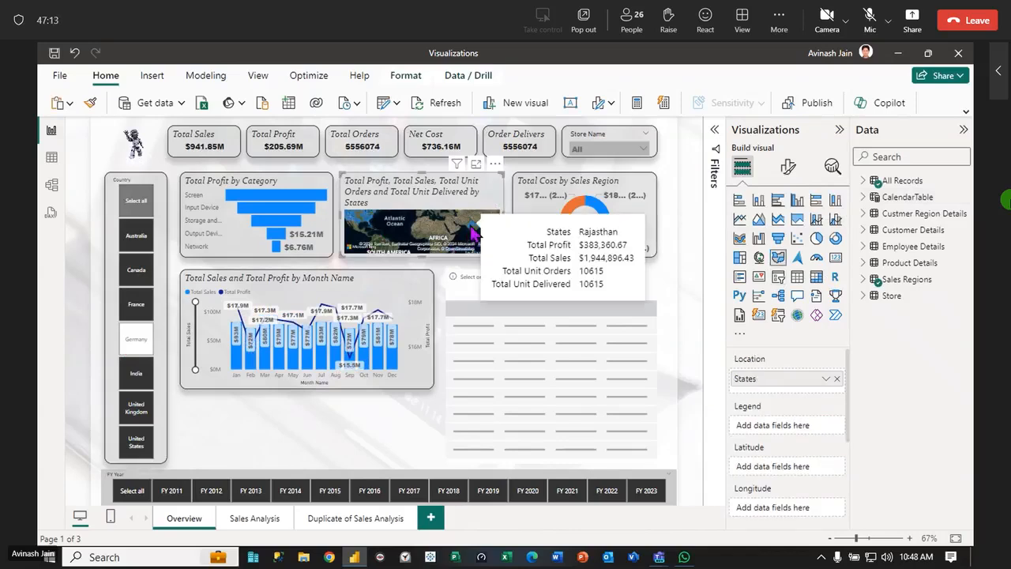
click(363, 283)
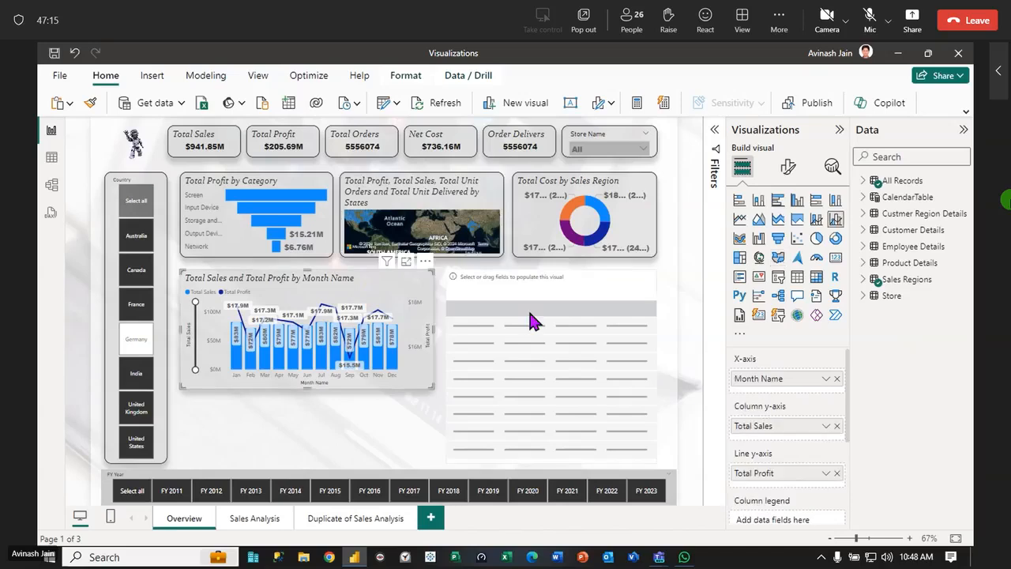
click(535, 288)
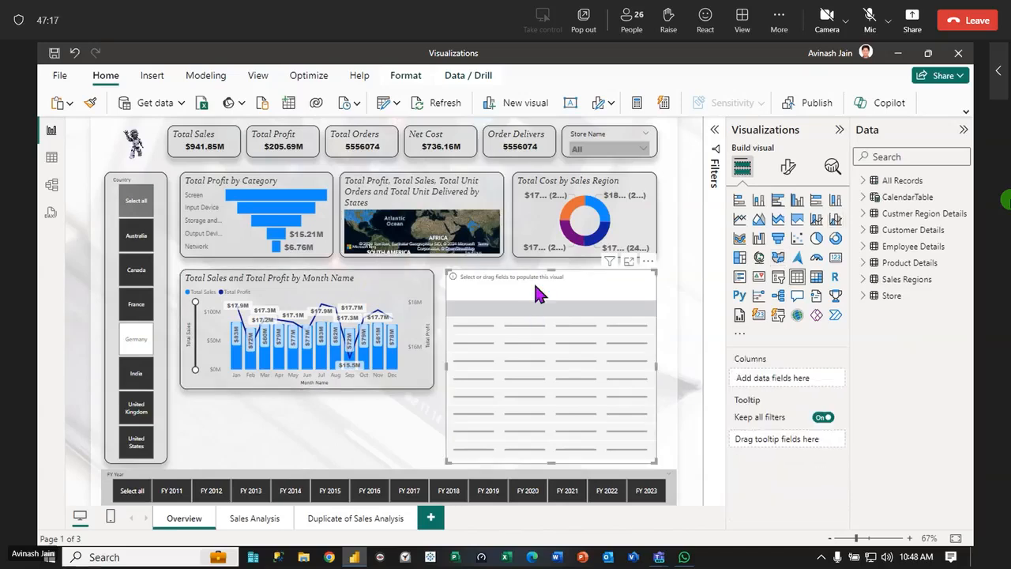
click(477, 165)
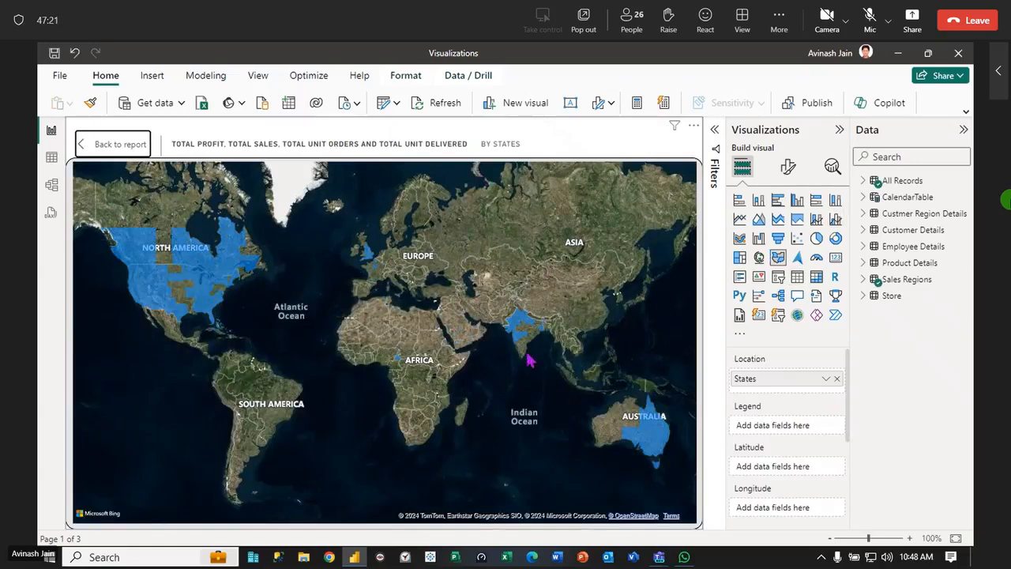
click(117, 148)
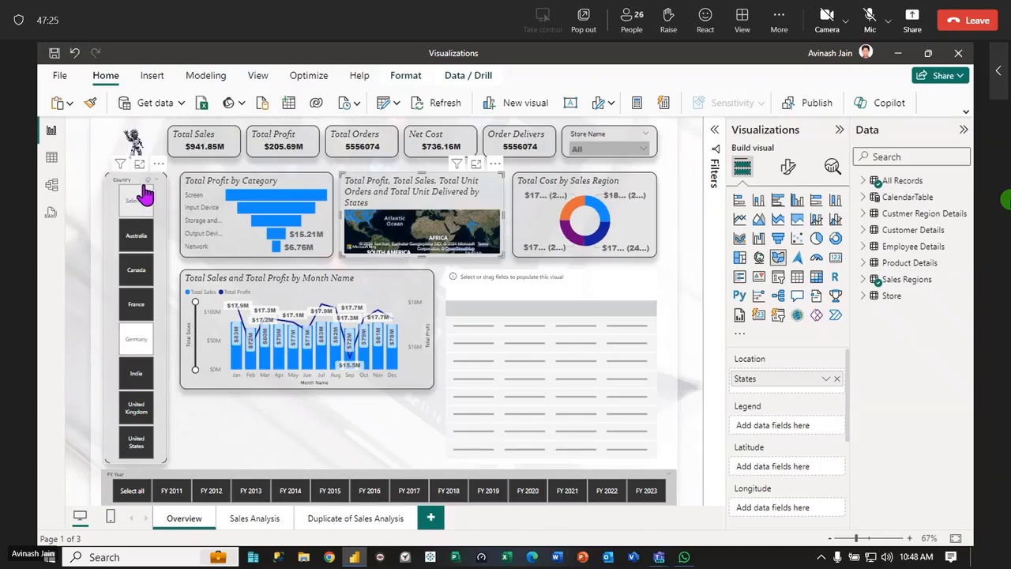
Filter the Country slicer to India only and view the states map in focus mode before returning to the report
click(142, 197)
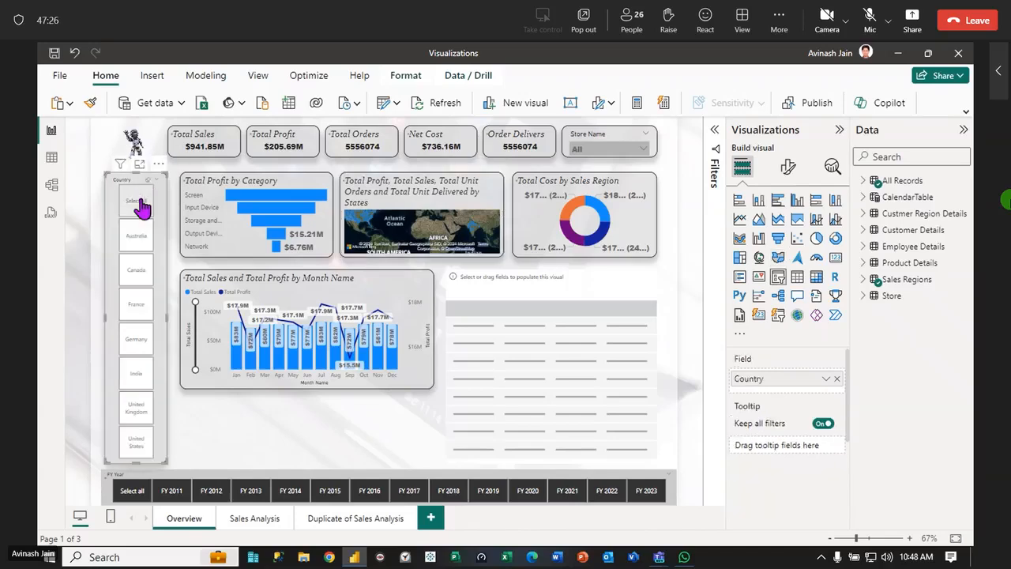
click(140, 379)
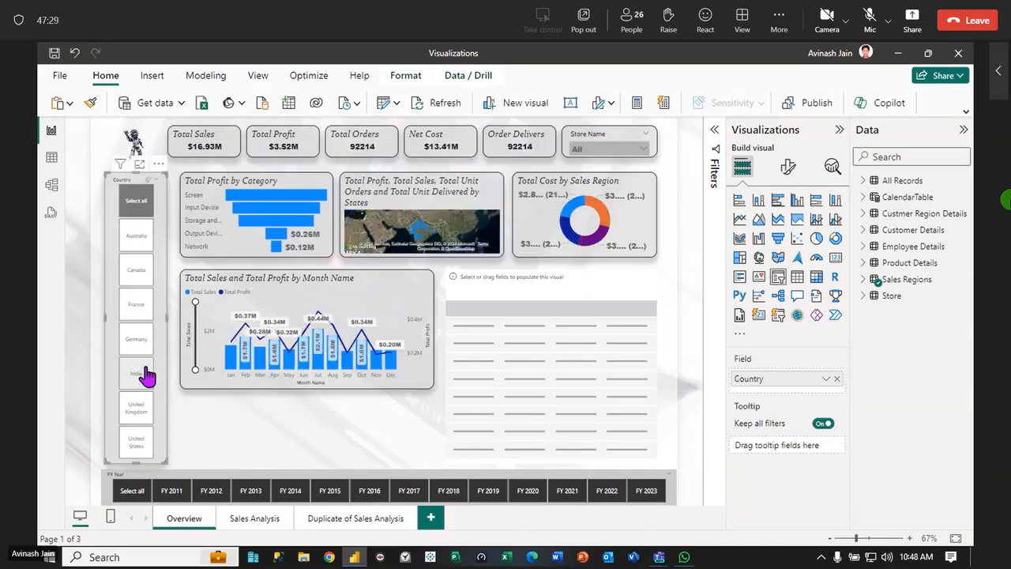
click(476, 164)
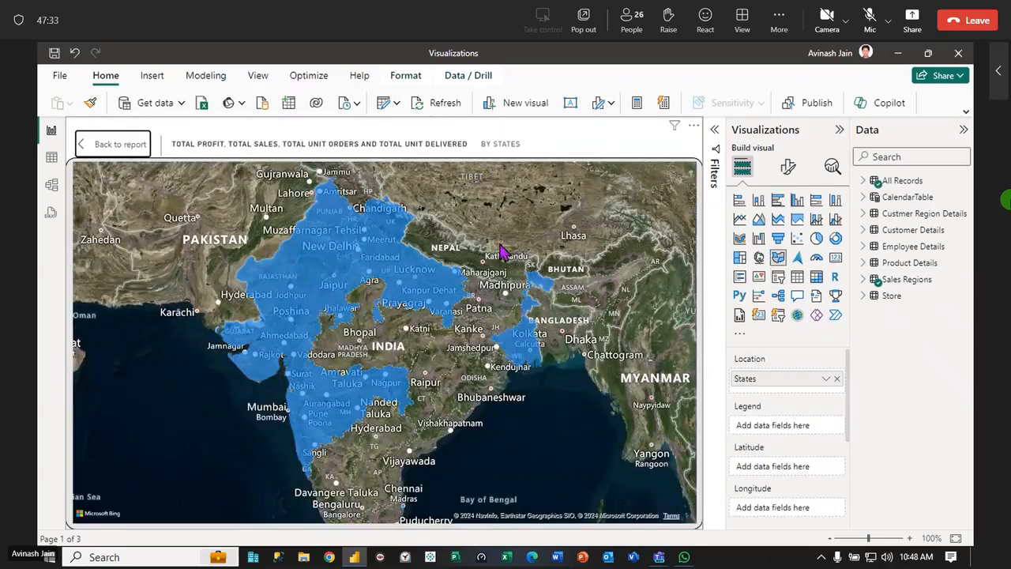
click(110, 145)
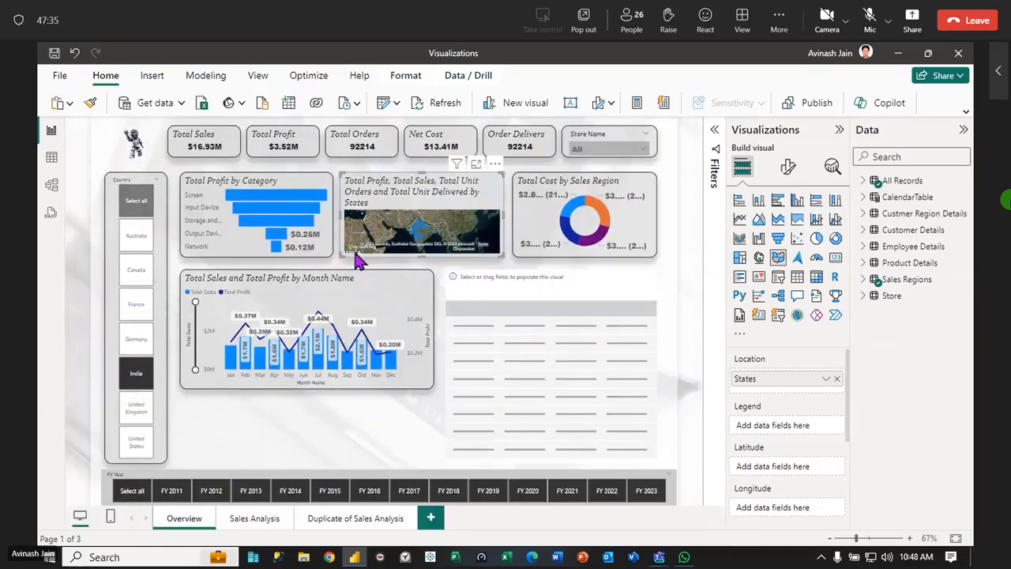
Replace Sales Region with Gender from Customer Details as the legend of the Total Cost donut chart
click(506, 302)
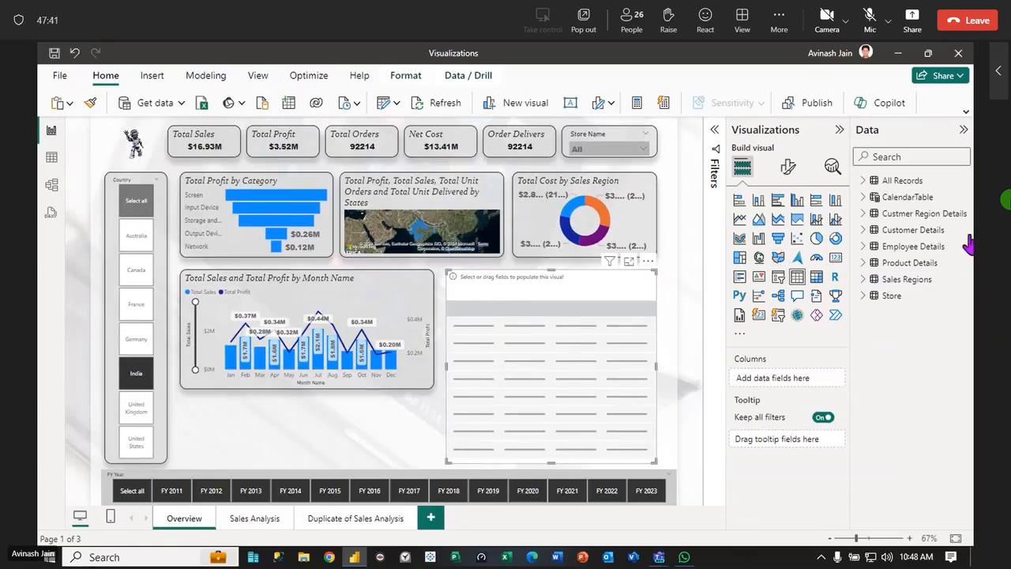
click(861, 231)
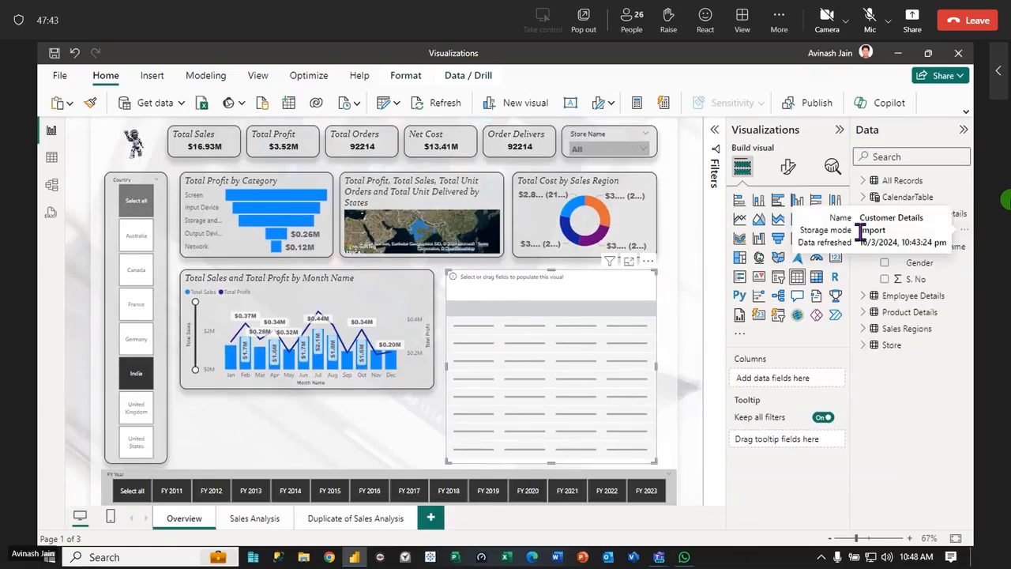
click(863, 231)
click(585, 191)
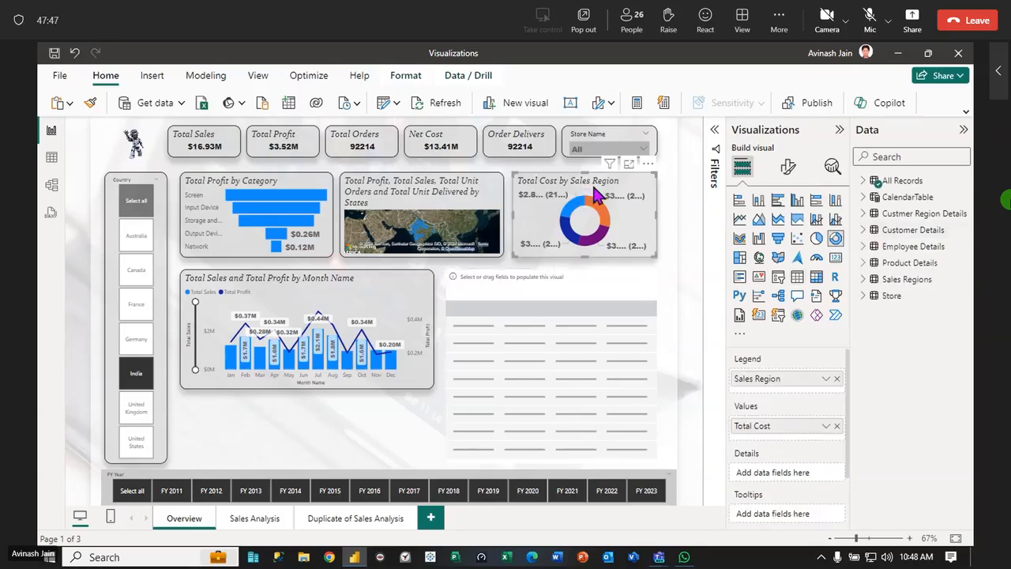
click(836, 379)
click(864, 230)
drag(872, 260, 787, 384)
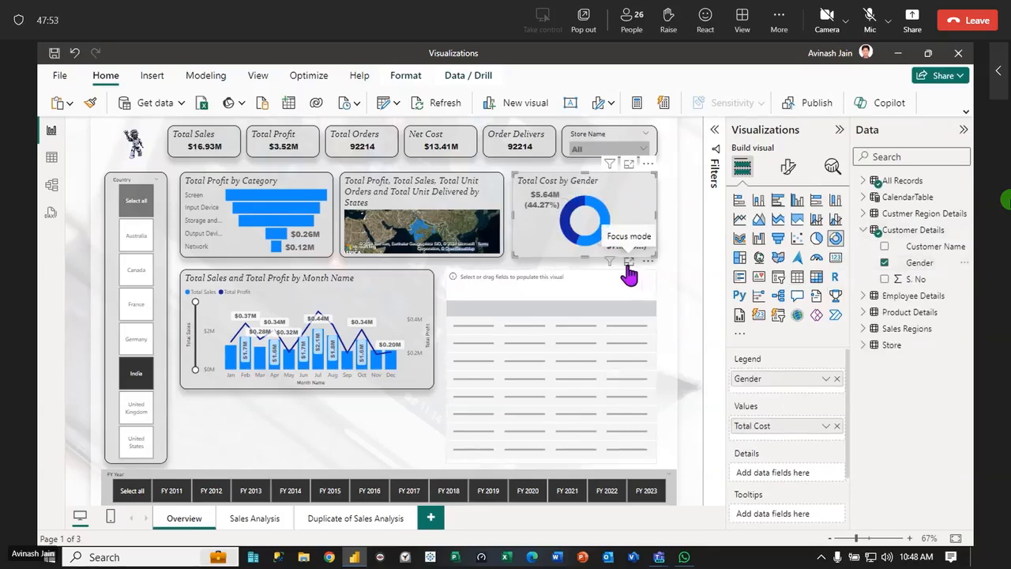
mouse_move(604, 225)
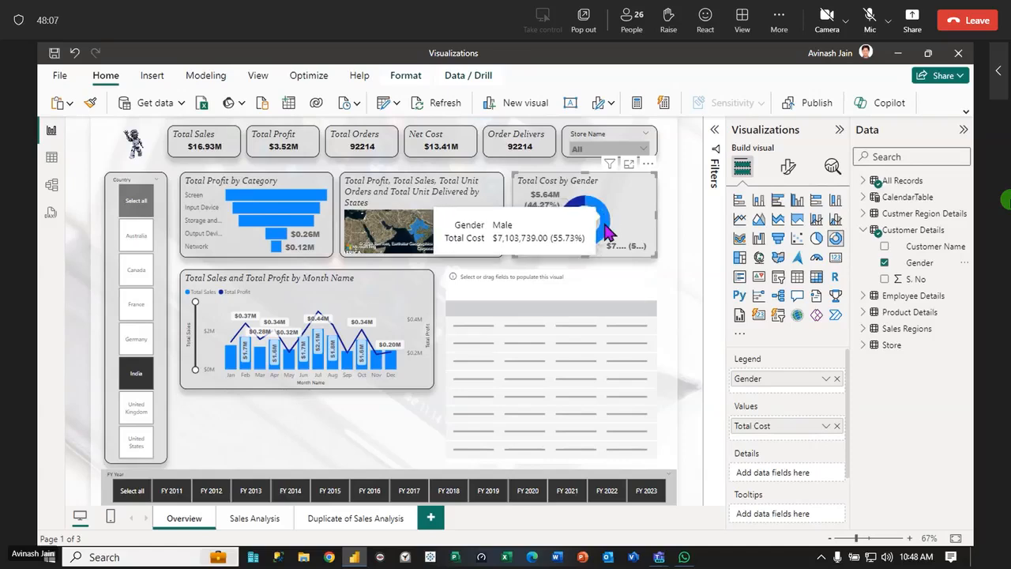
Add Store Manager from the Store table as the first column of the empty table visual, leaving the field lists collapsed
click(614, 278)
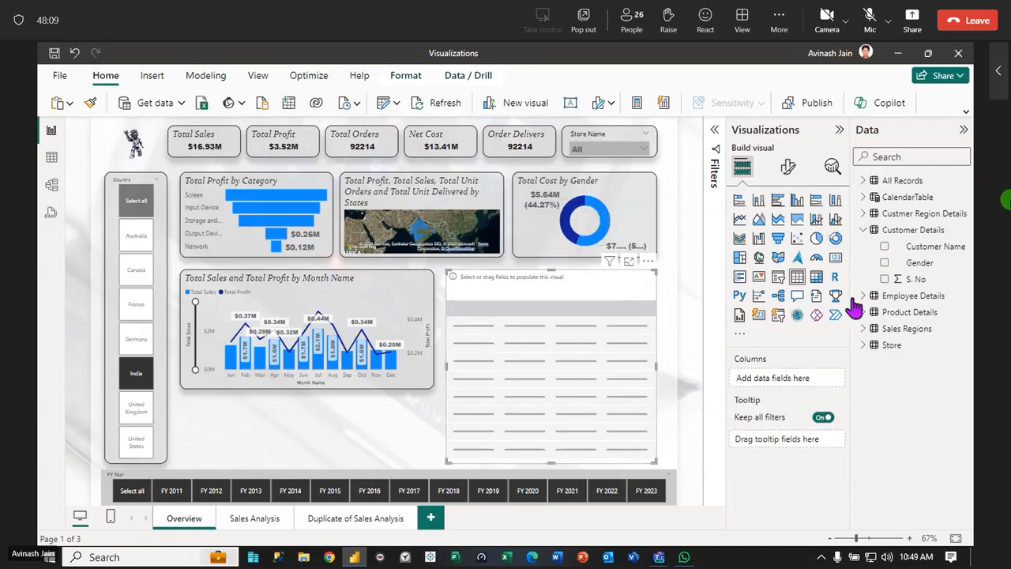
click(865, 230)
click(864, 215)
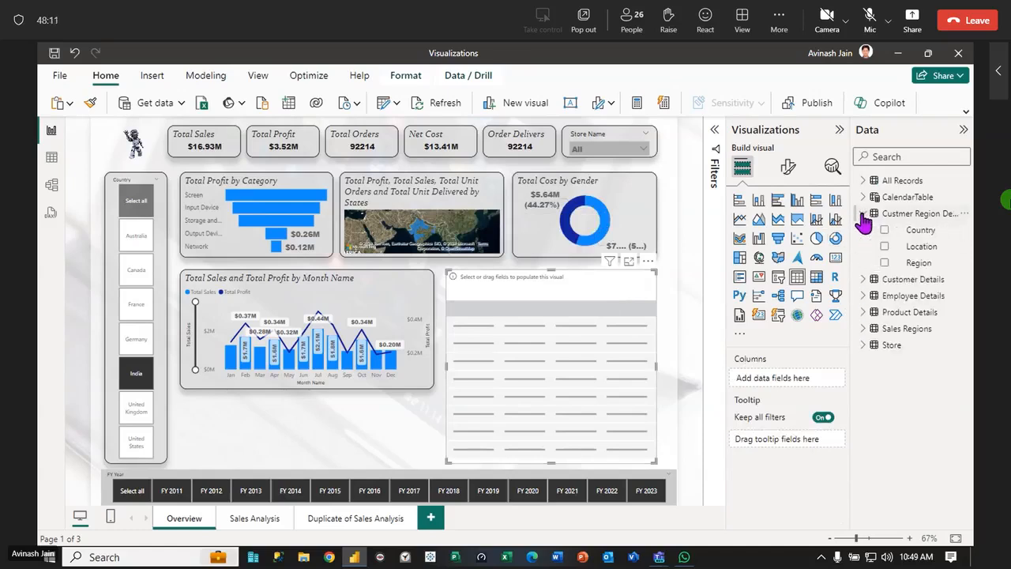
click(864, 215)
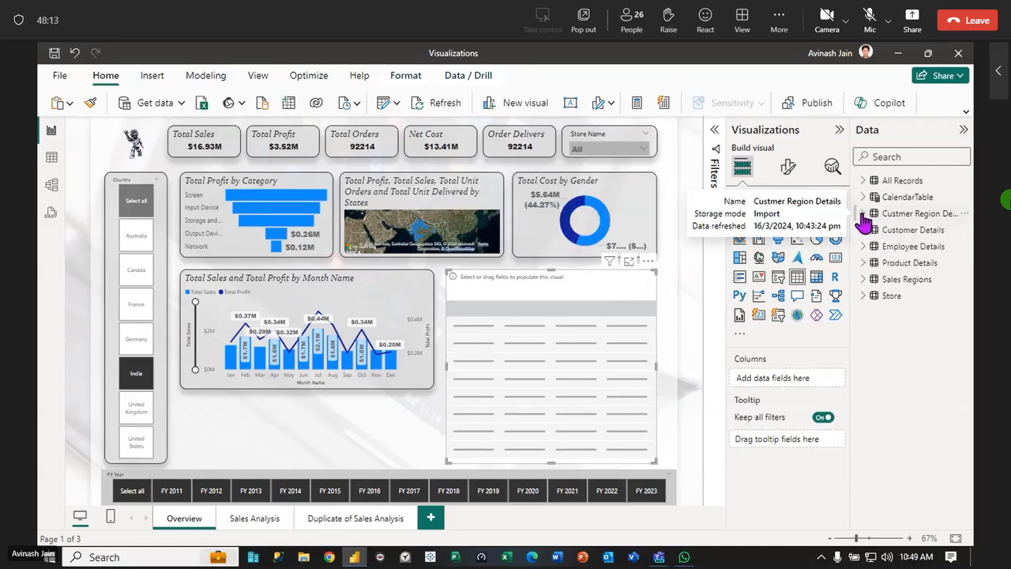
click(866, 295)
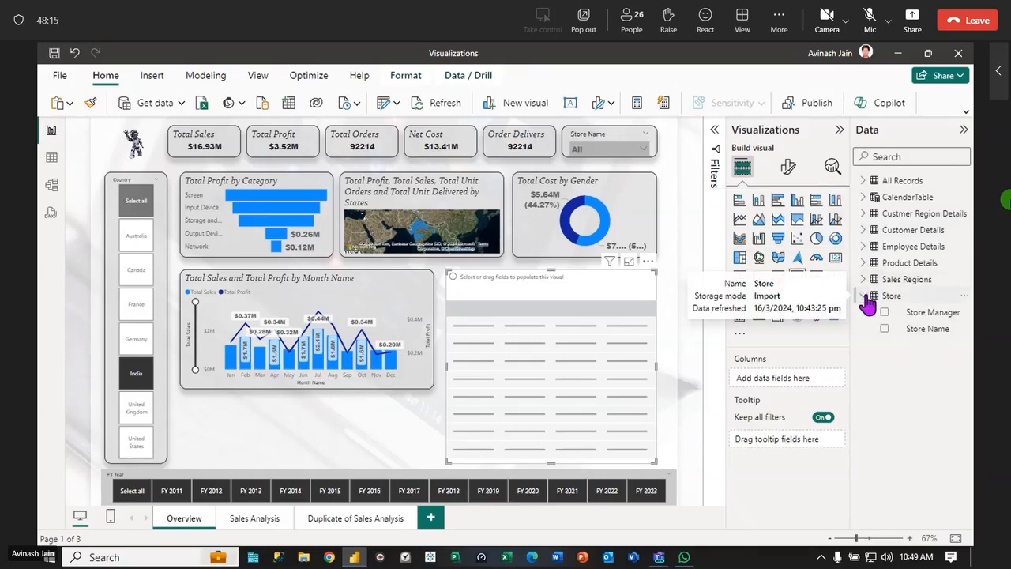
drag(919, 314, 525, 306)
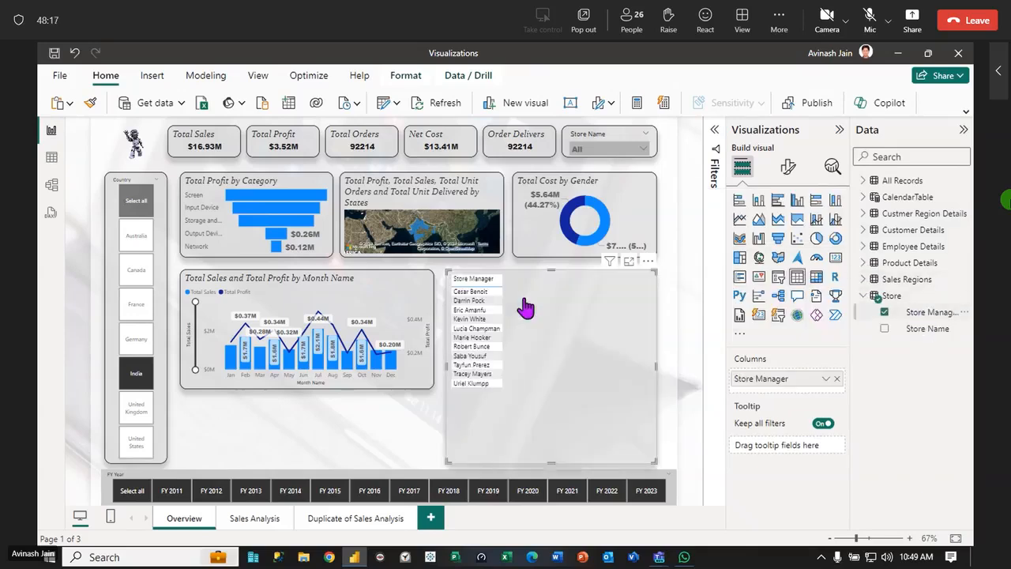
click(863, 296)
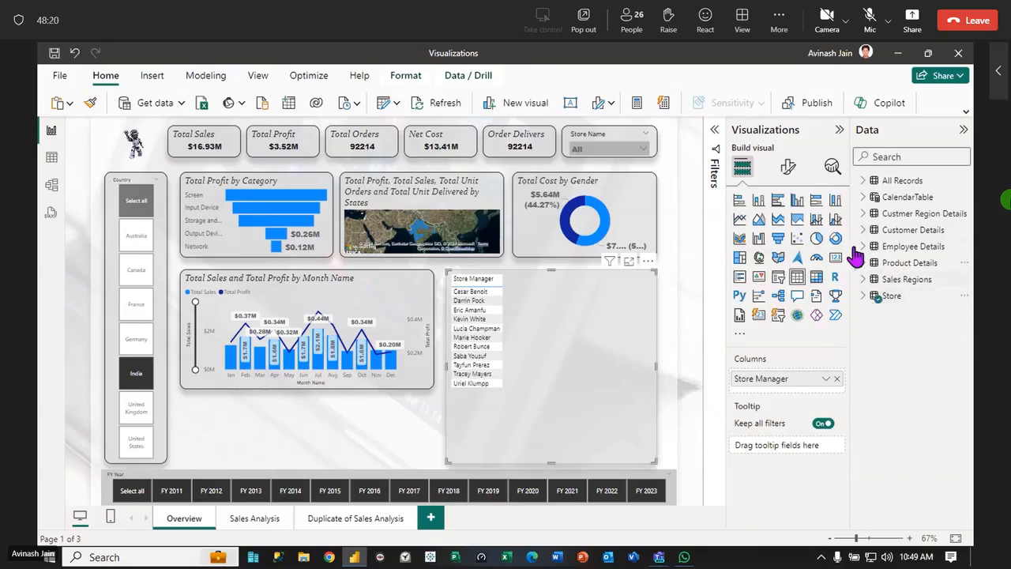
Add Total Unit Orders, Total Unit Delivered and Share % from All Records to the Store Manager table, without keeping Total Sales
click(863, 182)
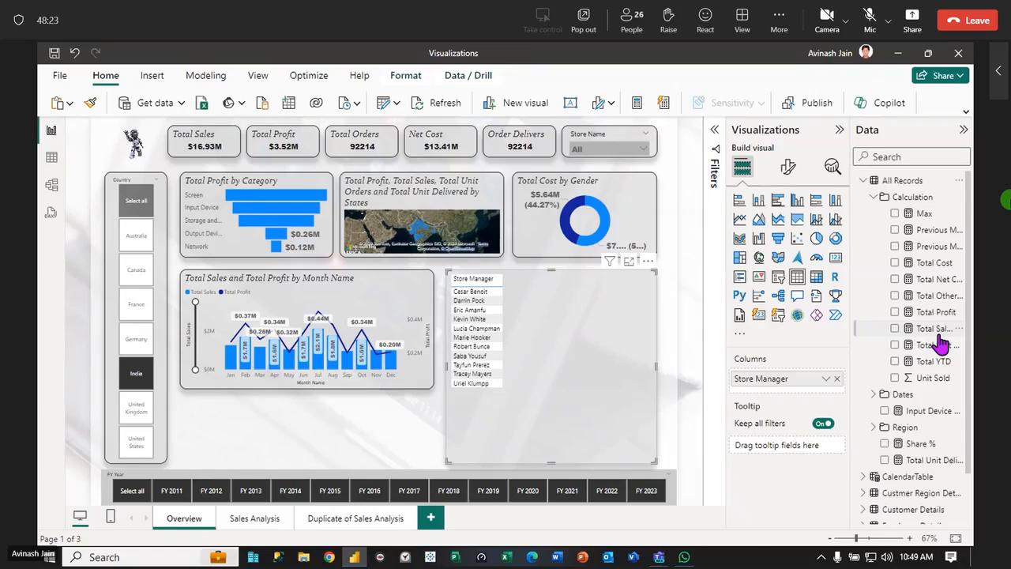
drag(932, 335, 553, 339)
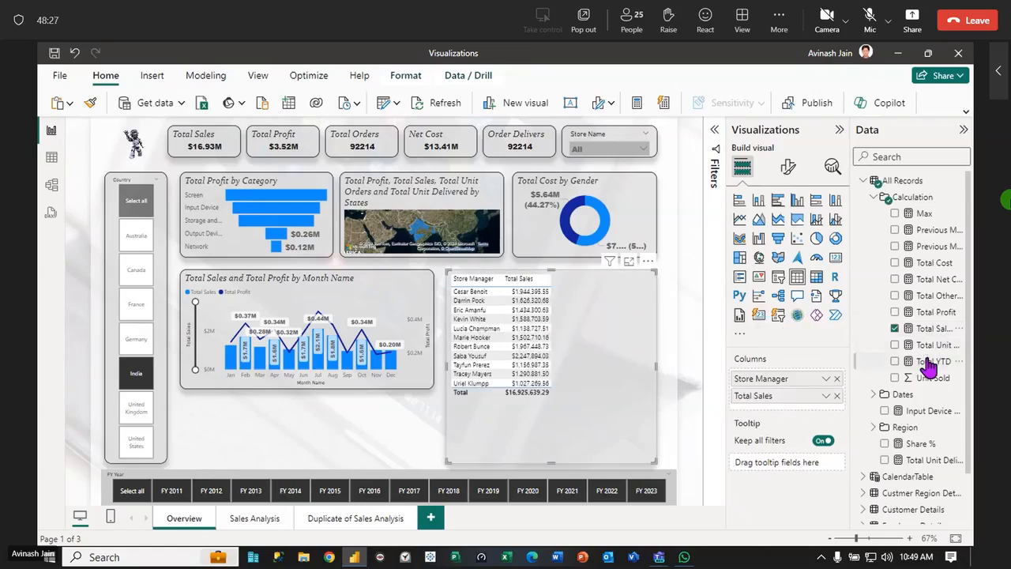
click(837, 396)
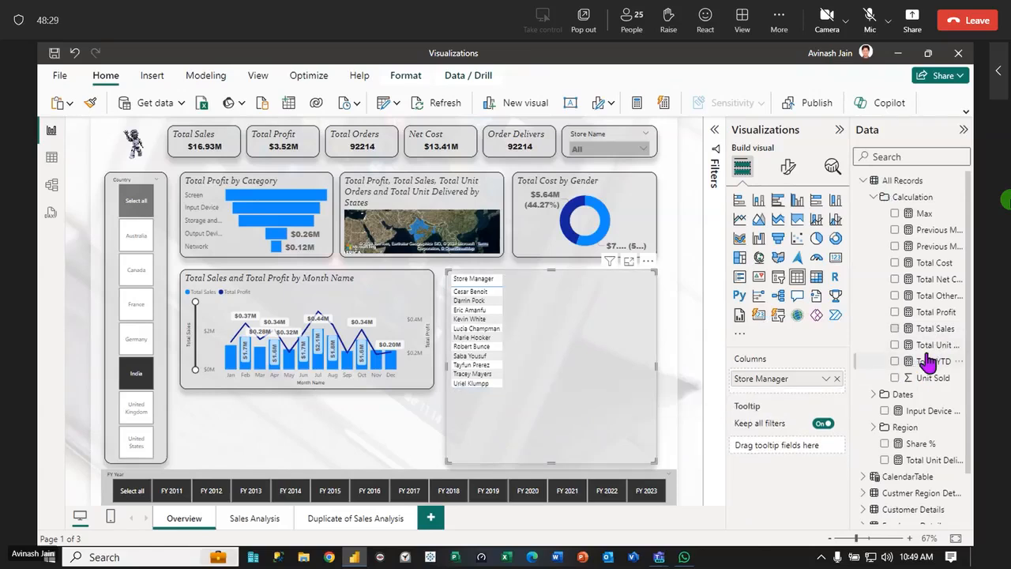
drag(921, 345, 567, 348)
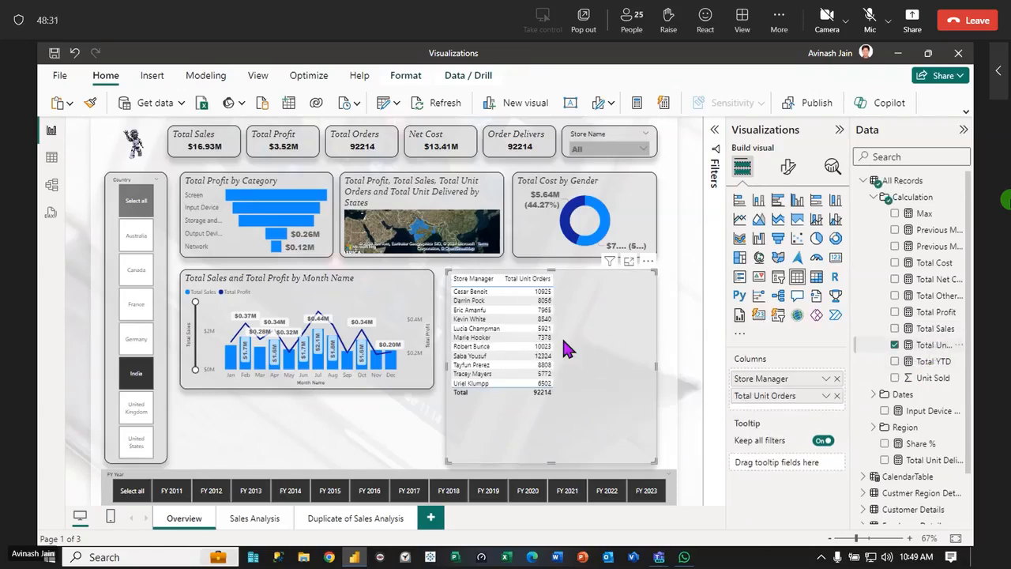
drag(932, 460, 610, 387)
drag(920, 443, 636, 350)
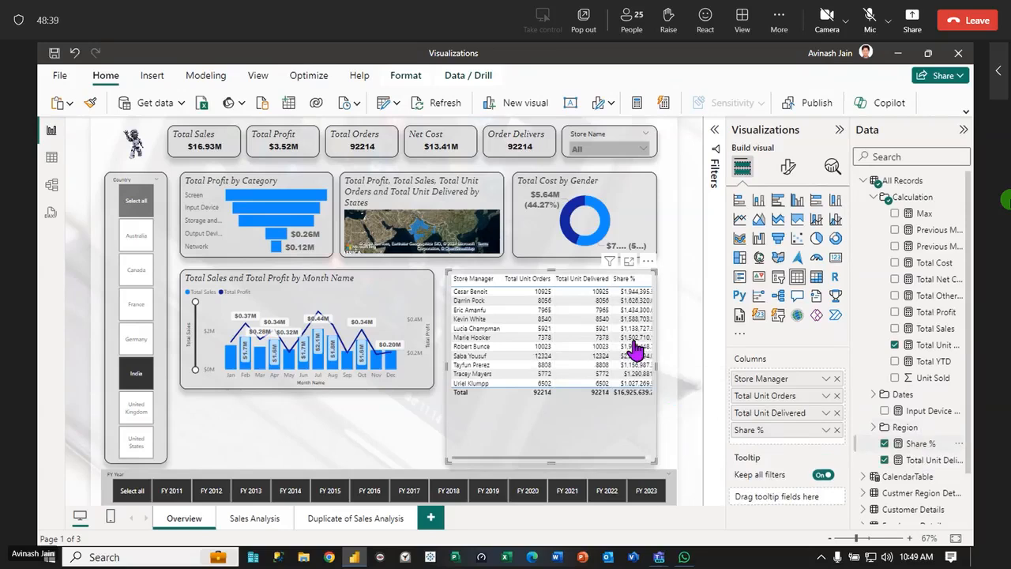
Replace the table's two unit columns with Total Sales, place it before Share %, and shorten the table visual
click(884, 460)
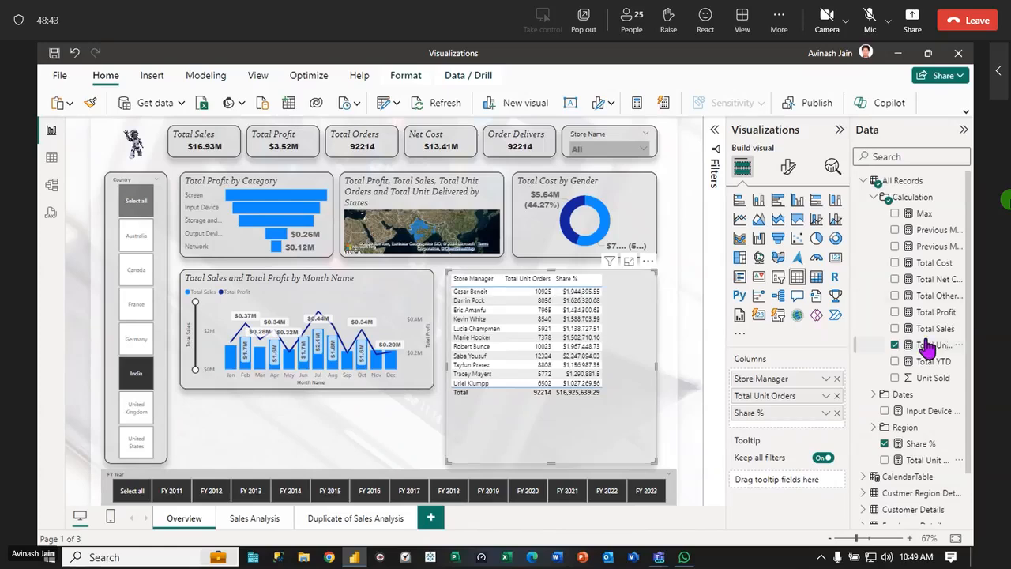
drag(920, 336, 628, 359)
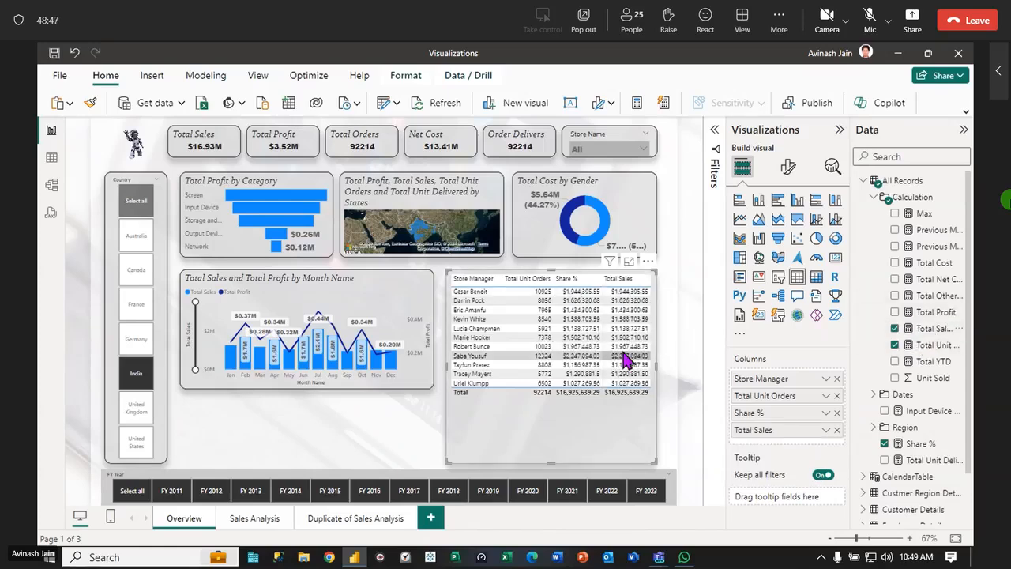
drag(649, 458, 649, 417)
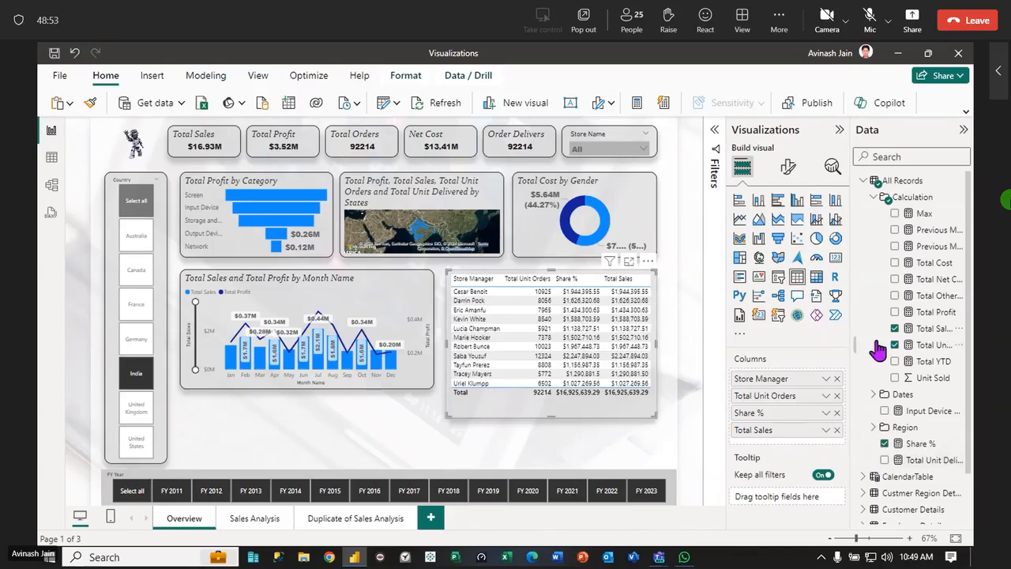
click(837, 396)
drag(786, 400, 784, 431)
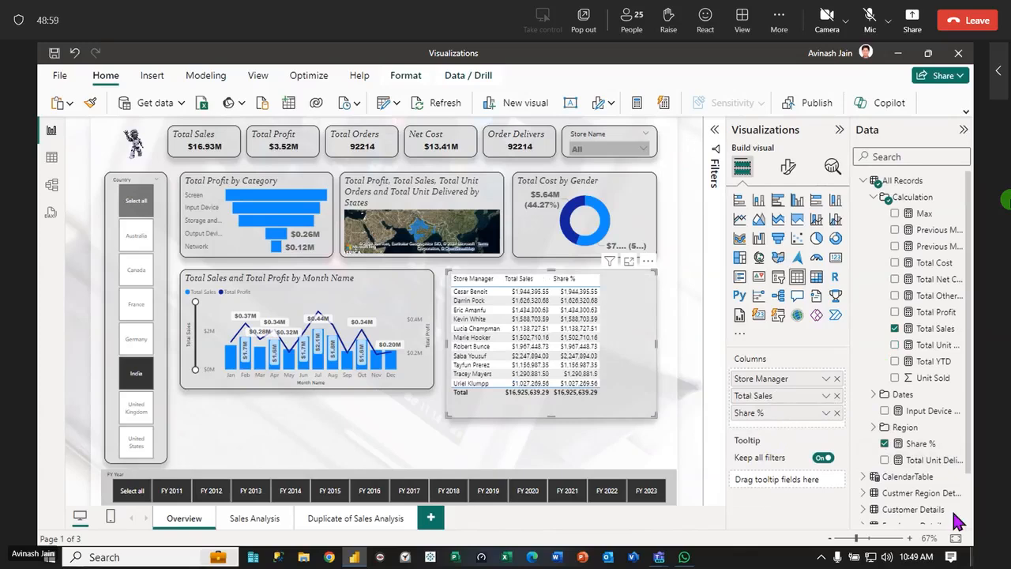
Try the Minimal, Bold header and Alternating rows style presets on the Store Manager table
click(789, 167)
click(739, 265)
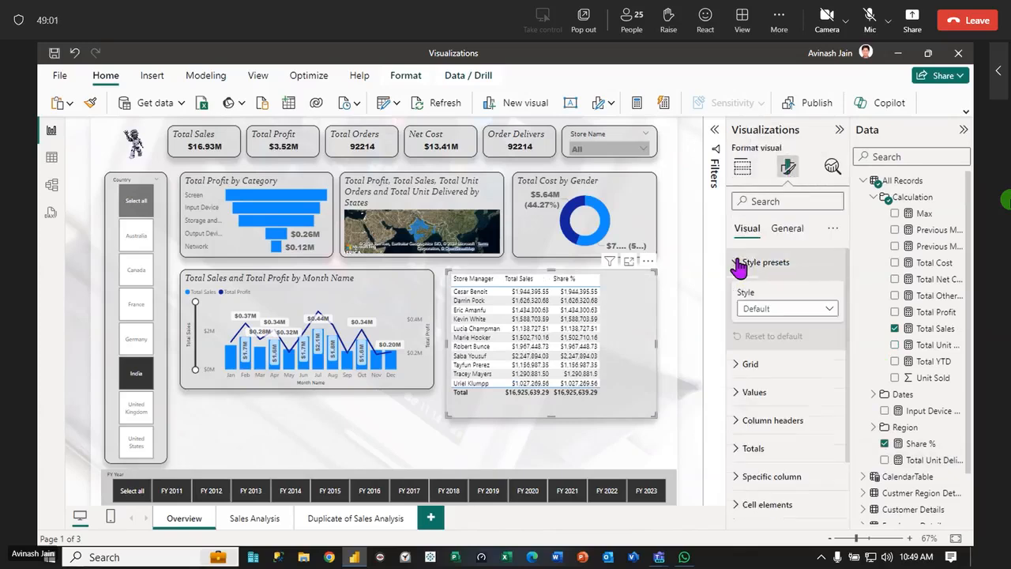
click(827, 312)
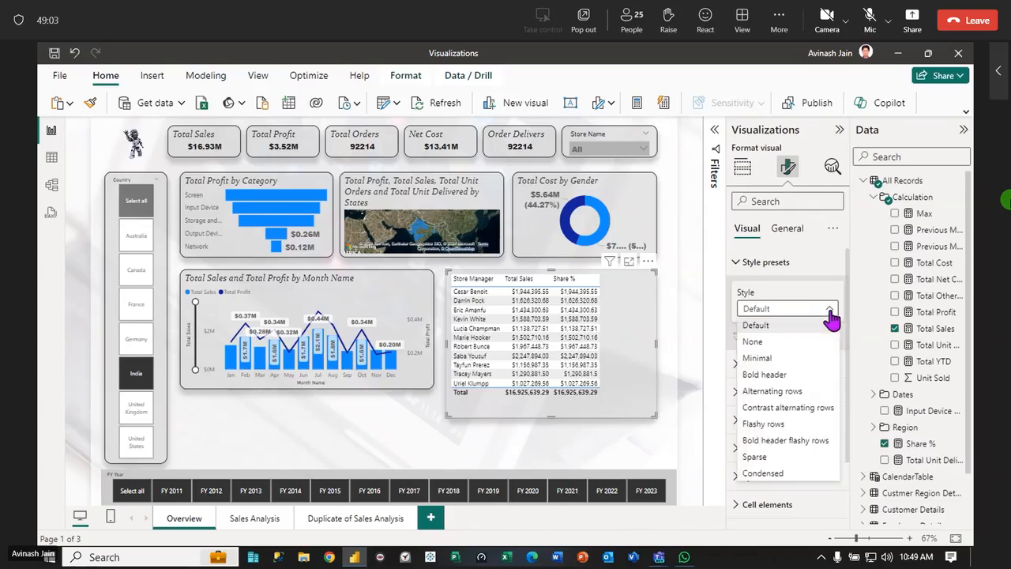
click(786, 359)
click(822, 321)
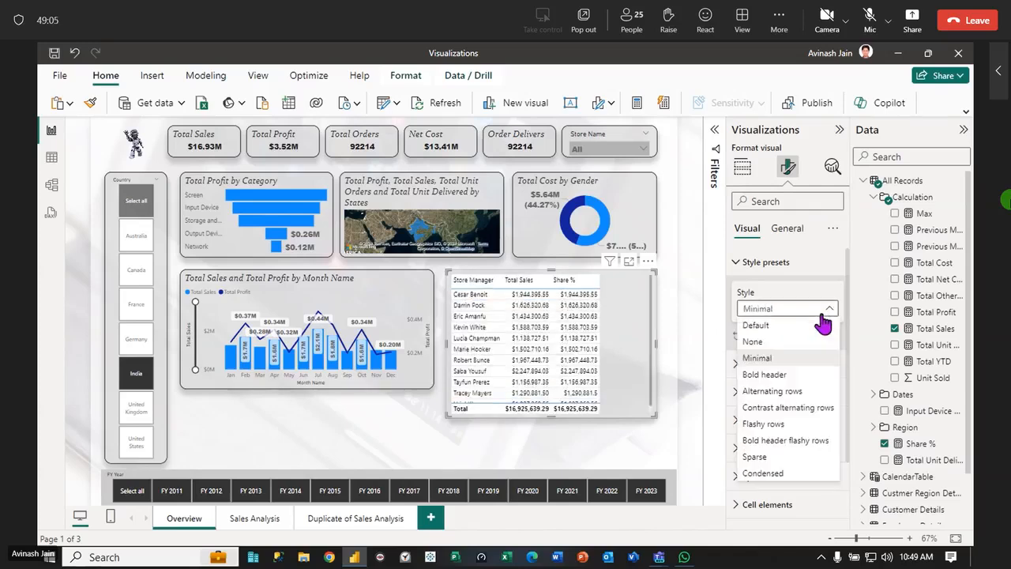
click(776, 374)
click(825, 316)
click(782, 390)
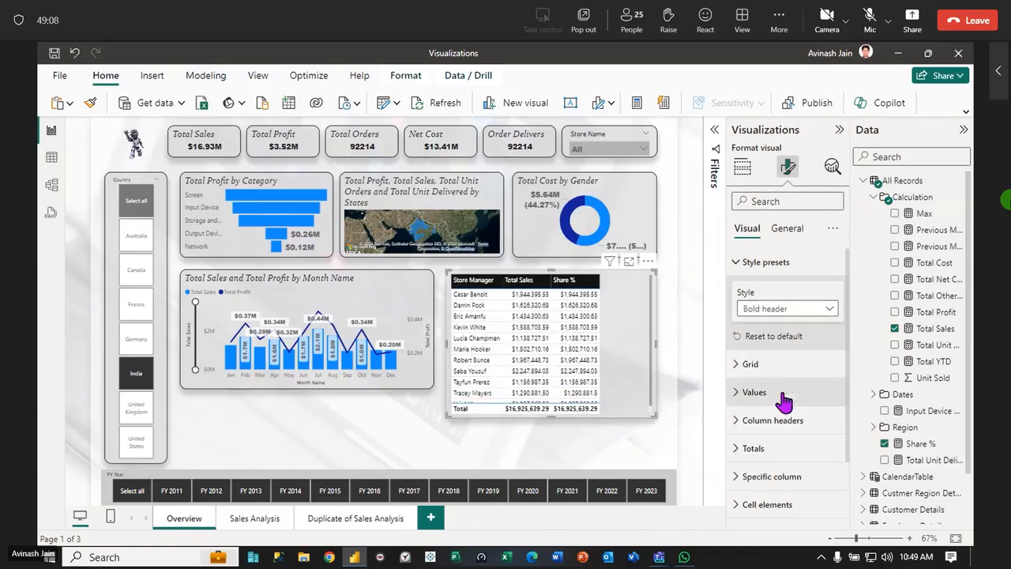
Compare Flashy rows with Contrast alternating rows, keep Contrast alternating rows as the table's style, and make the visual narrower and taller
click(828, 311)
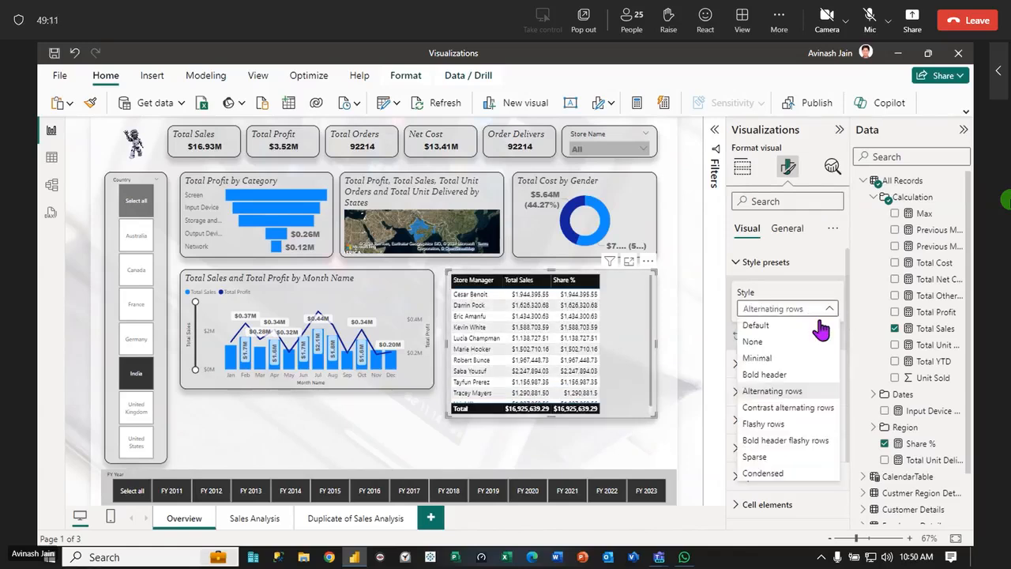
click(789, 409)
click(828, 316)
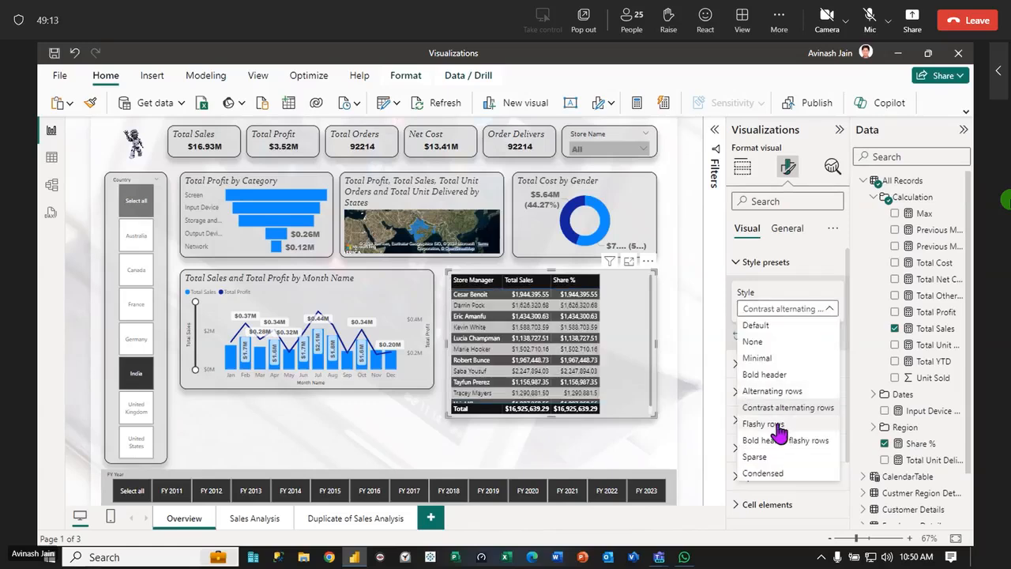
click(778, 428)
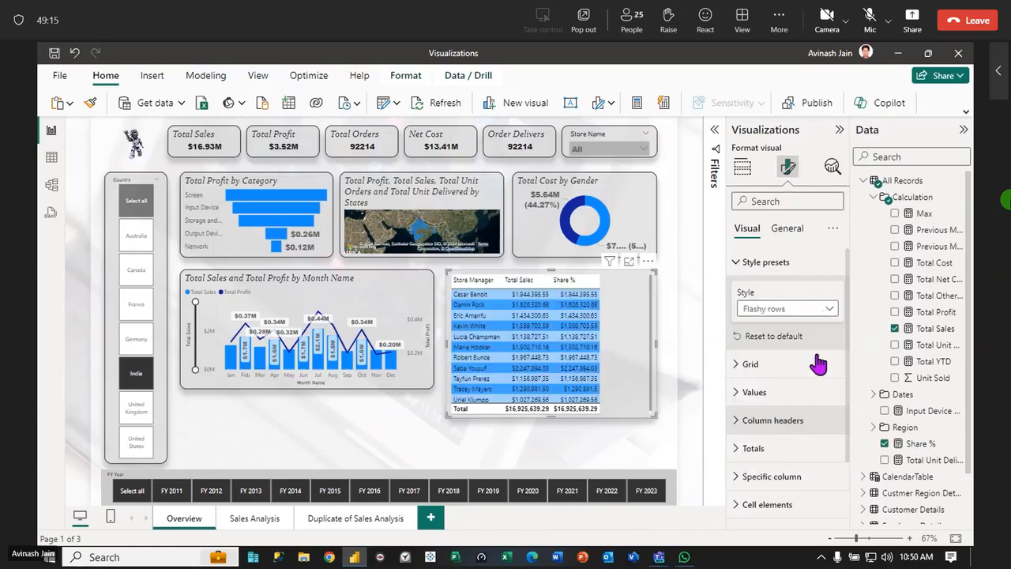
click(829, 309)
click(803, 408)
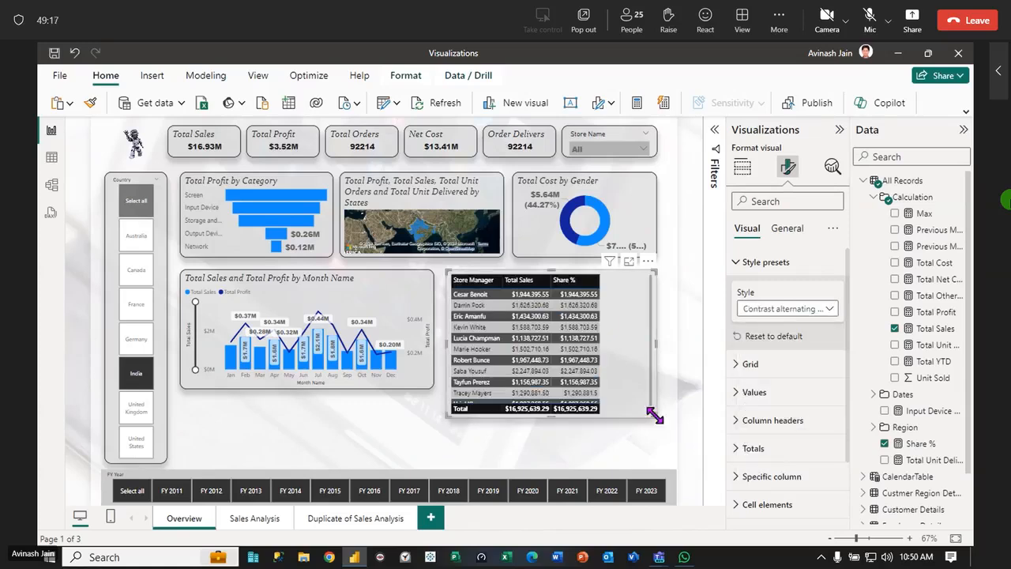
drag(653, 415, 623, 443)
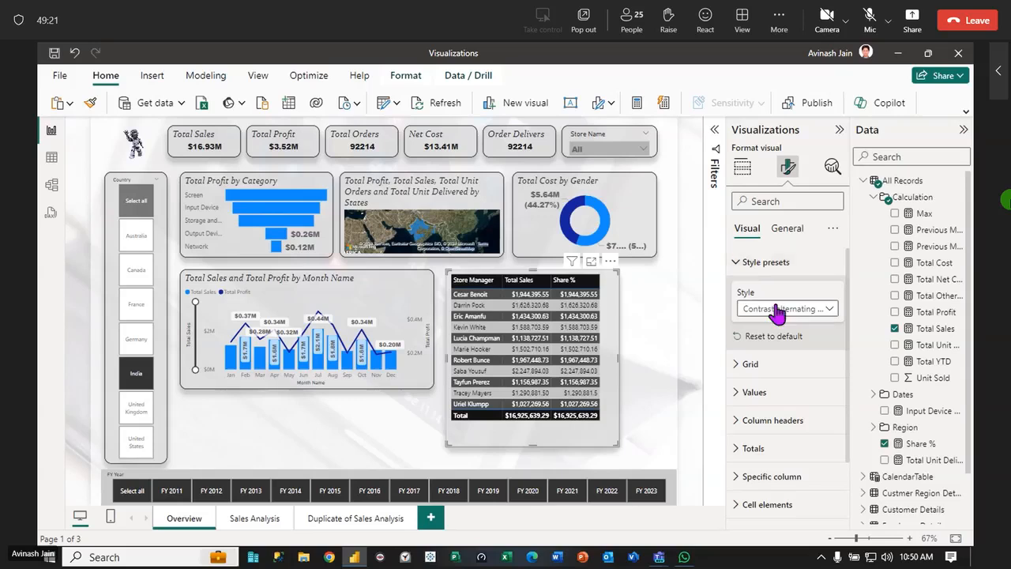
Set the Store Manager table's global font size to 13 and make the visual wider and taller to fit the rows
click(735, 265)
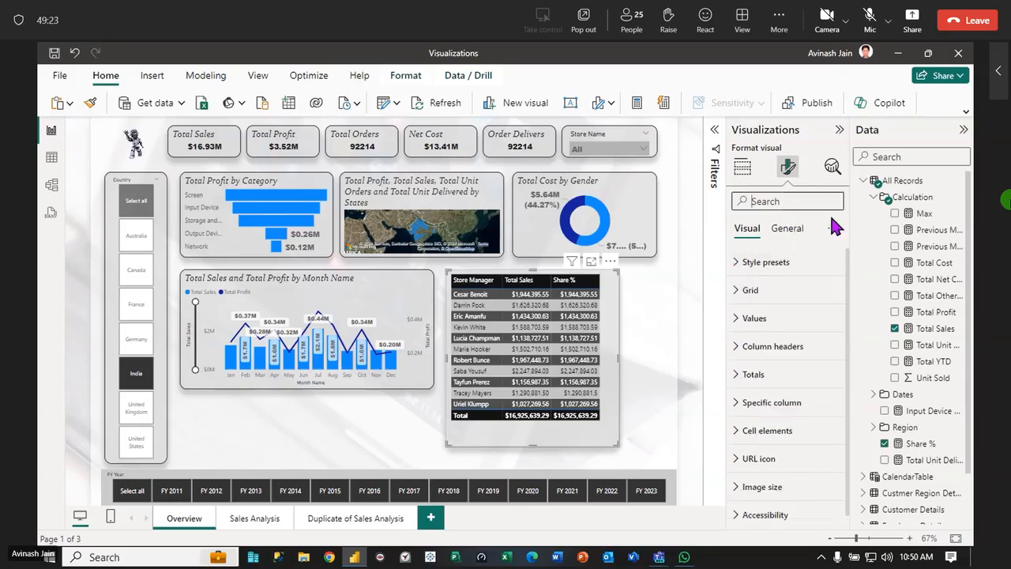
text(Font)
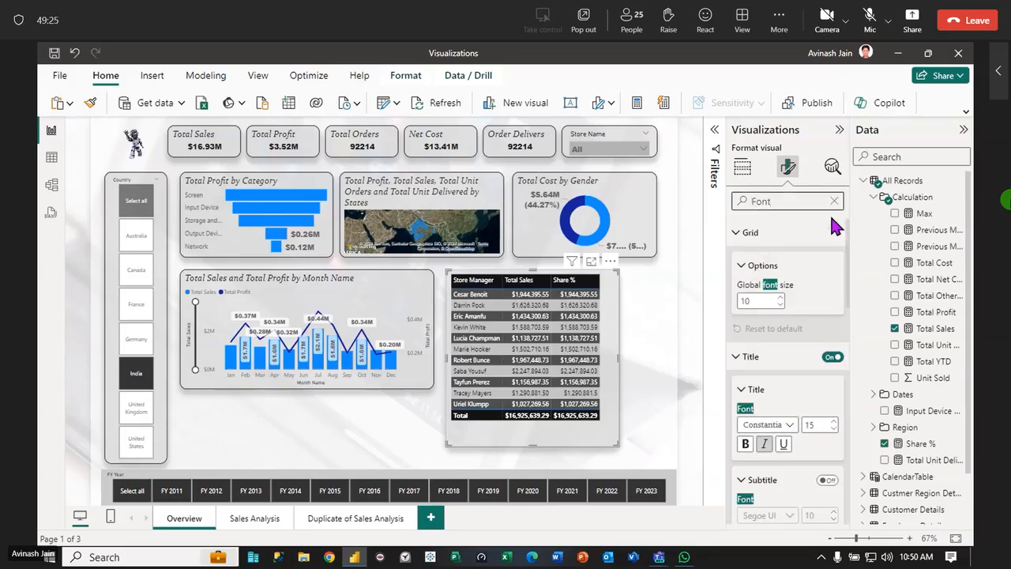
click(779, 296)
click(779, 296)
click(779, 297)
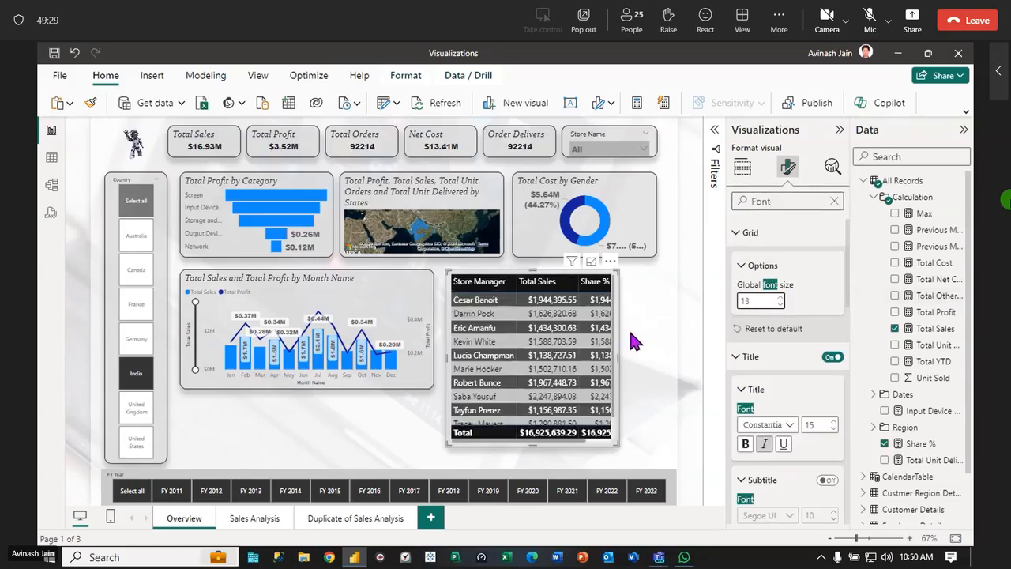
drag(627, 361, 654, 368)
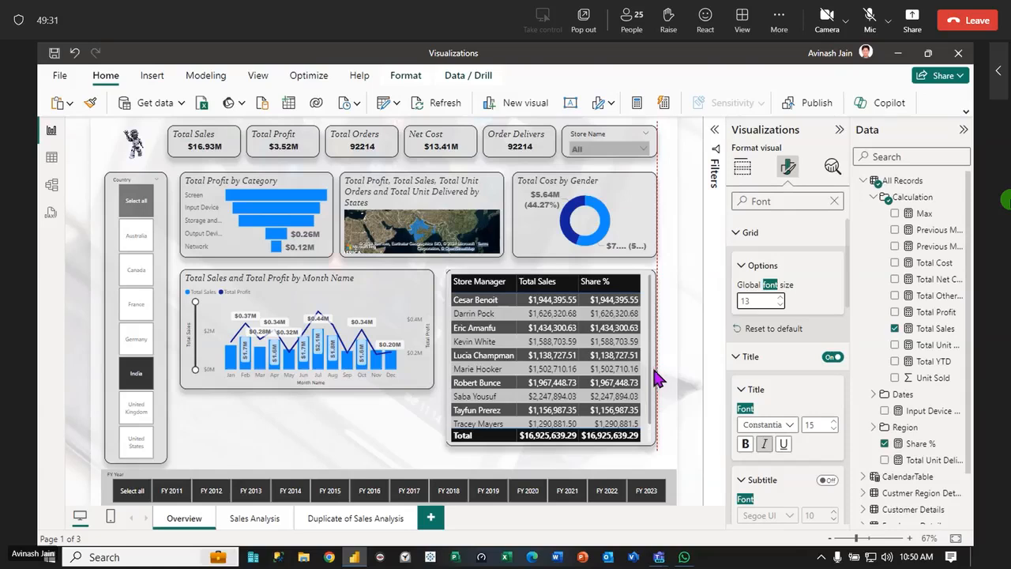
drag(548, 447, 551, 467)
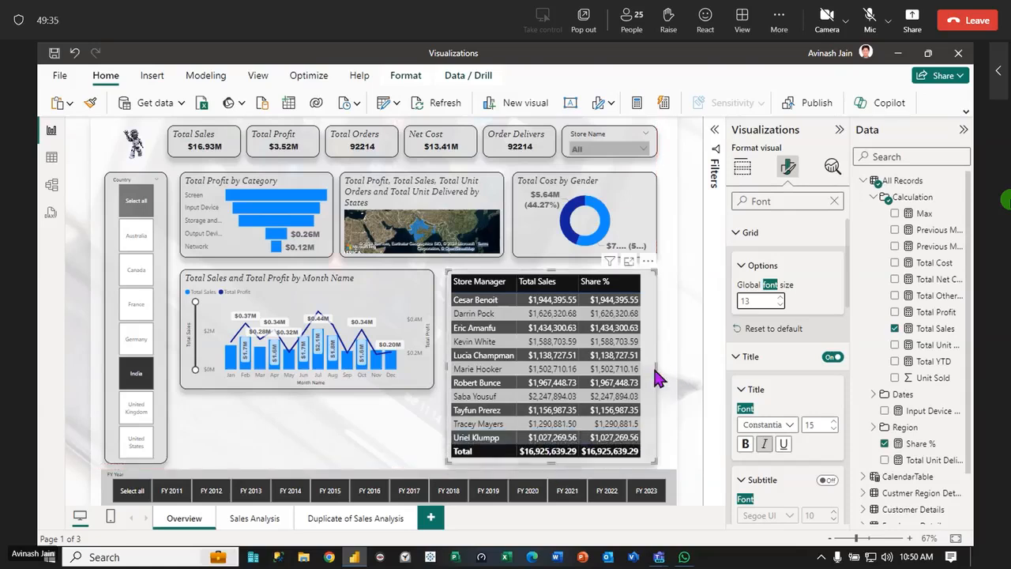
Increase the table's global font size to 14, adjust its width to the page's column edge, and inspect it in focus mode
drag(656, 368, 665, 379)
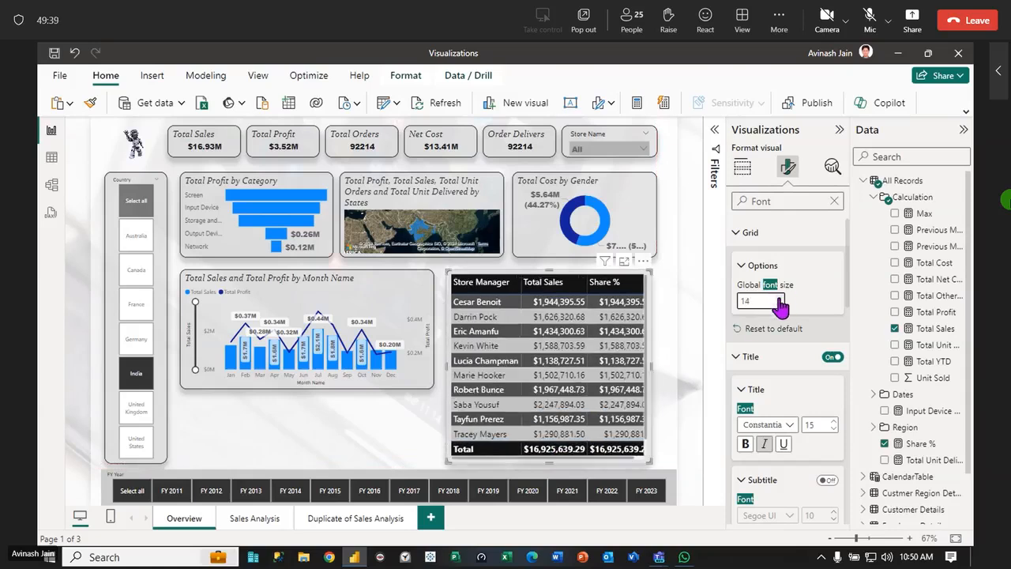
drag(653, 368, 658, 368)
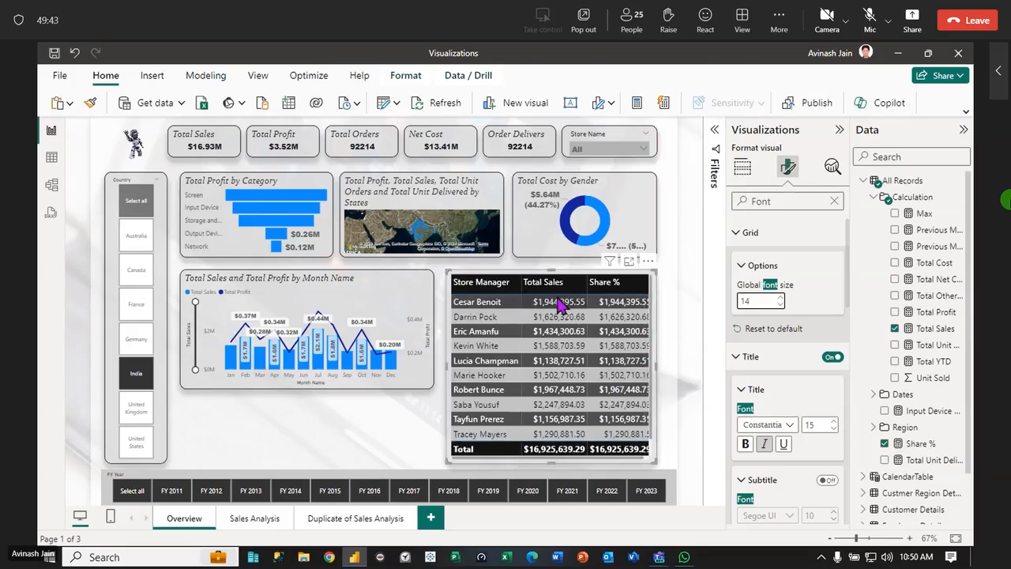
click(629, 265)
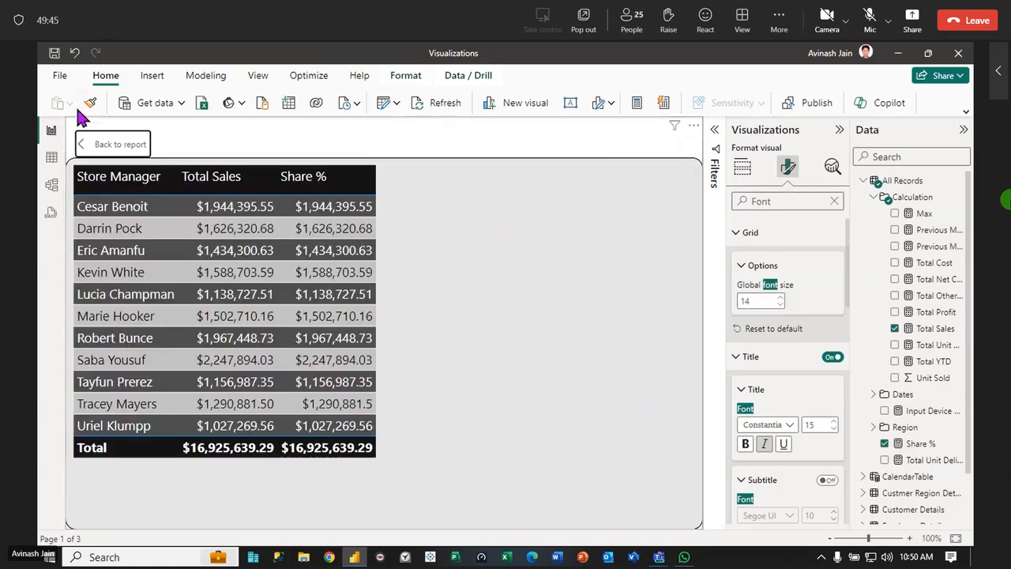
click(106, 146)
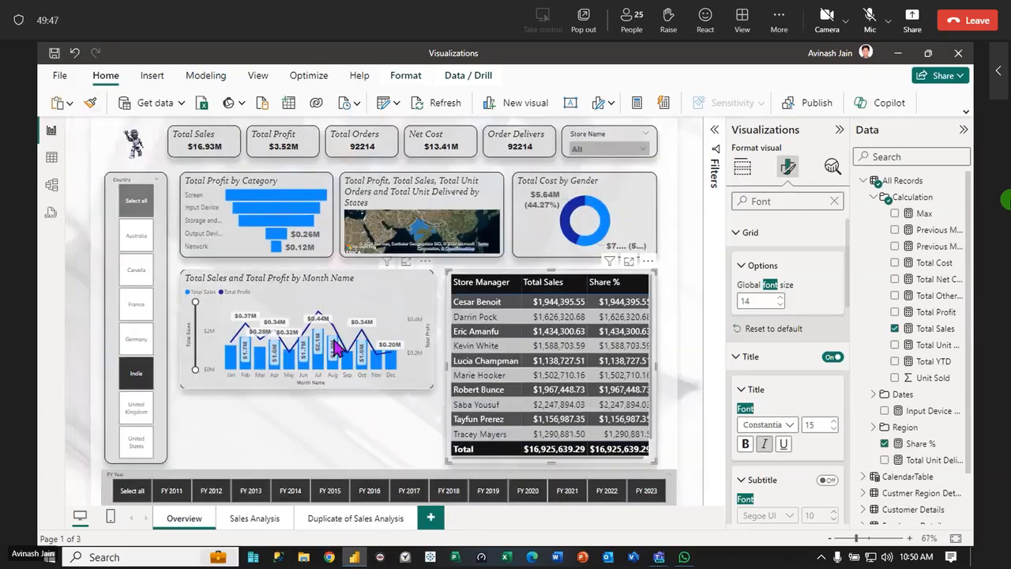
Insert a line chart below the monthly sales chart and put CalendarTable's Weekday on its X-axis instead of QTR No
click(310, 437)
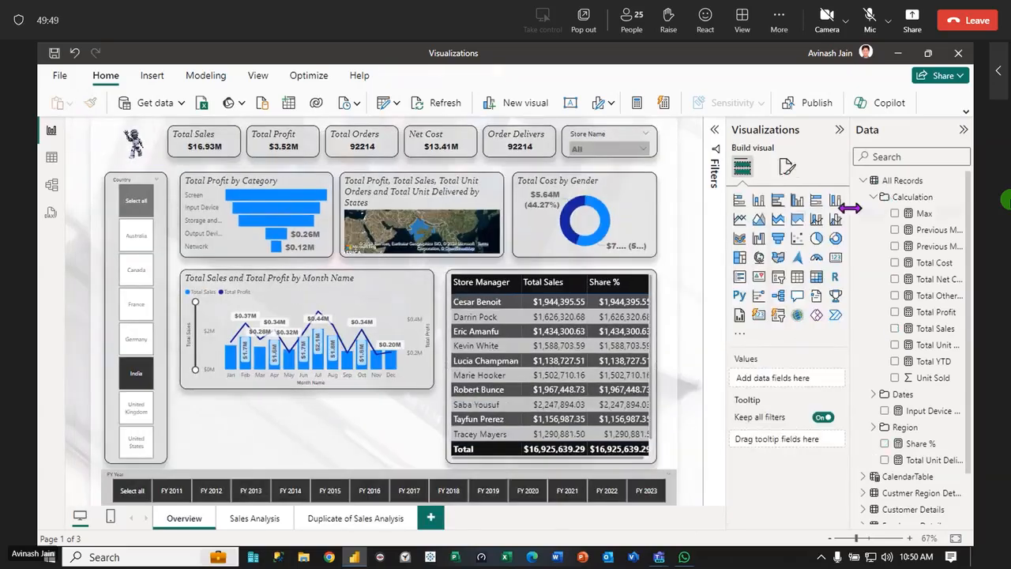
click(739, 221)
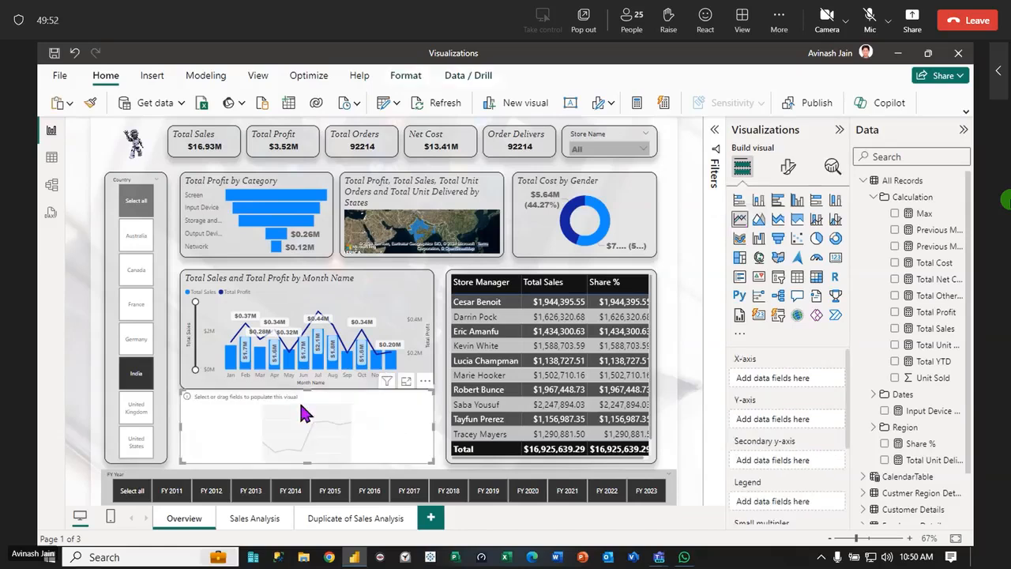
click(874, 198)
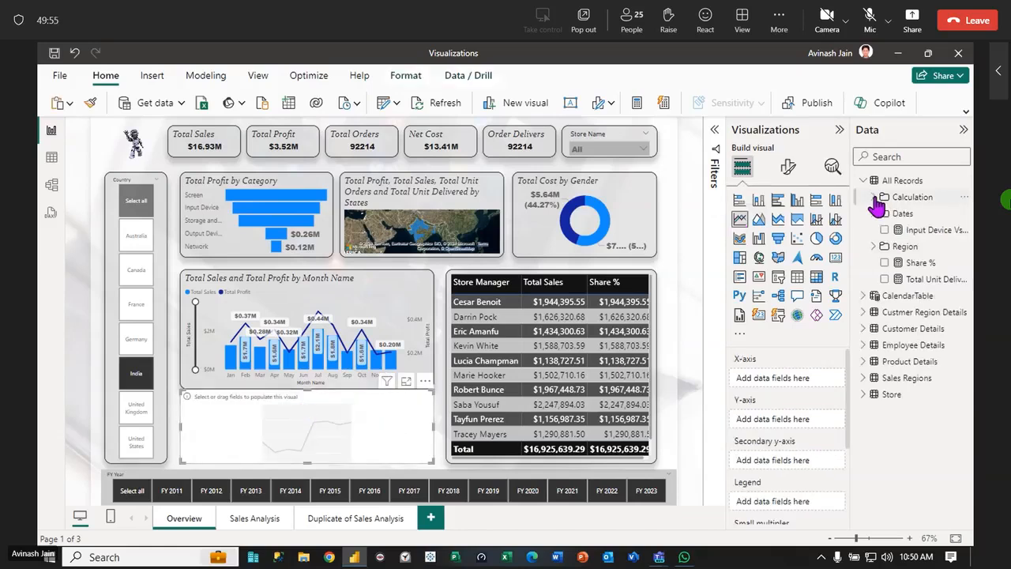
click(874, 198)
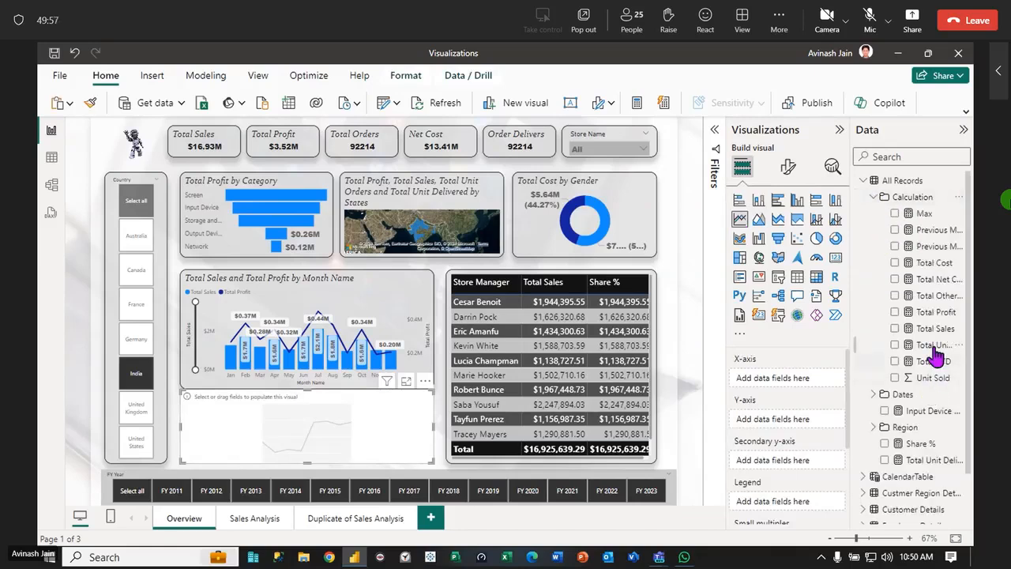
click(874, 197)
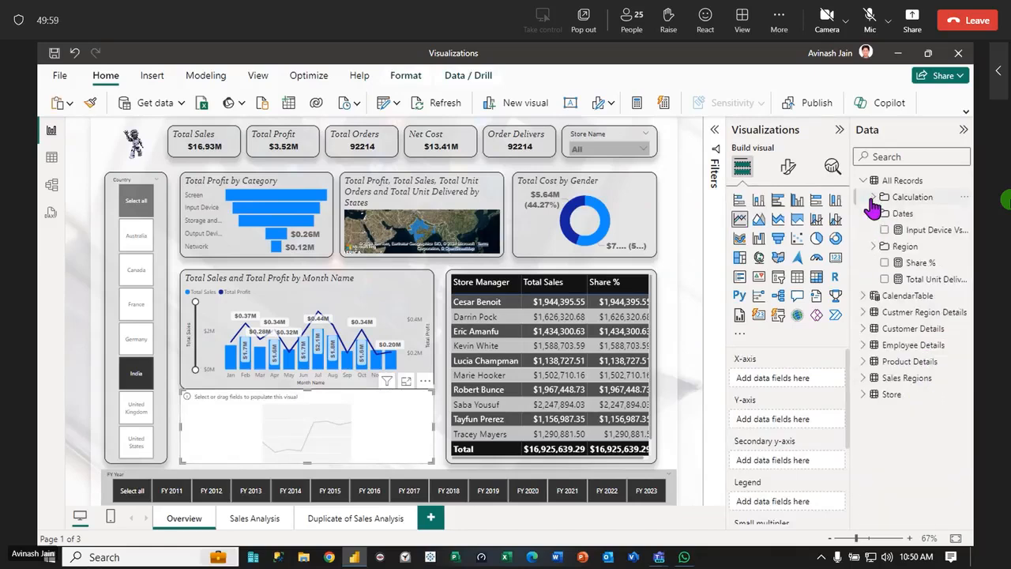
click(862, 180)
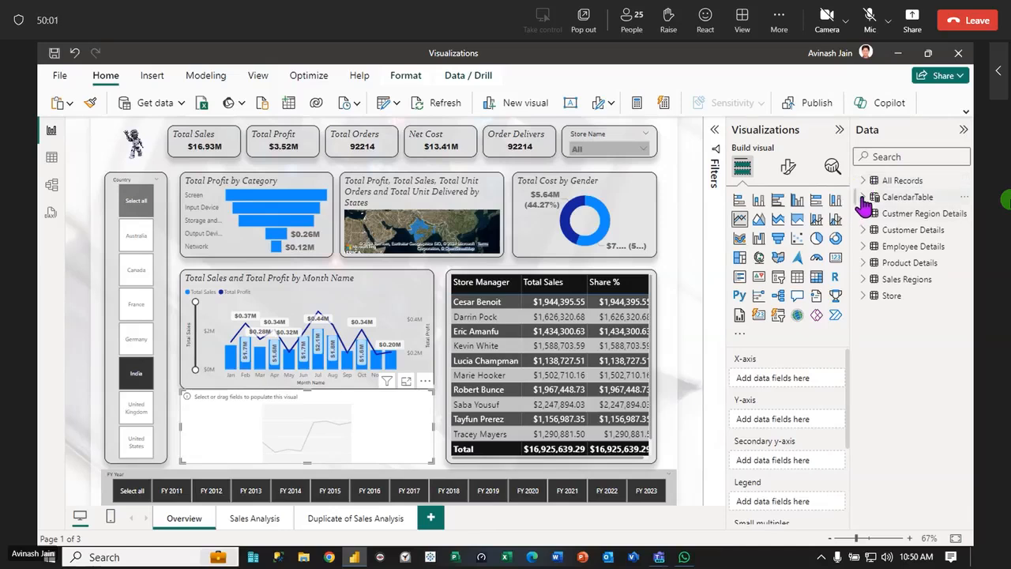
click(864, 198)
drag(921, 298, 289, 445)
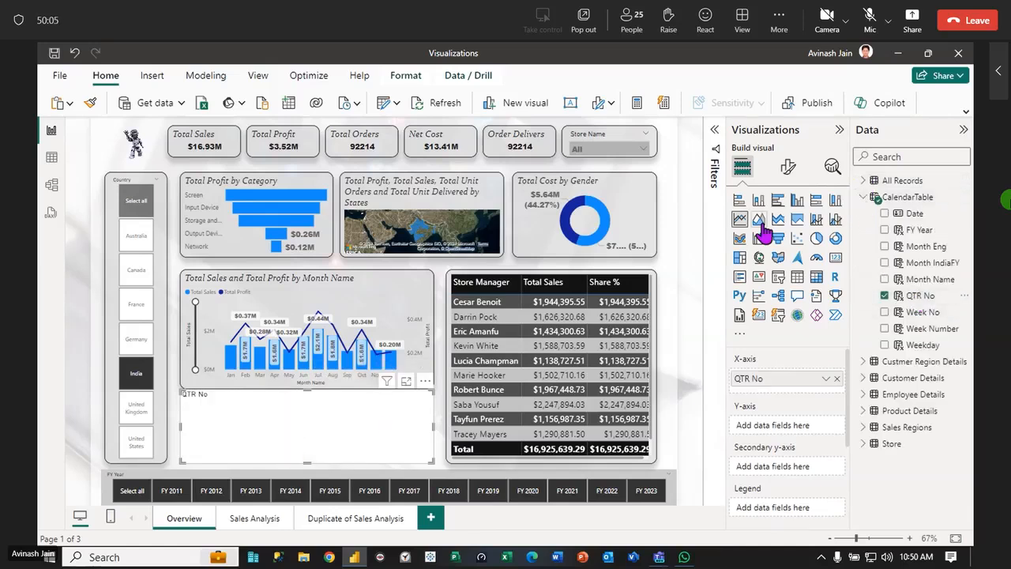
click(886, 297)
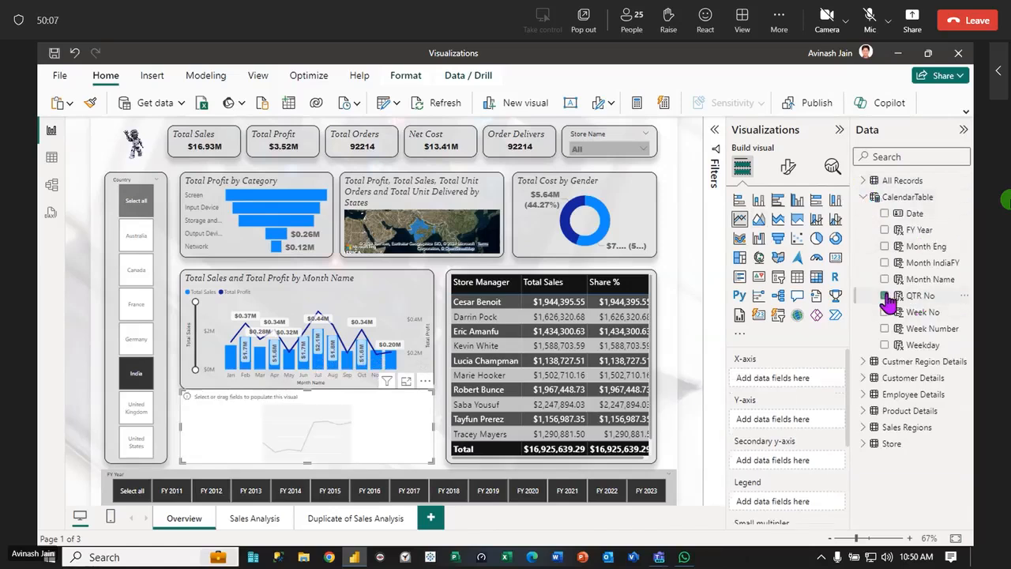
drag(928, 346, 296, 440)
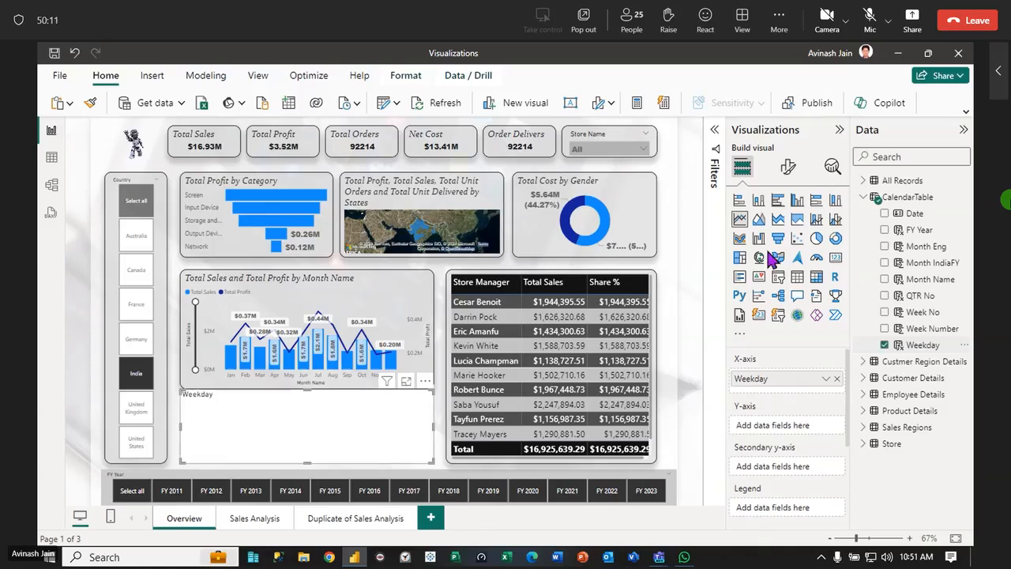
Add Total Unit Delivered from All Records to the line chart's Y-axis
click(863, 196)
click(863, 181)
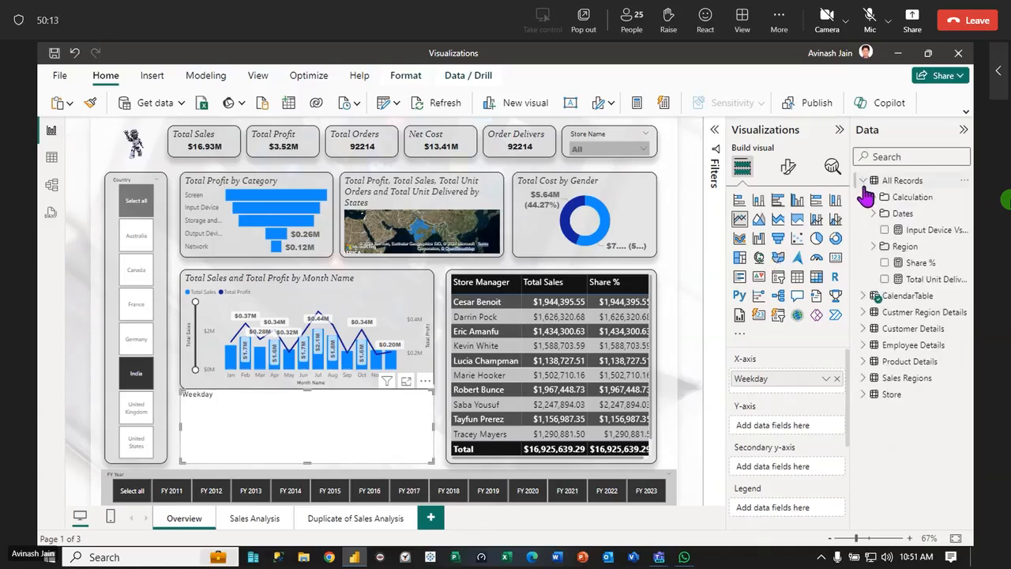
click(873, 198)
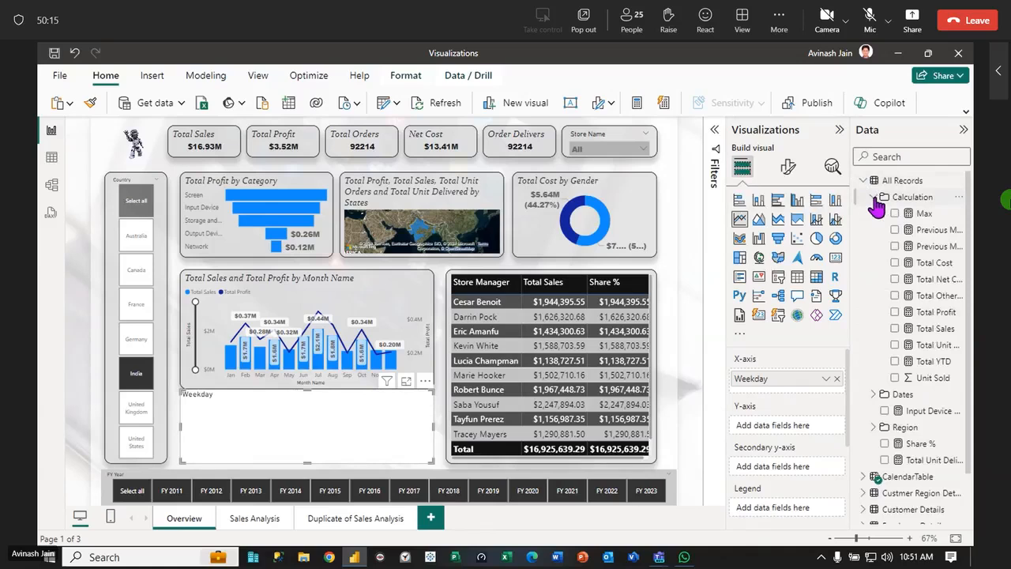
mouse_move(937, 312)
mouse_down()
mouse_move(361, 387)
mouse_move(368, 435)
mouse_move(427, 387)
mouse_move(936, 305)
mouse_up()
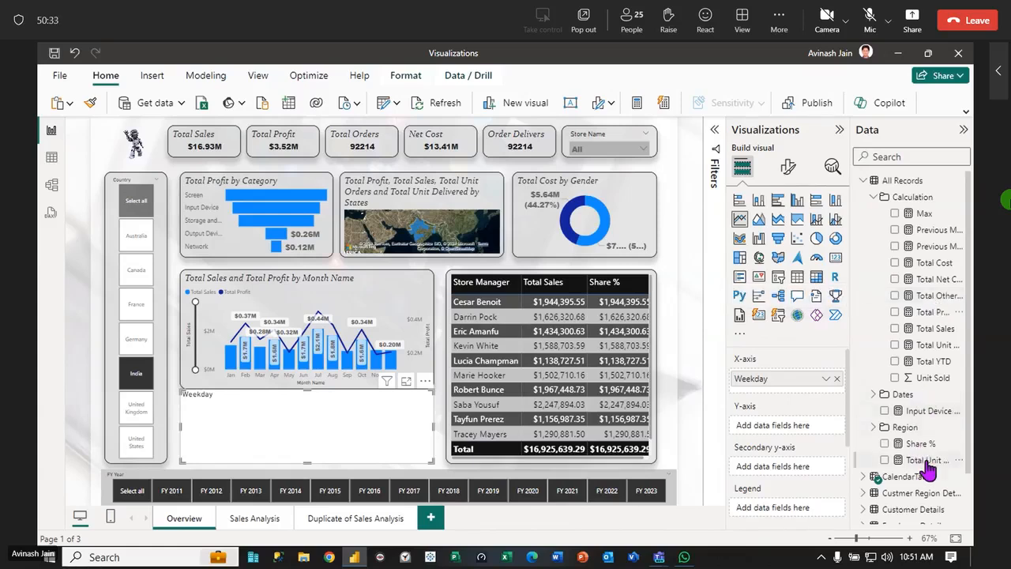
drag(927, 461, 340, 440)
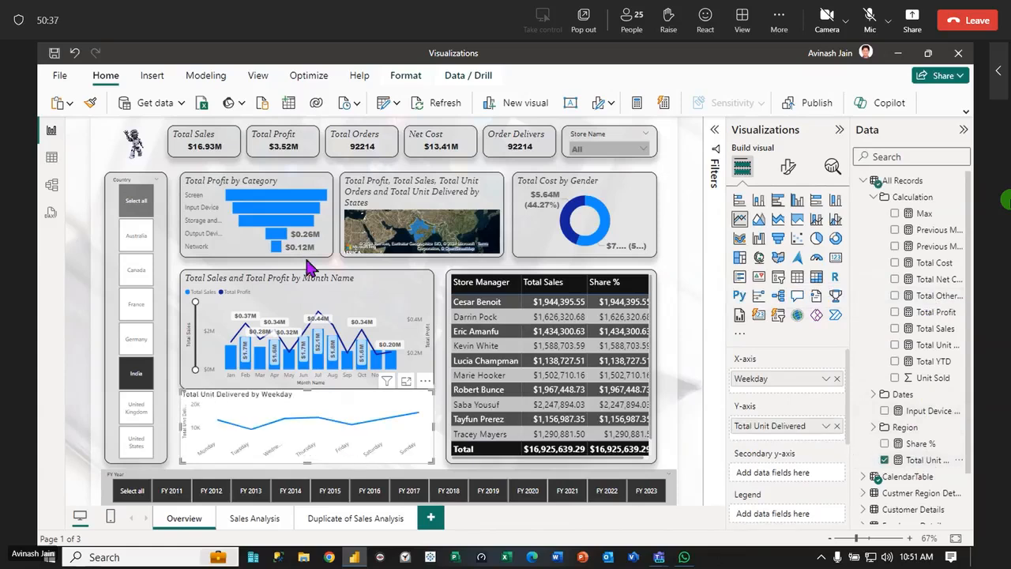
Copy the Total Profit by Category chart's formatting onto the weekday line chart and lower the line chart's upper edge slightly
click(184, 224)
click(90, 103)
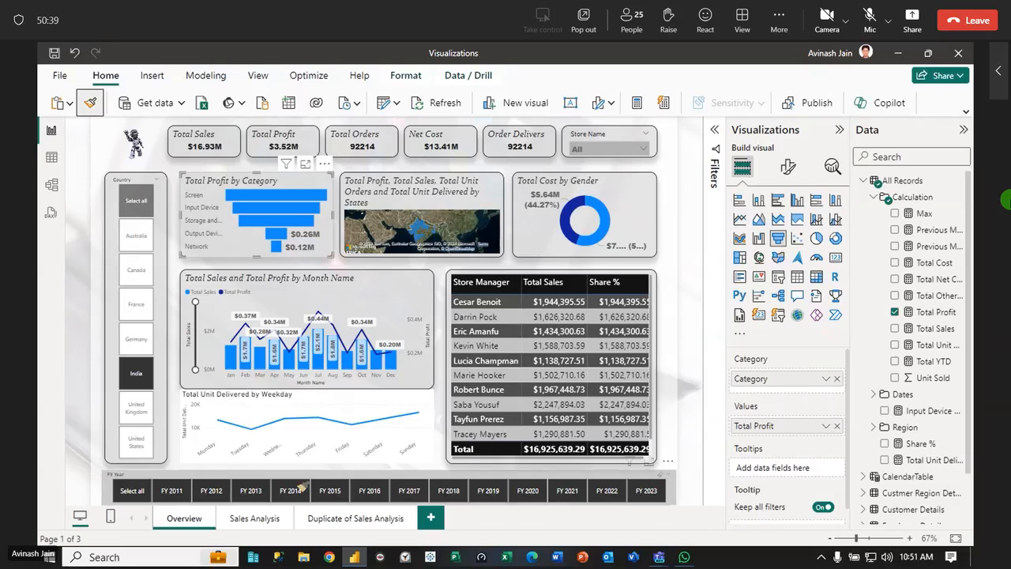
click(294, 407)
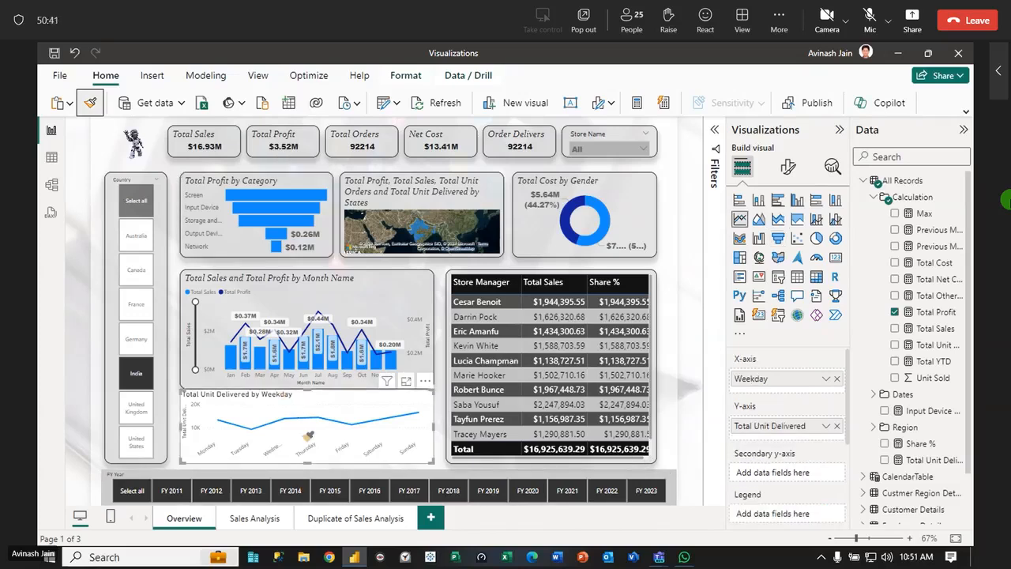
drag(307, 392, 305, 399)
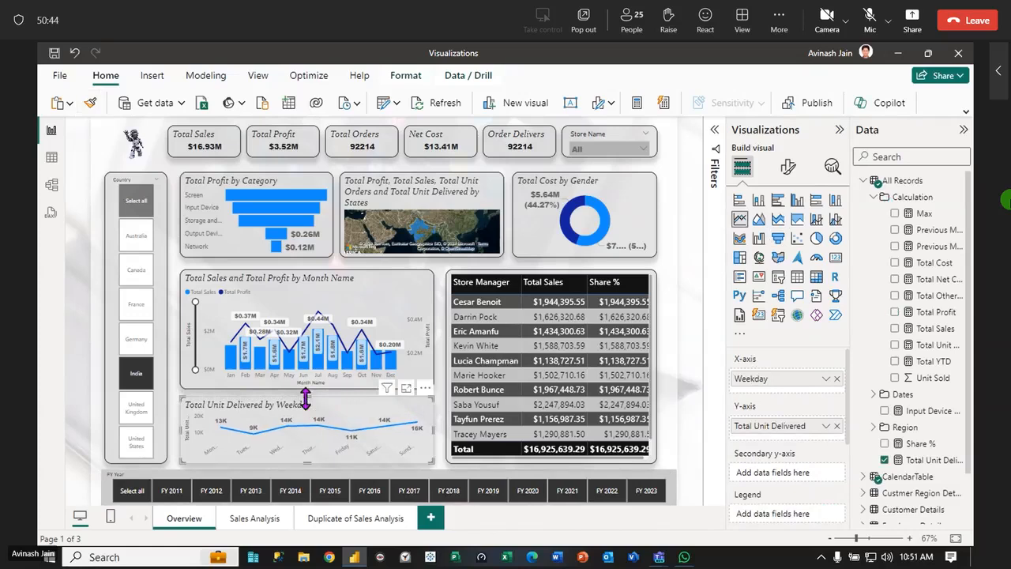
Collapse the Visualizations and Data panes and cross-filter the page by the second store manager in the table
click(840, 129)
click(964, 131)
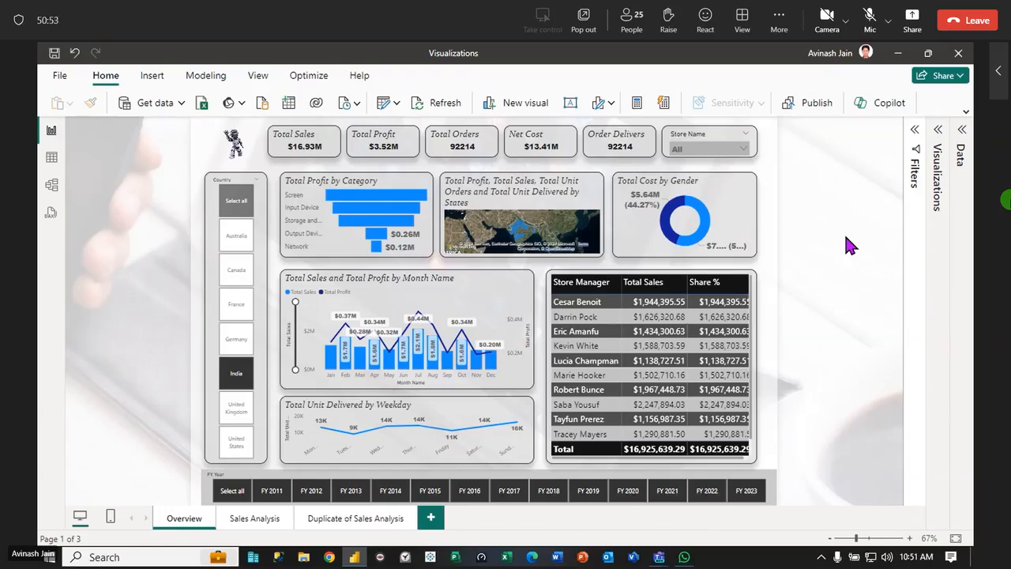
mouse_move(594, 327)
click(592, 318)
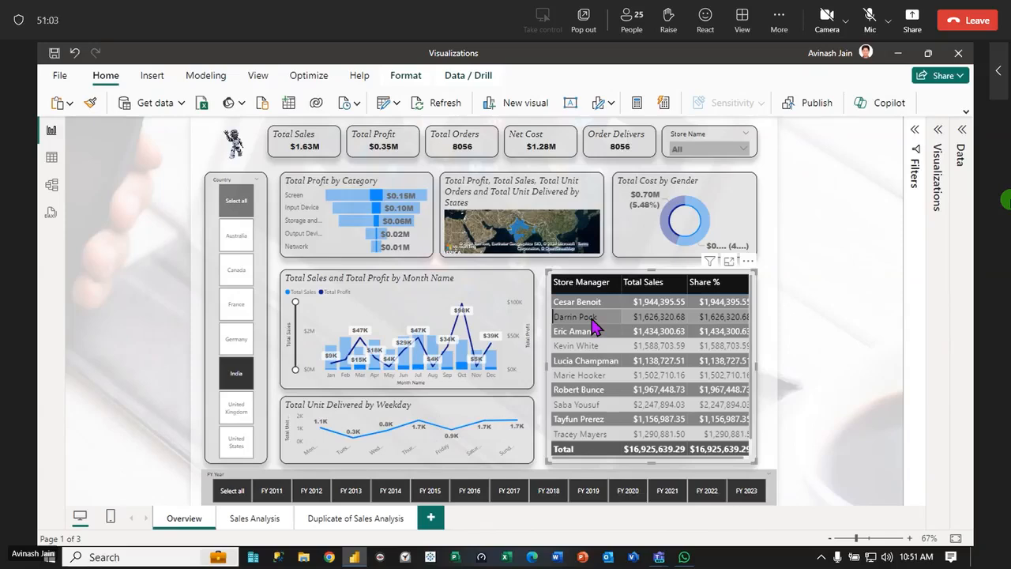
Toggle India off and on in the Country slicer, and select all countries
click(237, 387)
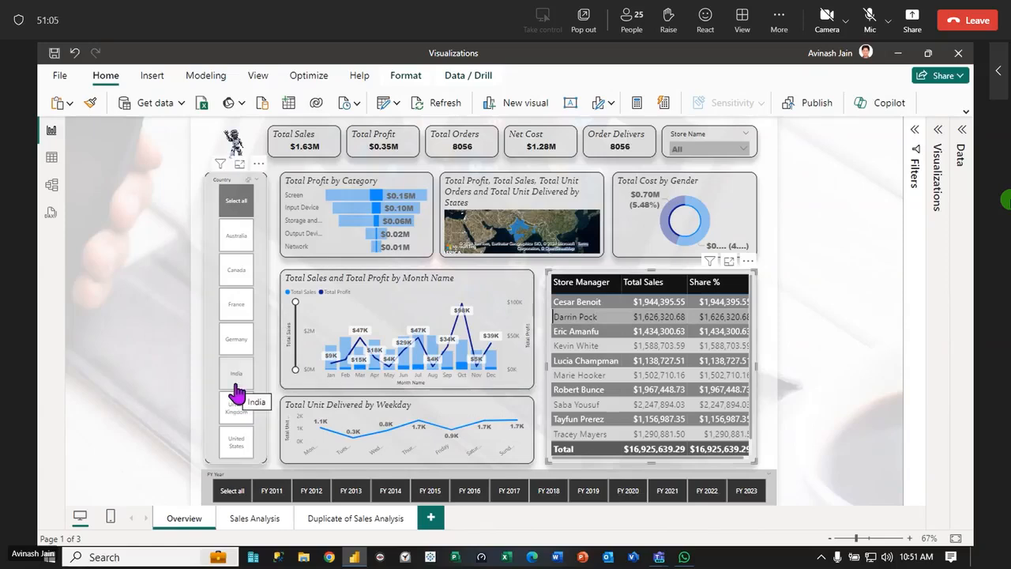
click(236, 389)
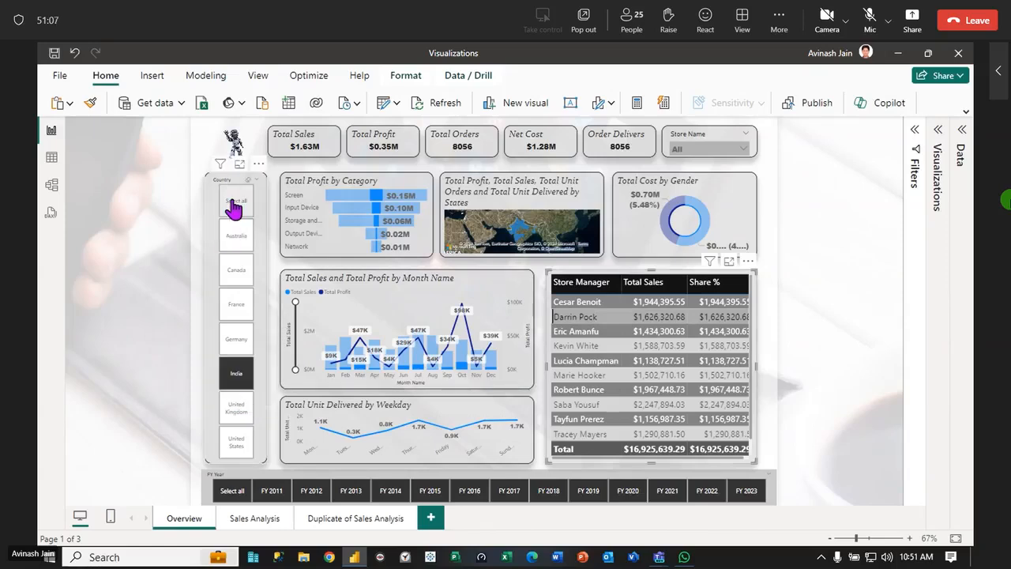
click(236, 202)
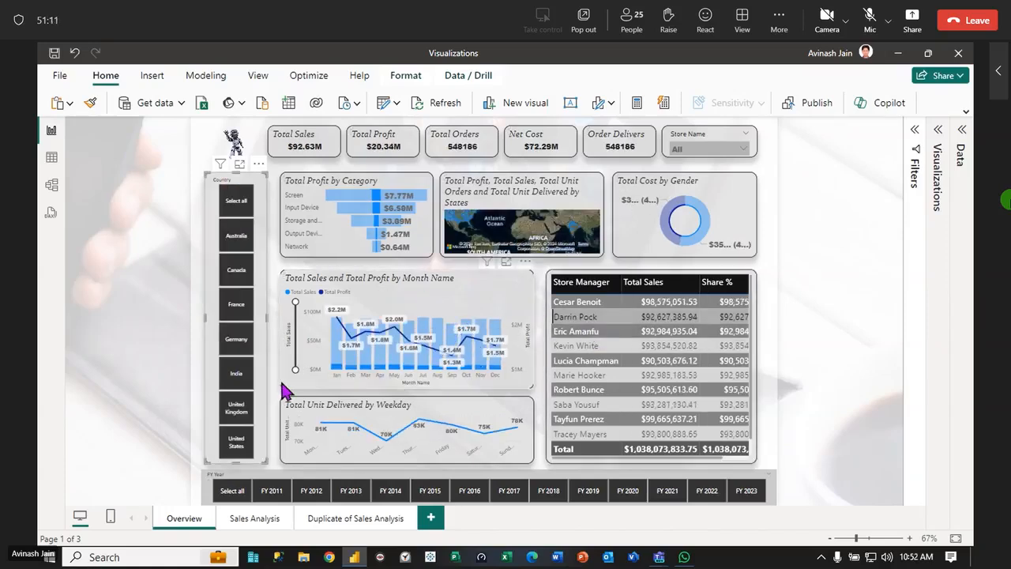
Compare Total Unit Delivered by weekday for May and June by cross-filtering from the monthly chart, and clear the month selection
click(393, 363)
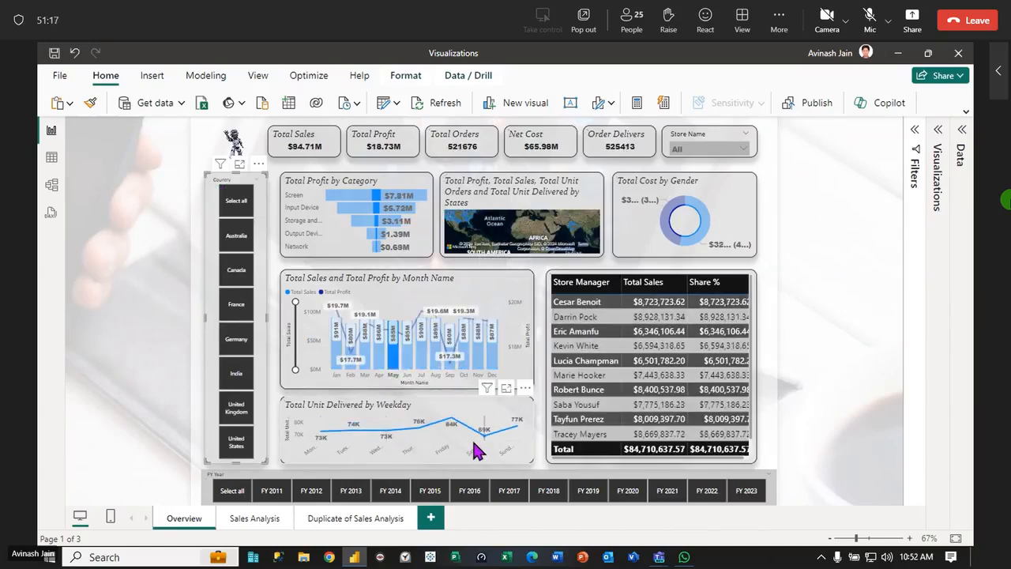
click(398, 335)
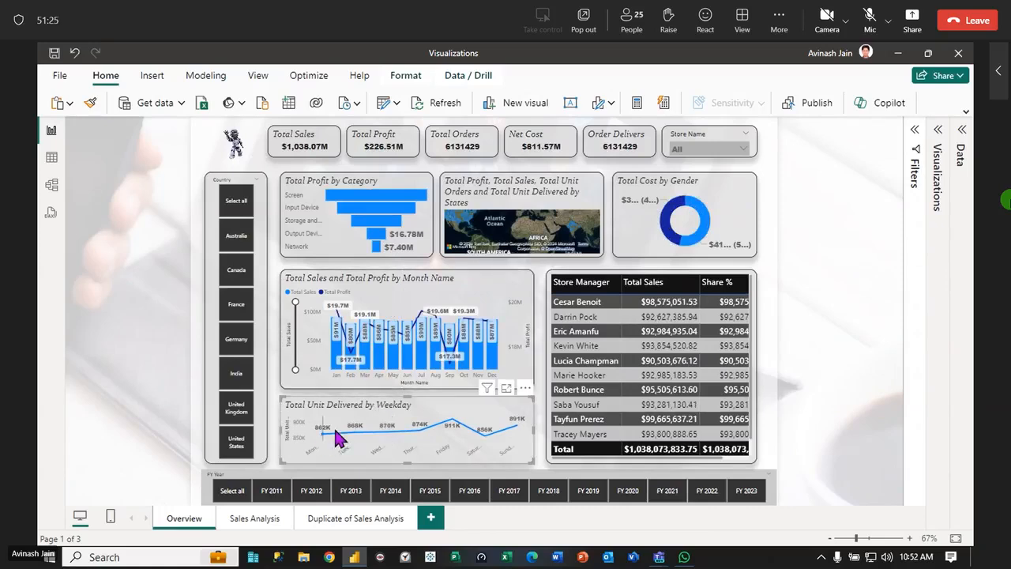
click(407, 354)
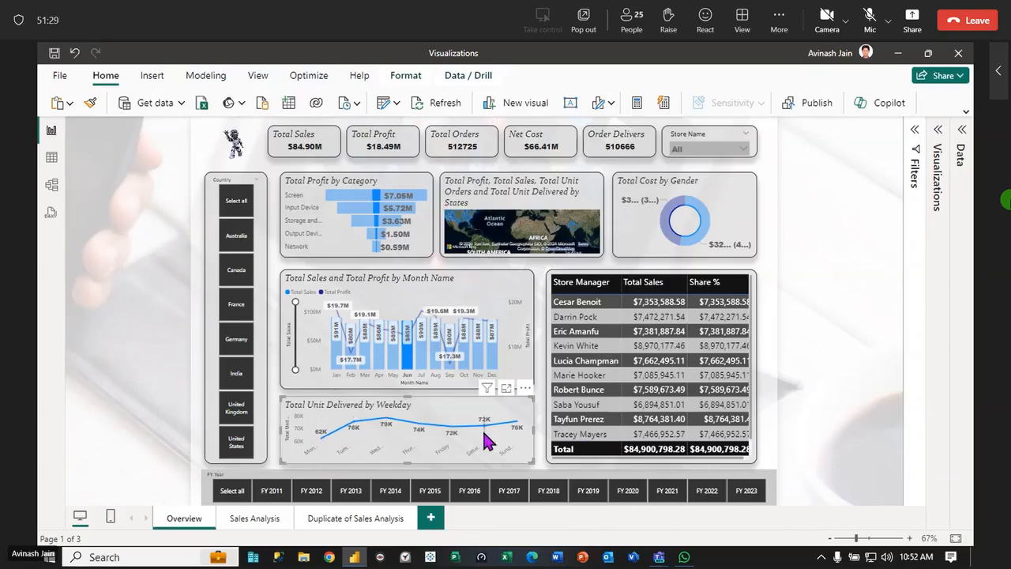
mouse_move(525, 429)
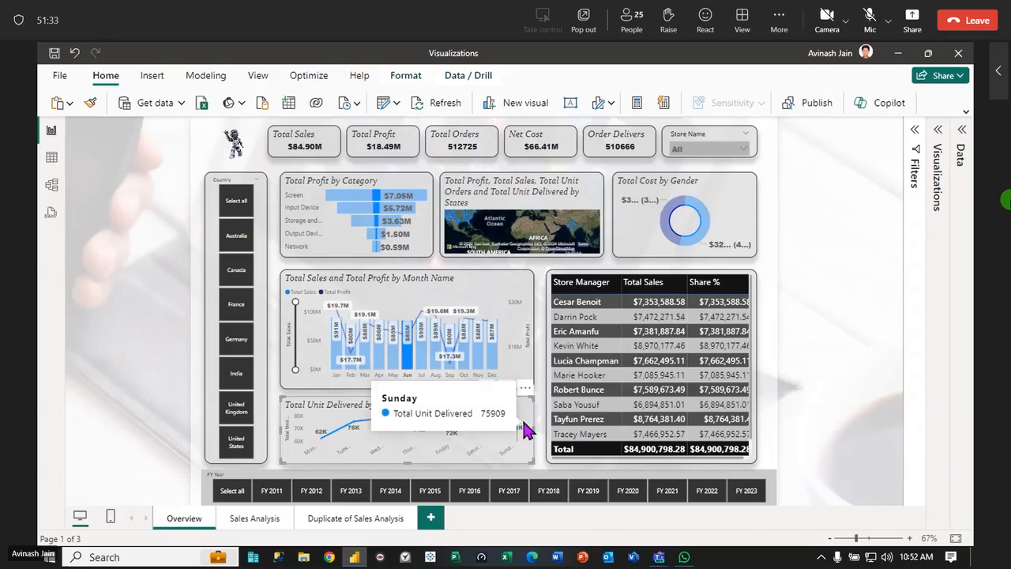
click(403, 300)
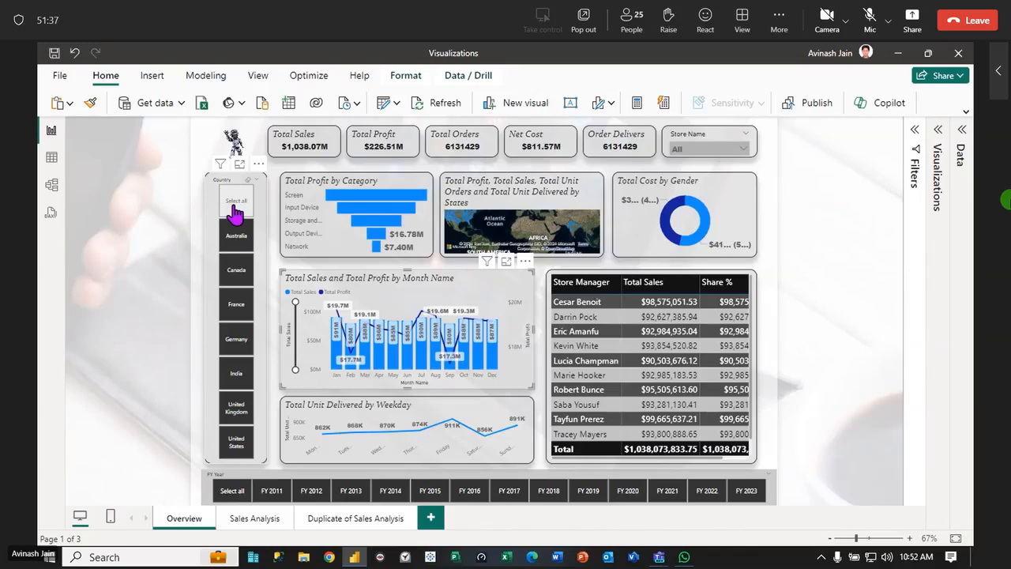
Deselect all countries and filter the Overview page to Australia and fiscal year FY 2012
click(235, 207)
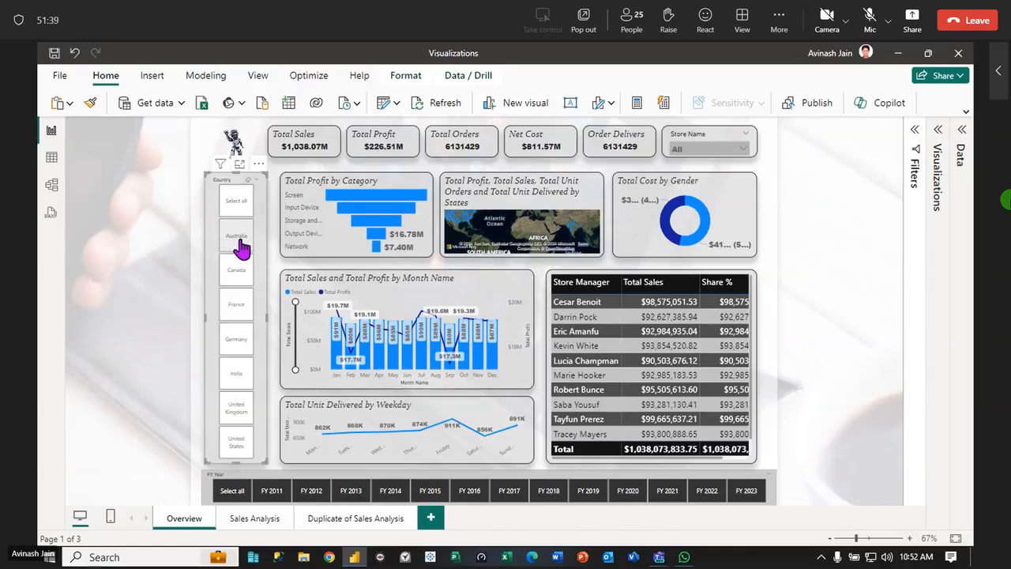
click(237, 245)
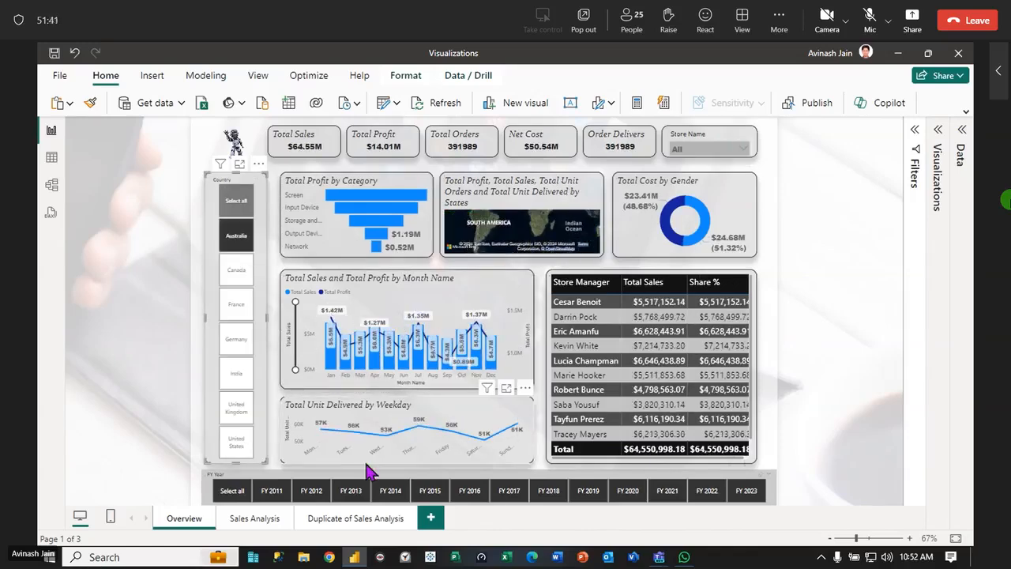
click(314, 493)
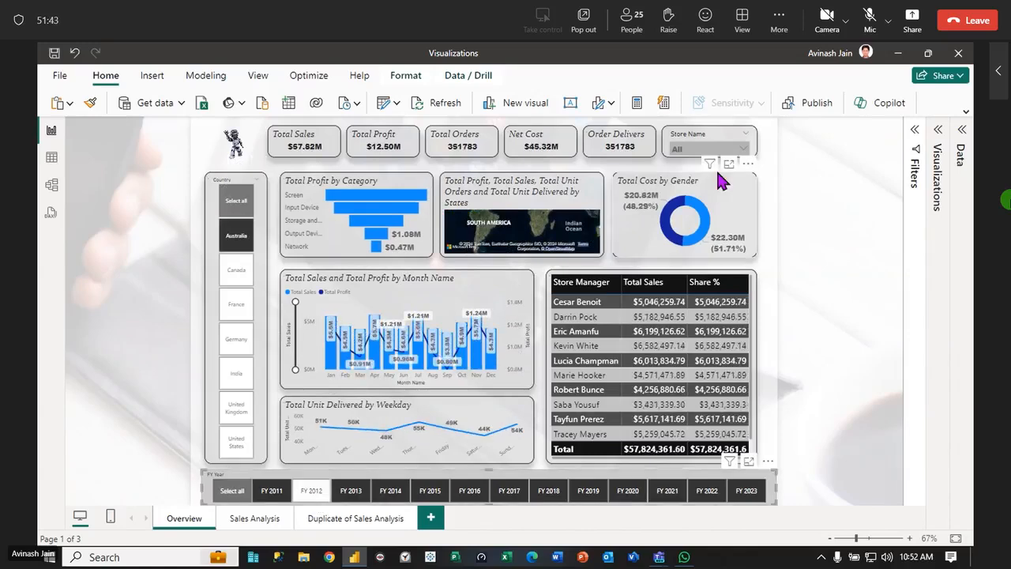
Filter the page to the store In s Inc with the Store Name slicer and check its entry in the Store Manager table
click(742, 150)
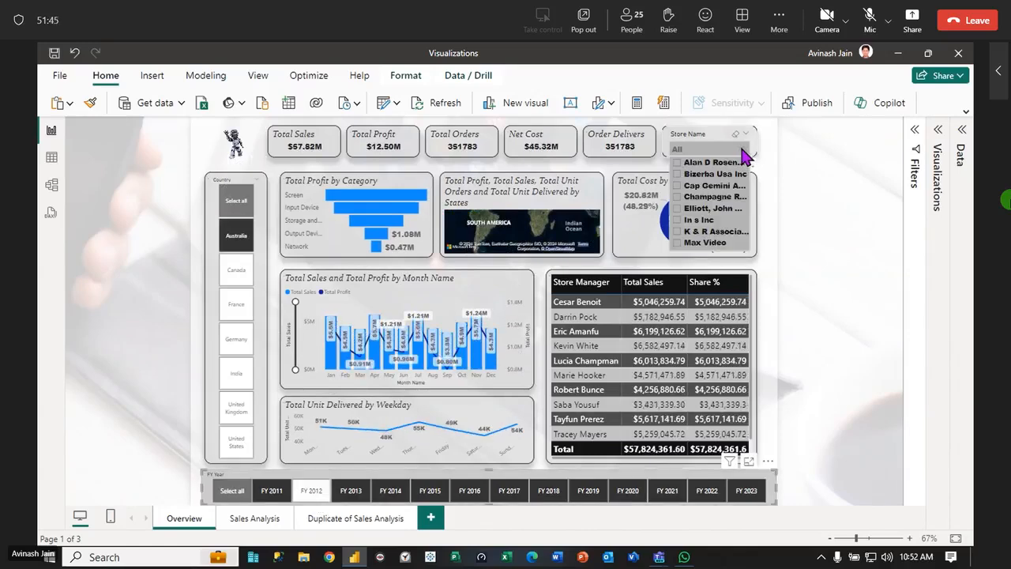
click(677, 221)
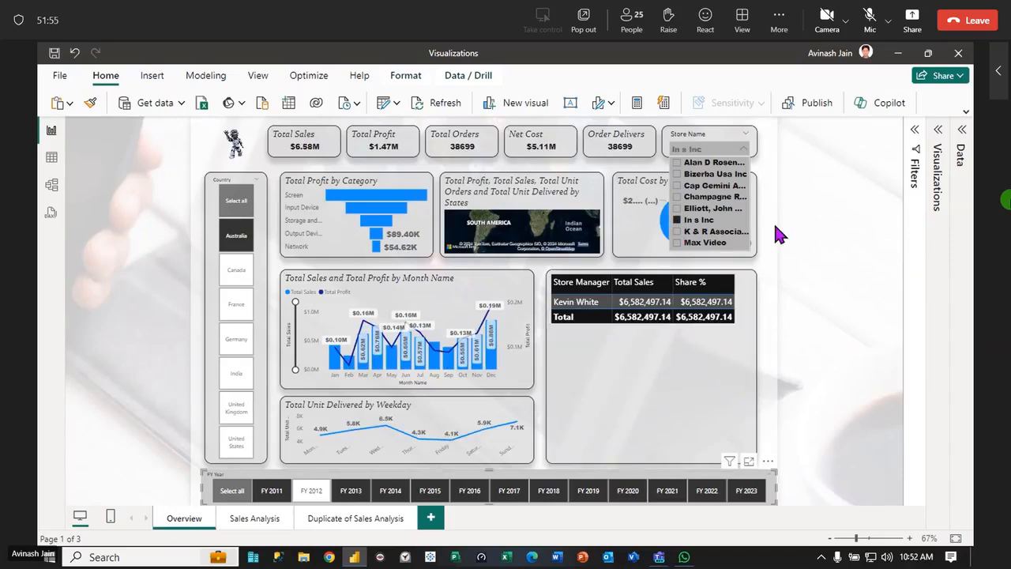
click(744, 149)
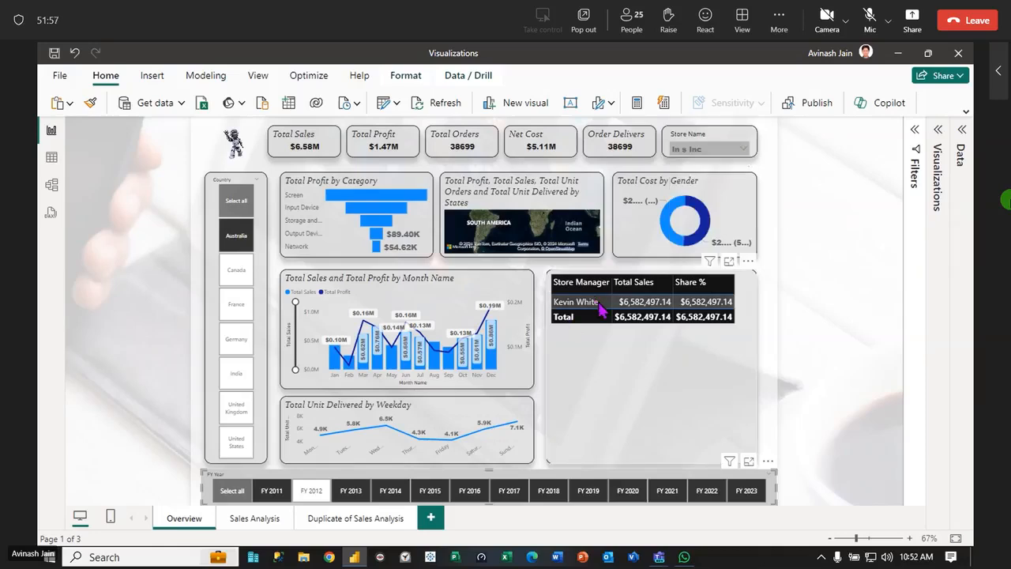
mouse_move(598, 314)
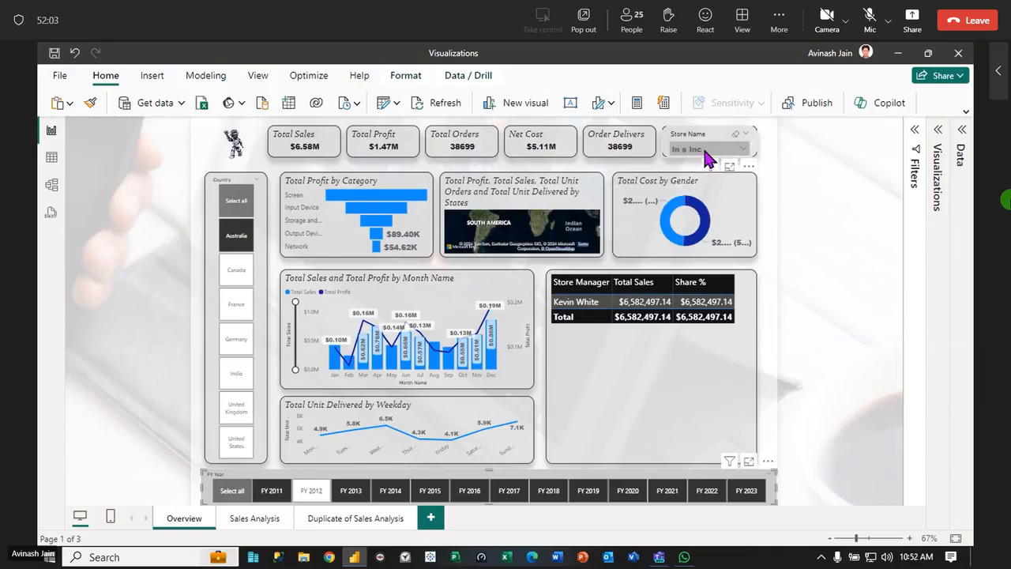
click(798, 336)
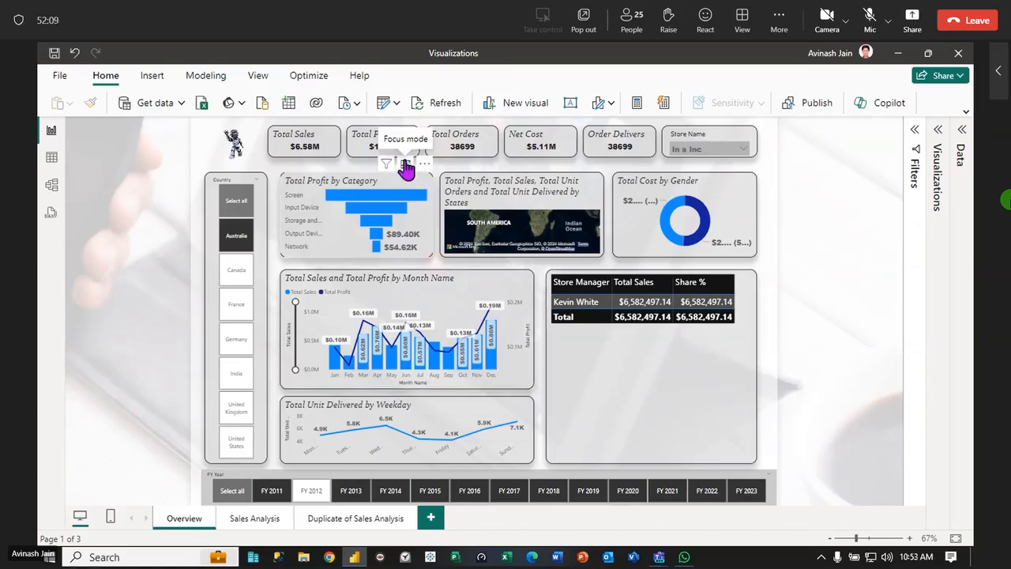
Inspect the Total Profit by Category chart and South Australia on the states map in focus mode, and clear the Store Name filter
click(405, 165)
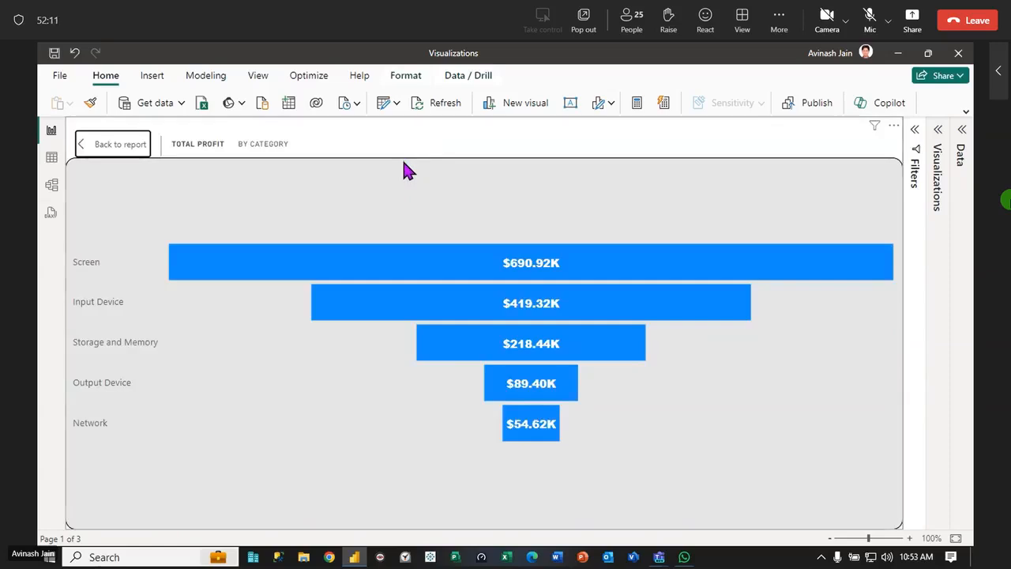
click(111, 150)
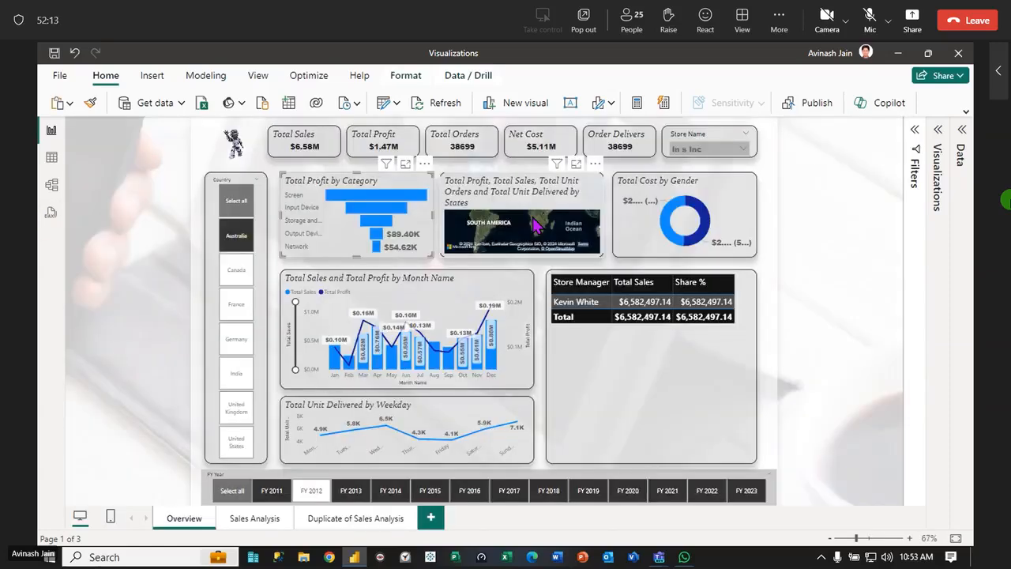
click(576, 164)
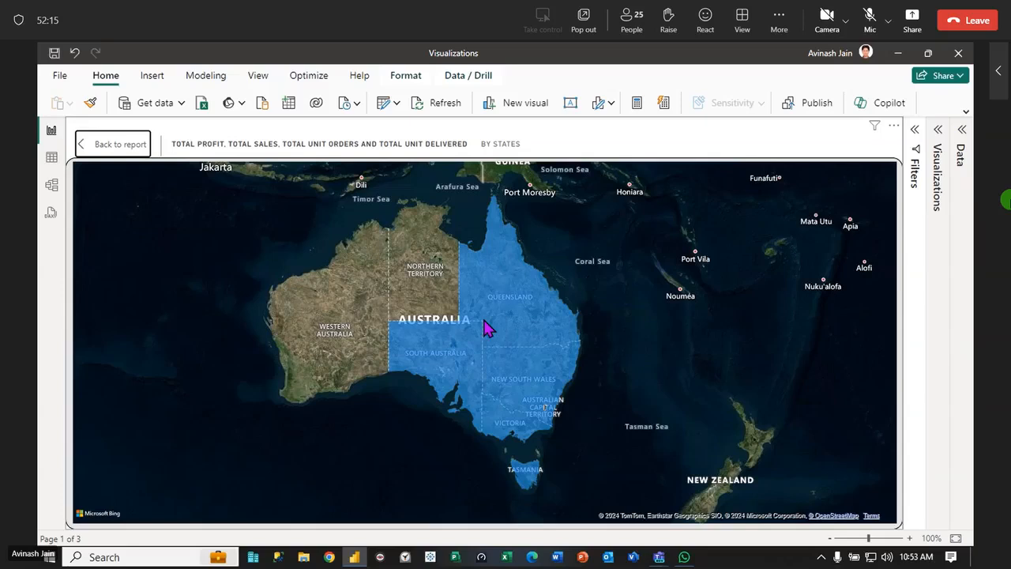
mouse_move(457, 365)
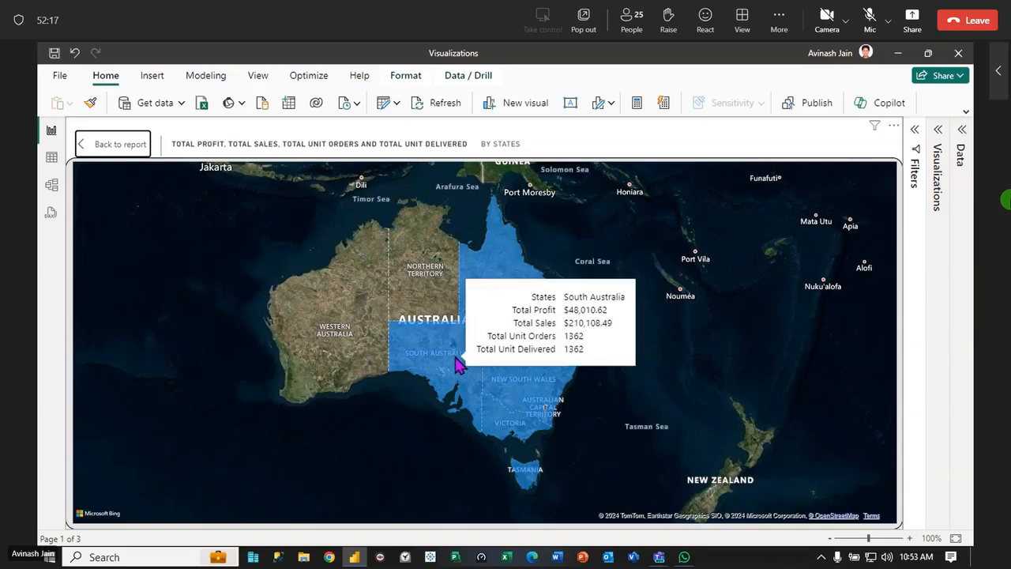
click(119, 148)
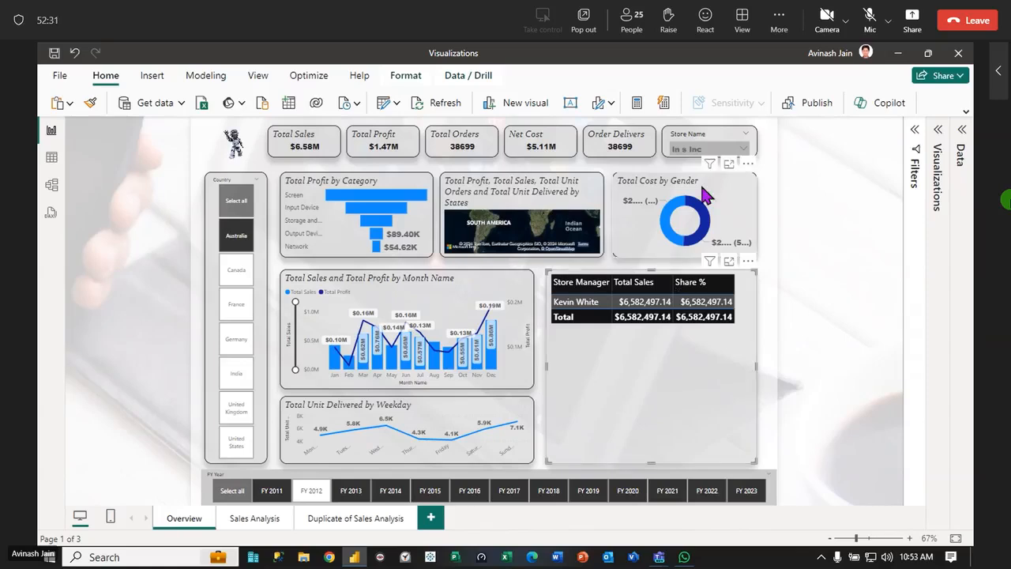
click(736, 133)
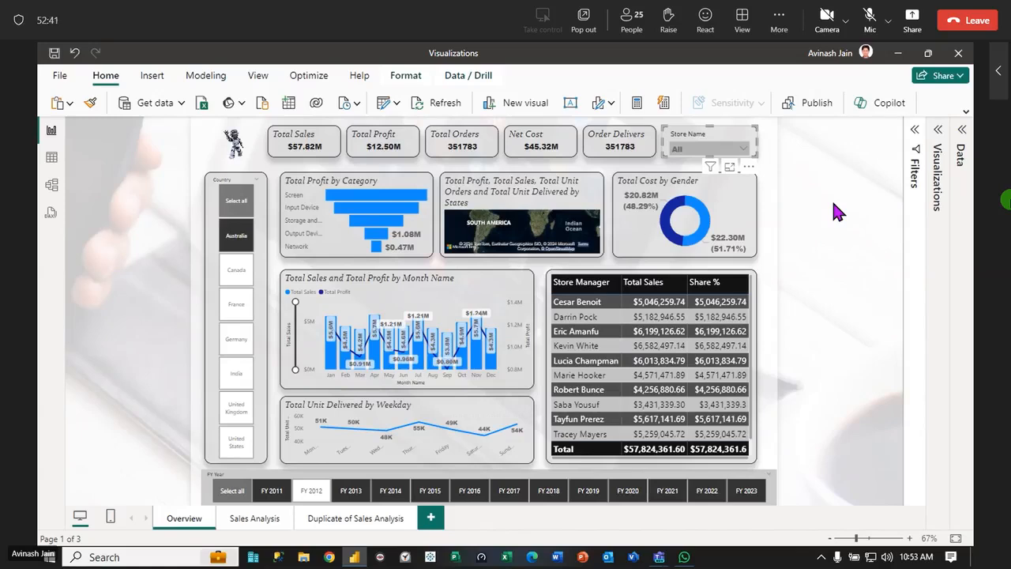
Rename the Duplicate of Sales Analysis page as Profit Analysis
click(269, 519)
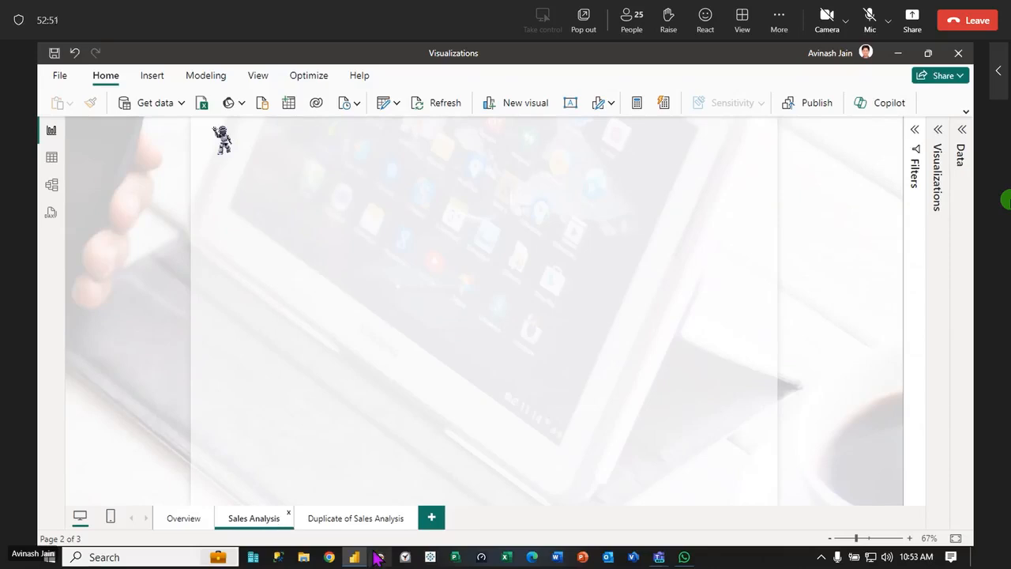
double_click(364, 520)
text(P)
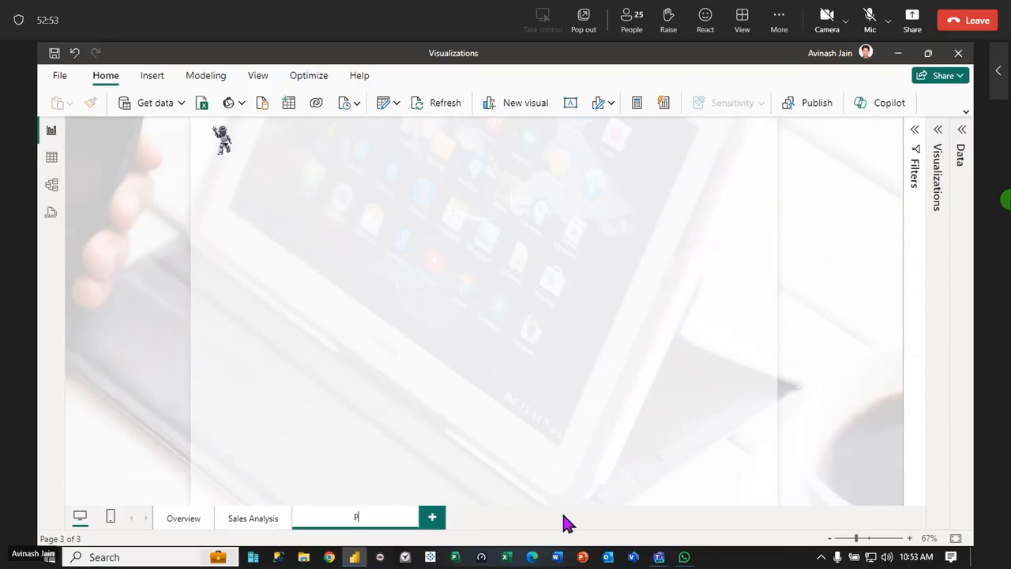
text(rofit Analysis)
key(Return)
click(255, 519)
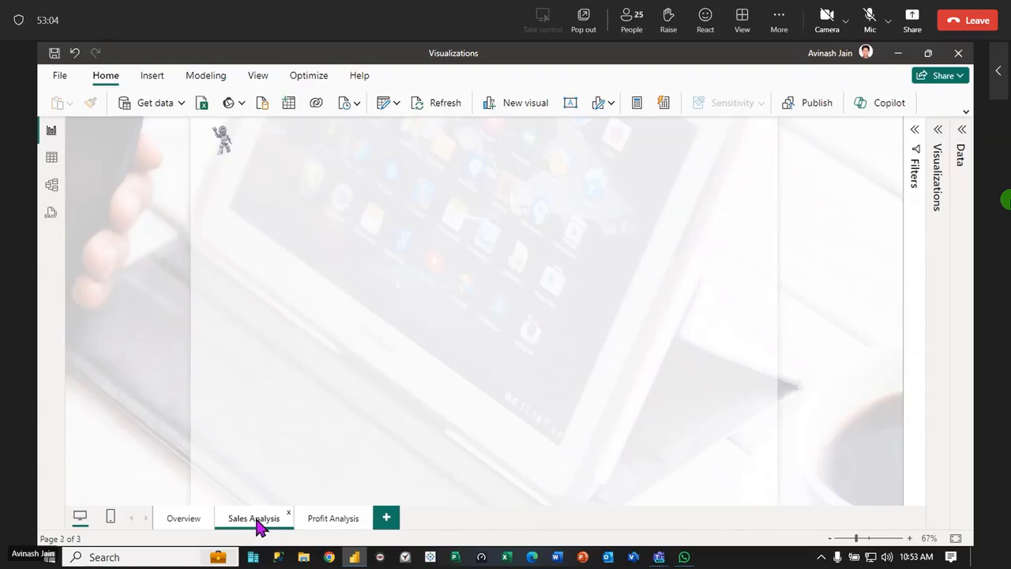
click(185, 521)
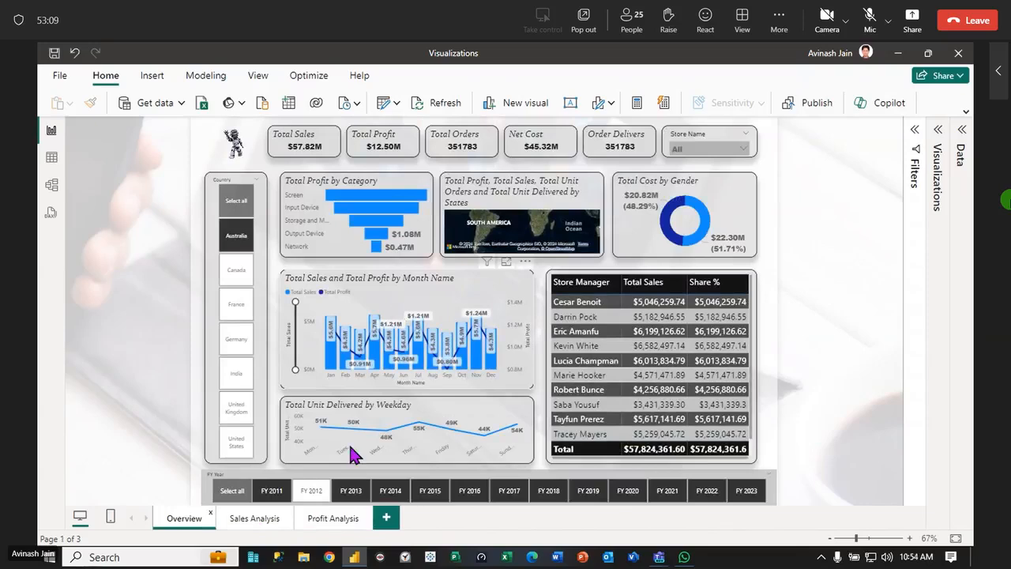
click(270, 523)
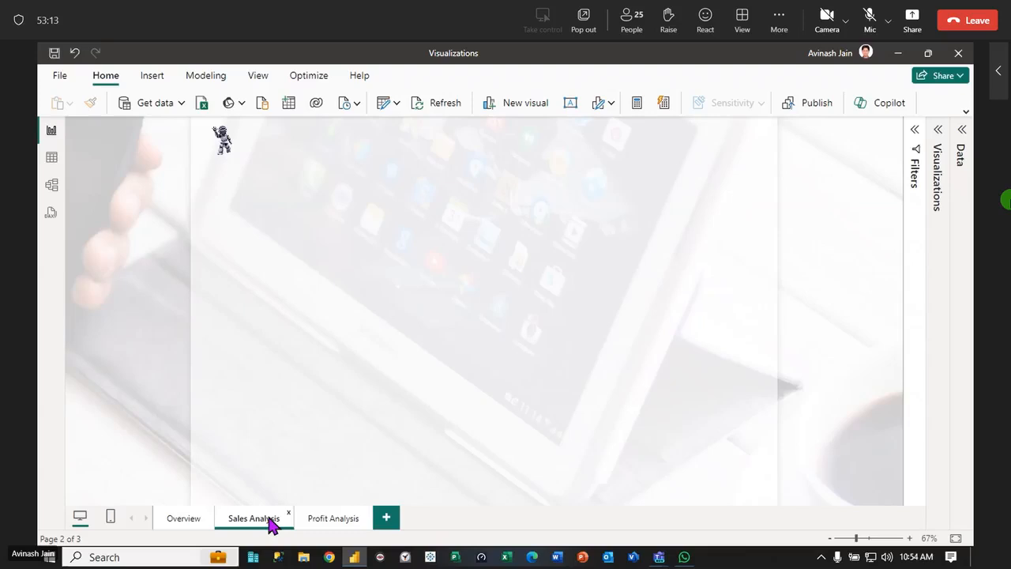
click(339, 523)
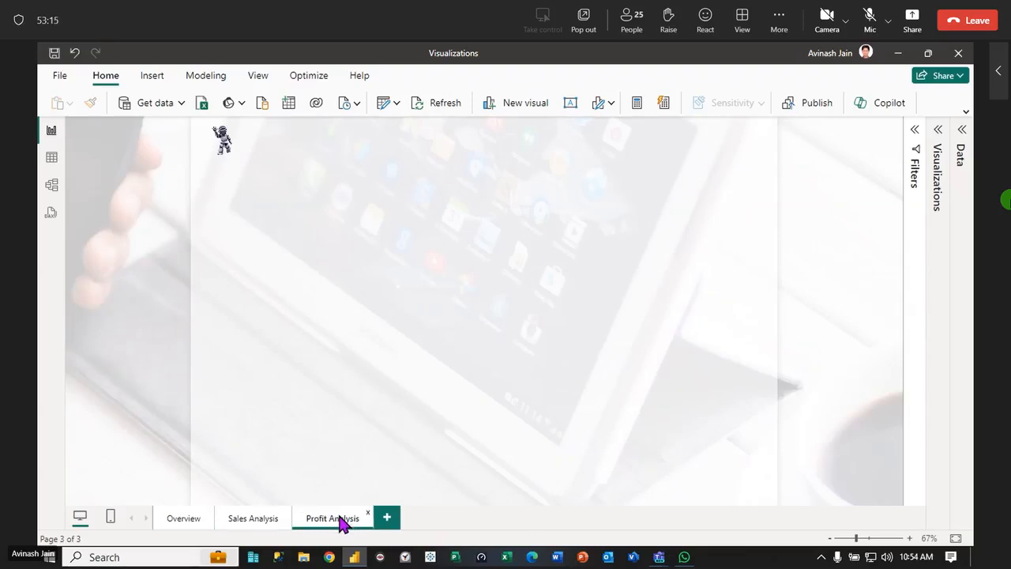
Add a blank page named Orders Analysis after the Profit Analysis page, and delete it
click(387, 522)
double_click(394, 523)
text(Order)
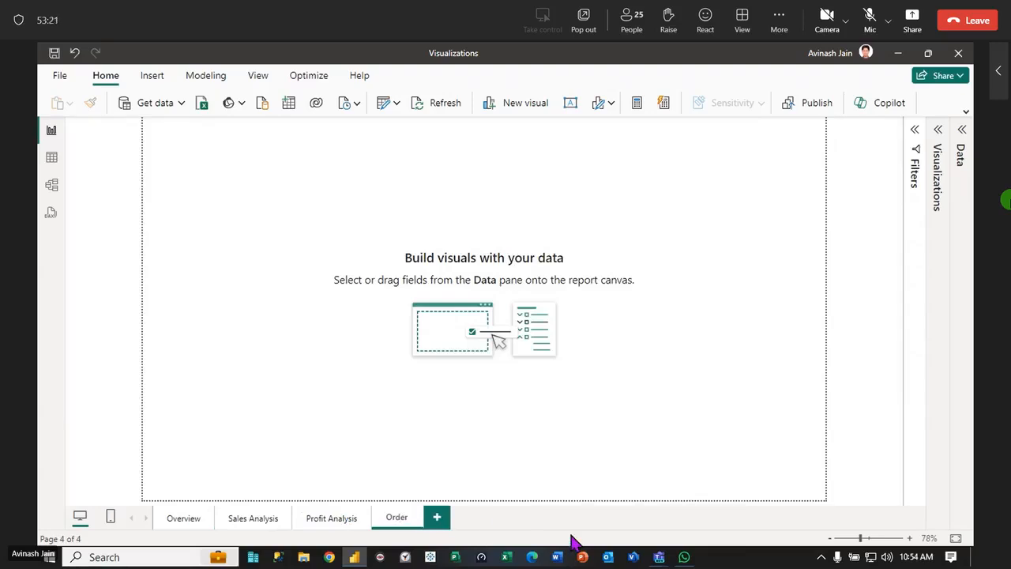
text(s Analysis)
key(Return)
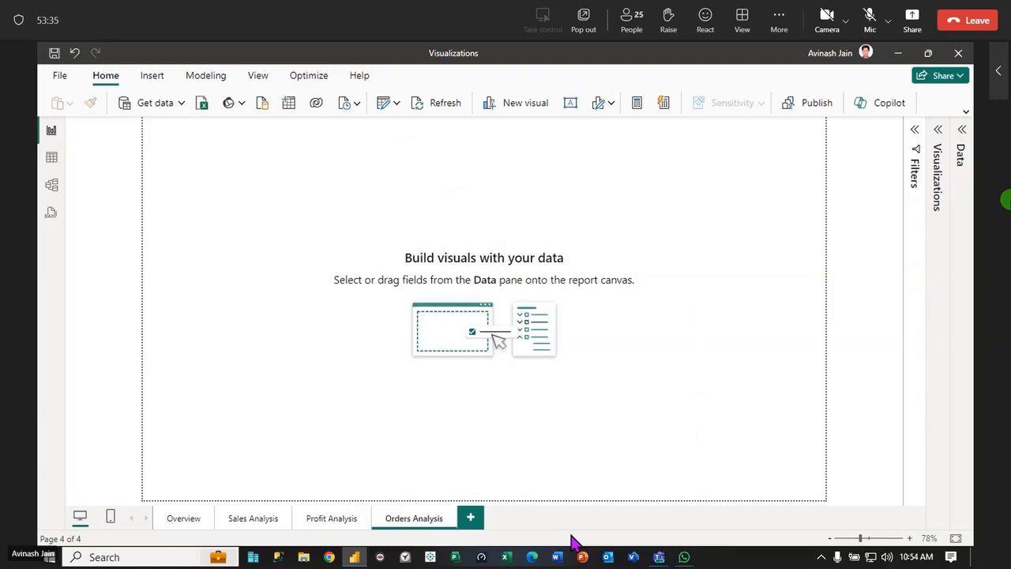
click(451, 519)
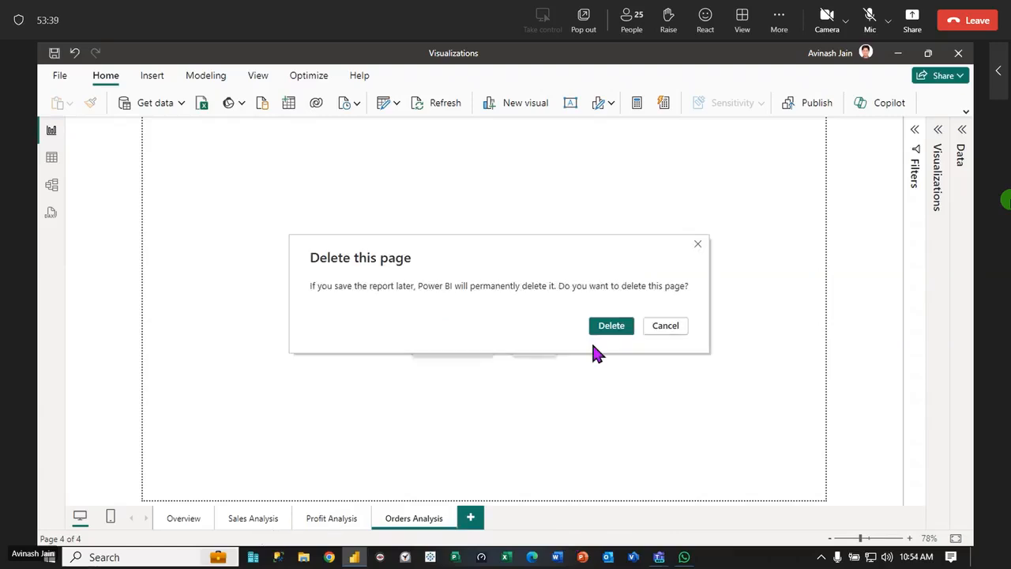
click(609, 326)
Duplicate the Profit Analysis page and rename the copy as Order Analysis
right_click(345, 524)
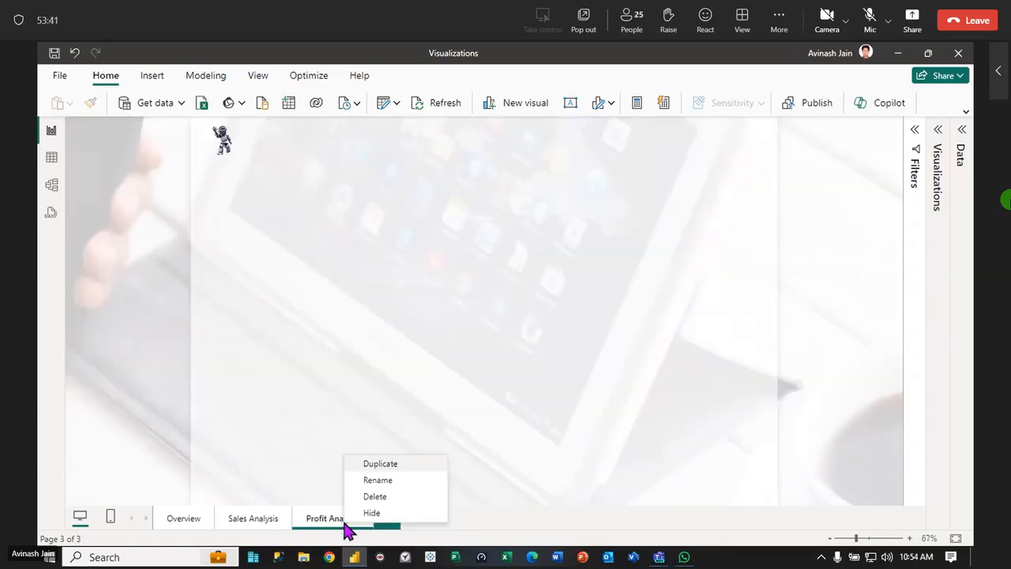
click(388, 464)
double_click(434, 519)
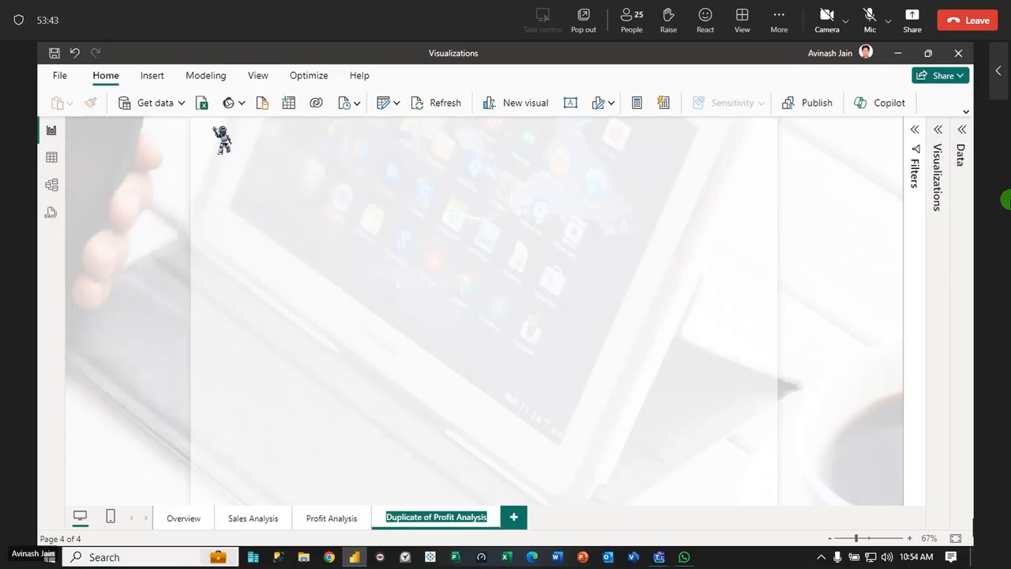
text(Order An)
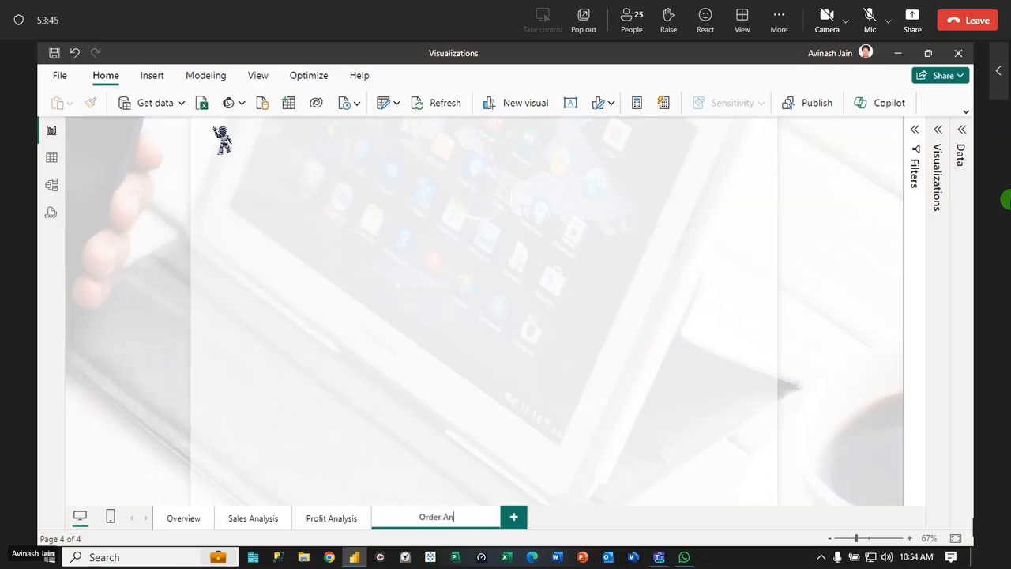
text(alysis)
key(Return)
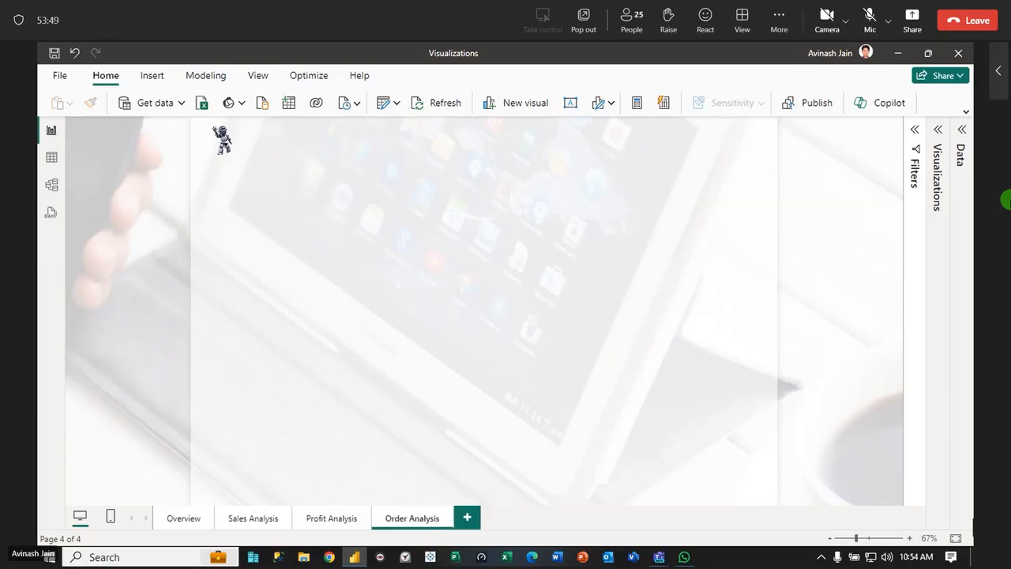
Return to the Overview page and select all countries and all fiscal years in the slicers
click(248, 519)
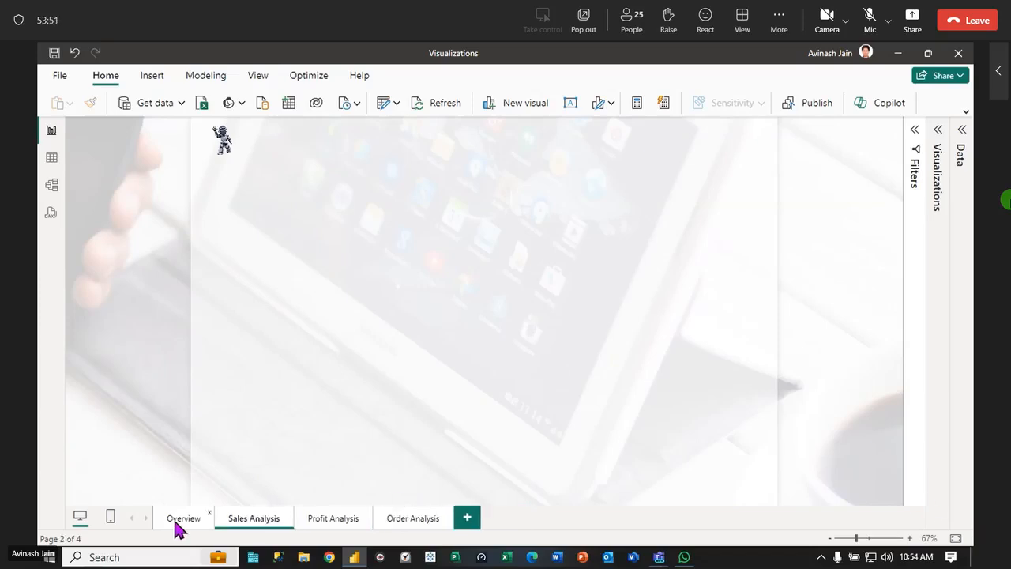
click(178, 528)
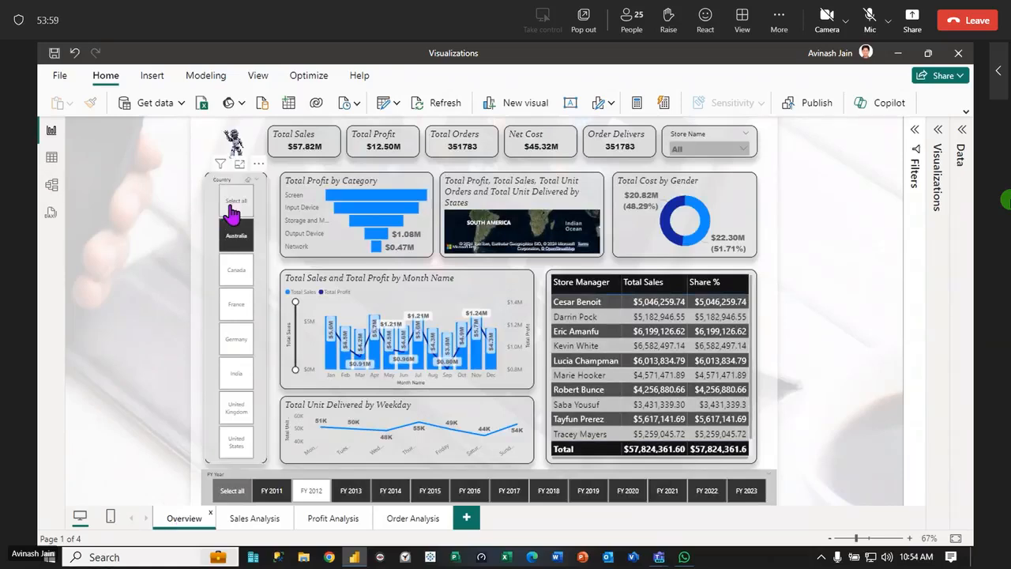
click(235, 207)
click(860, 270)
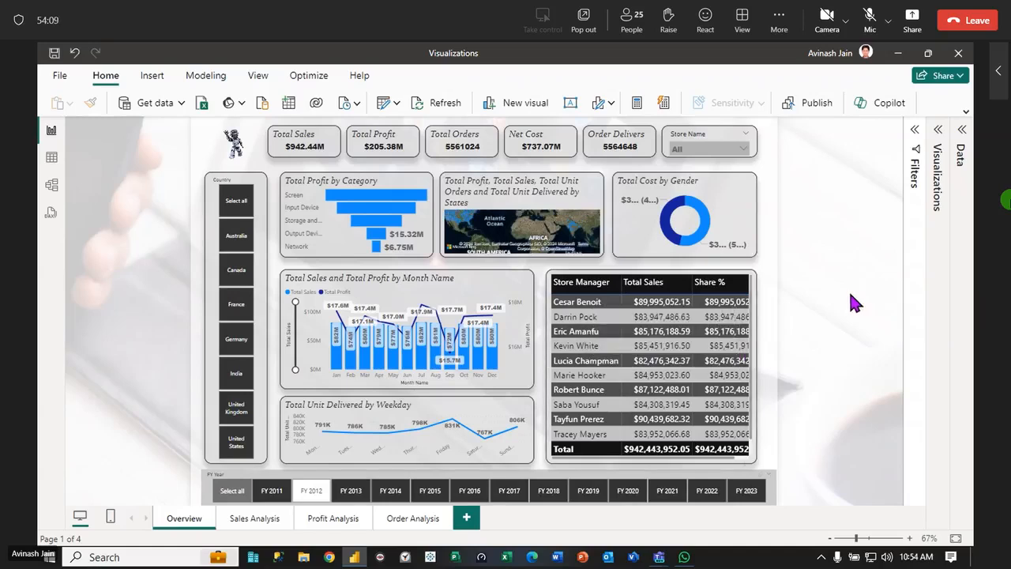
click(234, 493)
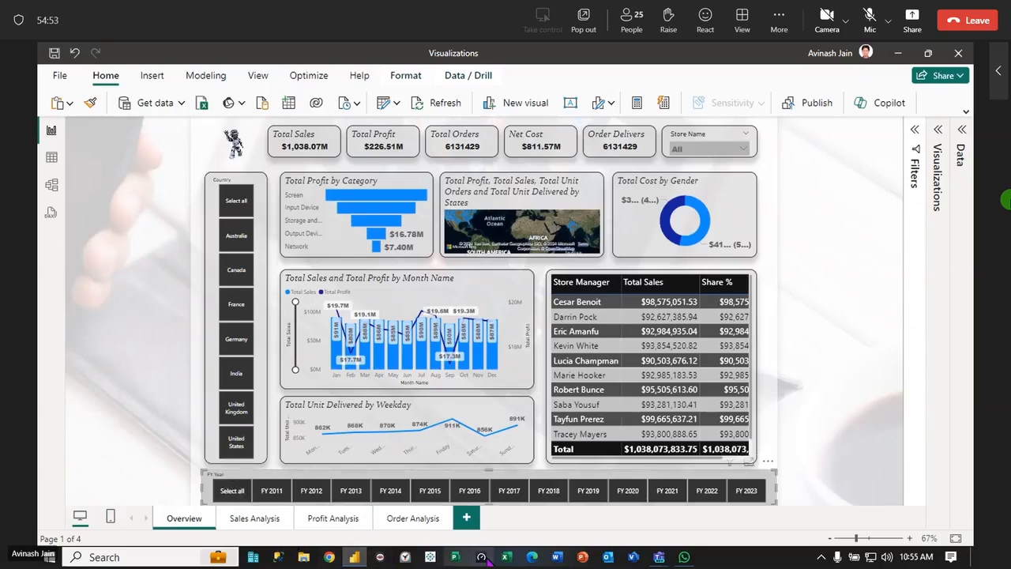
Switch to Microsoft Edge, maximize its window, and enter "power" as a web search before clearing it
click(532, 557)
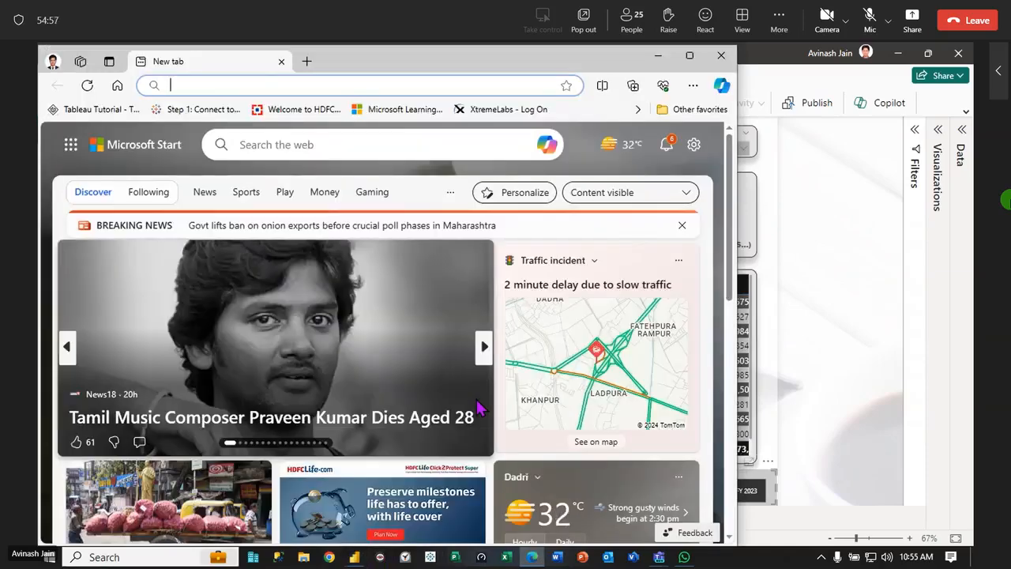
click(689, 56)
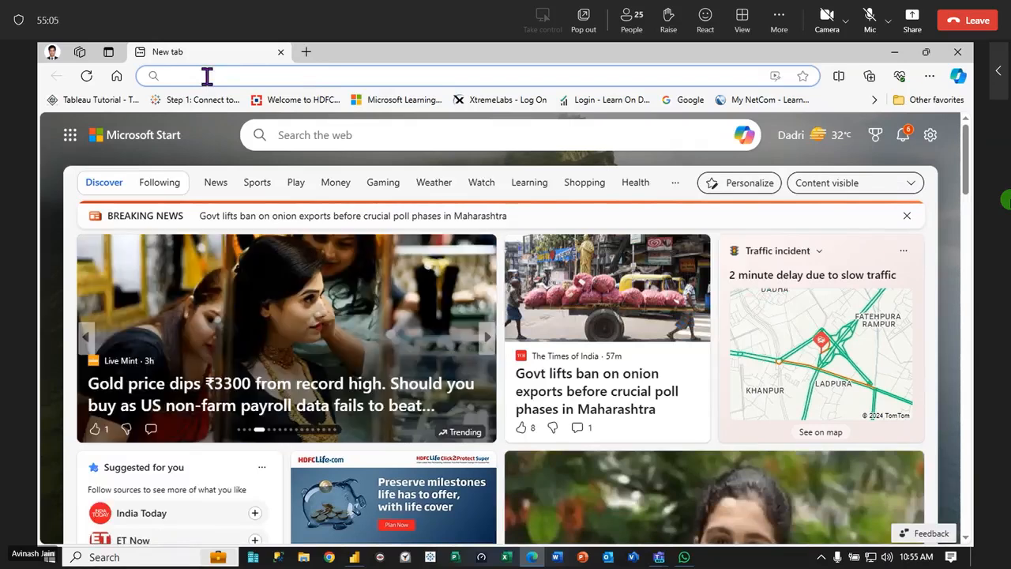
text(power)
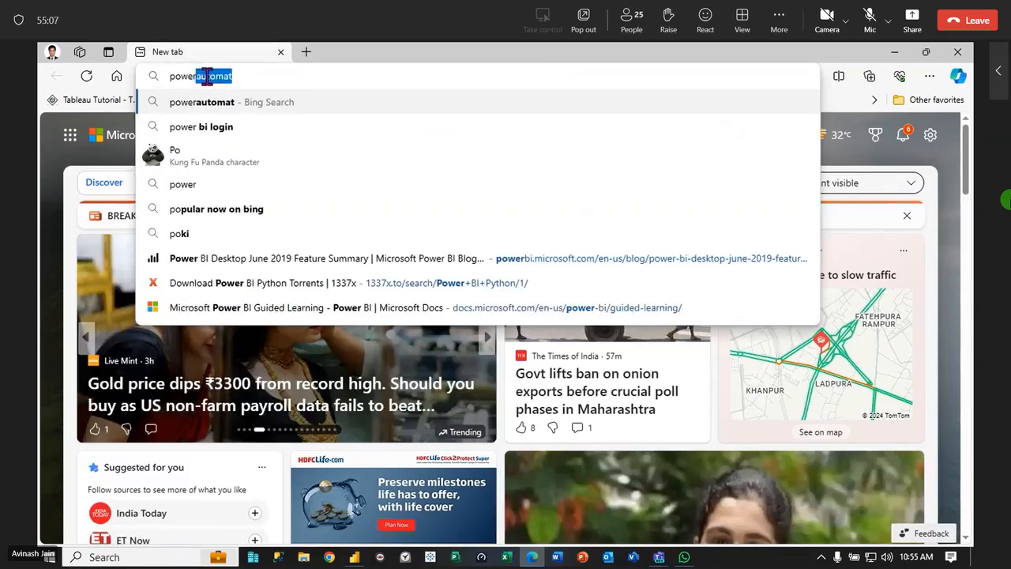
key(BackSpace)
key(BackSpace)
key(BackSpace)
key(BackSpace)
key(BackSpace)
key(BackSpace)
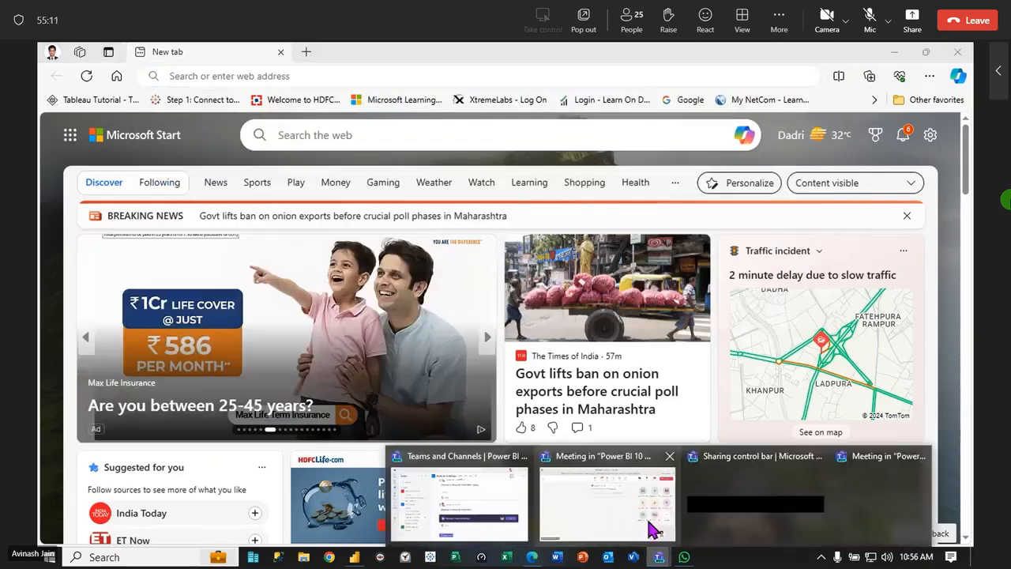
Switch to the Teams meeting window, admit everyone waiting in the lobby, and minimize the meeting window to return to Edge
click(653, 534)
click(487, 219)
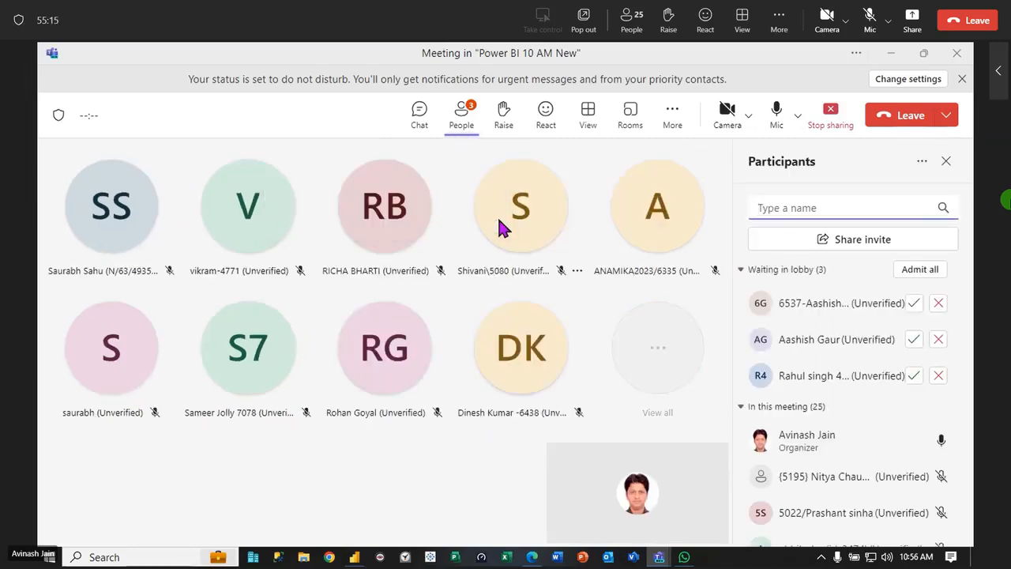
click(919, 270)
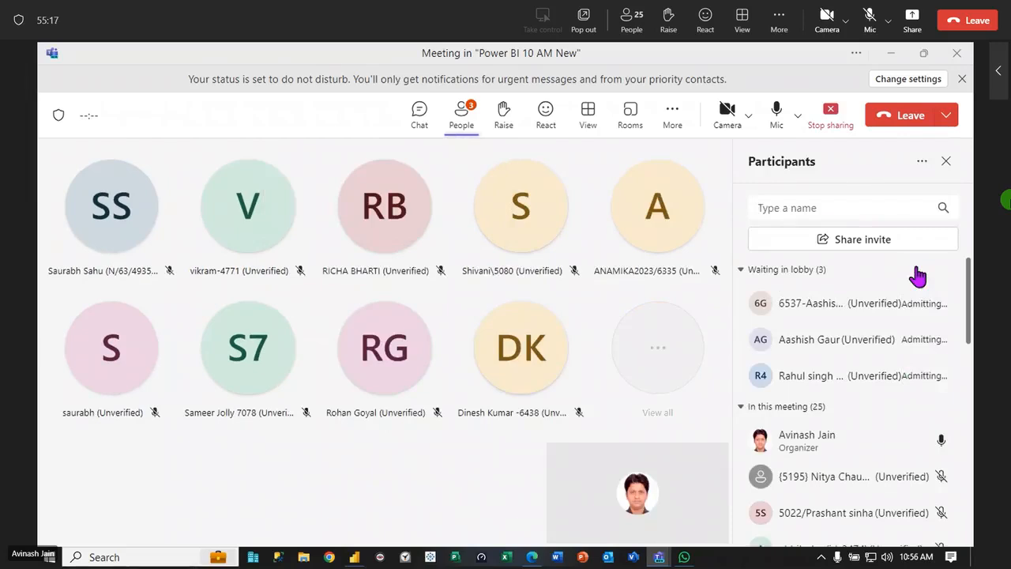
click(891, 57)
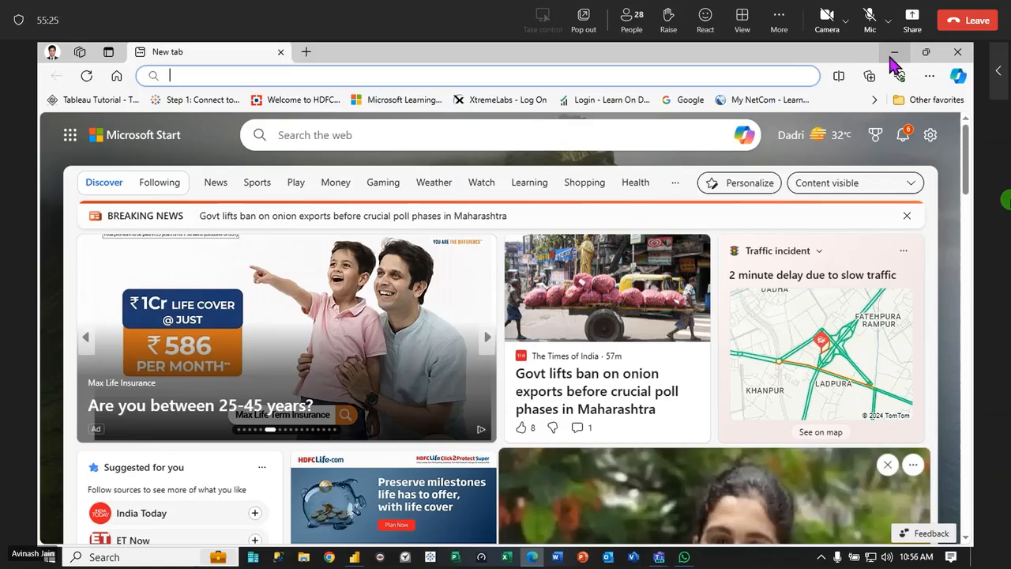
Try to open the web address power.microsoft in the current browser tab
click(281, 74)
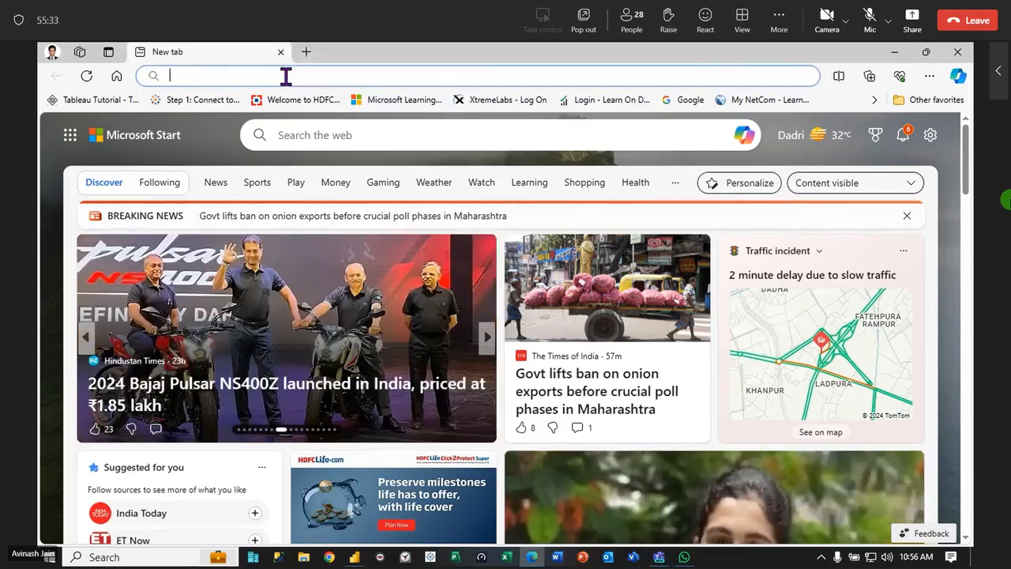
text(power)
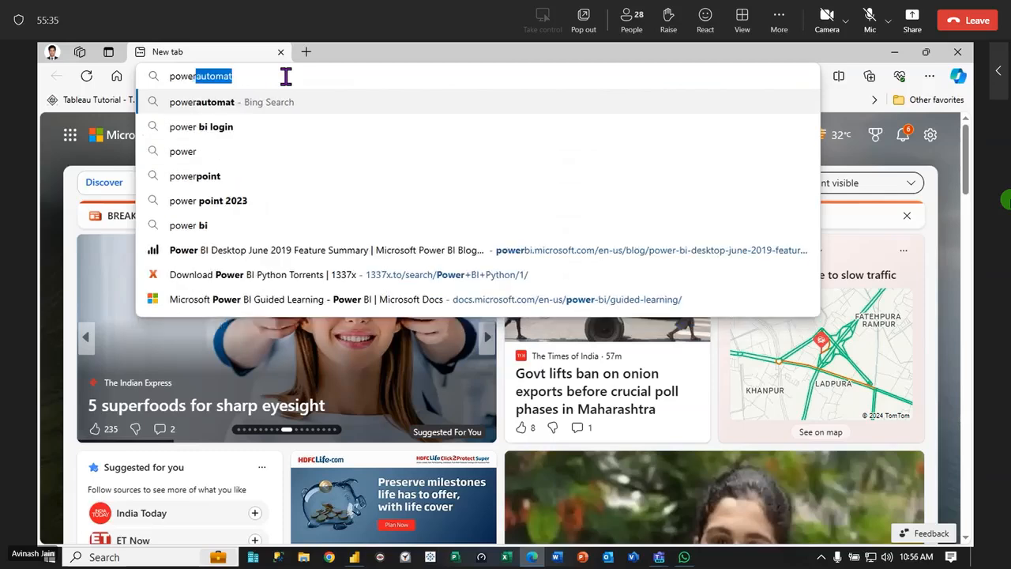
text(.micro)
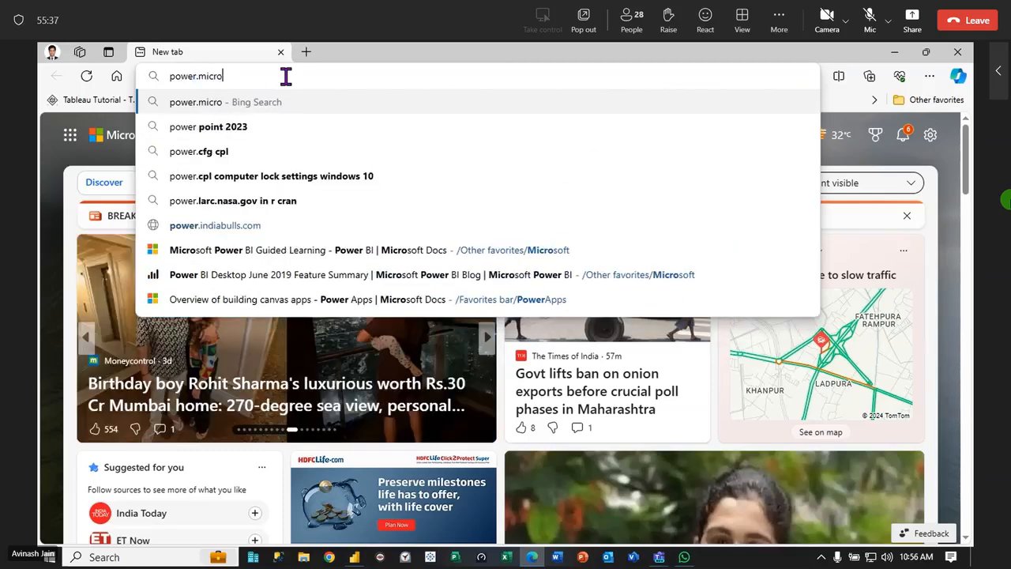
text(soft)
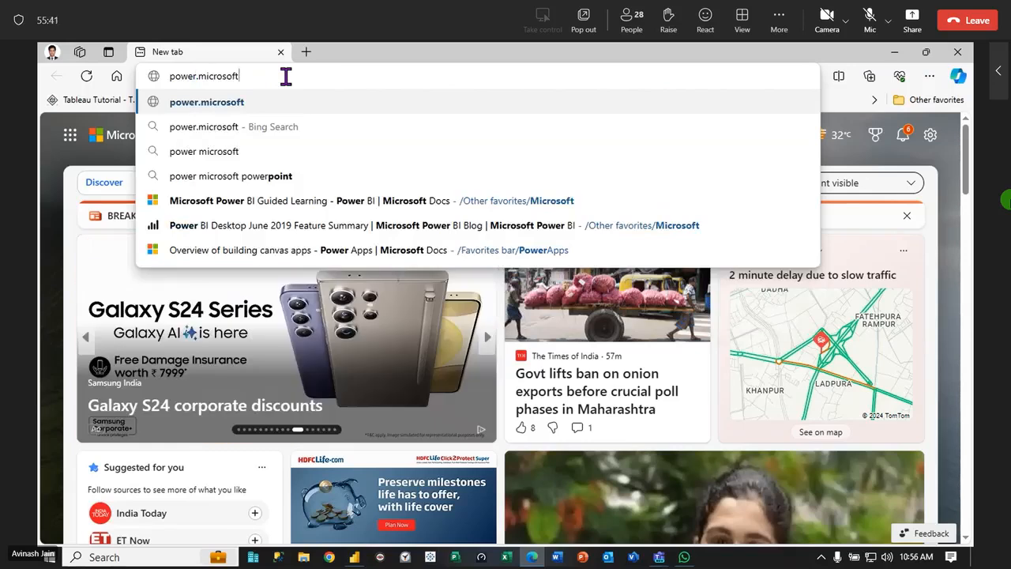
key(Return)
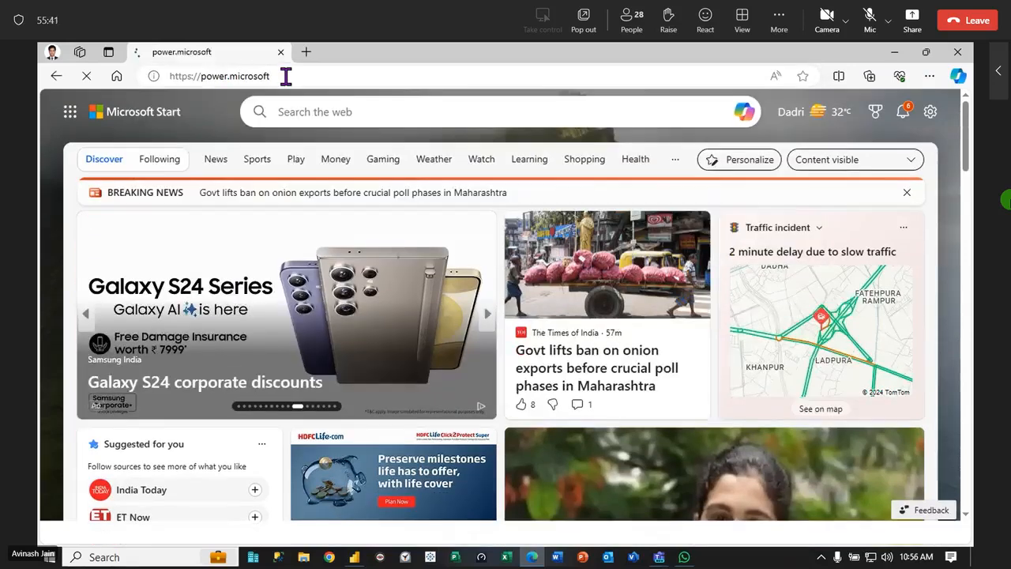
click(293, 76)
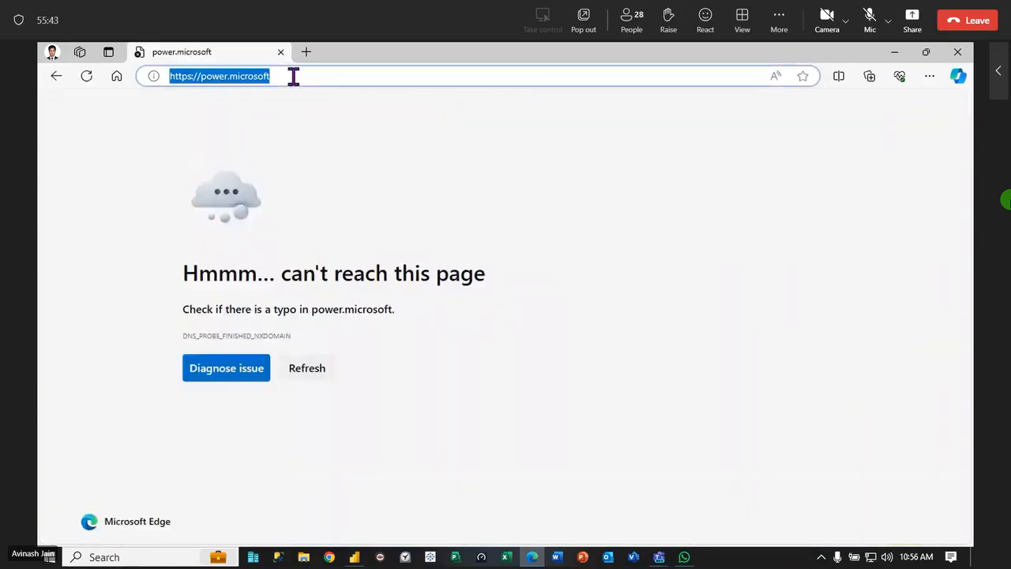
text(google)
key(Return)
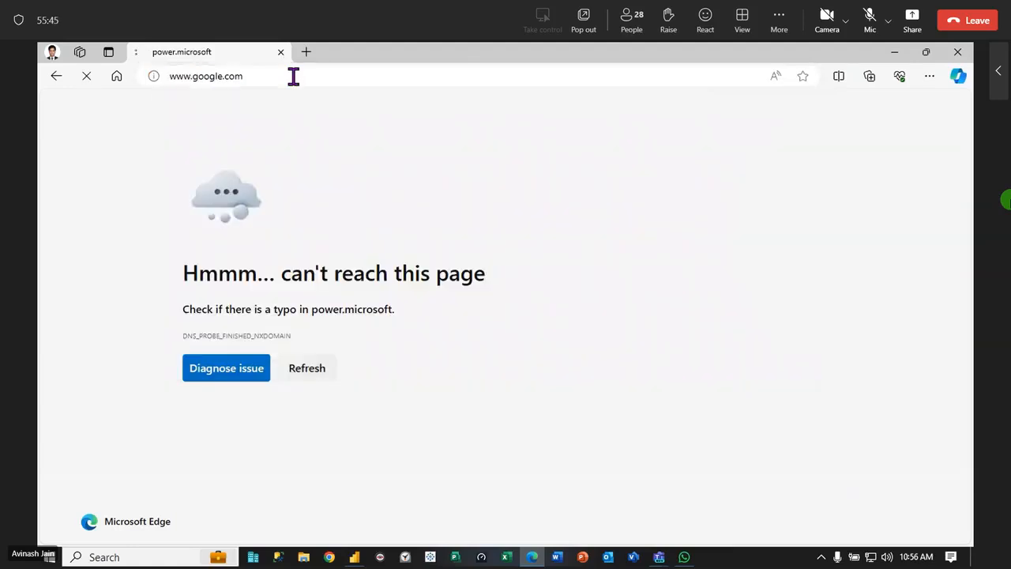
click(299, 73)
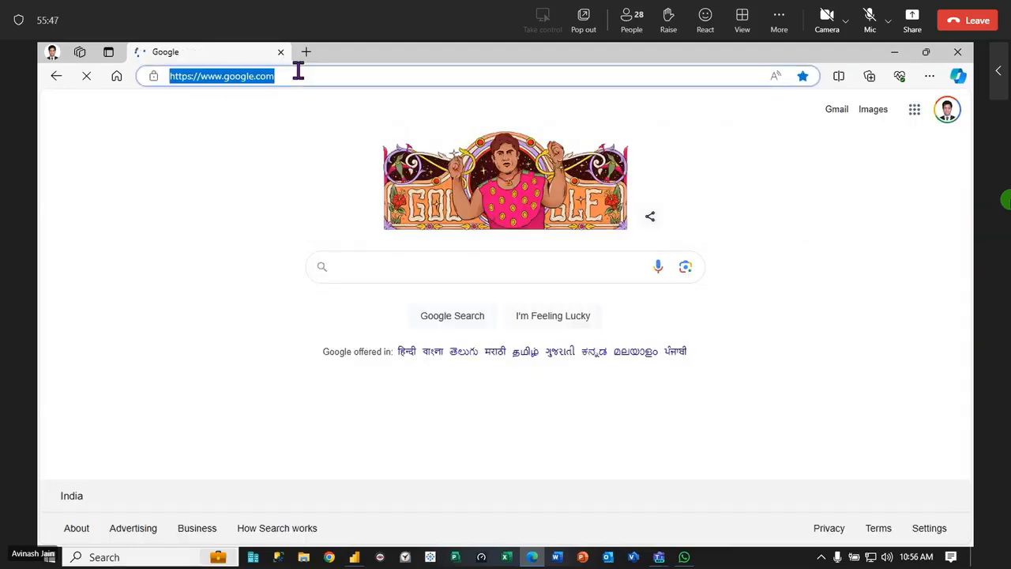
text(powreb)
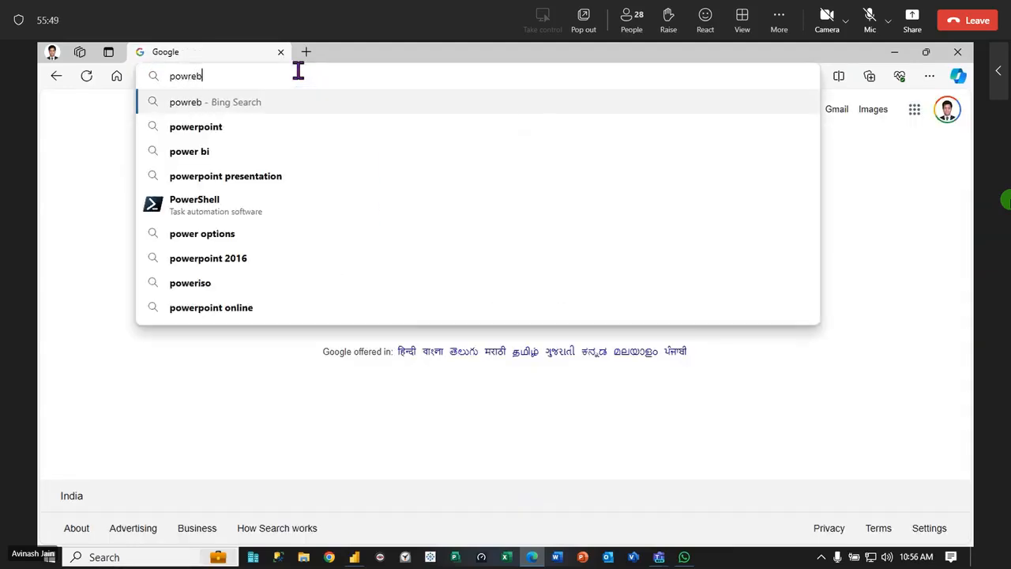
text(i)
key(ctrl+Return)
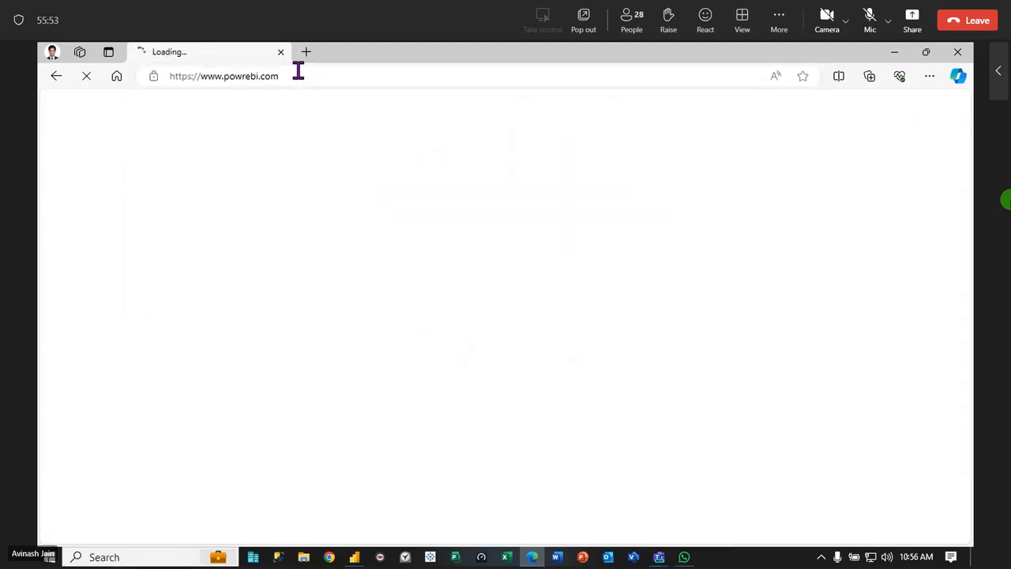
click(299, 71)
text(powerb)
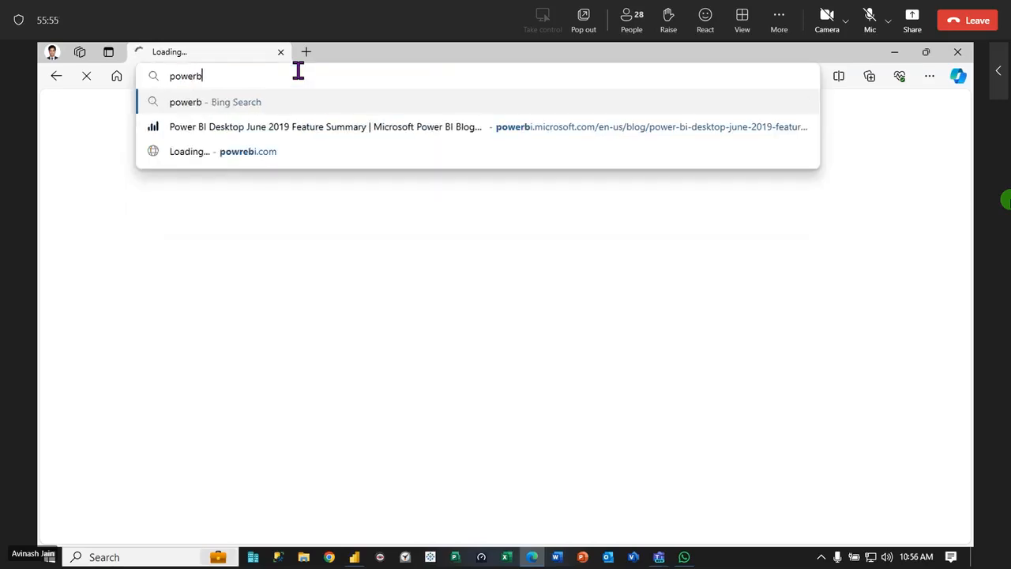
text(i)
key(ctrl+Return)
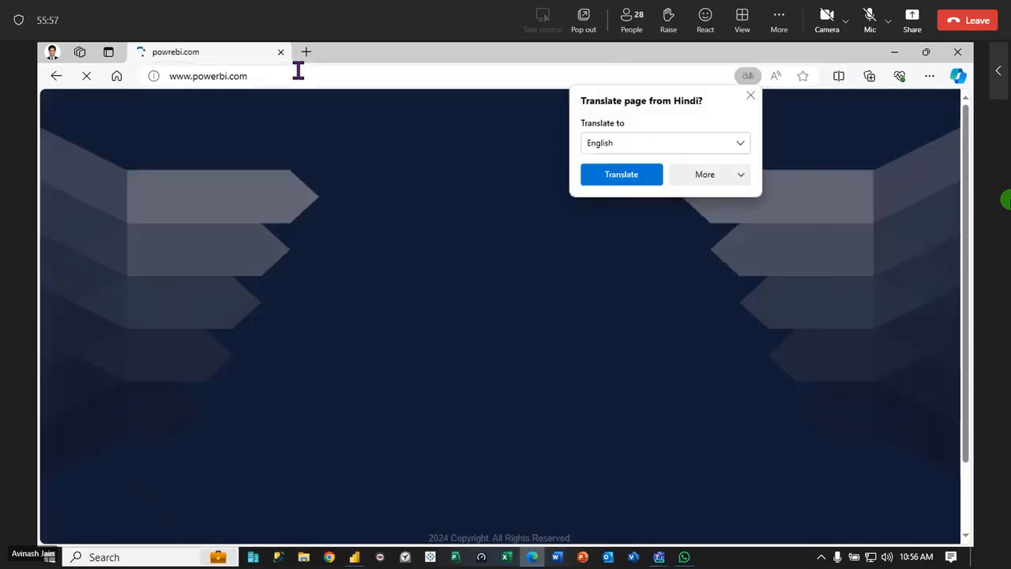
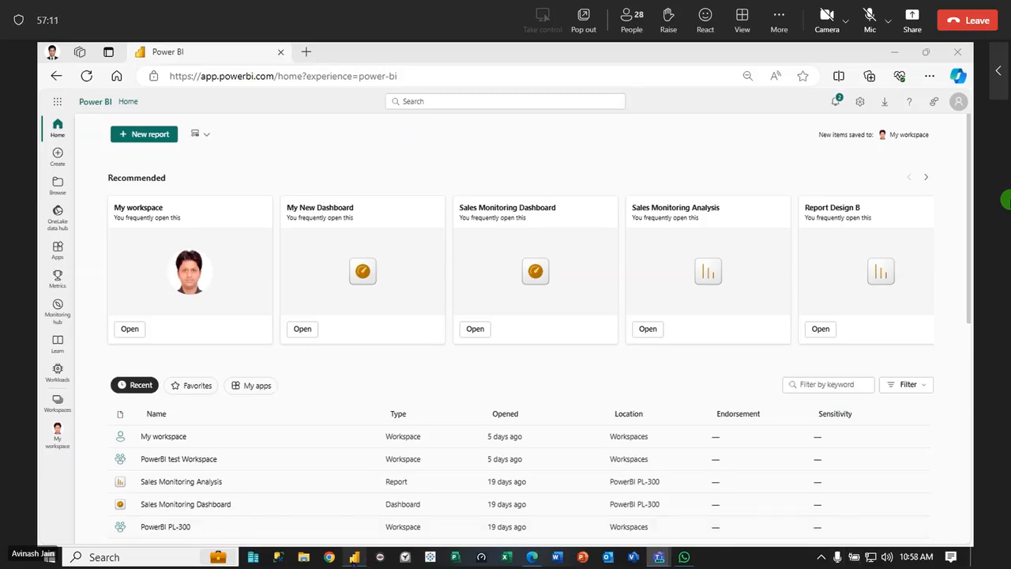
Switch to Power BI Desktop, review the Profit Analysis, Order Analysis and Overview report pages, and minimize the report window
click(354, 557)
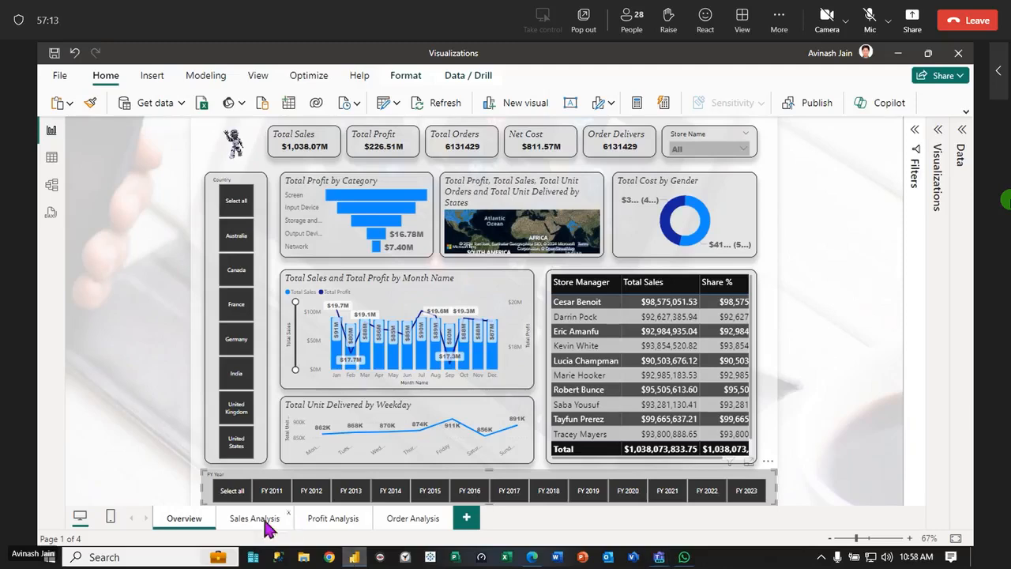
click(320, 520)
click(418, 521)
click(177, 526)
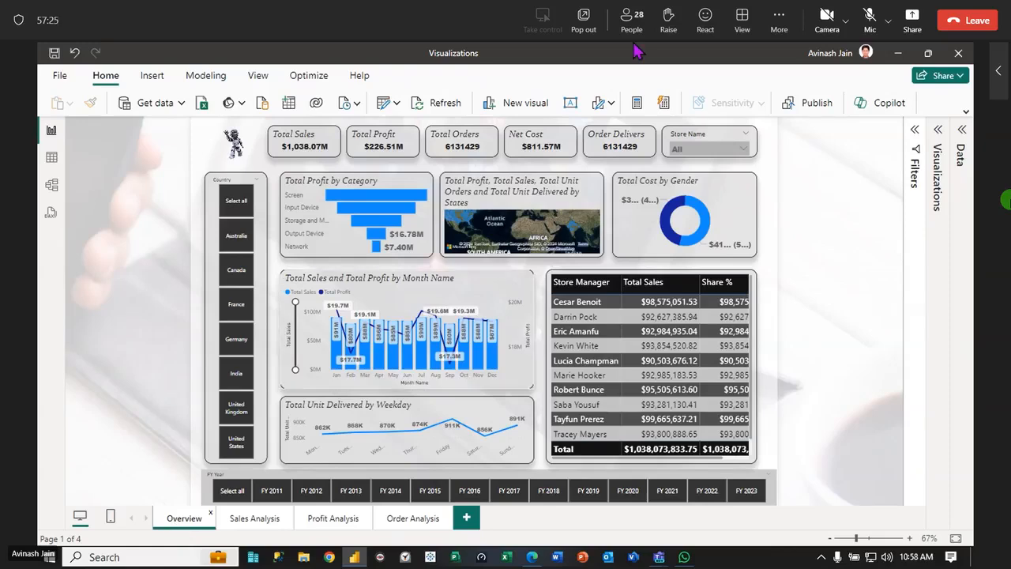
click(898, 53)
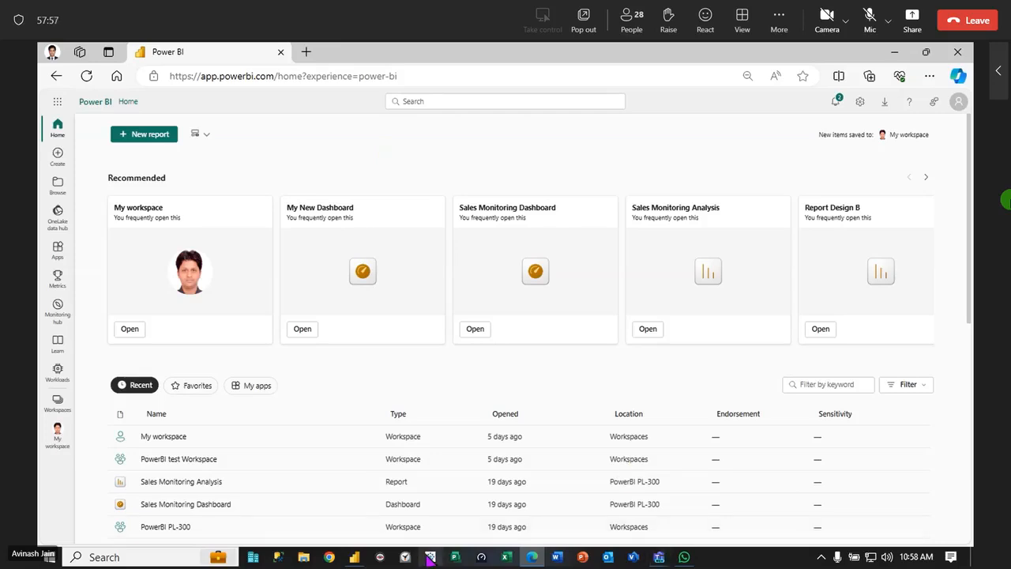
Switch back to Power BI Desktop, look through its start page of recommended and recent files, and return to the report
click(353, 557)
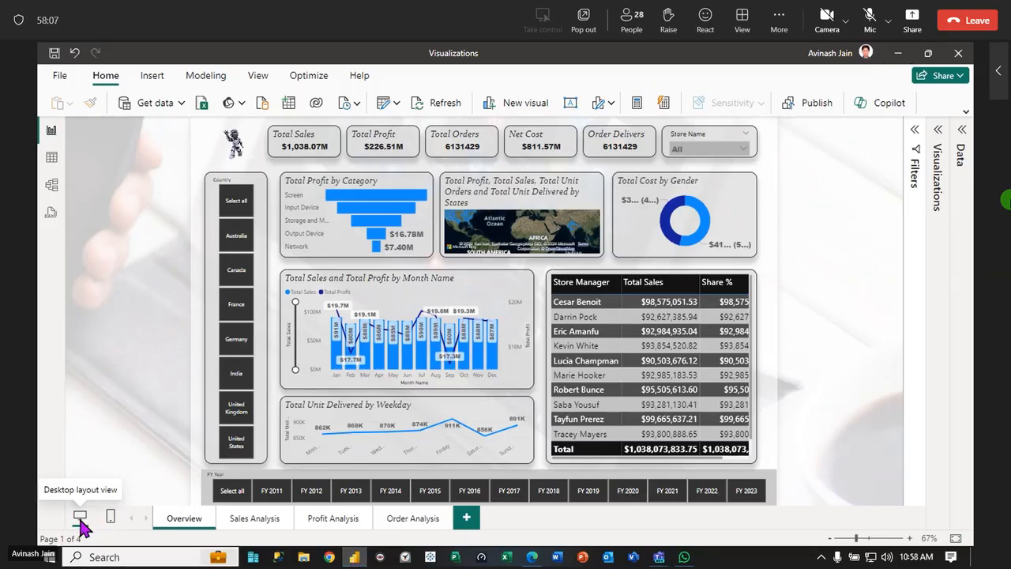
click(60, 76)
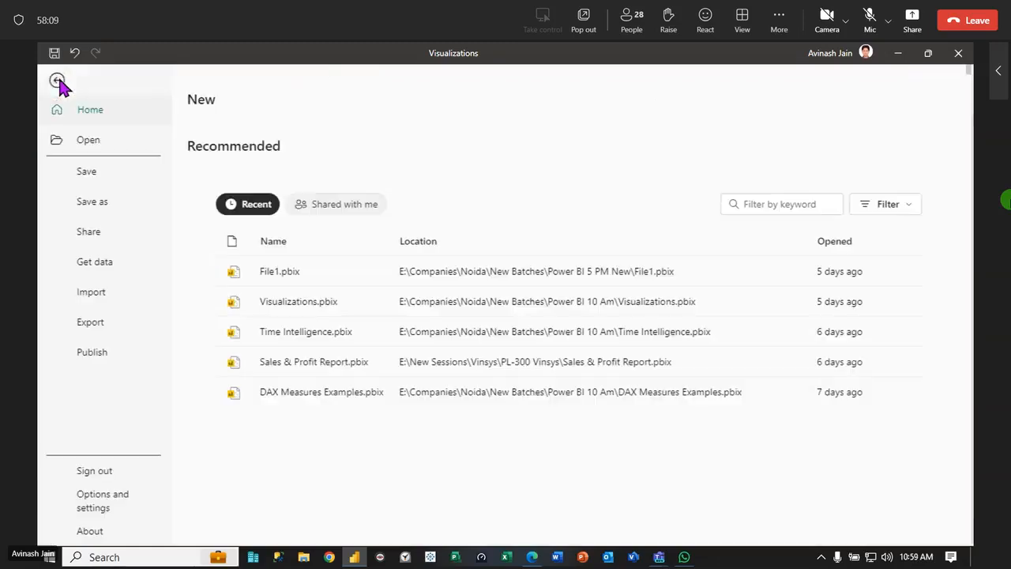
scroll(351, 442, down, 8)
scroll(350, 424, up, 8)
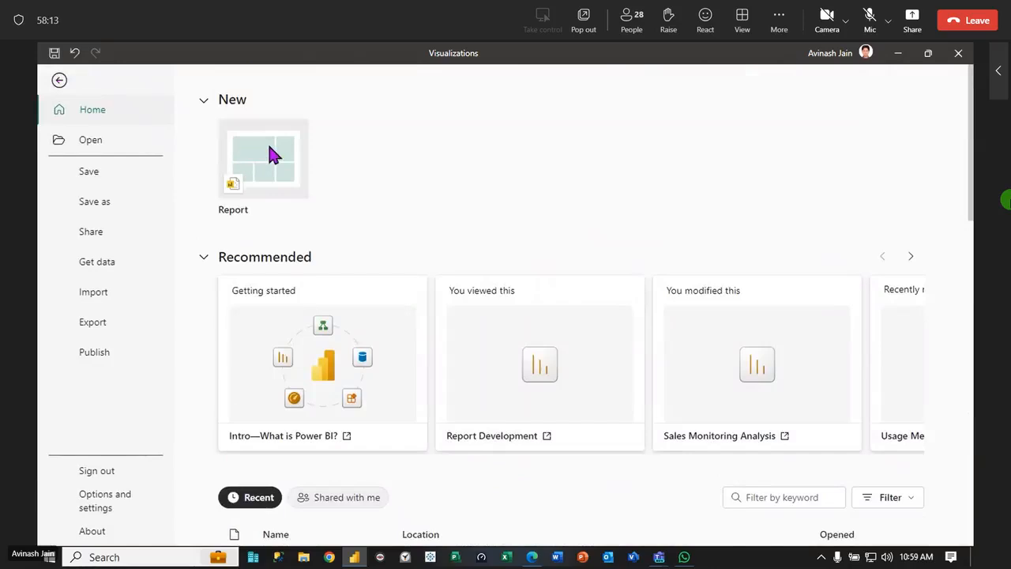
click(59, 80)
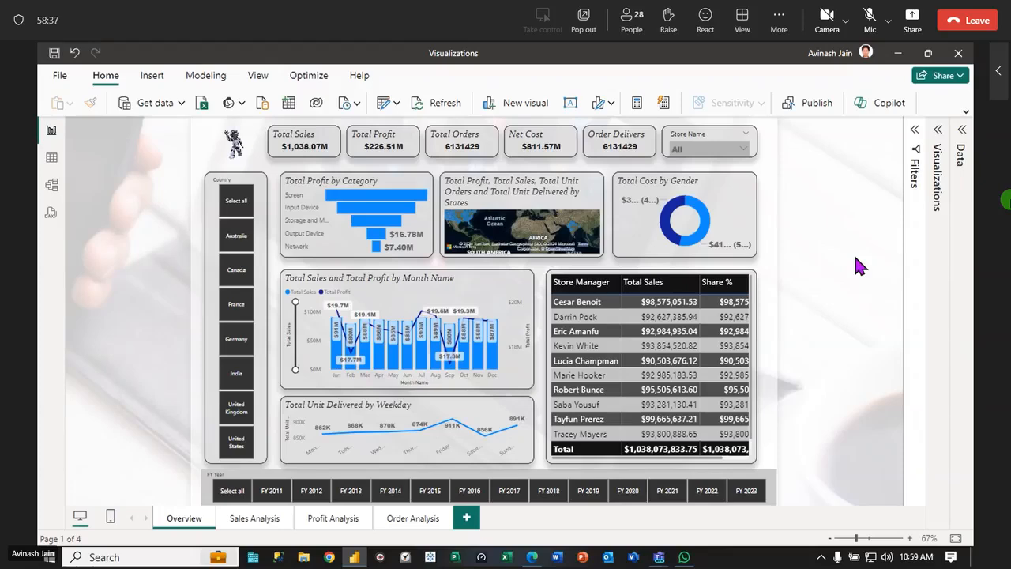
Switch to the Power BI website in Edge, shift its window partly off the report, and open My workspace
click(533, 557)
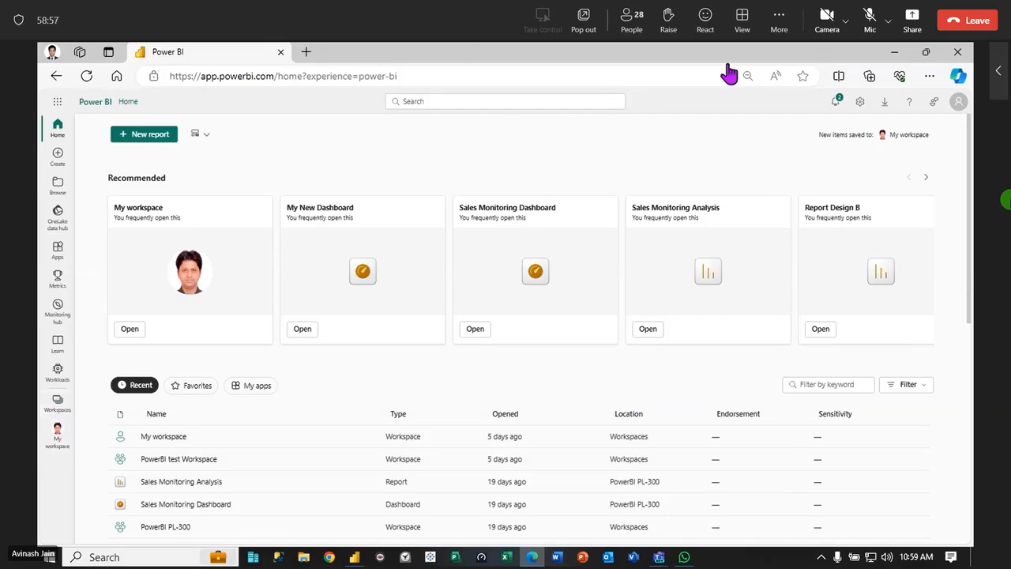
drag(817, 58, 887, 67)
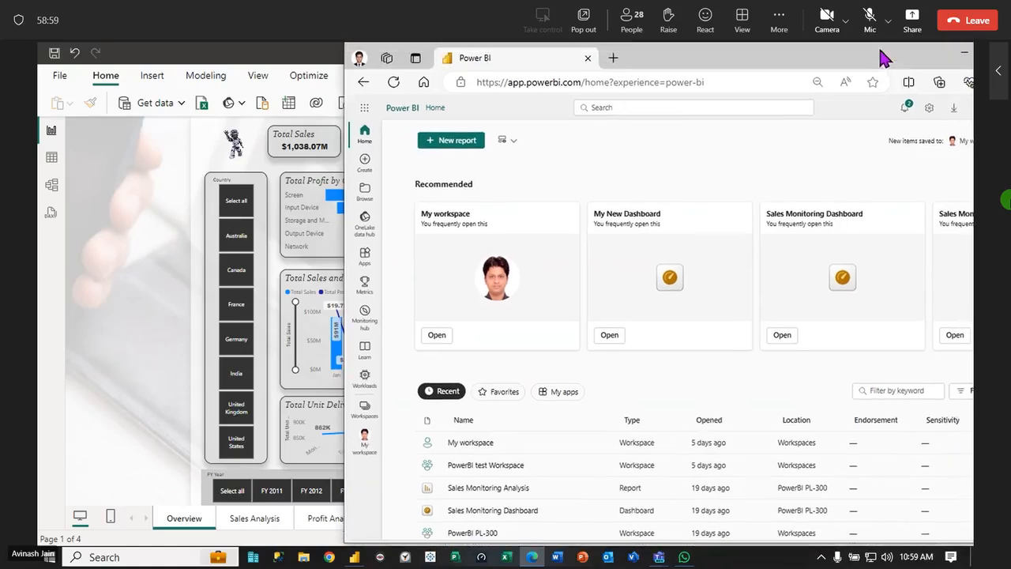
click(366, 417)
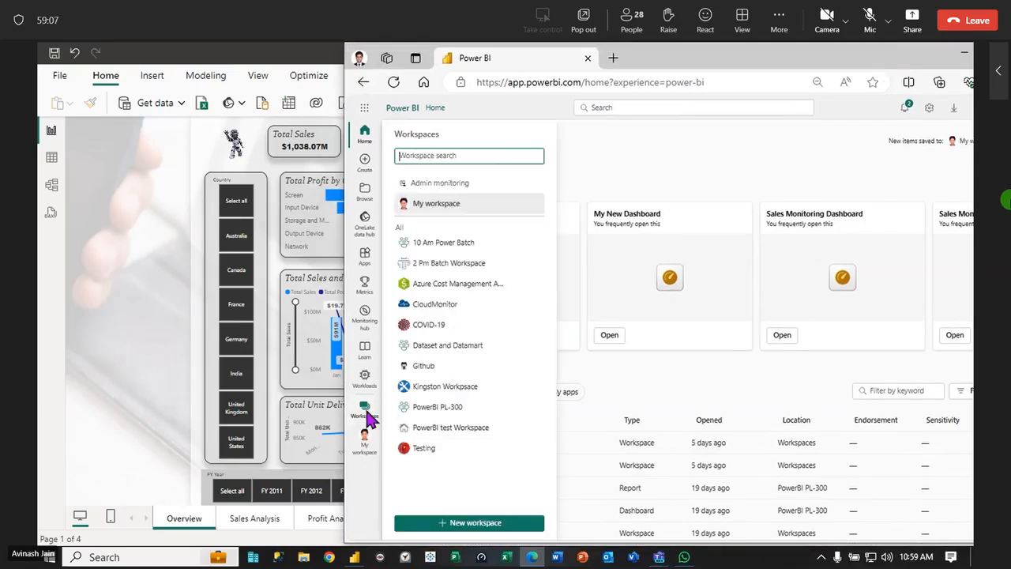
click(439, 204)
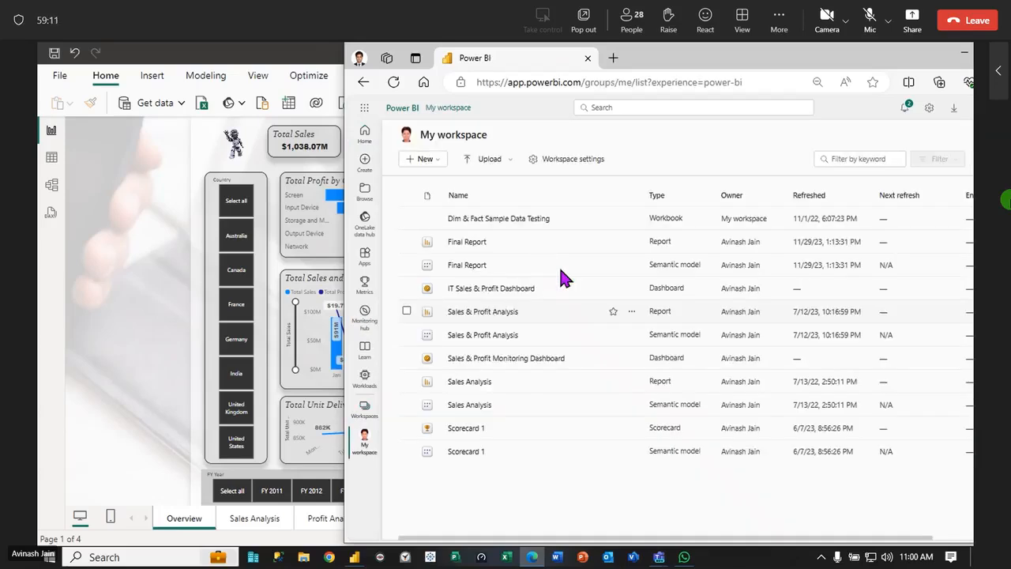
View the contents of the 10 Am Power Batch, 2 Pm Batch Workspace and Azure Cost Management App workspaces in turn
click(365, 409)
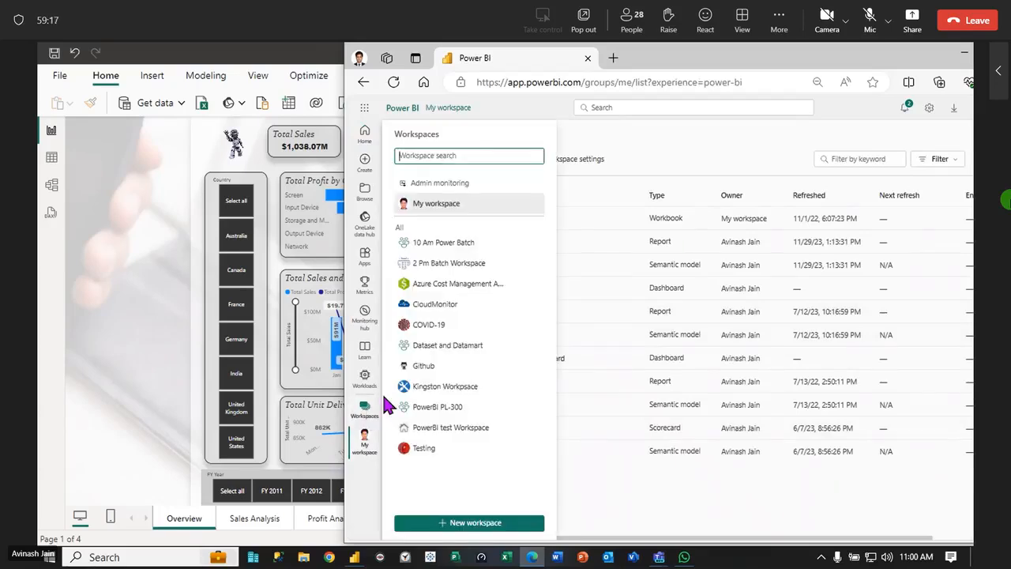
click(468, 246)
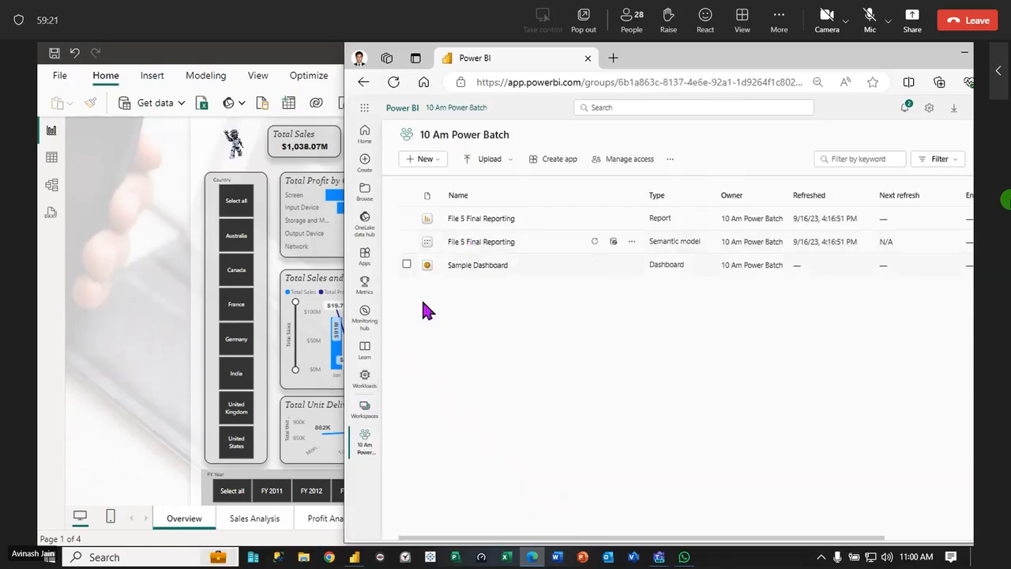
click(364, 408)
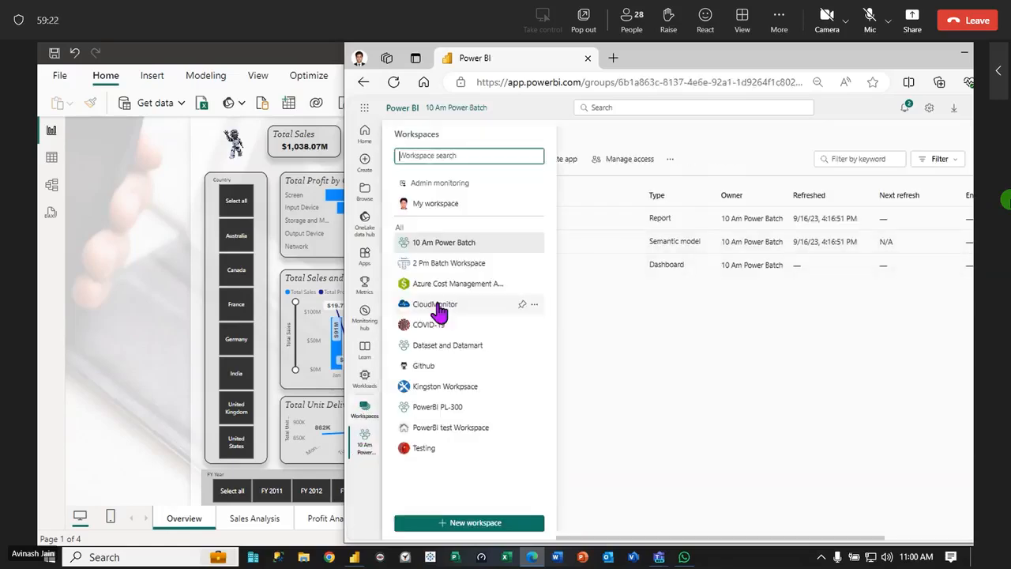
click(452, 264)
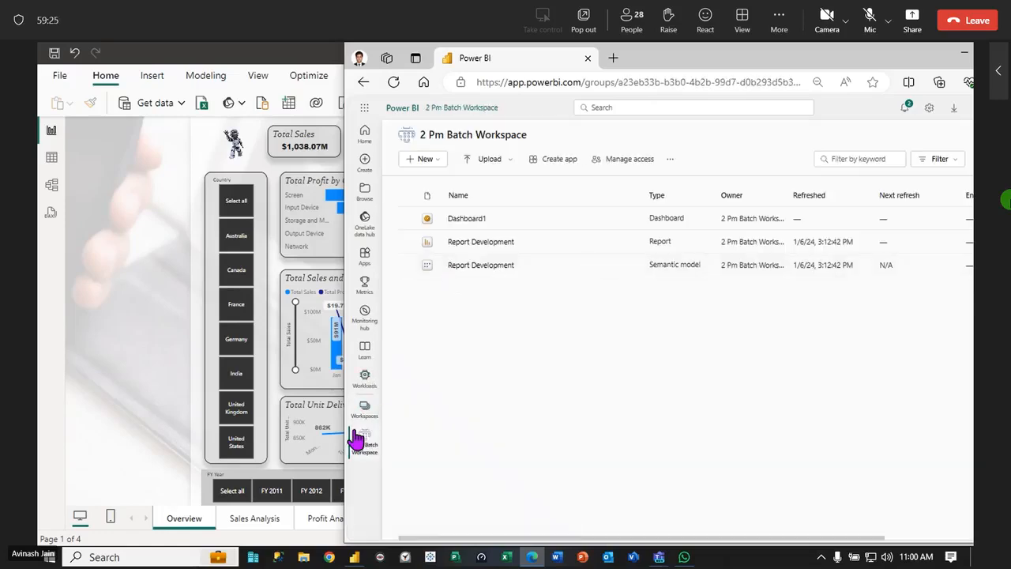
click(364, 417)
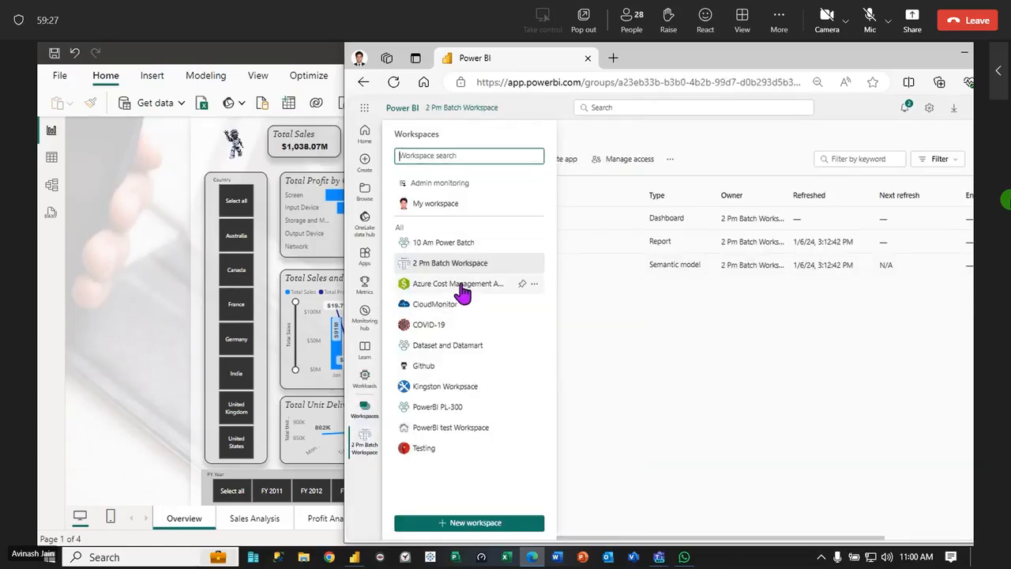
click(461, 285)
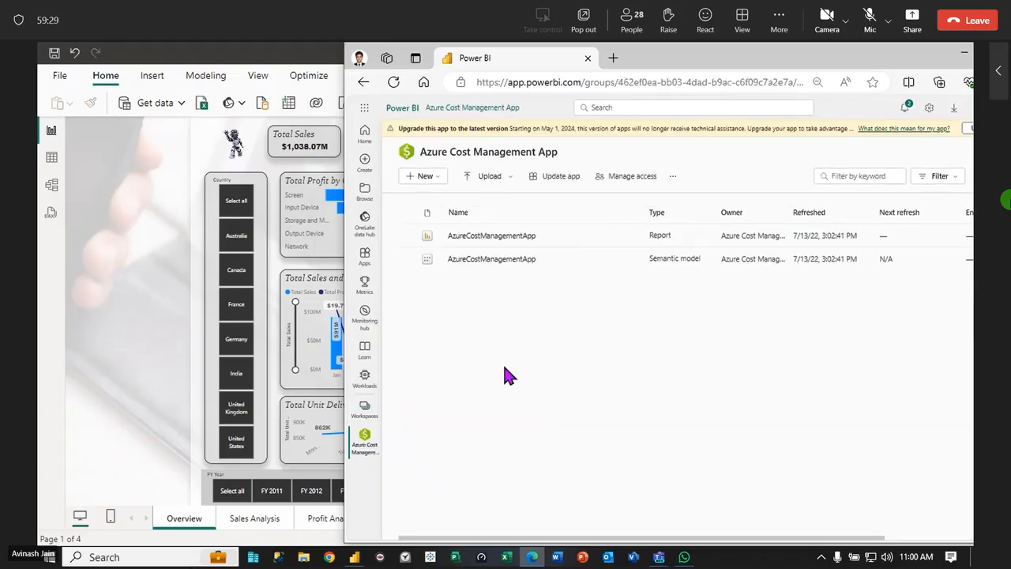
Start creating a workspace and enter Powre Bi Test Workspace as its name
click(364, 412)
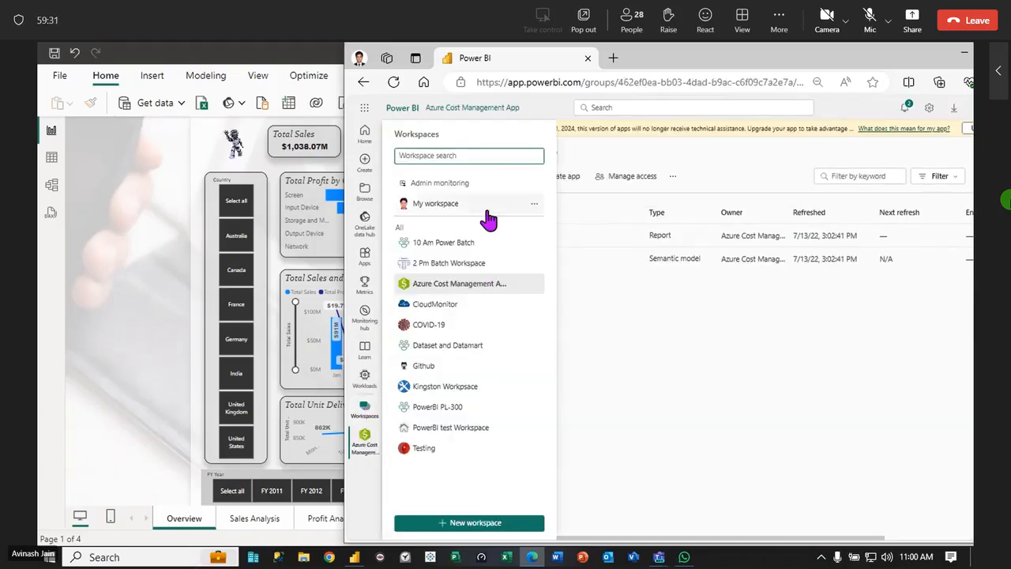
click(485, 523)
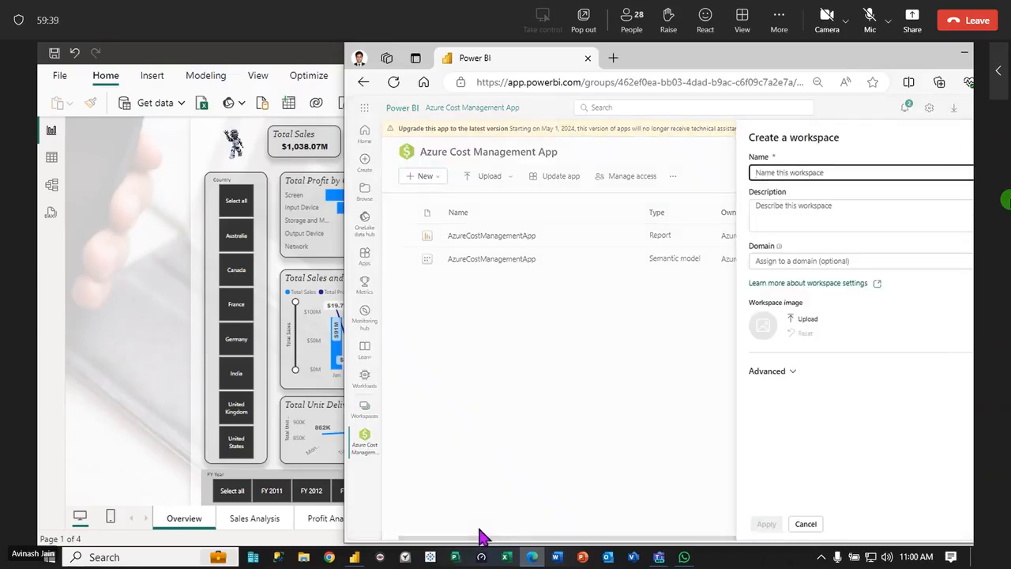
text(Powre Bi Test)
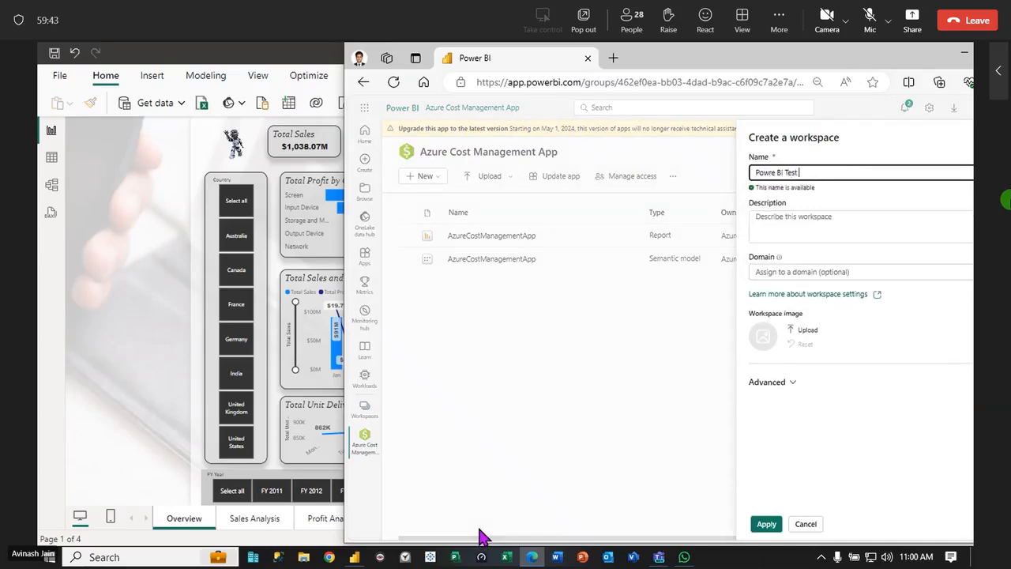
text( Workspace)
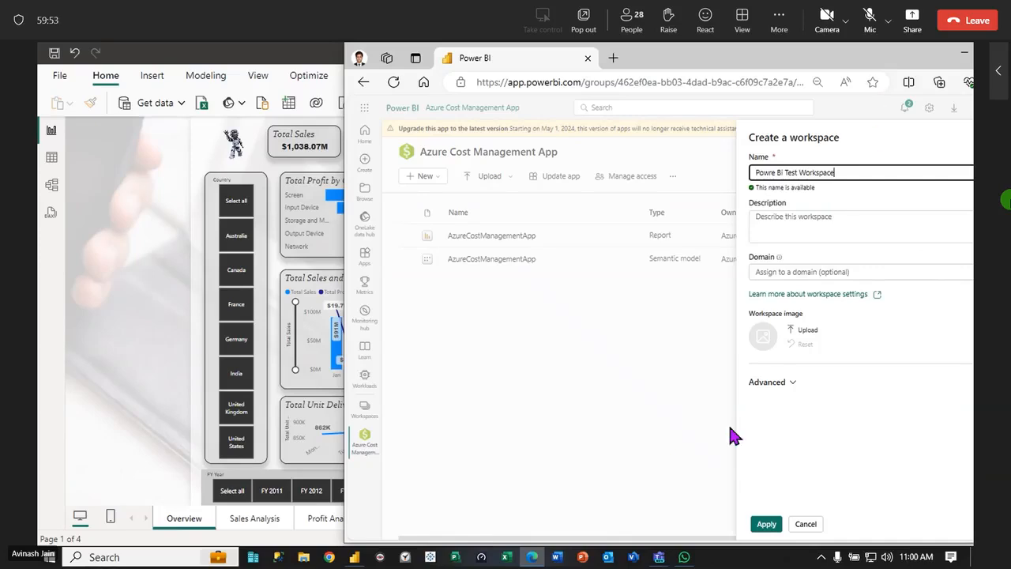
Maximize the browser window and capitalize Bi to BI in the new workspace's name
double_click(883, 60)
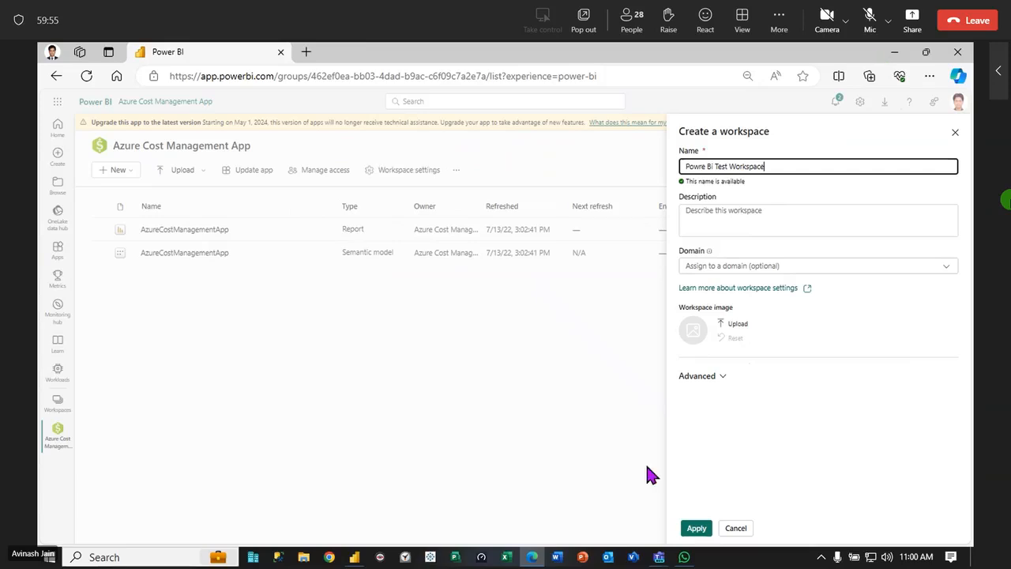
click(713, 162)
key(BackSpace)
text(I)
Try to upload the picture Robo Pic 1 from the Pictures folder as the workspace image
click(728, 324)
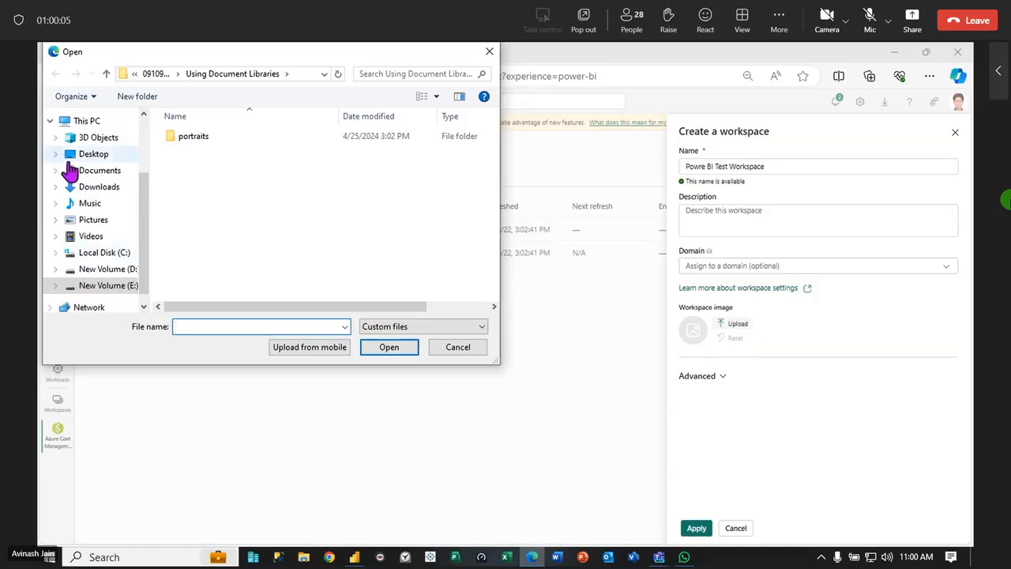
click(93, 219)
scroll(431, 229, down, 15)
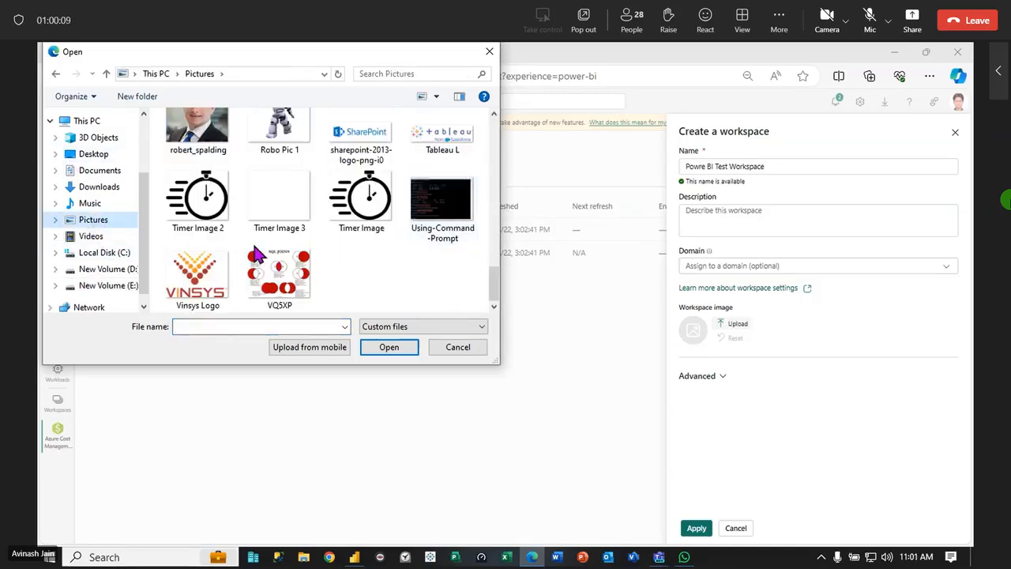
click(280, 131)
click(388, 347)
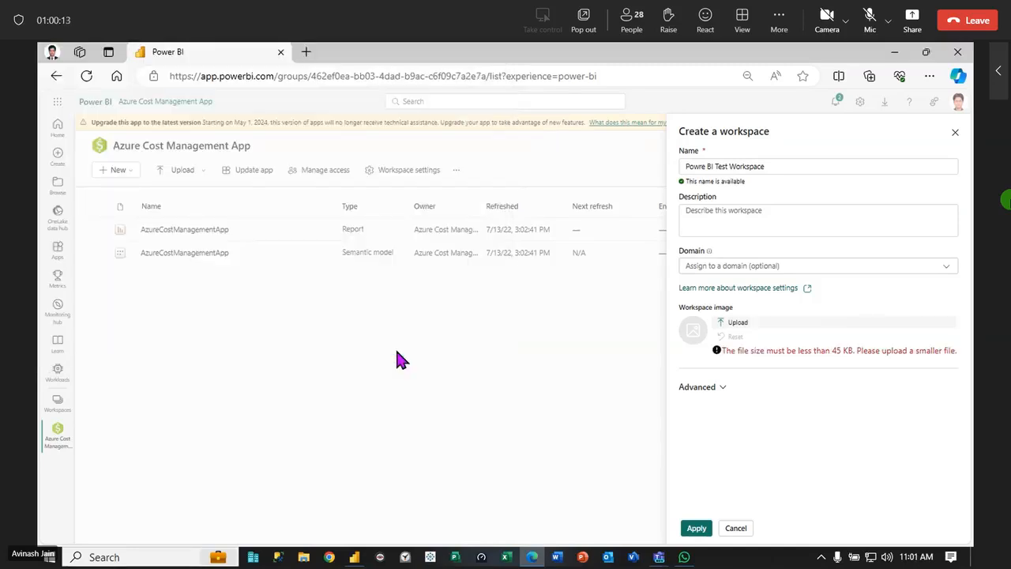
Upload the picture download 2 from the Pictures folder as the workspace image and create the workspace
click(736, 322)
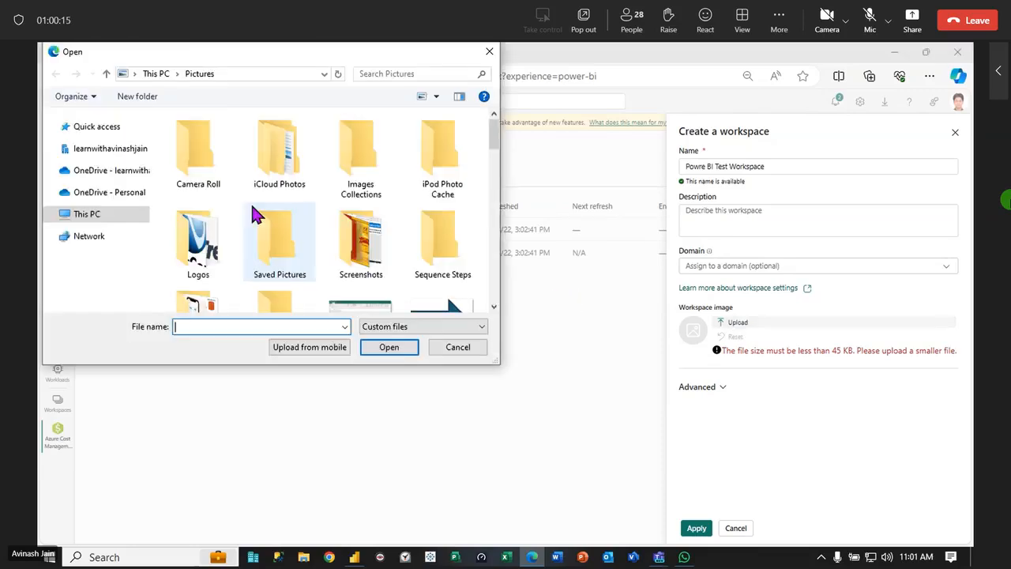
scroll(363, 284, down, 5)
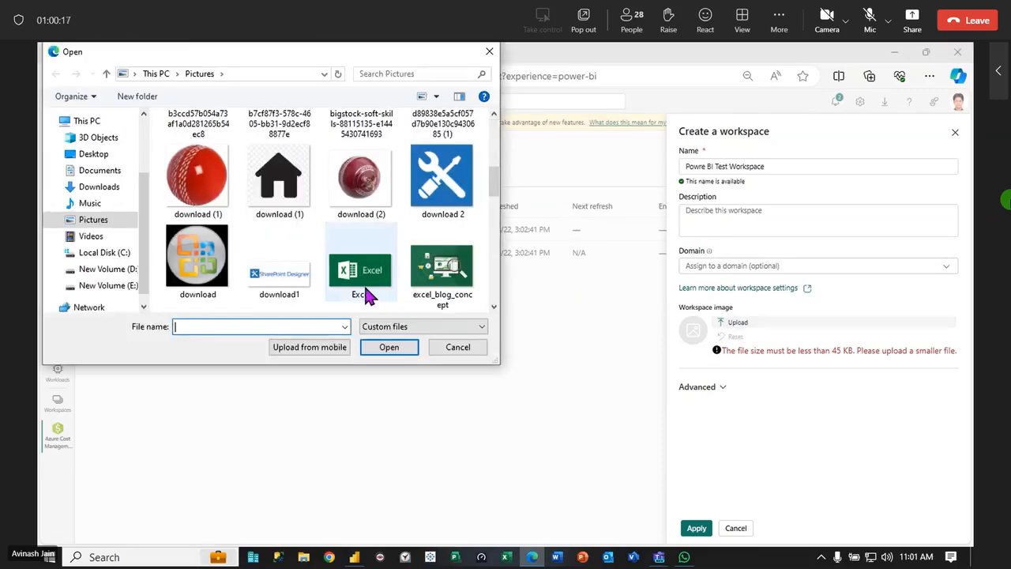
click(423, 188)
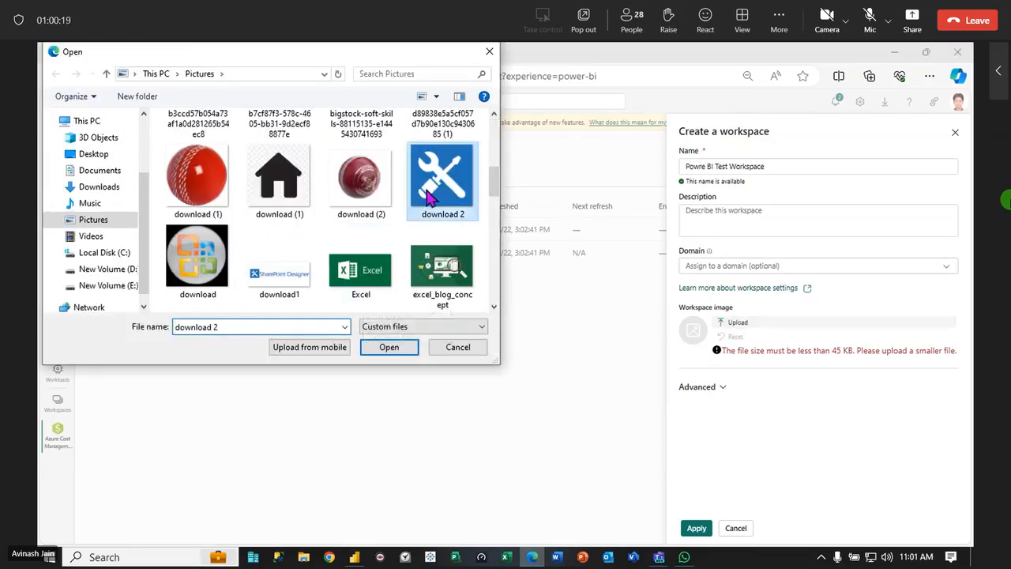
click(391, 348)
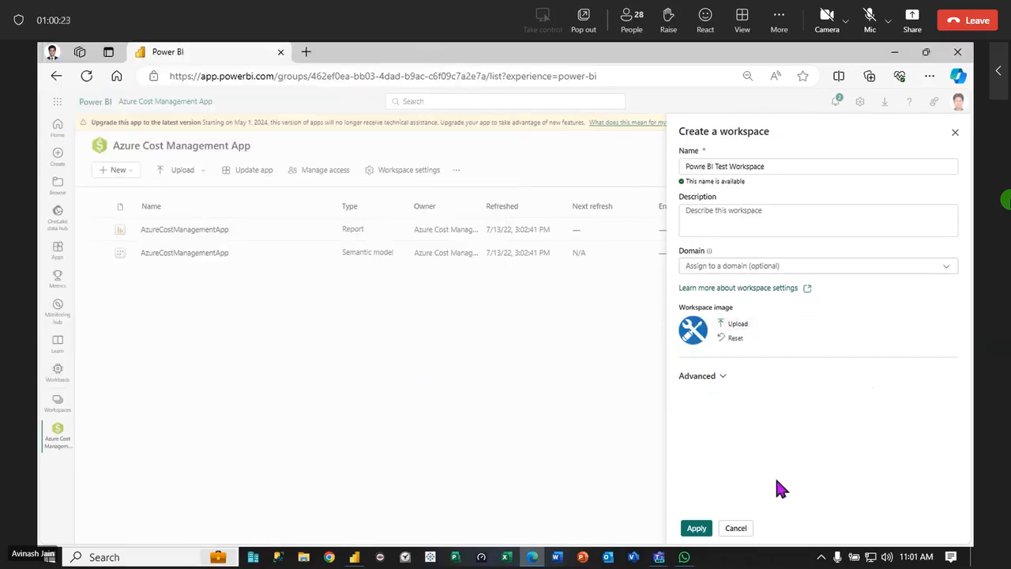
click(699, 529)
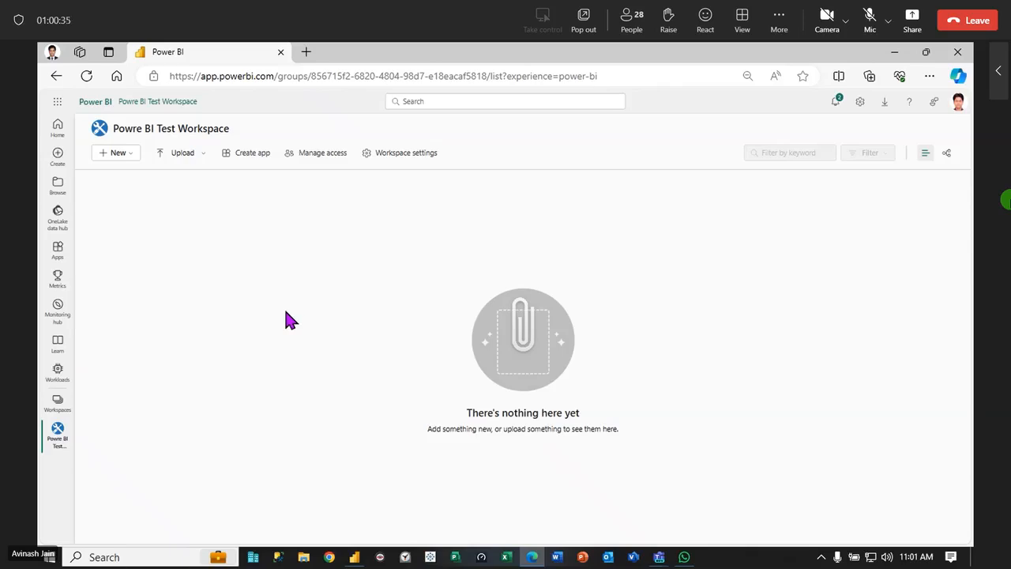
Switch to Power BI Desktop, start publishing the Visualizations report and save its changes
click(895, 53)
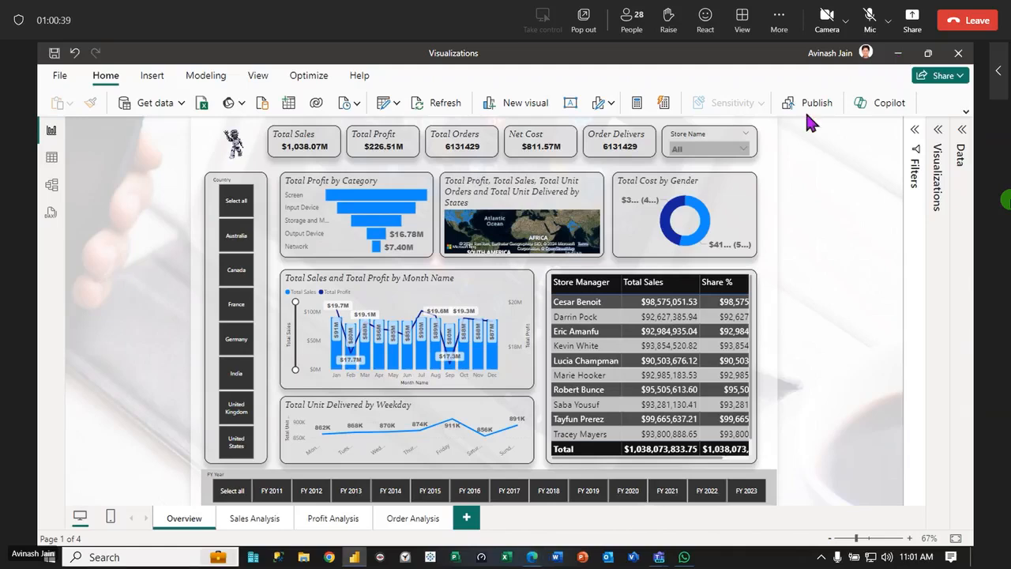
click(838, 59)
click(816, 109)
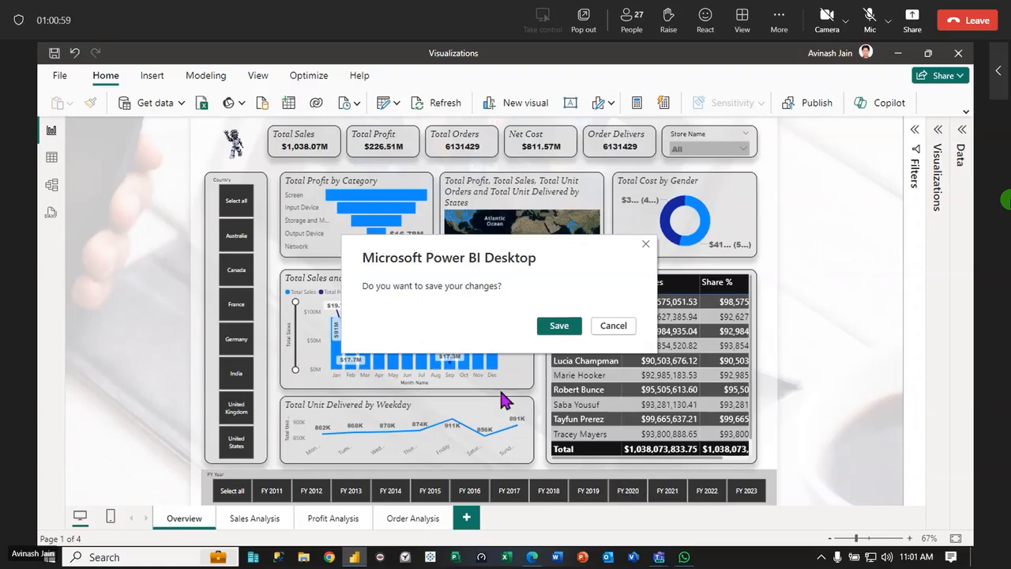
click(561, 331)
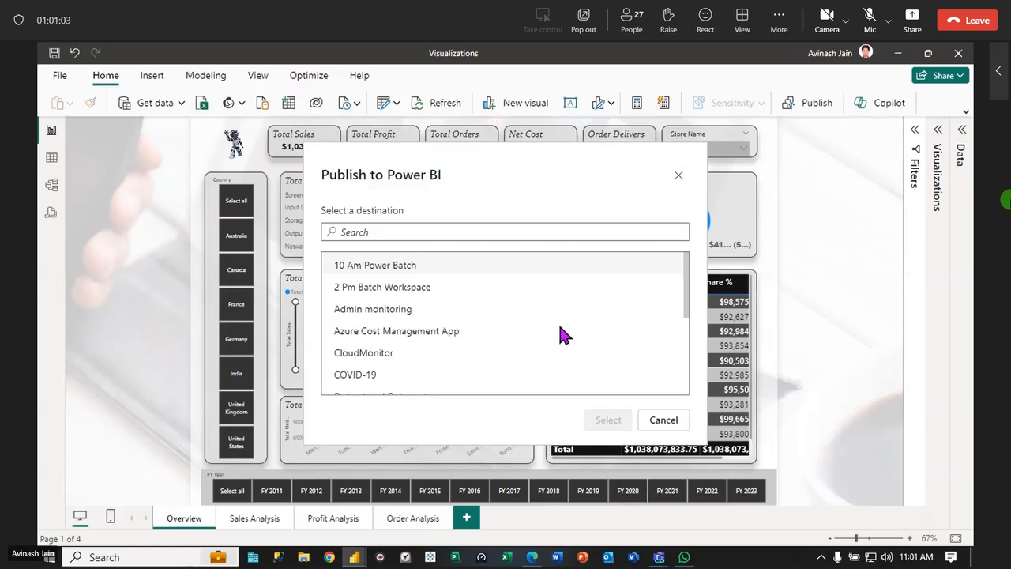
Publish the report to the Powre BI Test Workspace destination and dismiss the publishing notice
scroll(440, 300, down, 3)
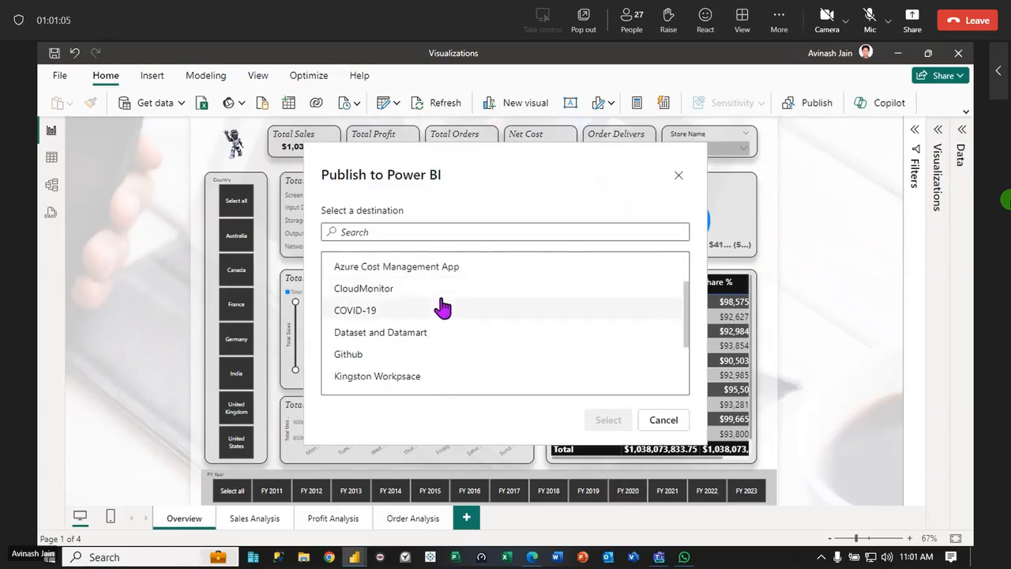
scroll(441, 308, up, 1)
scroll(441, 308, down, 3)
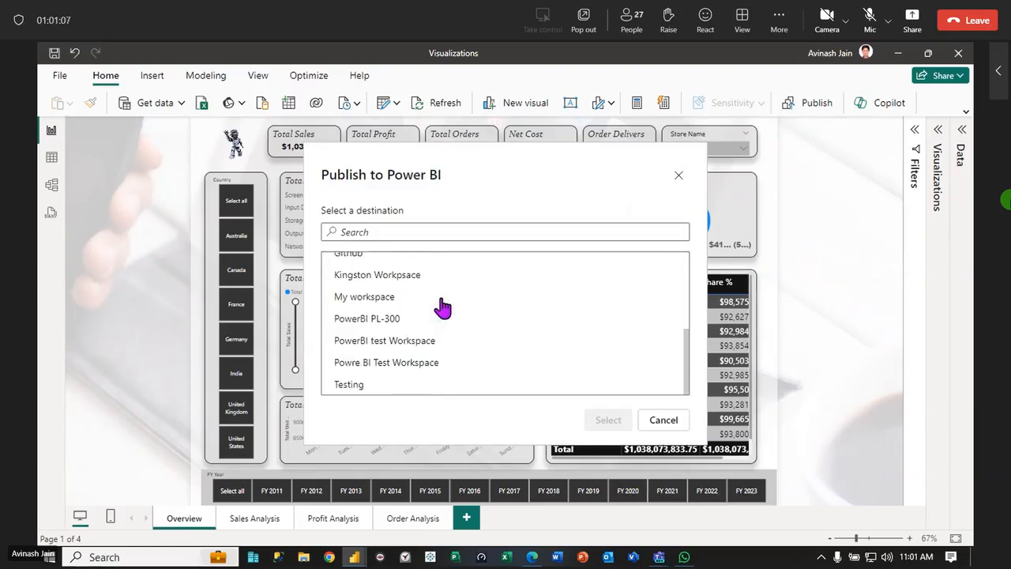
click(393, 371)
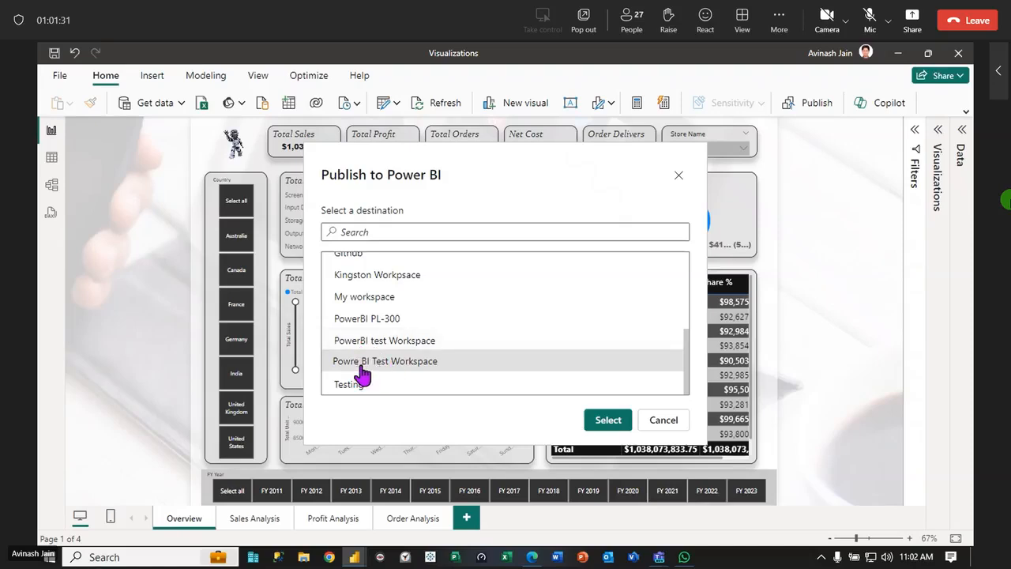
click(615, 420)
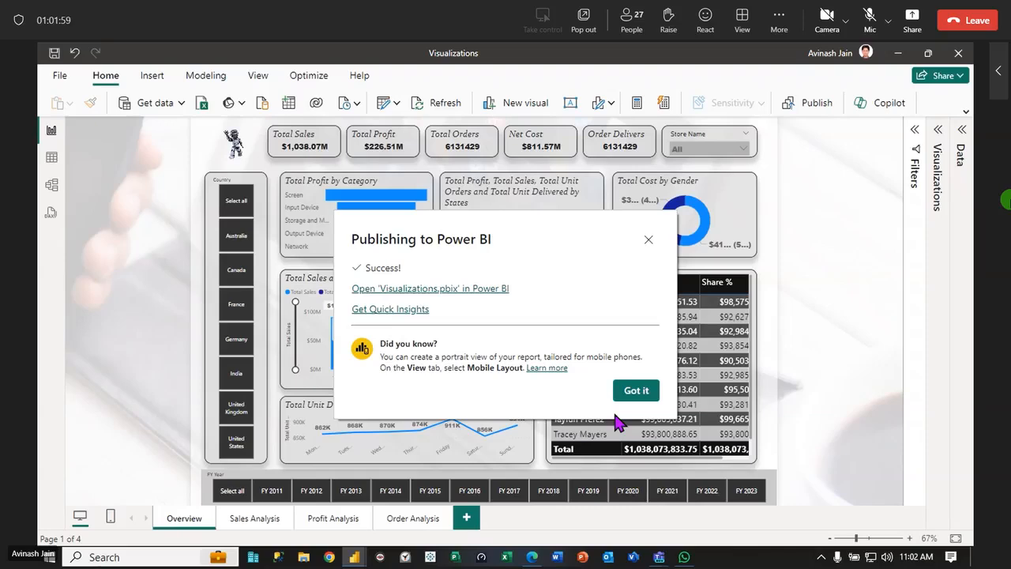
click(632, 390)
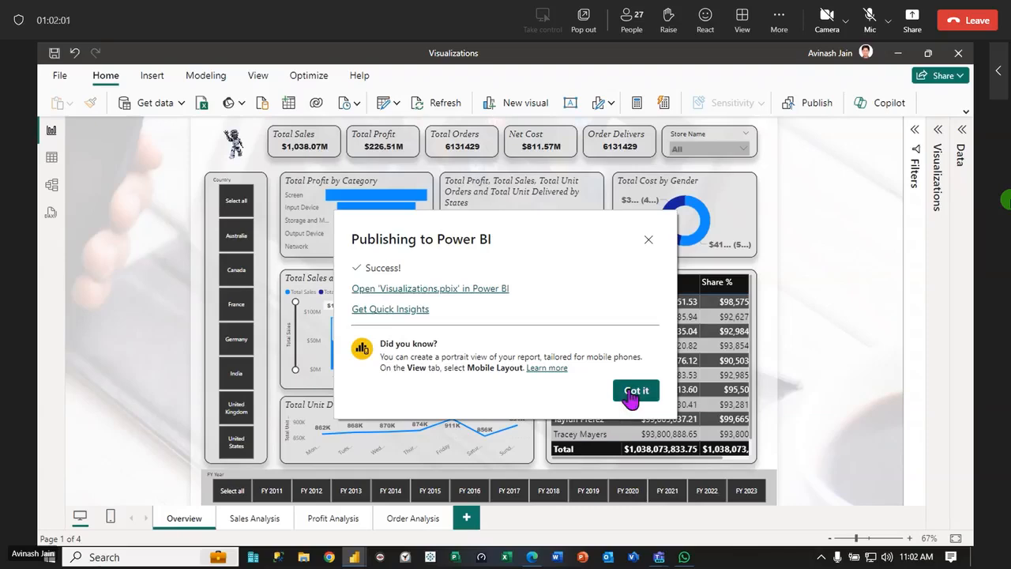
Return to the browser, reload the workspace contents and open the published Visualizations report
key(alt+Tab)
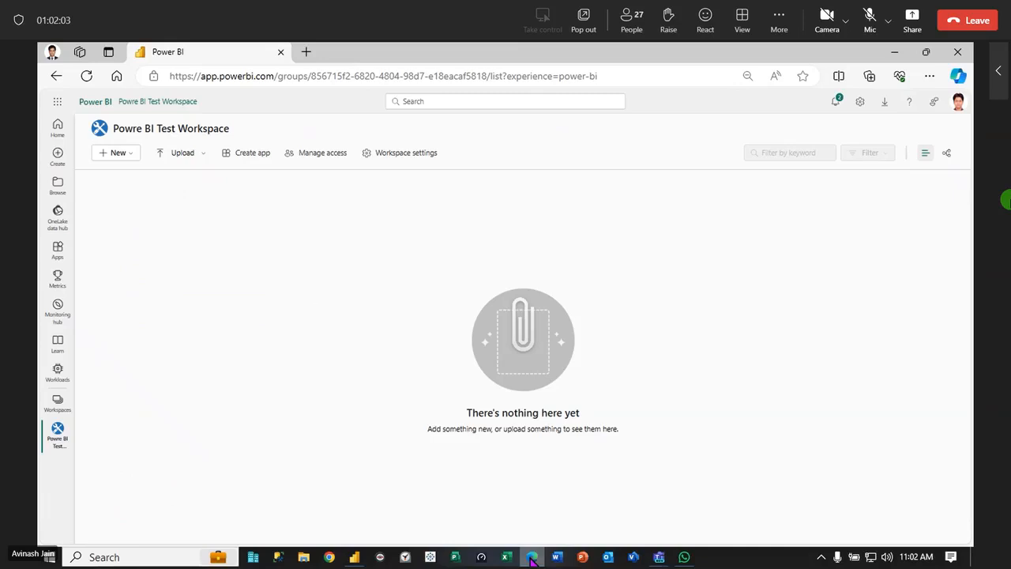
click(86, 76)
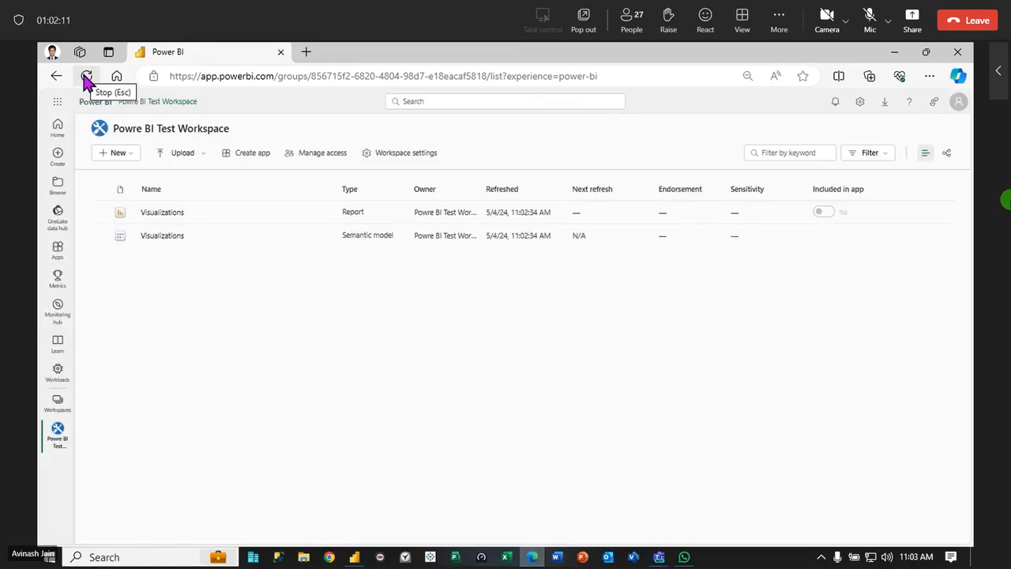
click(163, 213)
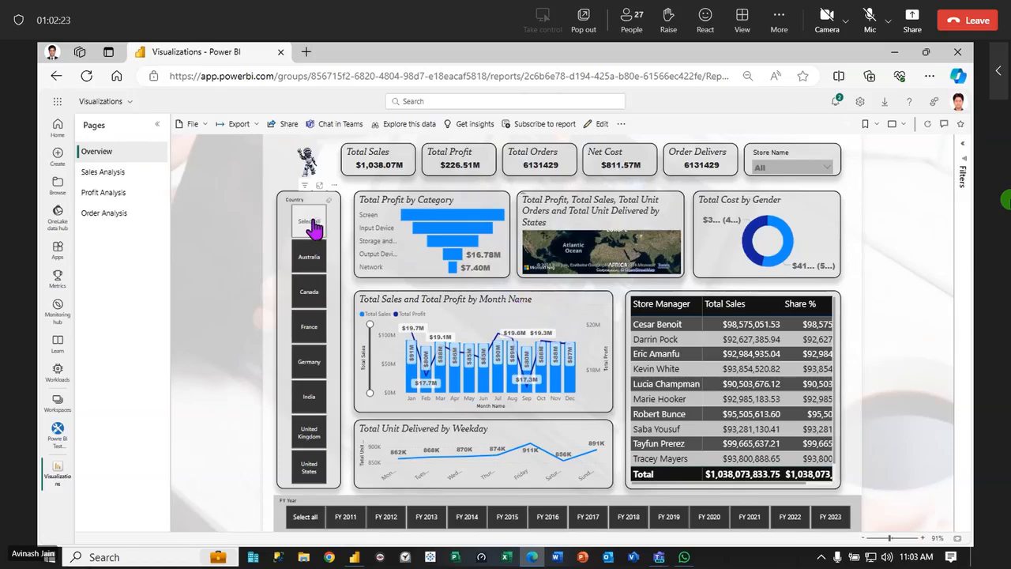
Try the Country slicer on the Overview page with France, Germany, India, United Kingdom and Canada, and reset it to all countries
click(309, 316)
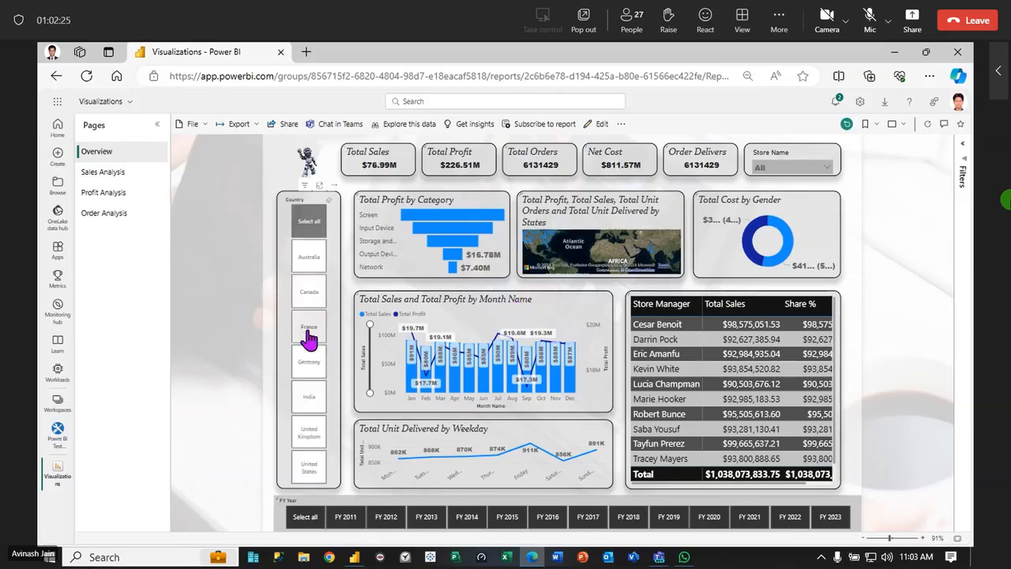
click(309, 370)
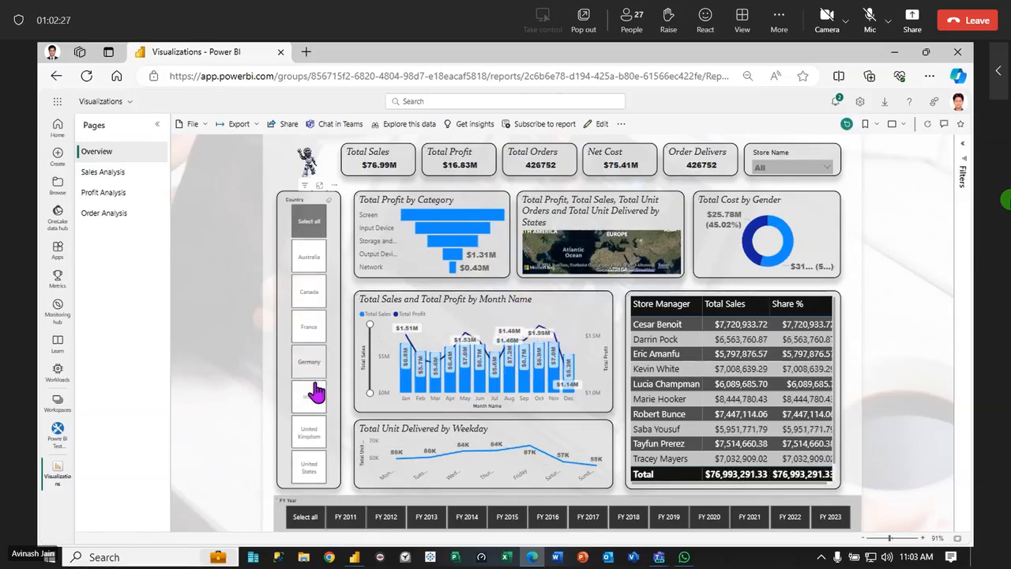
click(320, 403)
click(319, 444)
click(315, 295)
click(308, 229)
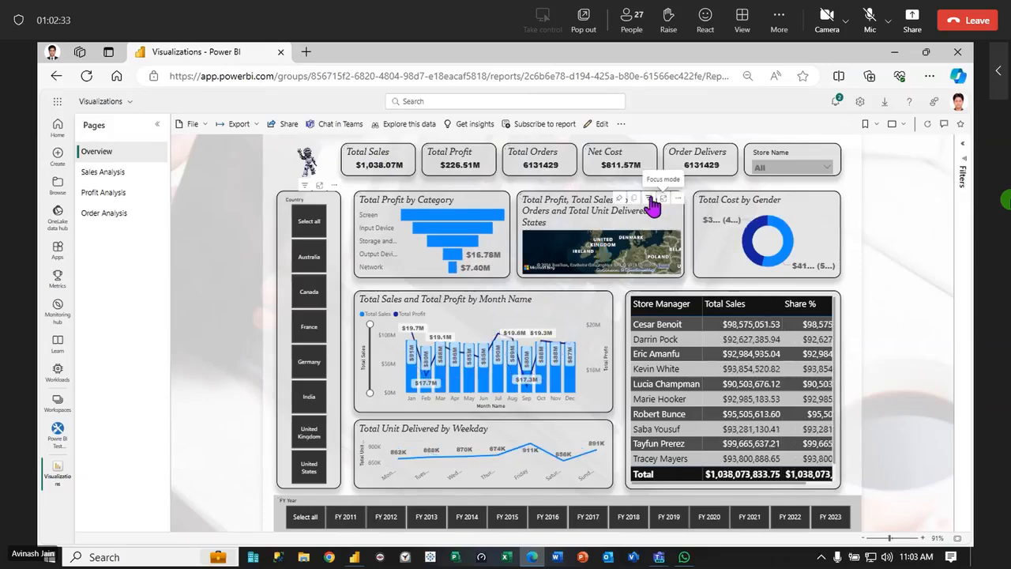
View the states map in focus mode, return to the report and look through the Sales Analysis, Profit Analysis and Order Analysis pages
click(664, 199)
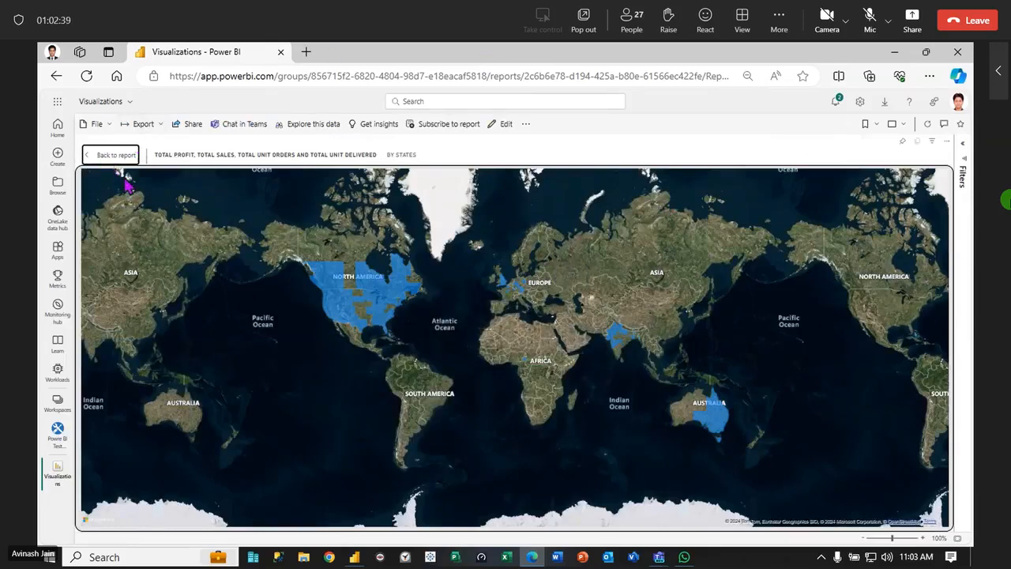
click(113, 155)
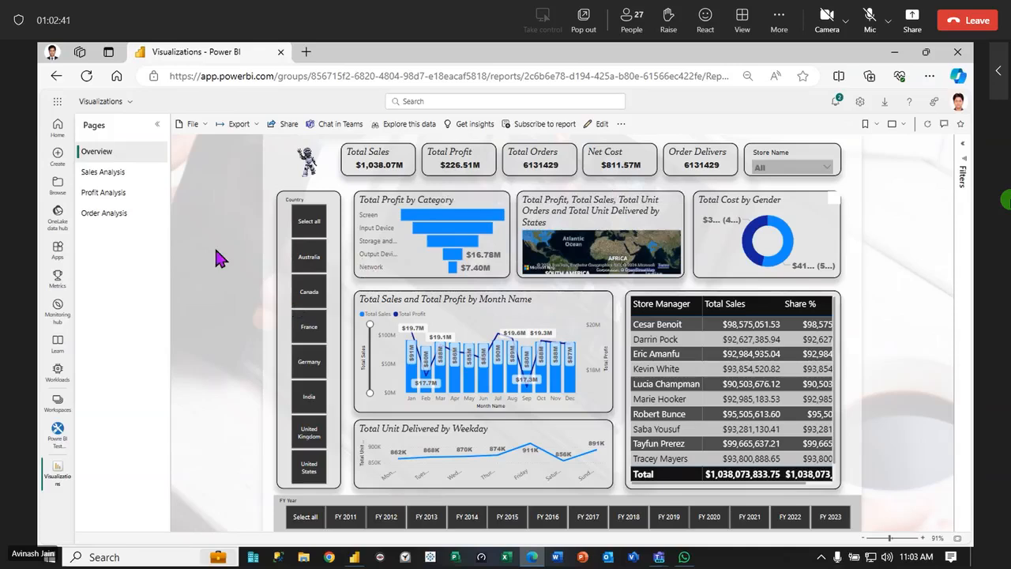
click(103, 173)
click(103, 194)
click(107, 214)
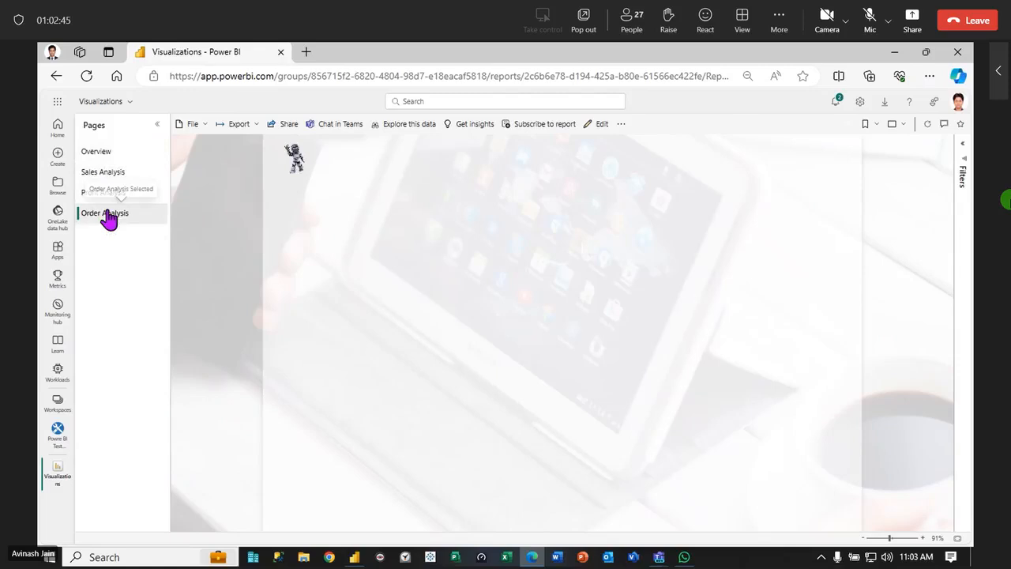
click(158, 125)
click(85, 125)
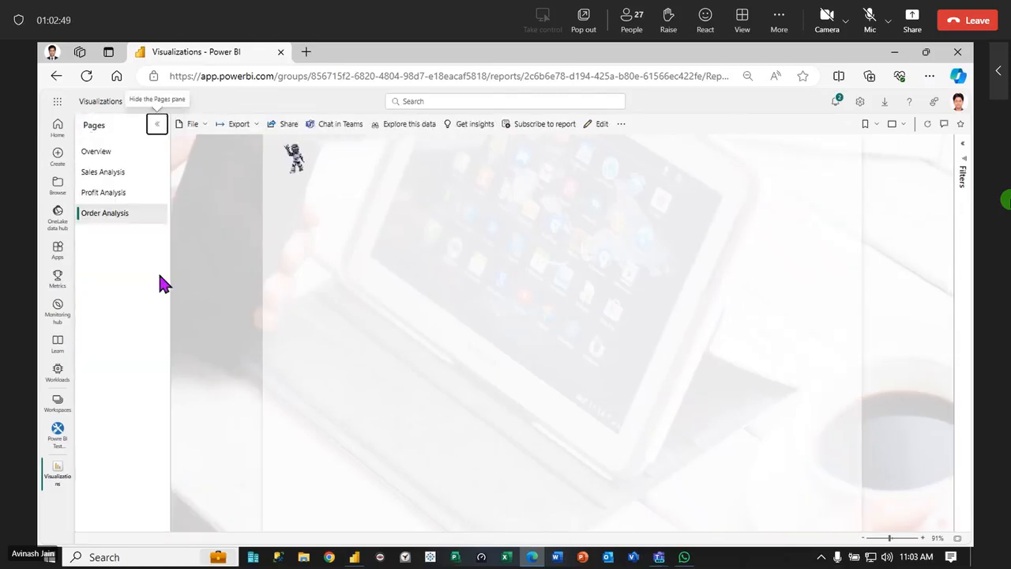
Open the Visualizations semantic model from the workspace, review its refresh options and go back to the workspace
click(57, 431)
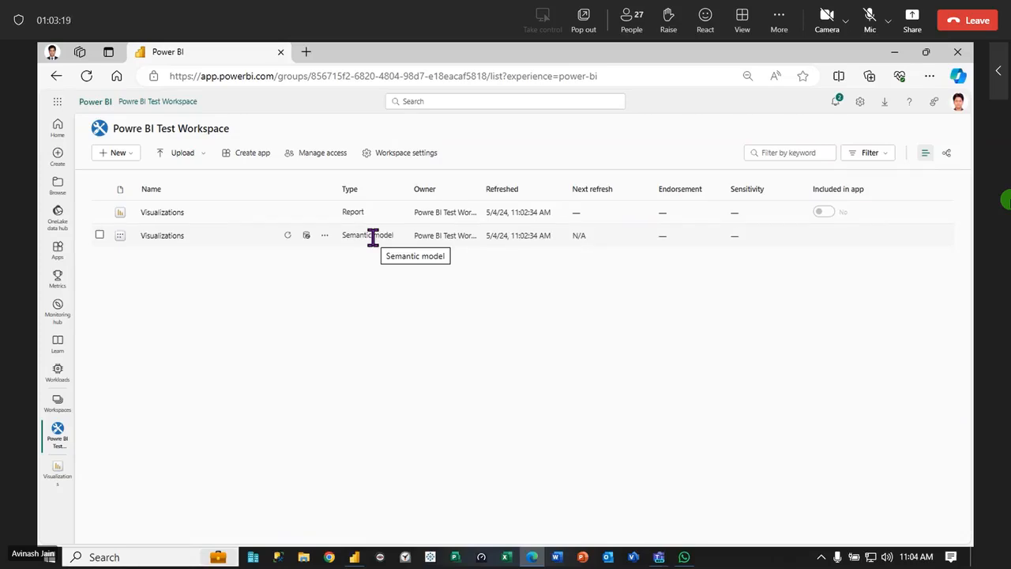
click(150, 236)
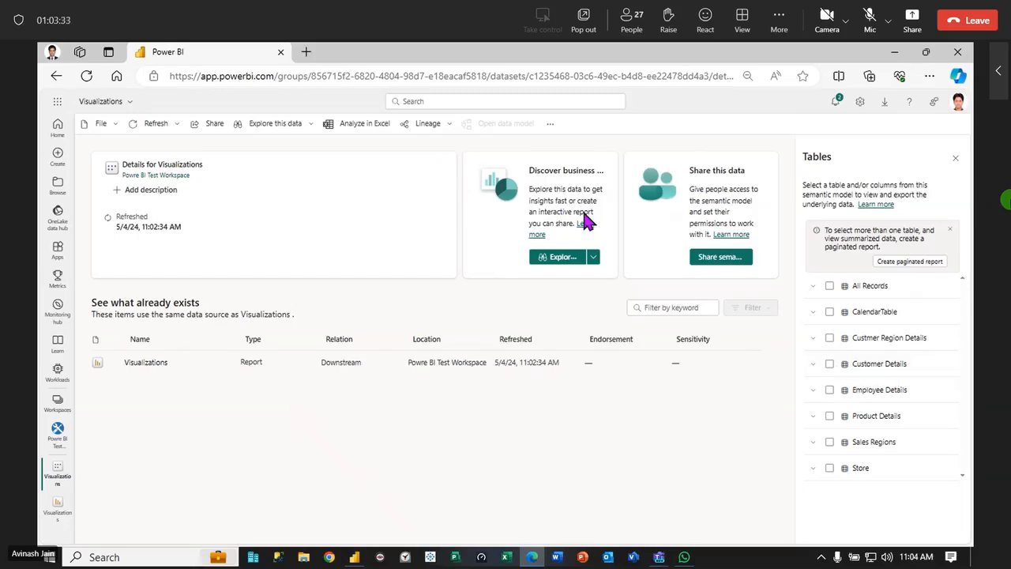
click(311, 124)
click(311, 124)
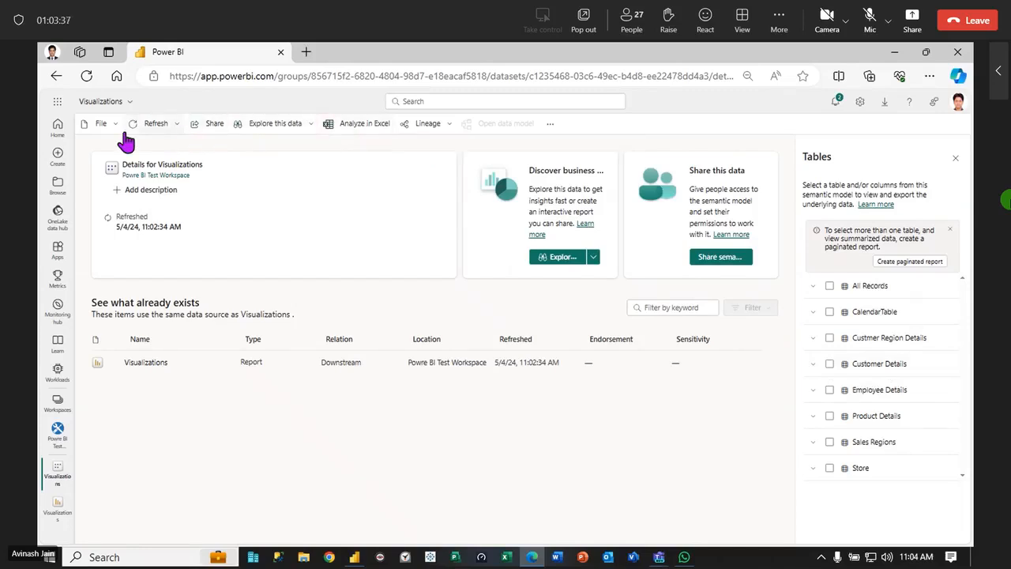
click(180, 126)
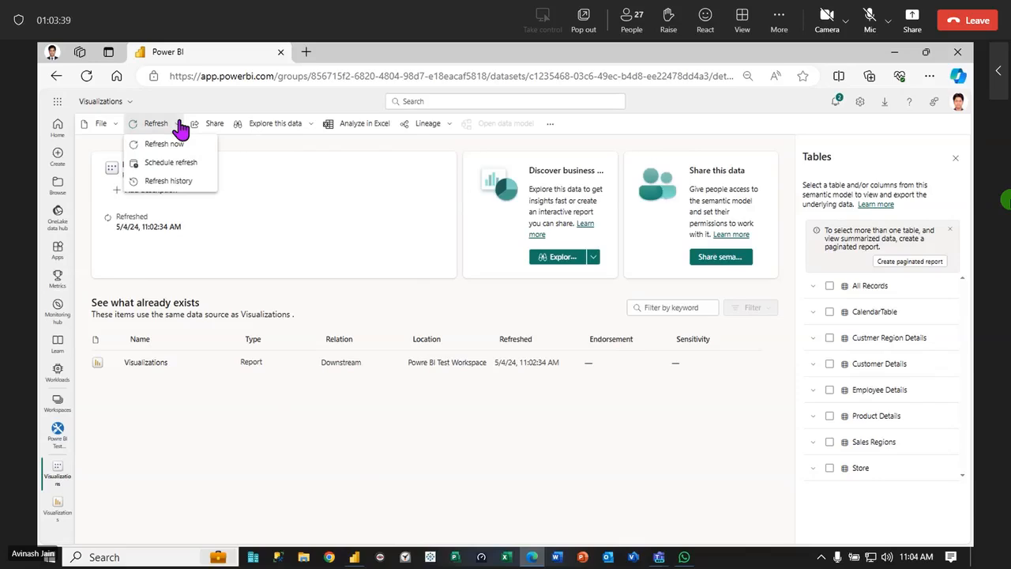
click(180, 126)
click(57, 77)
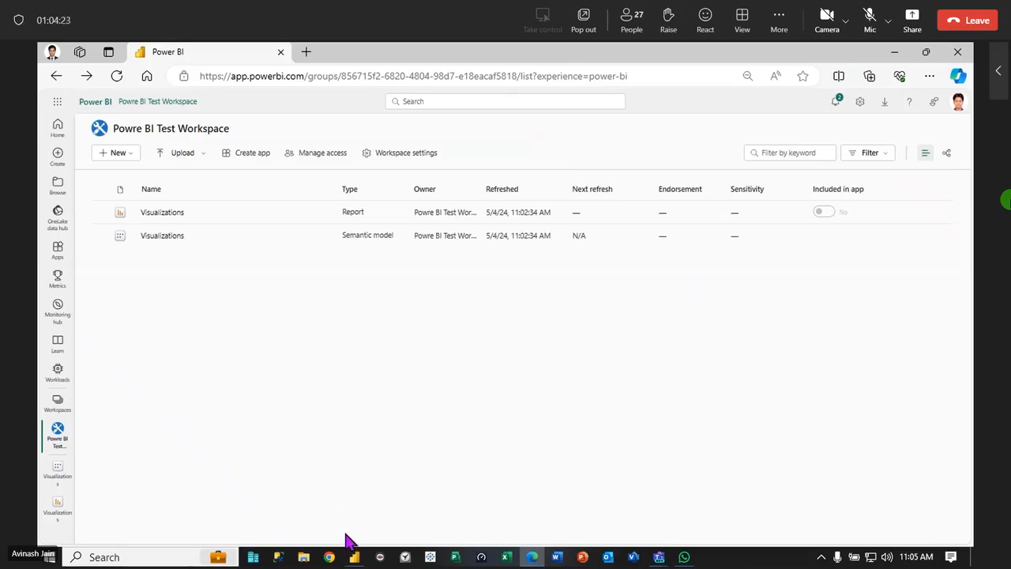
Switch to File Explorer and open the Noida folder inside Companies on New Volume (E:)
click(354, 557)
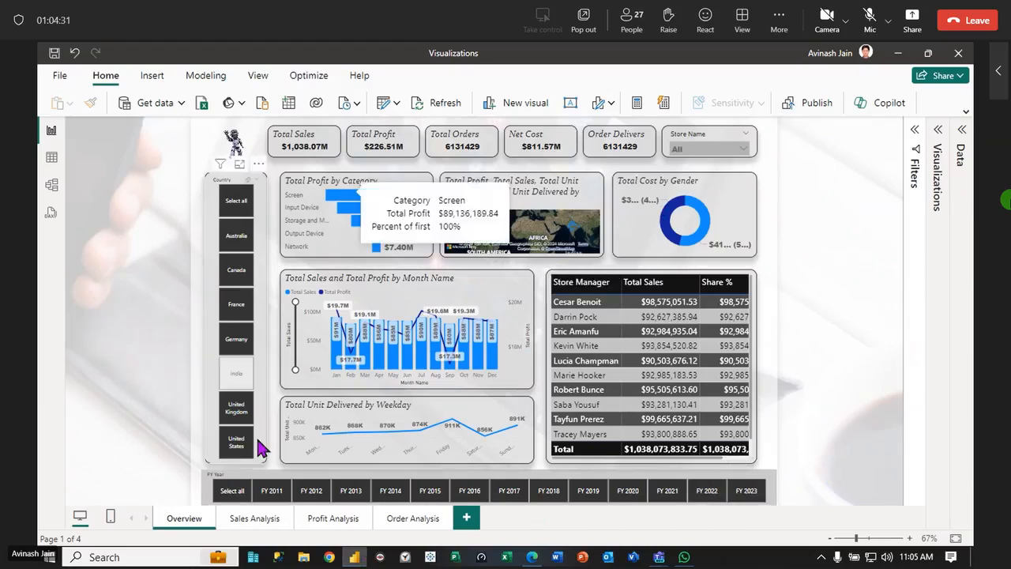
key(super+e)
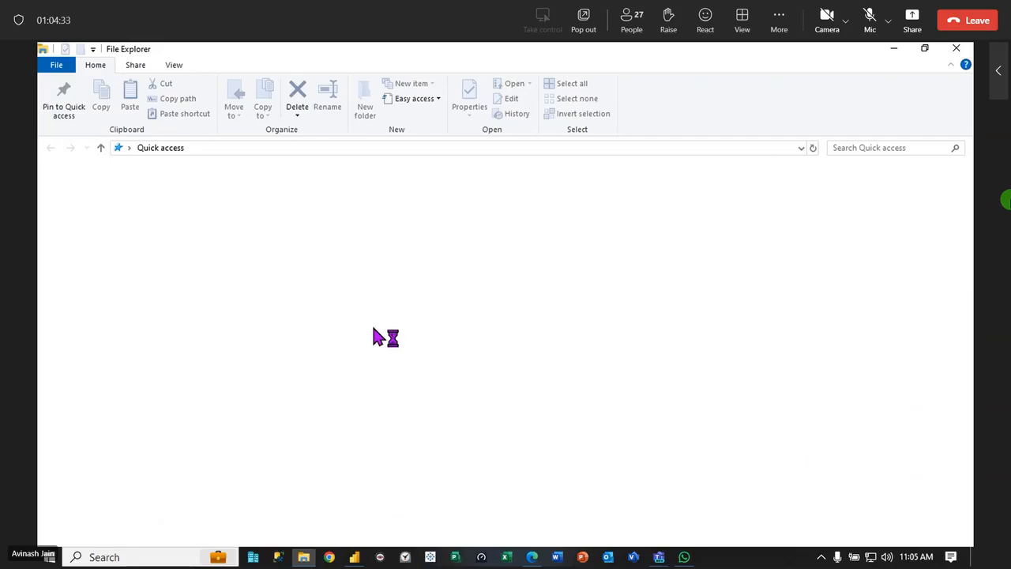
click(87, 418)
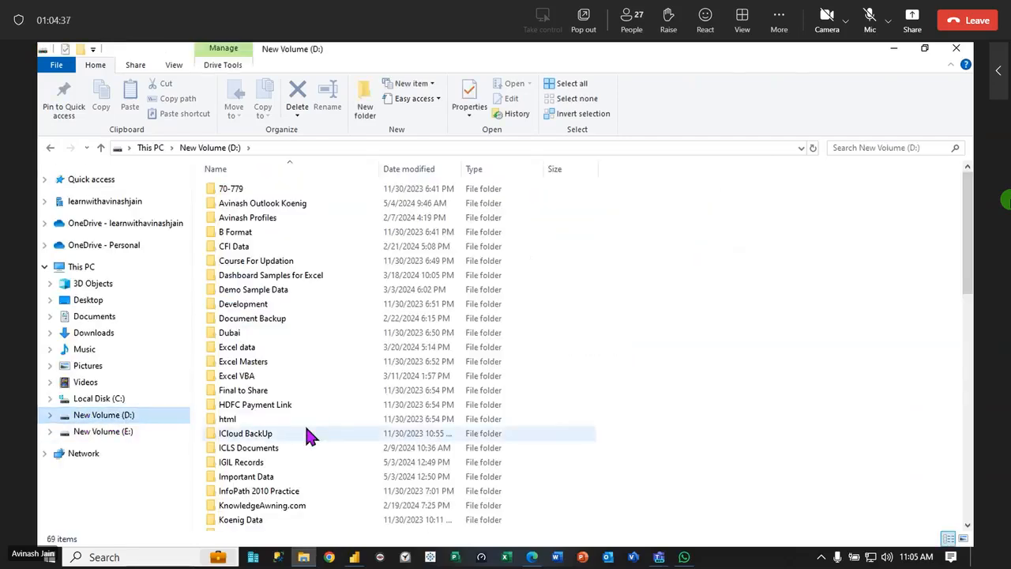
click(91, 301)
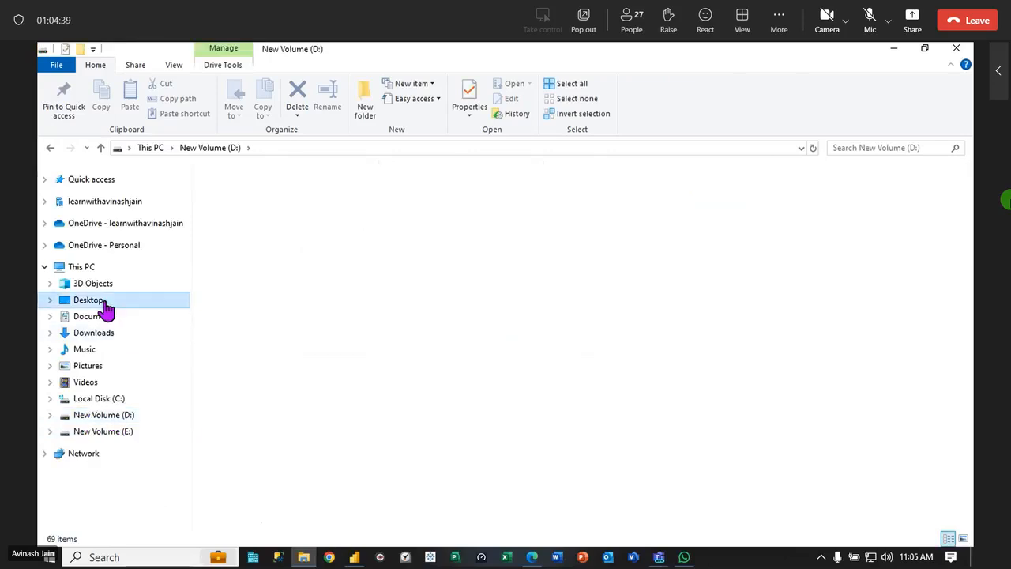
click(257, 451)
double_click(257, 451)
Go through New Batches, Power BI 10 Am, Sample Data and Dataset, and open the Sales Records 2018 to 2022 workbook
click(237, 172)
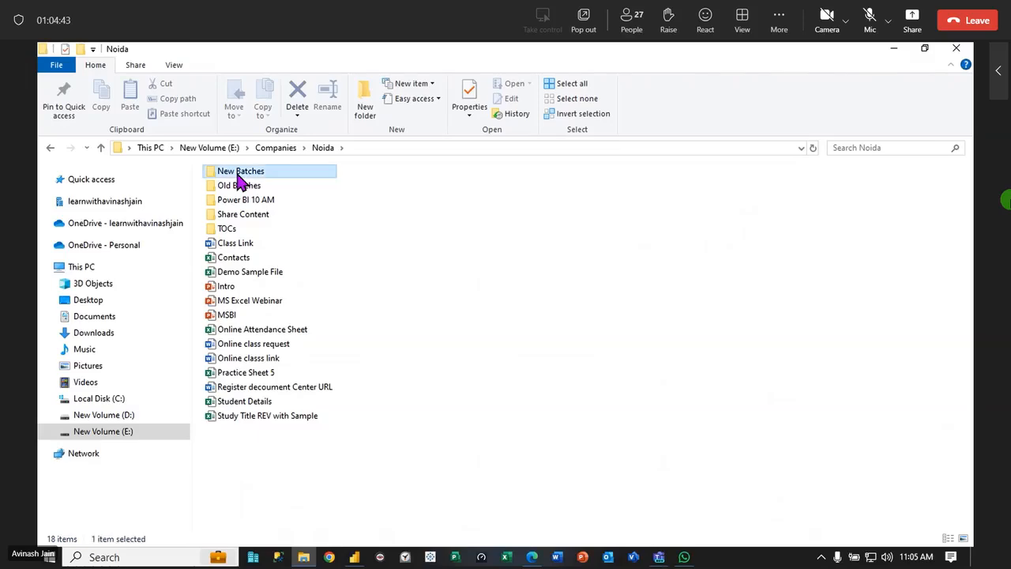
double_click(237, 176)
double_click(257, 231)
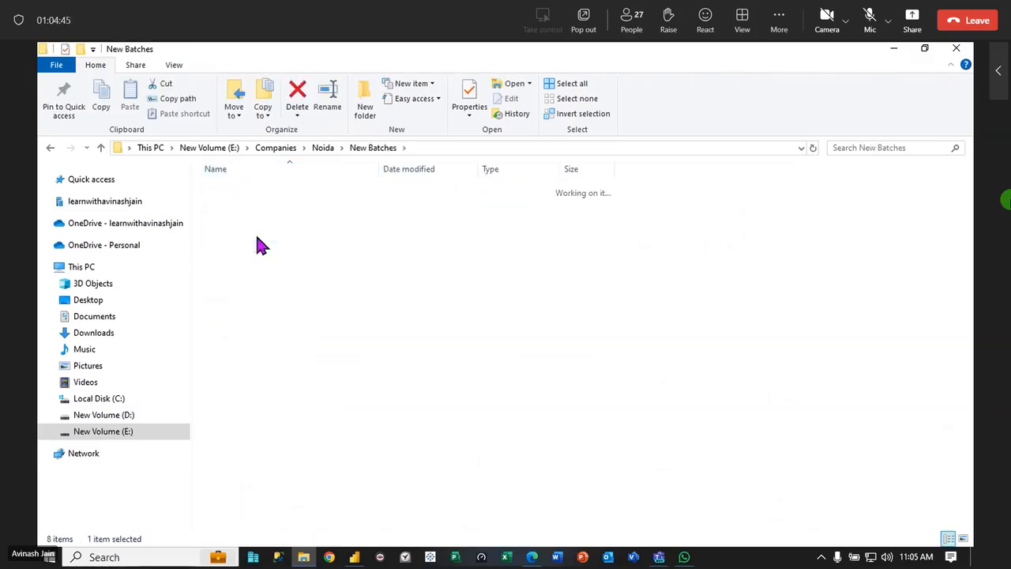
double_click(240, 191)
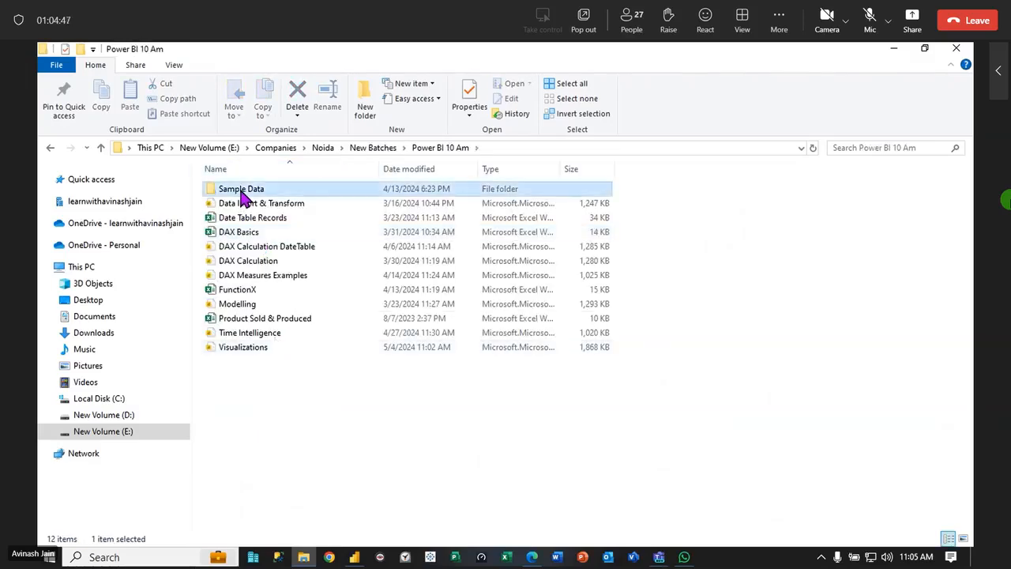
double_click(241, 192)
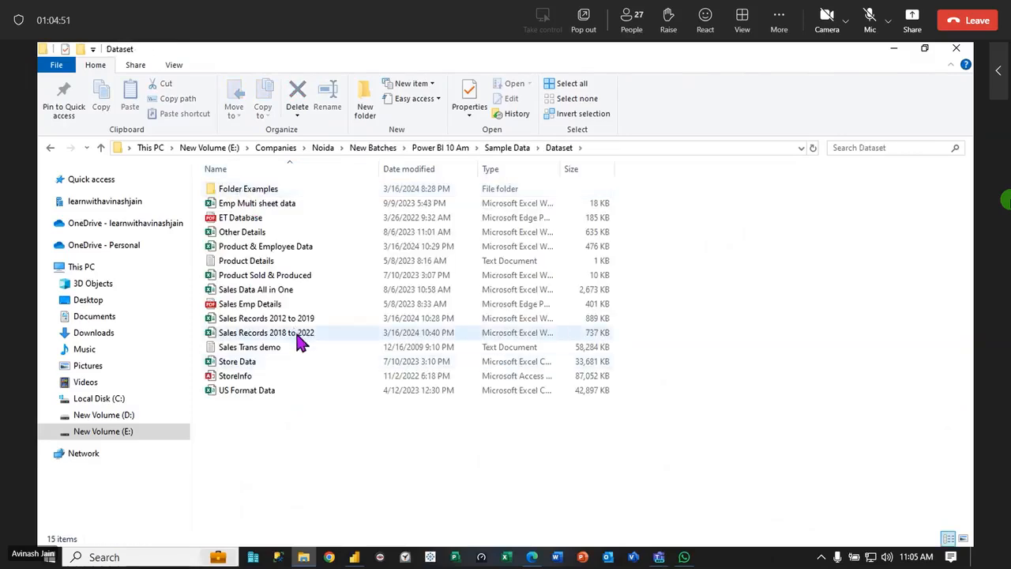
click(295, 333)
double_click(443, 333)
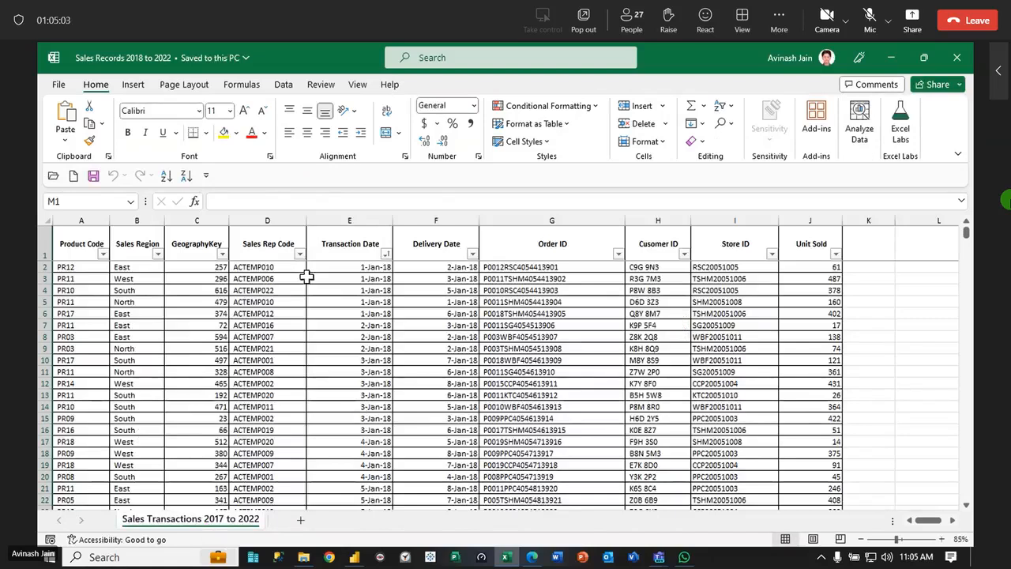
Filter the Transaction Date column to show only the 2021 and 2022 records
click(386, 254)
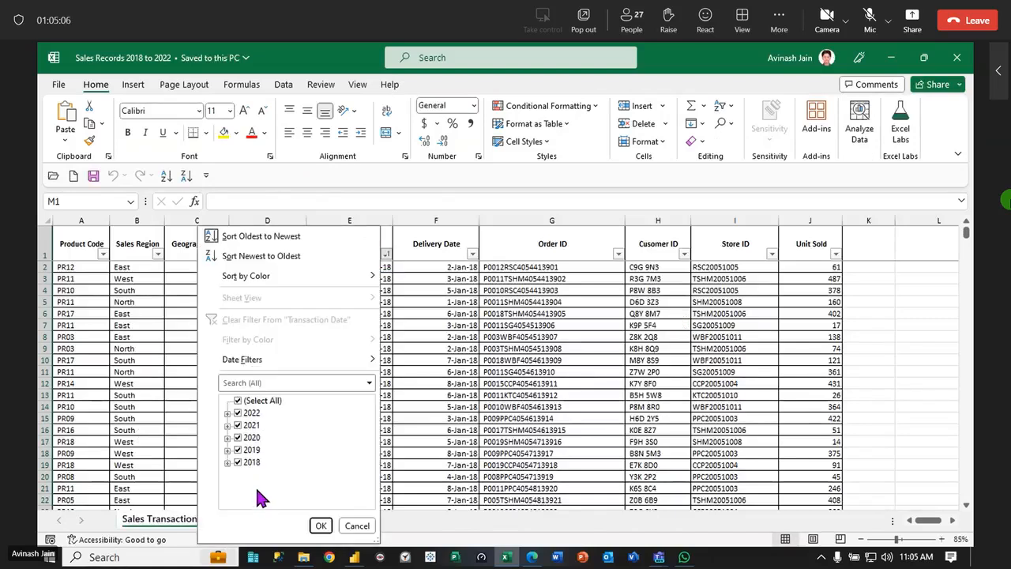
click(240, 402)
click(240, 412)
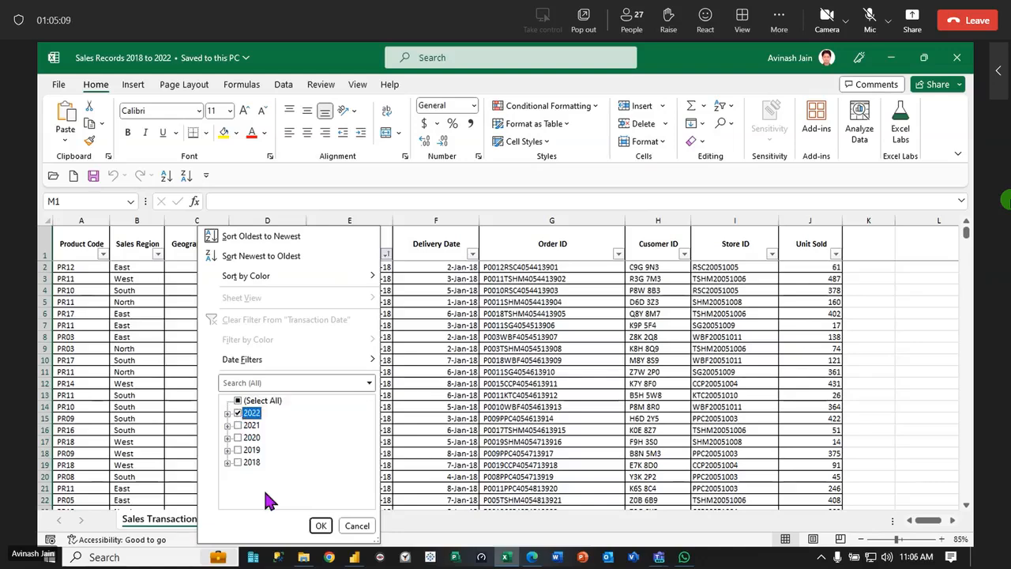
click(320, 525)
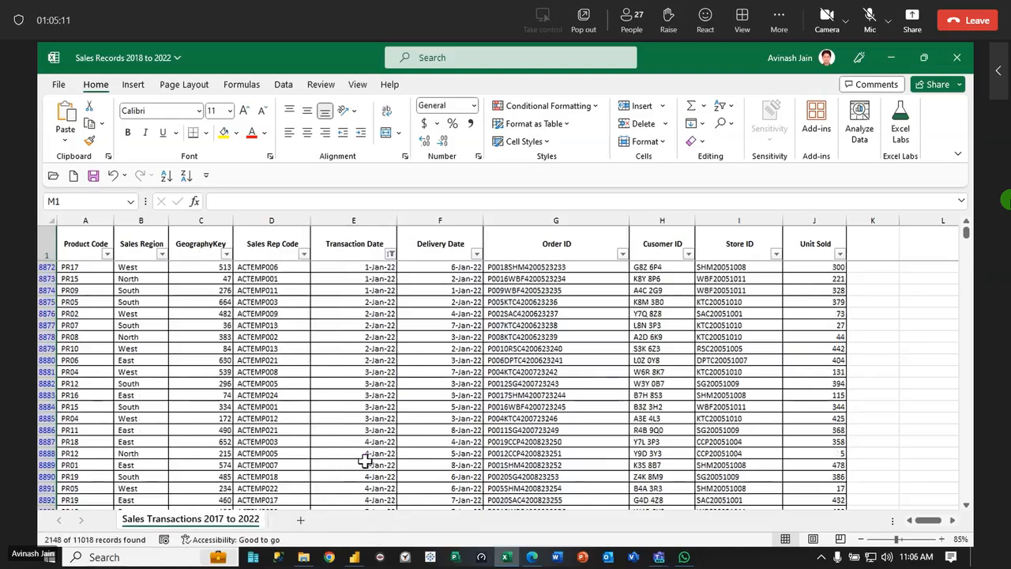
click(391, 255)
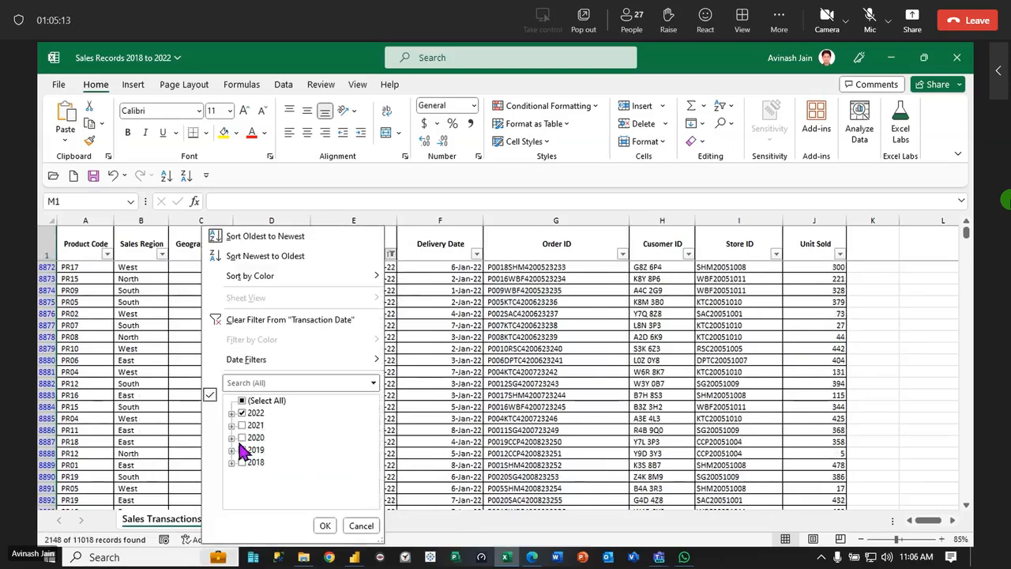
click(241, 425)
click(323, 526)
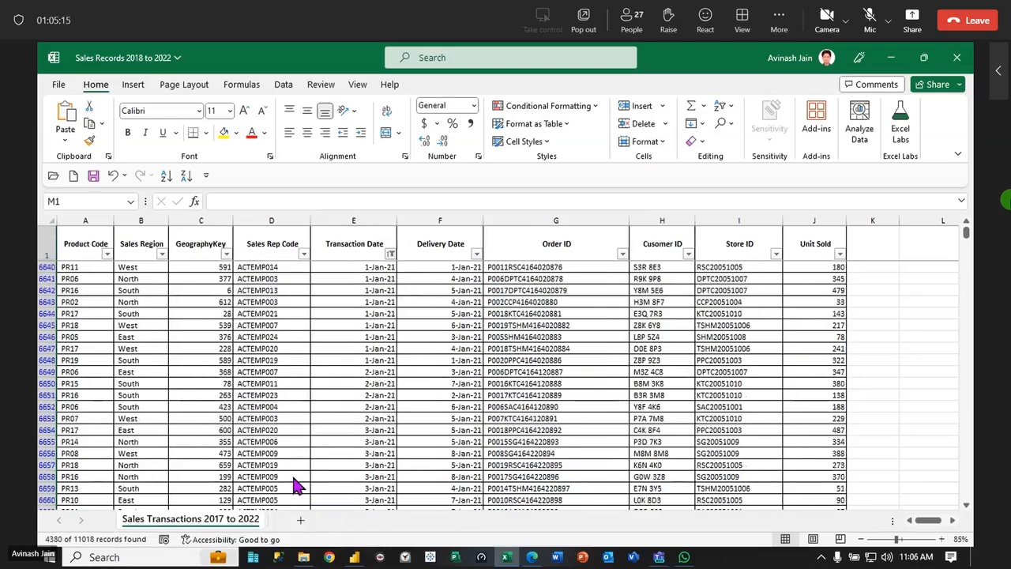
Cut all the filtered 2021 and 2022 data rows and paste them into Sheet1 of Book1 starting at cell A2
click(84, 267)
mouse_move(916, 557)
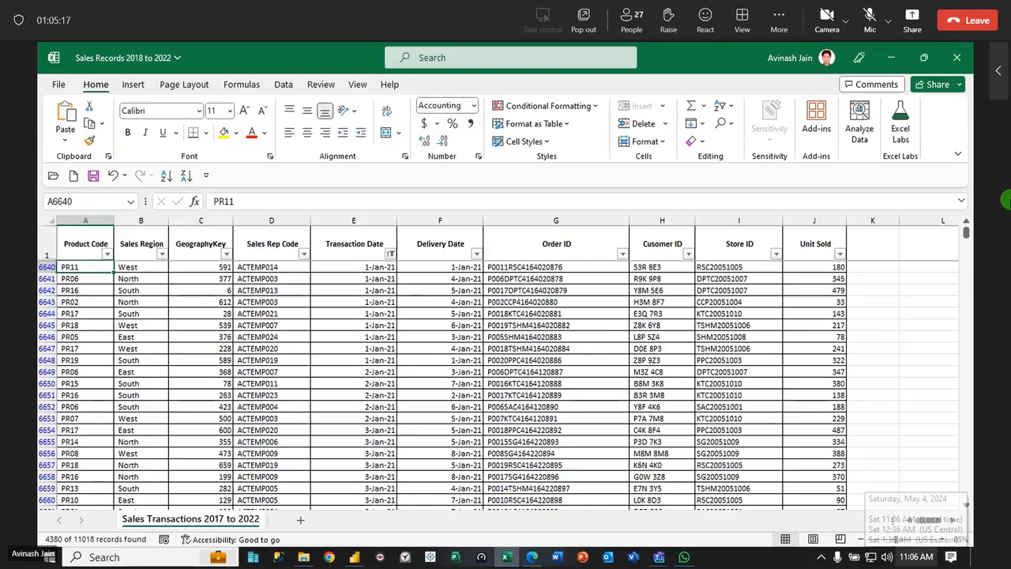
key(ctrl+Home)
key(Down)
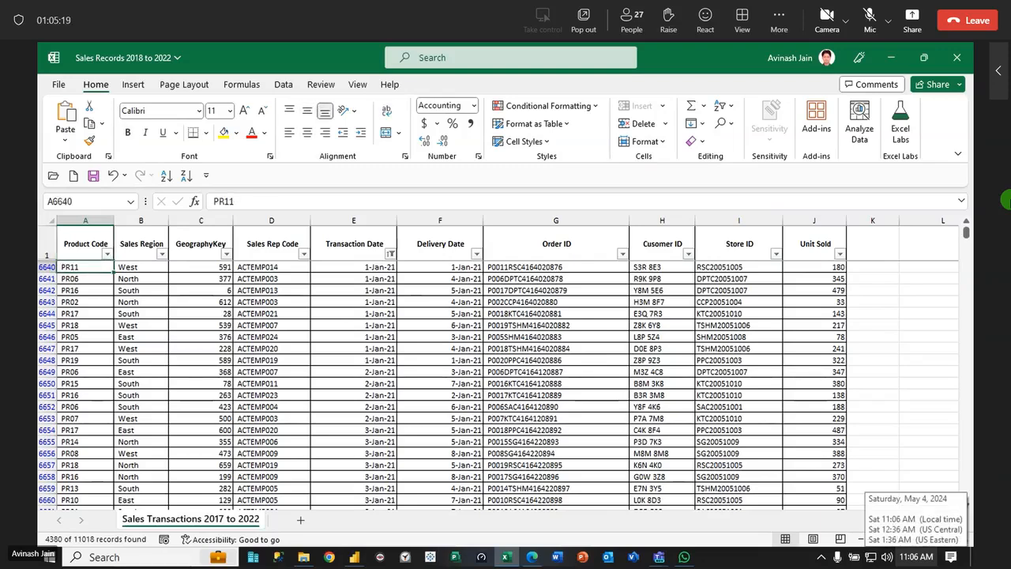
key(ctrl+shift+Right)
key(ctrl+shift+Down)
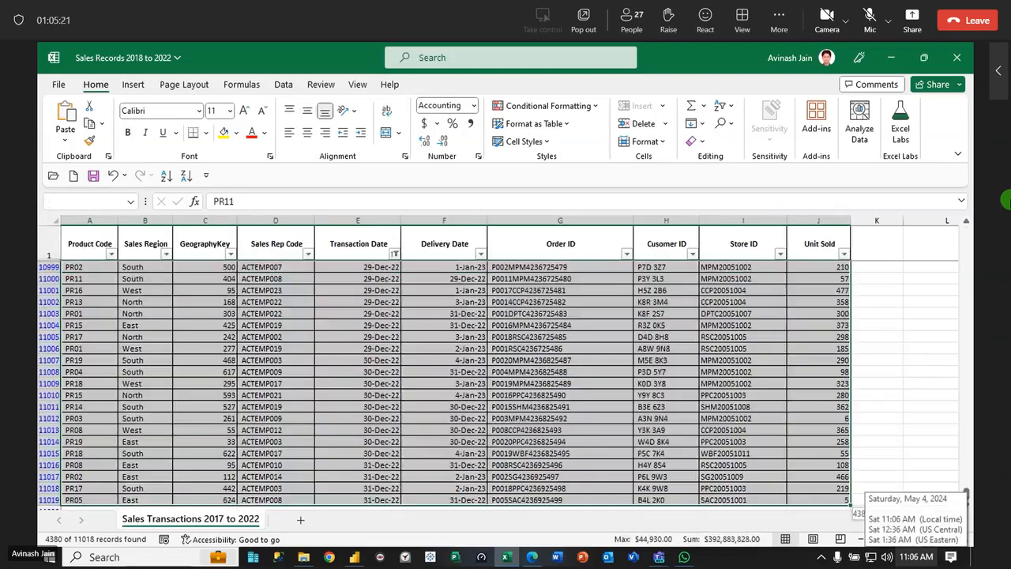
key(ctrl+c)
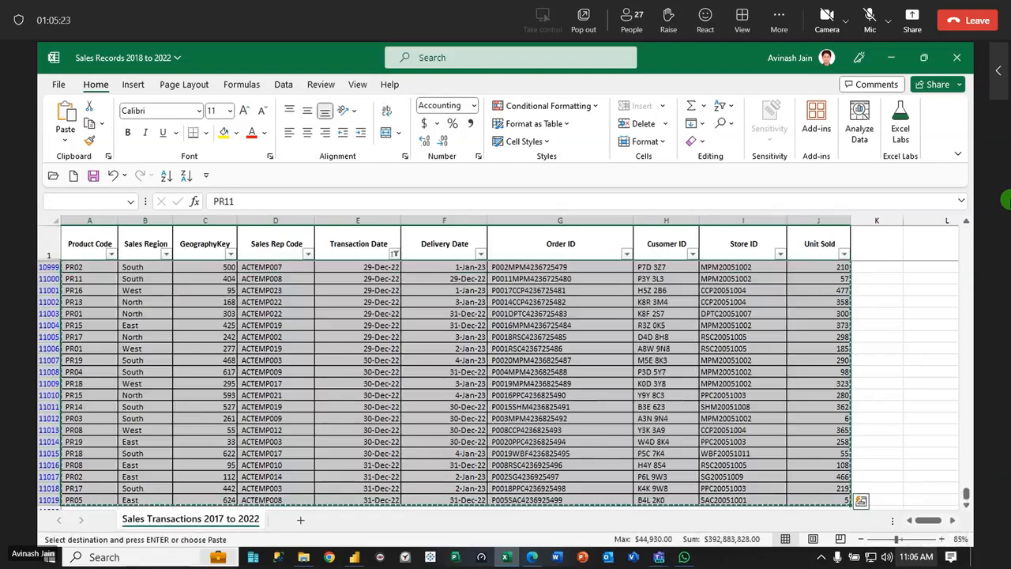
key(alt+Tab)
key(alt+Tab)
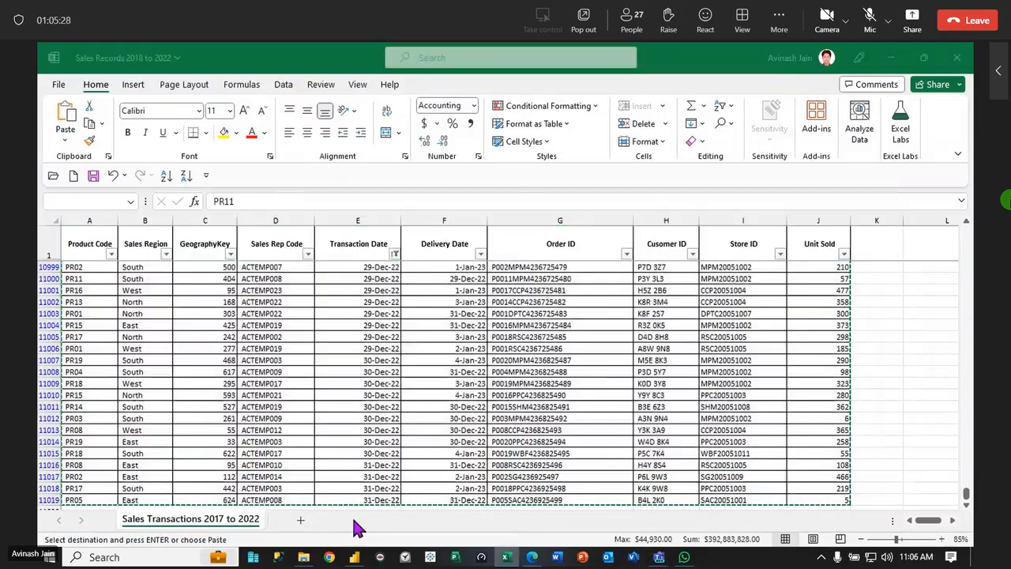
key(alt+Tab)
click(87, 249)
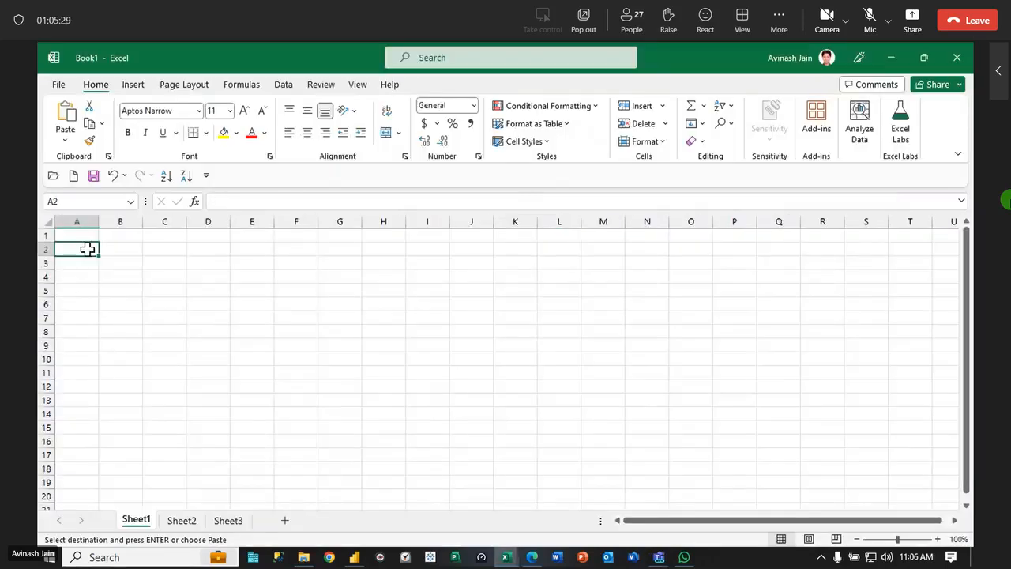
key(ctrl+v)
Copy the header row from Product Code to Unit Sold in the sales workbook into Book1 at cell A1
key(alt+Tab)
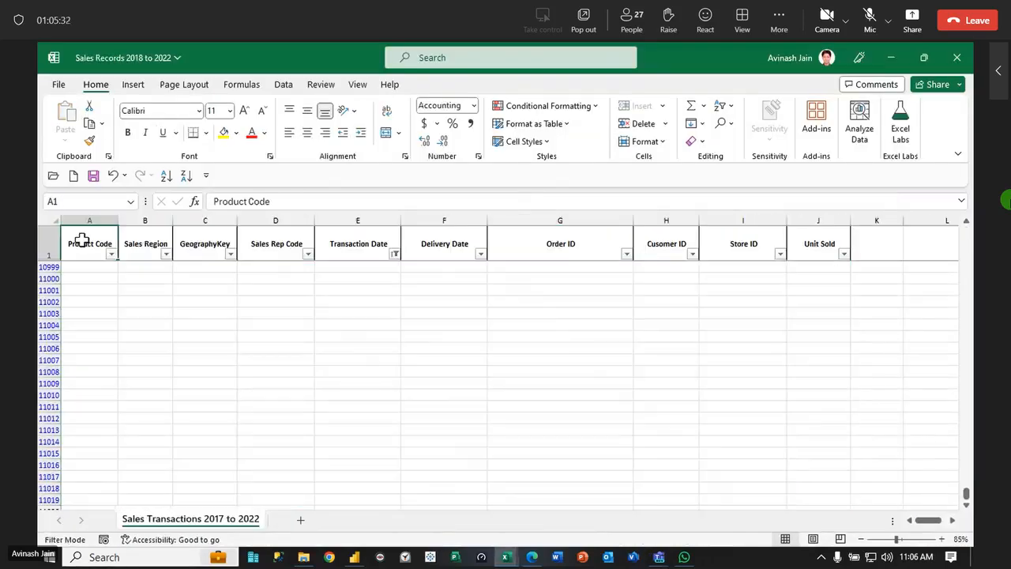
drag(84, 240, 832, 249)
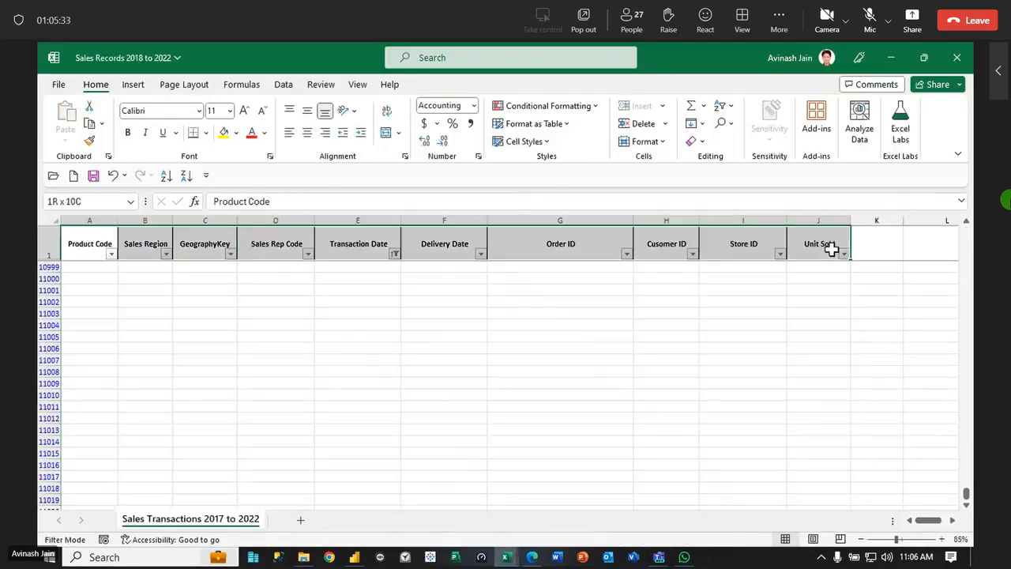
key(ctrl+c)
key(alt+Tab)
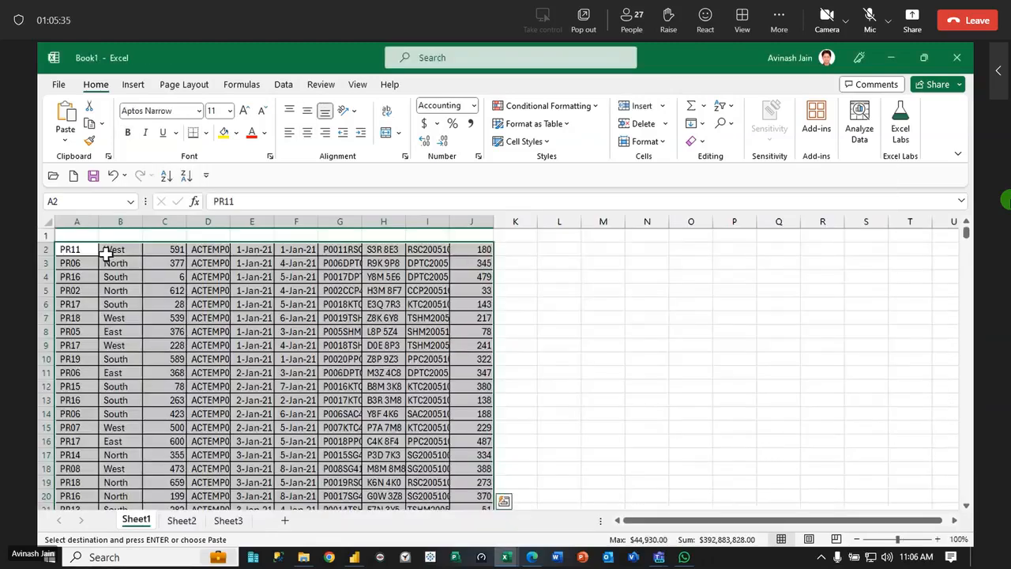
click(72, 234)
key(ctrl+v)
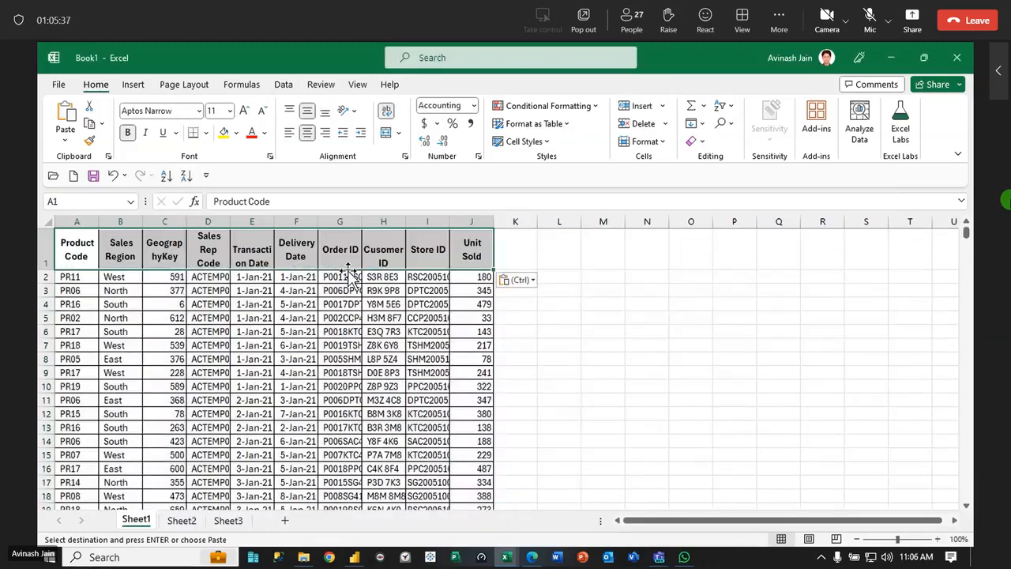
Start saving Book1 as a new file and set the destination to the Dataset folder using the path copied from File Explorer
click(58, 85)
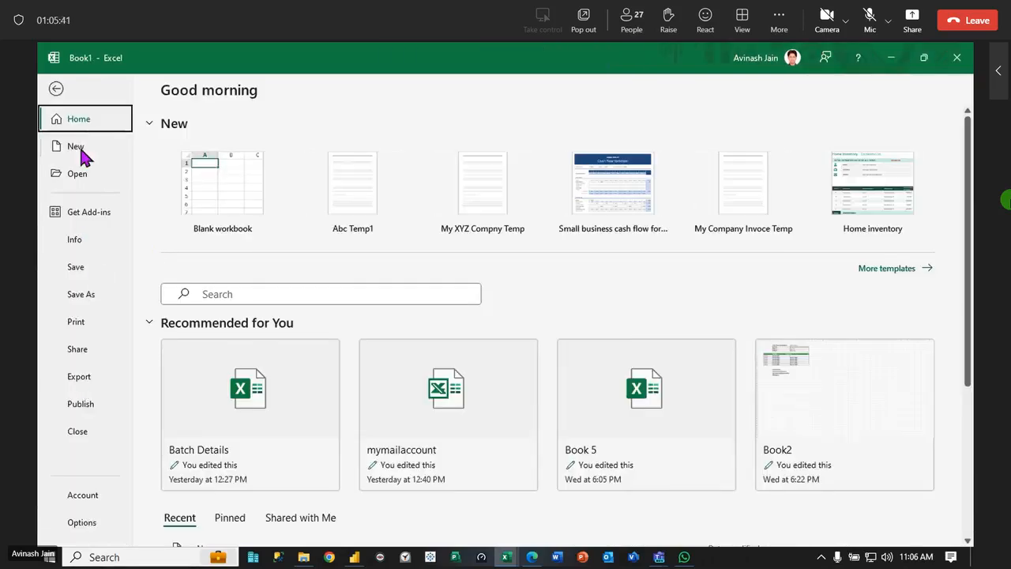
click(82, 293)
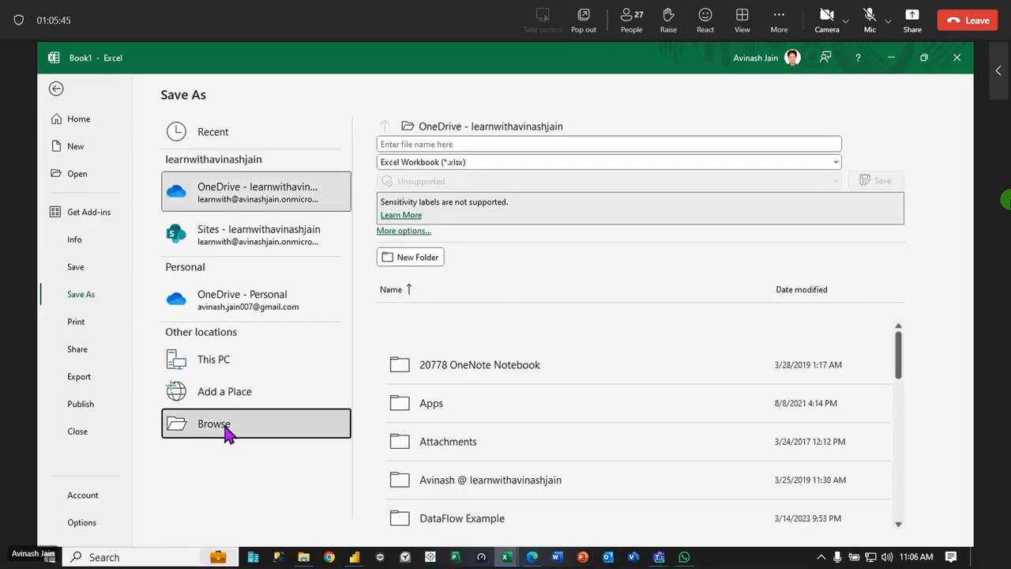
click(303, 557)
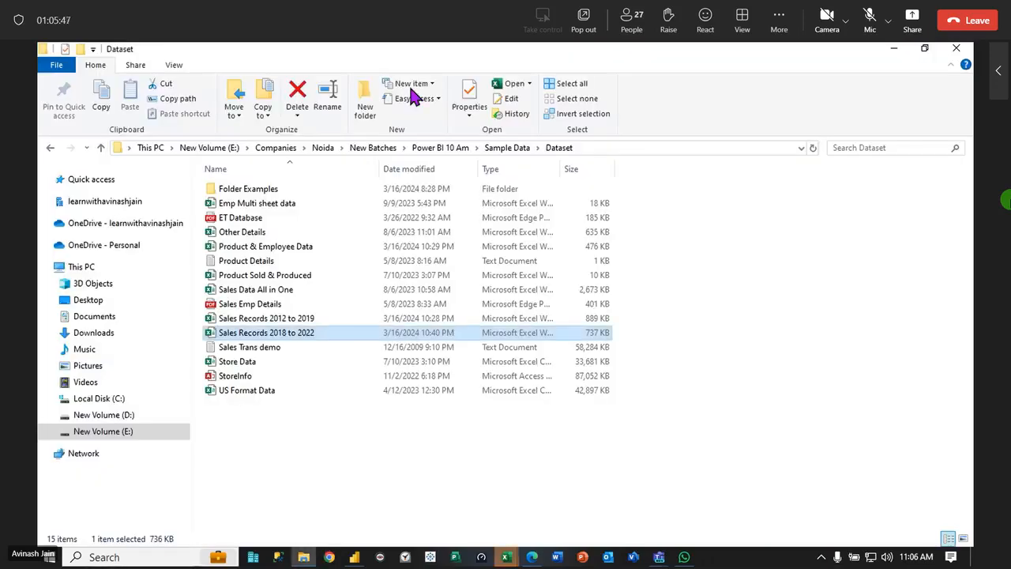
click(594, 144)
key(alt+Tab)
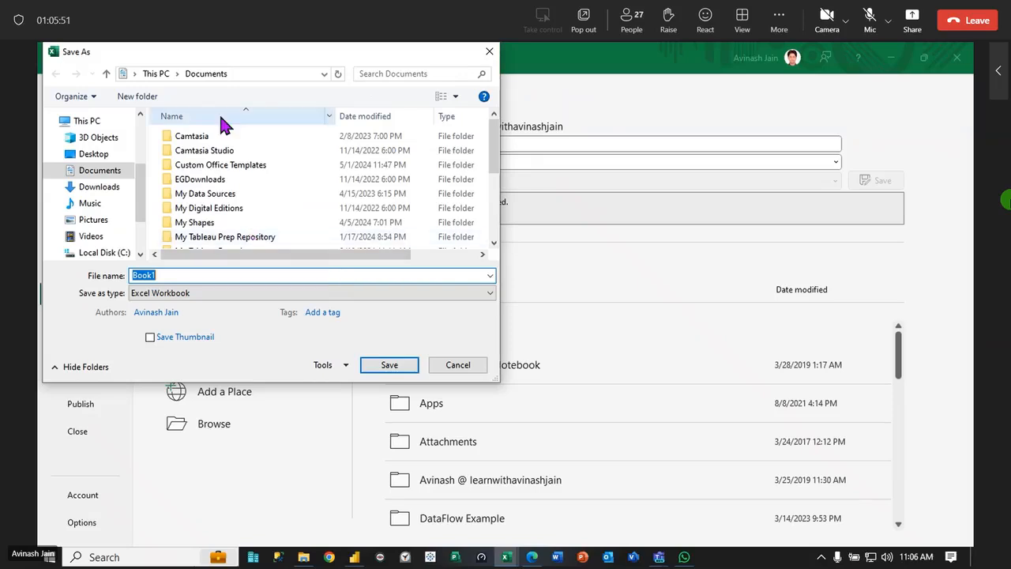
click(249, 74)
key(ctrl+v)
key(Return)
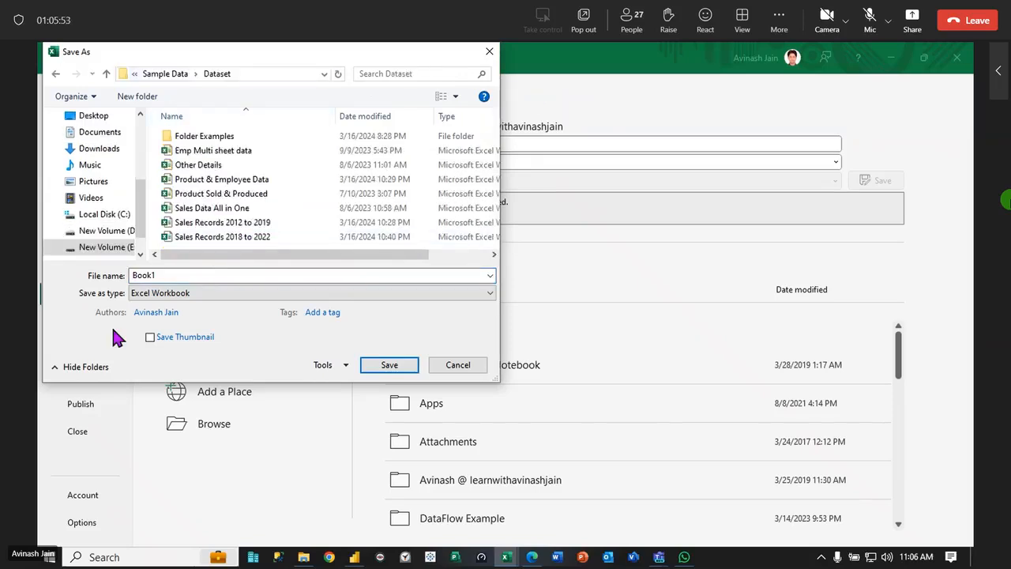
Save the workbook under the name 2021 and 2022 DataSet and close it
click(207, 277)
text(App)
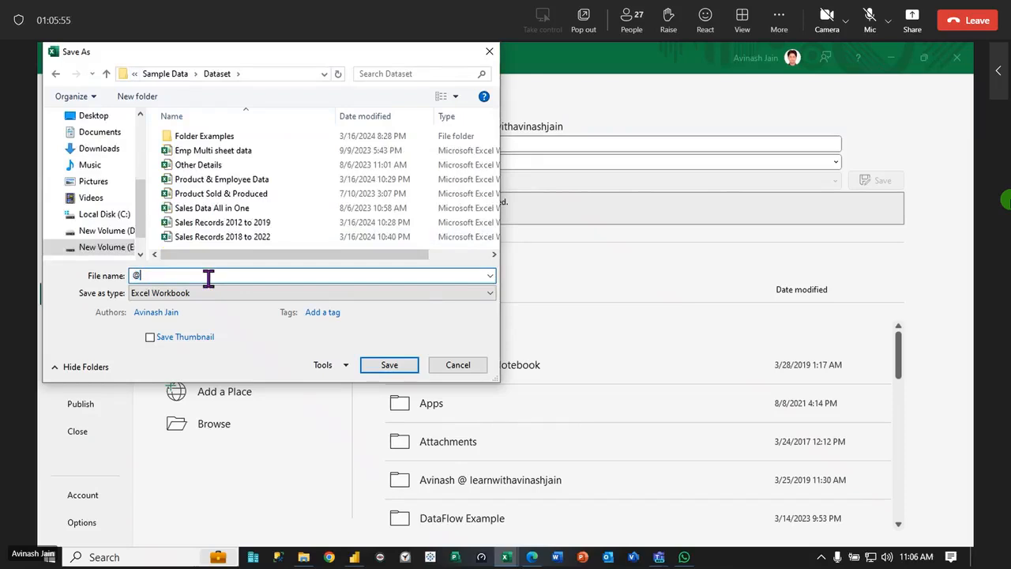
key(BackSpace)
key(BackSpace)
key(BackSpace)
text(2021 and 2022 DataSet)
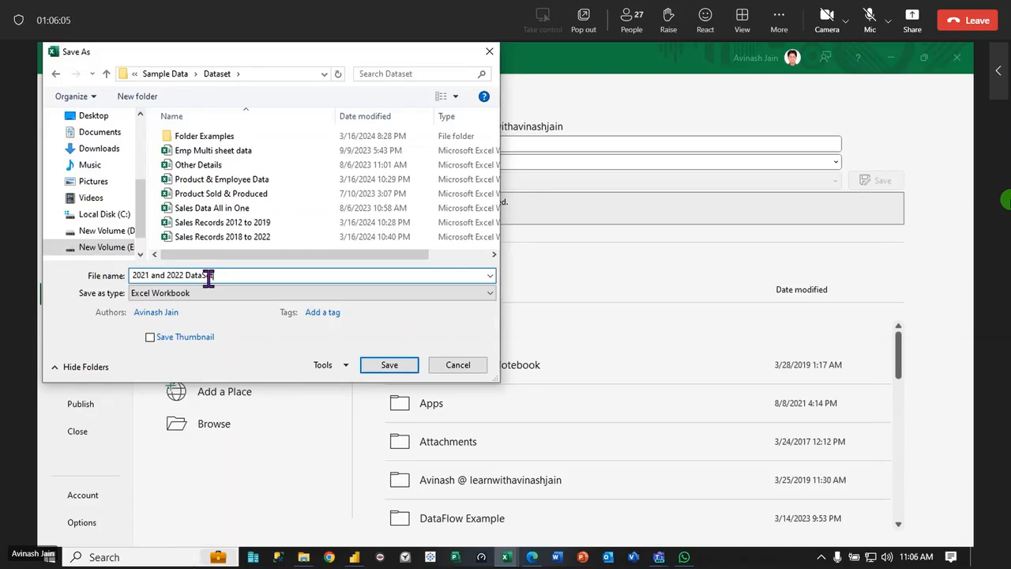
click(369, 362)
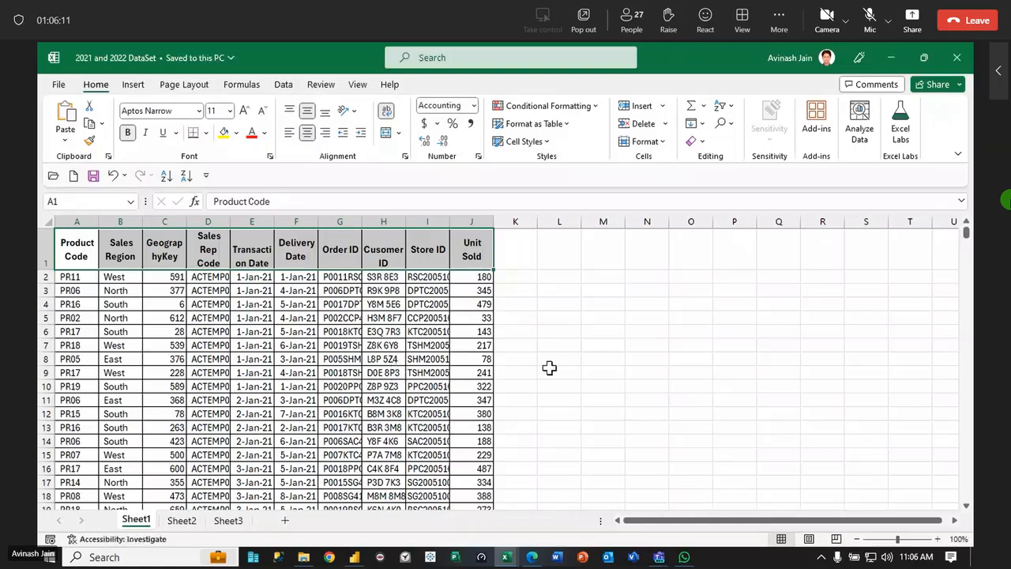
click(954, 60)
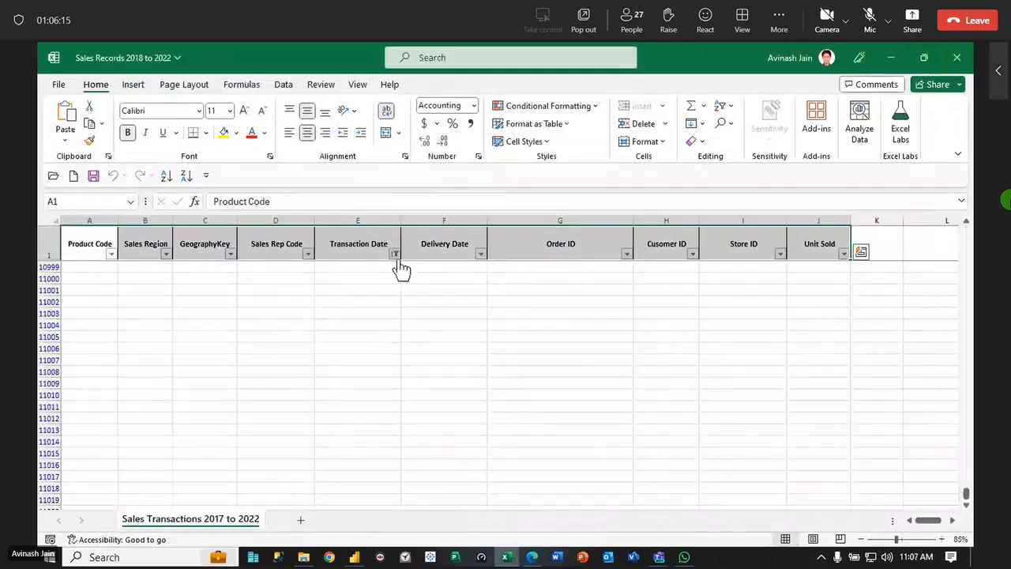
Clear the Transaction Date filter in the Sales Records 2018 to 2022 workbook and return to the first data rows
click(290, 255)
scroll(296, 379, up, 14)
click(393, 255)
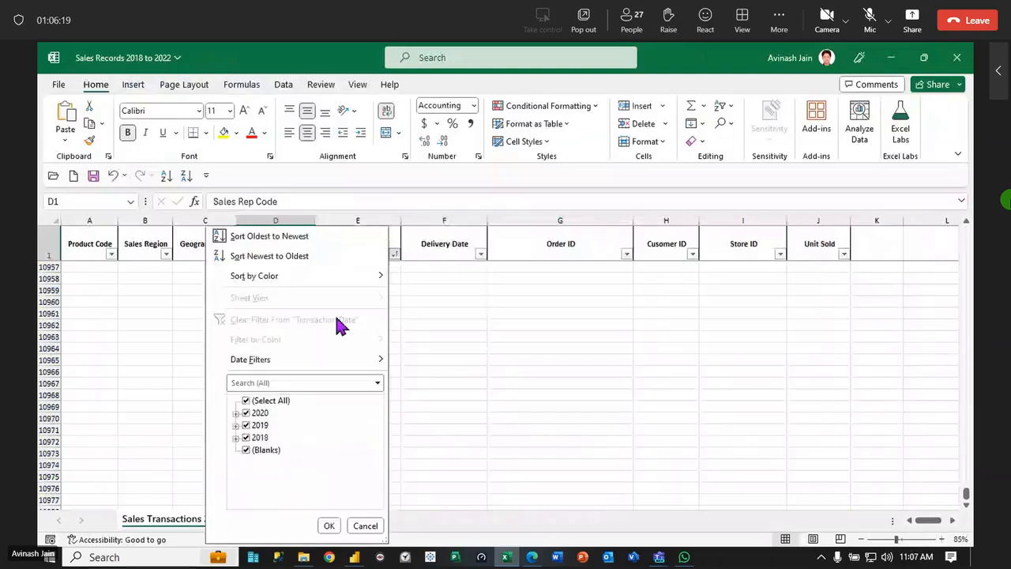
click(328, 525)
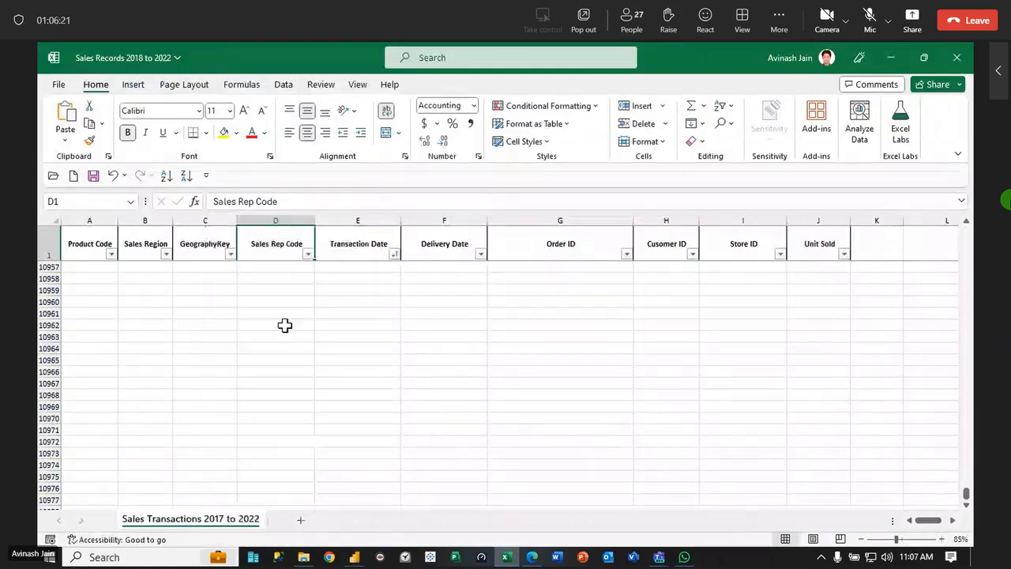
click(204, 313)
scroll(174, 311, up, 14)
click(245, 243)
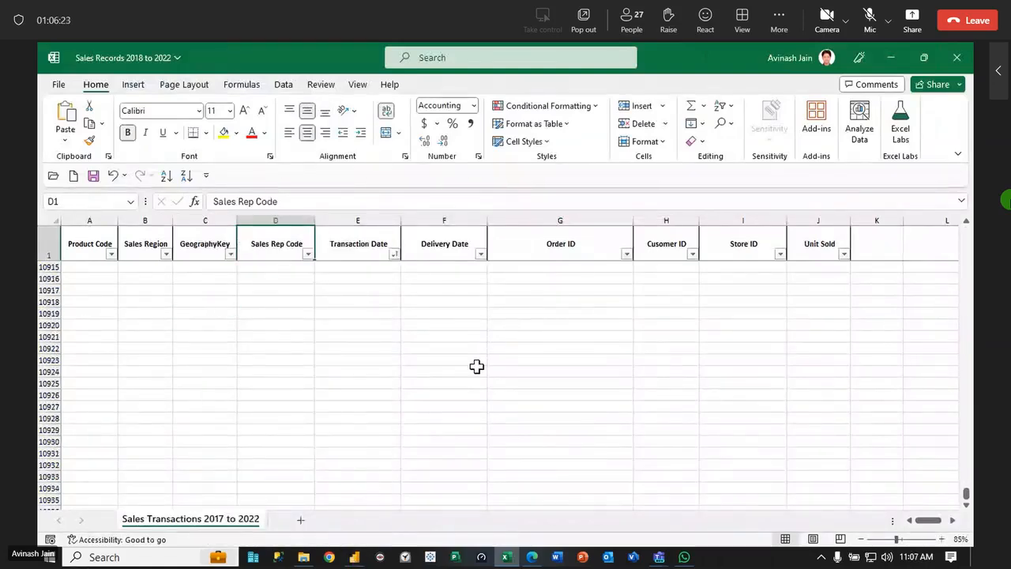
key(Down)
key(Up)
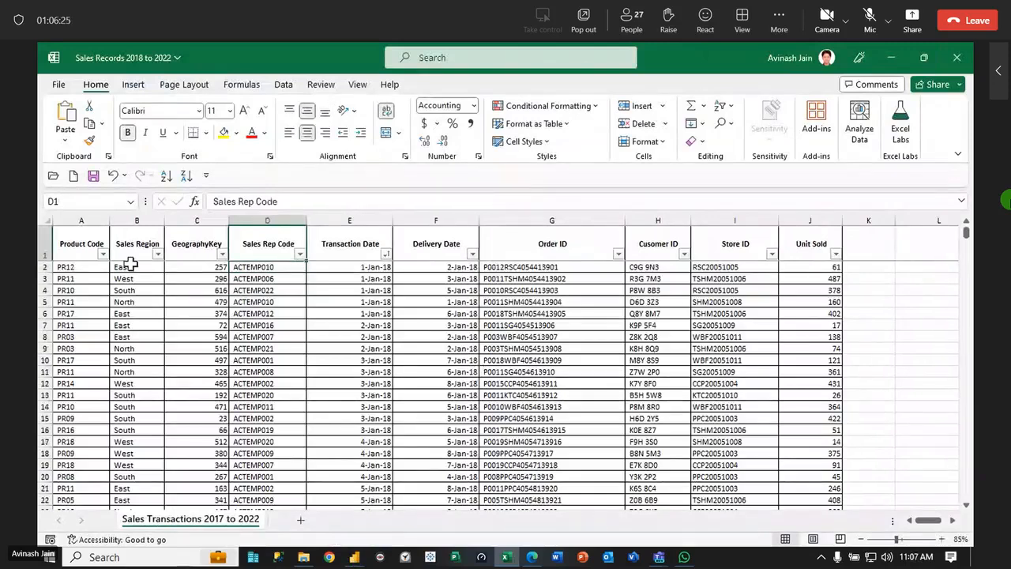
Save the Sales Records 2018 to 2022 workbook and close it, returning to the Visualizations report in Power BI Desktop
click(57, 84)
click(79, 270)
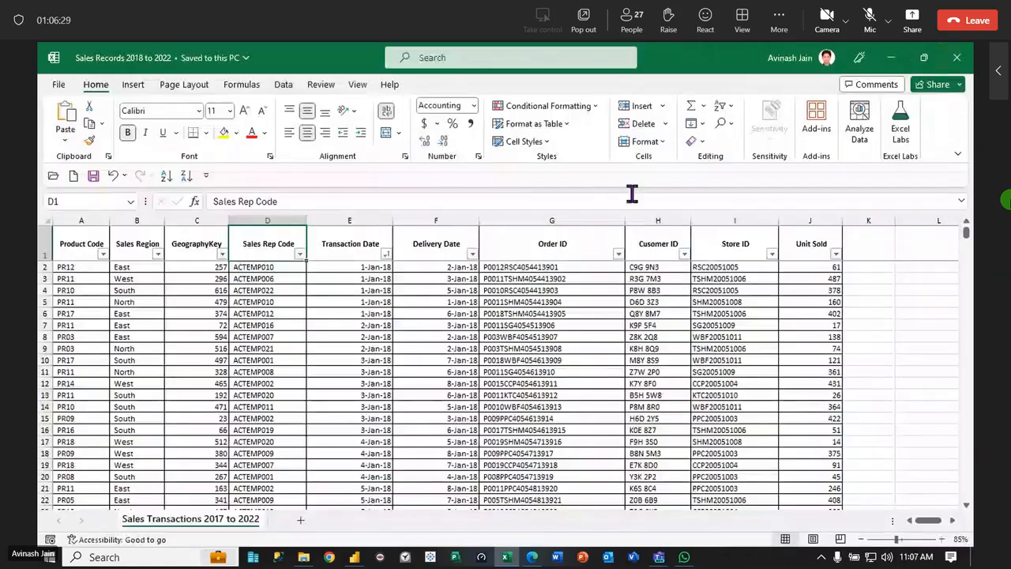
click(957, 57)
click(954, 55)
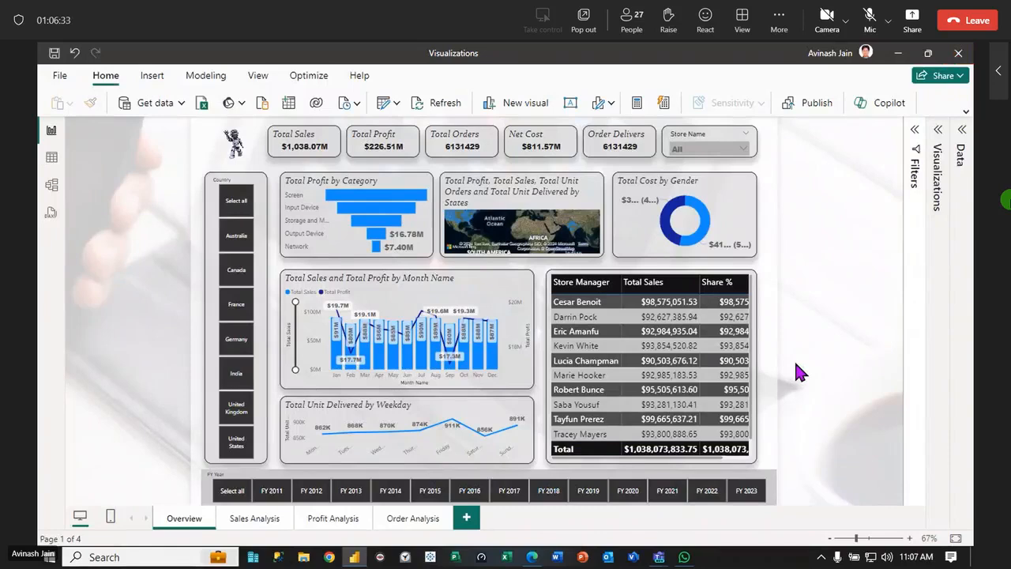
Refresh the Visualizations report in Power BI Desktop, and open its published version in the service for comparison
click(430, 104)
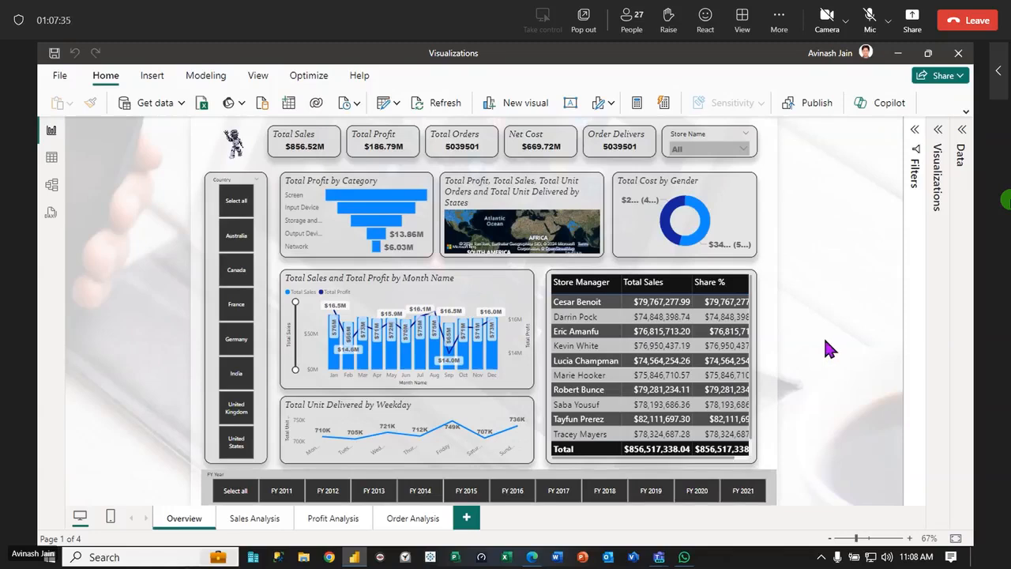
click(532, 557)
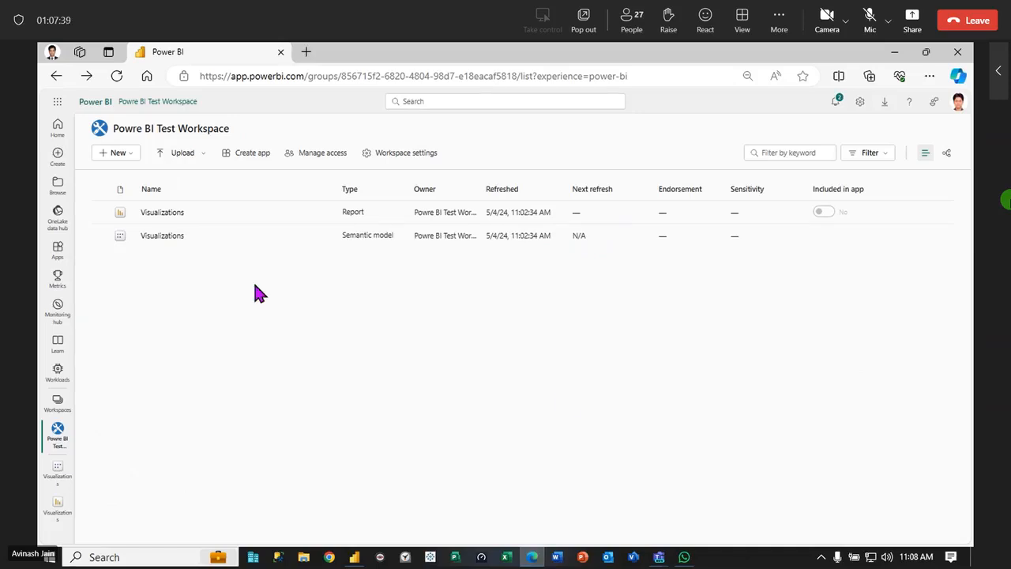
click(146, 213)
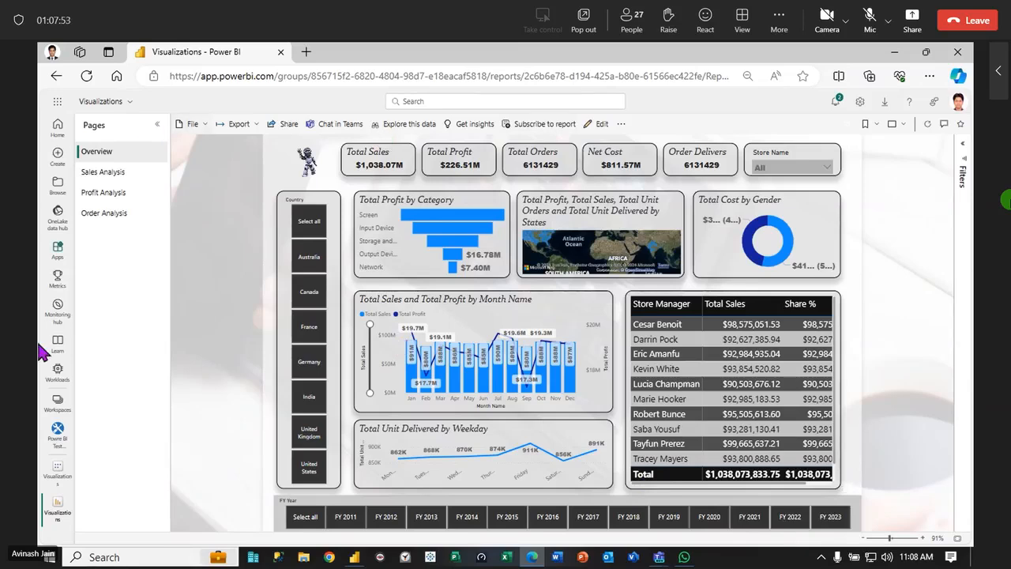
Return to the Powre BI Test Workspace and refresh the Visualizations semantic model immediately
click(56, 435)
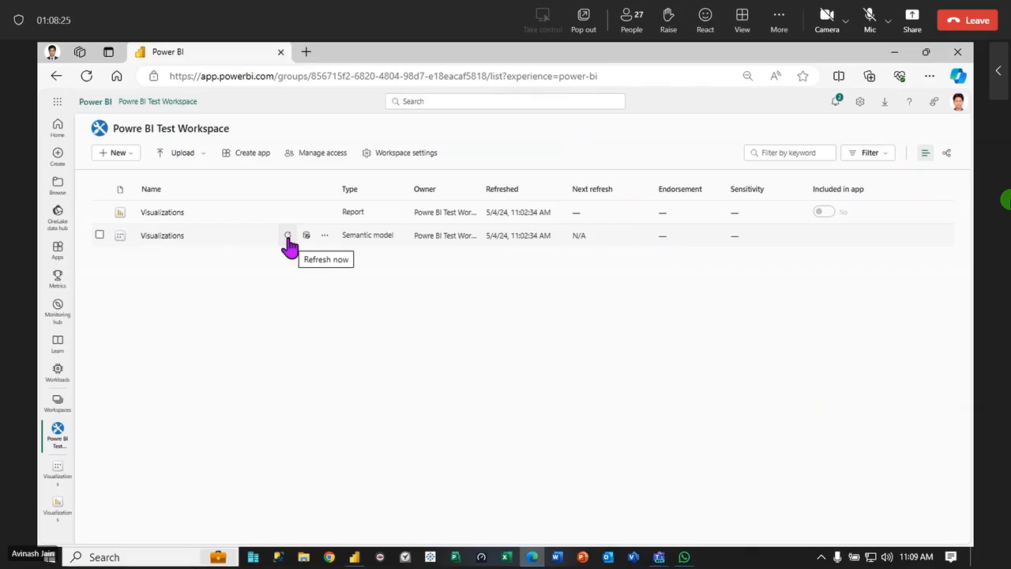
click(288, 235)
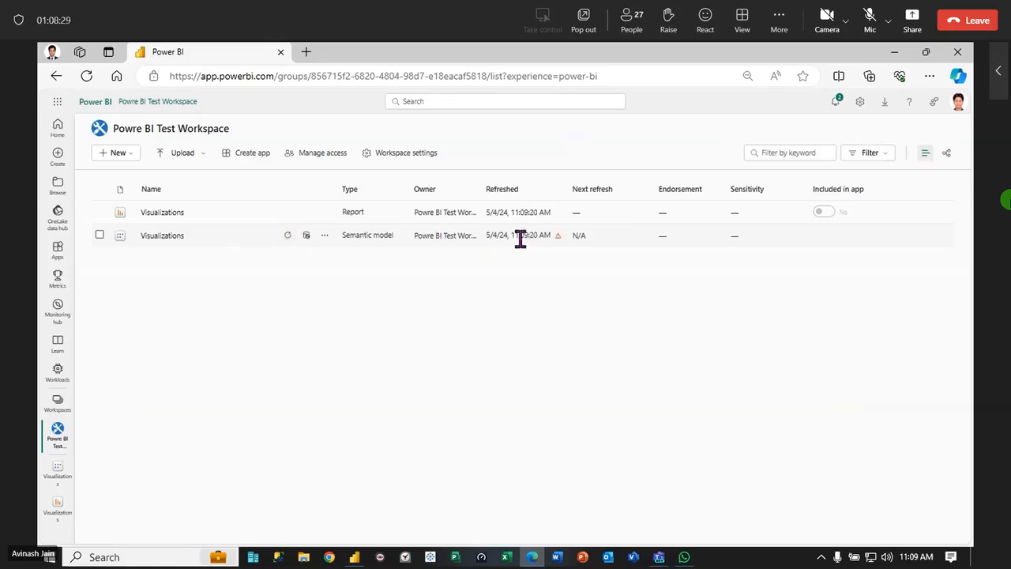
Review the data sources of the Visualizations report in Power BI Desktop, and return to the workspace in the service
mouse_move(559, 237)
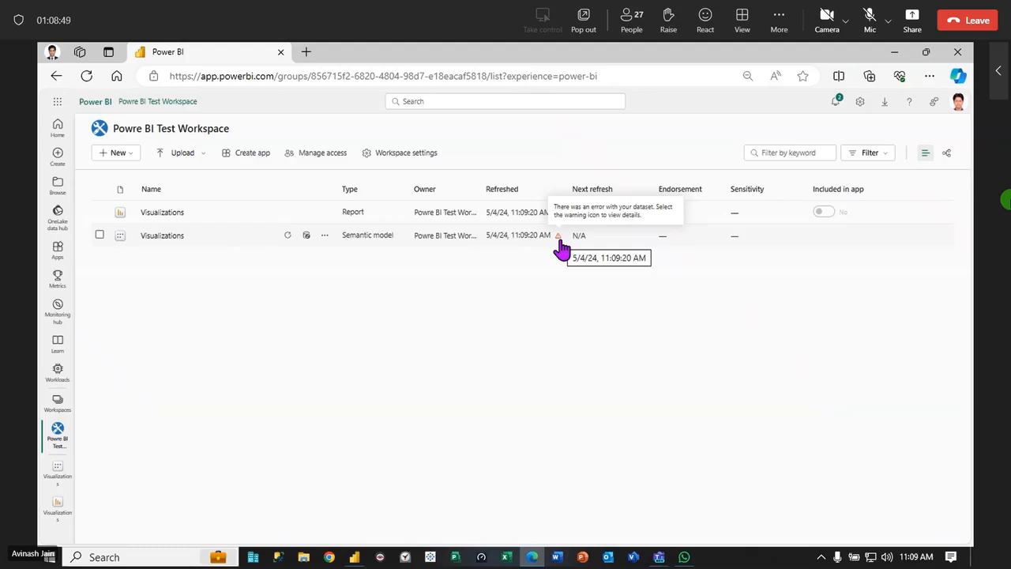
click(354, 557)
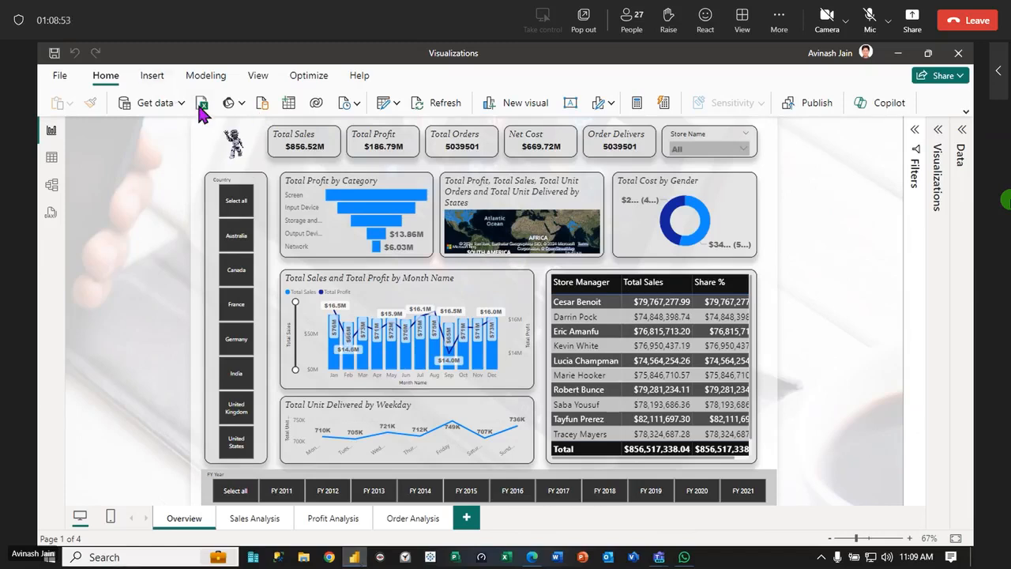
click(353, 102)
click(395, 103)
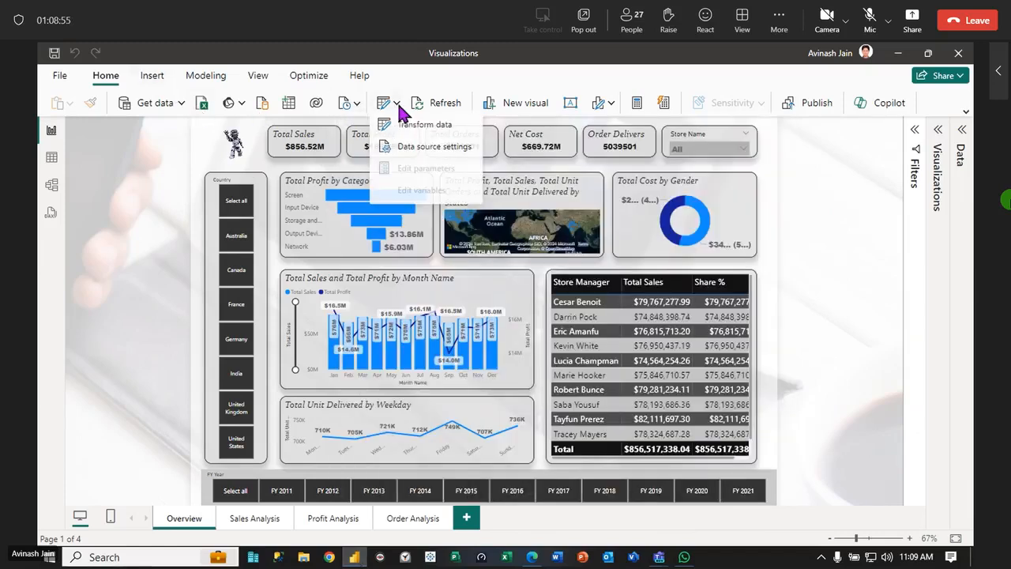
key(Escape)
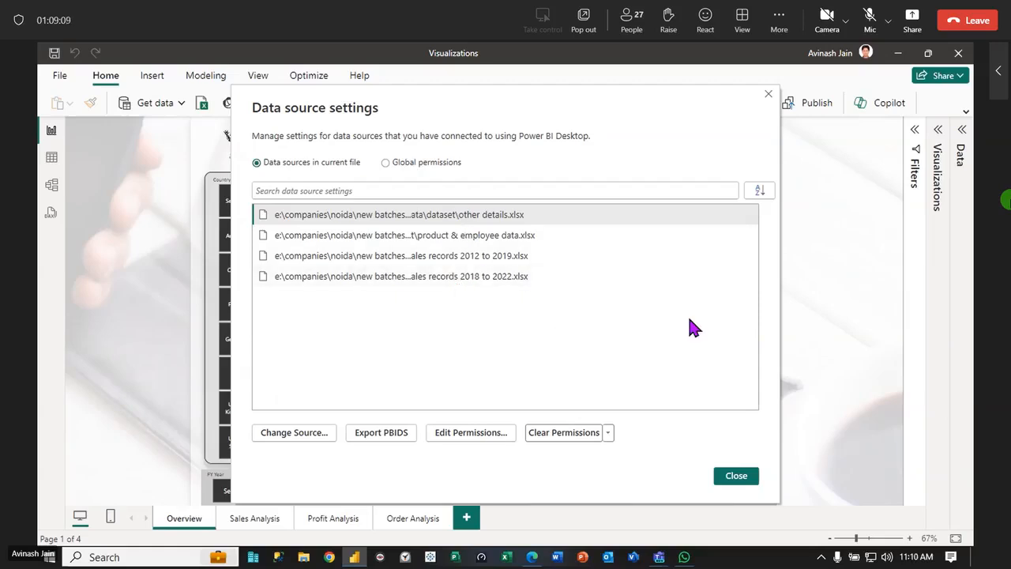
click(741, 478)
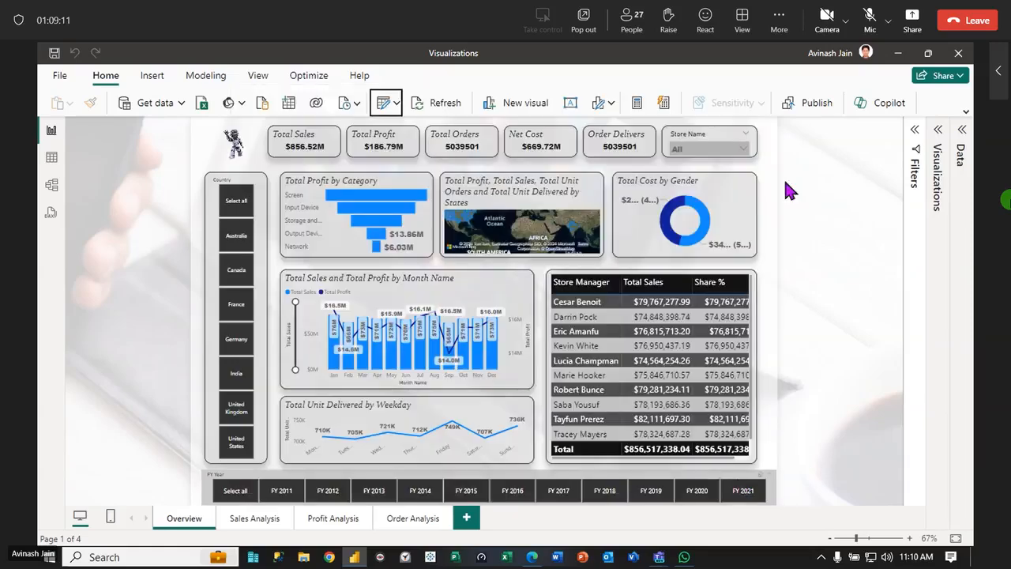
click(898, 53)
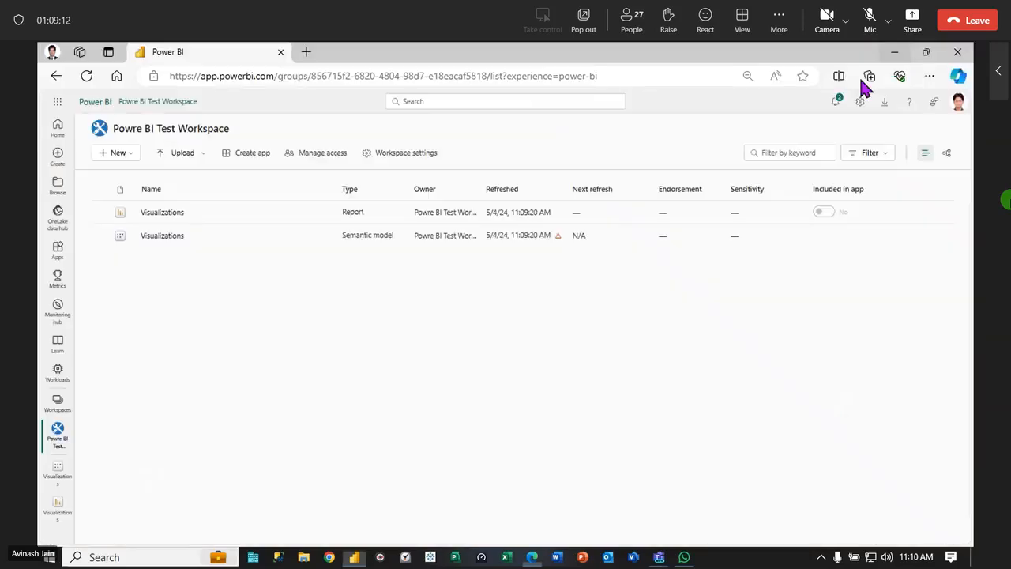
Examine the refresh error of the Visualizations semantic model through its warning and the failure details in its settings
click(557, 236)
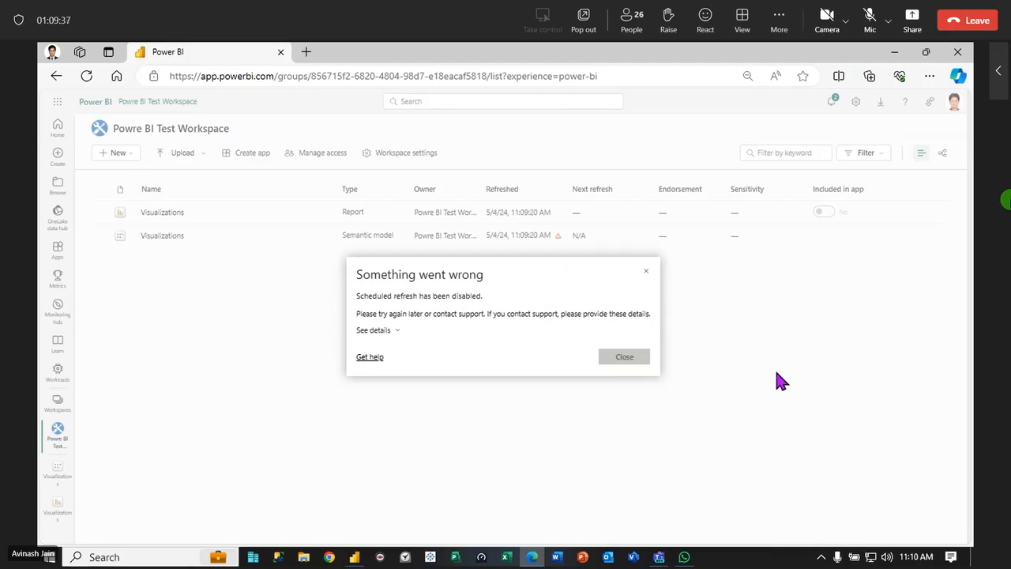
click(633, 356)
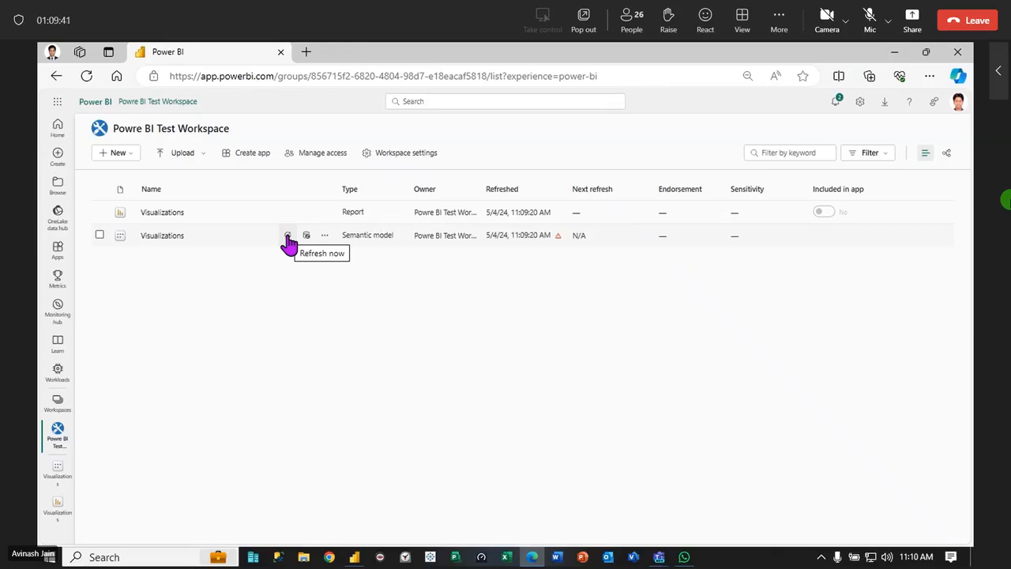
click(324, 236)
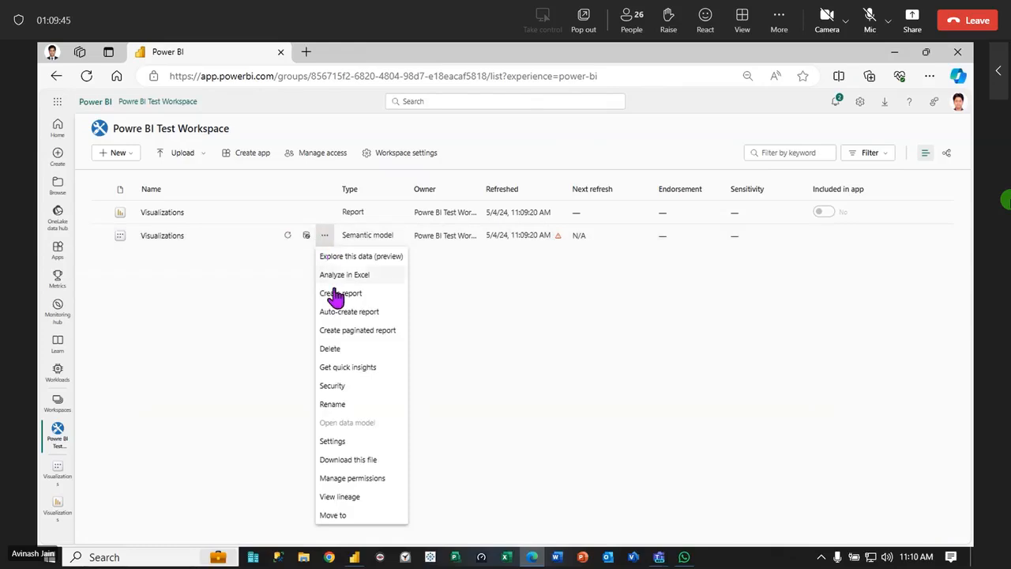
click(342, 441)
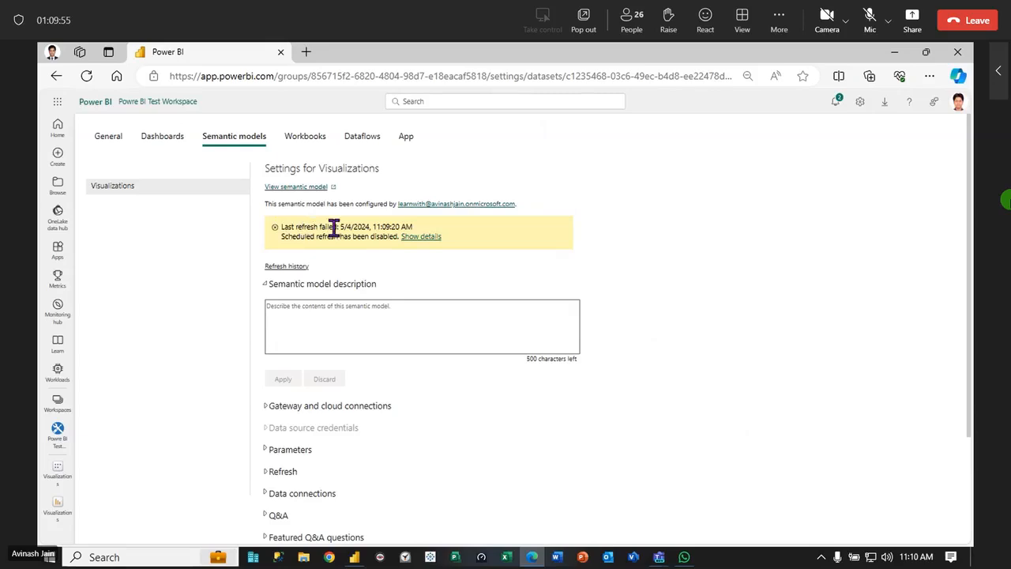
click(414, 237)
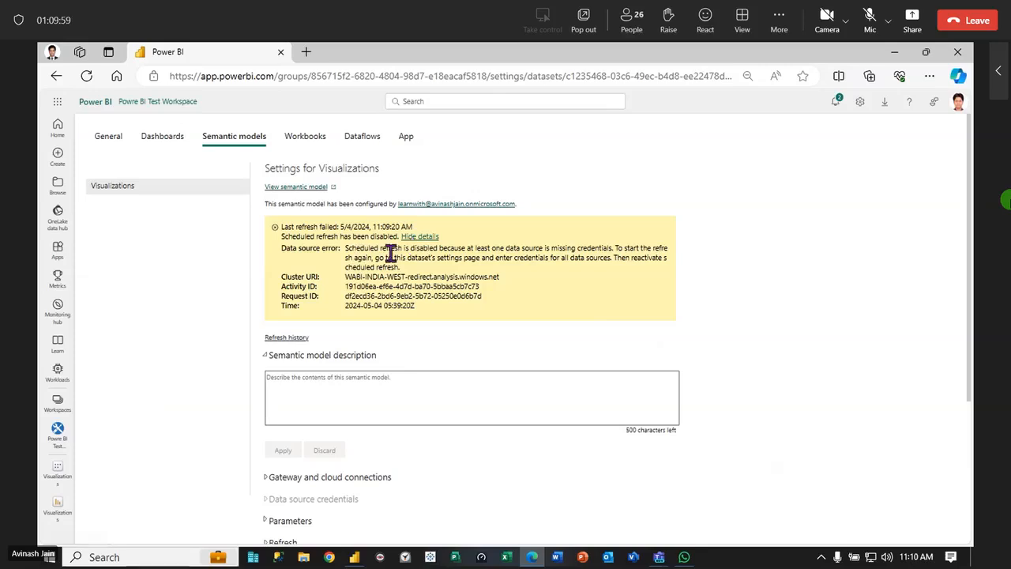
click(418, 238)
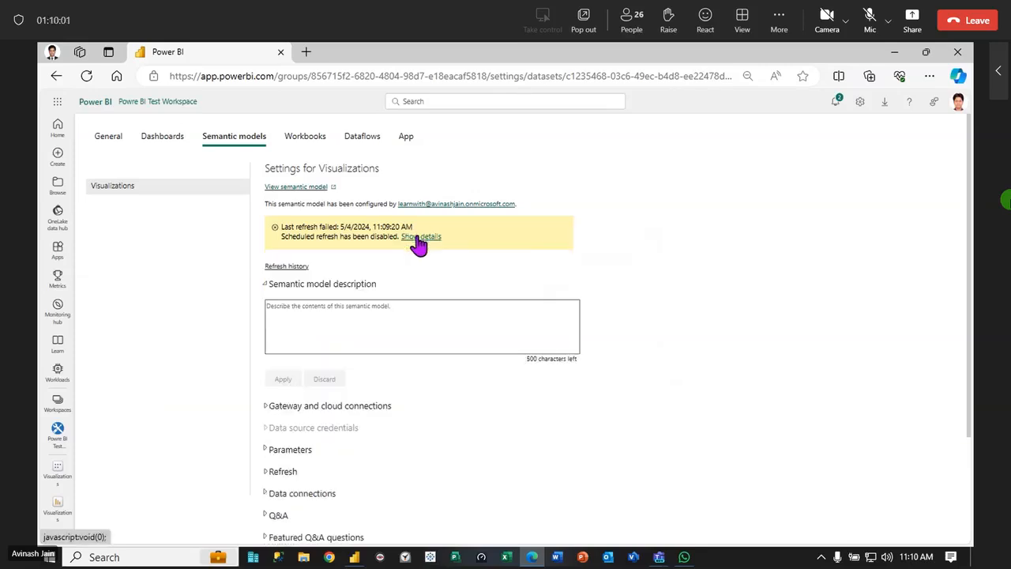
Show the semantic model's gateway and cloud connections, and search the computer for "gateway"
click(267, 290)
click(267, 313)
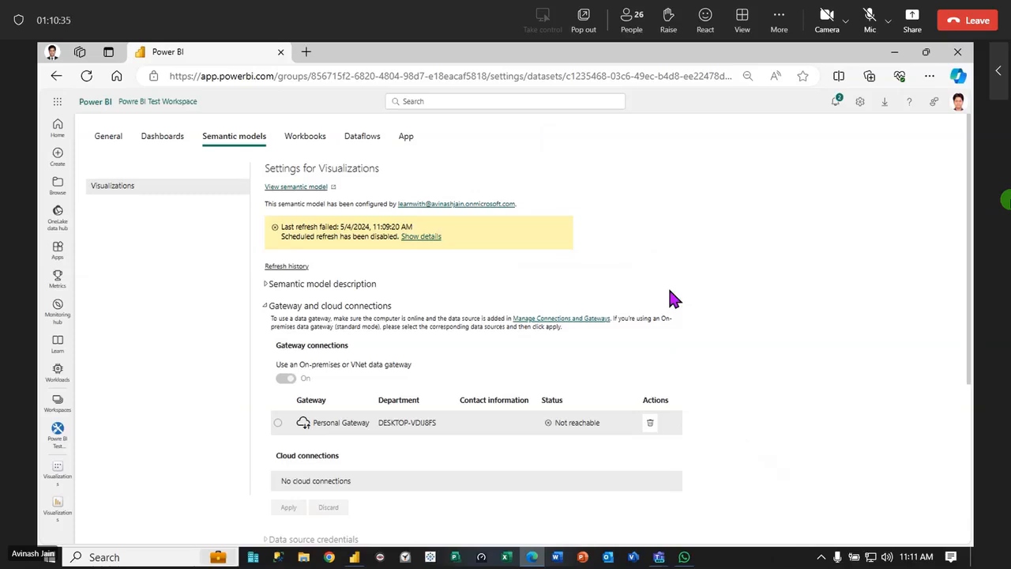
key(super)
text(gate)
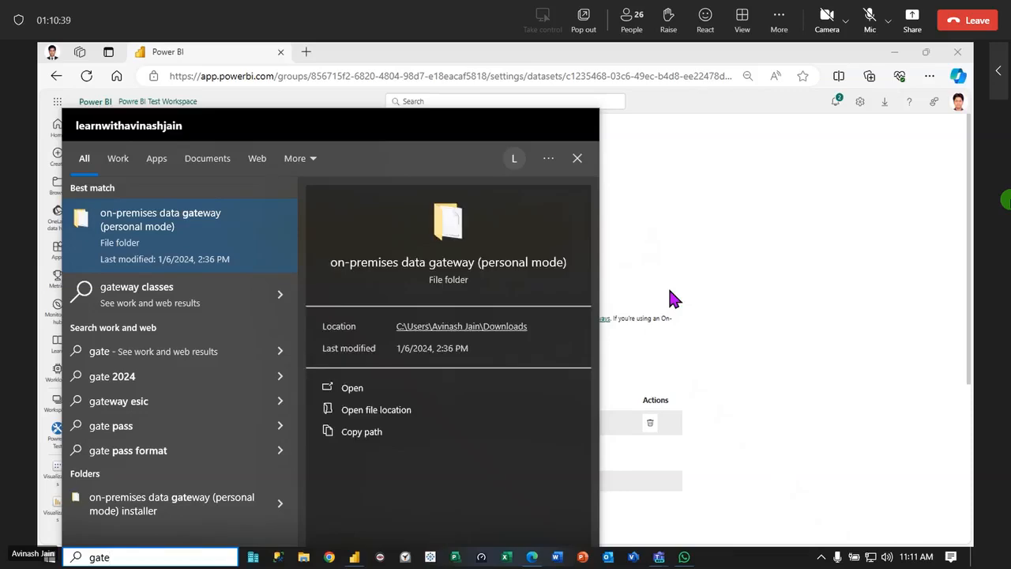
text(way)
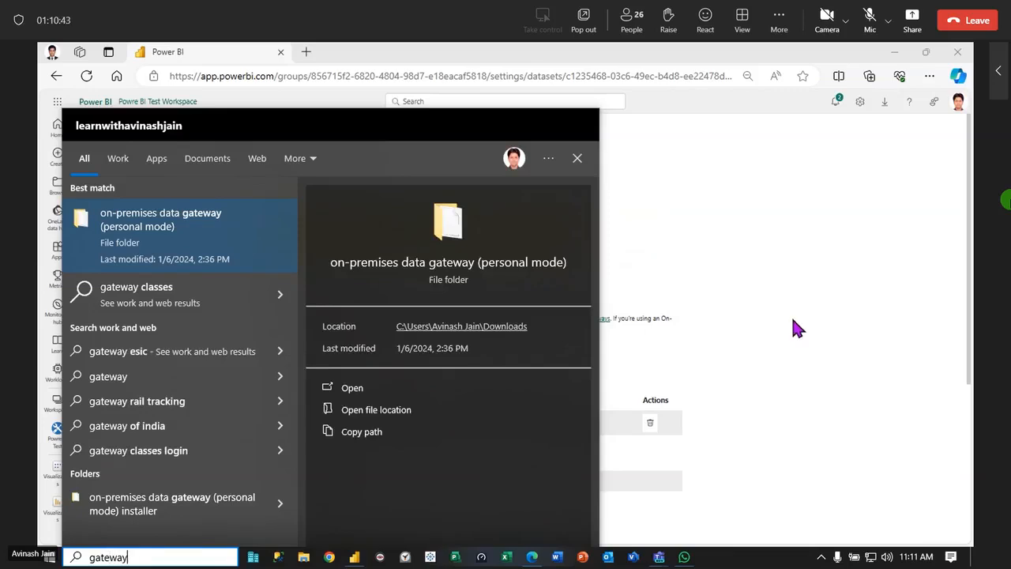
click(168, 228)
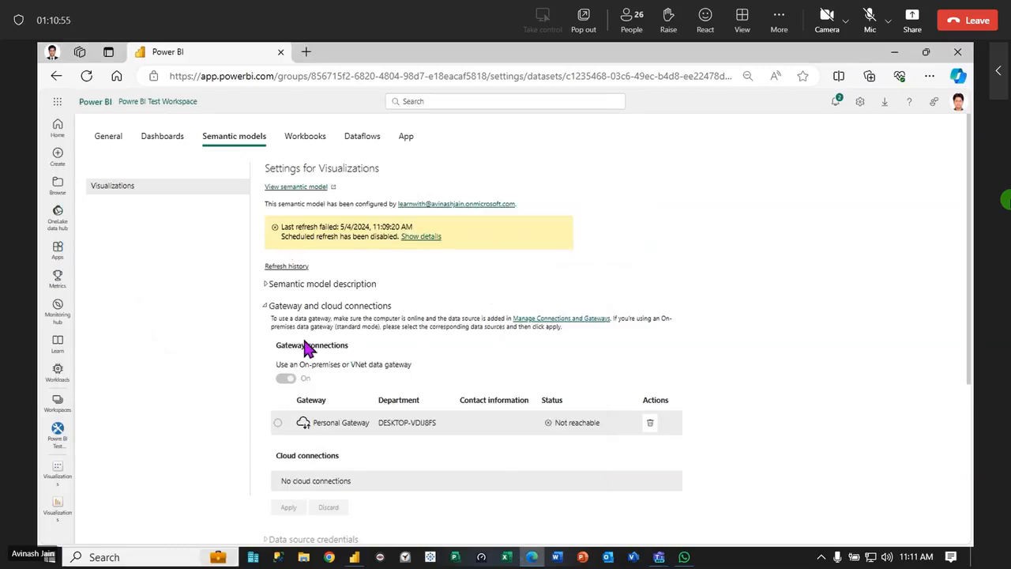
Remove the personal gateway from the semantic model's gateway connections, and open the published Visualizations report from the workspace
click(650, 427)
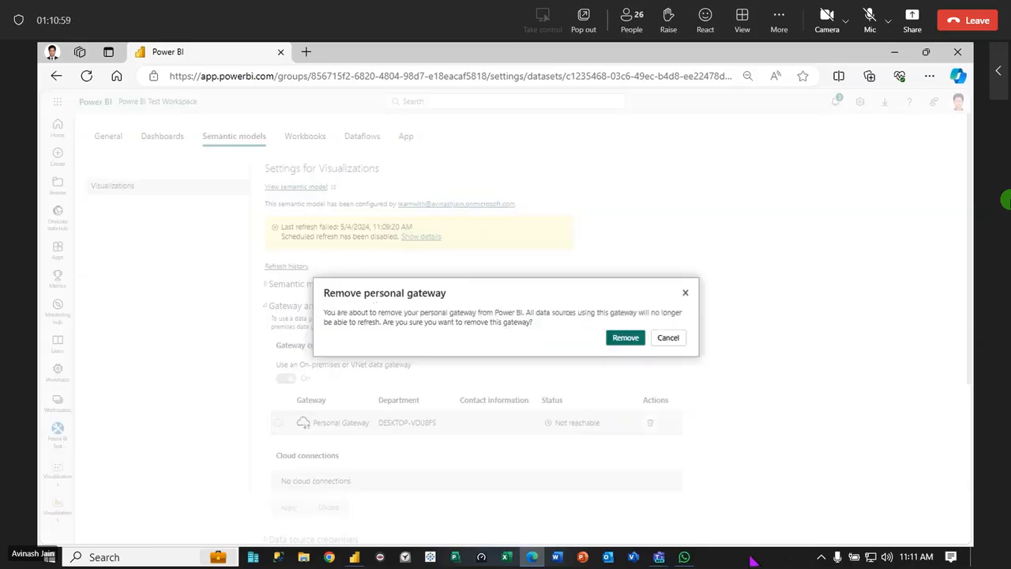
click(625, 338)
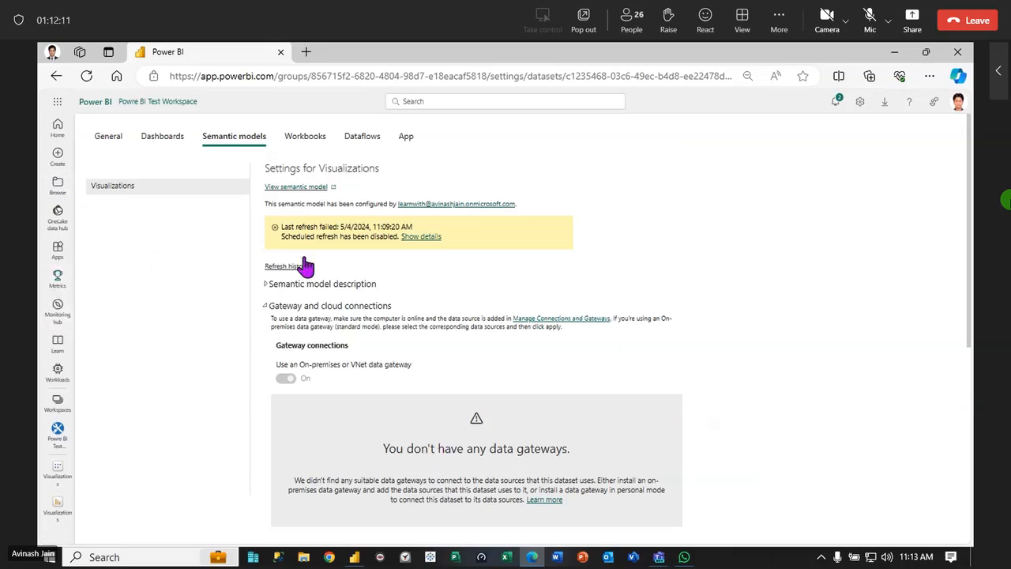
click(57, 433)
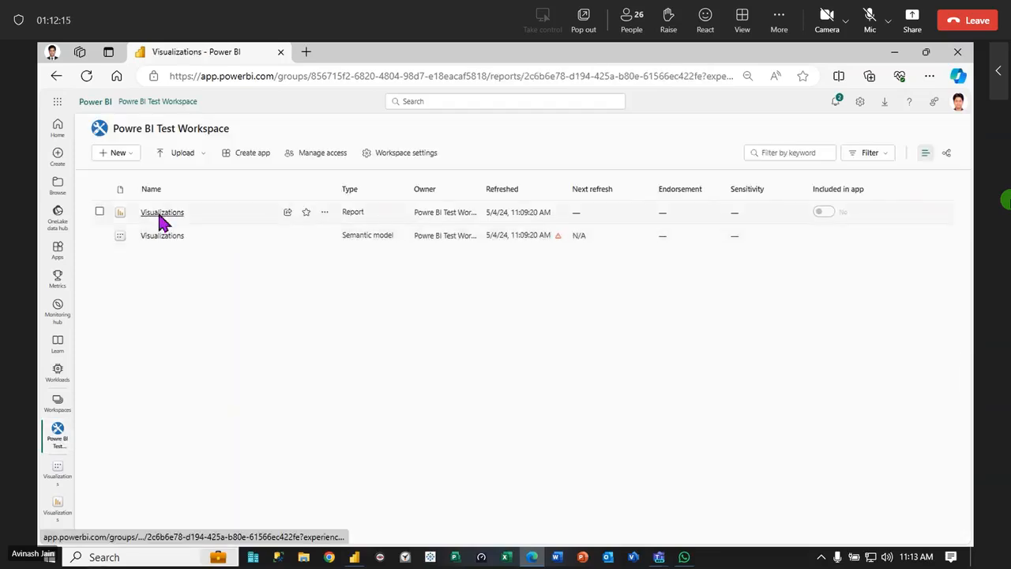
click(162, 214)
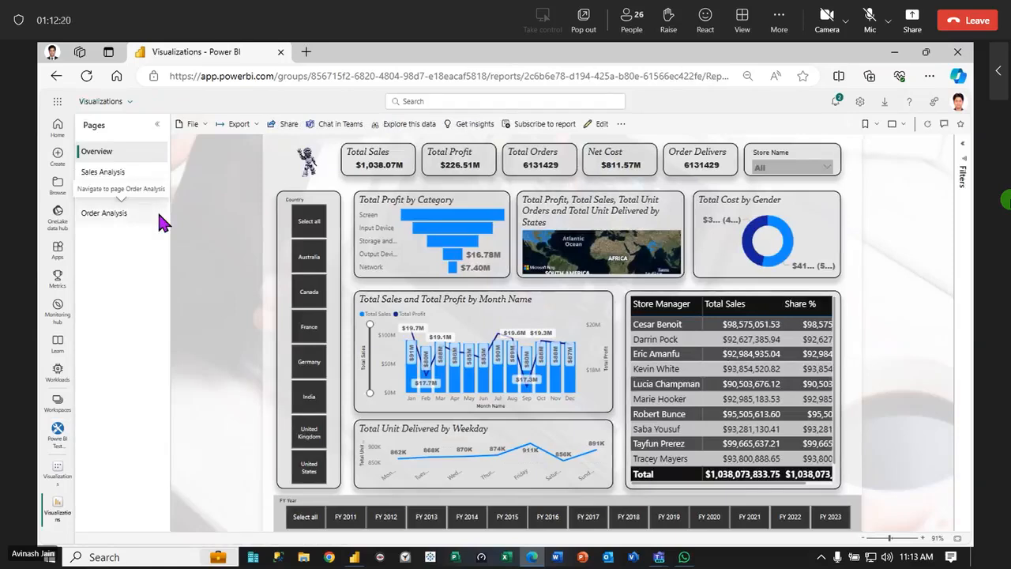
Switch to Power BI Desktop and copy the five KPI cards from the Overview page to the Sales Analysis page
click(355, 557)
click(250, 519)
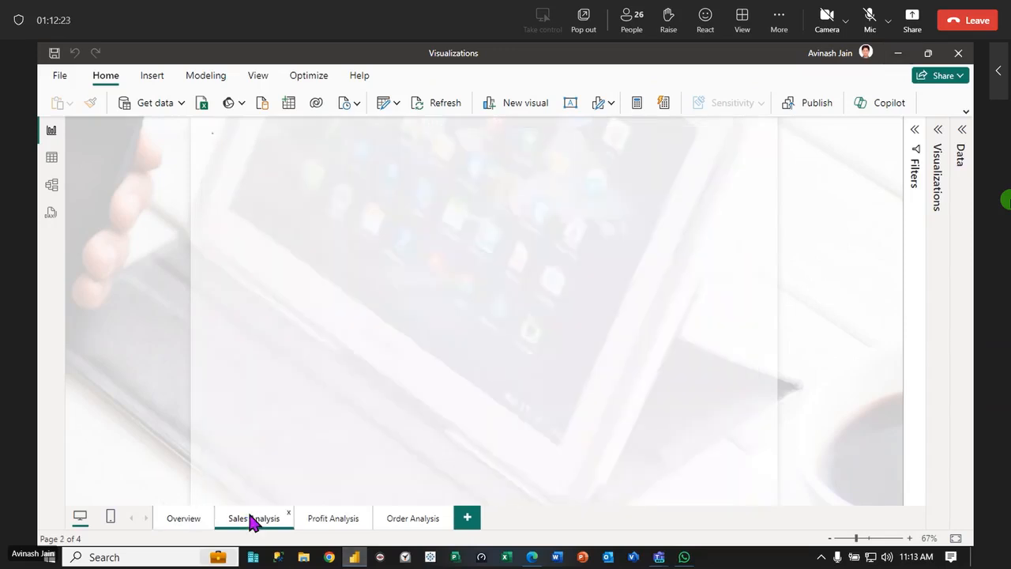
click(198, 523)
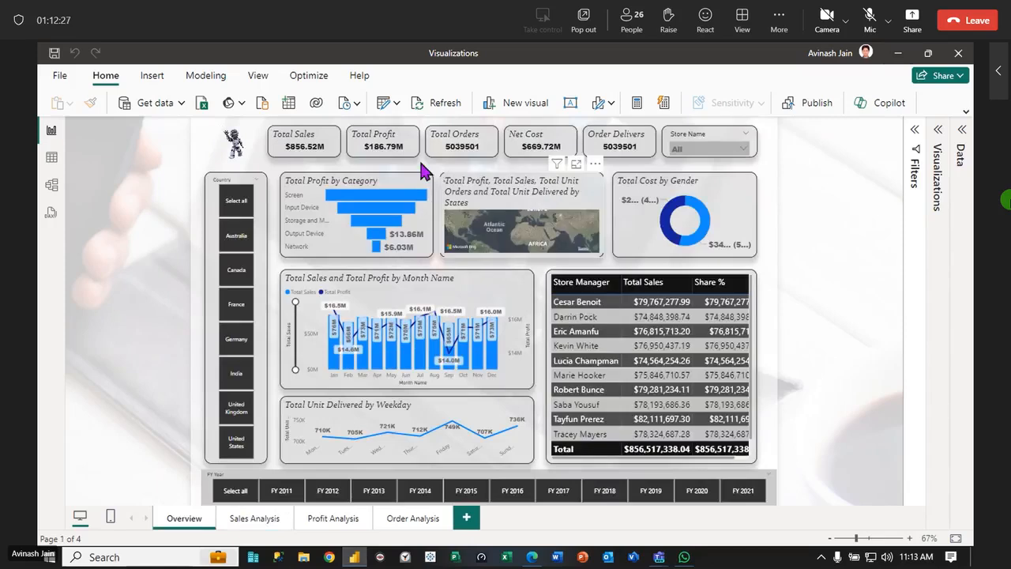
click(390, 147)
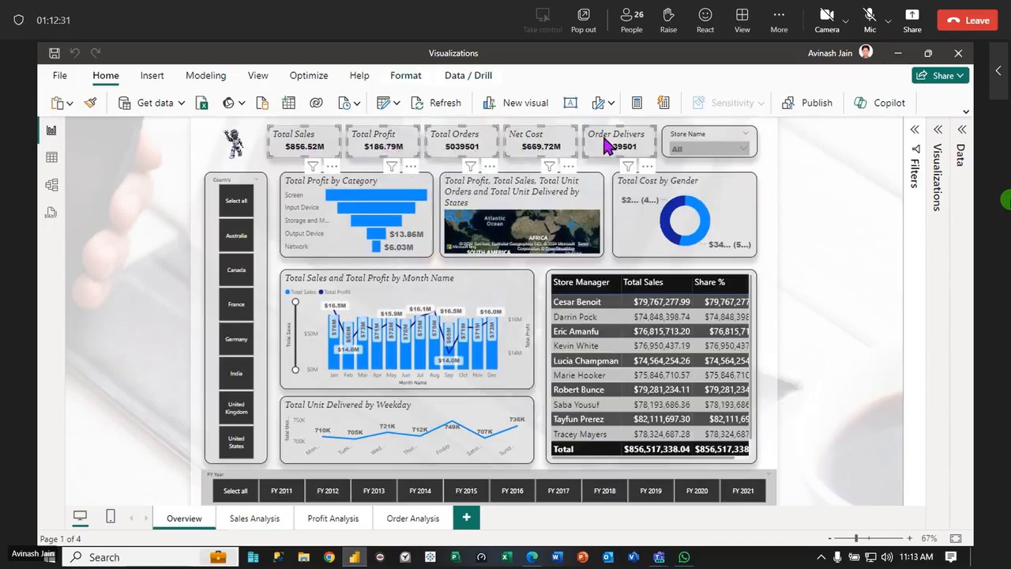
click(245, 526)
key(ctrl+v)
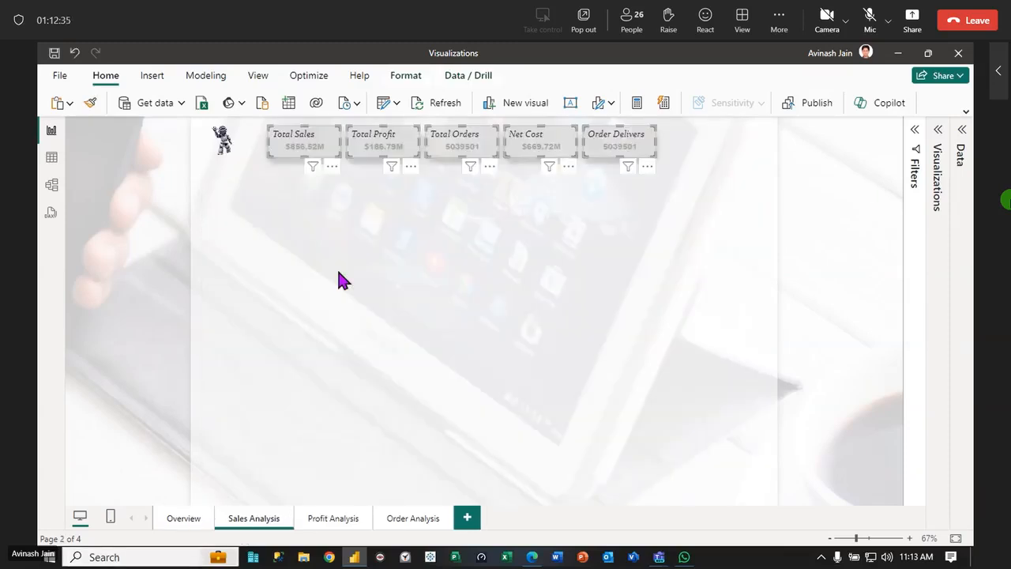
click(348, 291)
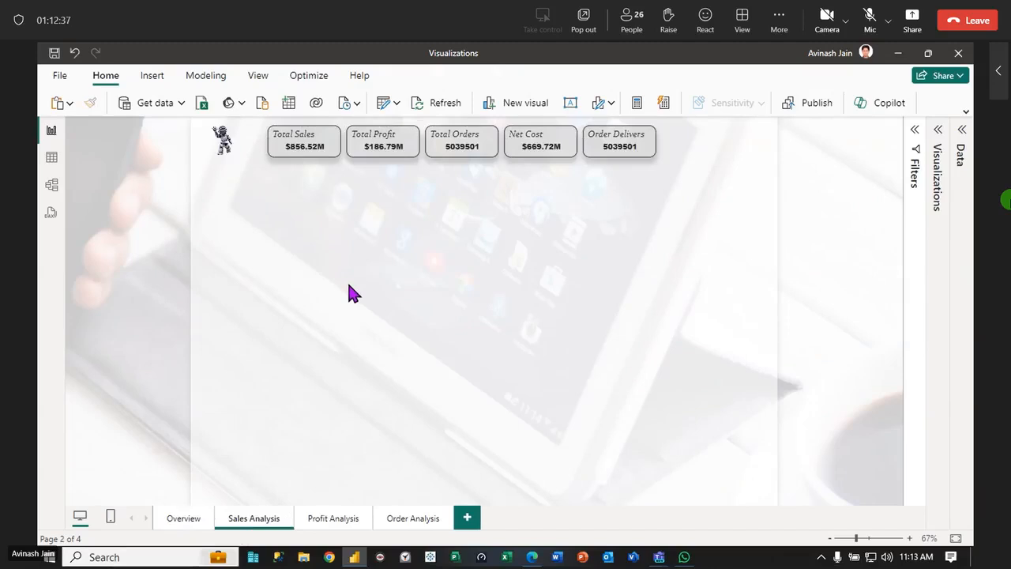
Add a tall empty slicer below the cards on the Sales Analysis page, and apply the Total Sales card's formatting to it
click(943, 136)
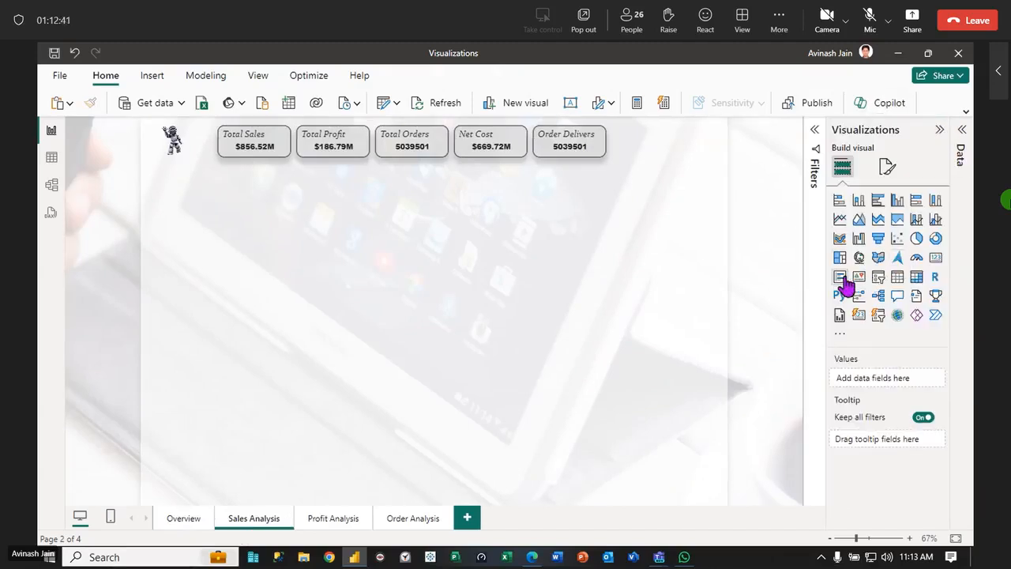
drag(881, 284, 259, 269)
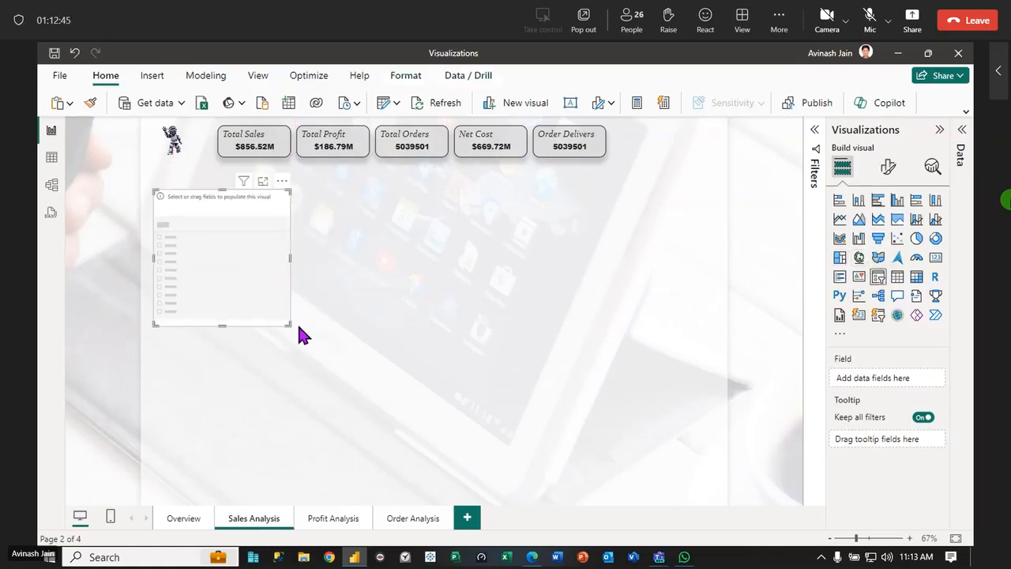
drag(289, 324, 282, 444)
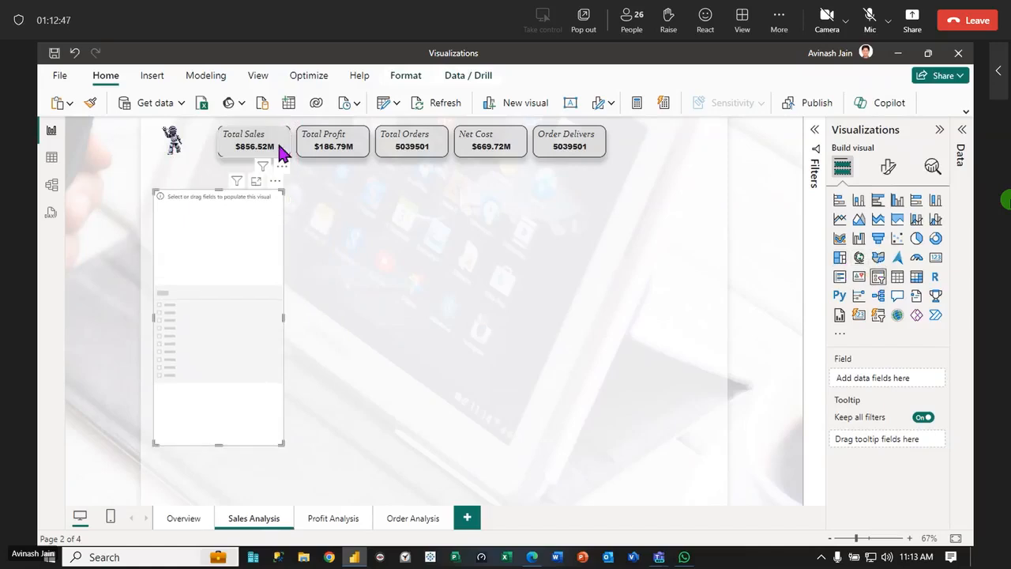
click(280, 152)
click(90, 102)
click(241, 243)
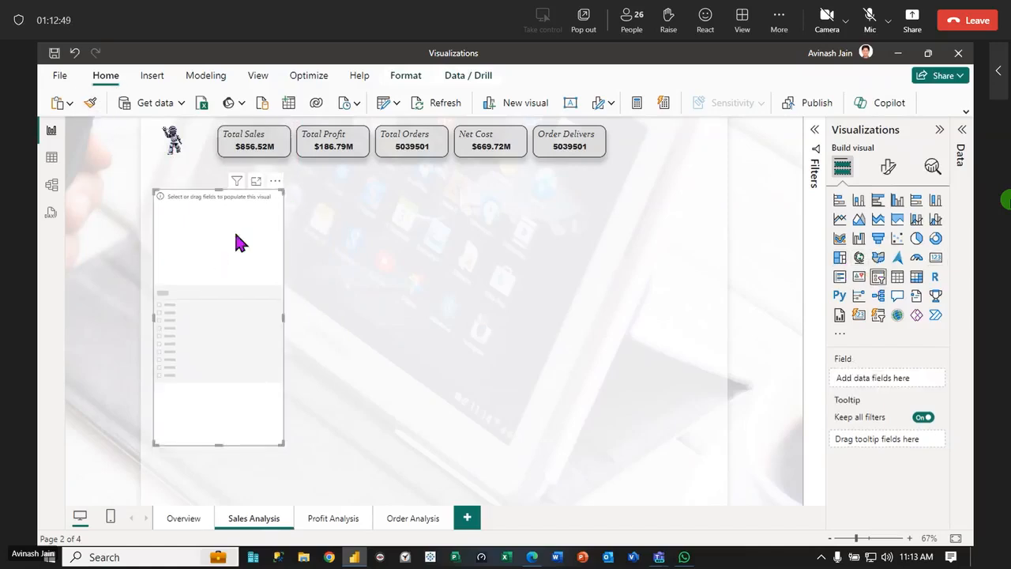
Fill the new slicer with the FY Year field from CalendarTable
click(940, 131)
click(873, 197)
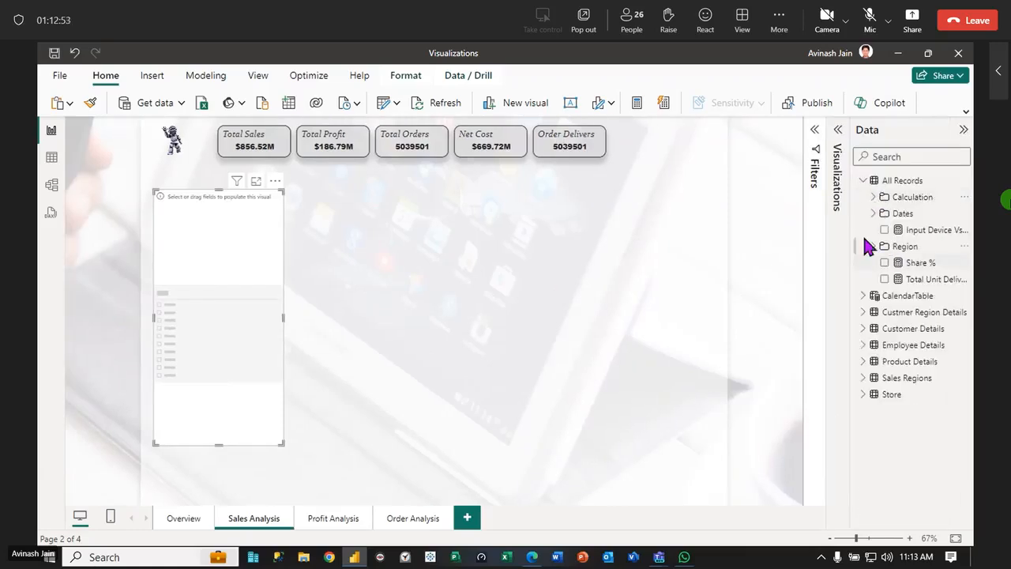
click(863, 180)
click(862, 197)
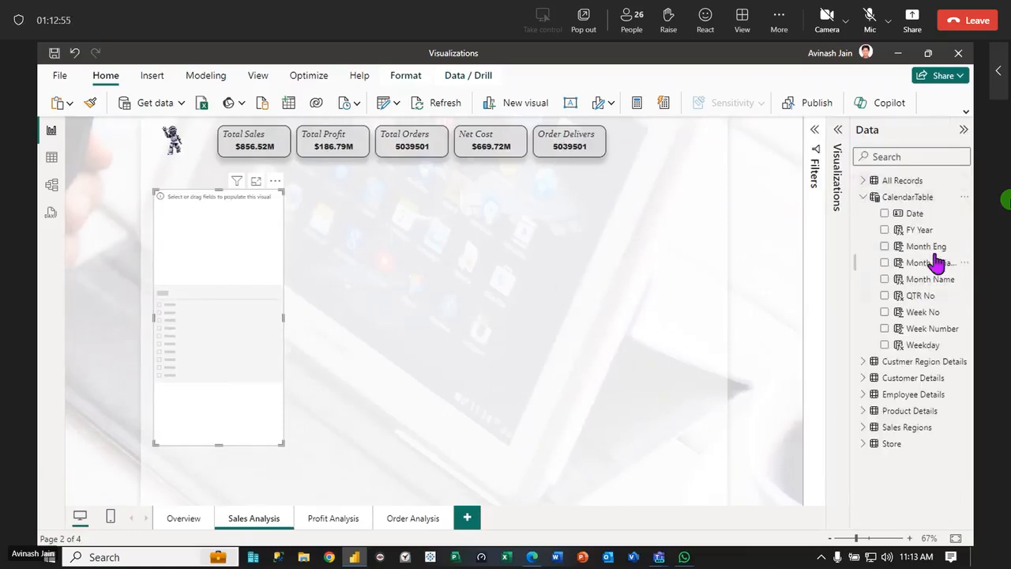
drag(902, 231, 234, 285)
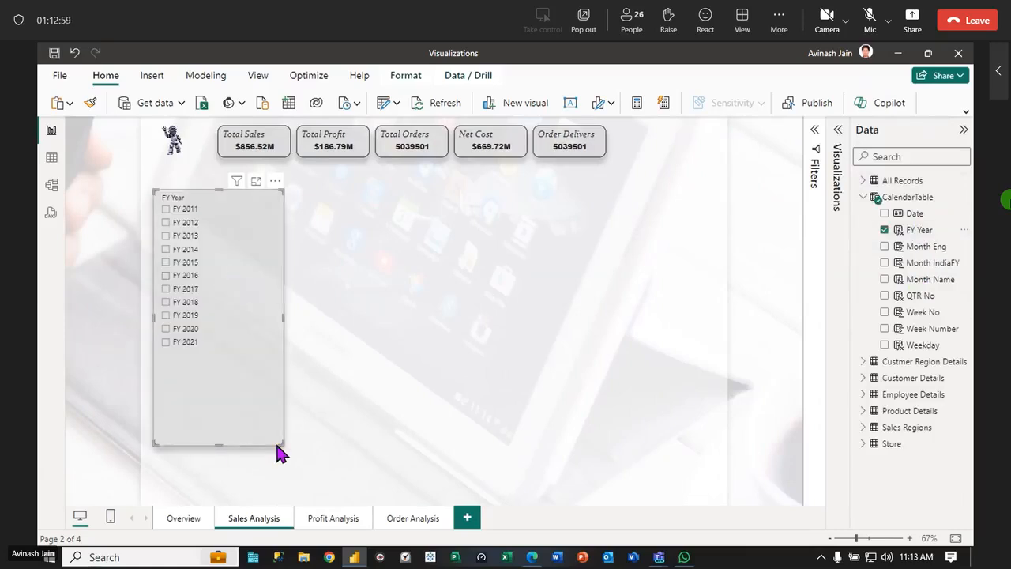
Shrink the FY Year slicer to fit its list of years, and place it just below the robot image
drag(278, 447, 210, 353)
click(246, 348)
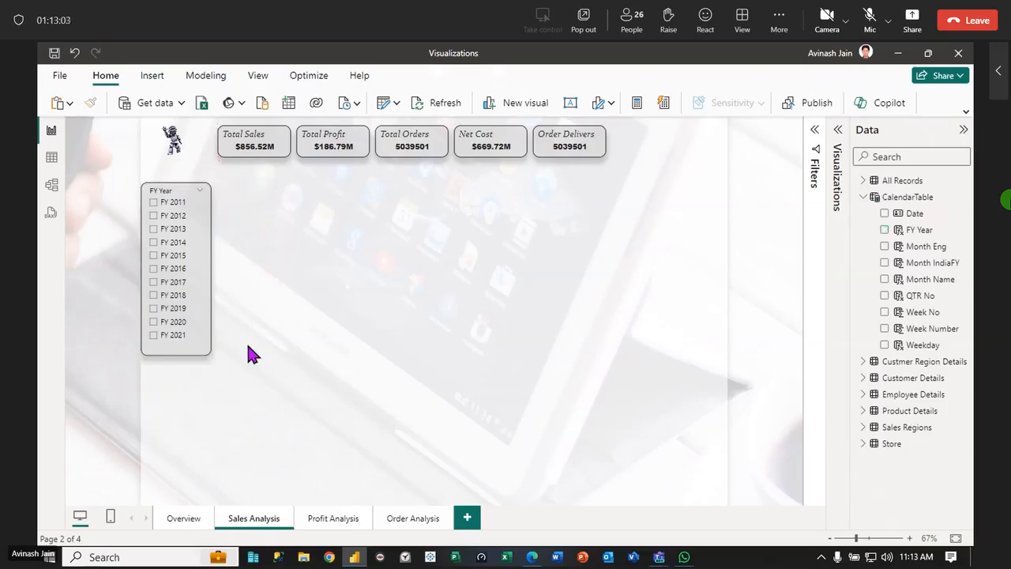
drag(209, 255, 225, 255)
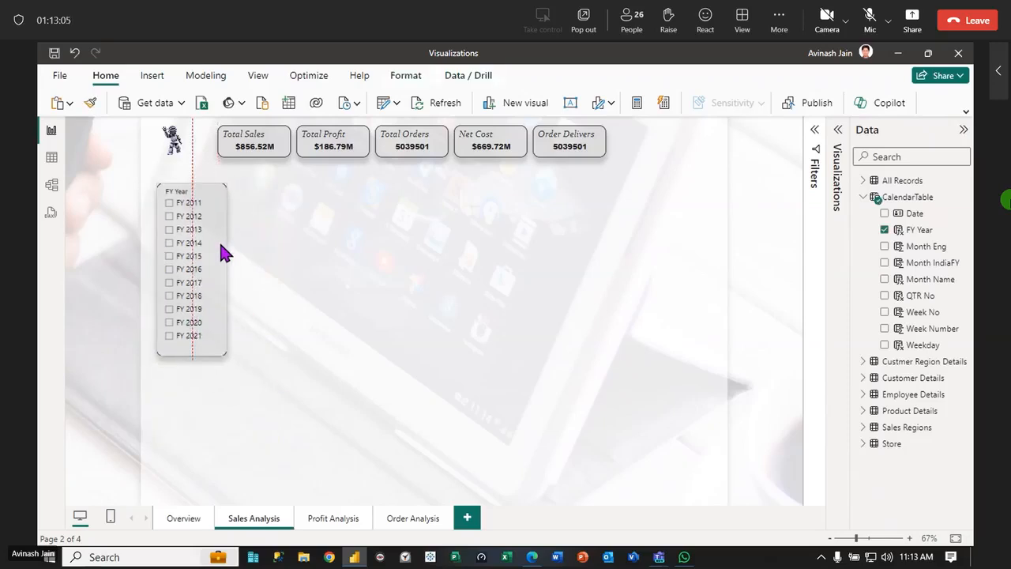
click(302, 245)
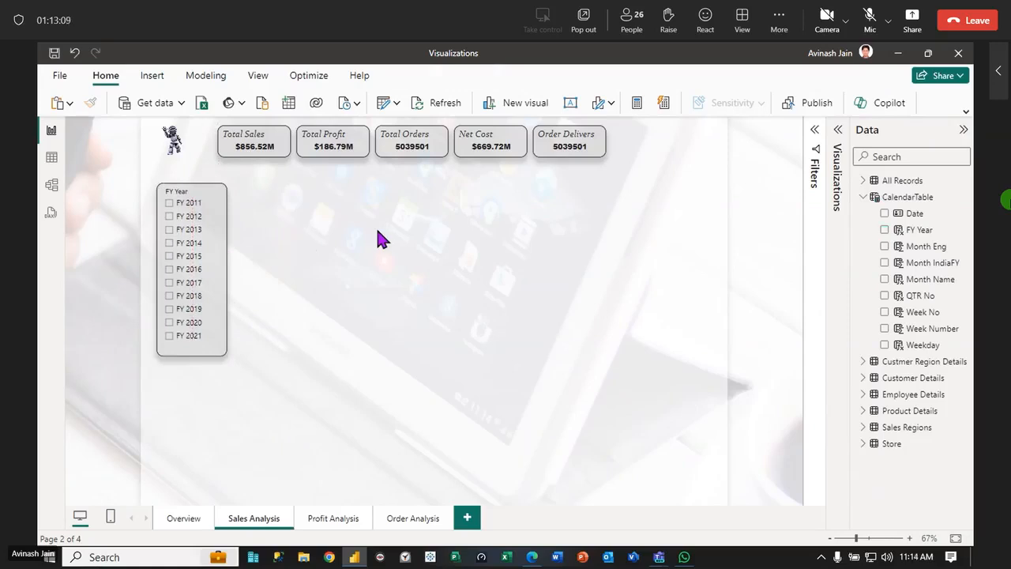
Delete the Order Delivers and Total Orders cards from the Sales Analysis page
click(593, 150)
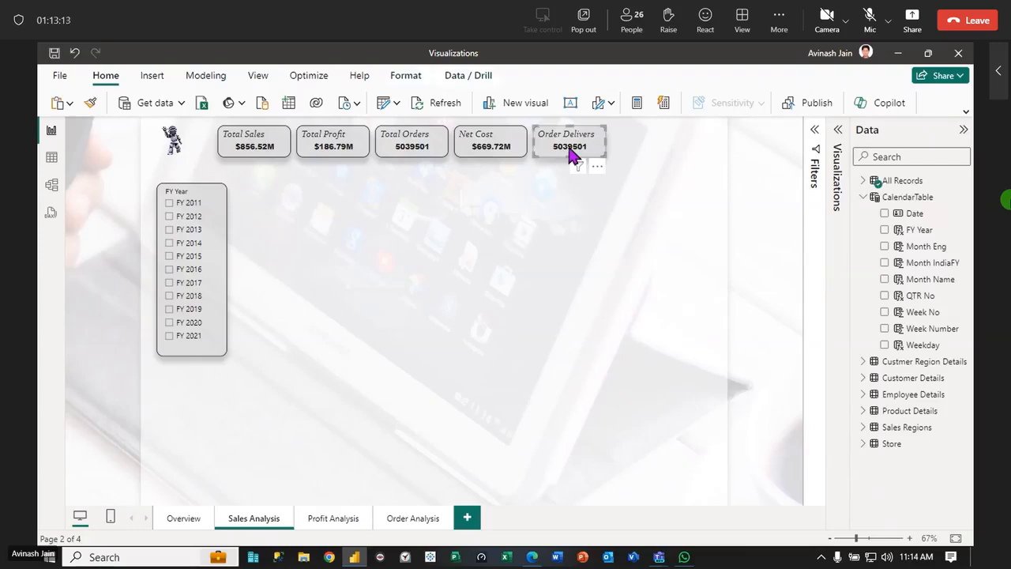
key(Delete)
click(507, 138)
click(358, 140)
click(442, 146)
key(Delete)
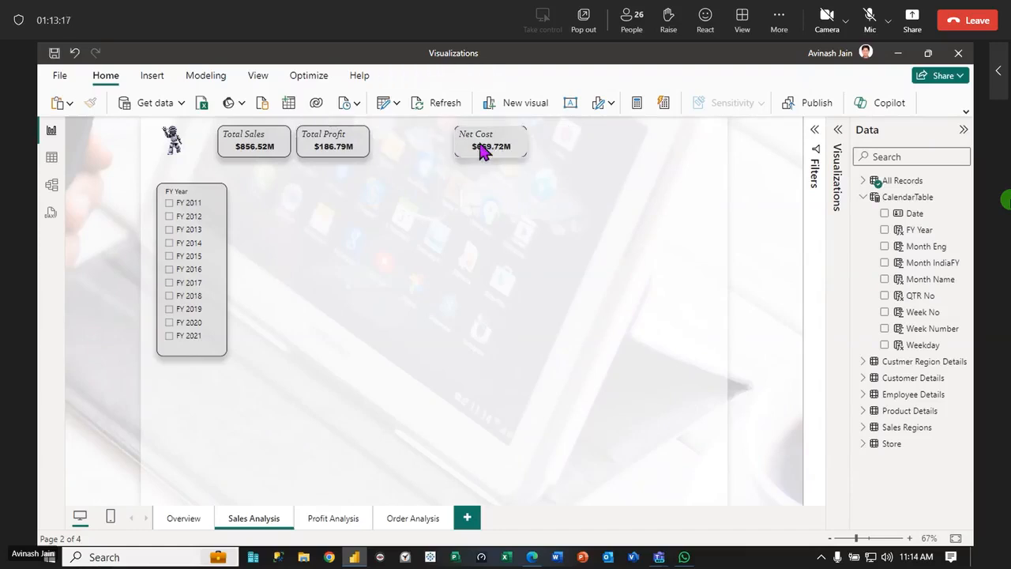
Reposition the Total Sales, Total Profit and Net Cost cards, spreading them out in a row beside the robot image
drag(487, 142, 421, 146)
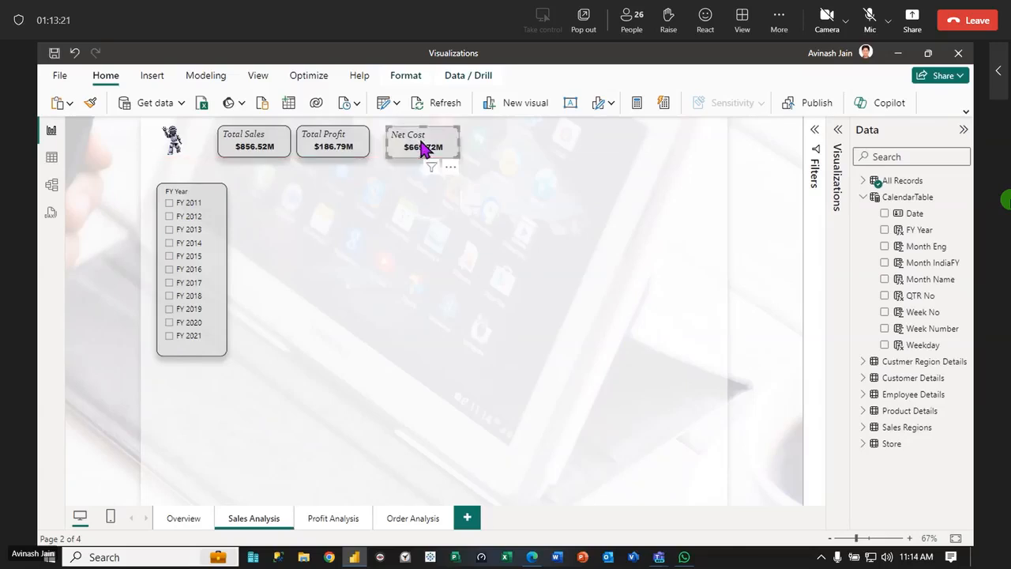
drag(344, 136, 354, 135)
drag(423, 145, 470, 142)
drag(362, 157, 403, 155)
drag(264, 149, 286, 150)
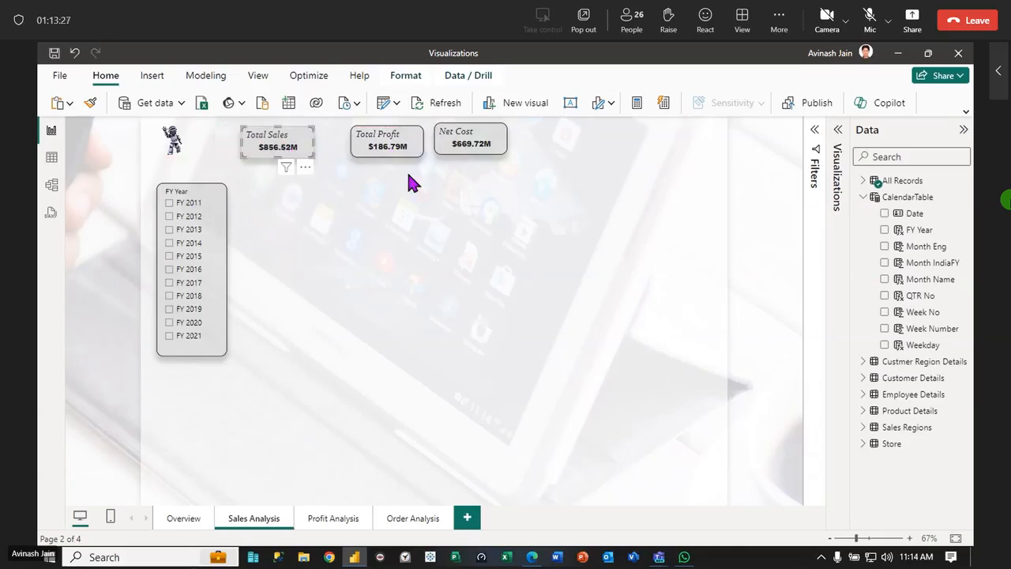
drag(402, 151, 394, 156)
drag(450, 143, 465, 154)
Select the three KPI cards together and arrange them evenly in one straight row
drag(593, 199, 221, 109)
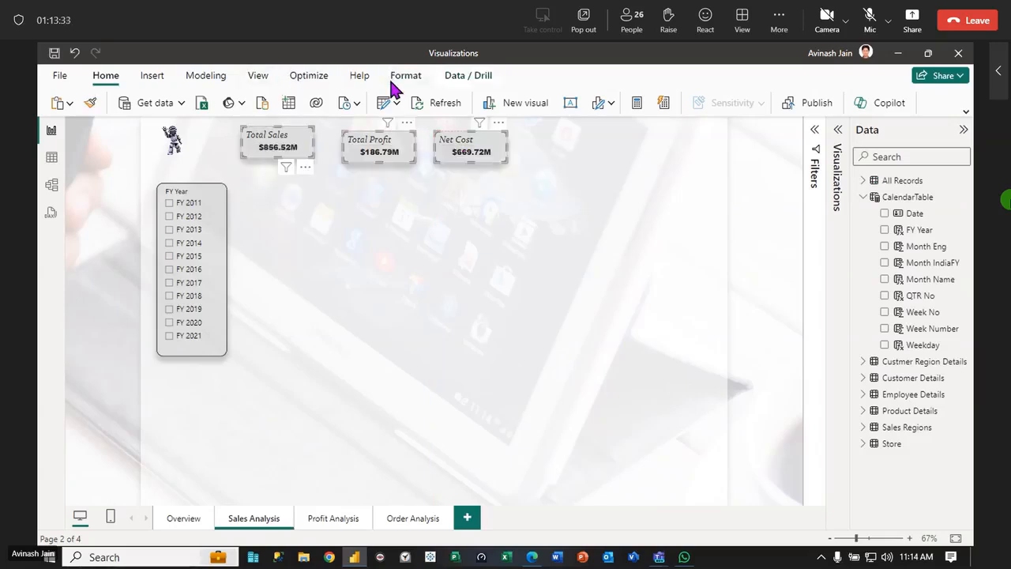
click(405, 77)
click(701, 105)
click(699, 201)
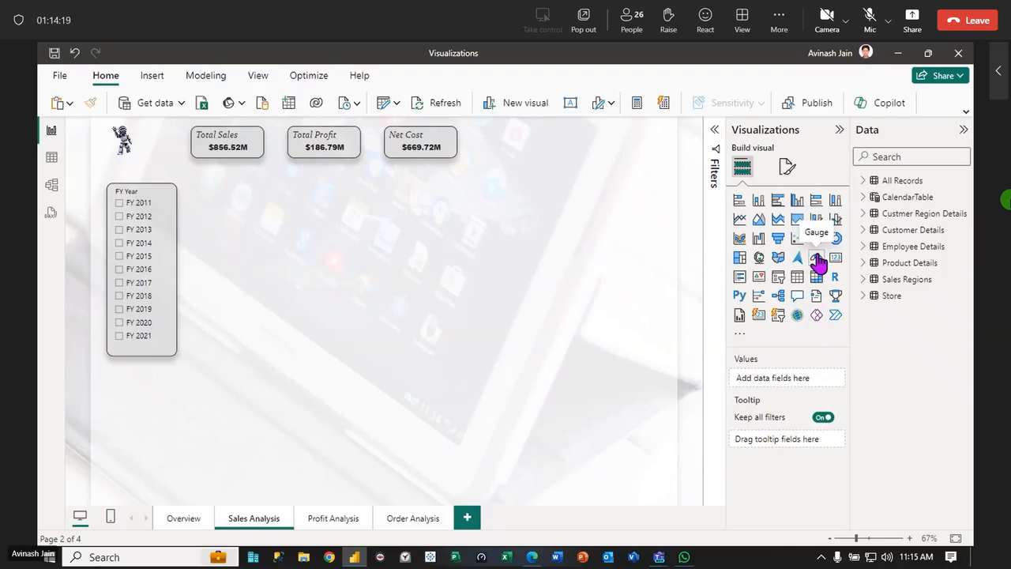
Insert an empty gauge beside the FY Year slicer, sized to span the width of the three cards and the slicer's height
click(816, 259)
drag(169, 398, 255, 222)
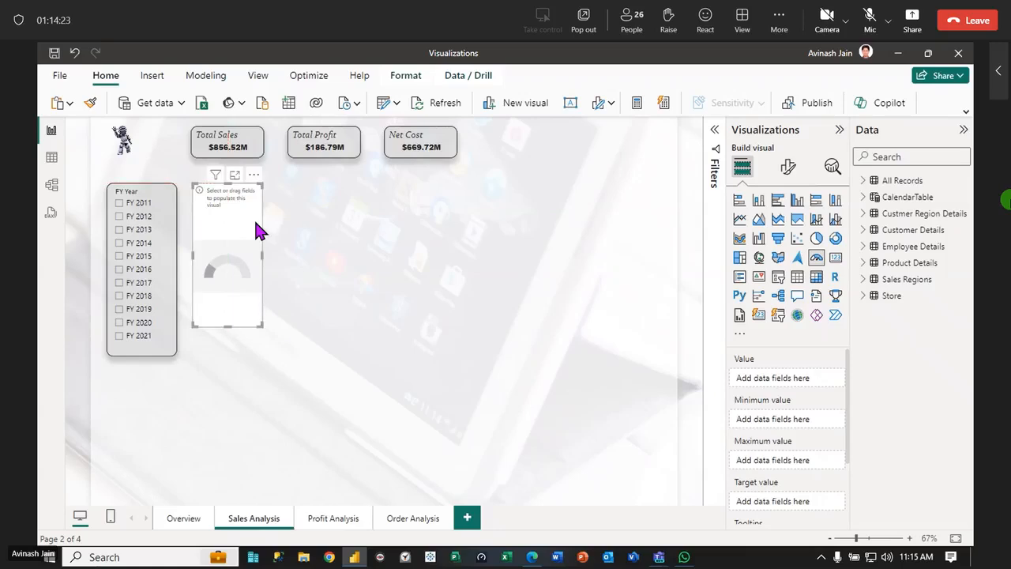
drag(260, 326, 457, 358)
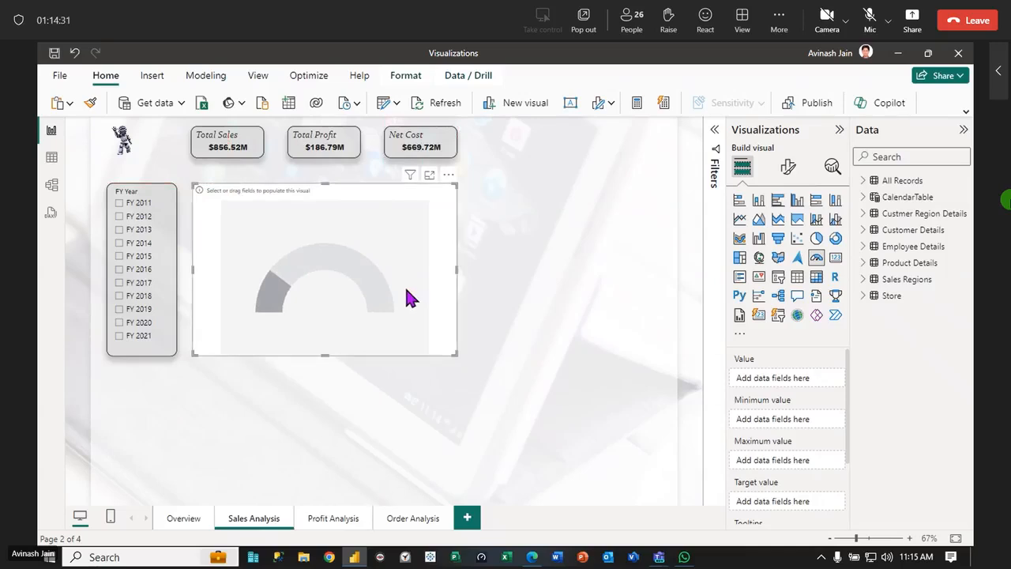
Use the Total Sales measure from the Calculation folder of All Records as the gauge's value
click(862, 180)
click(873, 197)
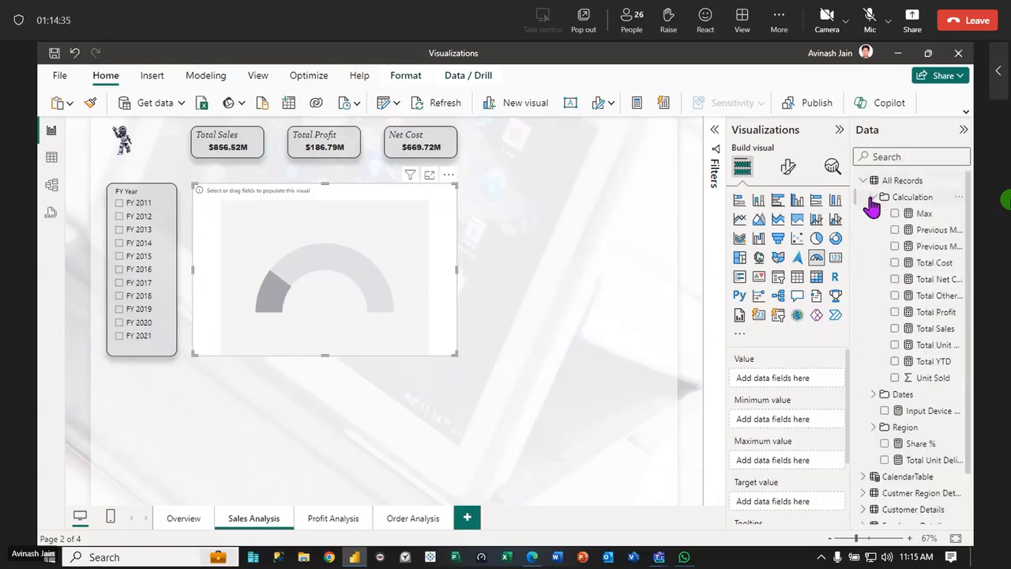
drag(943, 332, 431, 287)
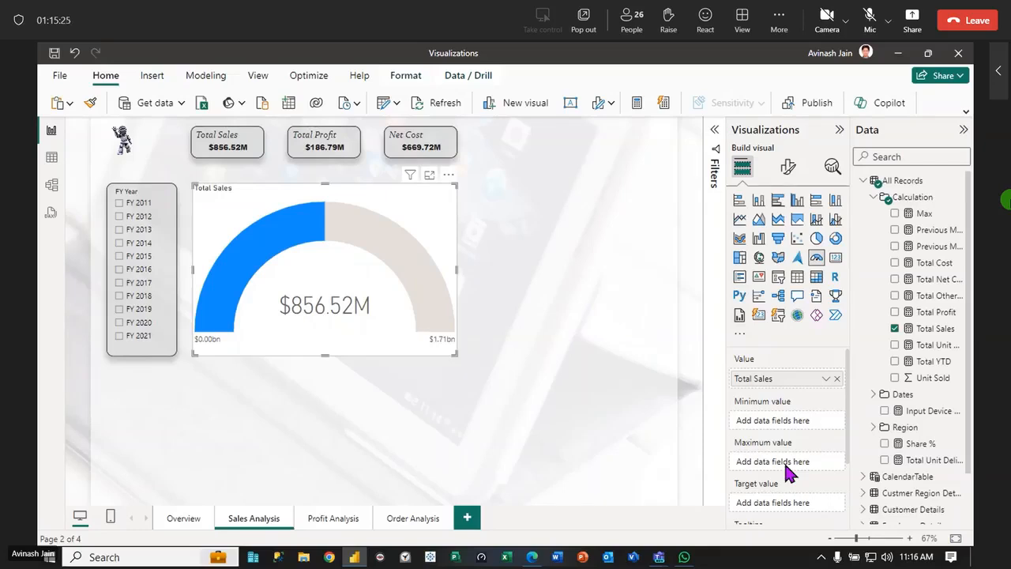
Try the Max measure as the gauge's maximum value, and remove it again
drag(922, 214, 801, 468)
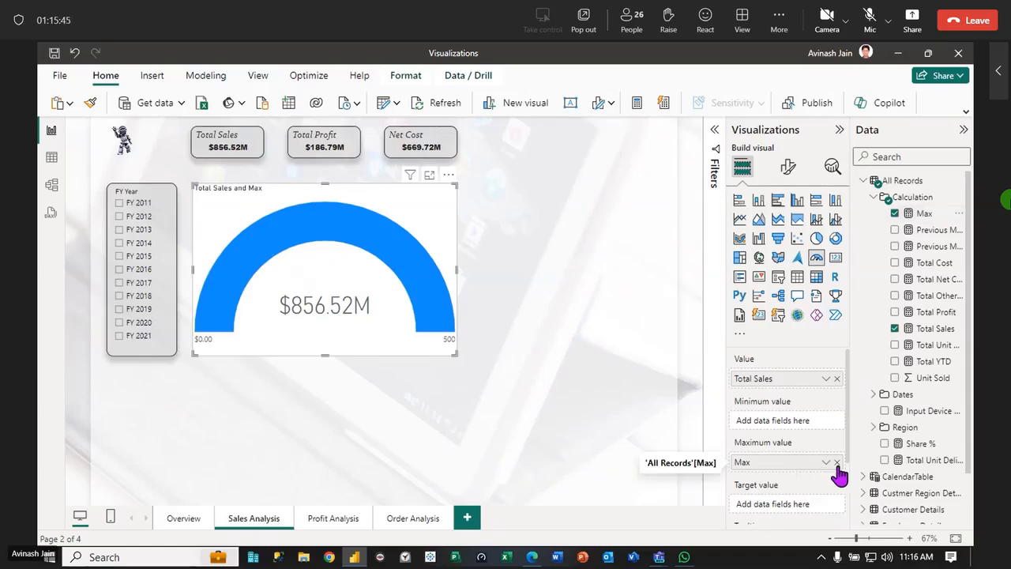
click(837, 463)
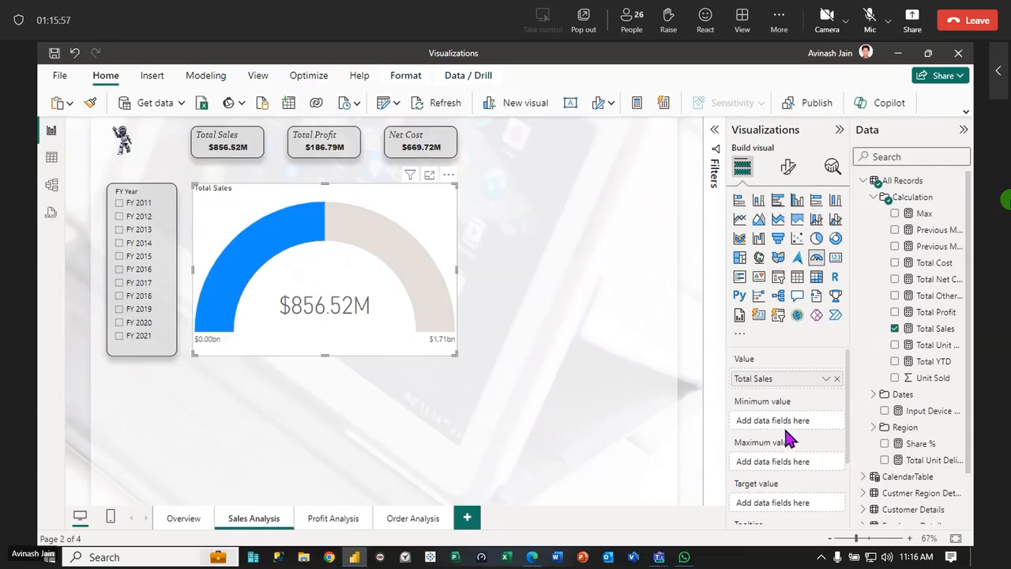
Look through the data of the model's tables, from Product Details and Store to All Records, and return to the report page
click(51, 161)
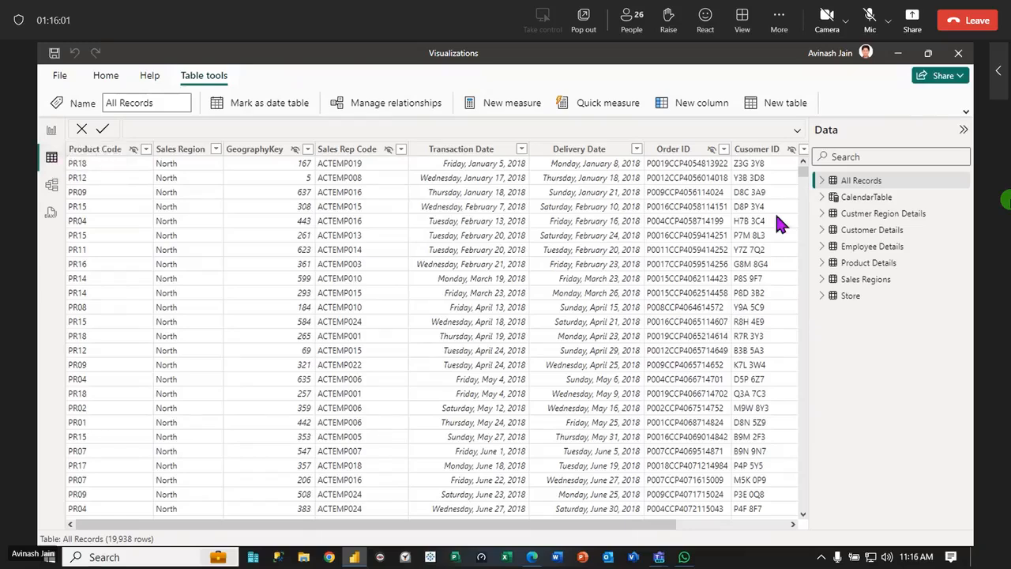
click(869, 267)
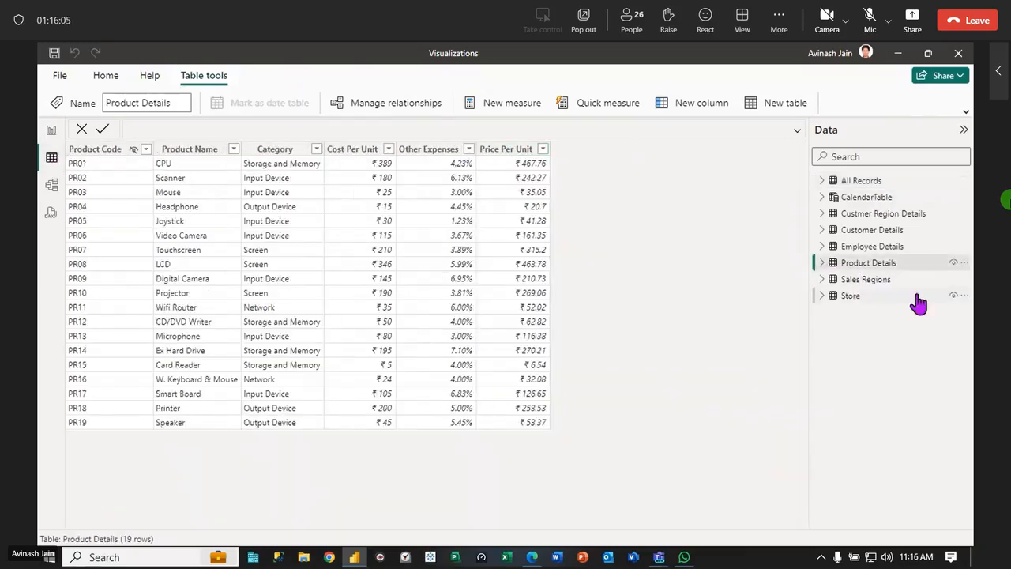
click(877, 281)
click(857, 297)
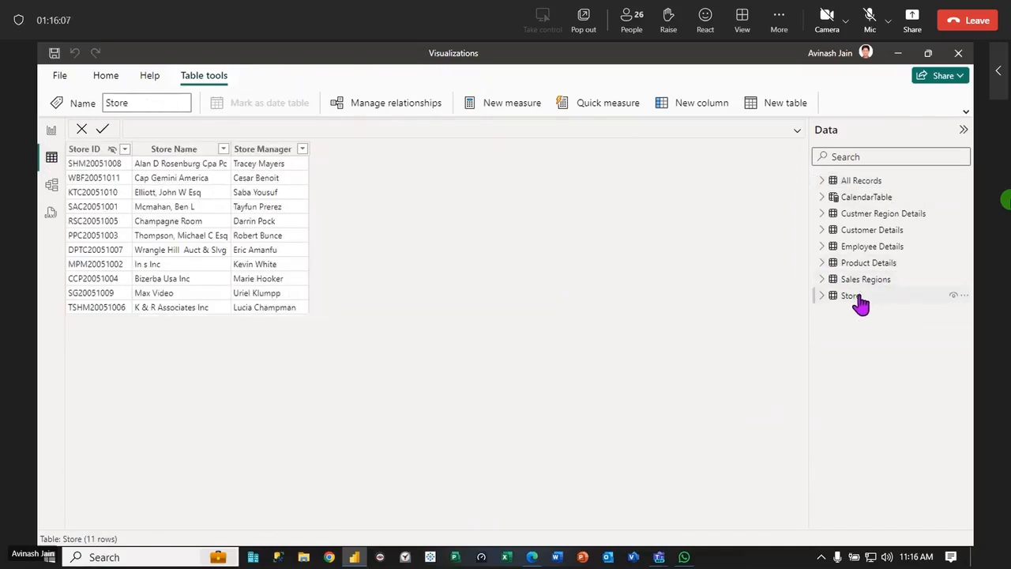
click(870, 248)
click(873, 231)
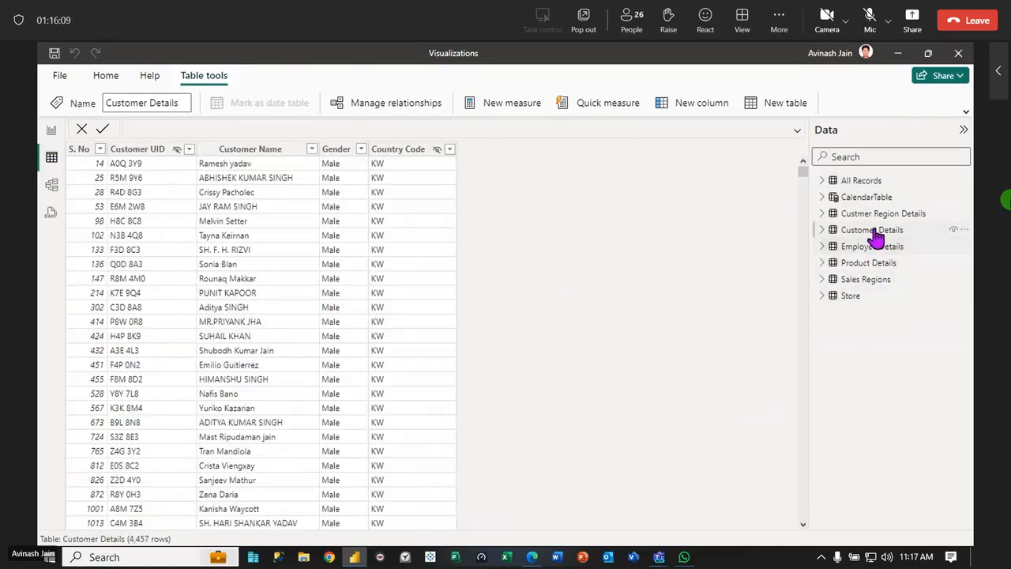
click(877, 218)
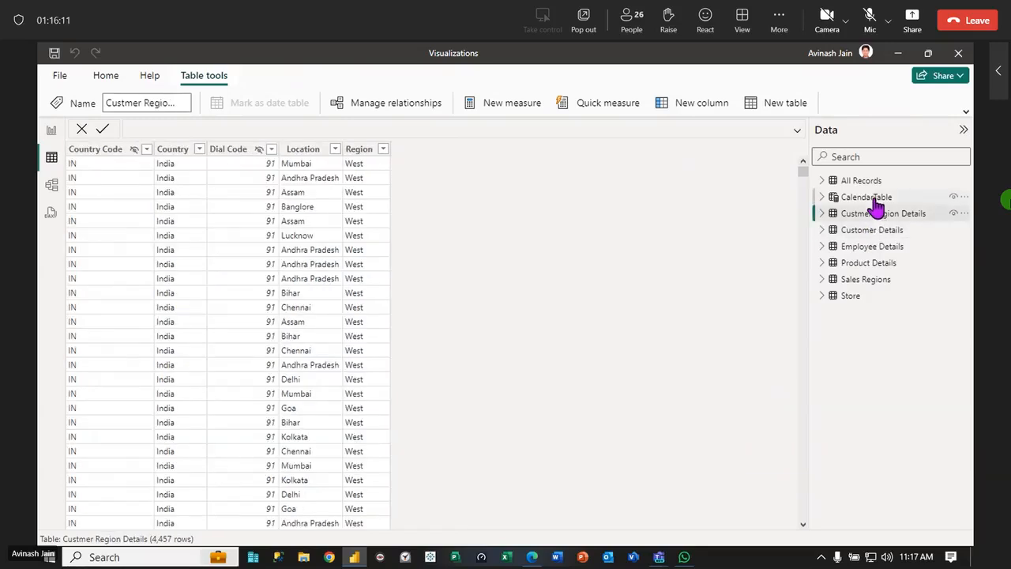
click(875, 199)
click(869, 183)
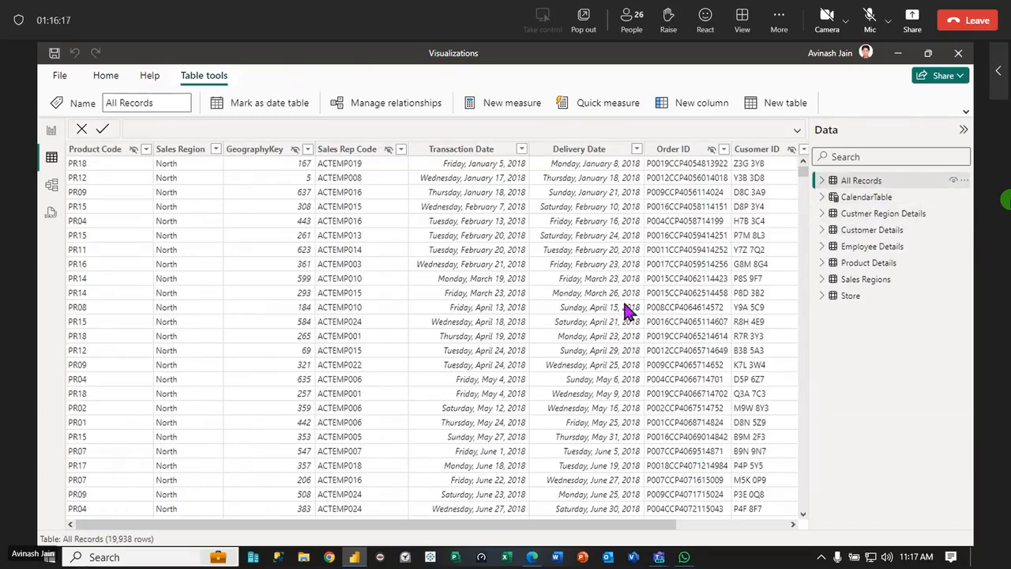
click(50, 131)
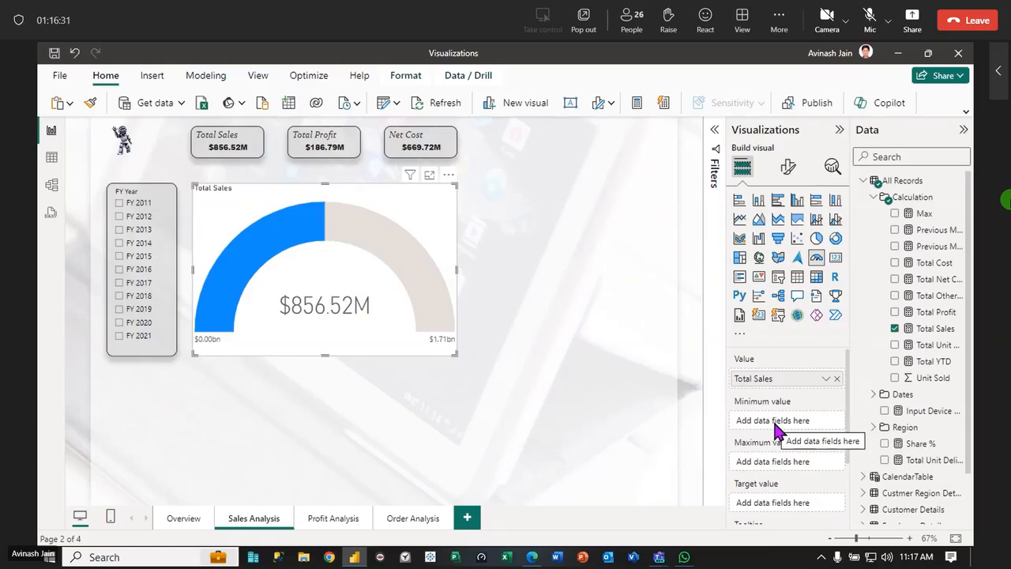
Try 10000 as the gauge axis minimum, and replace it with 0
click(788, 169)
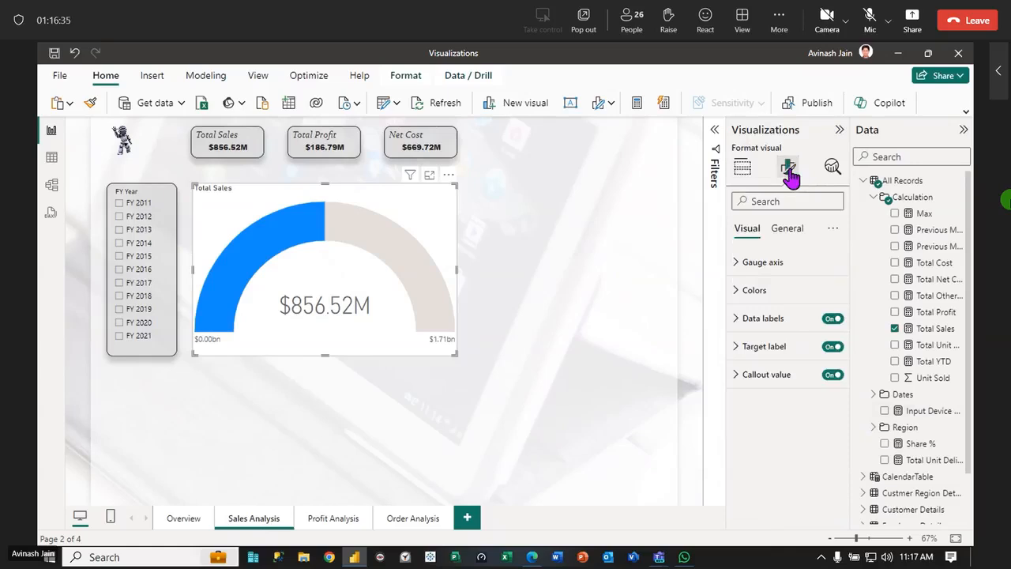
click(735, 264)
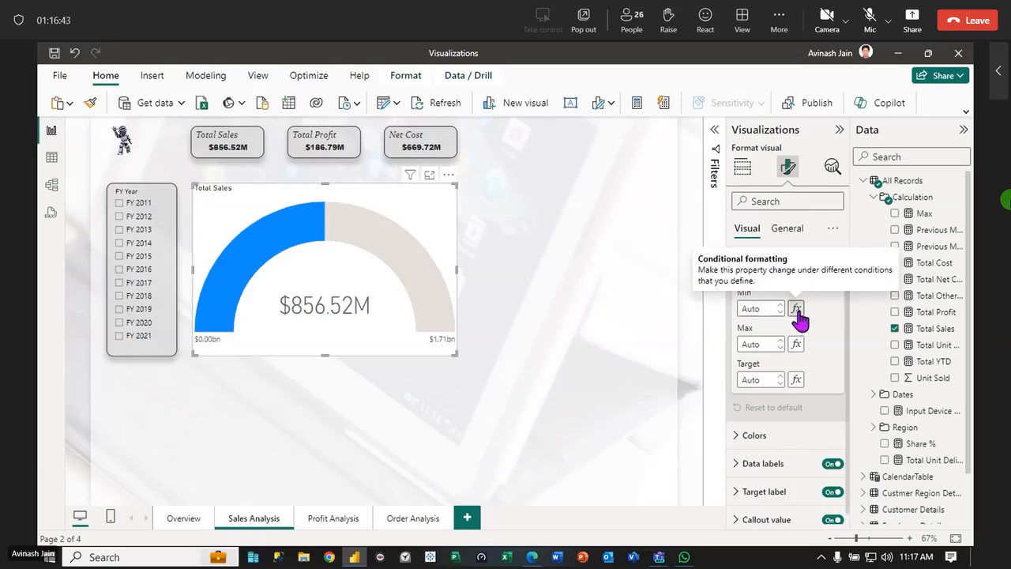
click(765, 308)
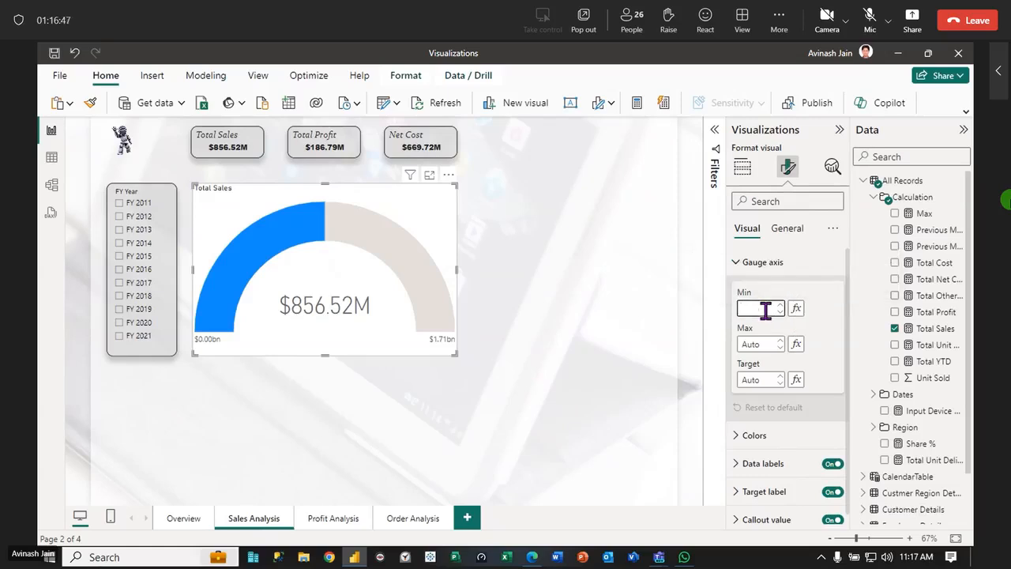
text(0)
key(BackSpace)
text(10000)
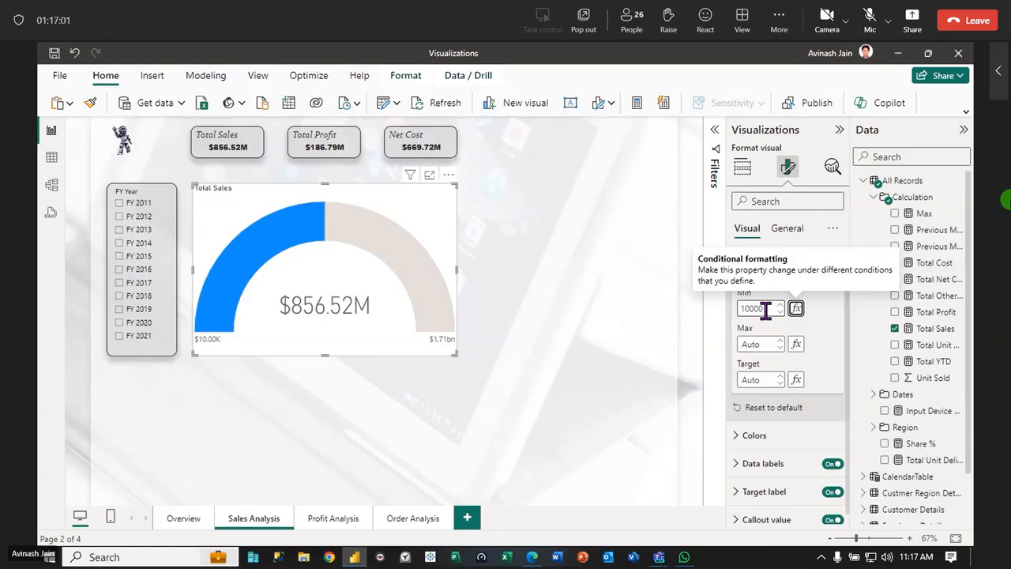
double_click(766, 309)
key(BackSpace)
text(0)
key(Tab)
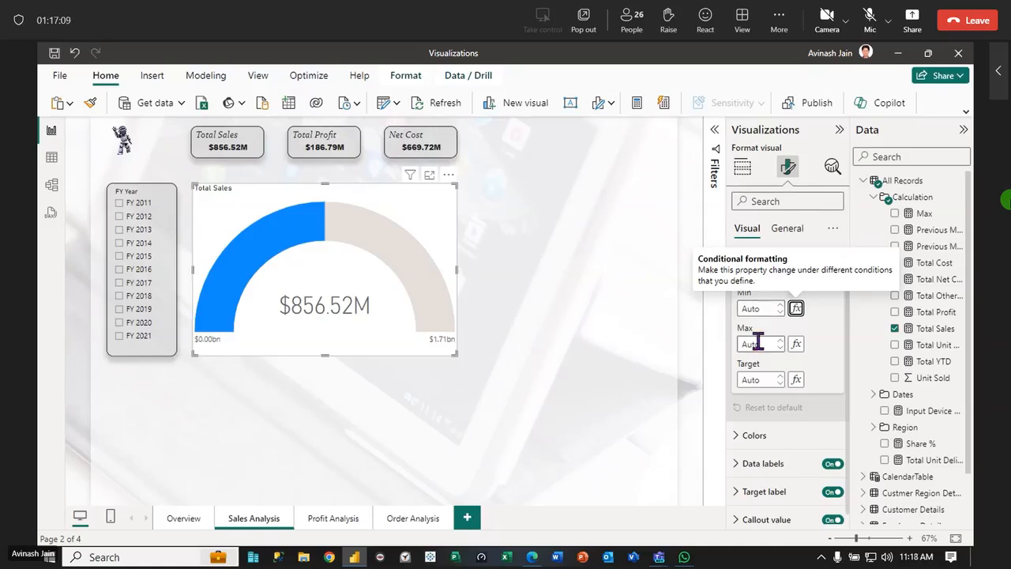
click(762, 343)
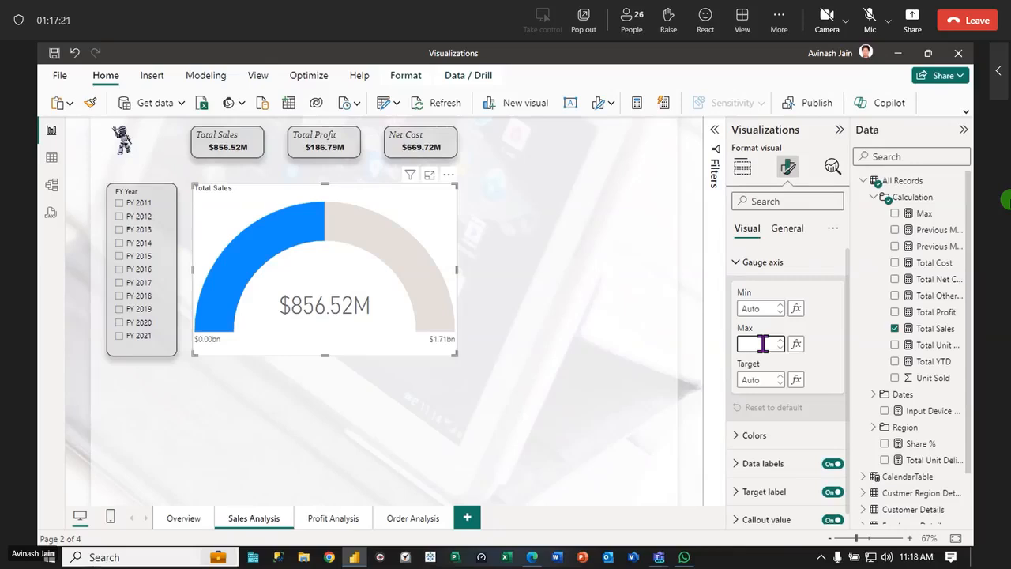
text(100)
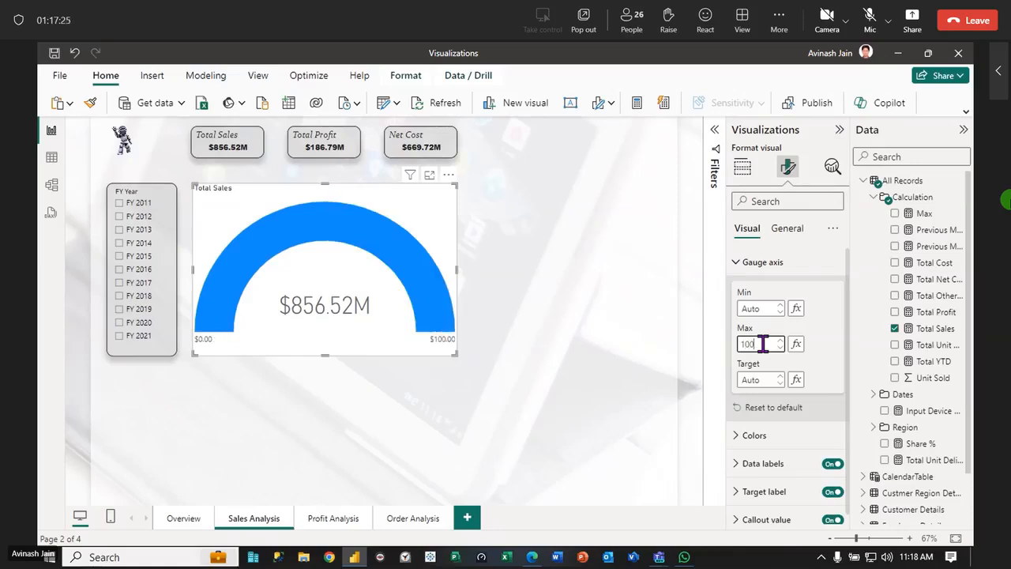
text(0000000)
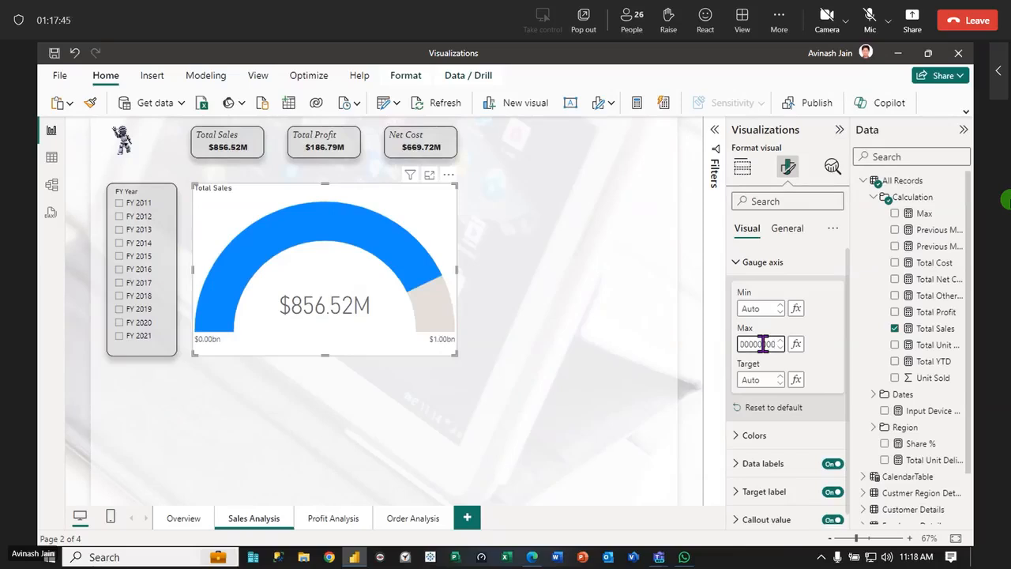
Filter the page to FY 2012 and set the gauge axis maximum to 100000000
click(119, 225)
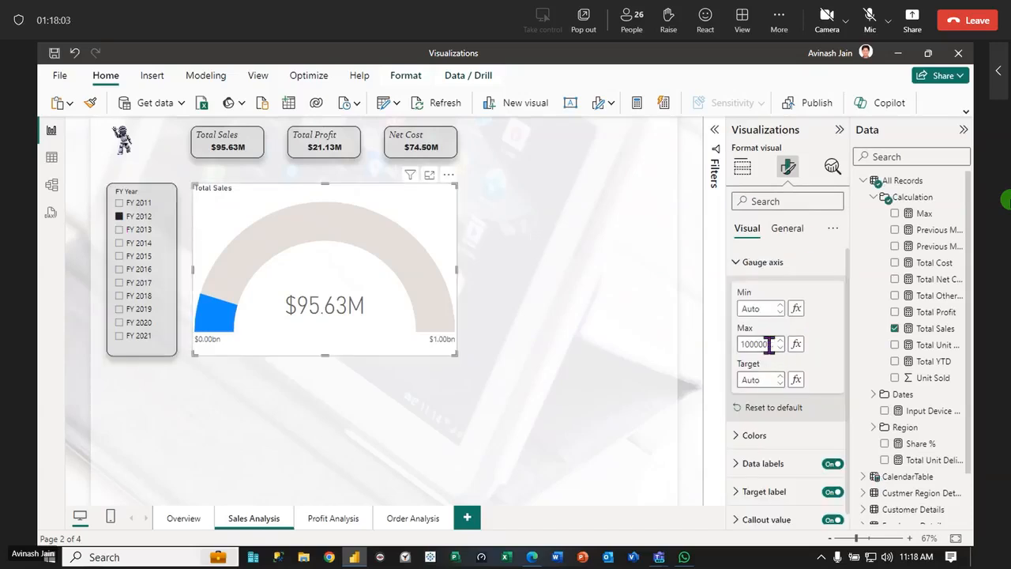
click(769, 345)
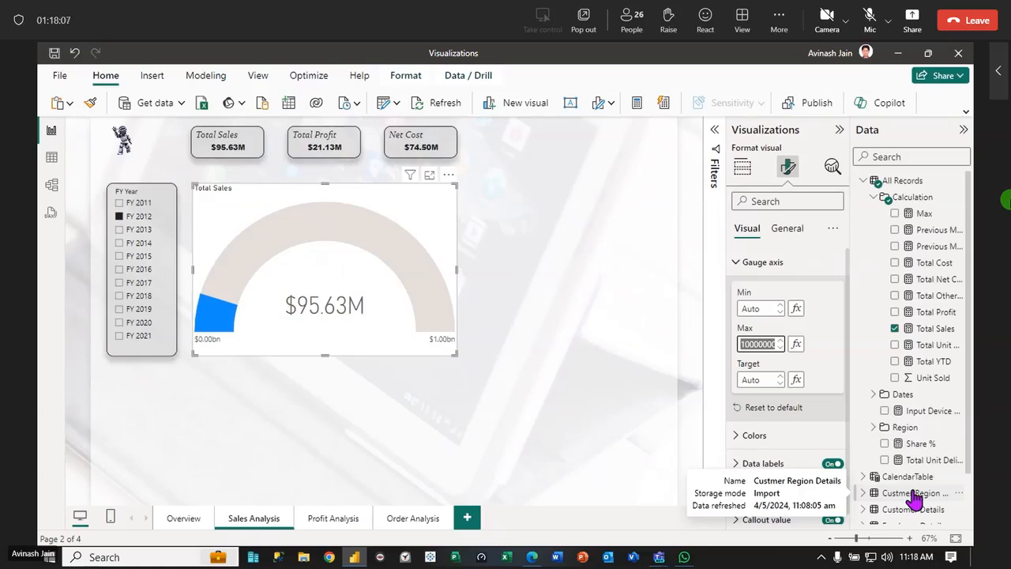
key(BackSpace)
text(1000000)
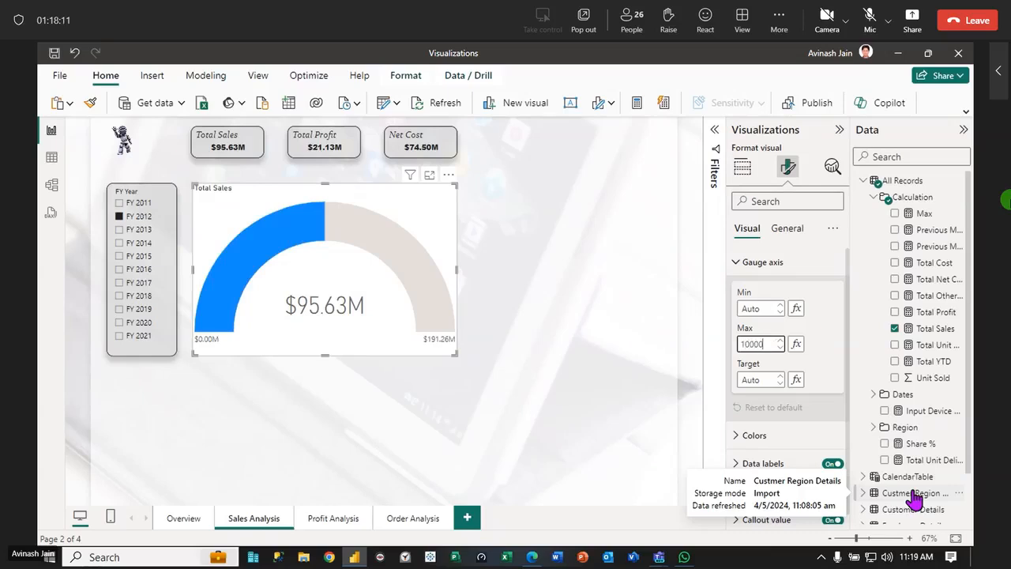
text(0)
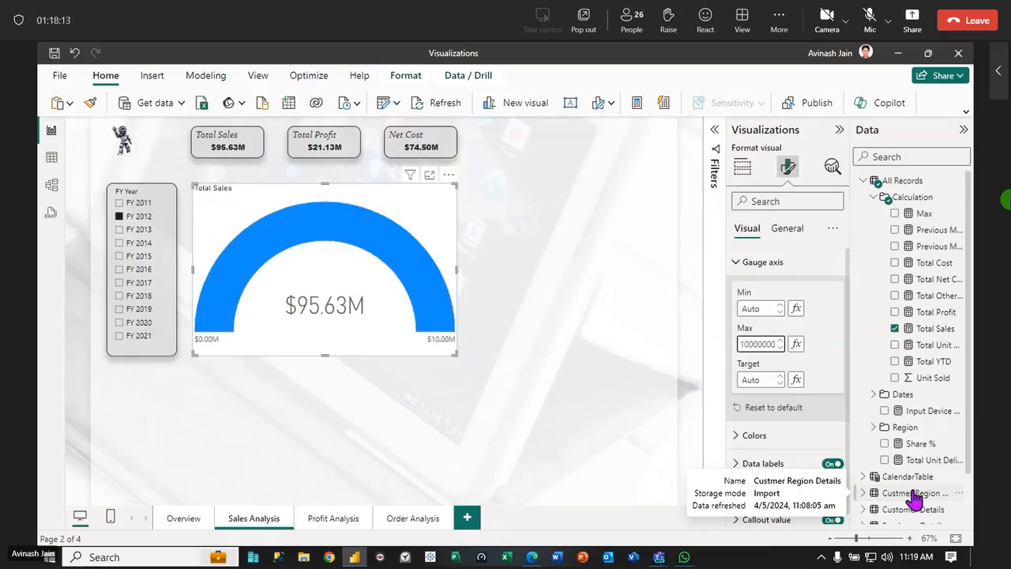
text(0)
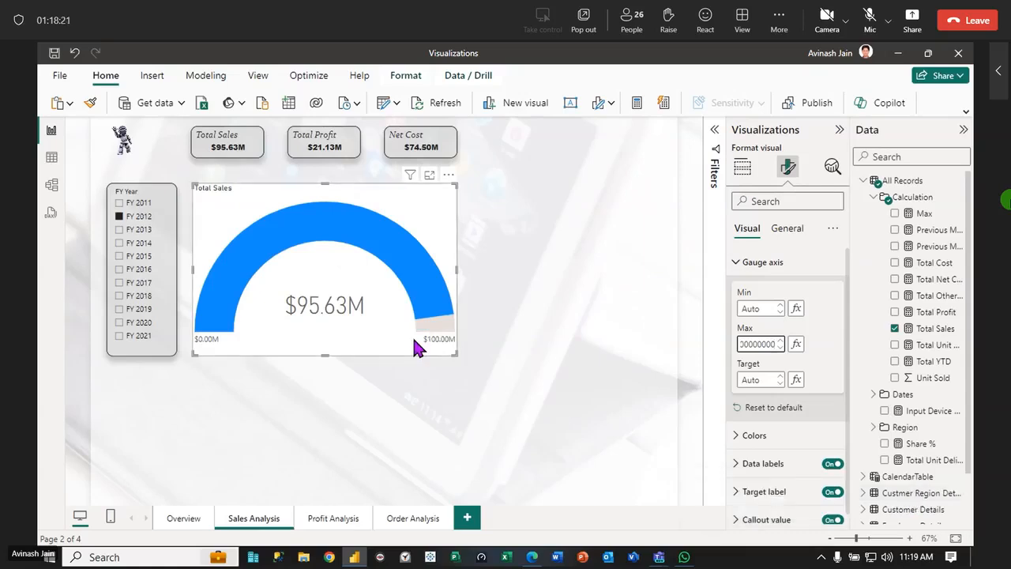
Check the gauge for each year from FY 2013 to FY 2021 in turn, return to FY 2020 and select the gauge
click(138, 230)
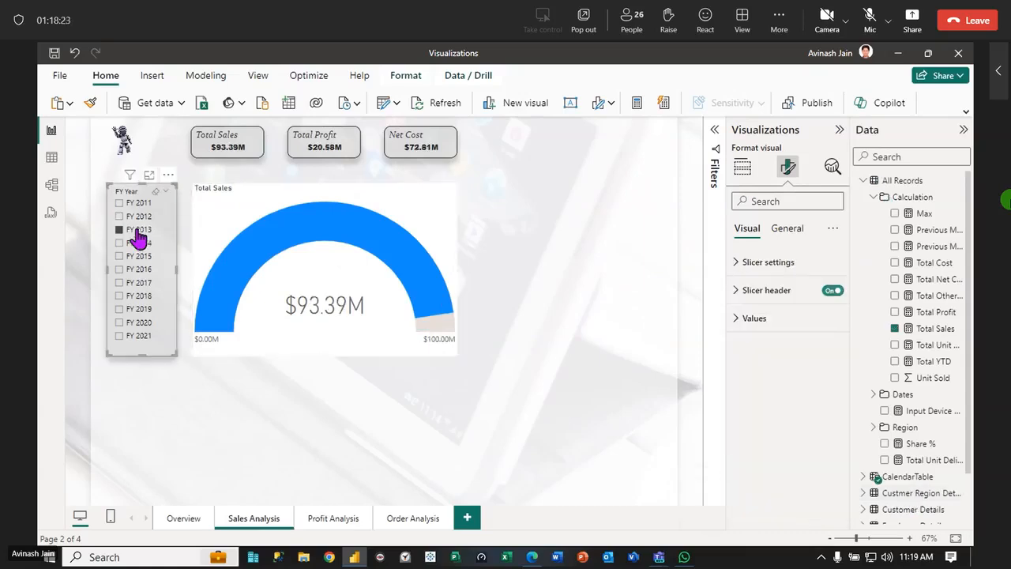
click(139, 244)
click(139, 256)
click(136, 268)
click(136, 282)
click(138, 295)
click(139, 309)
click(136, 323)
click(138, 336)
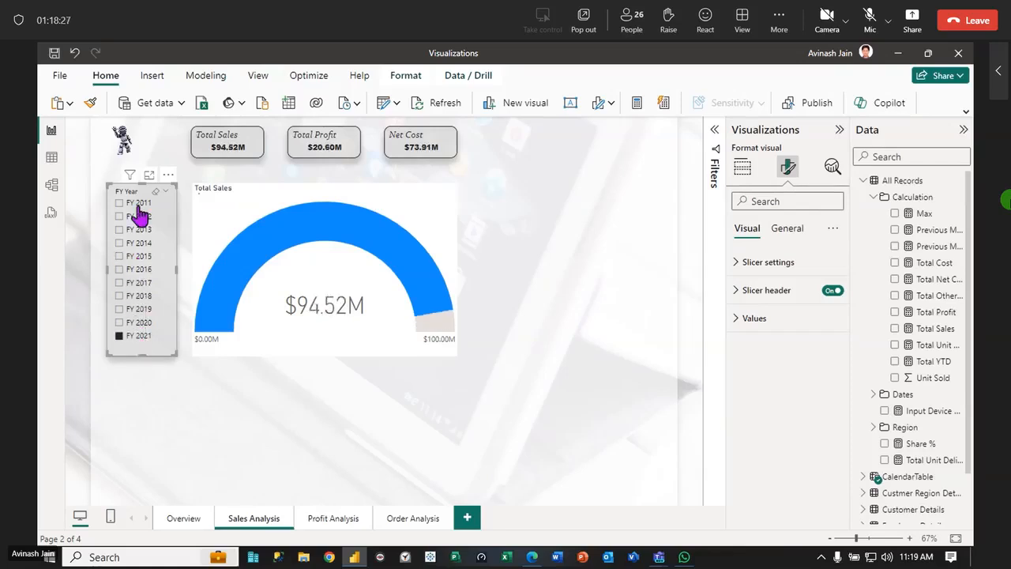
click(139, 322)
click(226, 202)
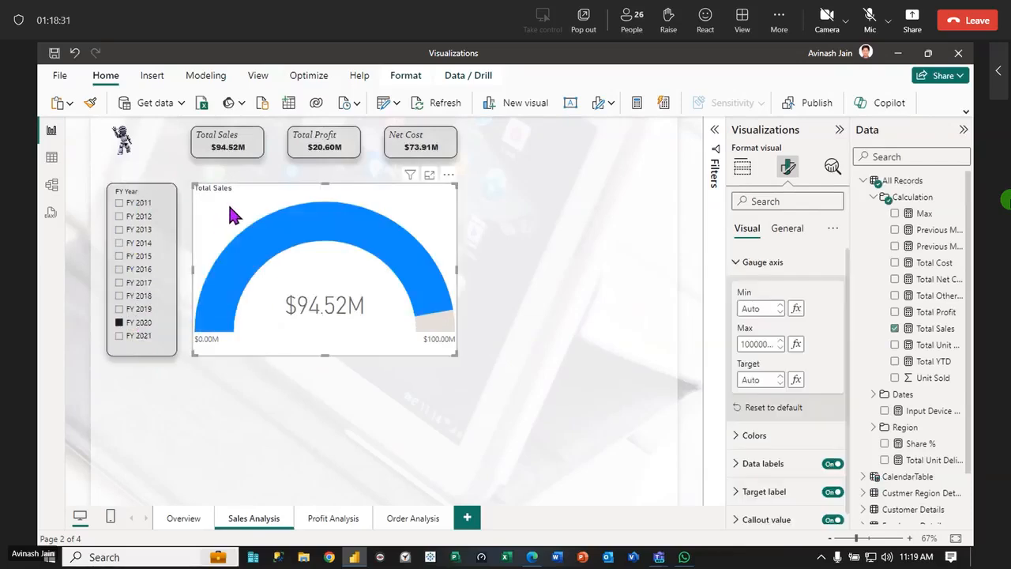
Try 5000000 as the Total Sales gauge's target value, and replace it with 50000000
click(763, 379)
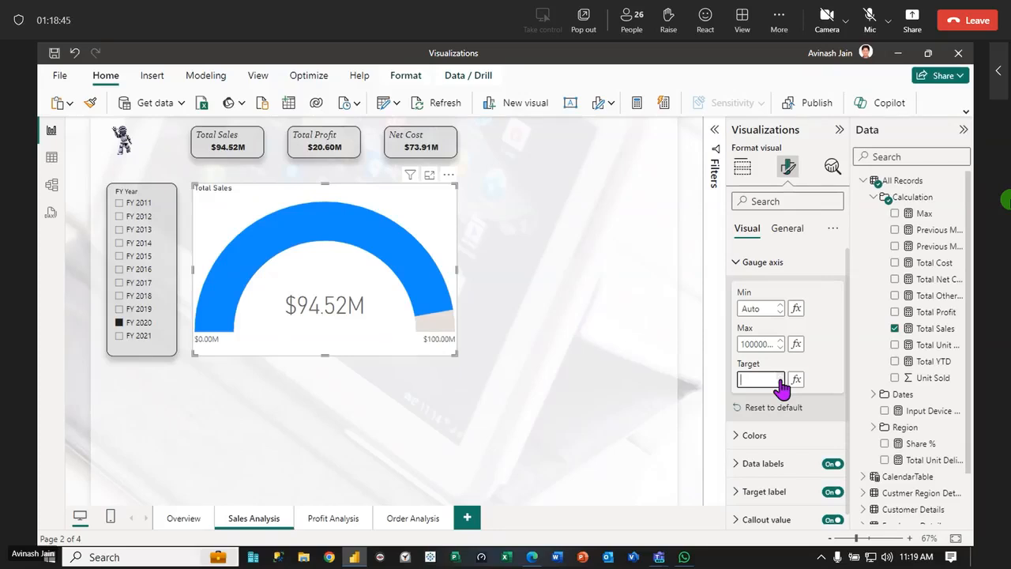
click(748, 228)
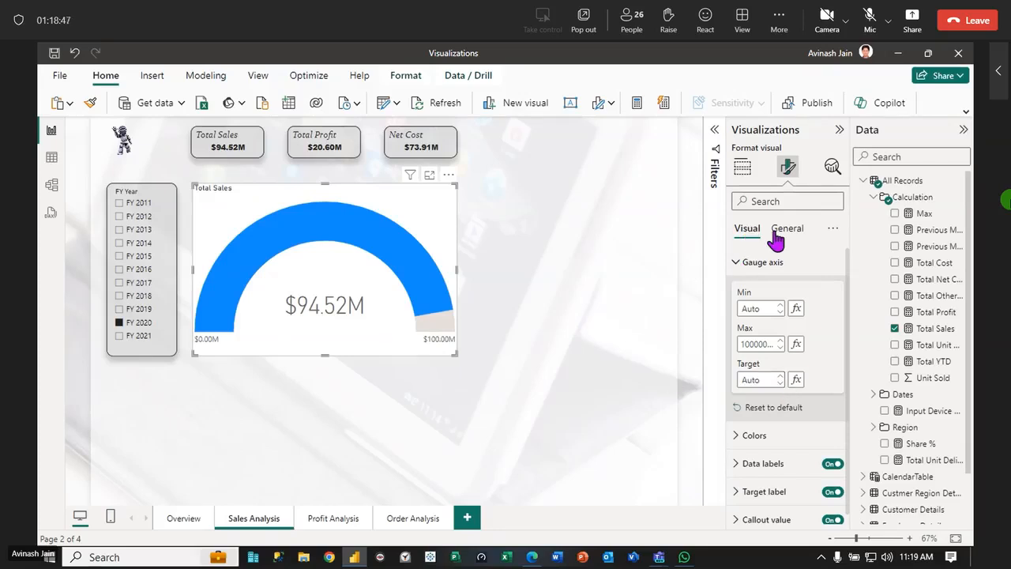
click(743, 169)
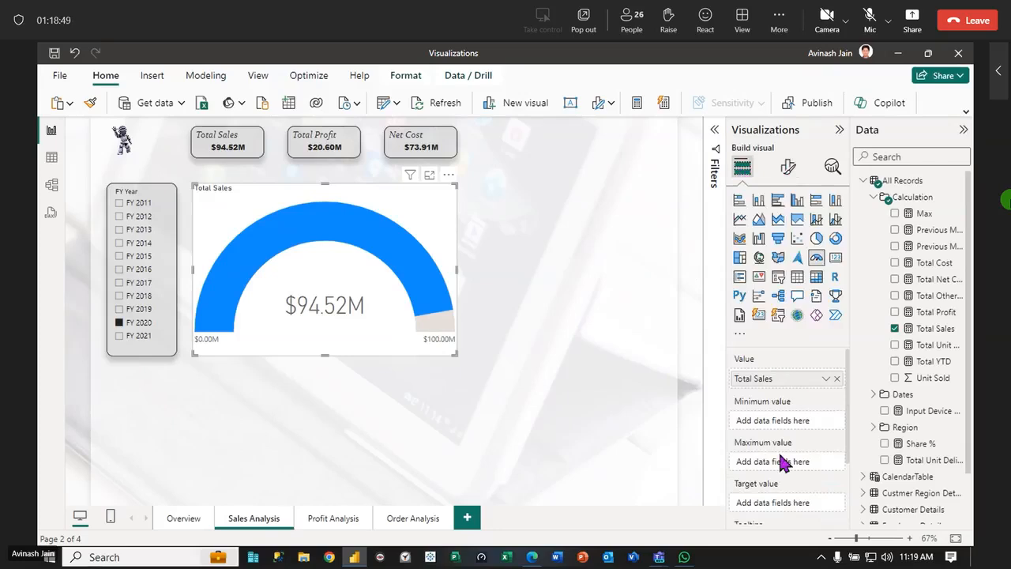
scroll(781, 459, down, 2)
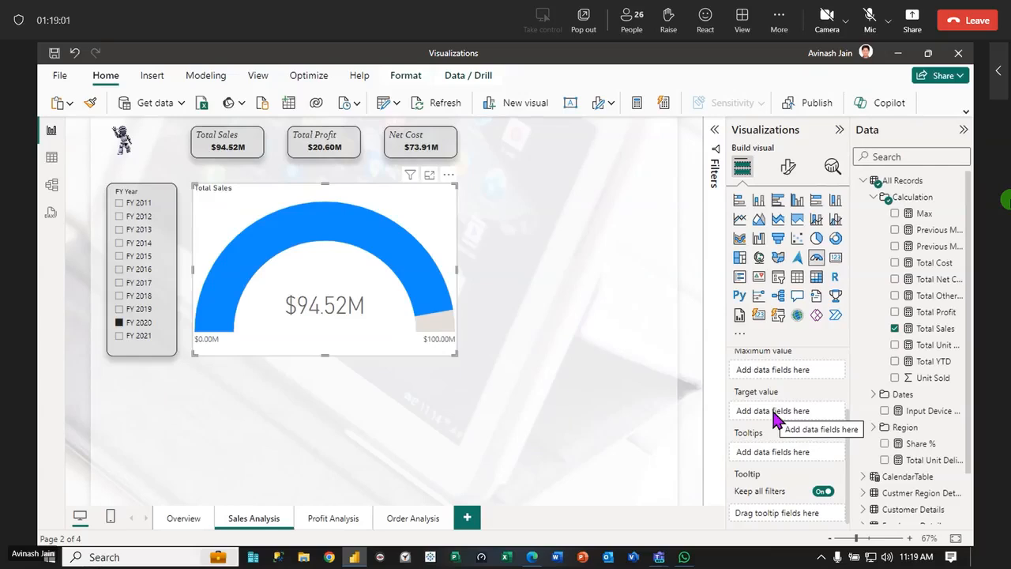
click(788, 167)
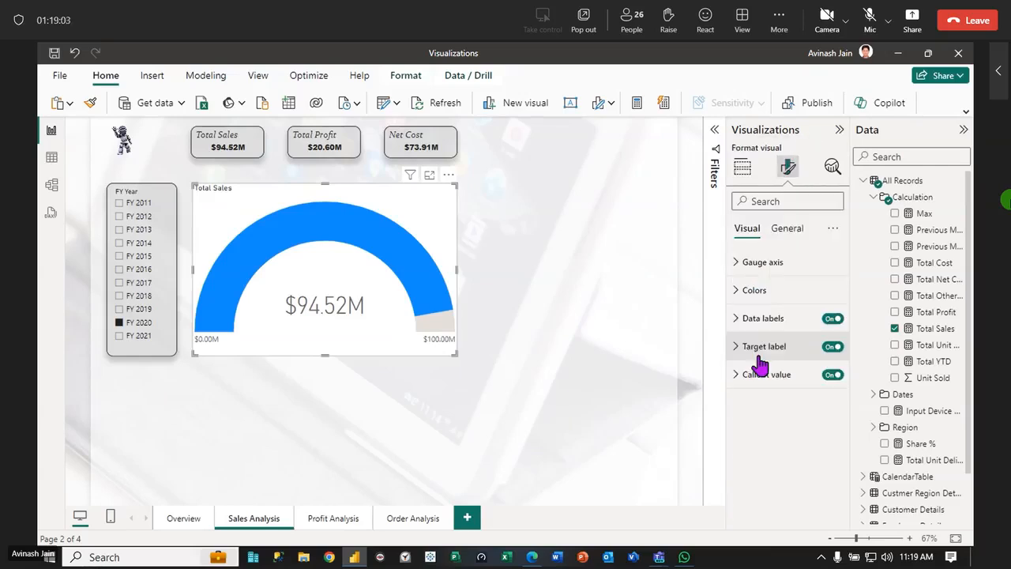
click(737, 263)
click(760, 380)
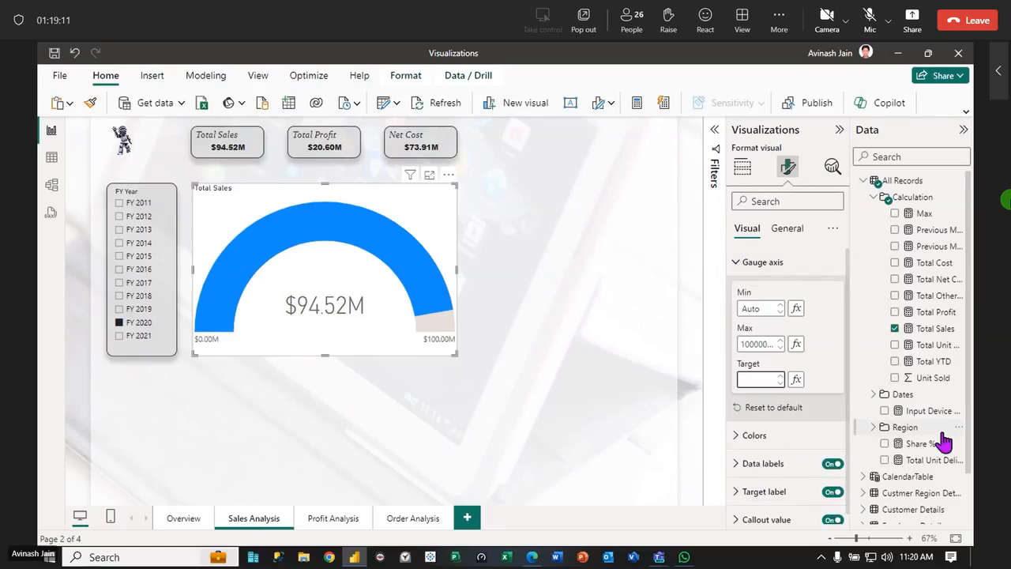
text(5000000)
key(Return)
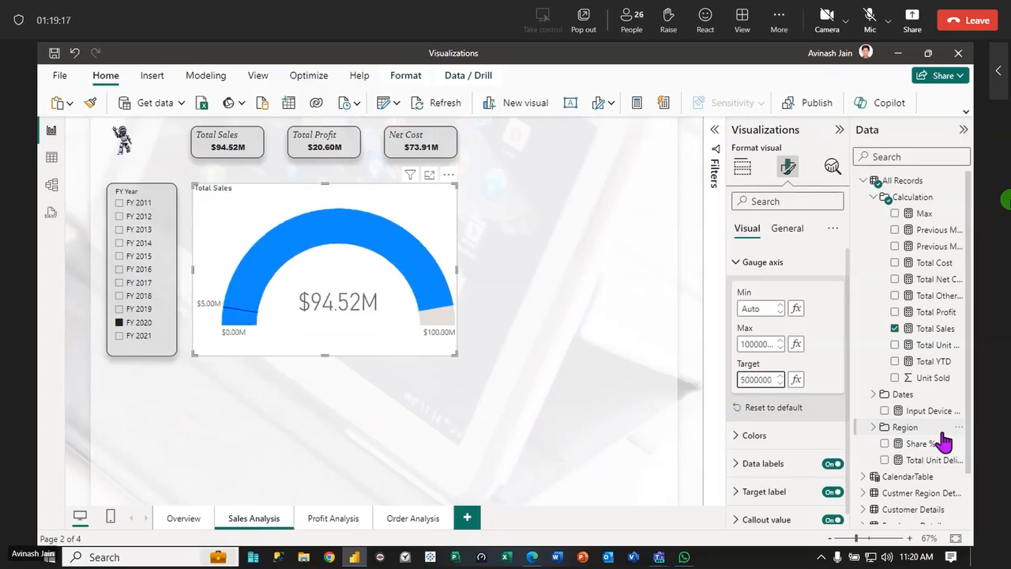
text(0)
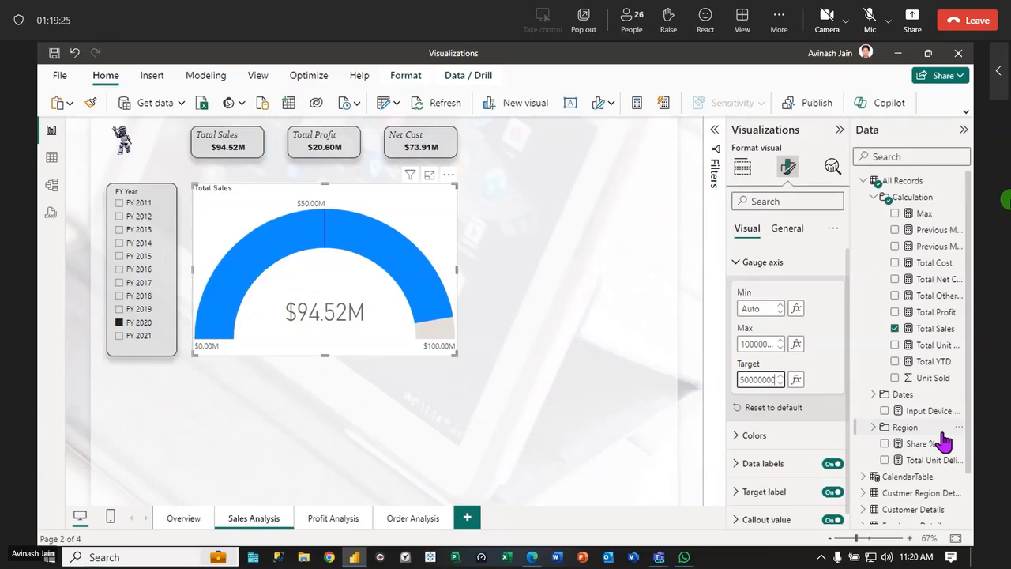
Check the gauge against its target for the fiscal years from FY 2019 back to FY 2012, ending on FY 2012
click(126, 310)
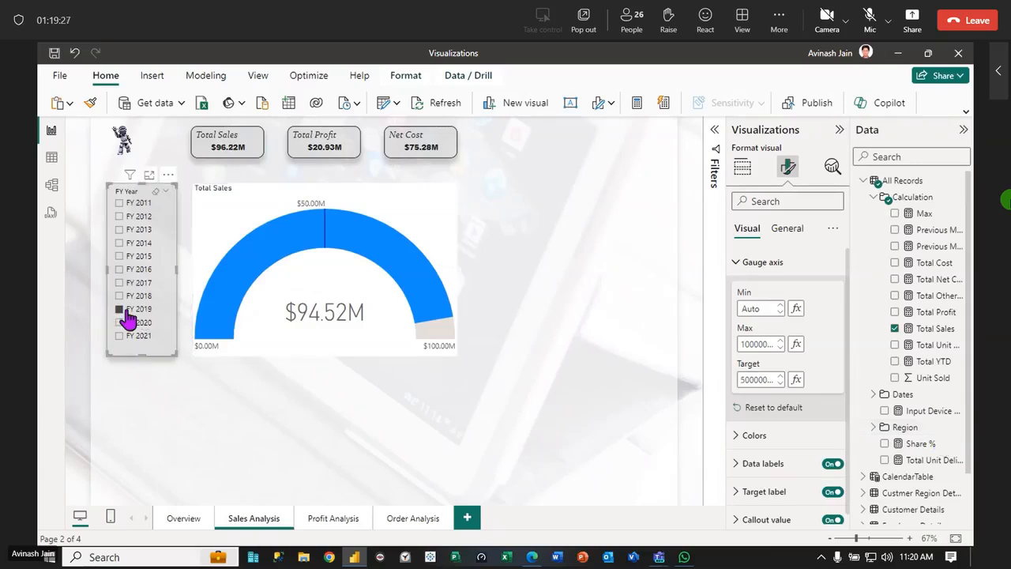
click(120, 297)
click(120, 283)
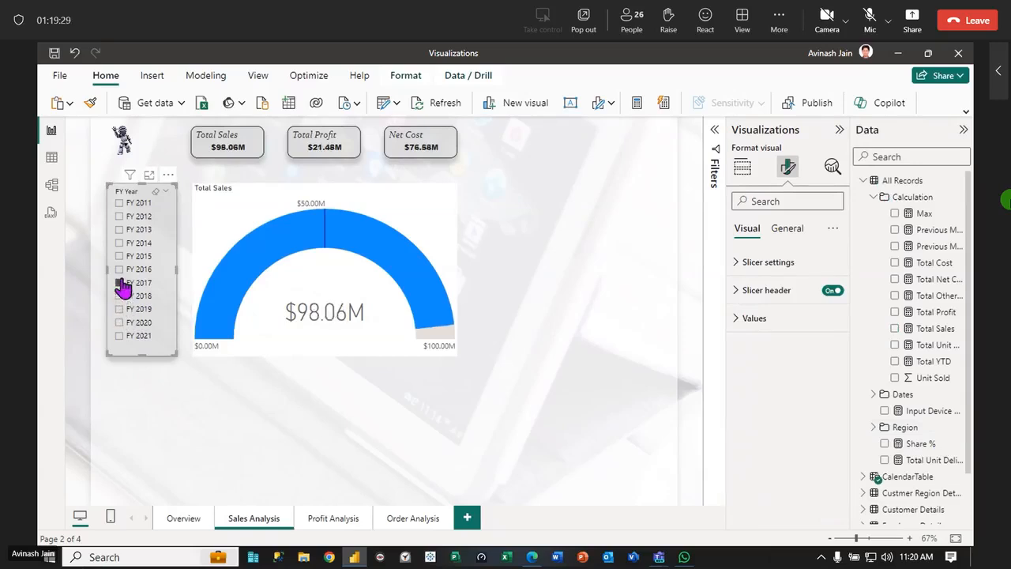
click(120, 269)
click(122, 270)
click(125, 243)
click(127, 229)
click(128, 216)
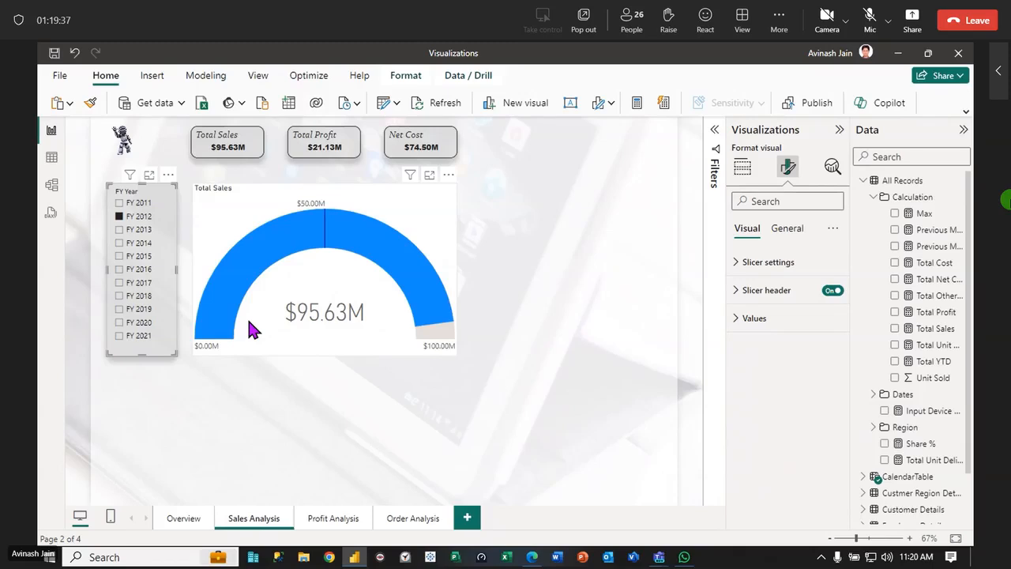
Copy the Total Sales card's formatting onto the gauge with Format Painter and deselect the gauge
click(612, 269)
click(229, 145)
click(89, 102)
click(423, 218)
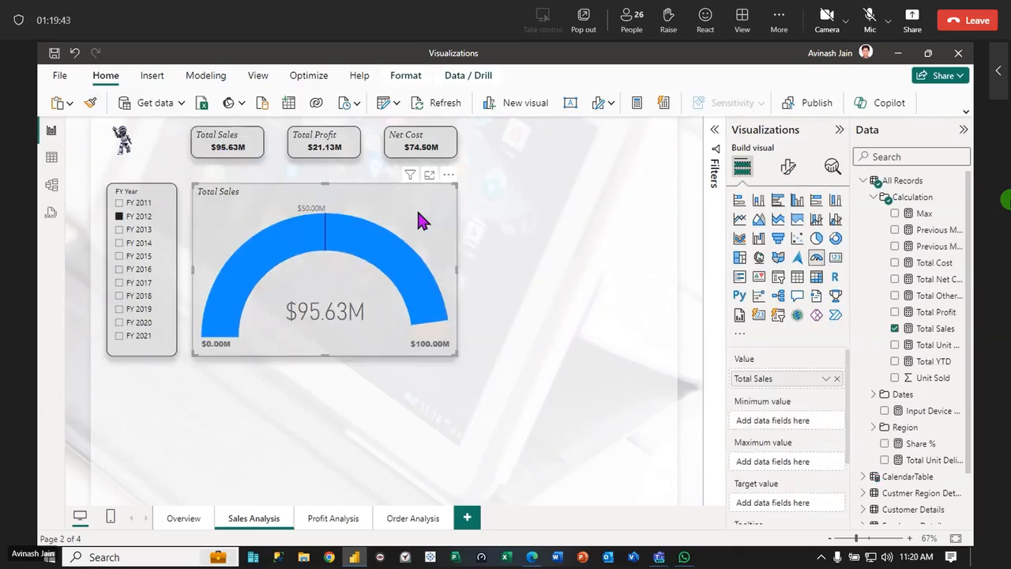
click(550, 271)
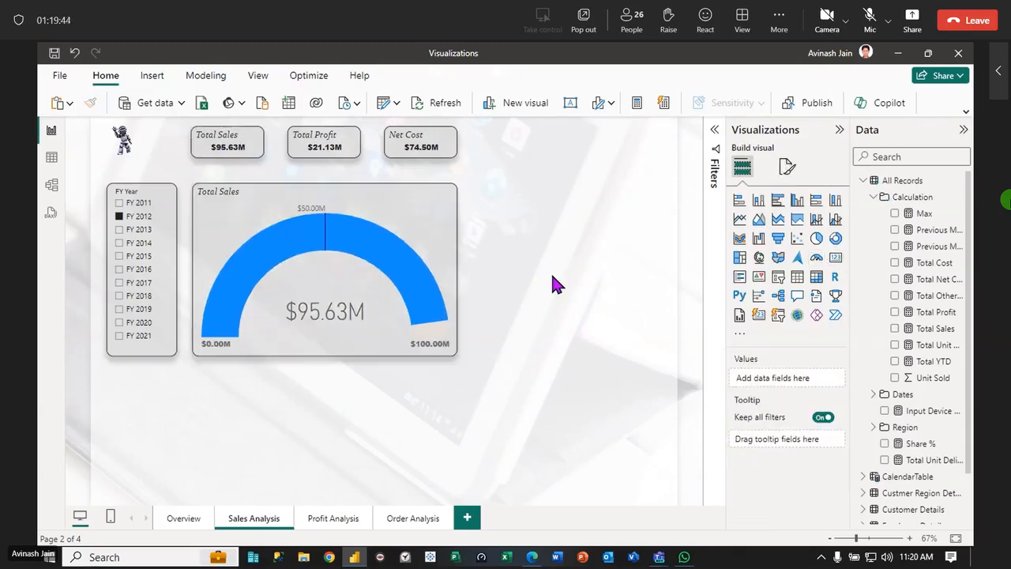
Add a table of the Sales Person field from Employee Details in the empty area beyond the Net Cost card
click(873, 198)
click(864, 345)
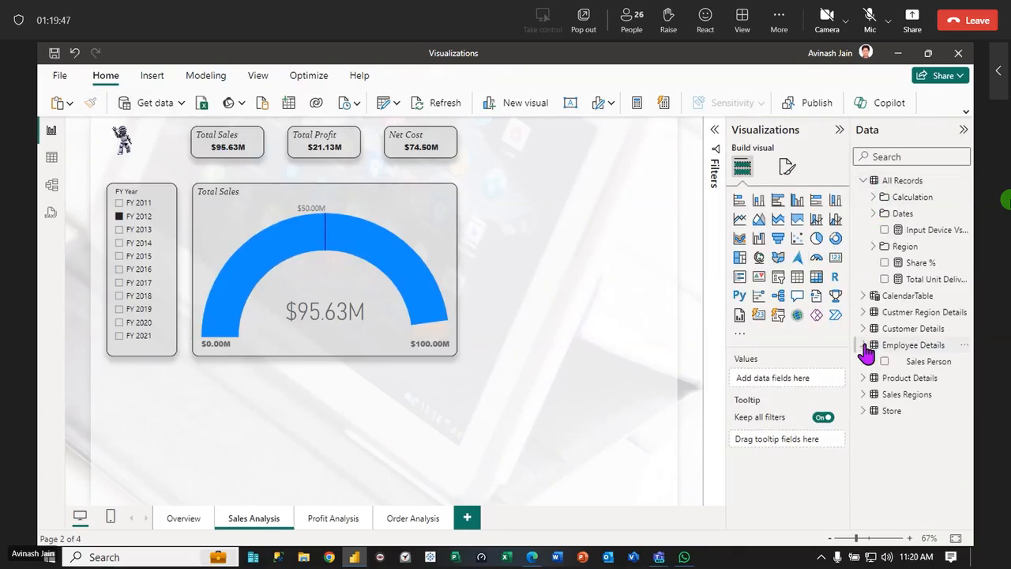
drag(926, 367, 578, 157)
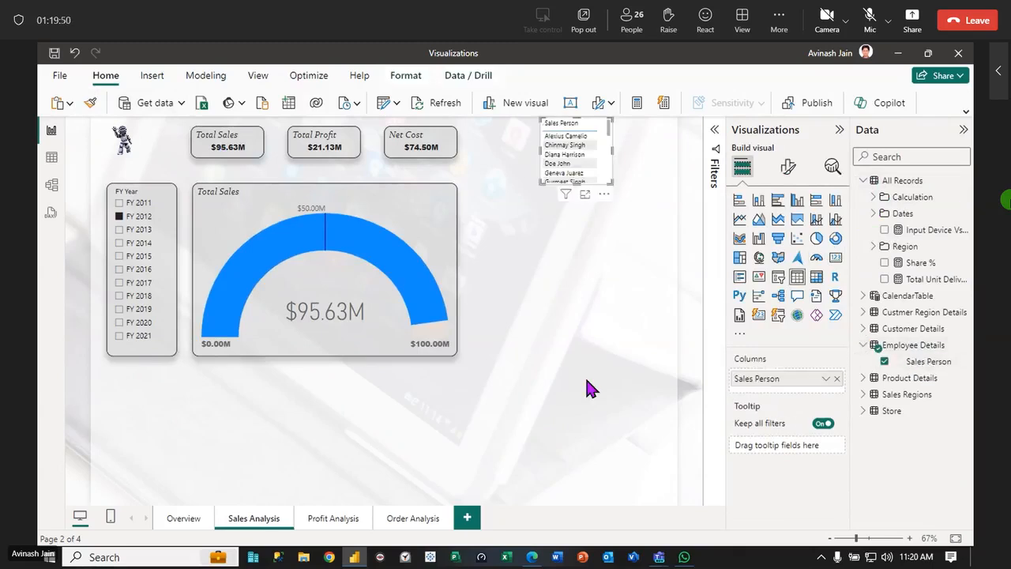
Add two tables from Product Details: Category below the gauge and Product Name beside it under the Sales Person table
click(864, 378)
drag(924, 401, 328, 407)
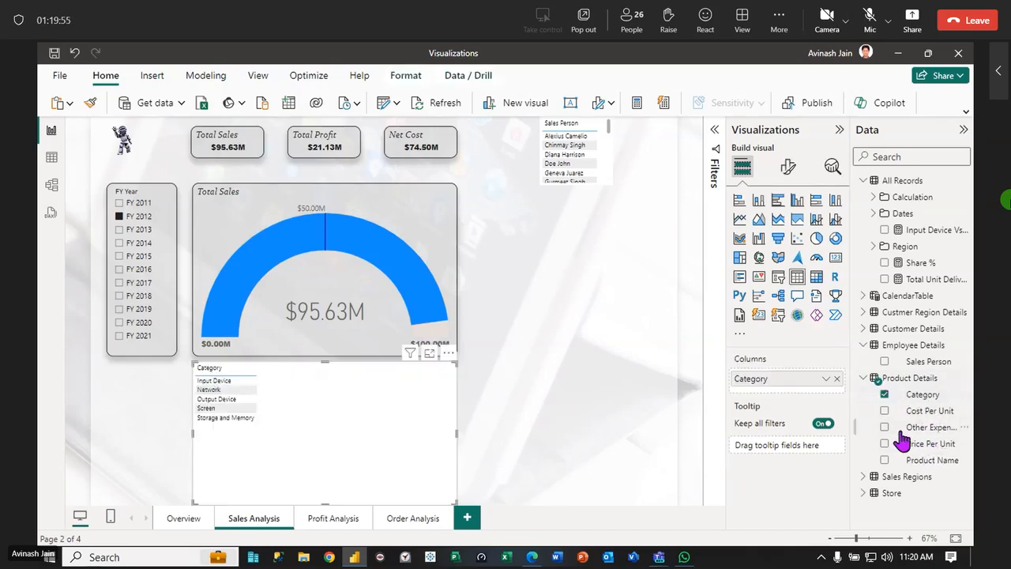
drag(930, 460, 555, 402)
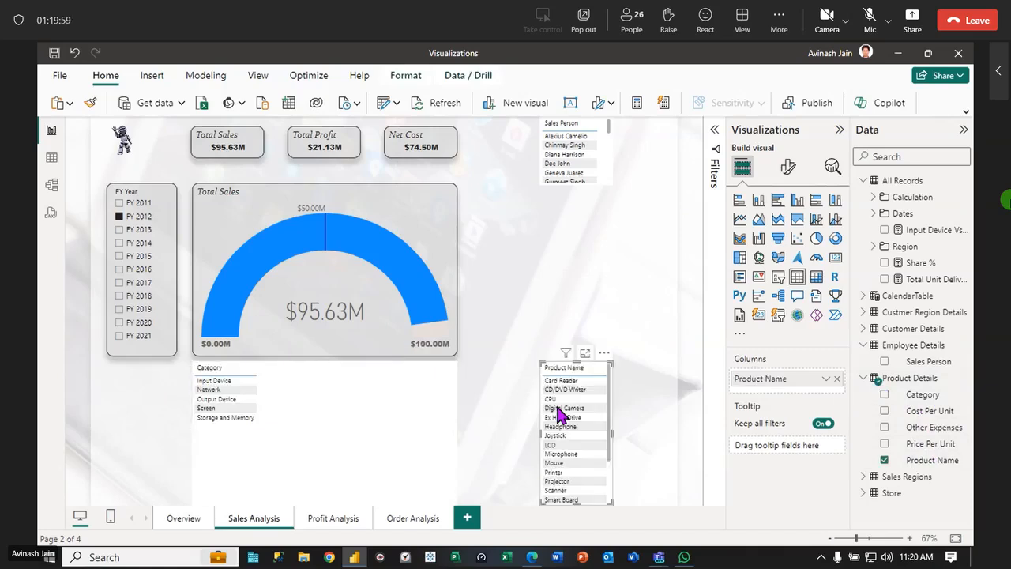
Collapse the side panes, filter by the second sales person and check the gauge for several fiscal years, ending on FY 2011
click(839, 129)
click(963, 129)
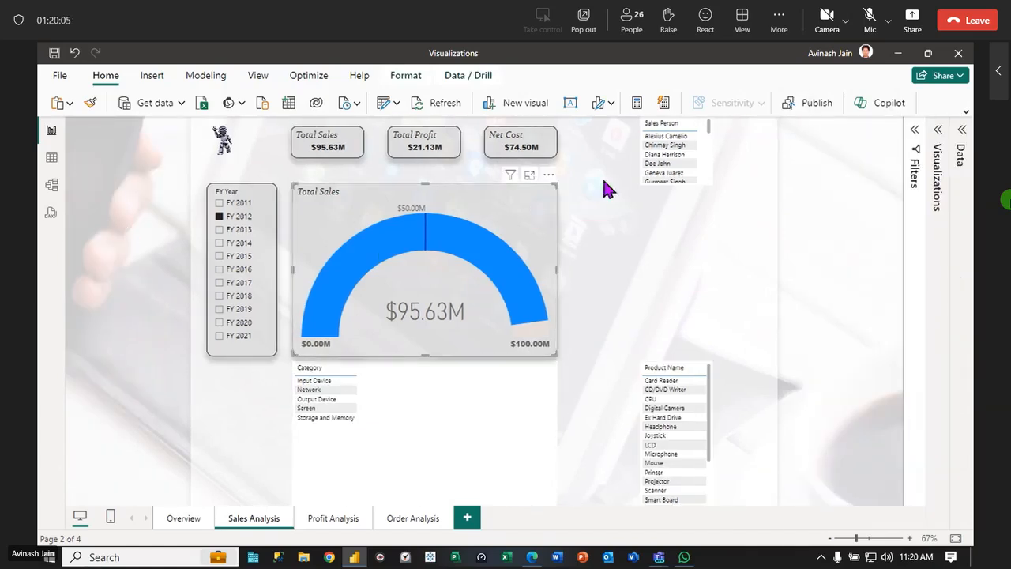
click(669, 147)
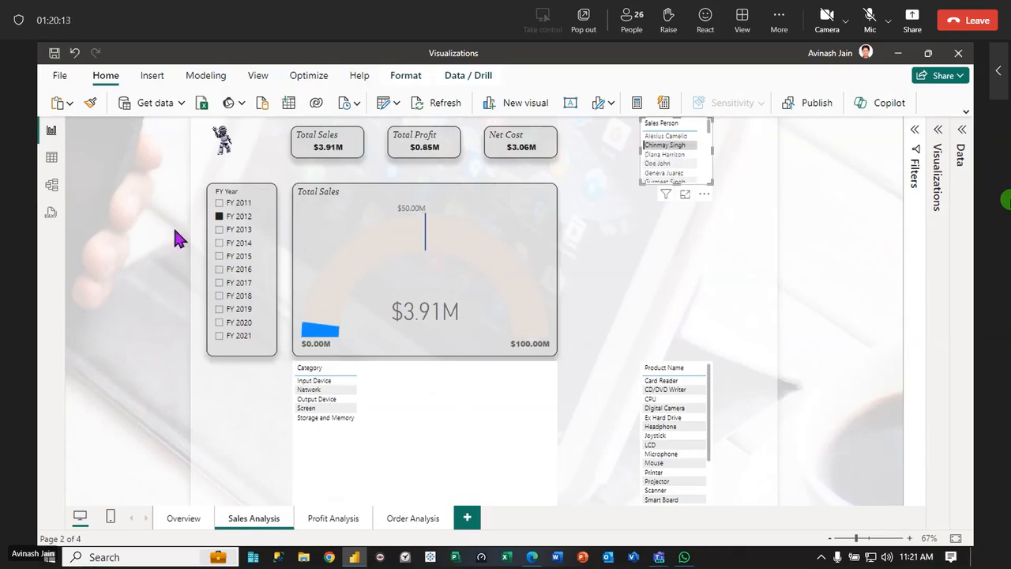
click(233, 229)
click(233, 245)
click(231, 257)
click(229, 270)
click(228, 297)
click(228, 324)
click(228, 337)
click(228, 244)
click(233, 214)
click(228, 207)
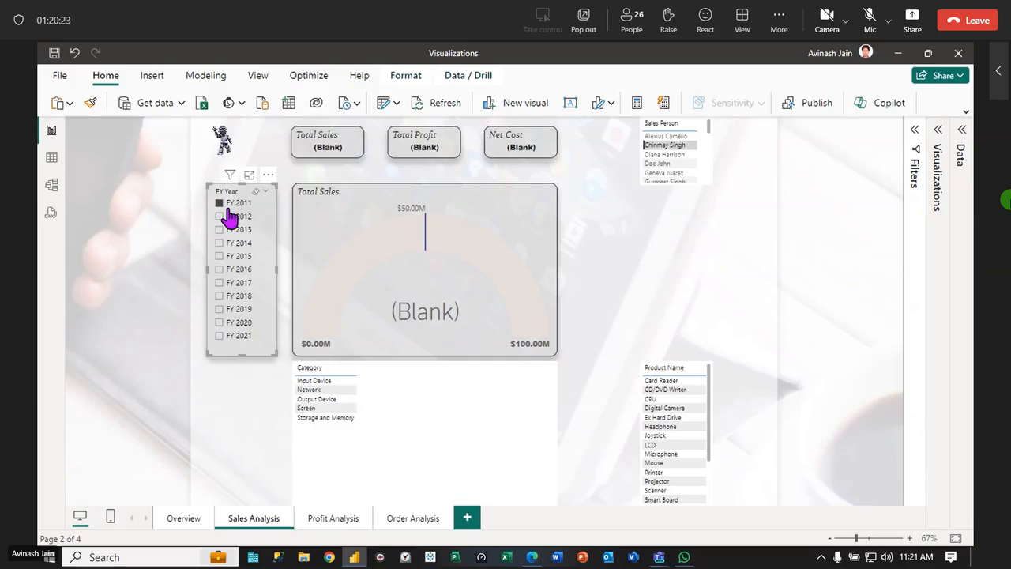
Clear the sales person selection and enlarge the Sales Person table
click(462, 224)
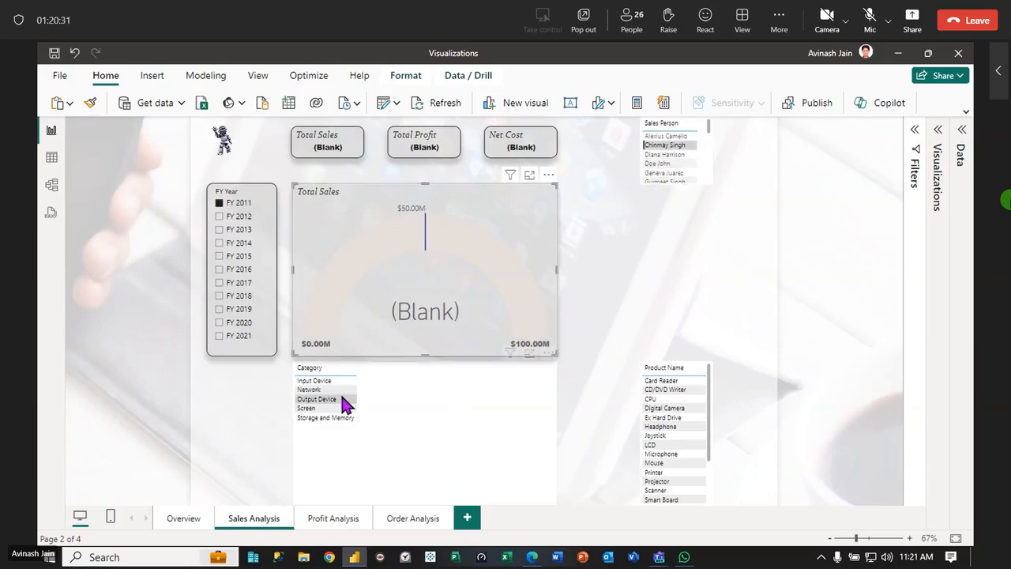
click(702, 142)
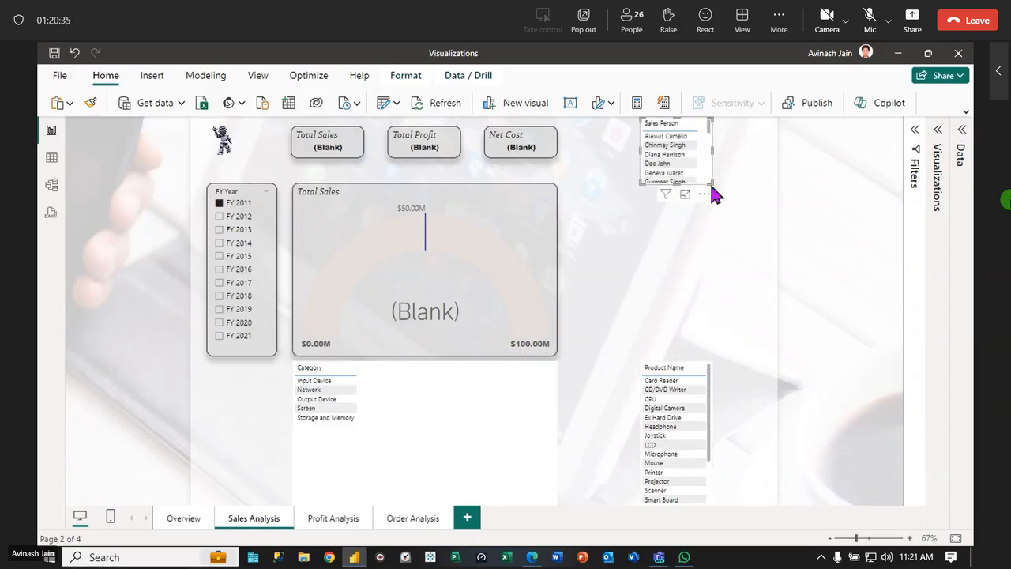
drag(711, 182, 754, 251)
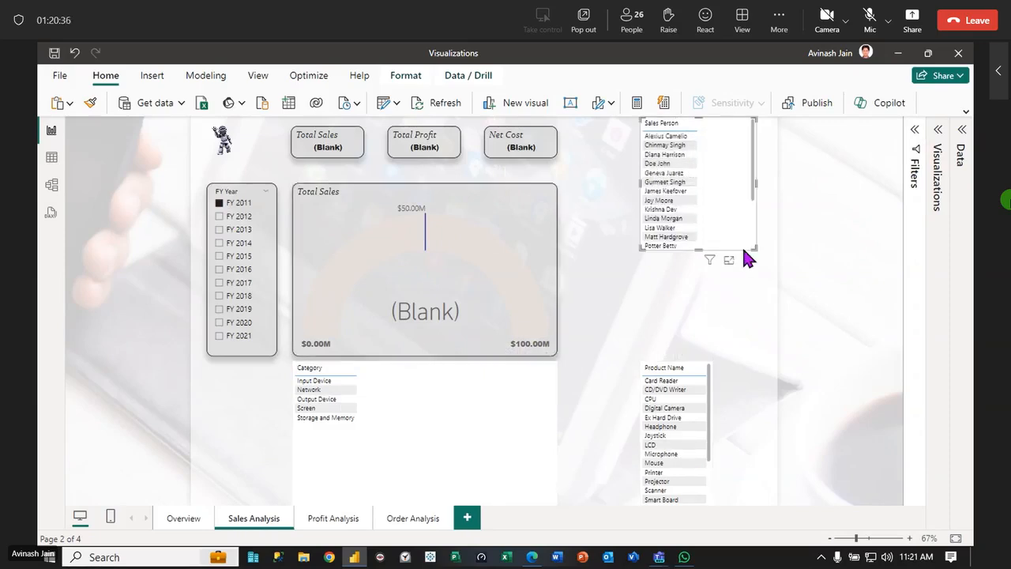
Filter to FY 2012 and check the gauge for the Network, Storage and Memory, Output Device and Screen categories, ending on Screen
click(237, 216)
click(305, 388)
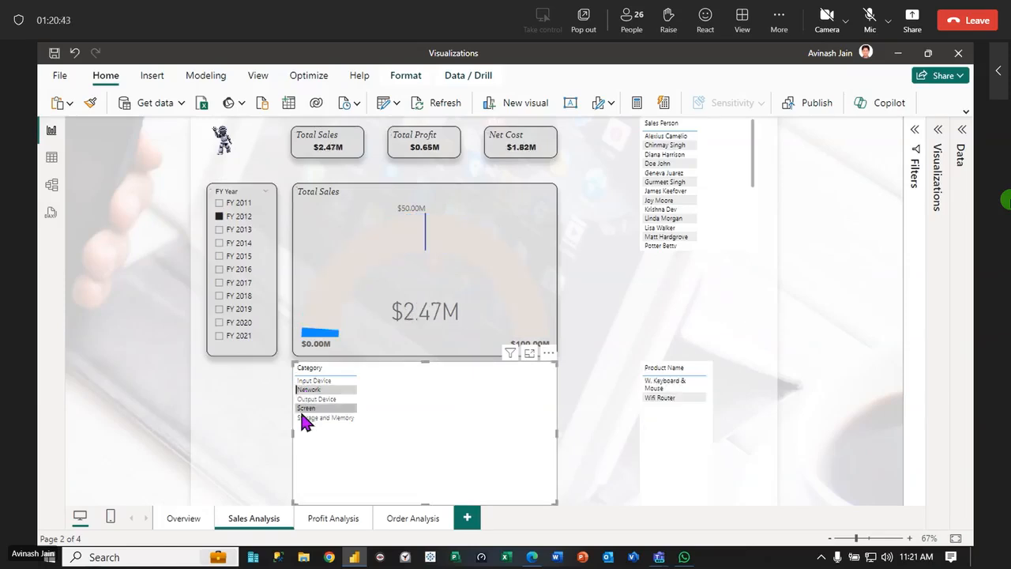
click(307, 418)
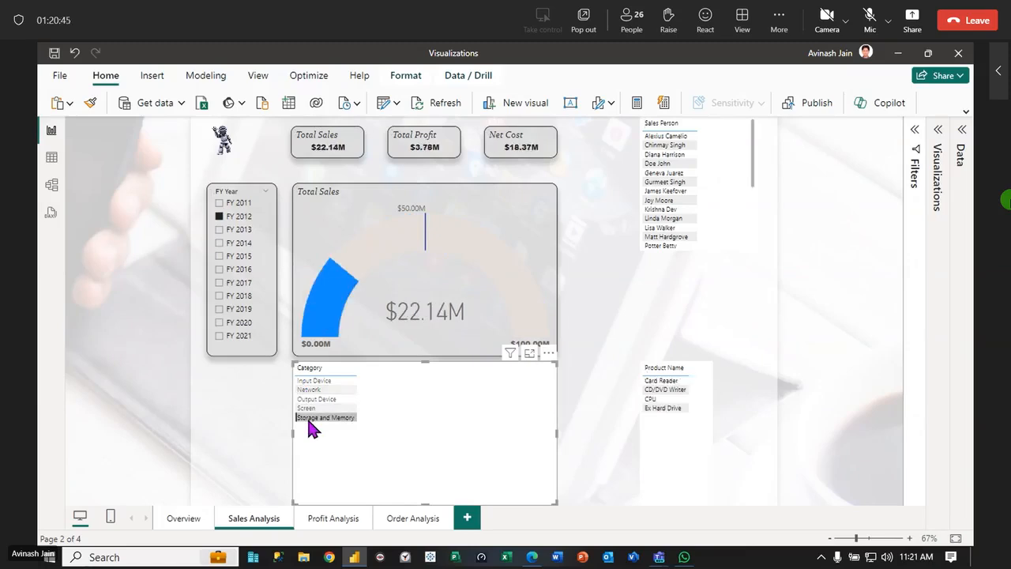
click(318, 390)
click(319, 398)
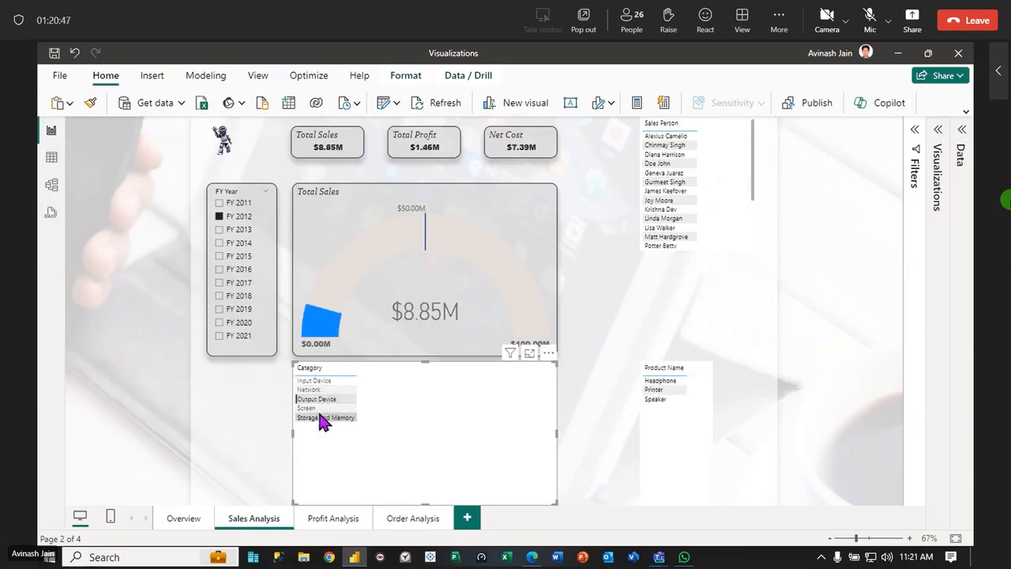
click(319, 409)
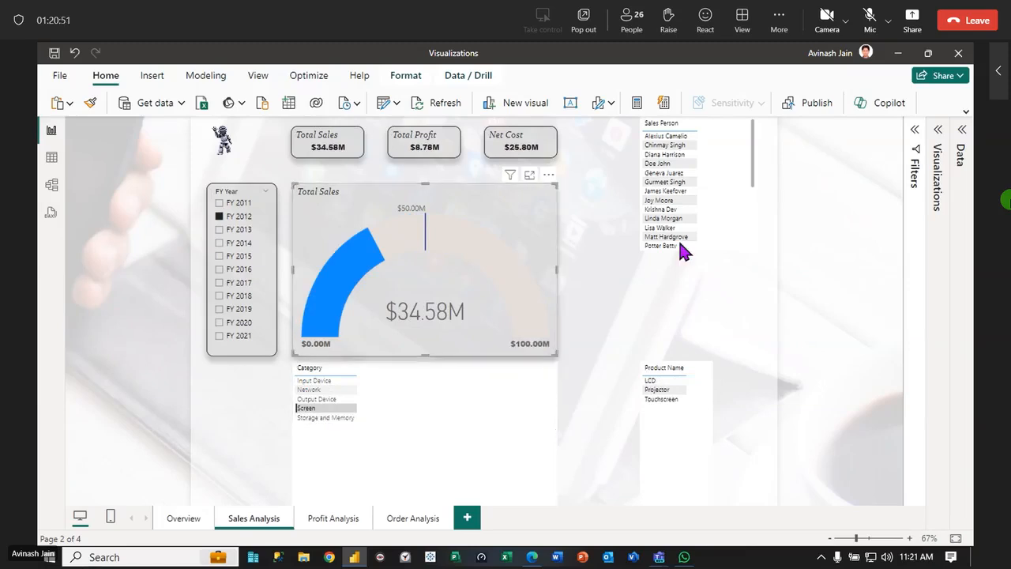
Set the gauge's target value to 10000000 and filter the page to FY 2014
click(937, 131)
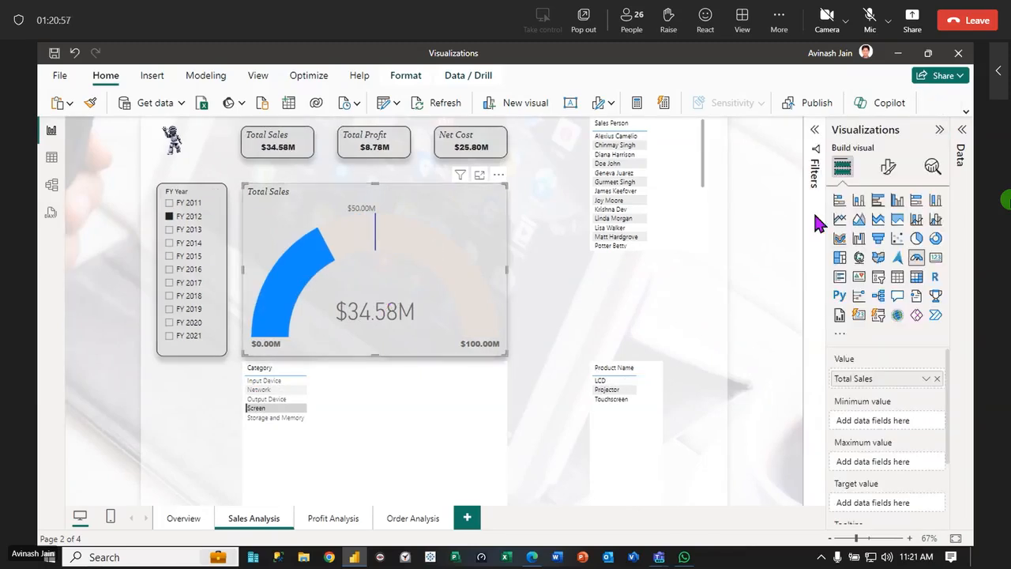
click(889, 167)
click(838, 269)
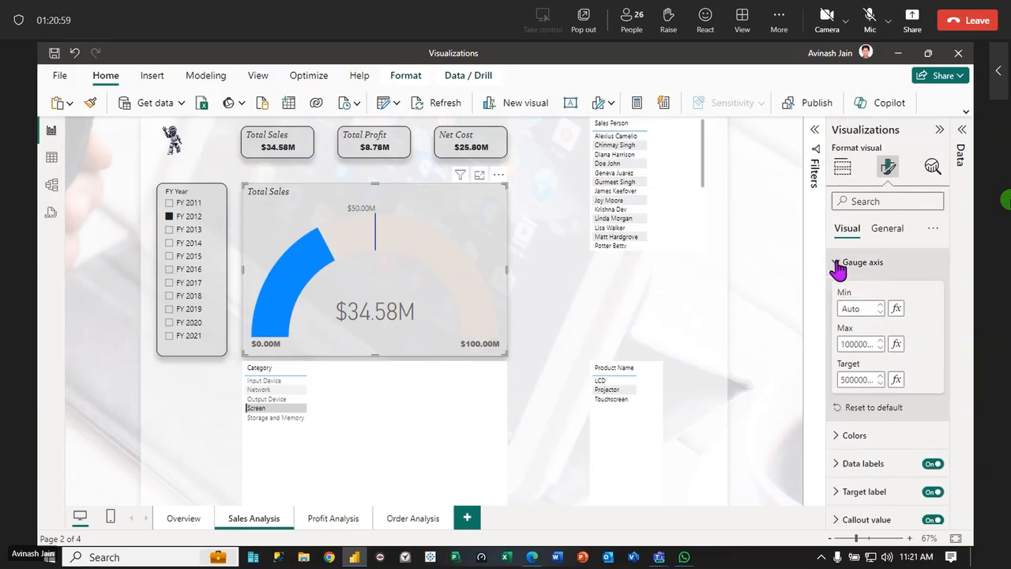
click(865, 380)
key(BackSpace)
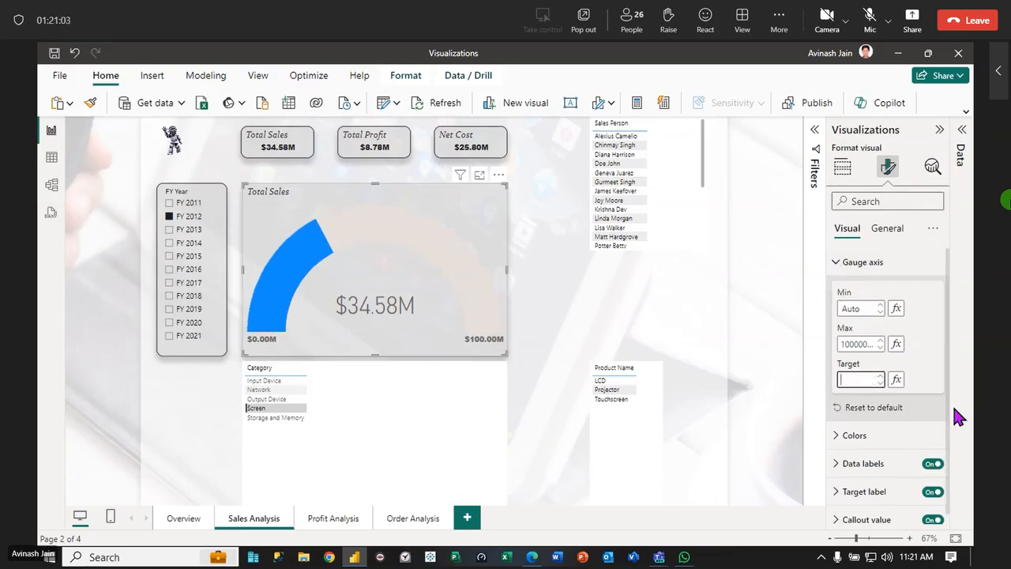
text(100000)
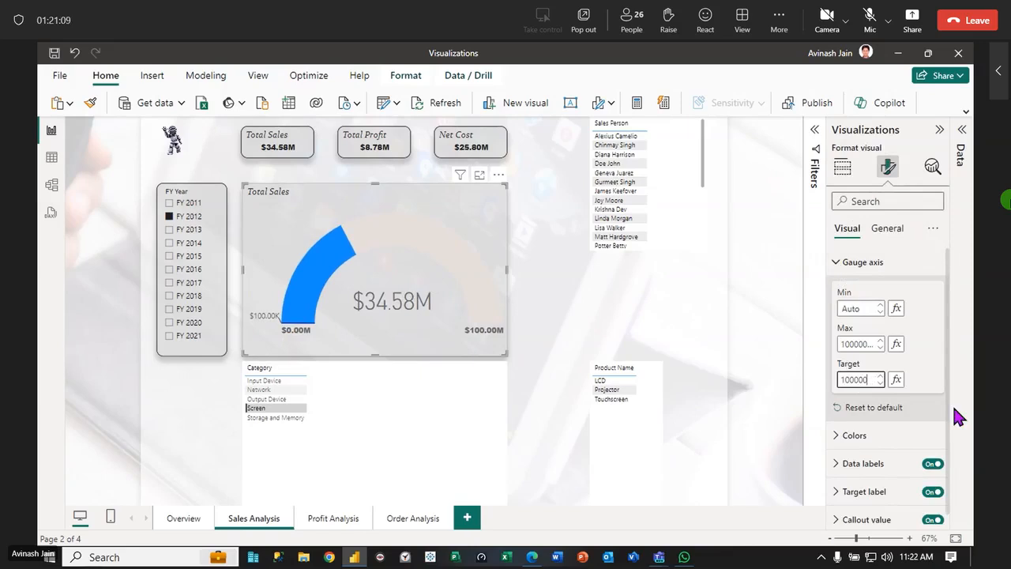
text(0)
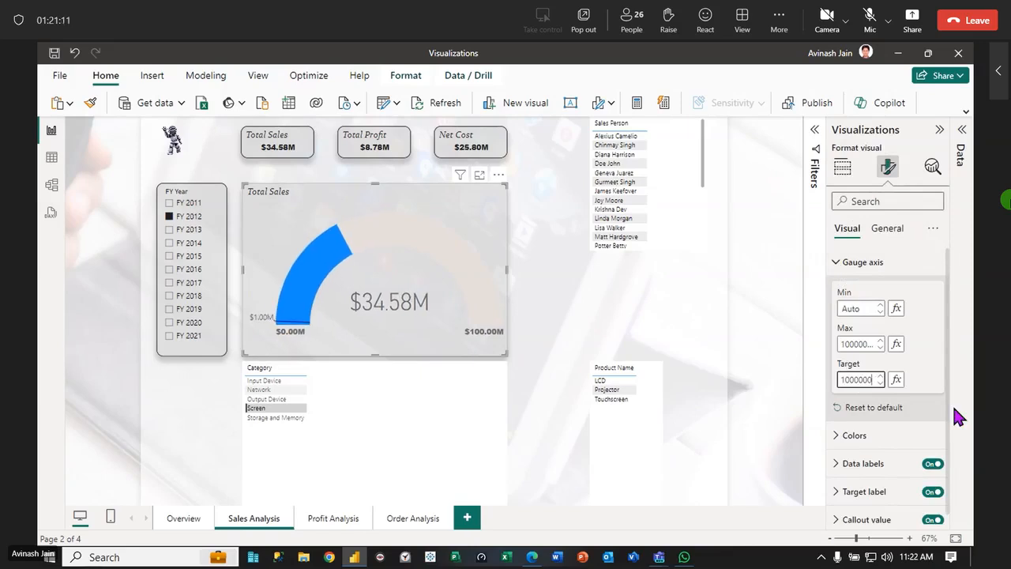
text(0)
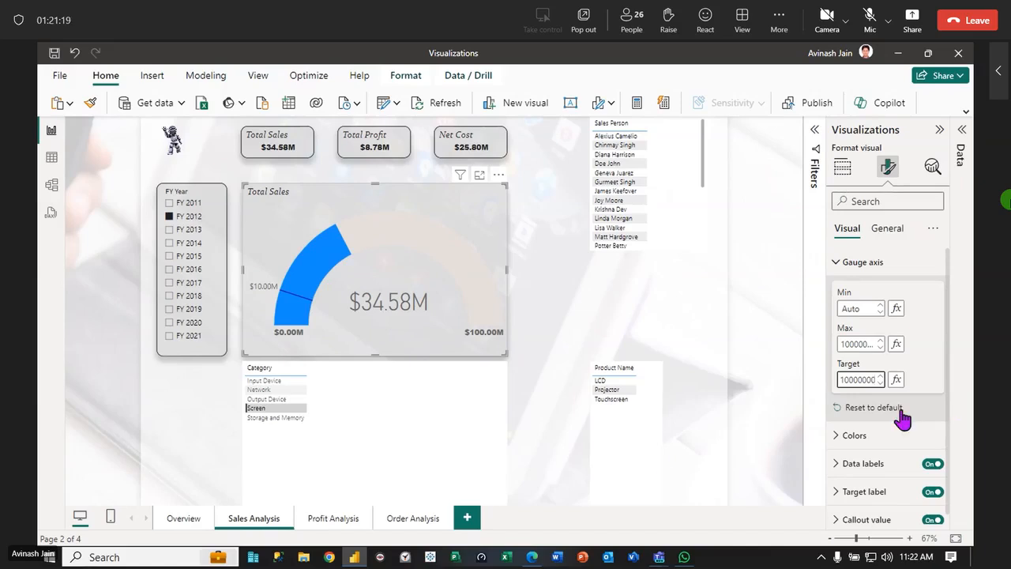
click(205, 194)
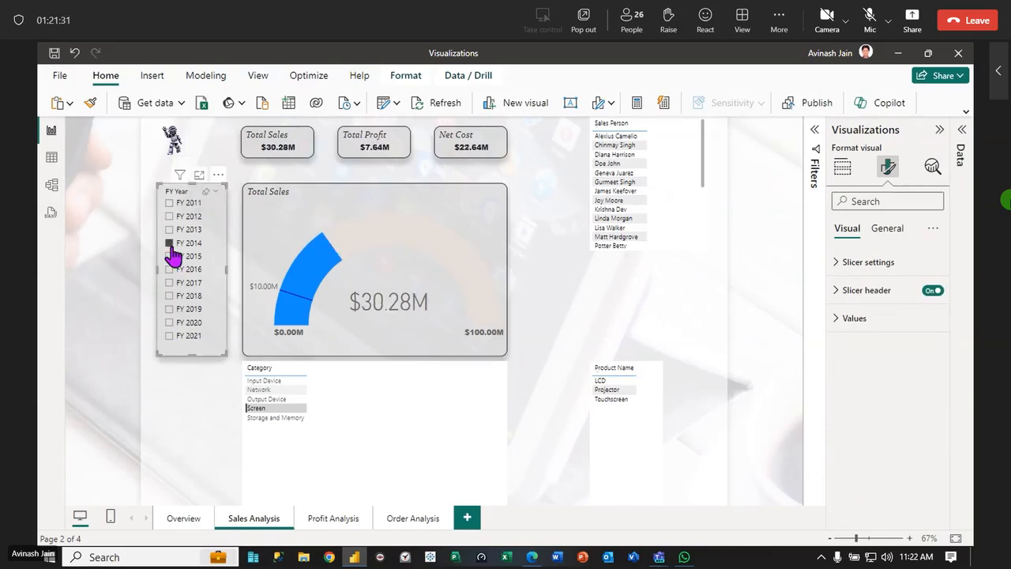
click(598, 293)
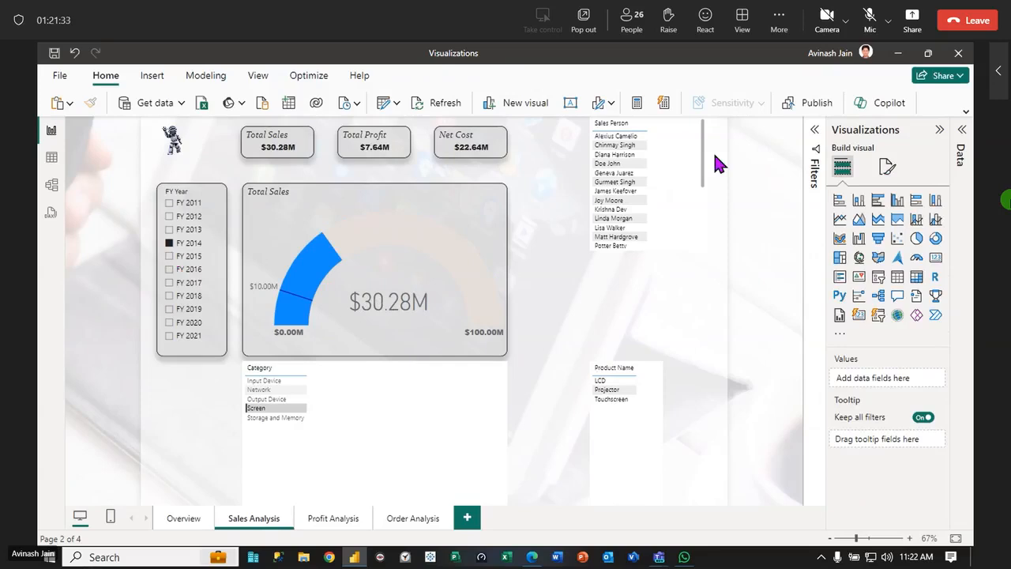
Filter the page to FY 2015 and copy the FY Year slicer's formatting onto the Sales Person table
click(939, 129)
click(742, 167)
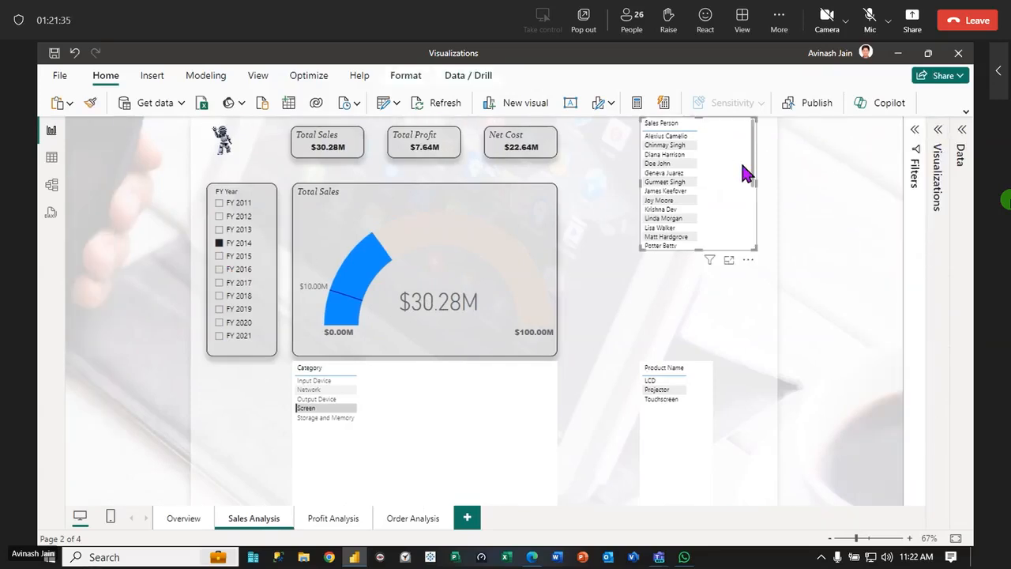
click(237, 256)
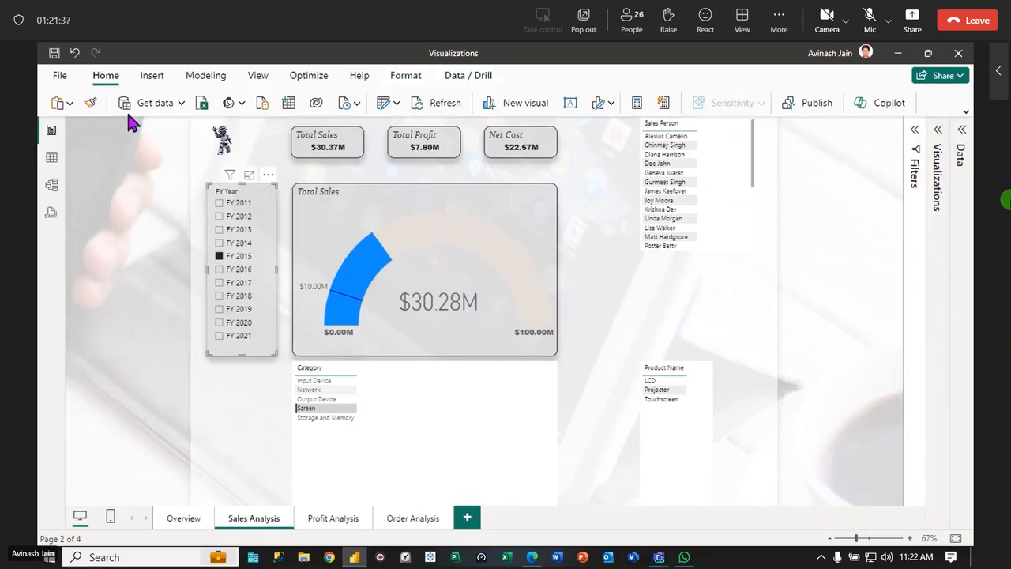
click(90, 102)
click(703, 180)
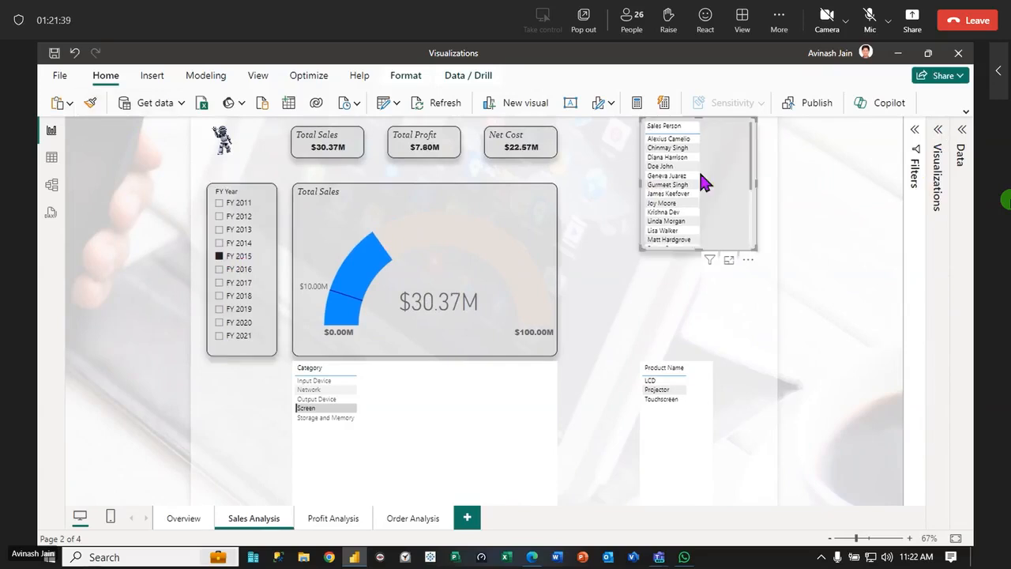
Copy the Sales Person table's formatting onto the Category table and the Product Name table
click(91, 103)
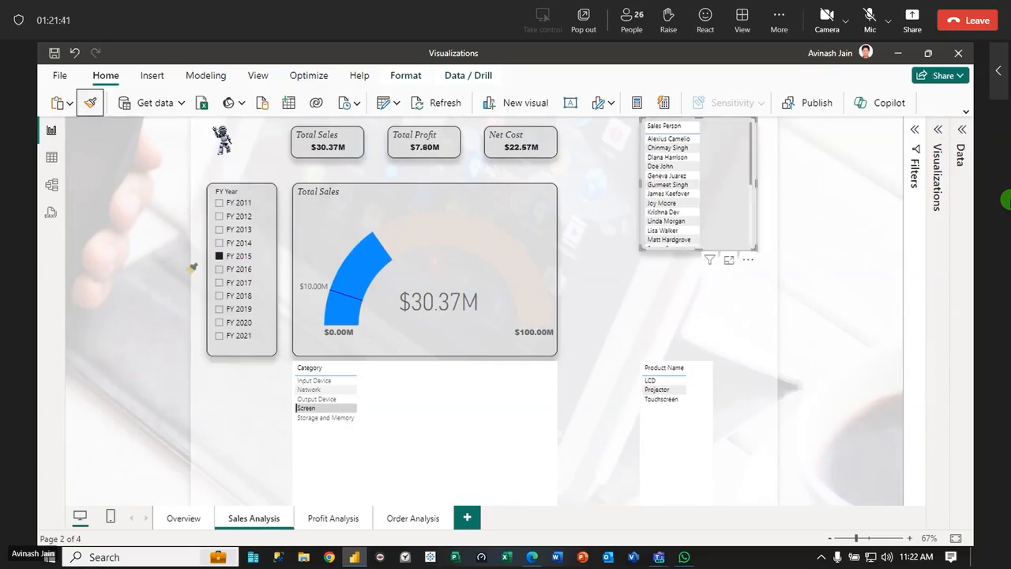
click(381, 433)
click(90, 103)
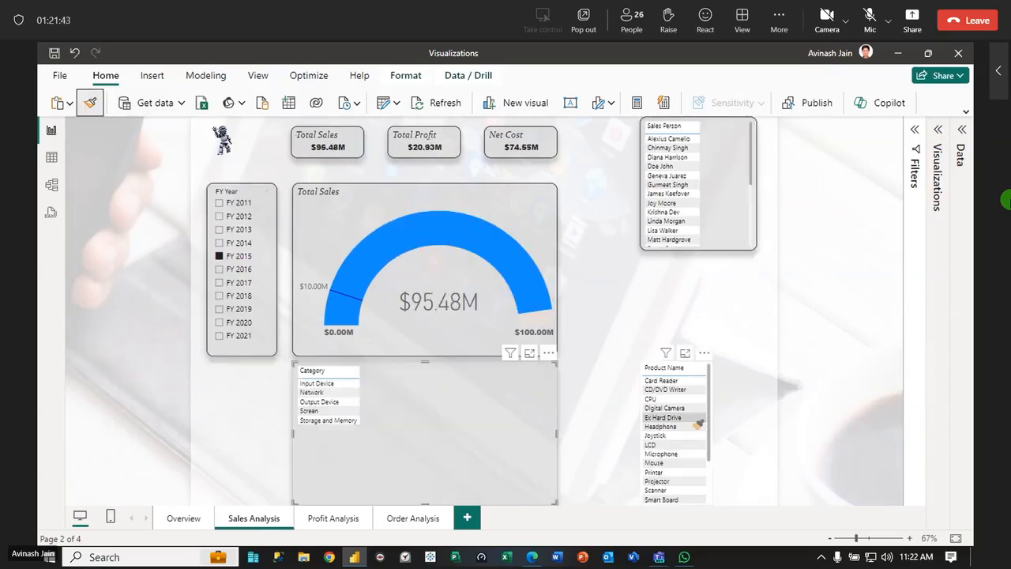
click(698, 421)
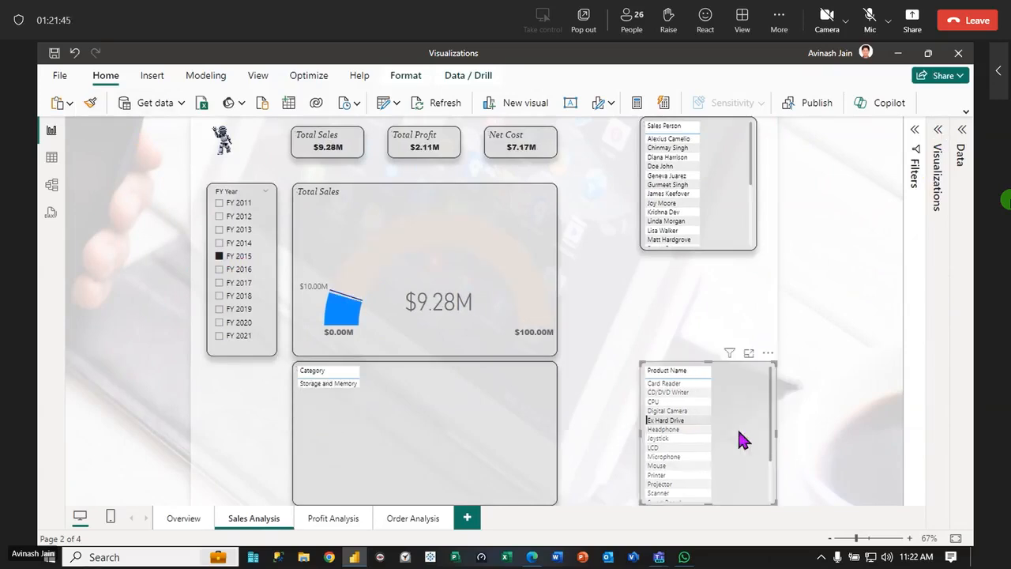
Narrow the Product Name table, clear its row selection and convert it to a slicer
drag(775, 434, 739, 430)
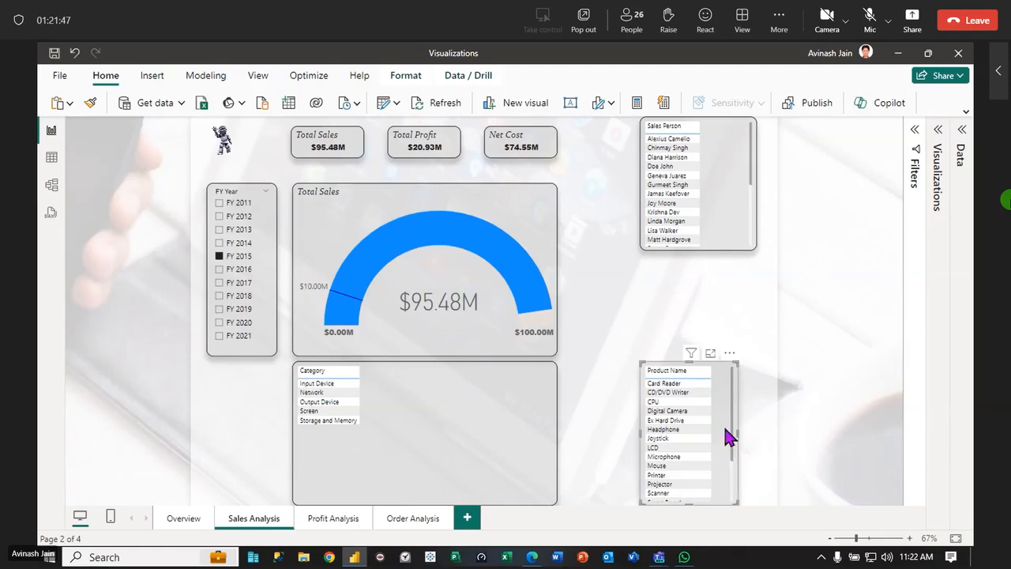
click(90, 103)
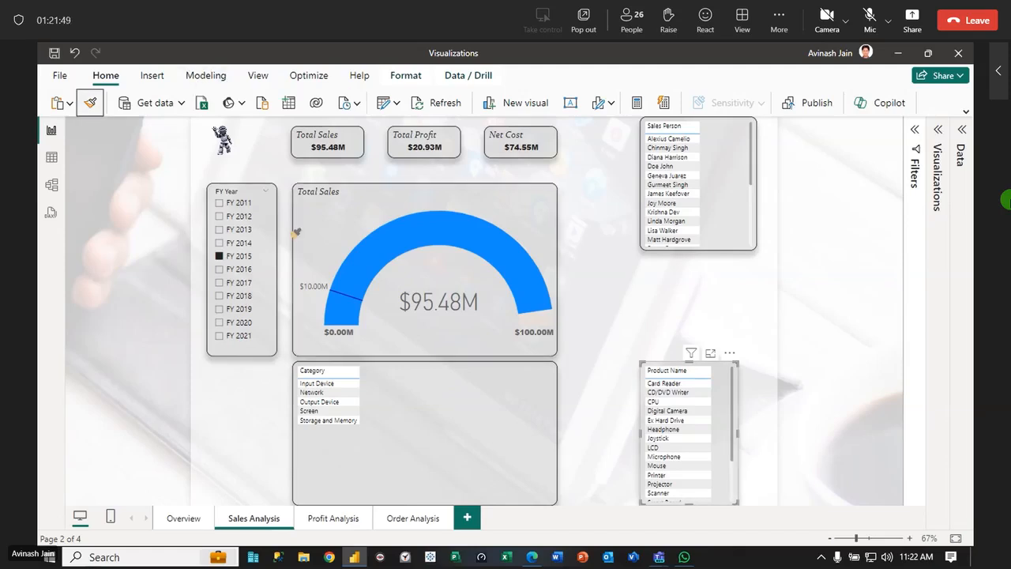
click(723, 407)
click(938, 133)
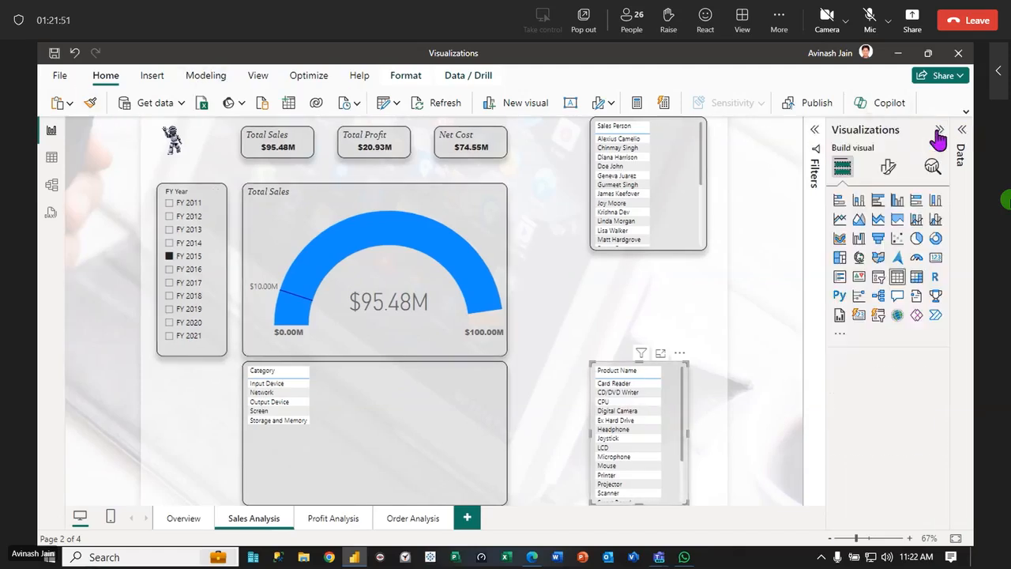
click(879, 278)
click(693, 232)
click(440, 407)
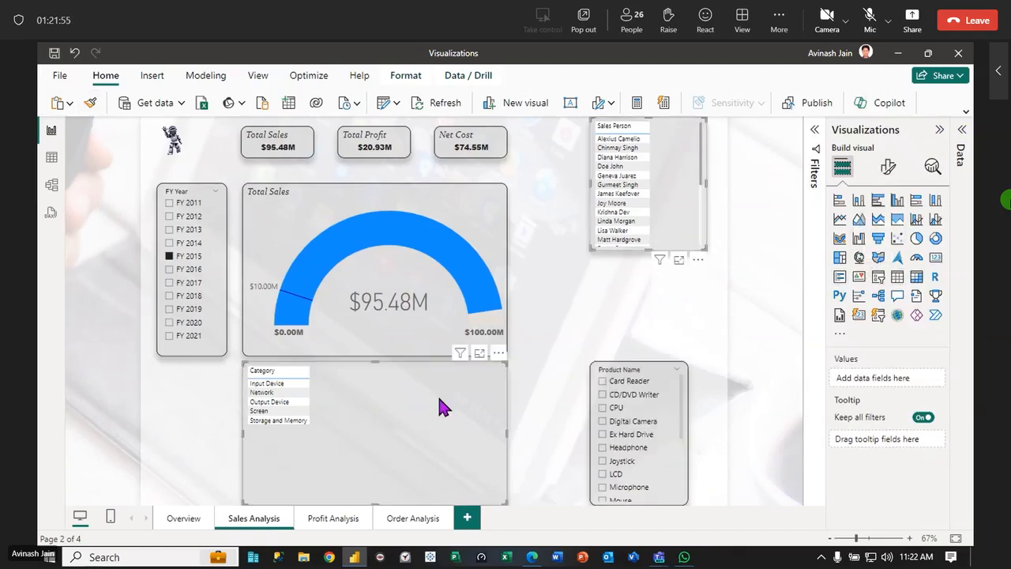
click(878, 278)
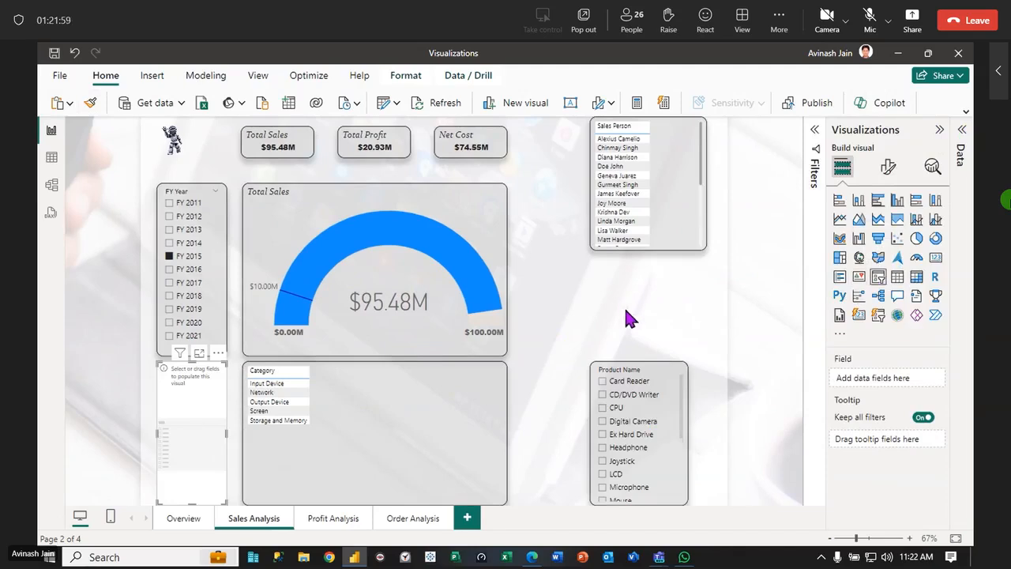
key(Delete)
click(404, 433)
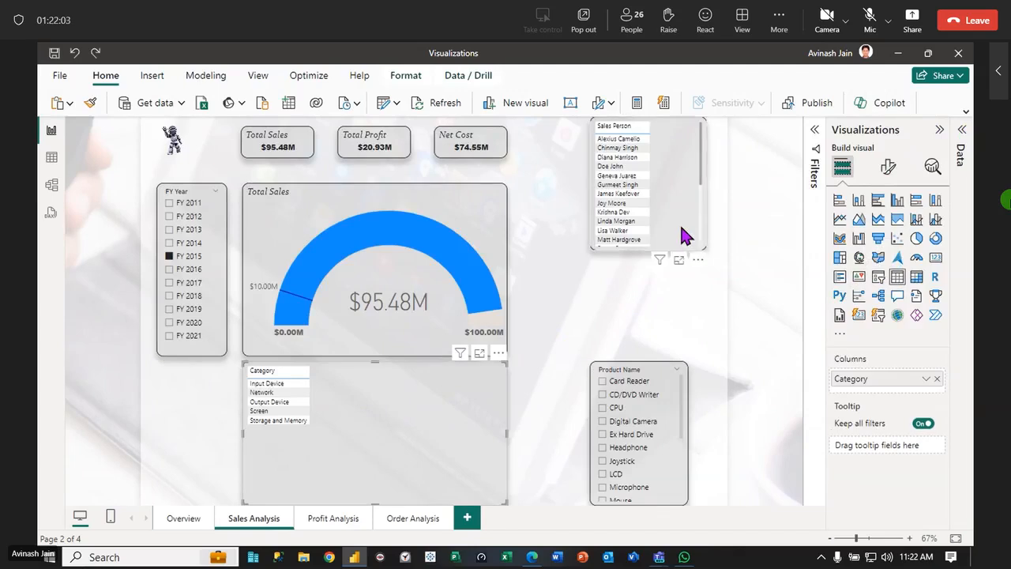
click(658, 408)
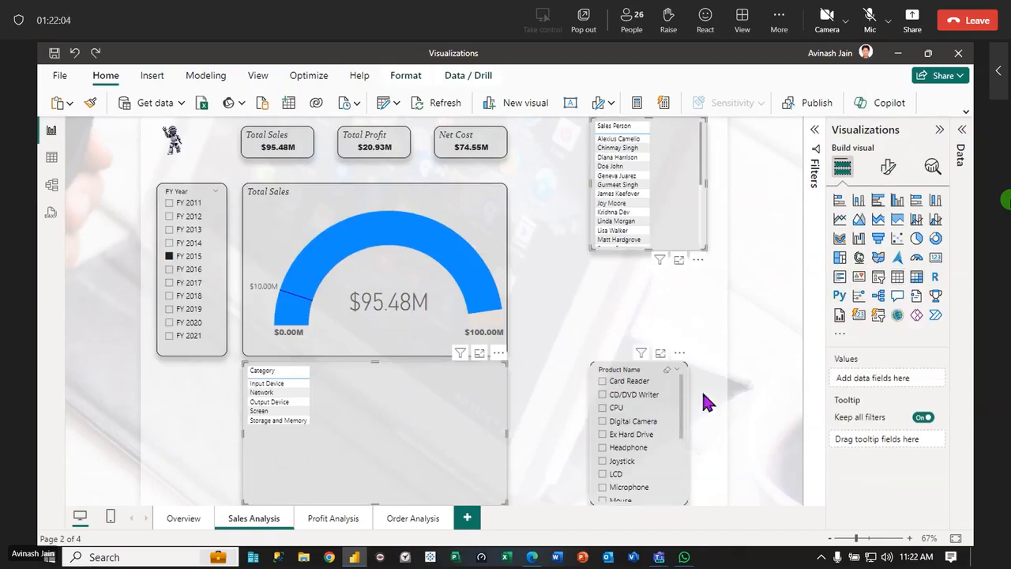
click(878, 276)
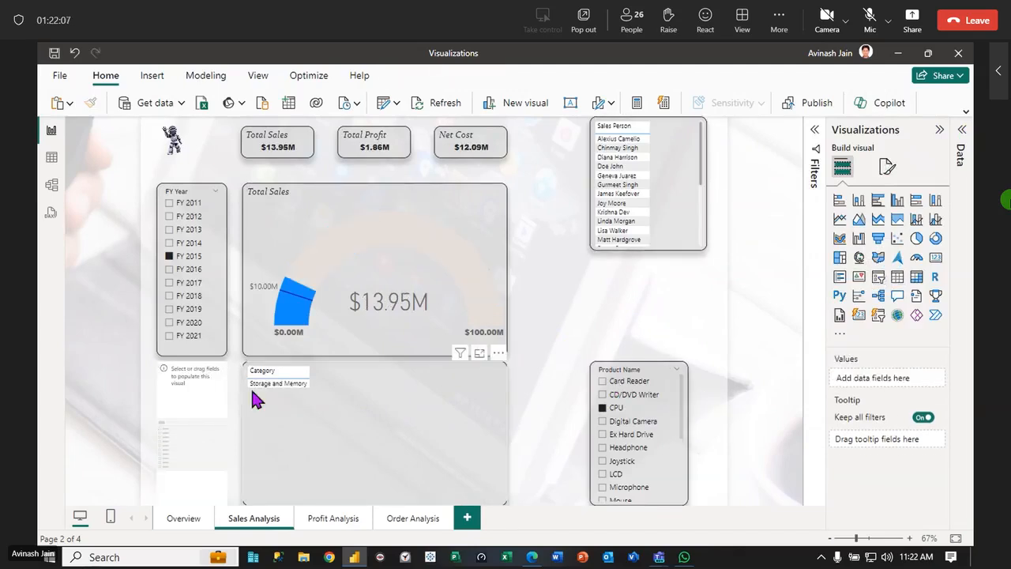
key(Delete)
Convert the Category and Sales Person tables to slicers and clear the CPU selection in the Product Name slicer
click(439, 416)
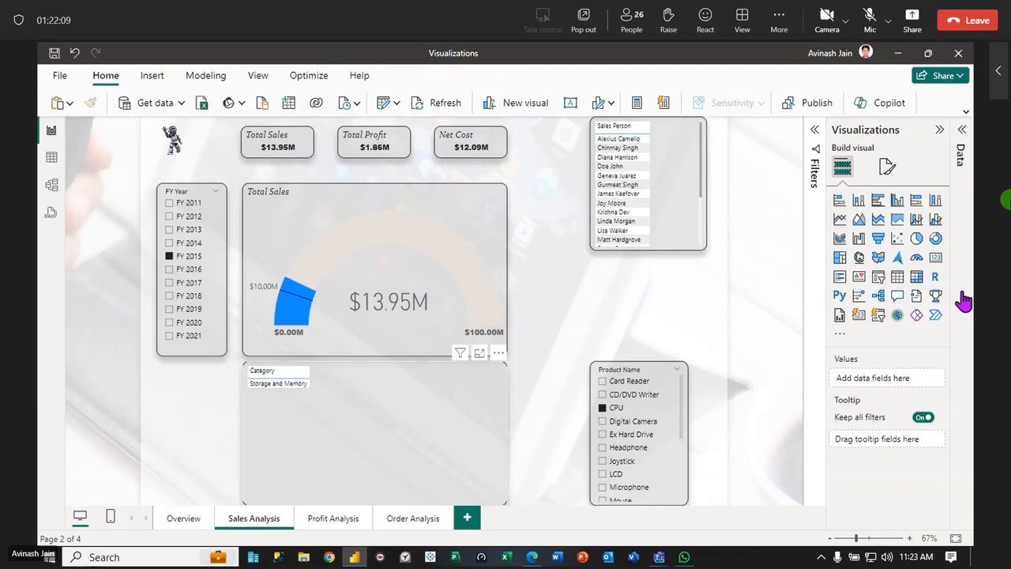
click(878, 277)
click(688, 209)
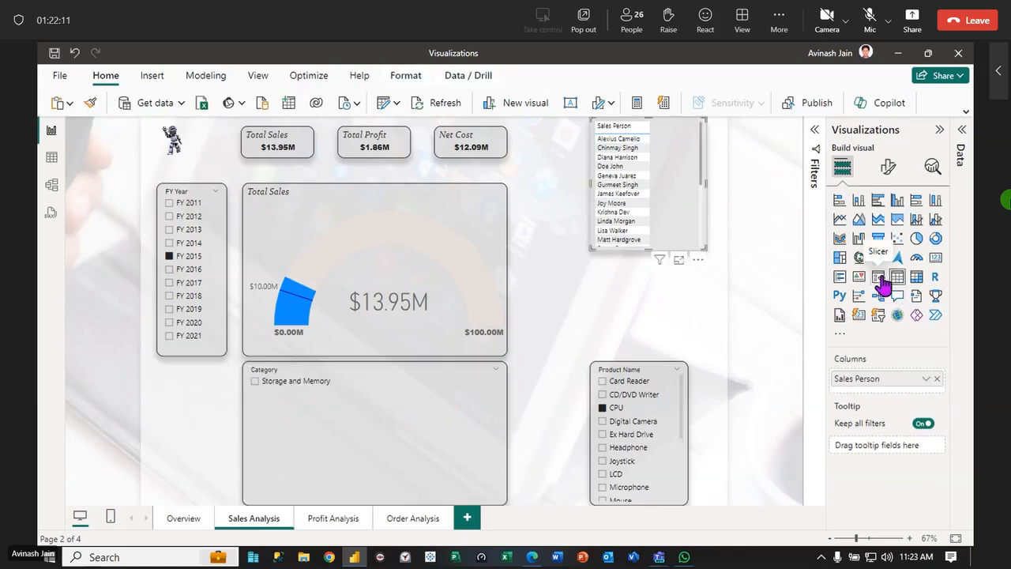
click(879, 277)
click(368, 429)
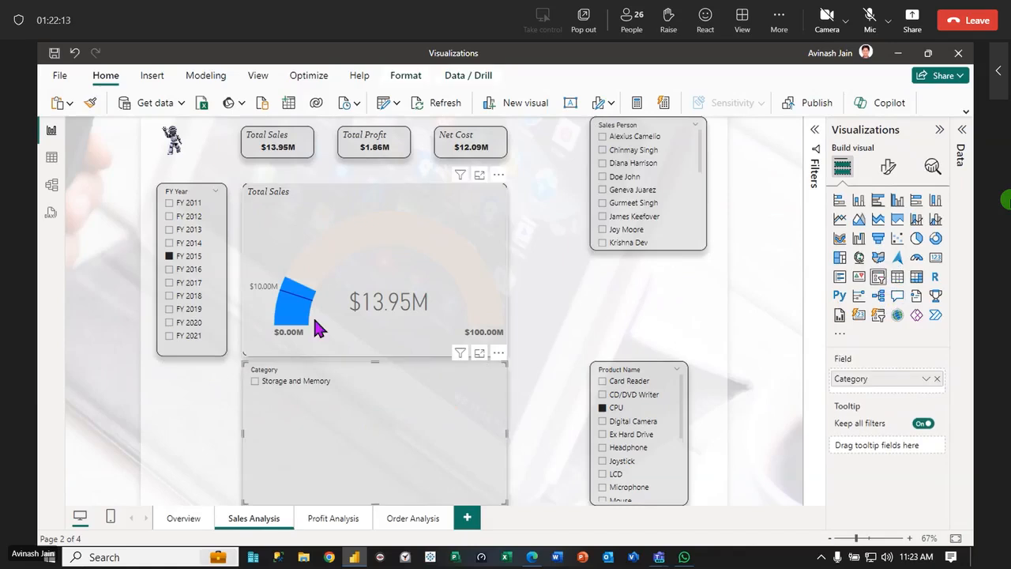
click(421, 266)
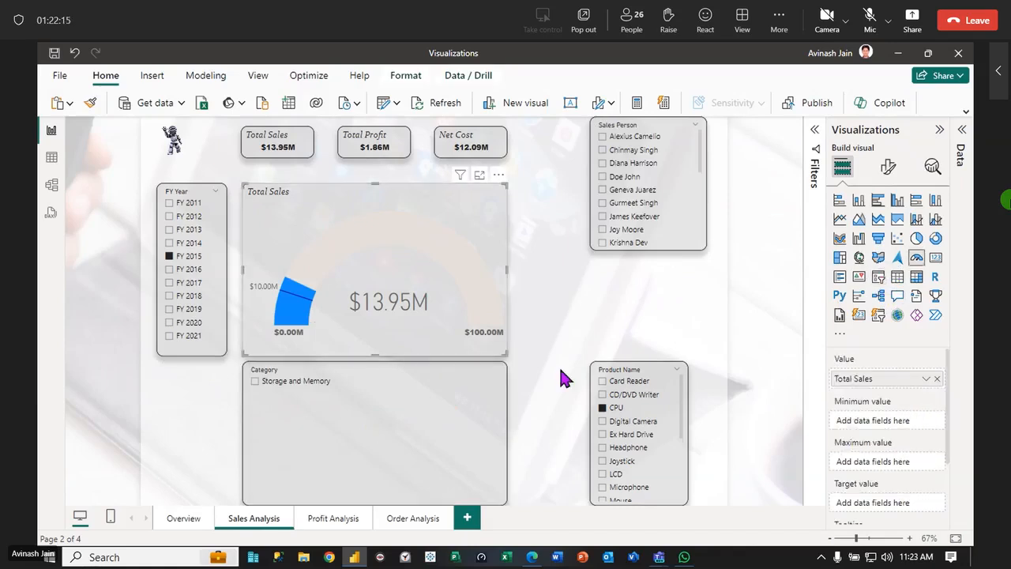
click(667, 369)
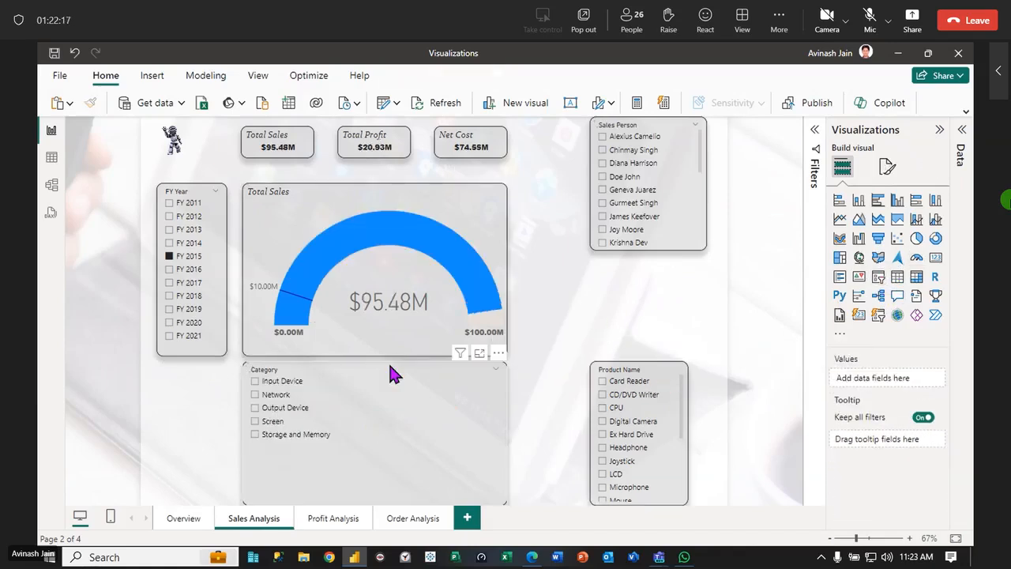
Move the Category slicer out from under the gauge, and place the Sales Person slicer beside the Net Cost card, shortened to two rows
click(388, 374)
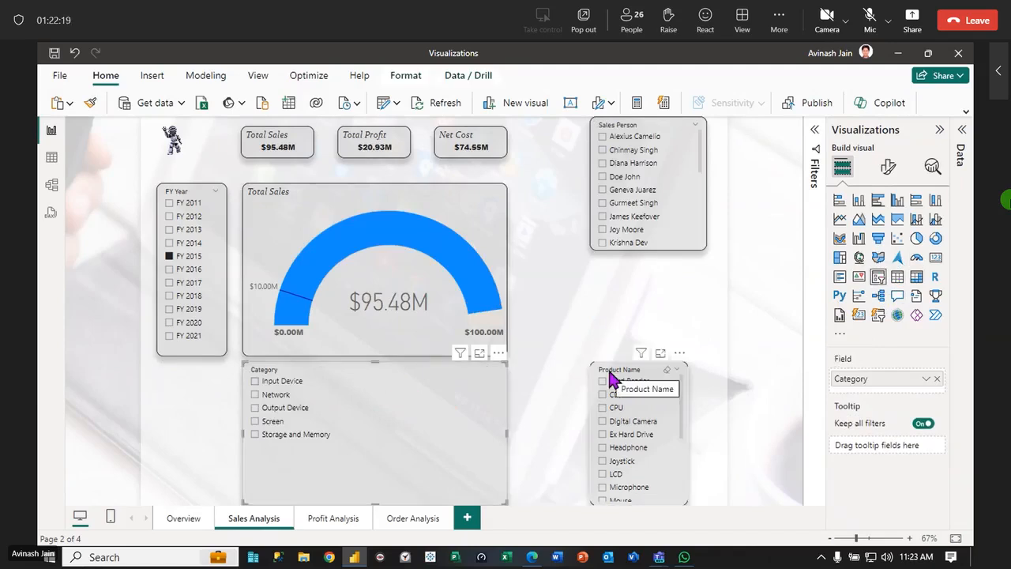
drag(429, 434, 672, 343)
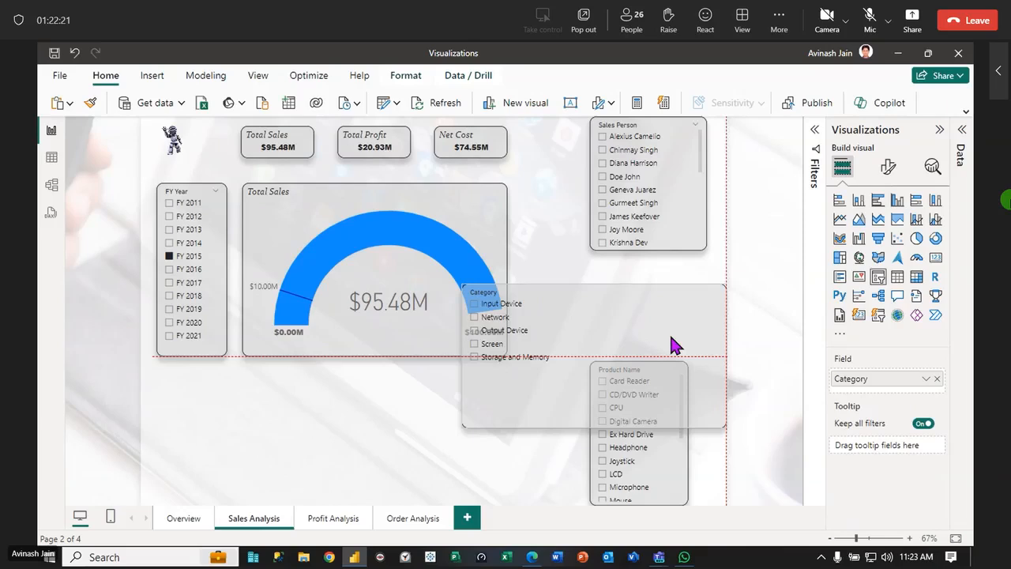
drag(666, 145, 588, 146)
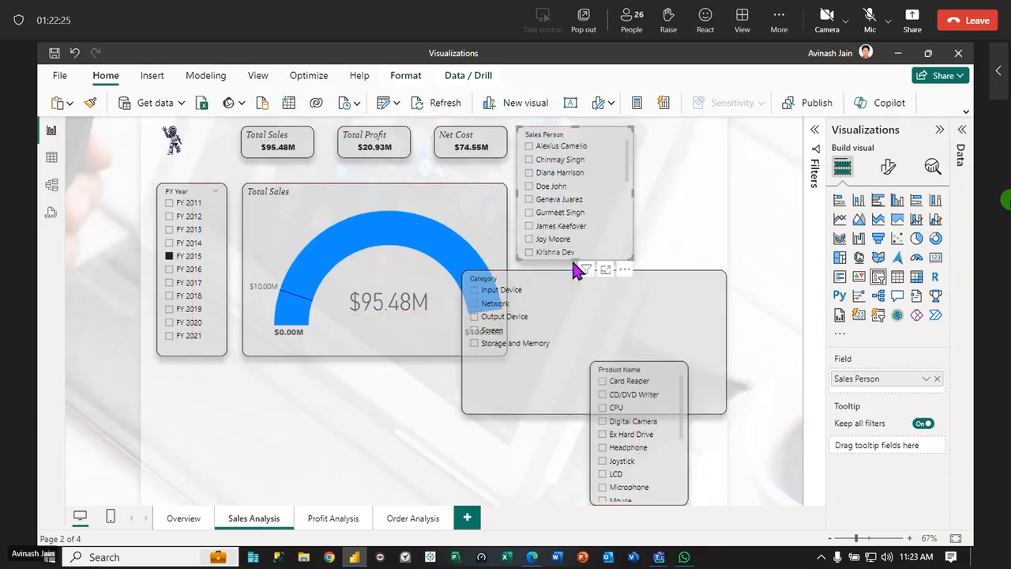
drag(571, 259, 564, 168)
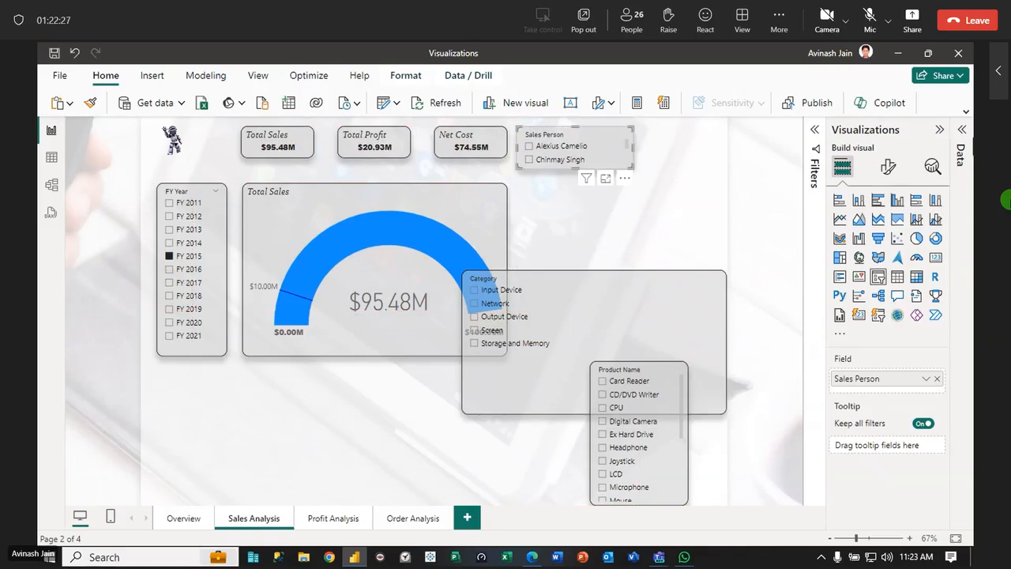
Change the Sales Person slicer's style from a vertical list to a dropdown
click(888, 166)
click(838, 269)
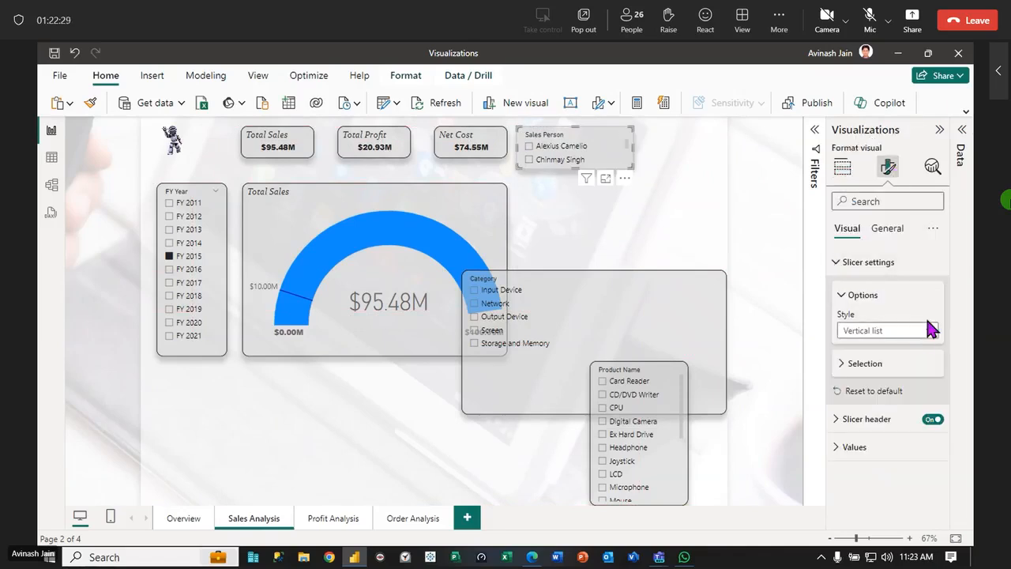
click(929, 330)
click(859, 380)
Move the Product Name slicer directly below the gauge and raise the Category slicer level with the gauge's upper edge
click(644, 386)
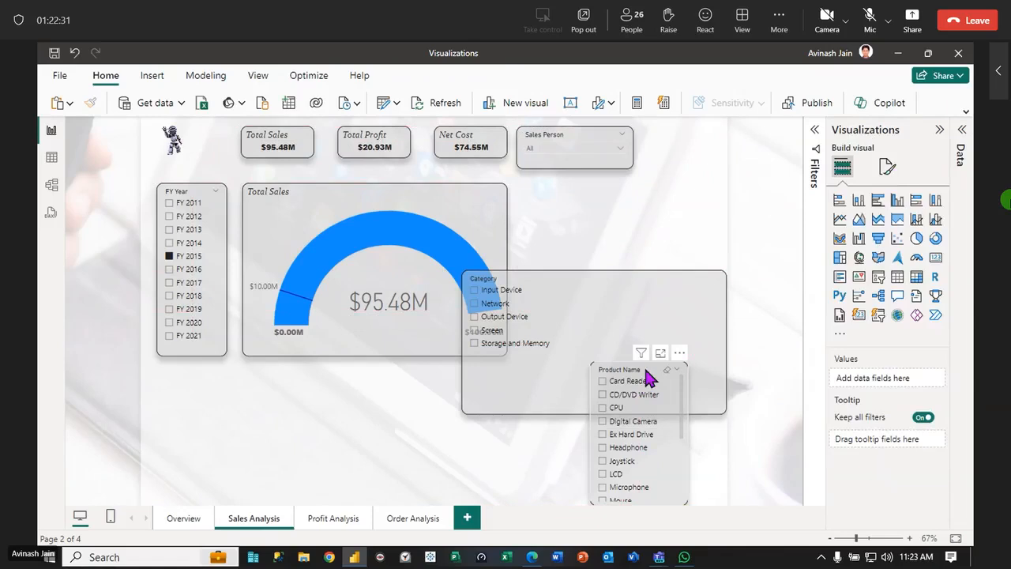
drag(610, 389, 371, 406)
drag(592, 283, 686, 199)
click(461, 261)
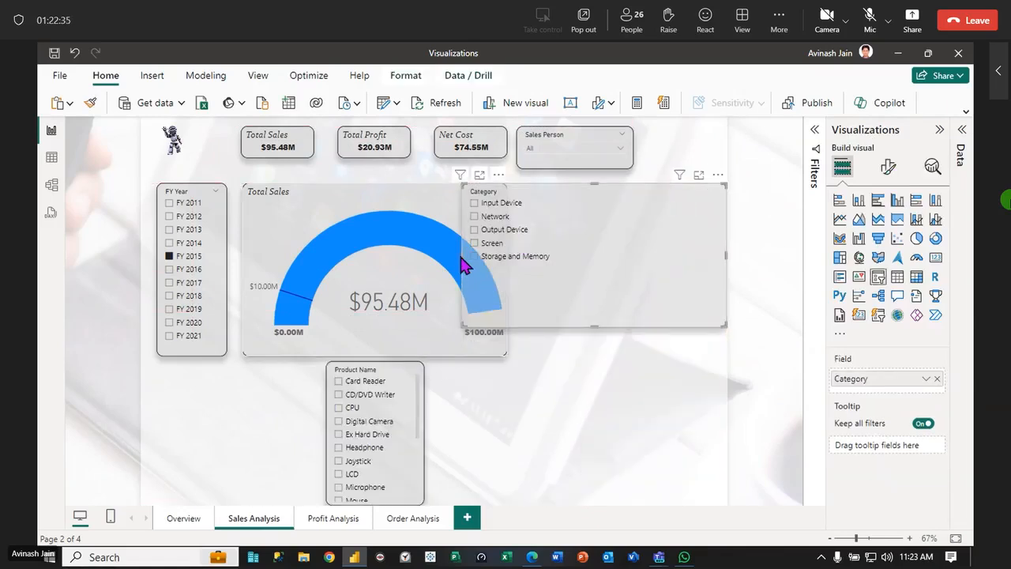
Narrow the Category slicer and align it with the KPI cards, just right of the Sales Person slicer
click(524, 289)
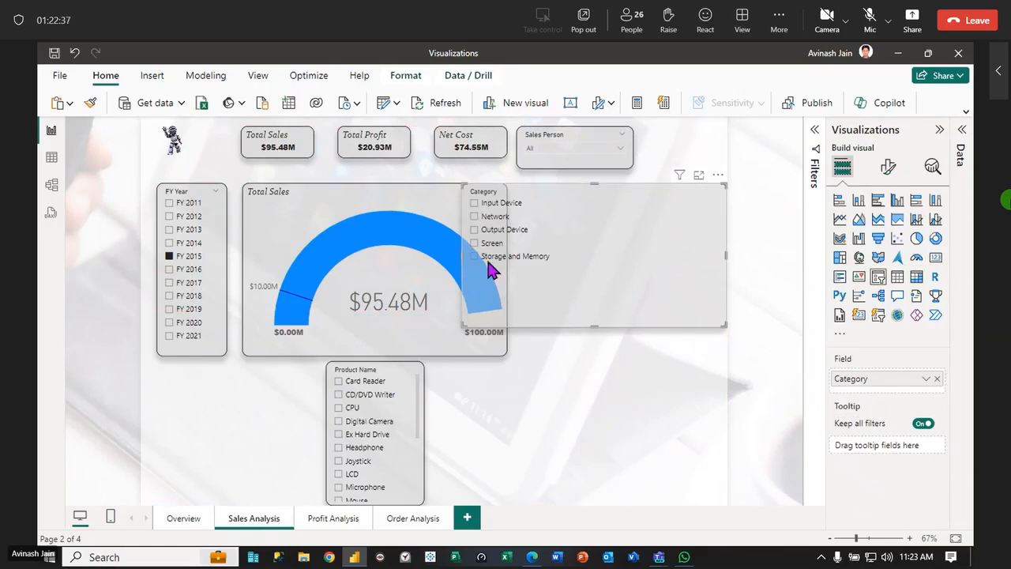
drag(467, 260, 562, 268)
drag(671, 244, 672, 192)
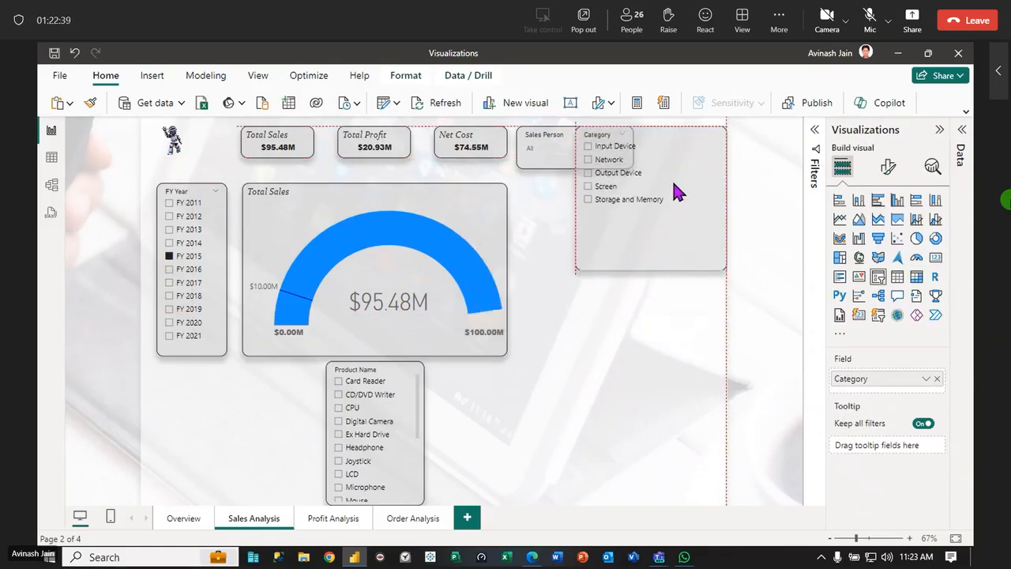
click(561, 207)
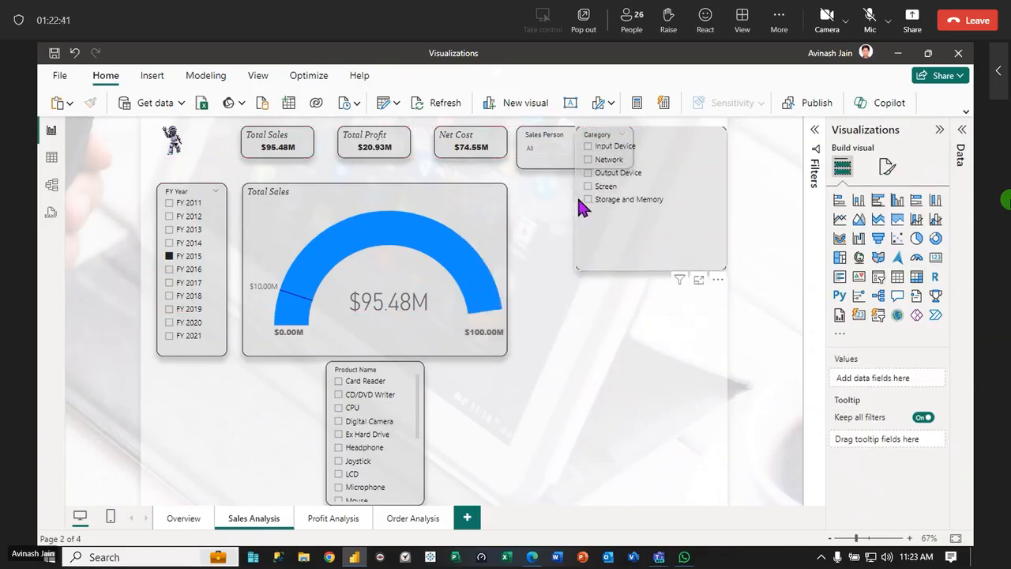
click(571, 212)
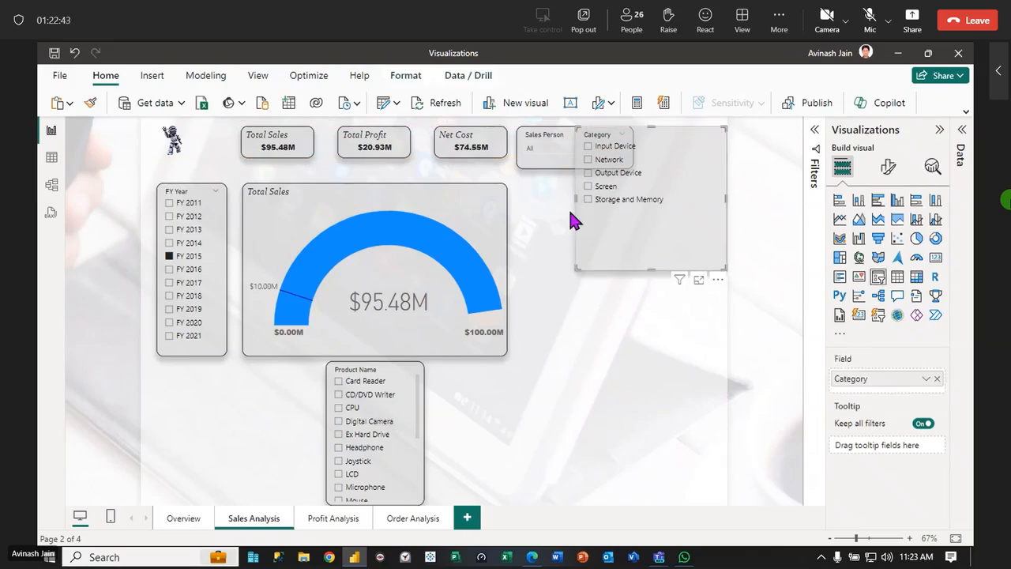
drag(578, 198, 634, 199)
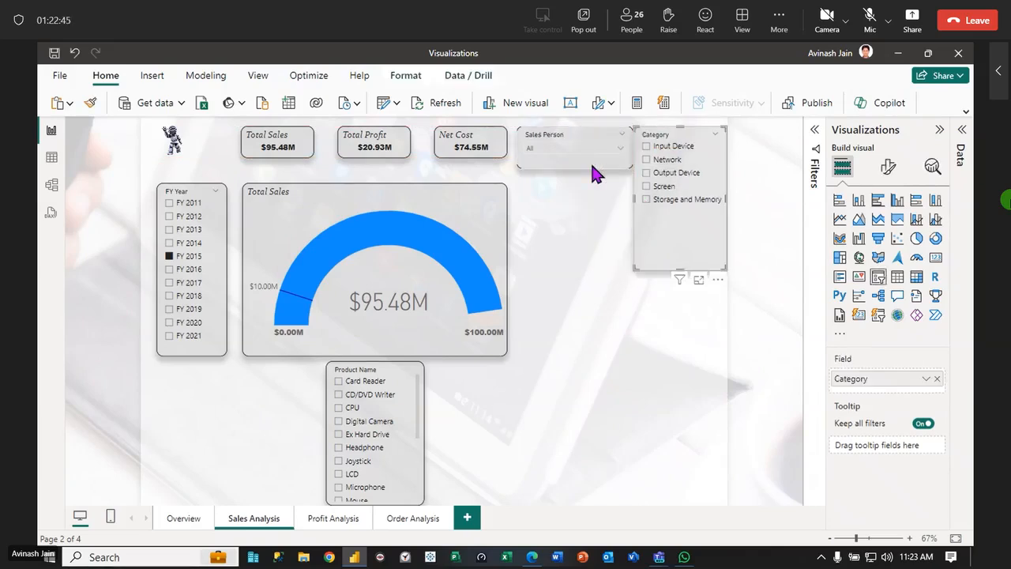
Shrink the Sales Person slicer, shift the Category slicer closer to it and shorten the Category slicer to about two rows
drag(594, 154, 575, 146)
drag(668, 139, 658, 142)
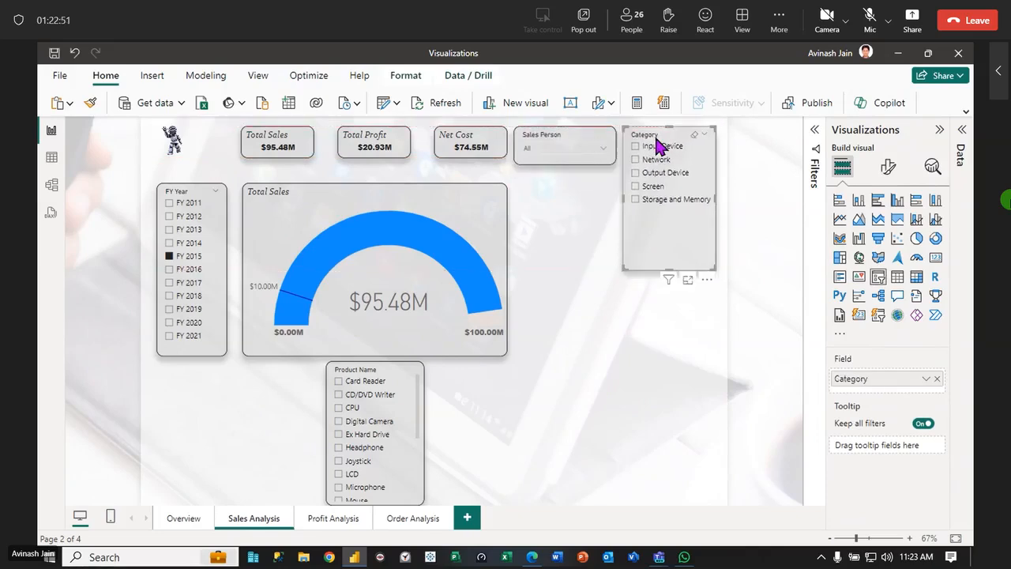
drag(670, 269, 678, 176)
Change the Category slicer's style to a dropdown and keep the slicer selected
click(888, 166)
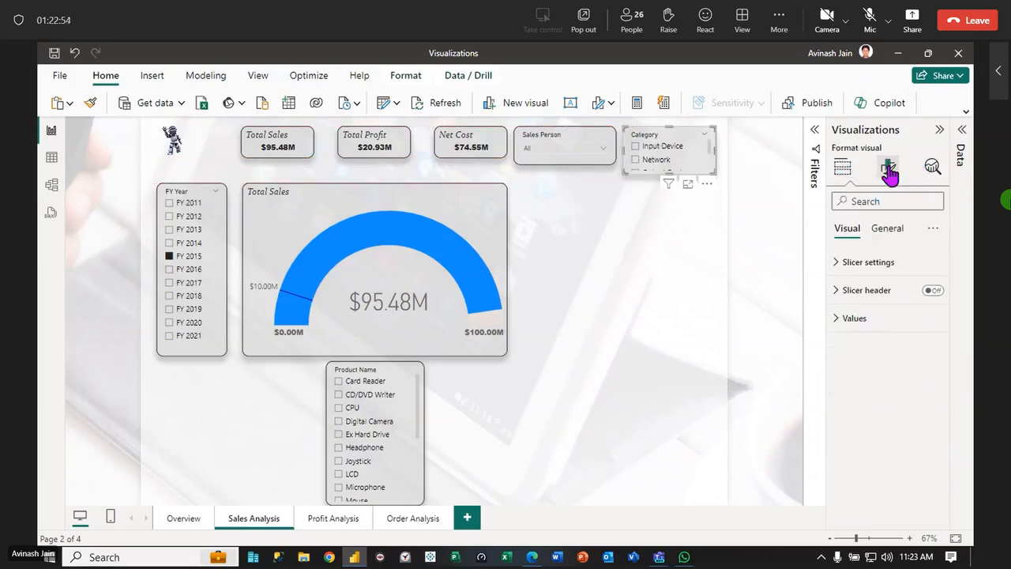
click(838, 264)
click(928, 332)
click(858, 378)
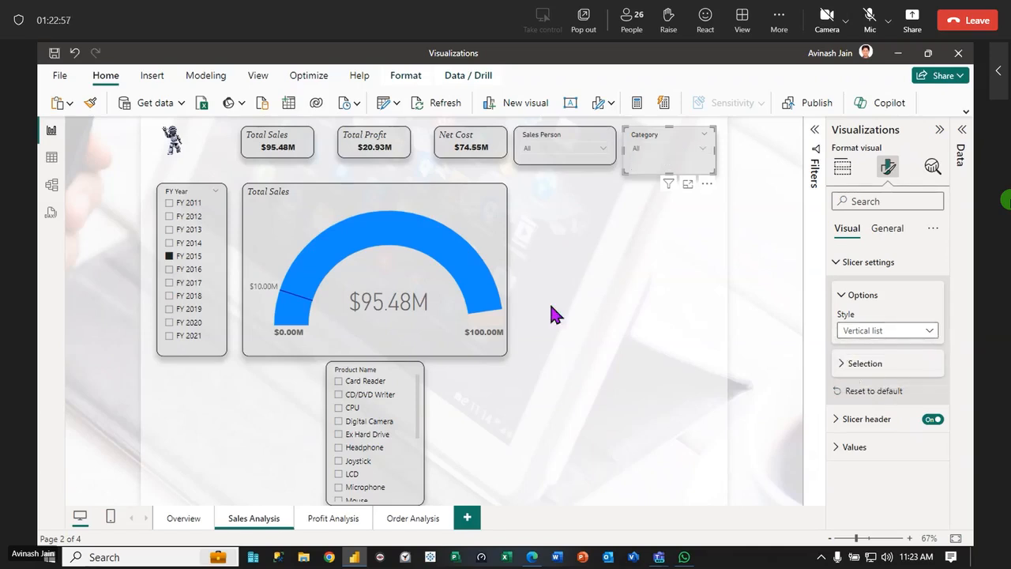
click(551, 307)
click(667, 156)
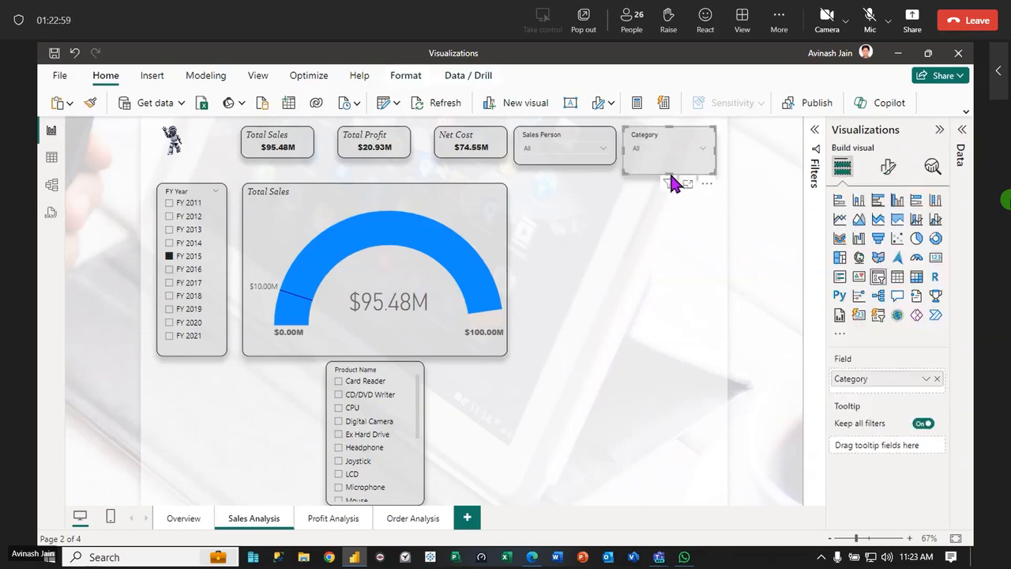
Shorten the Category slicer to the Sales Person slicer's height and move the Product Name slicer directly below the FY Year slicer
drag(666, 174, 667, 164)
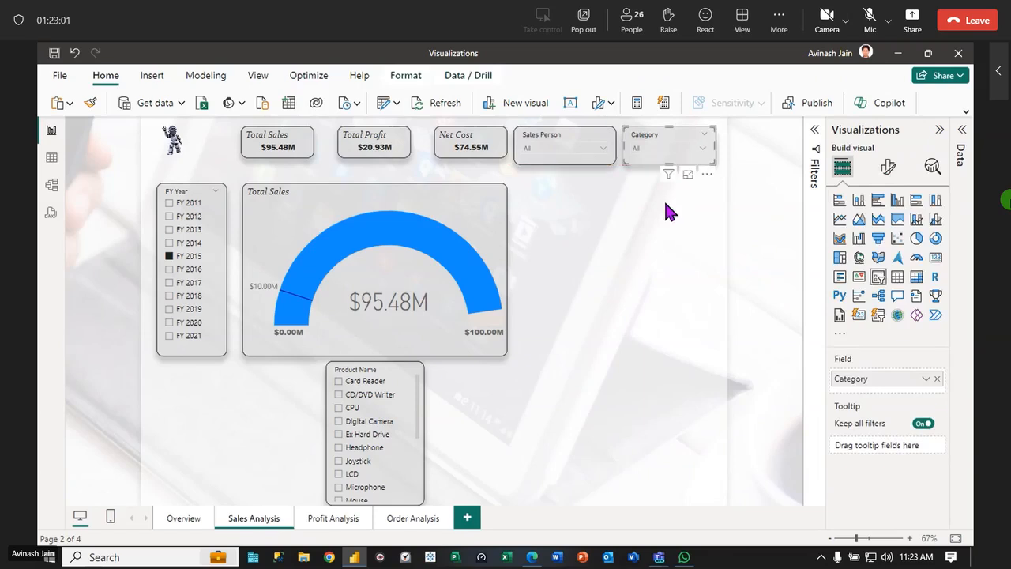
click(667, 212)
drag(376, 368, 198, 389)
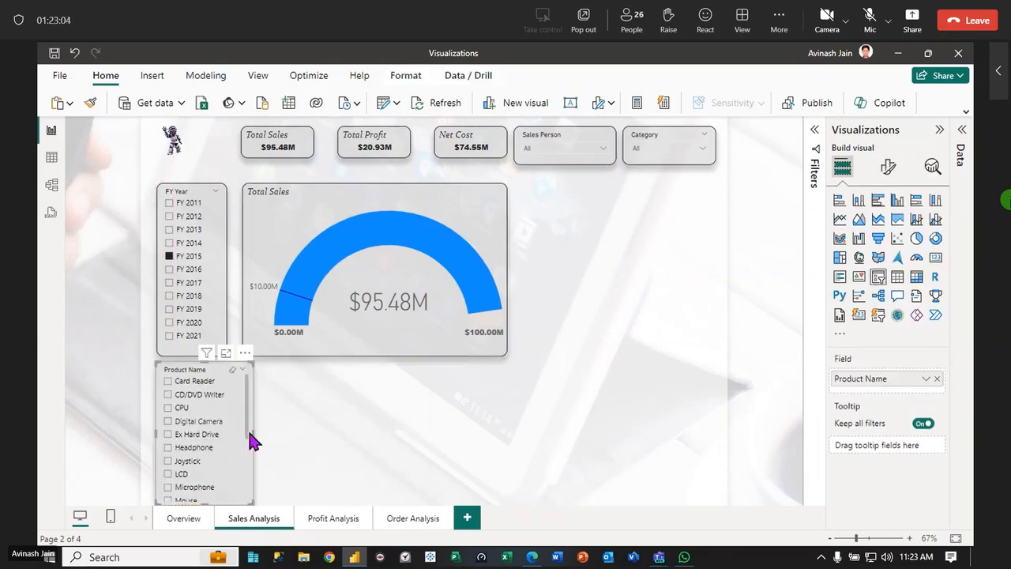
Try the Tile style and the Dropdown style on the Product Name slicer
click(889, 167)
click(840, 263)
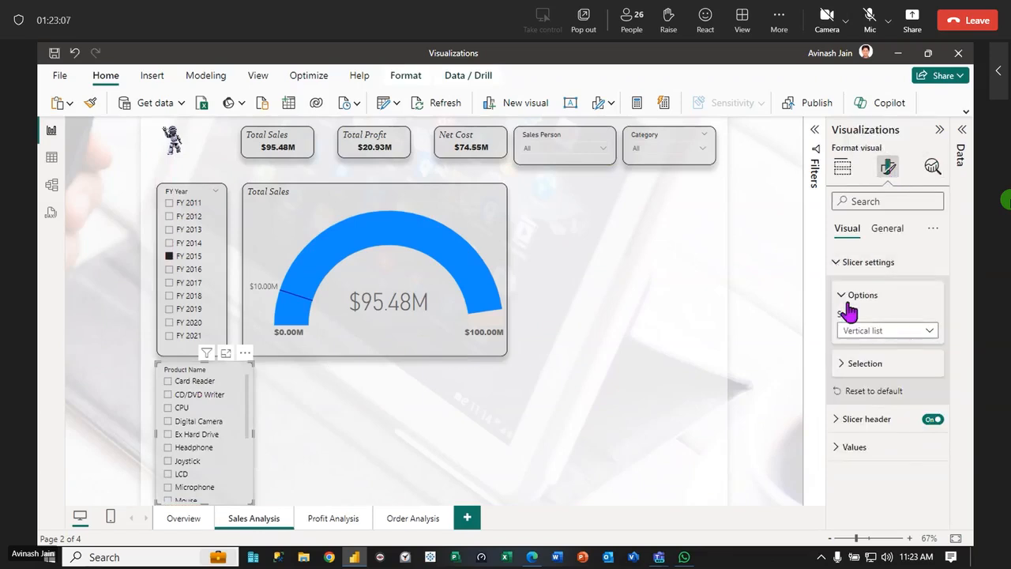
click(931, 331)
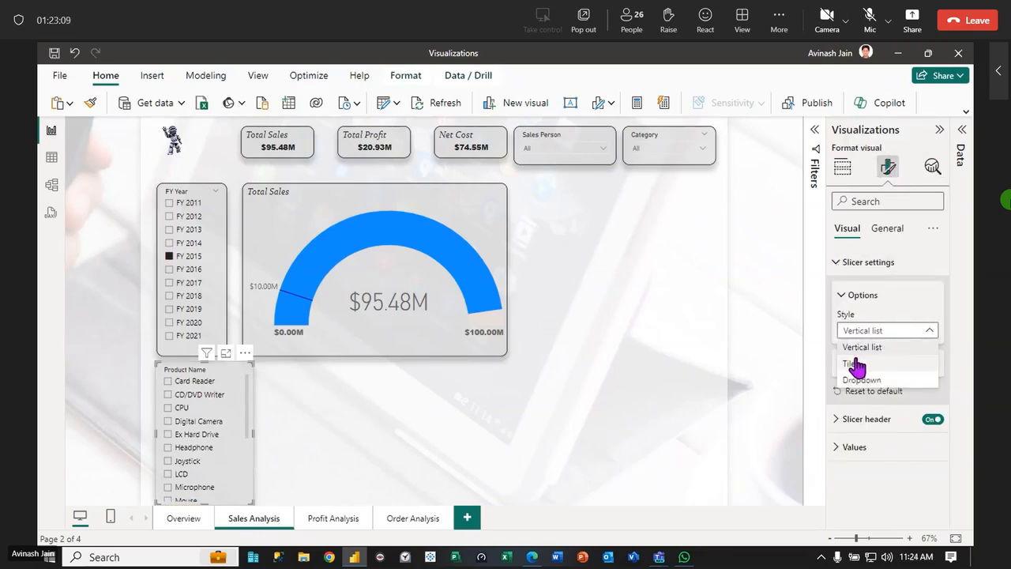
click(855, 364)
click(931, 331)
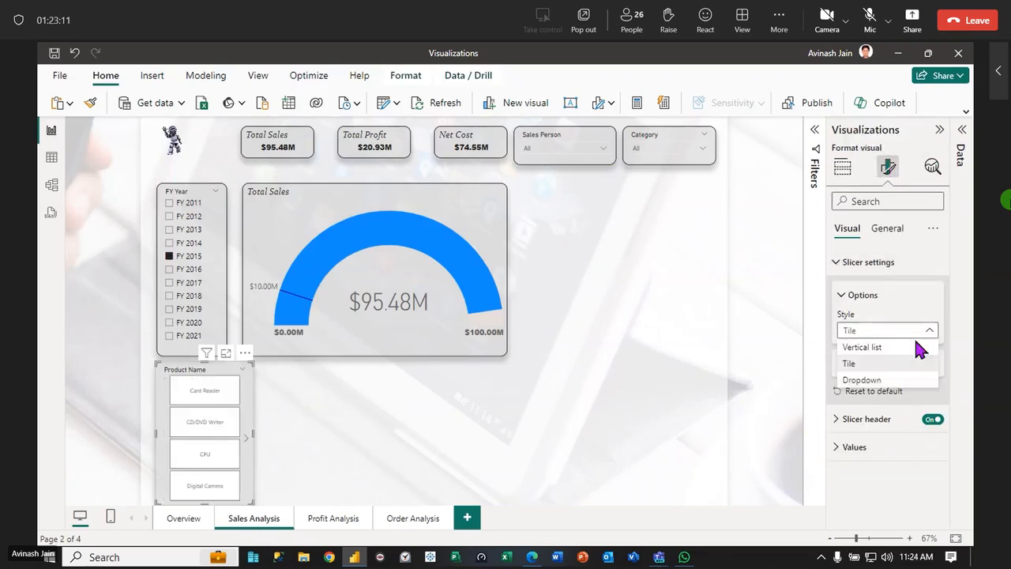
click(860, 379)
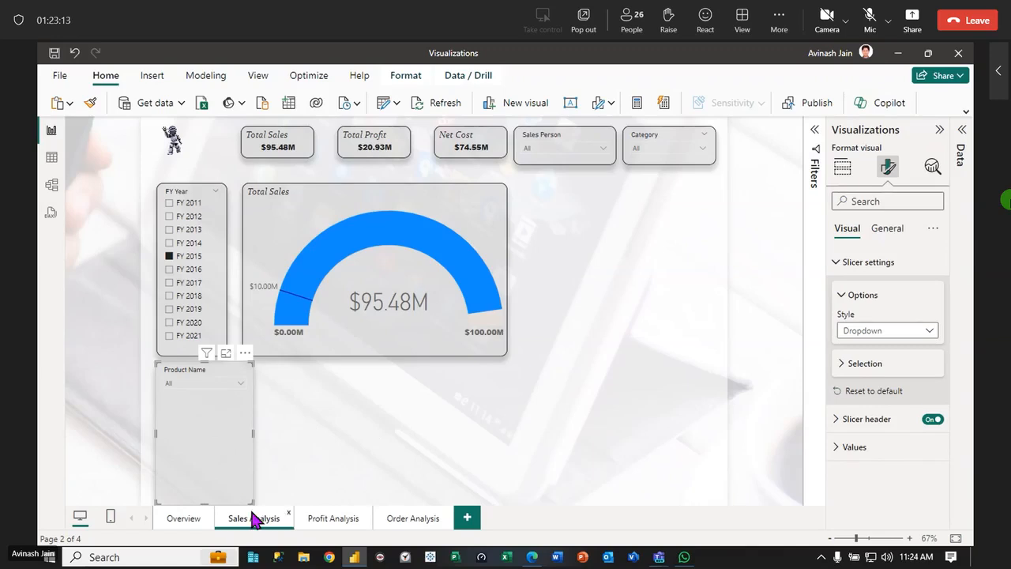
Shrink the Product Name slicer to a compact box about as wide as the FY Year slicer and shift it slightly down
drag(246, 501, 225, 405)
click(222, 426)
click(217, 398)
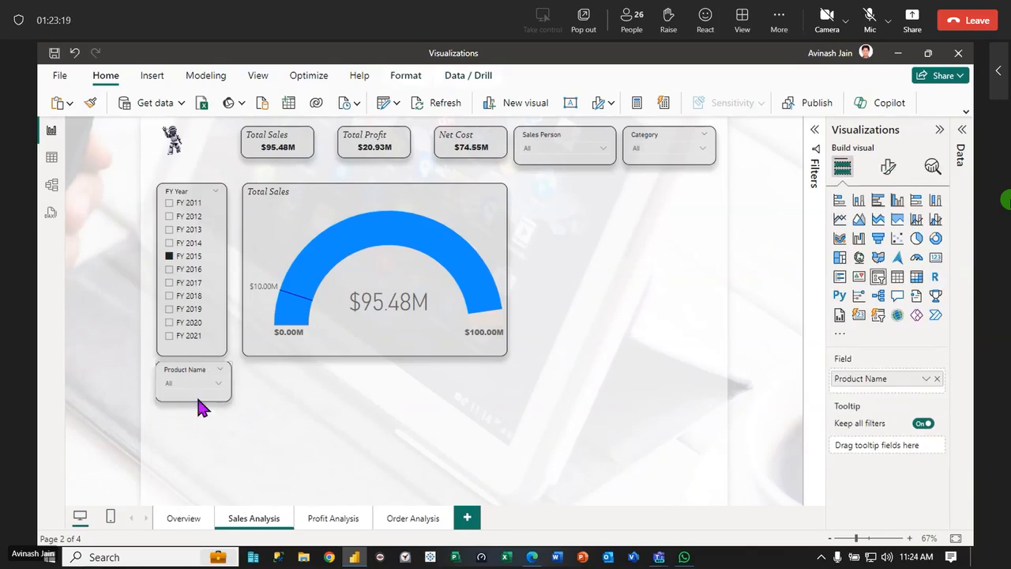
drag(201, 401, 202, 411)
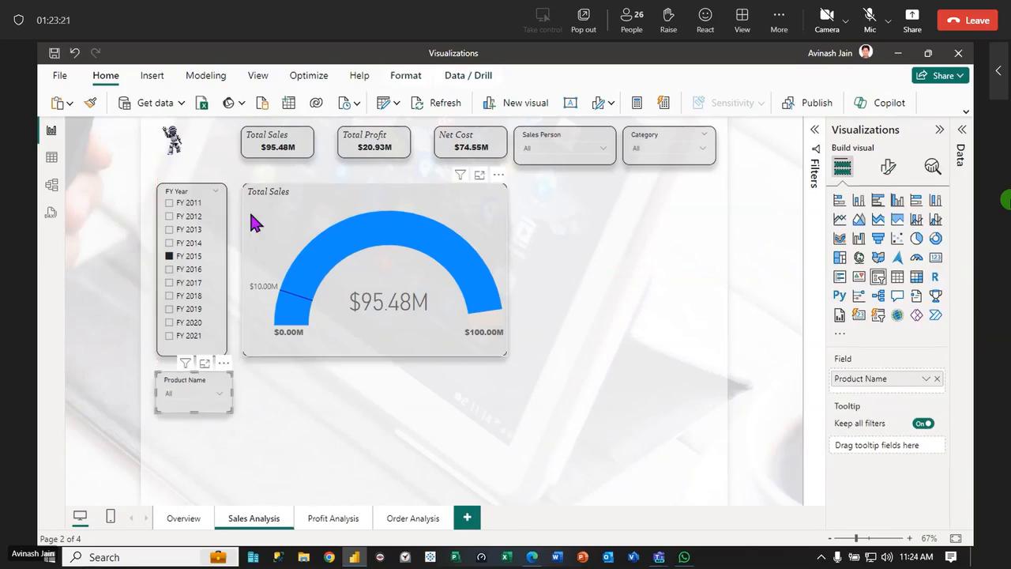
Clear the FY 2015 selection in the FY Year slicer
click(208, 193)
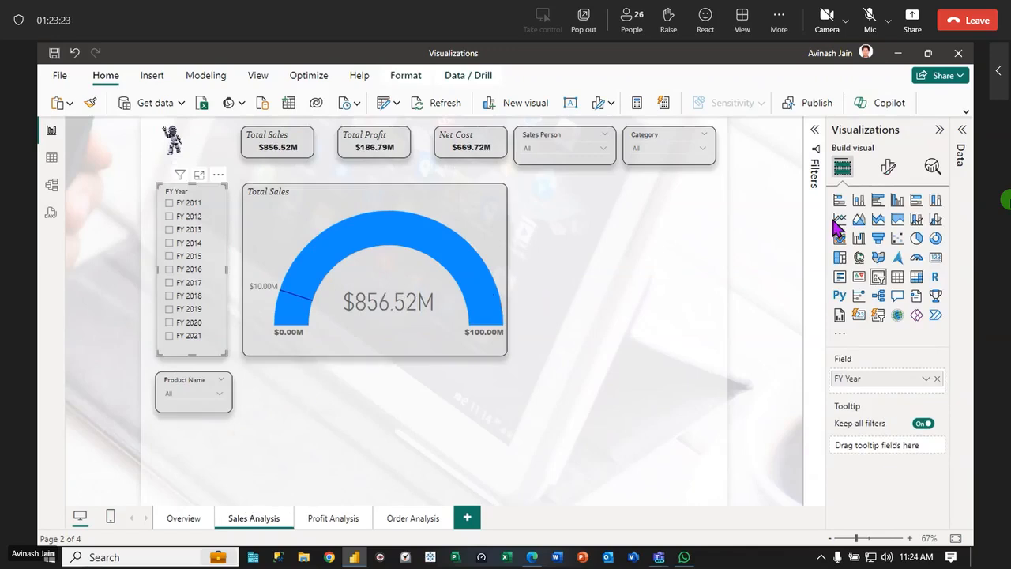
click(205, 401)
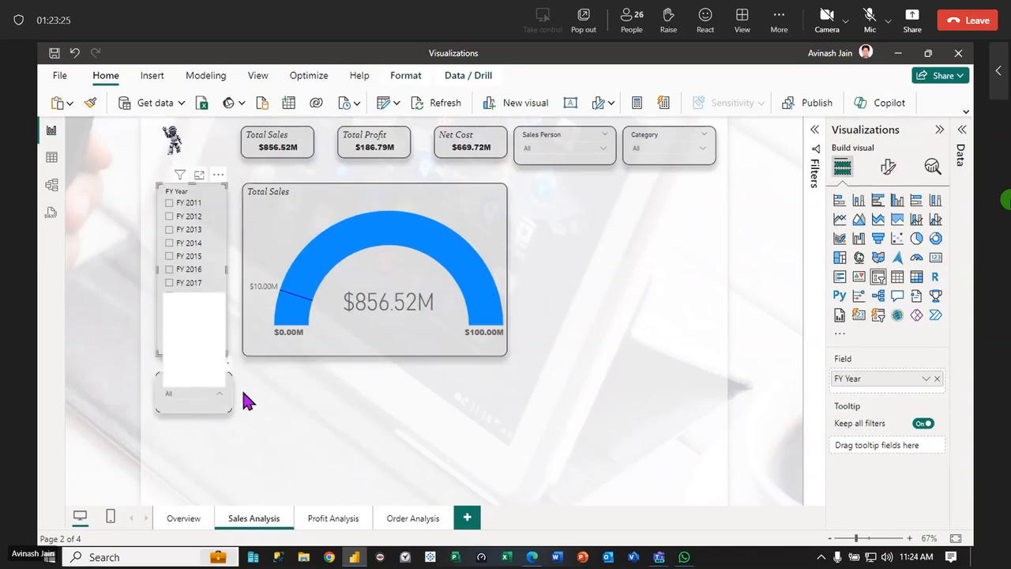
click(887, 168)
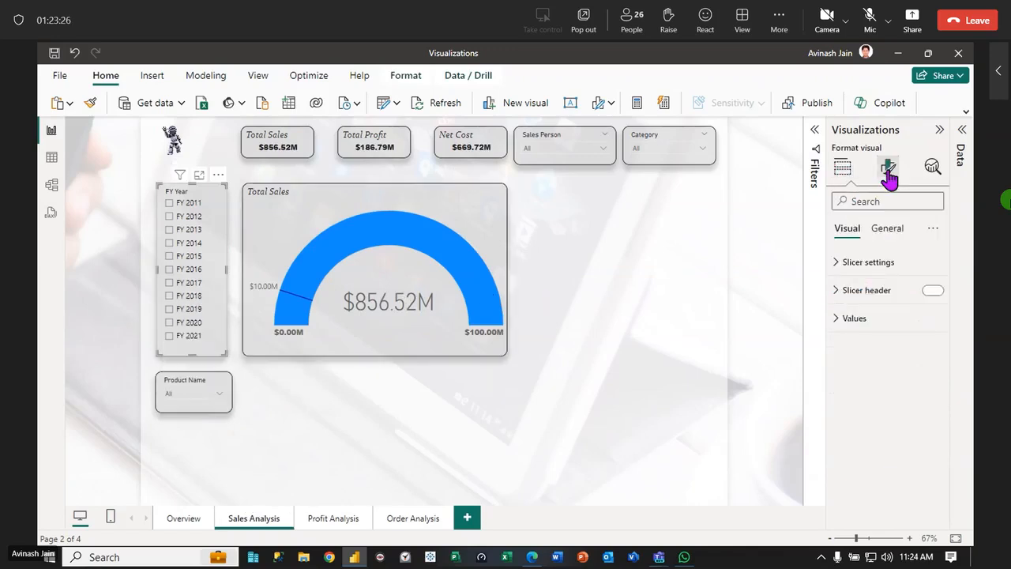
click(842, 267)
click(932, 331)
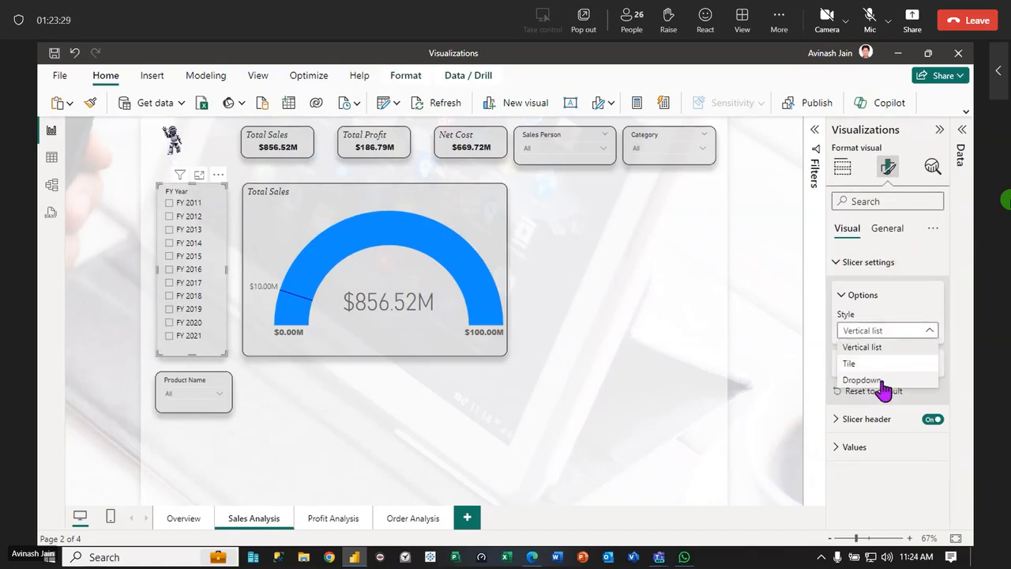
click(207, 407)
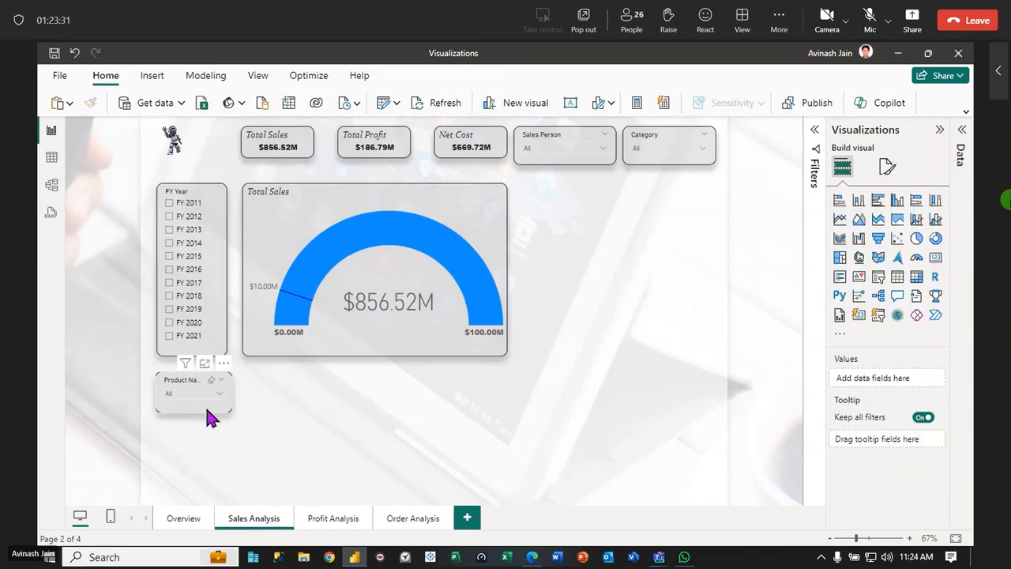
Make the Product Name slicer taller and set its style to Vertical list
drag(192, 412, 186, 478)
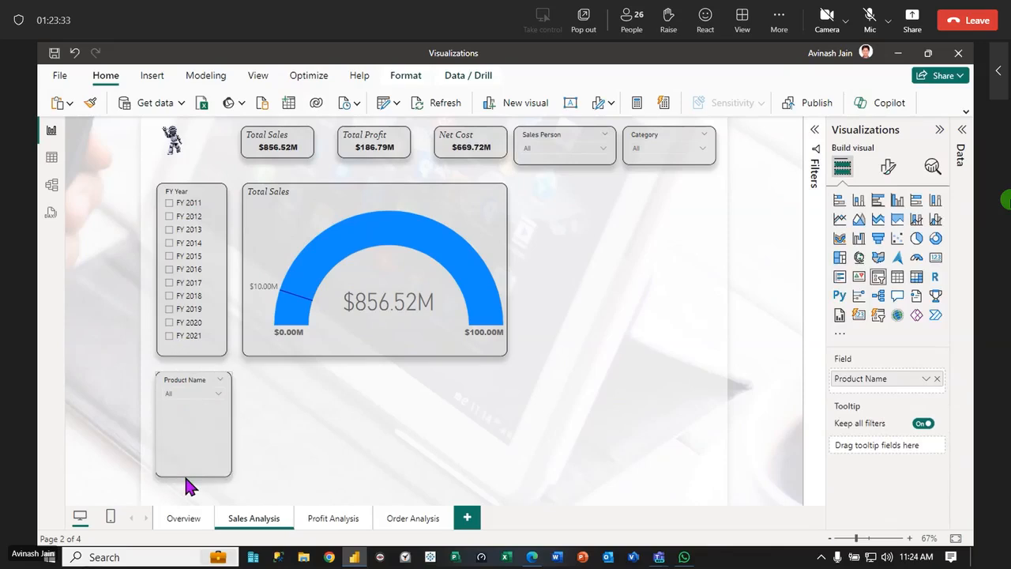
click(529, 406)
click(191, 440)
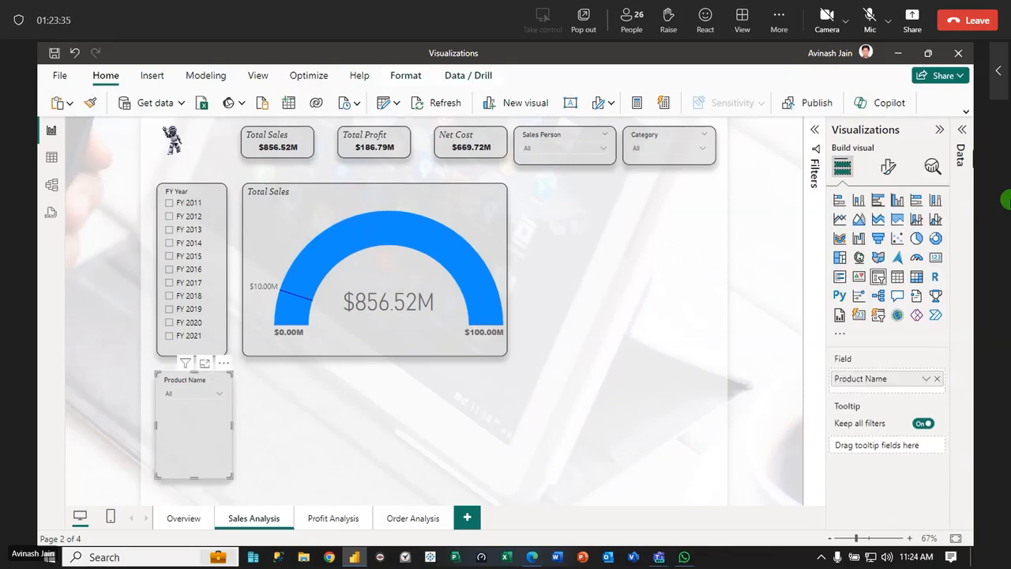
click(888, 166)
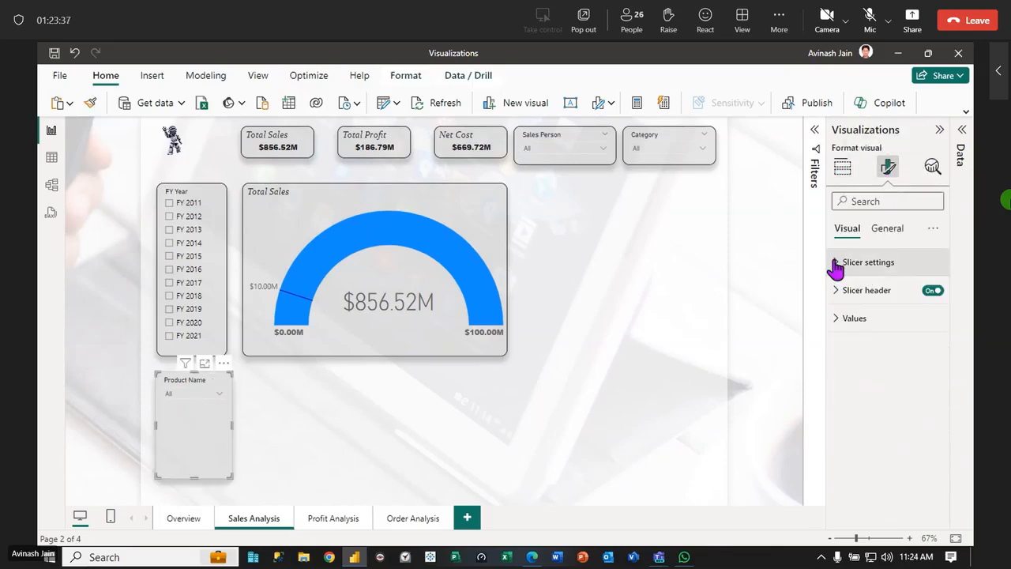
click(837, 262)
click(877, 331)
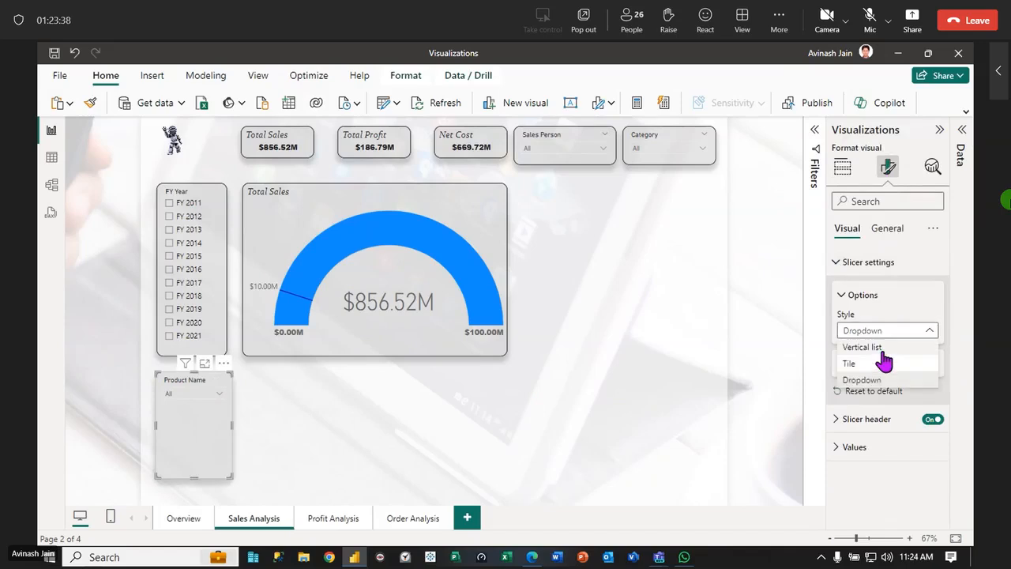
click(858, 348)
click(277, 468)
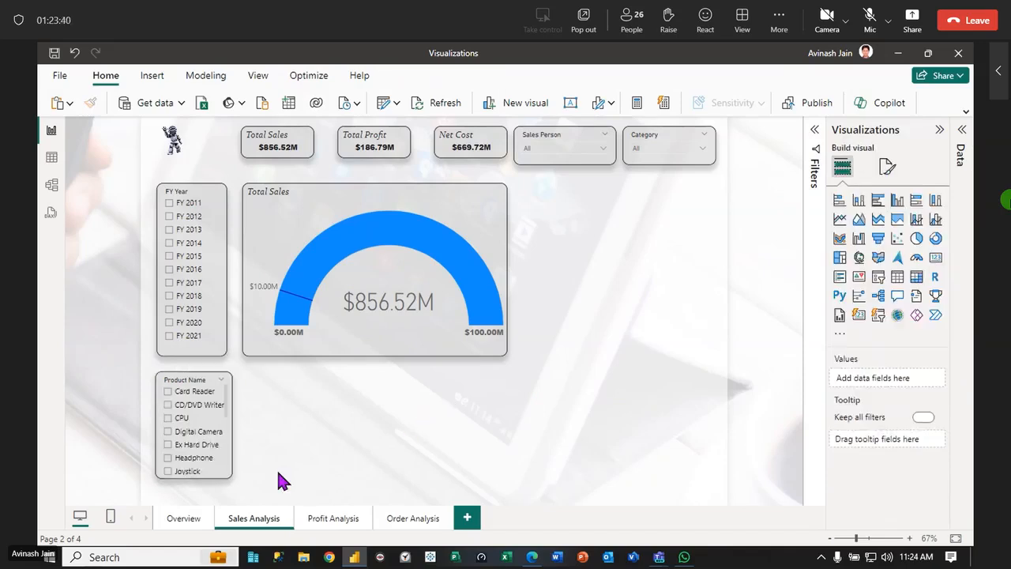
Extend the Product Name slicer downward, align it just below the FY Year slicer and narrow it to the same width
click(234, 485)
drag(226, 476, 232, 510)
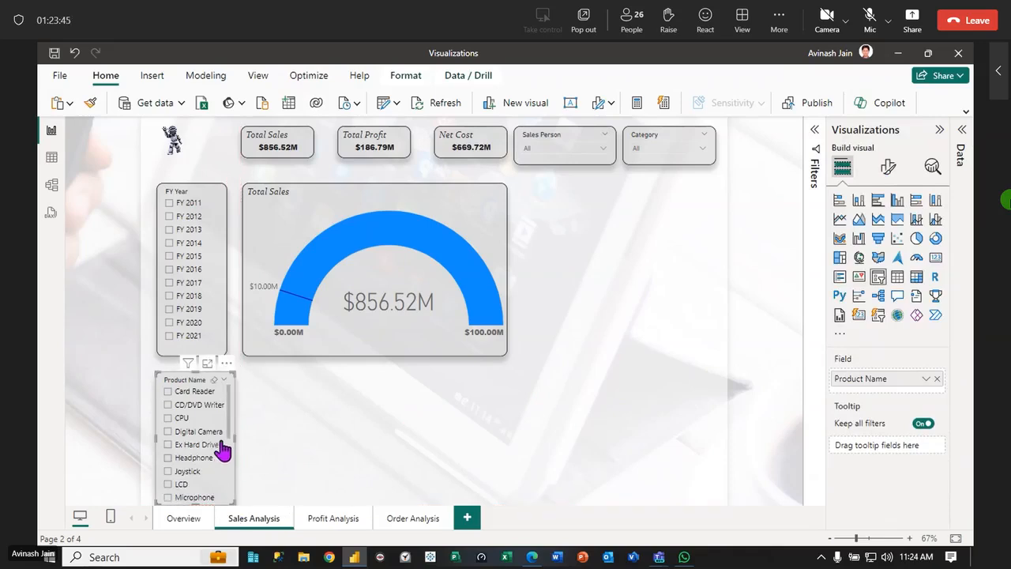
scroll(225, 450, down, 5)
drag(209, 384, 211, 379)
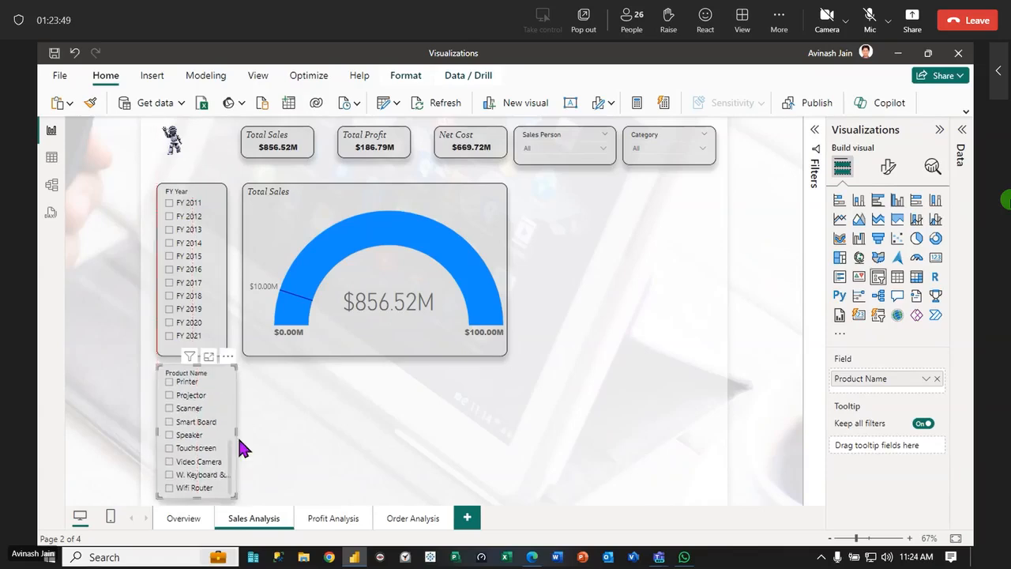
drag(237, 430, 228, 434)
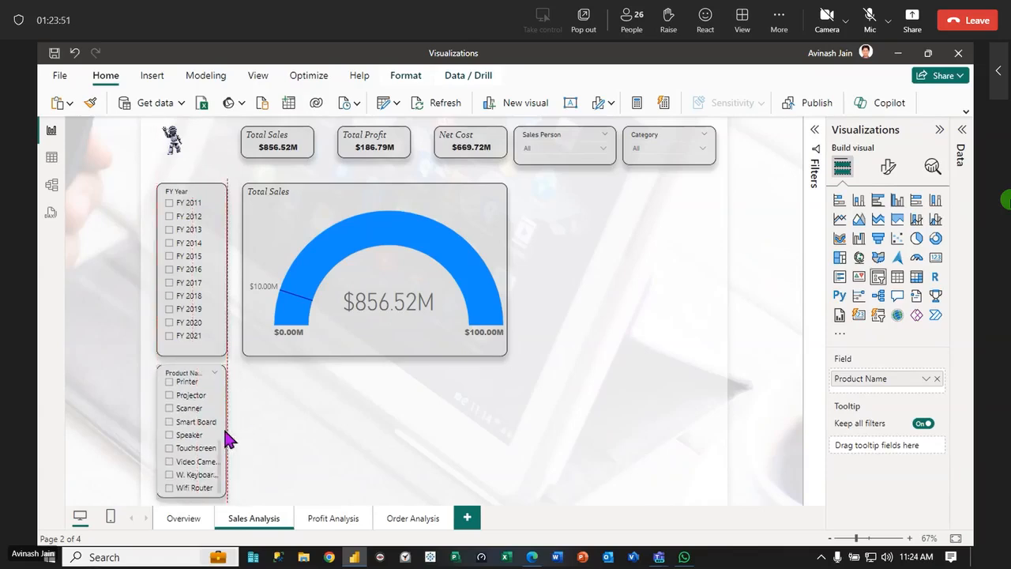
click(305, 432)
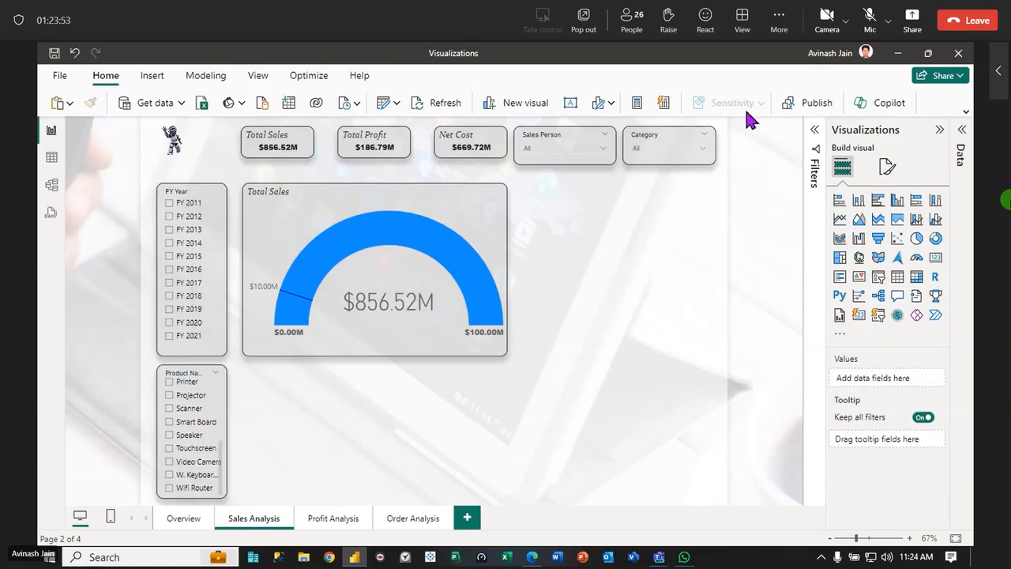
Filter the Sales Analysis page to the Output Device category with the Category slicer
click(702, 150)
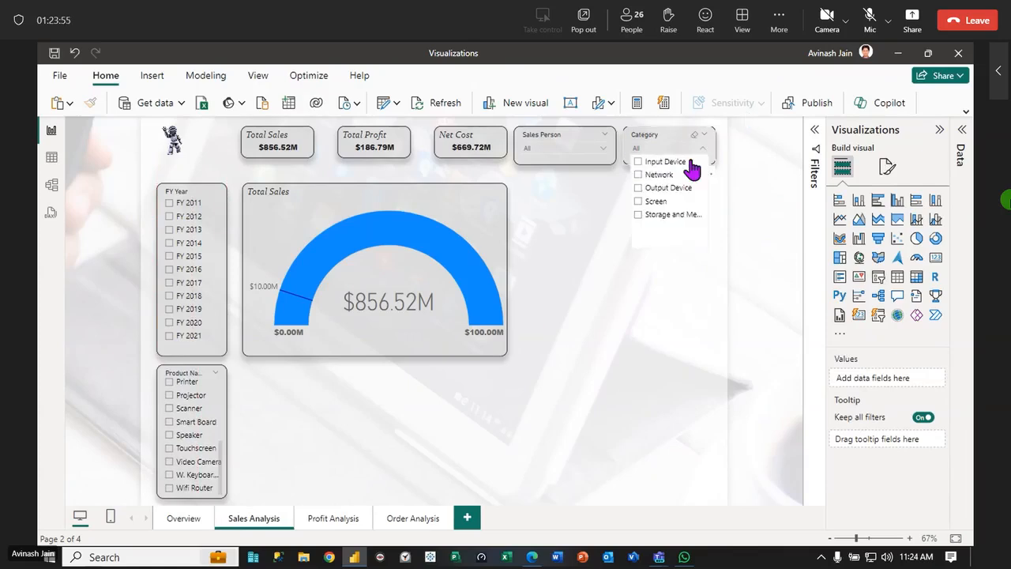
click(639, 189)
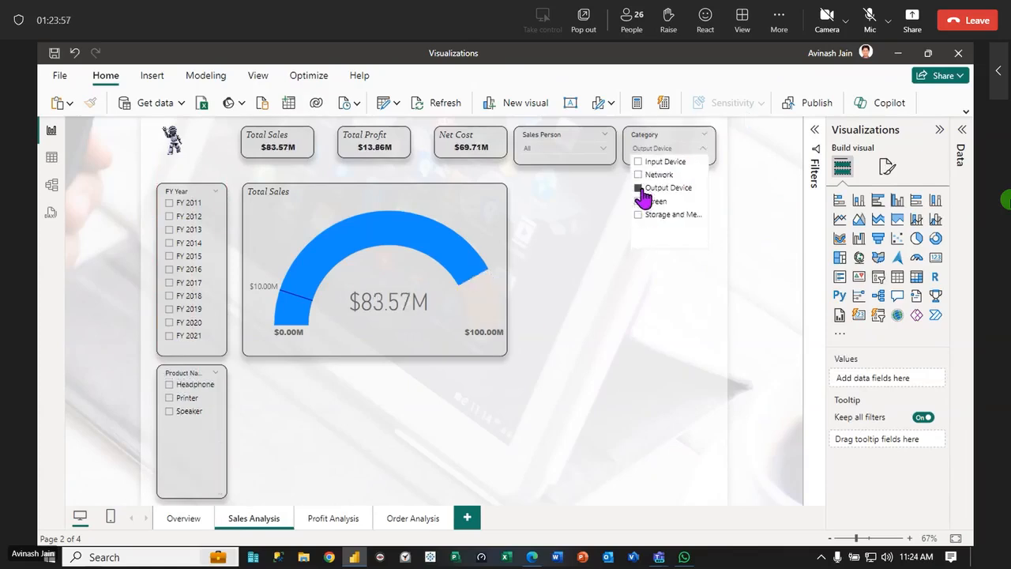
click(579, 323)
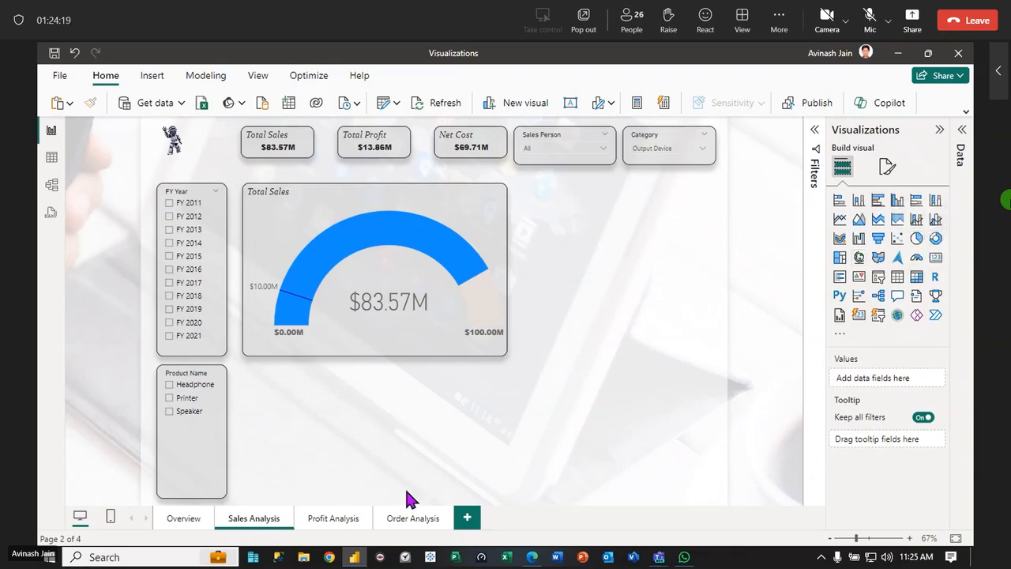
click(178, 525)
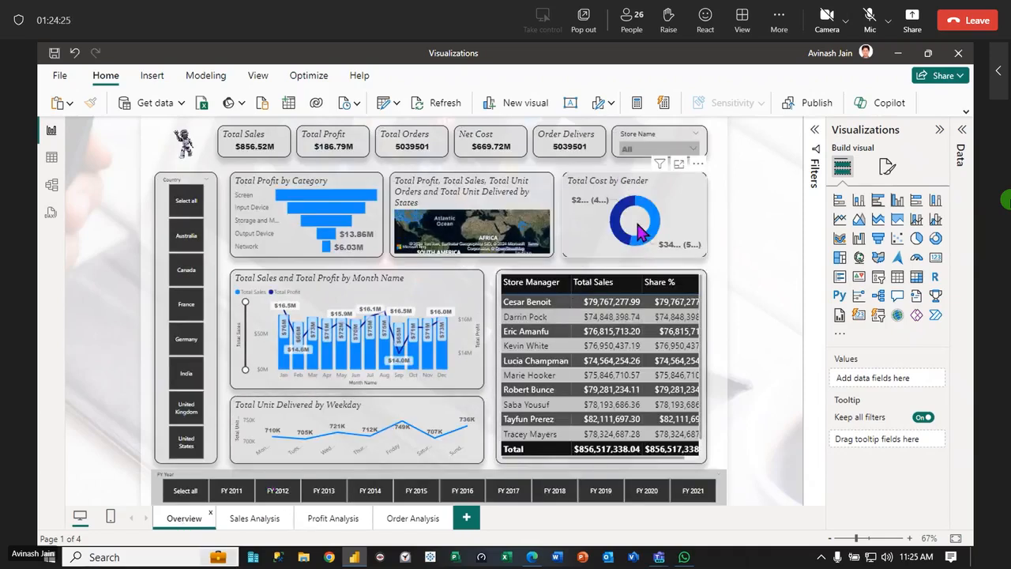
click(273, 524)
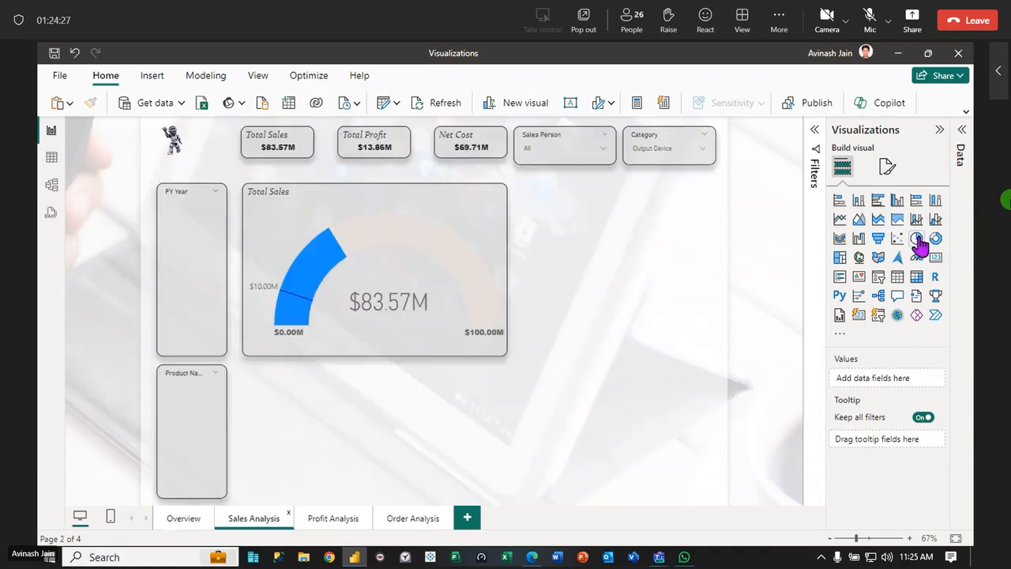
click(184, 518)
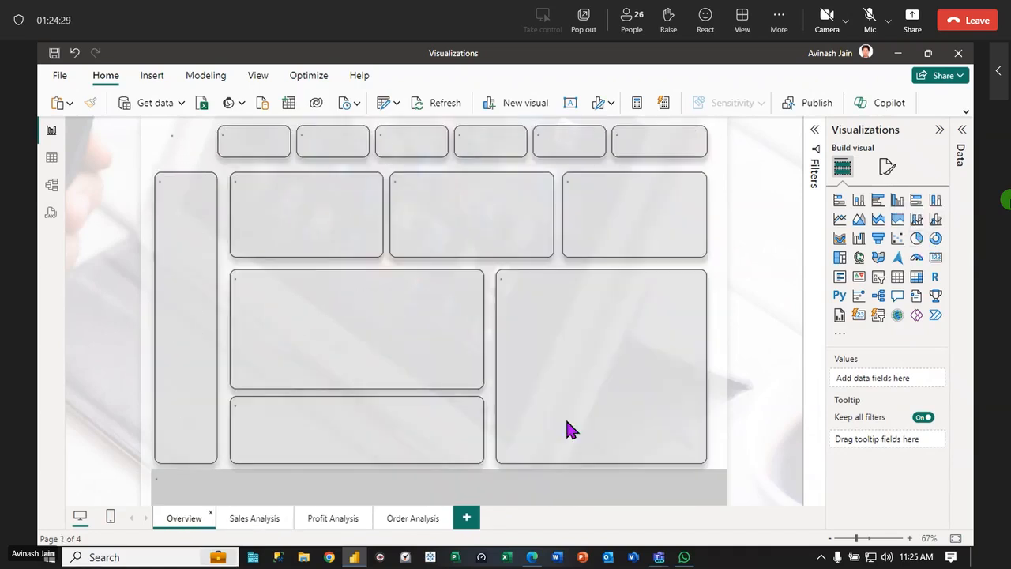
click(260, 521)
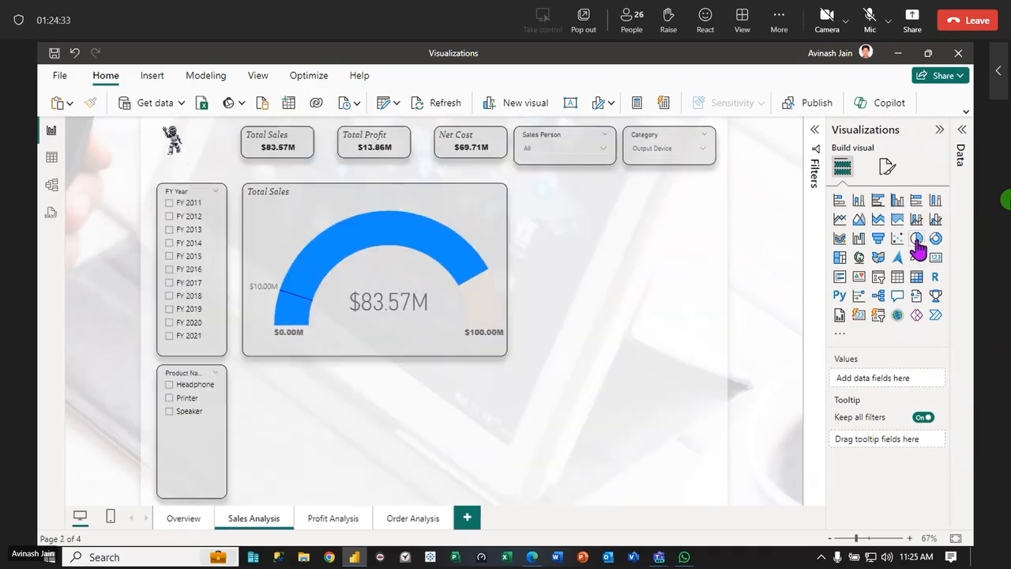
Add a pie chart below the gauge on the Sales Analysis page and fill it with the Total Sales measure
click(916, 240)
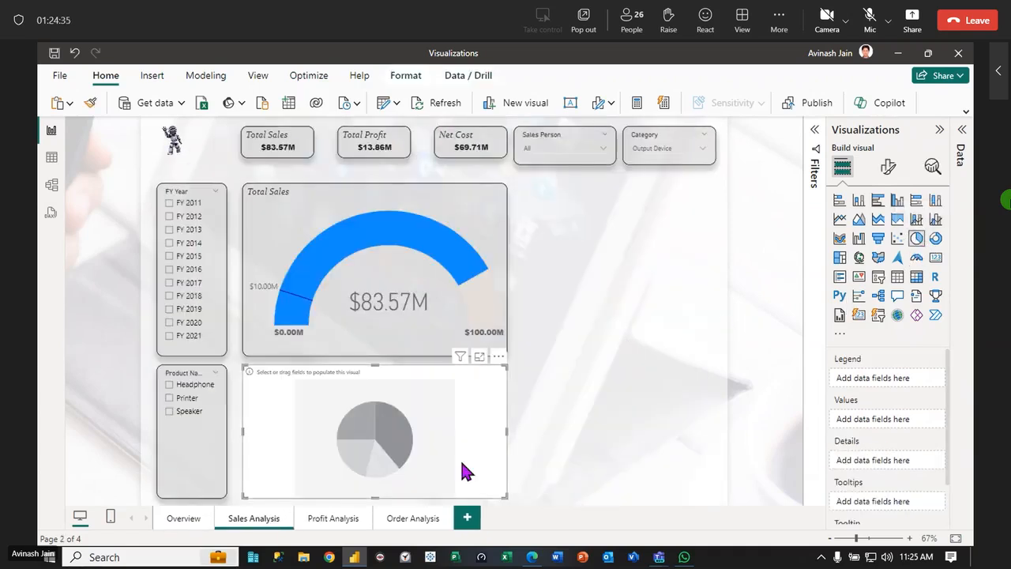
click(889, 170)
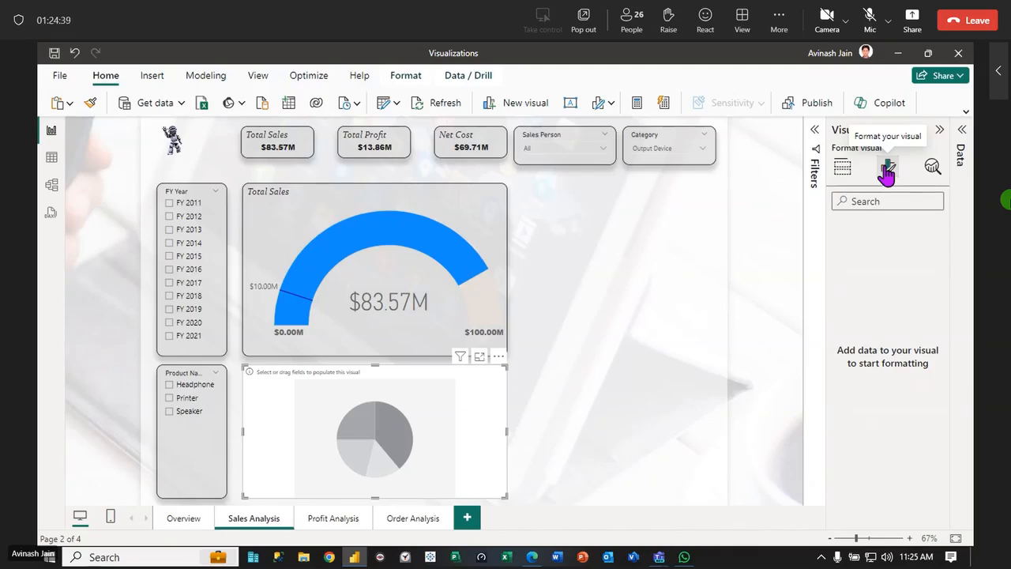
click(961, 129)
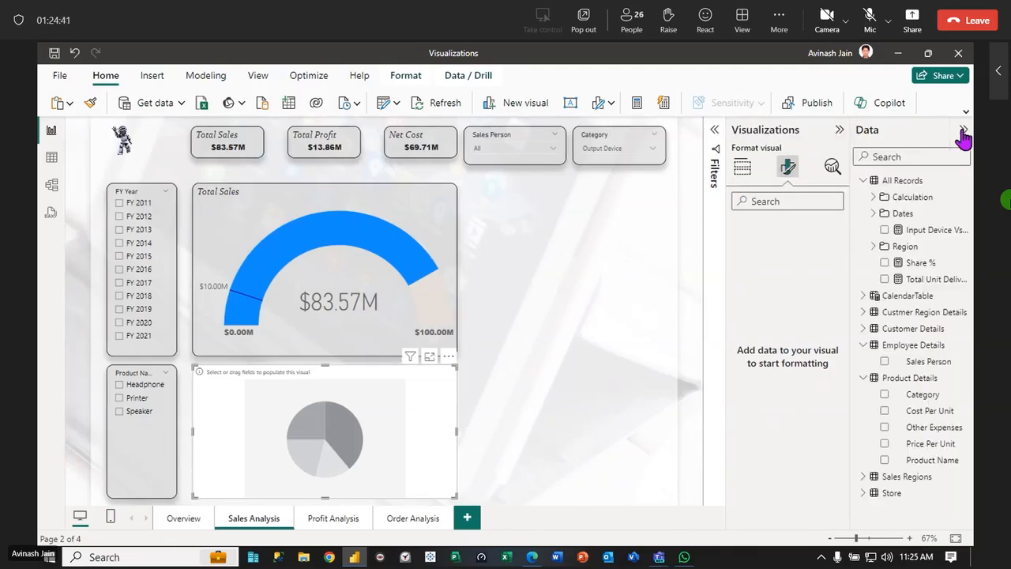
click(872, 197)
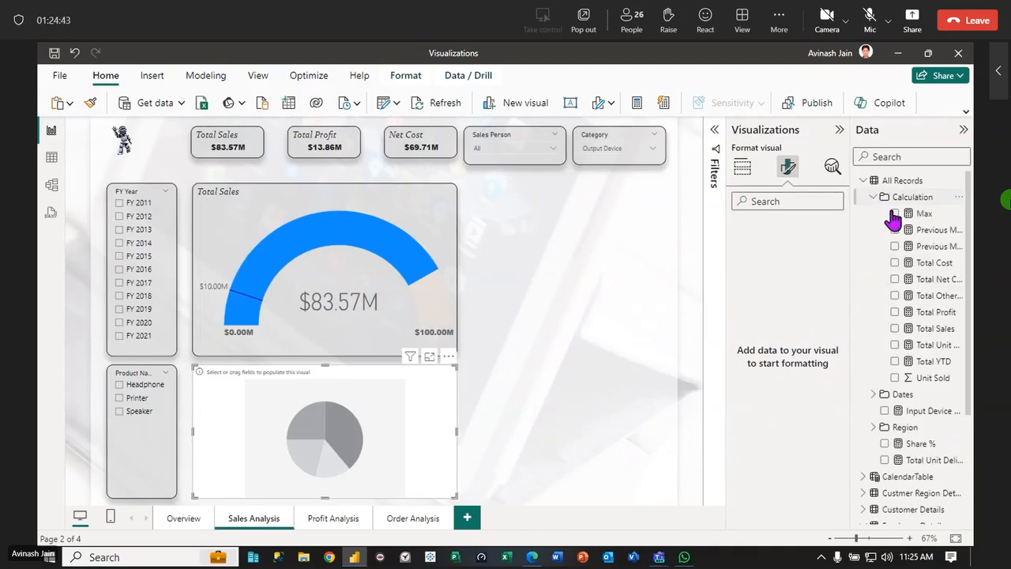
drag(936, 328, 292, 458)
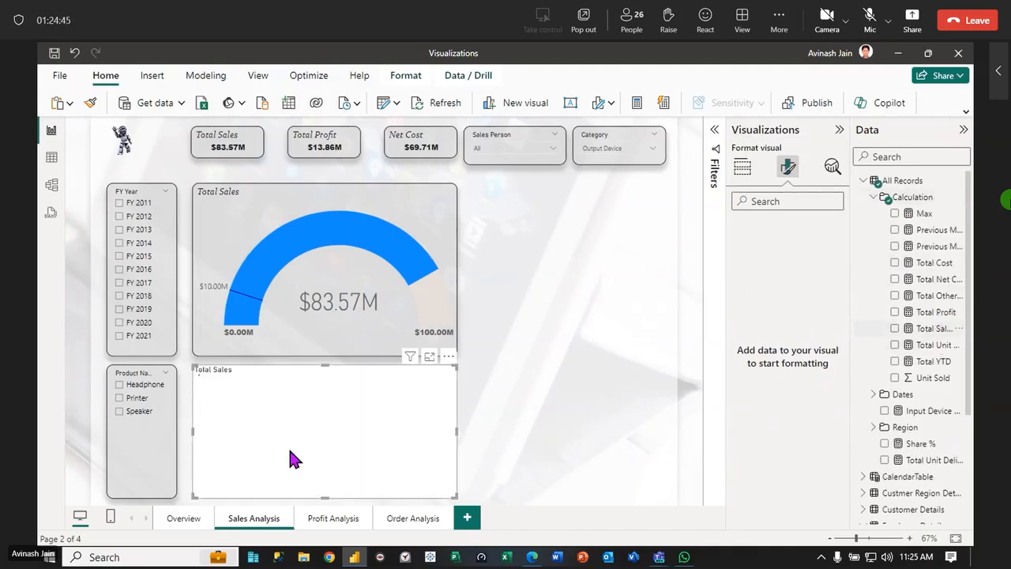
Break the pie chart down by the Store Manager field from the Store table
click(873, 182)
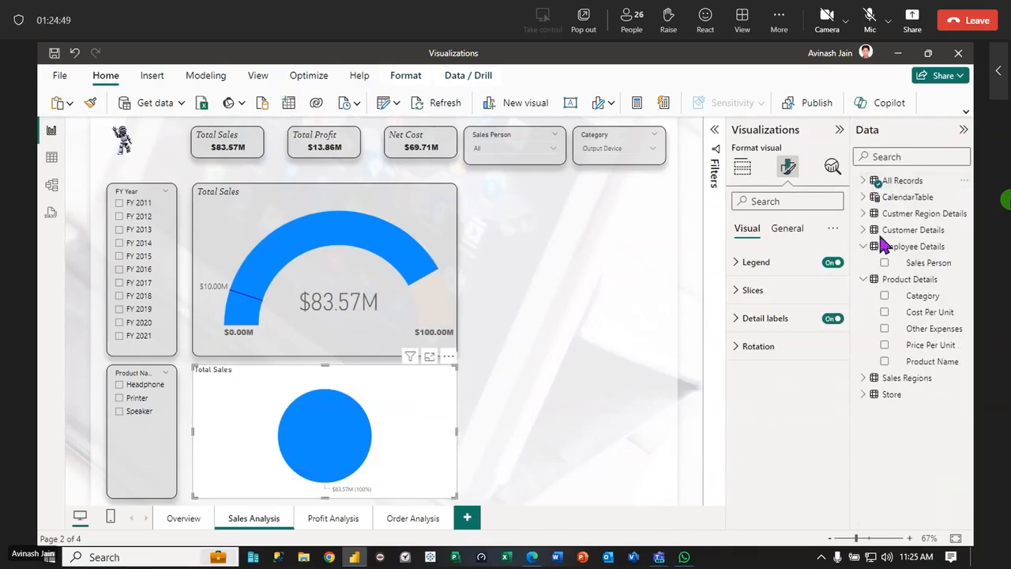
click(868, 395)
drag(929, 428, 375, 429)
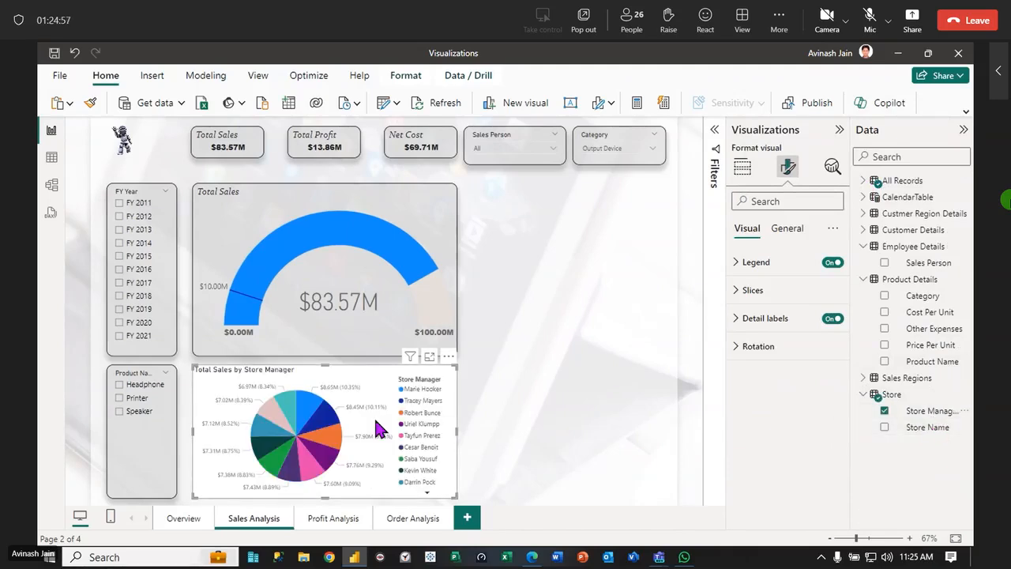
click(559, 359)
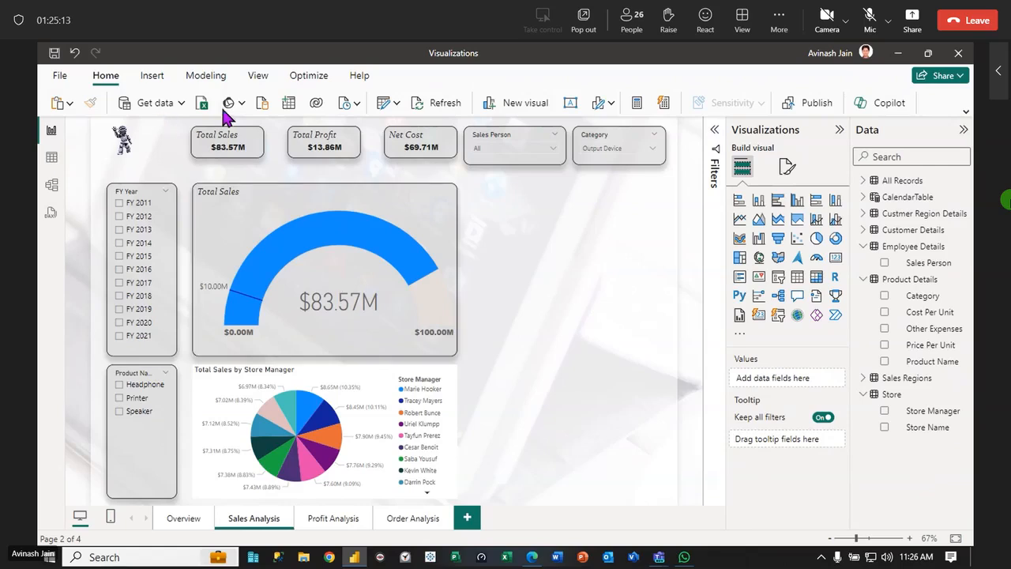
Return to the Overview page and save the report file
click(169, 523)
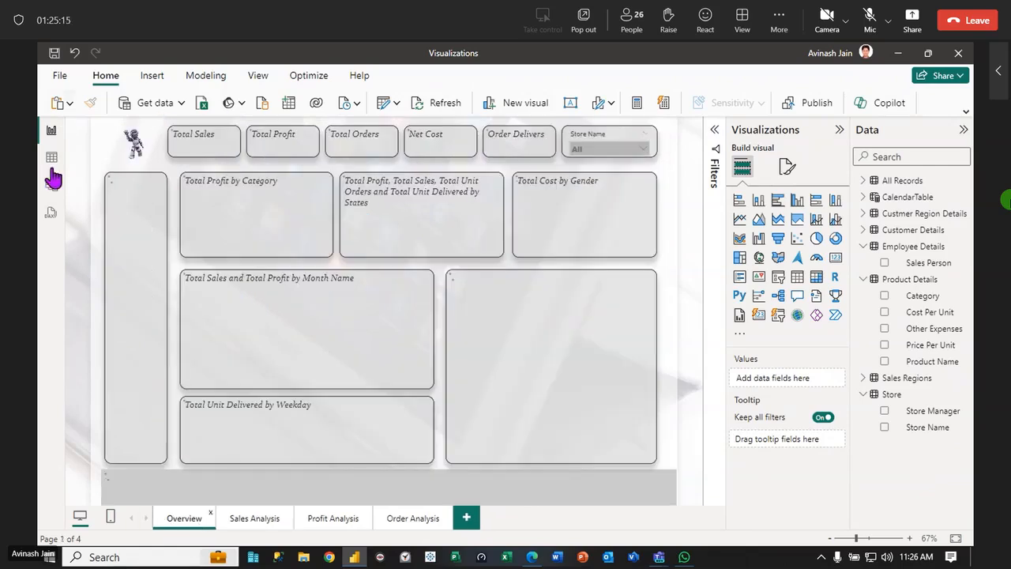
click(60, 79)
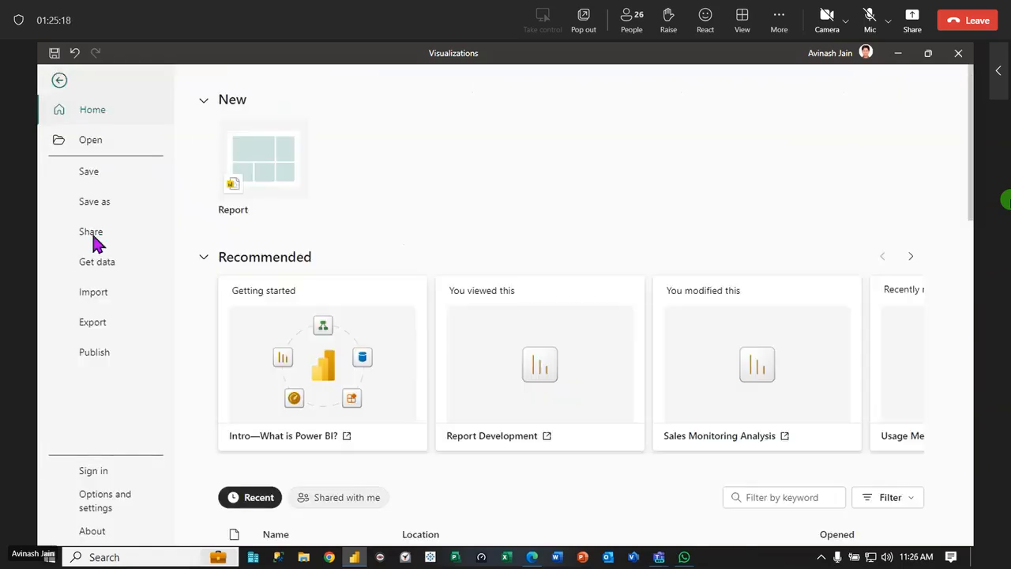
click(90, 171)
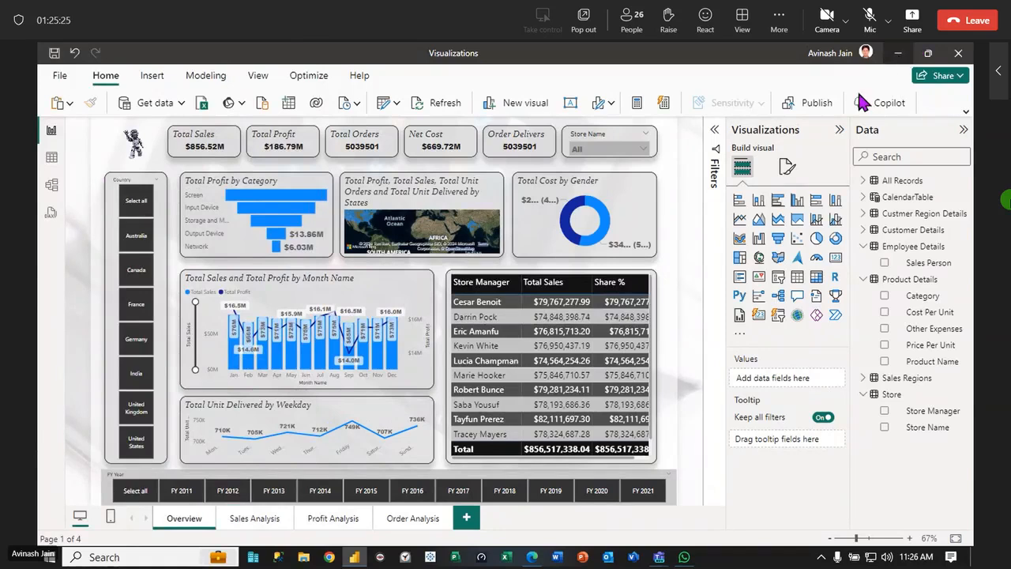
Publish the report to the Powre BI Test Workspace
click(818, 107)
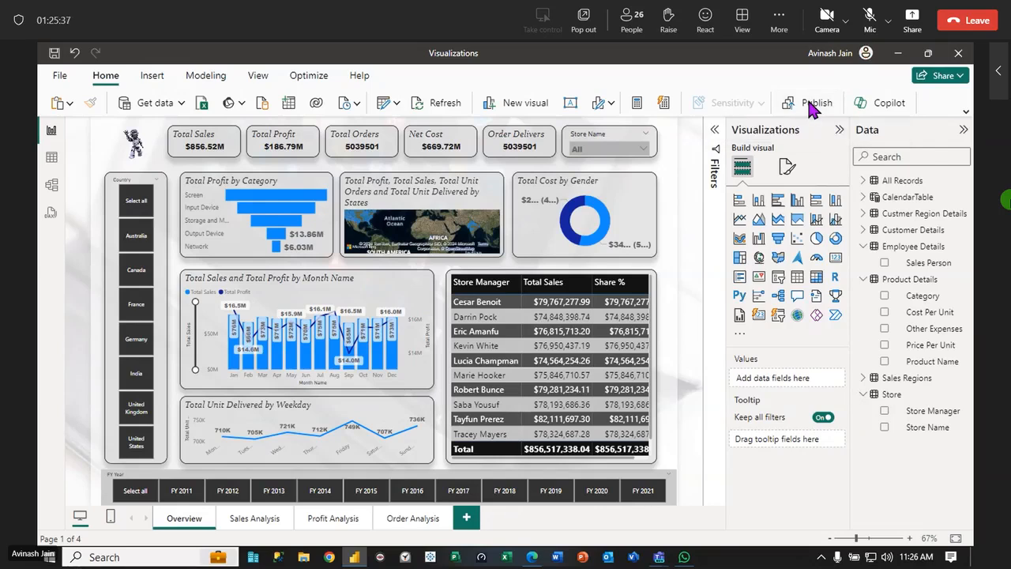
click(814, 107)
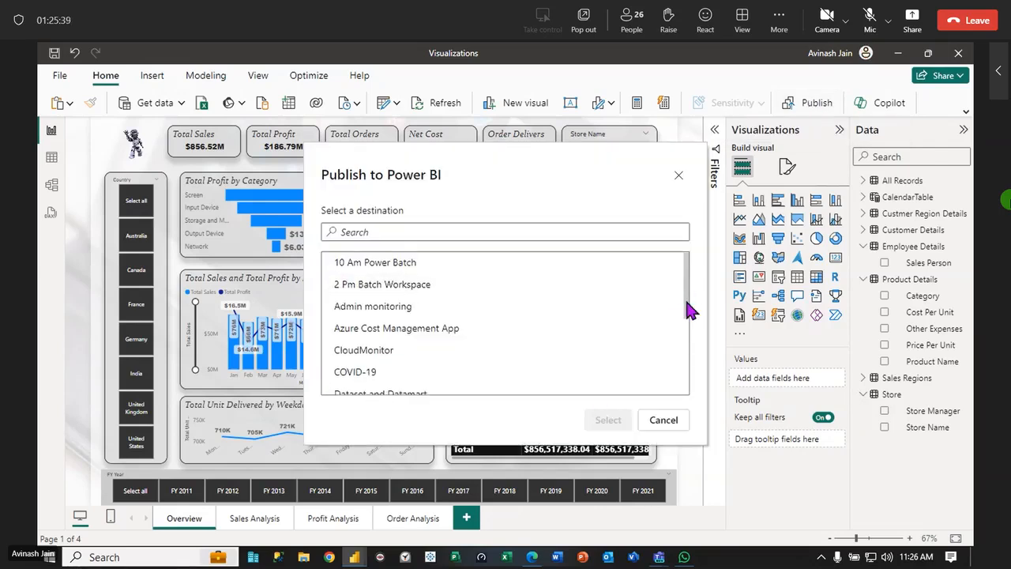
drag(688, 305, 692, 411)
click(399, 364)
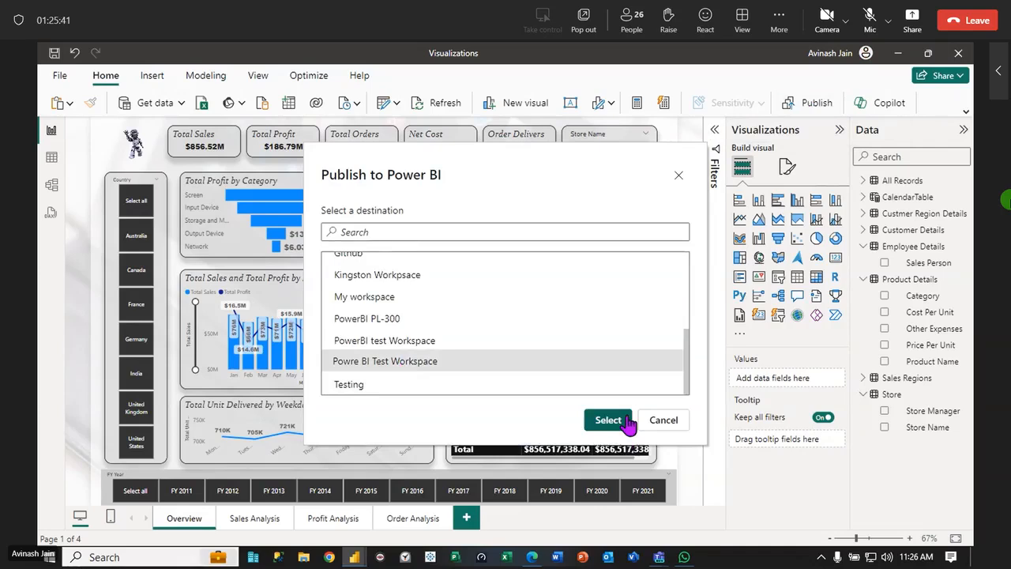
click(618, 421)
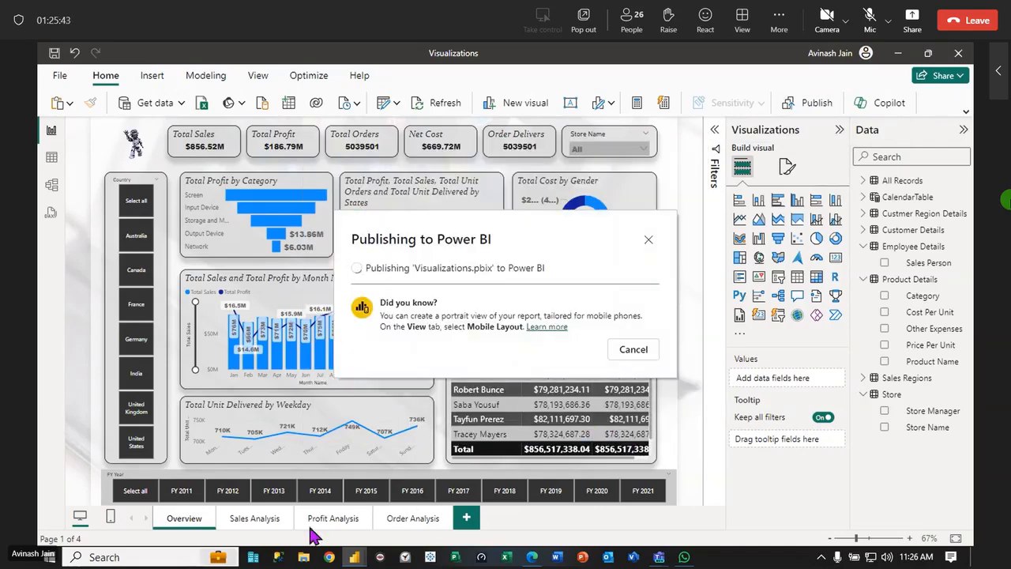
Open the Powre BI Test Workspace in the browser, and replace the existing Visualizations dataset from Power BI Desktop to complete publishing
click(531, 556)
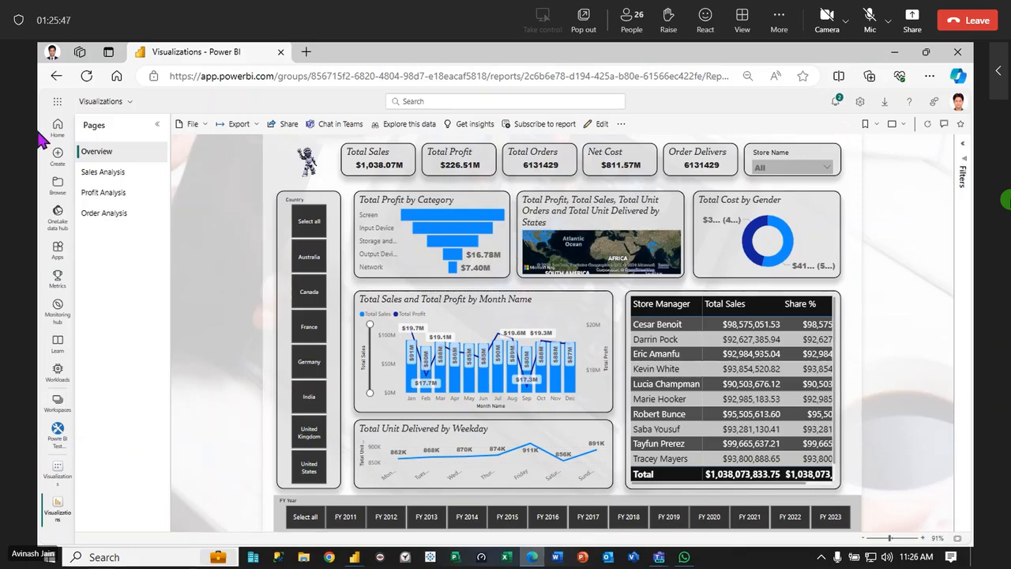
click(52, 432)
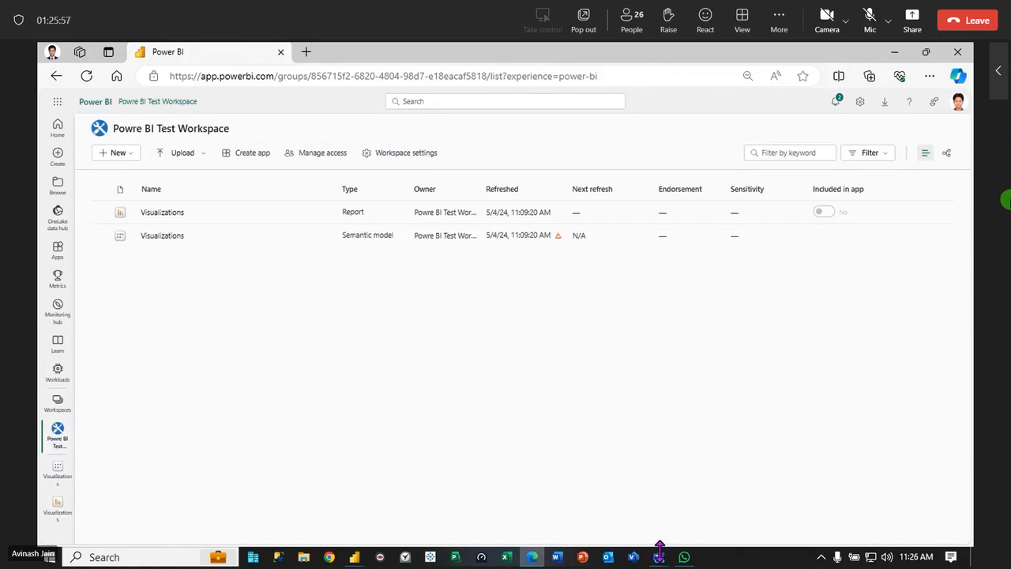
click(541, 560)
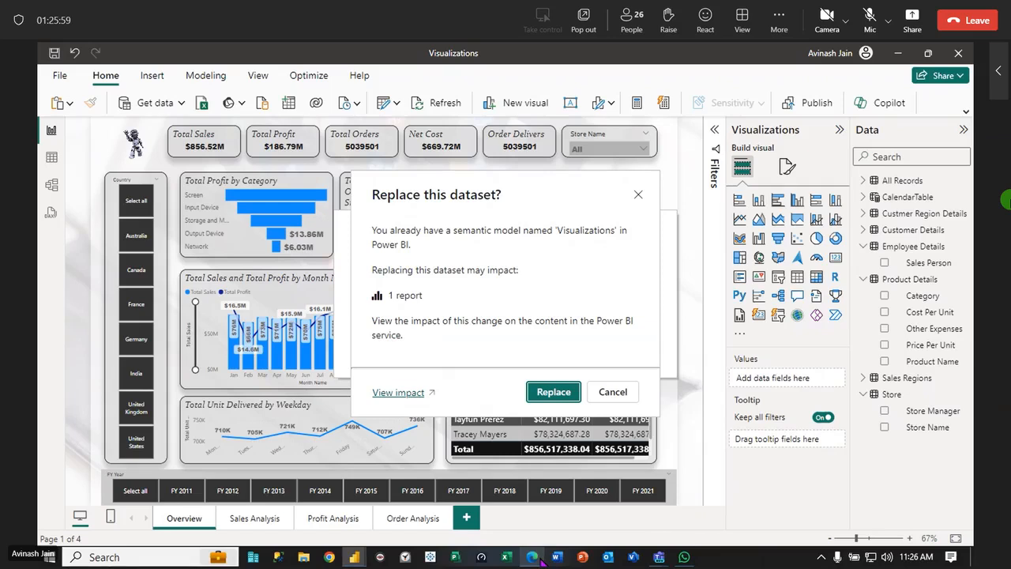
click(556, 394)
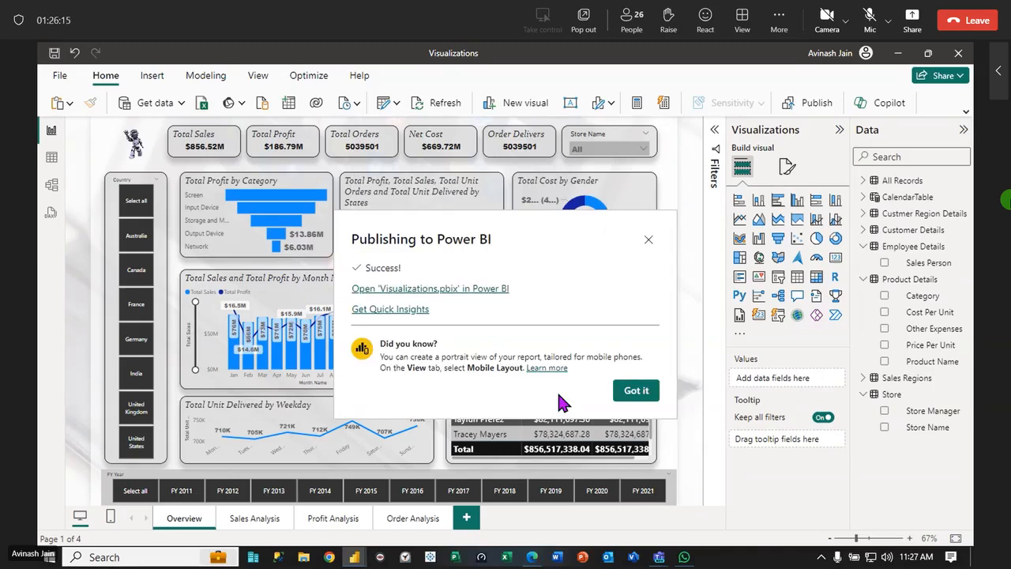
click(636, 390)
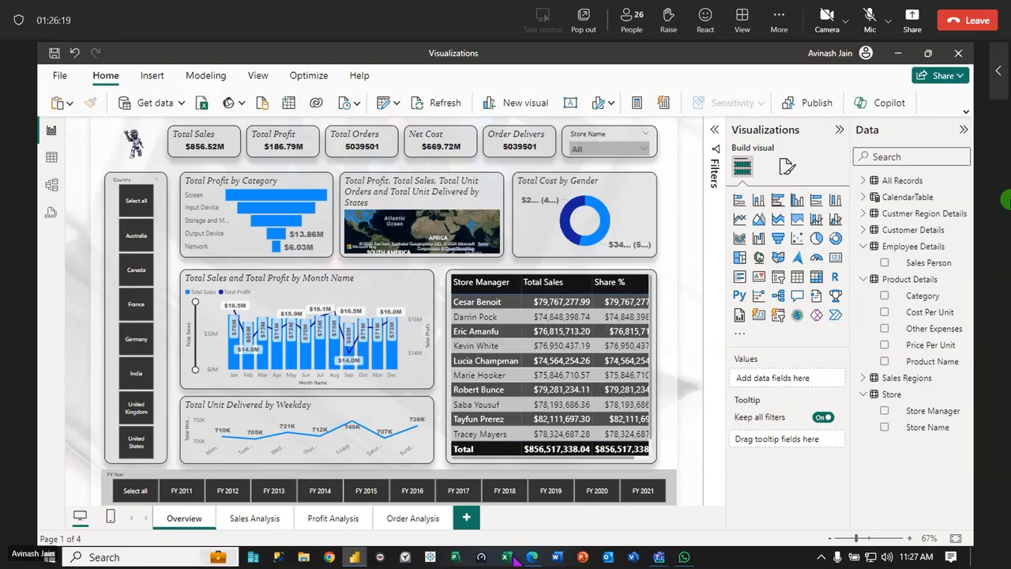
Open the published Visualizations report in the browser, reload it and view its Sales Analysis page
mouse_move(531, 559)
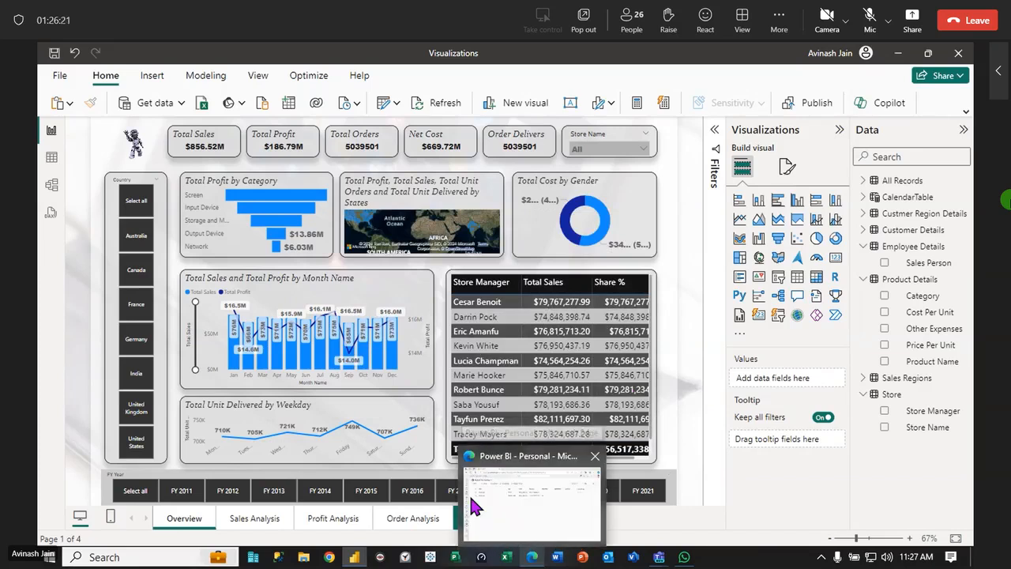
click(530, 506)
click(148, 219)
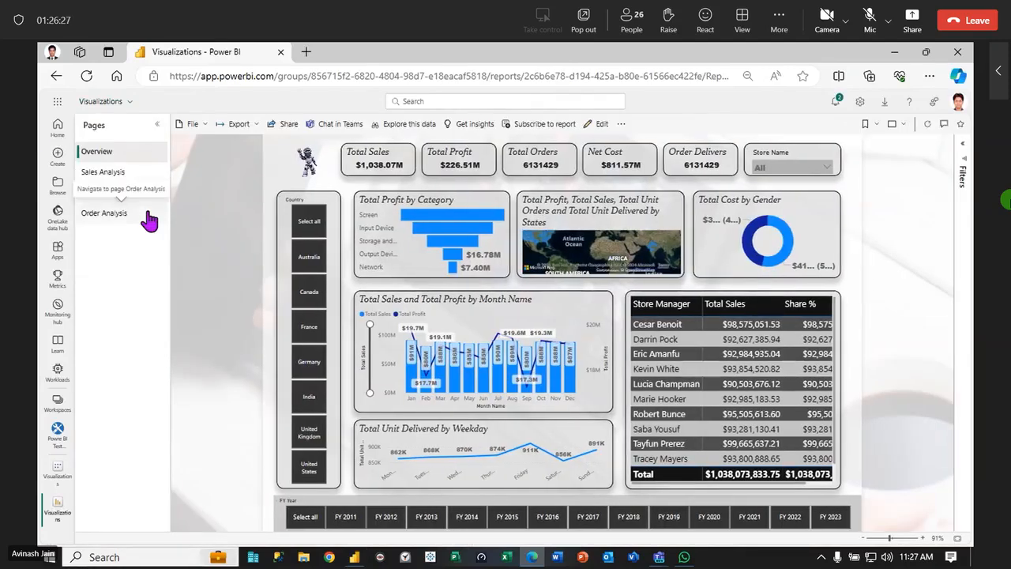
click(87, 76)
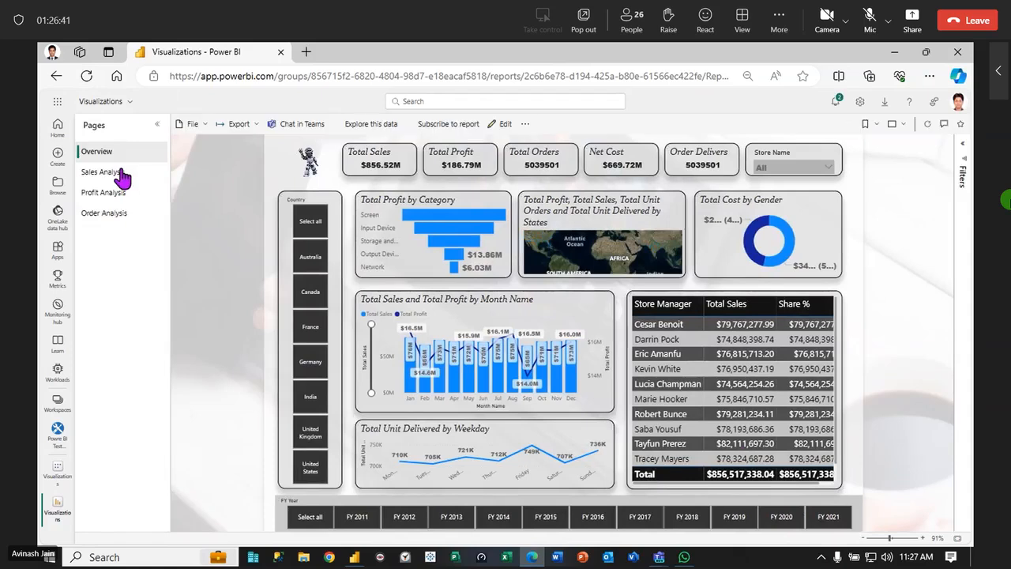
click(119, 177)
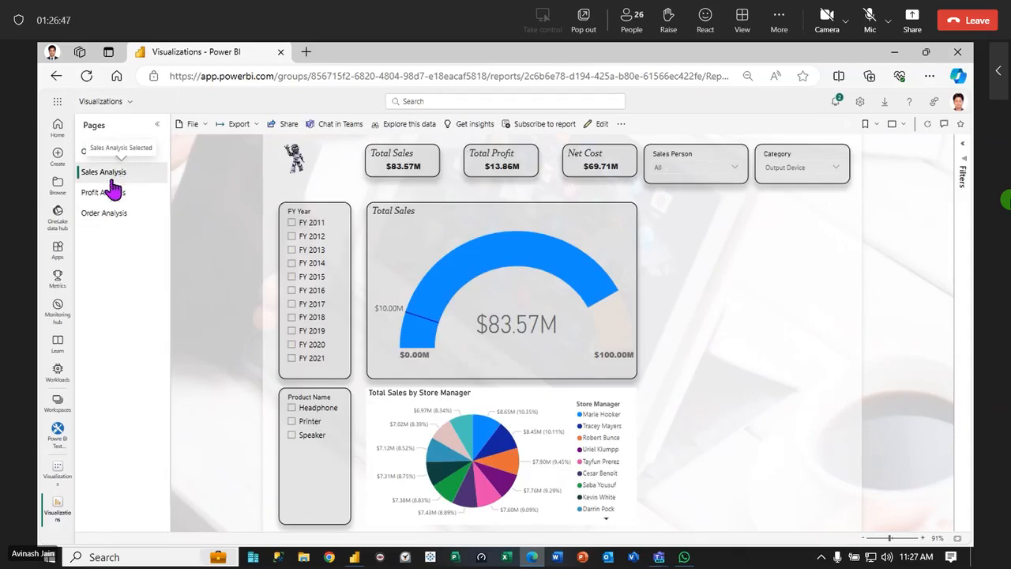
Close the browser showing the report and close the Teams meeting window
click(959, 52)
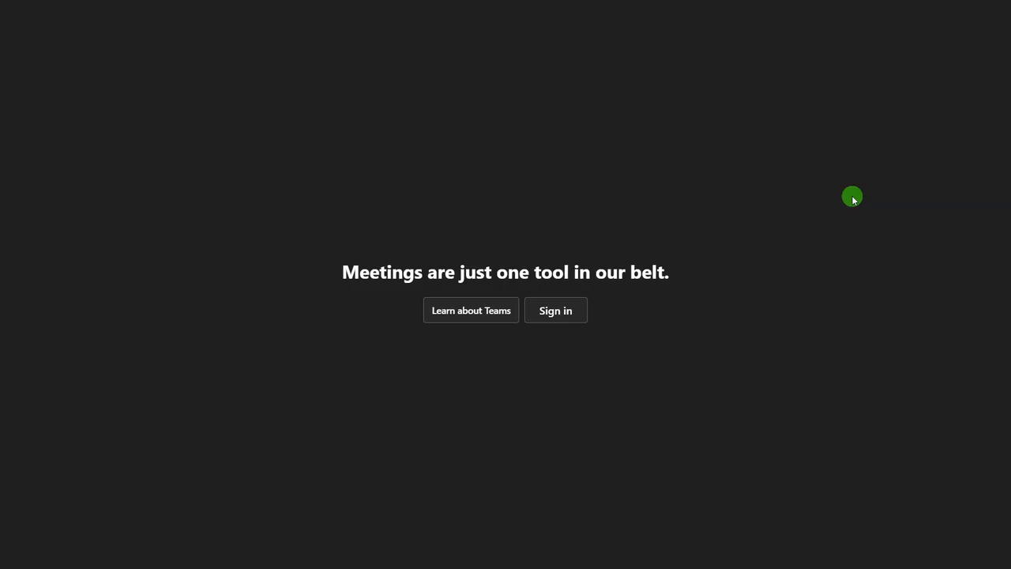
key(F11)
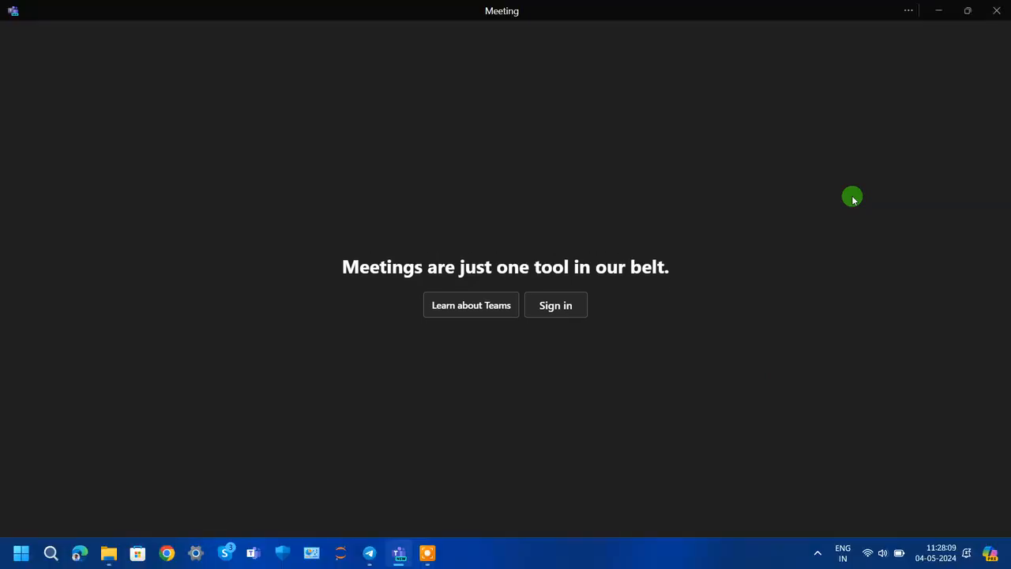
click(996, 10)
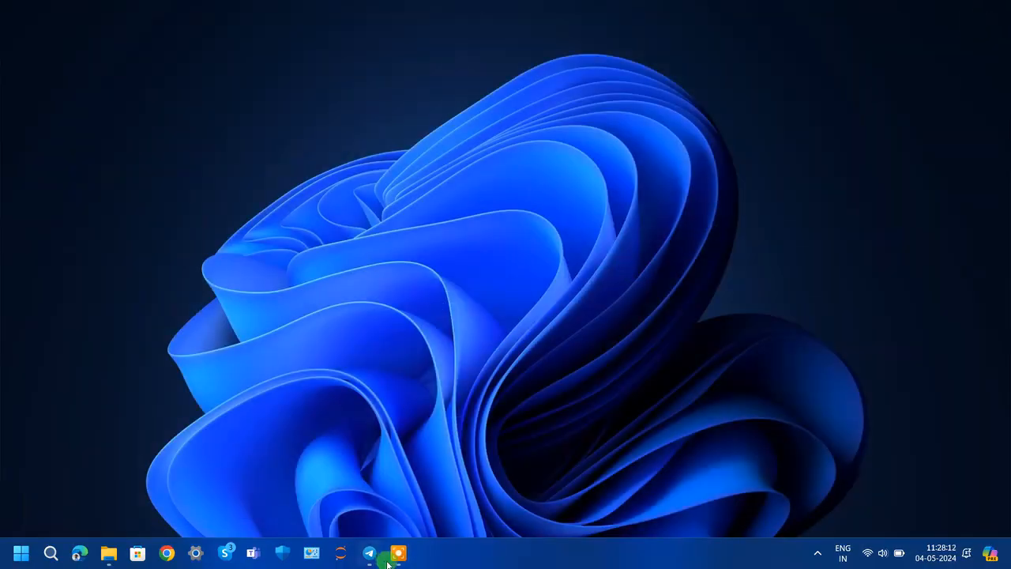